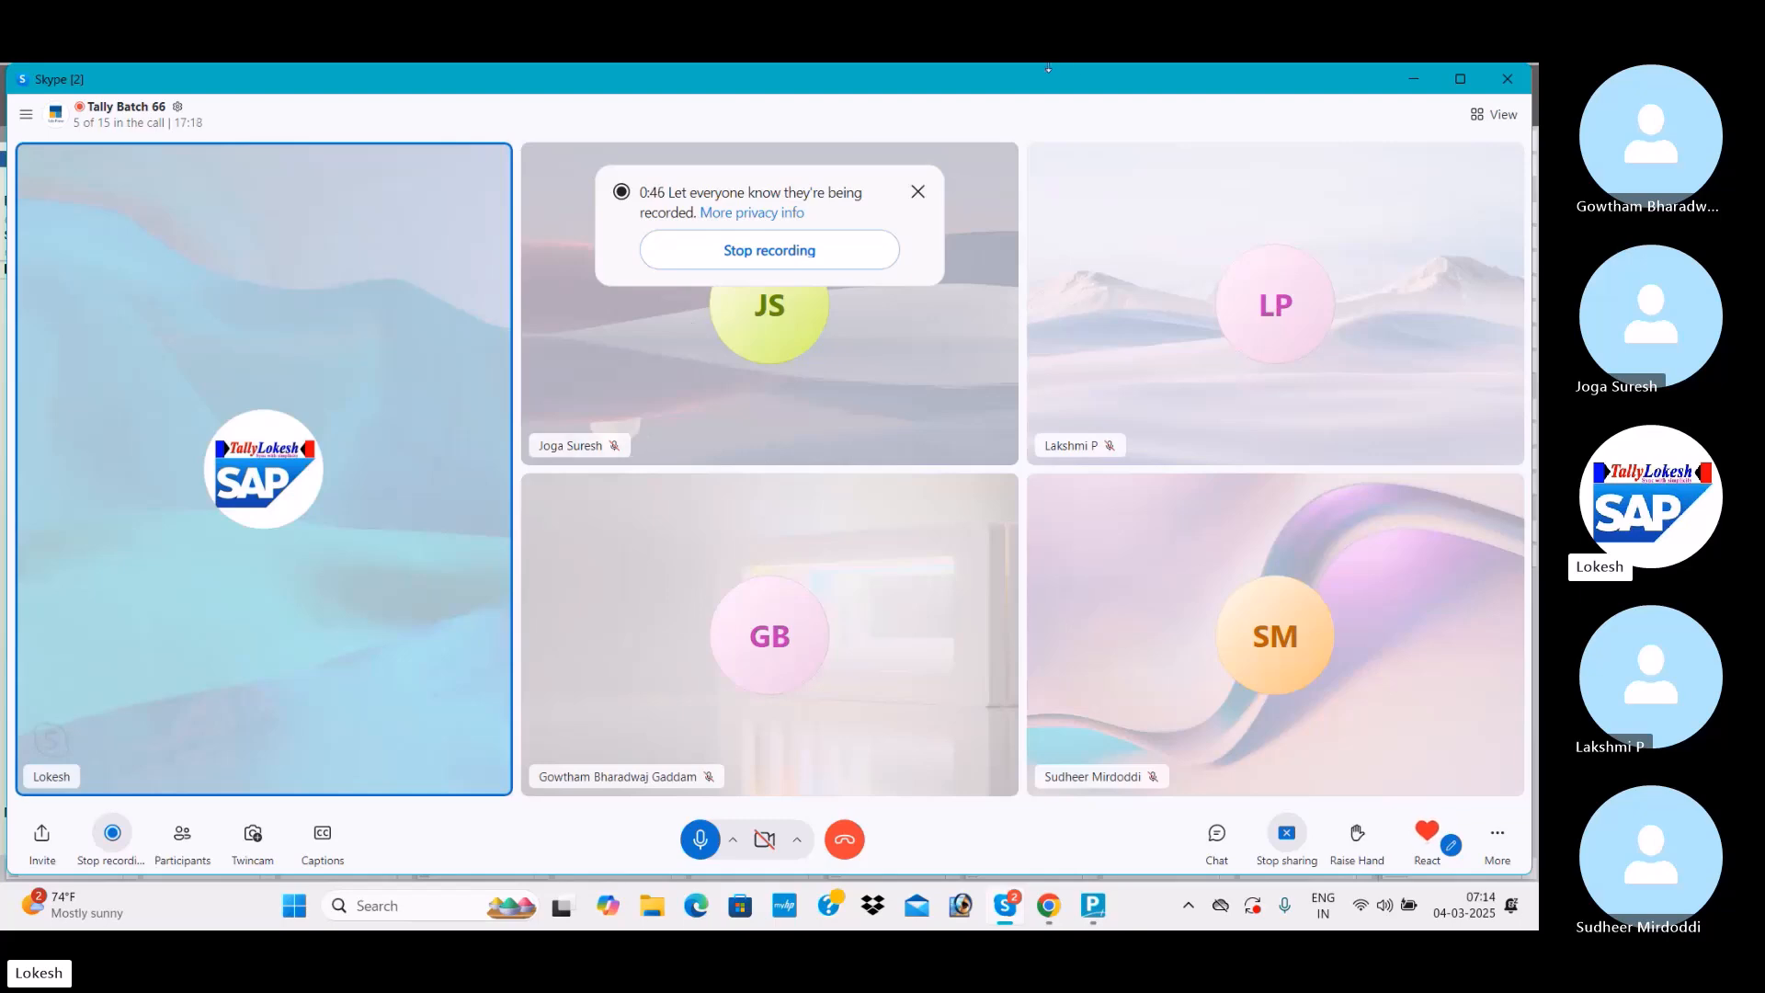
Switch to TallyPrime and quit the open Sales voucher without saving, returning to the Gateway of Tally.
key(alt+Tab)
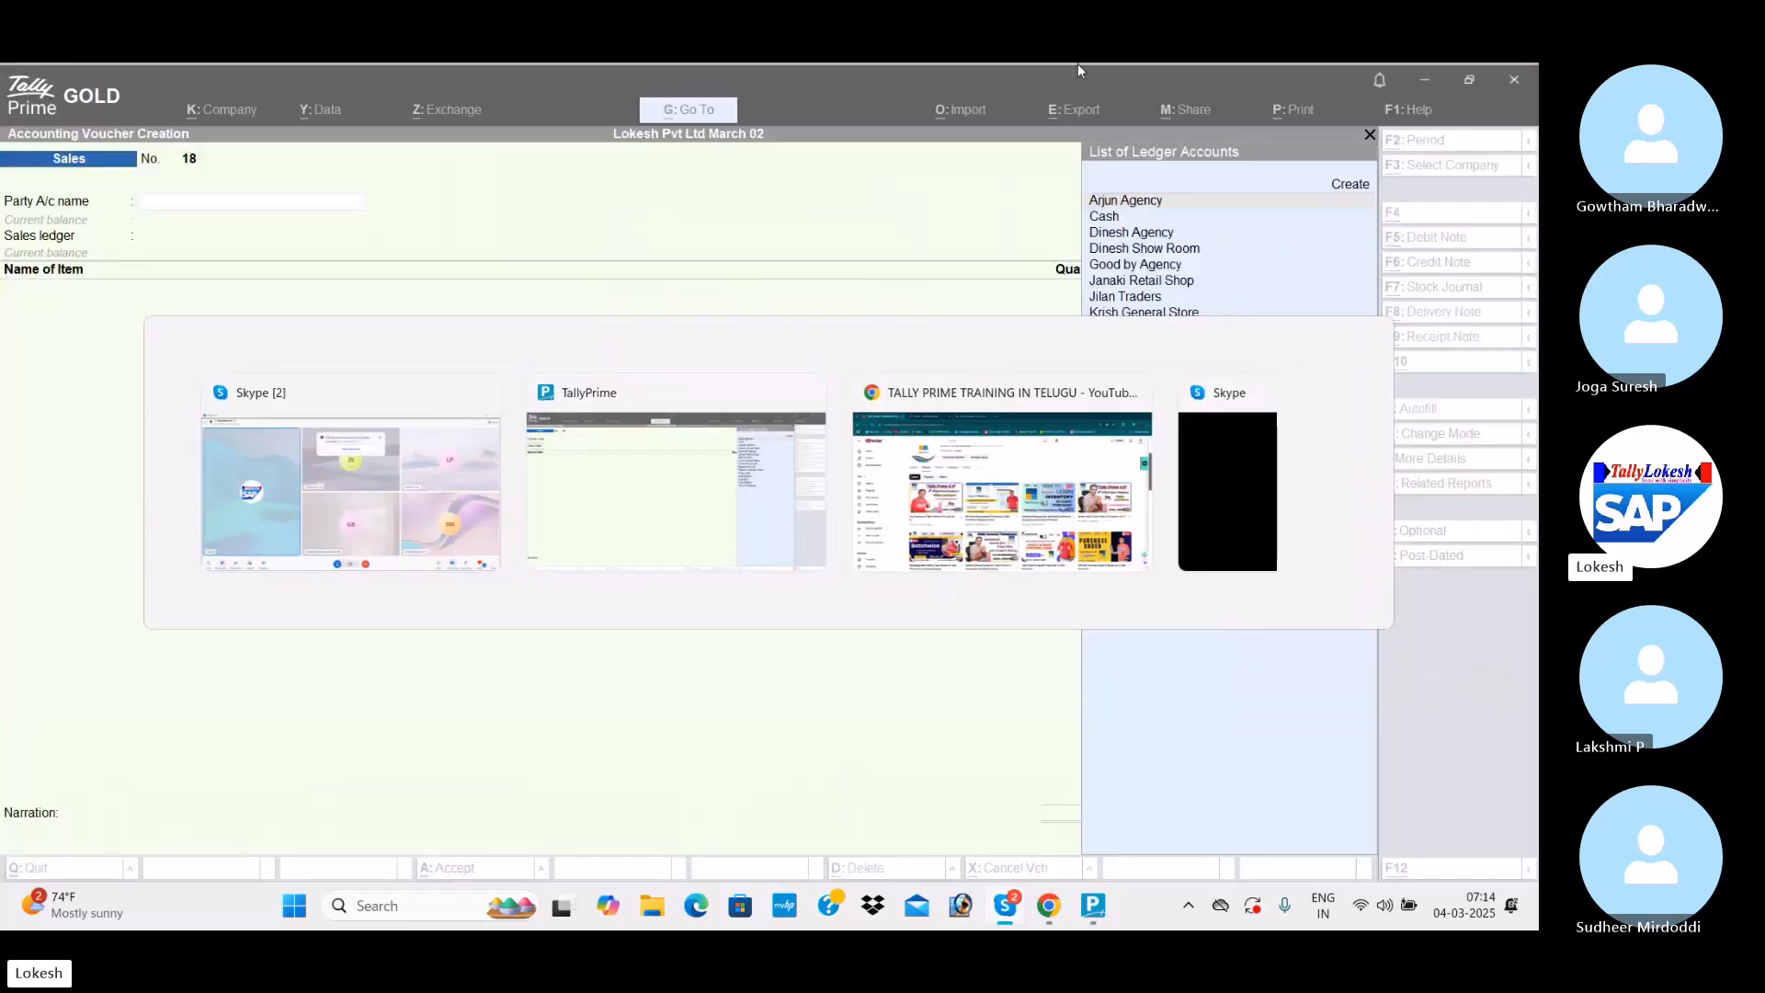
key(Escape)
key(y)
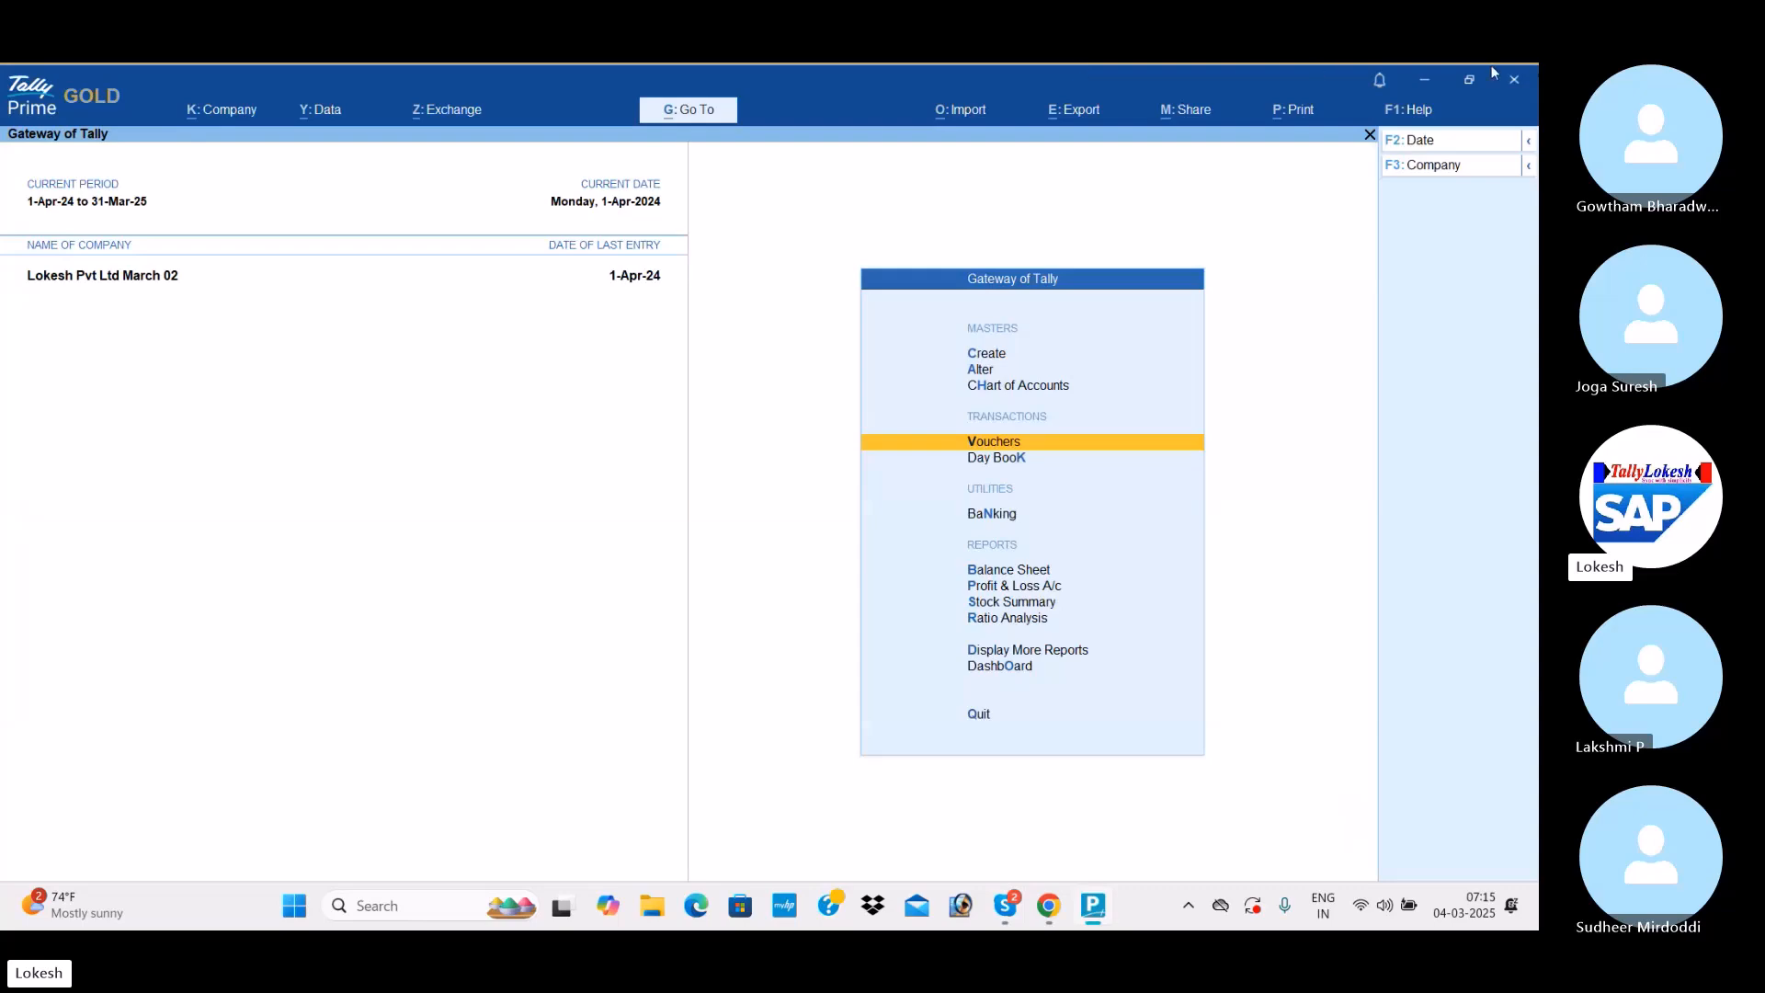
Minimise the TallyPrime, Skype and Chrome windows to reach the Windows desktop.
click(1435, 79)
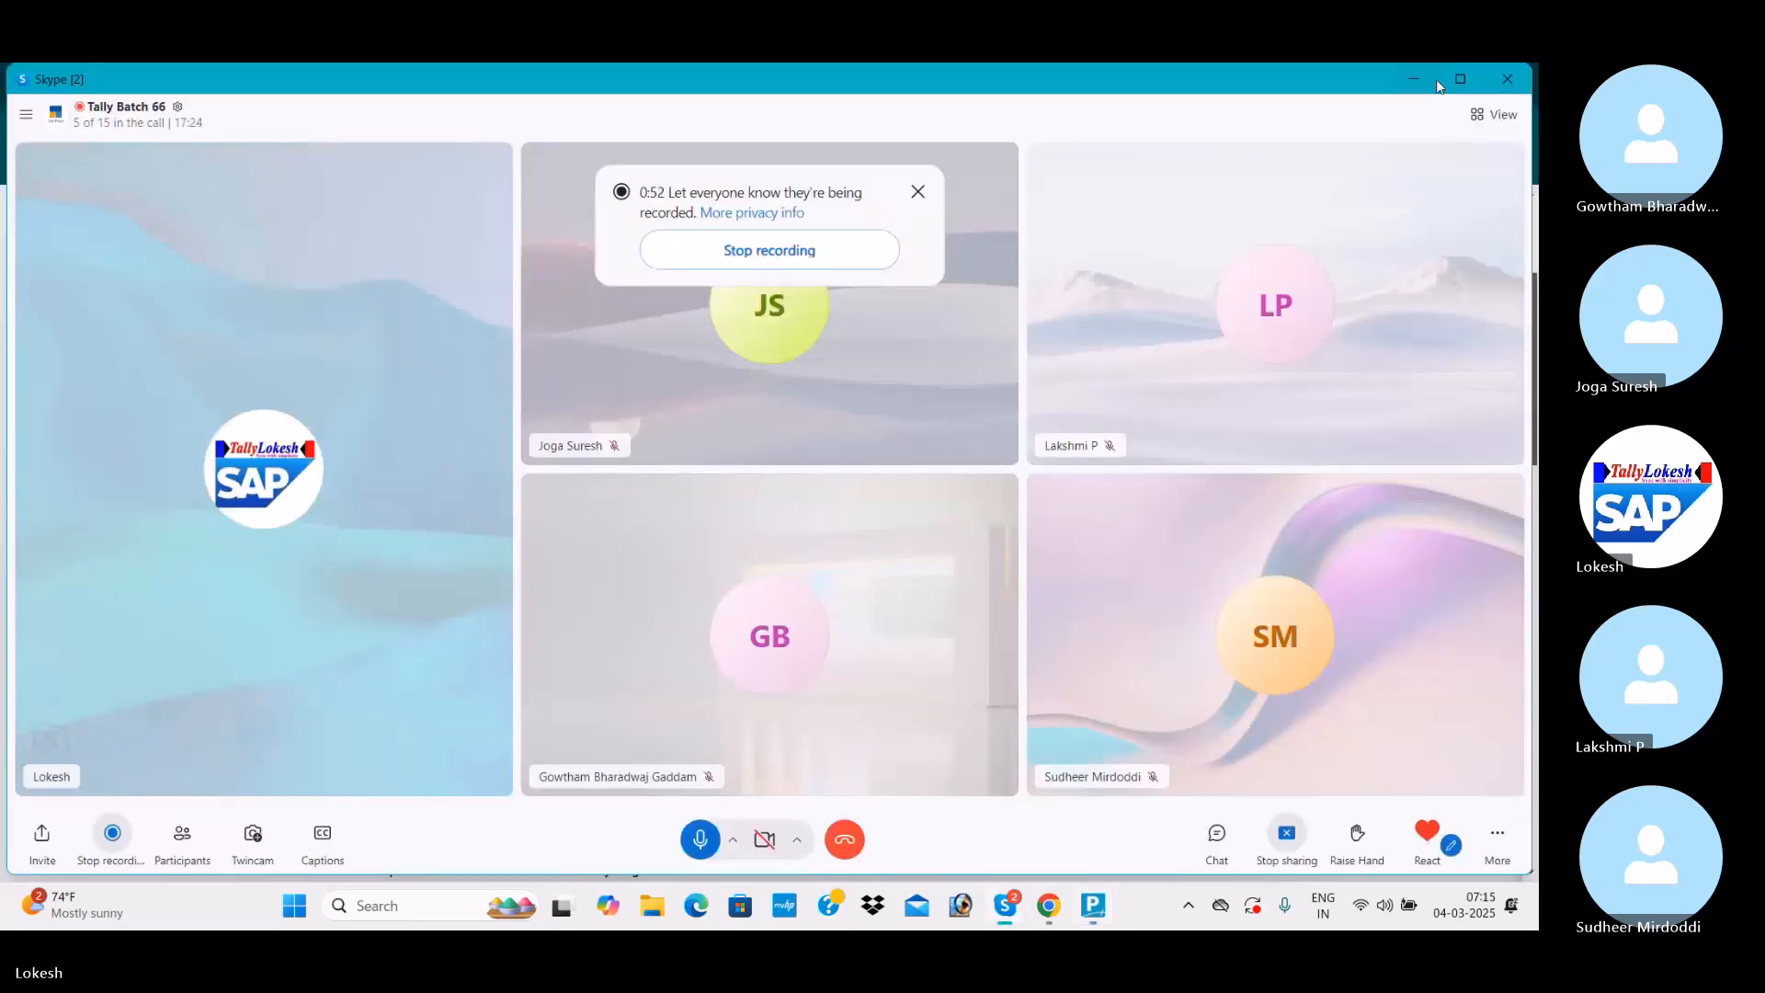
click(1419, 79)
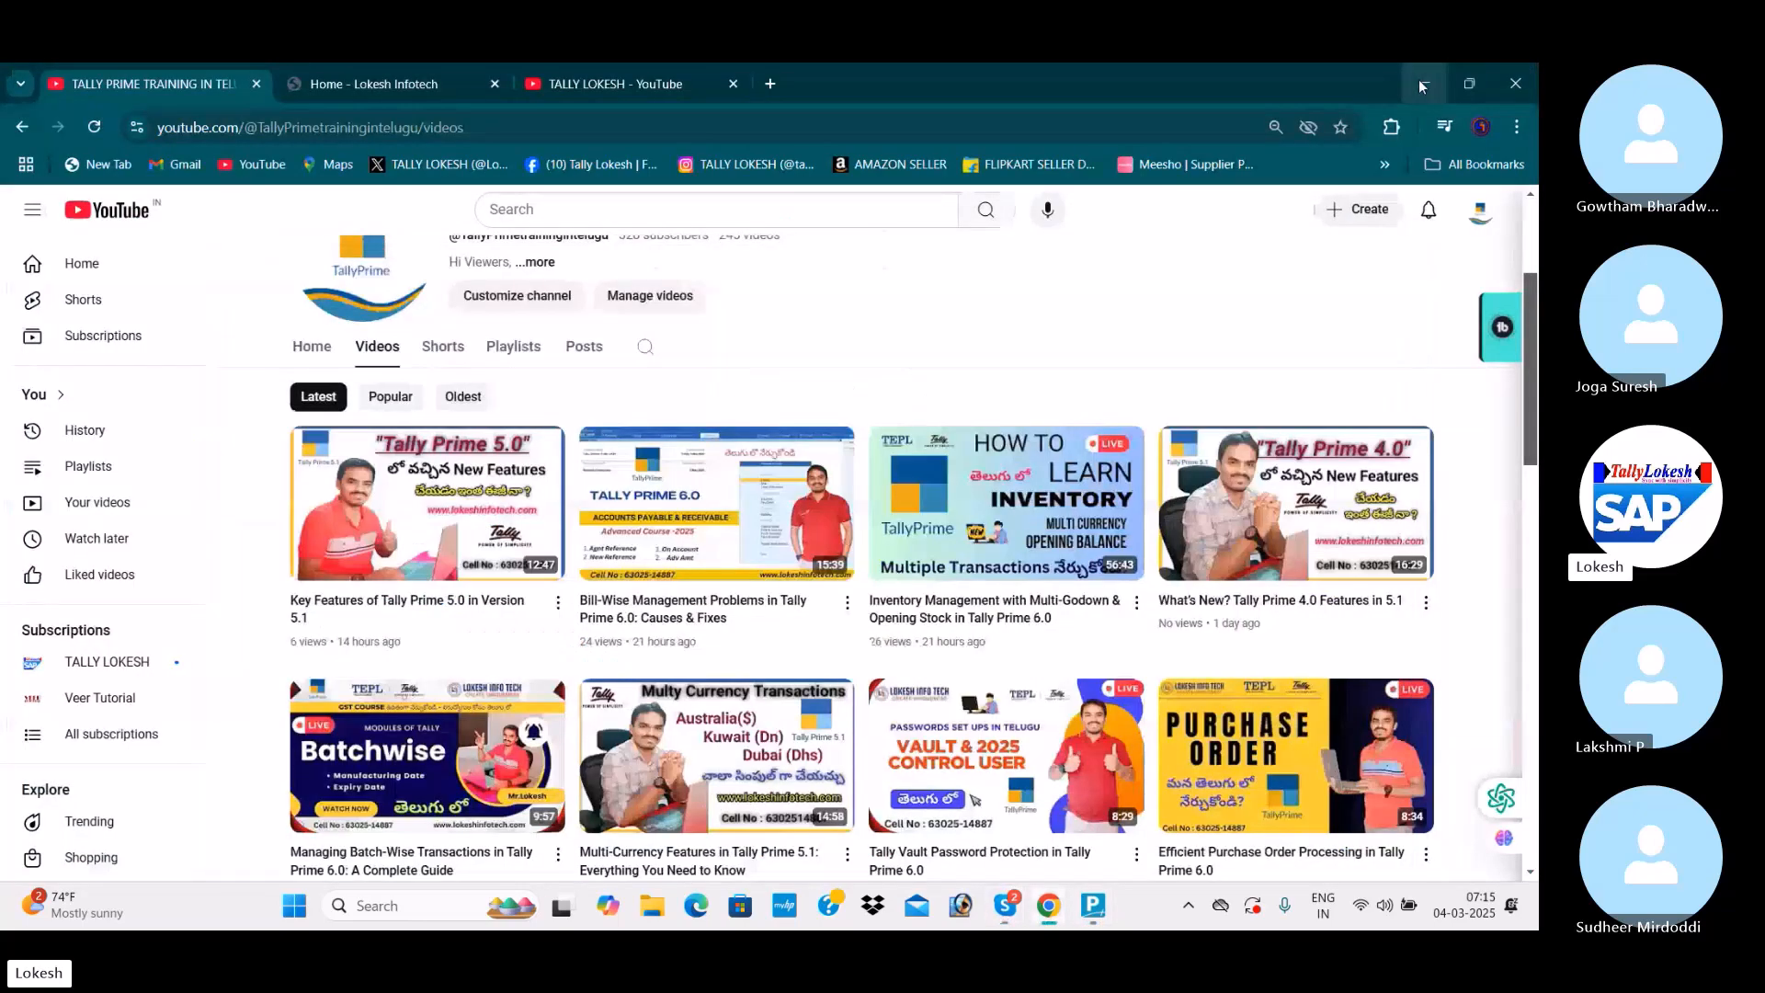
click(373, 81)
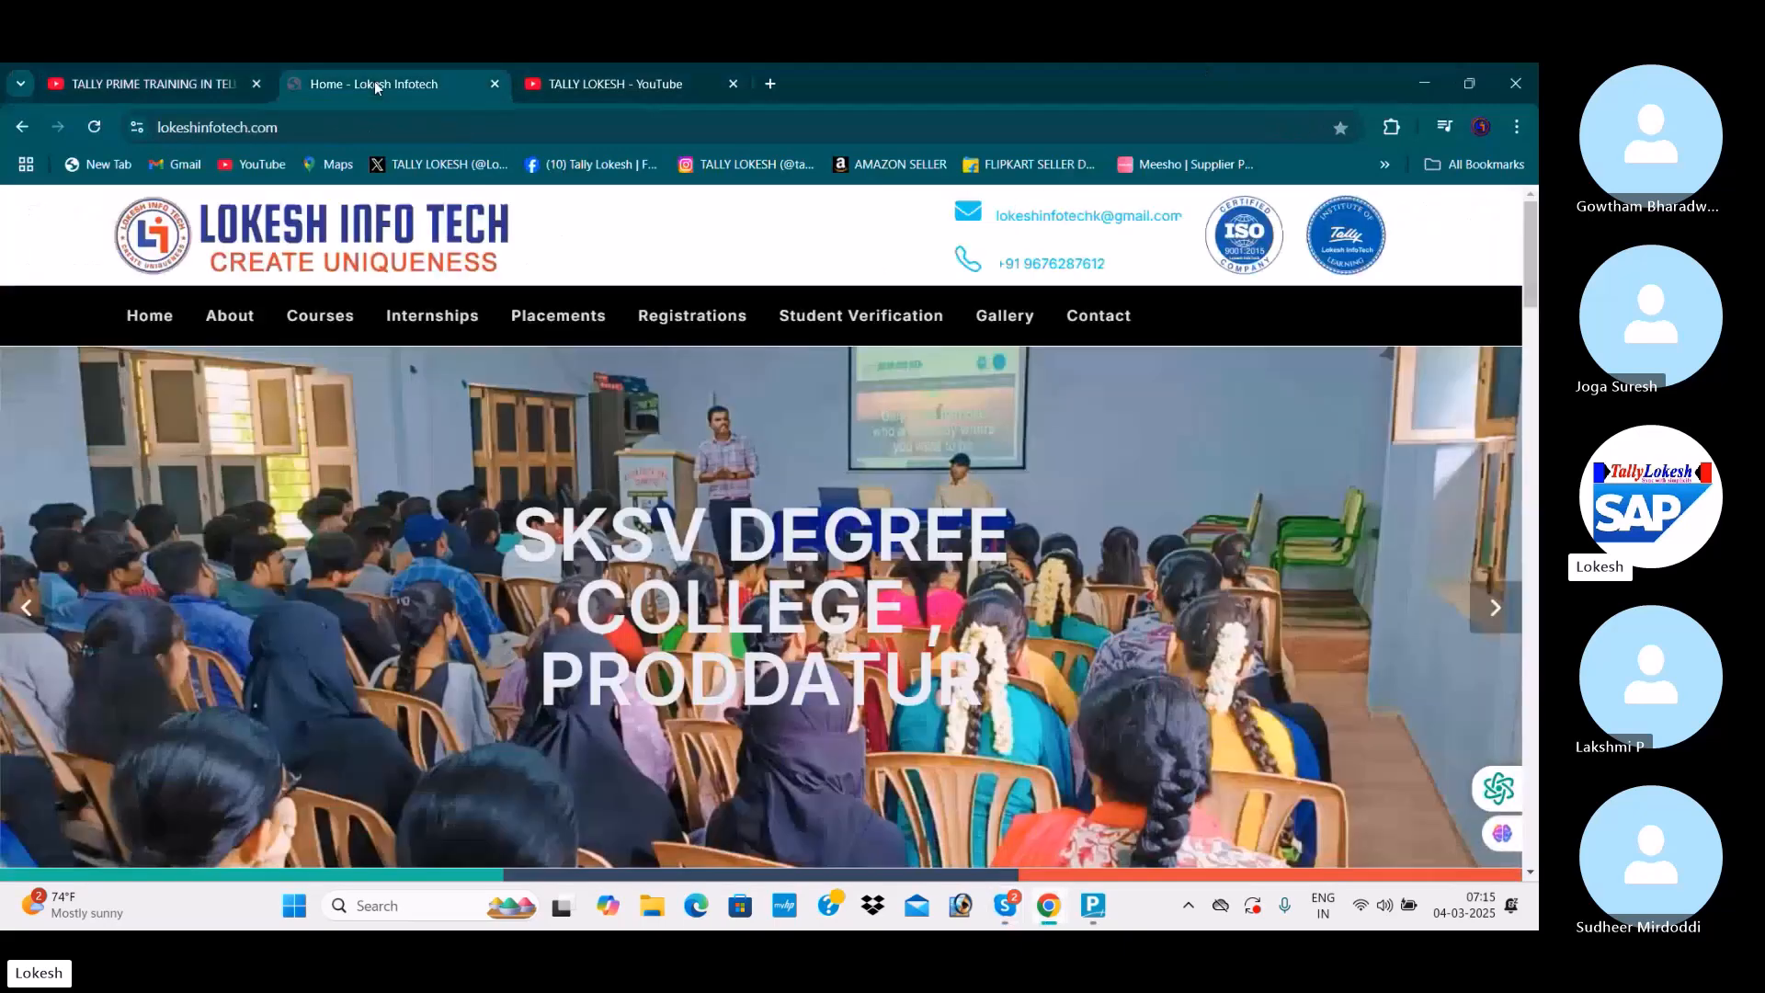
click(1432, 77)
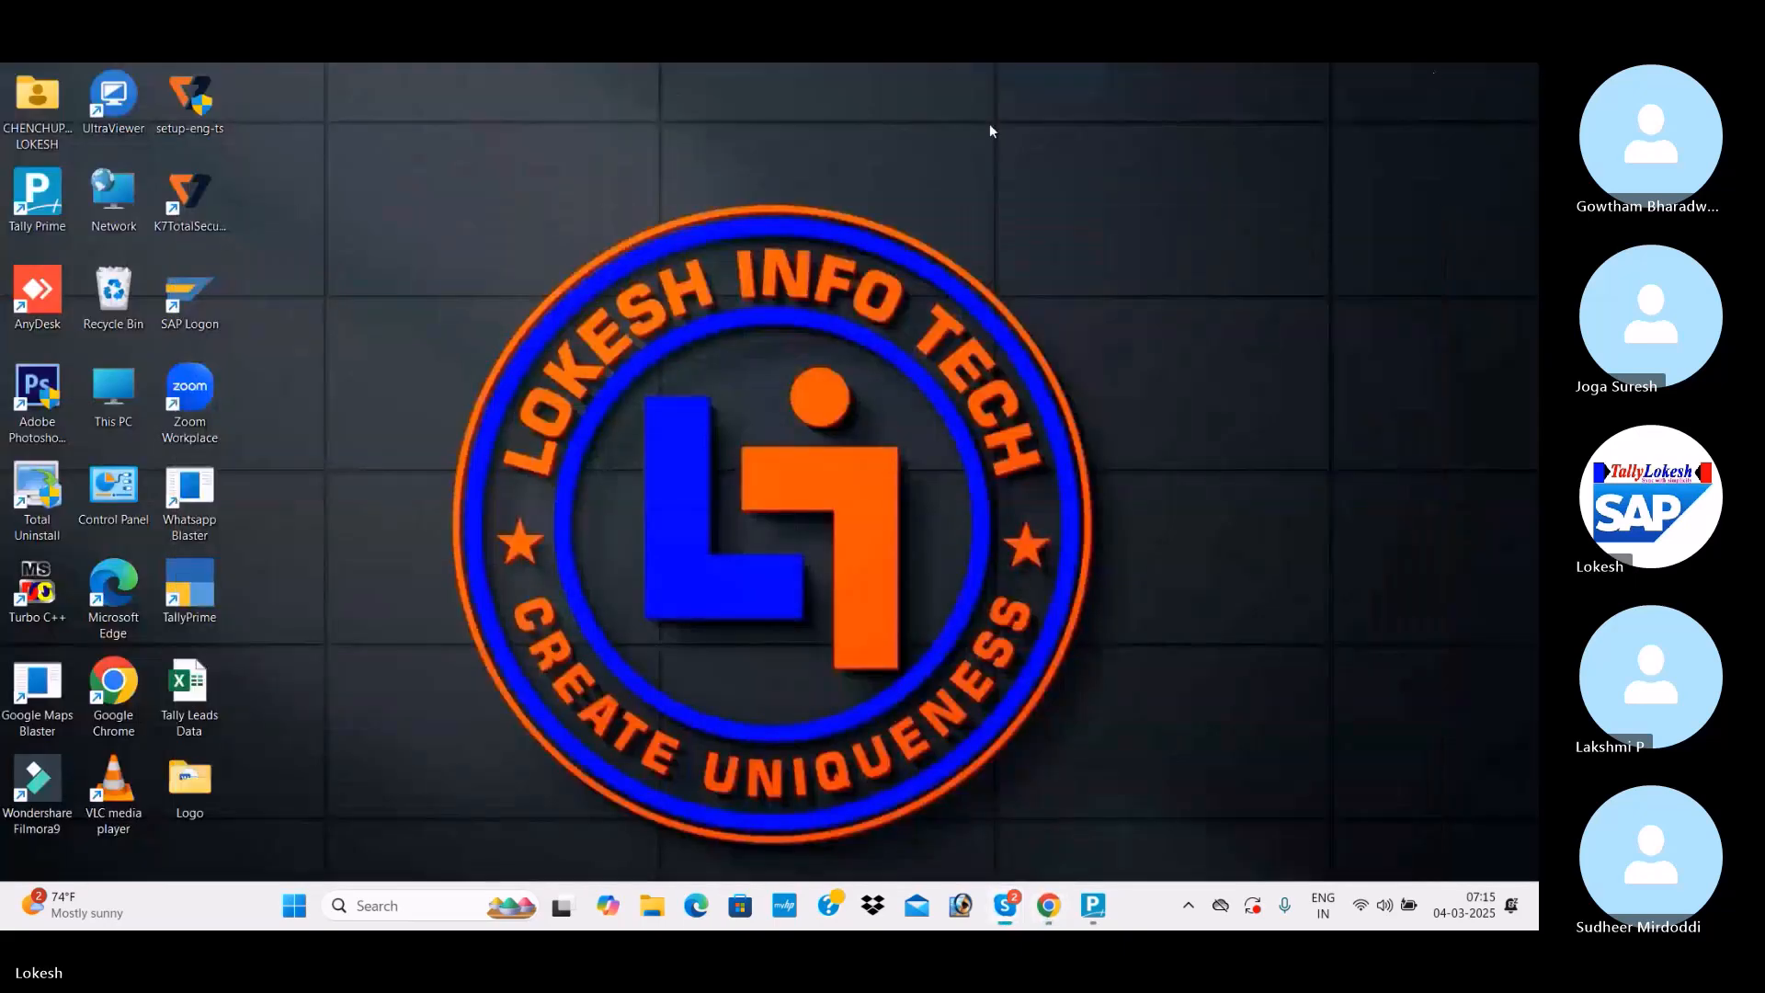
Create a new folder named DATA BACK UP on the desktop.
right_click(405, 206)
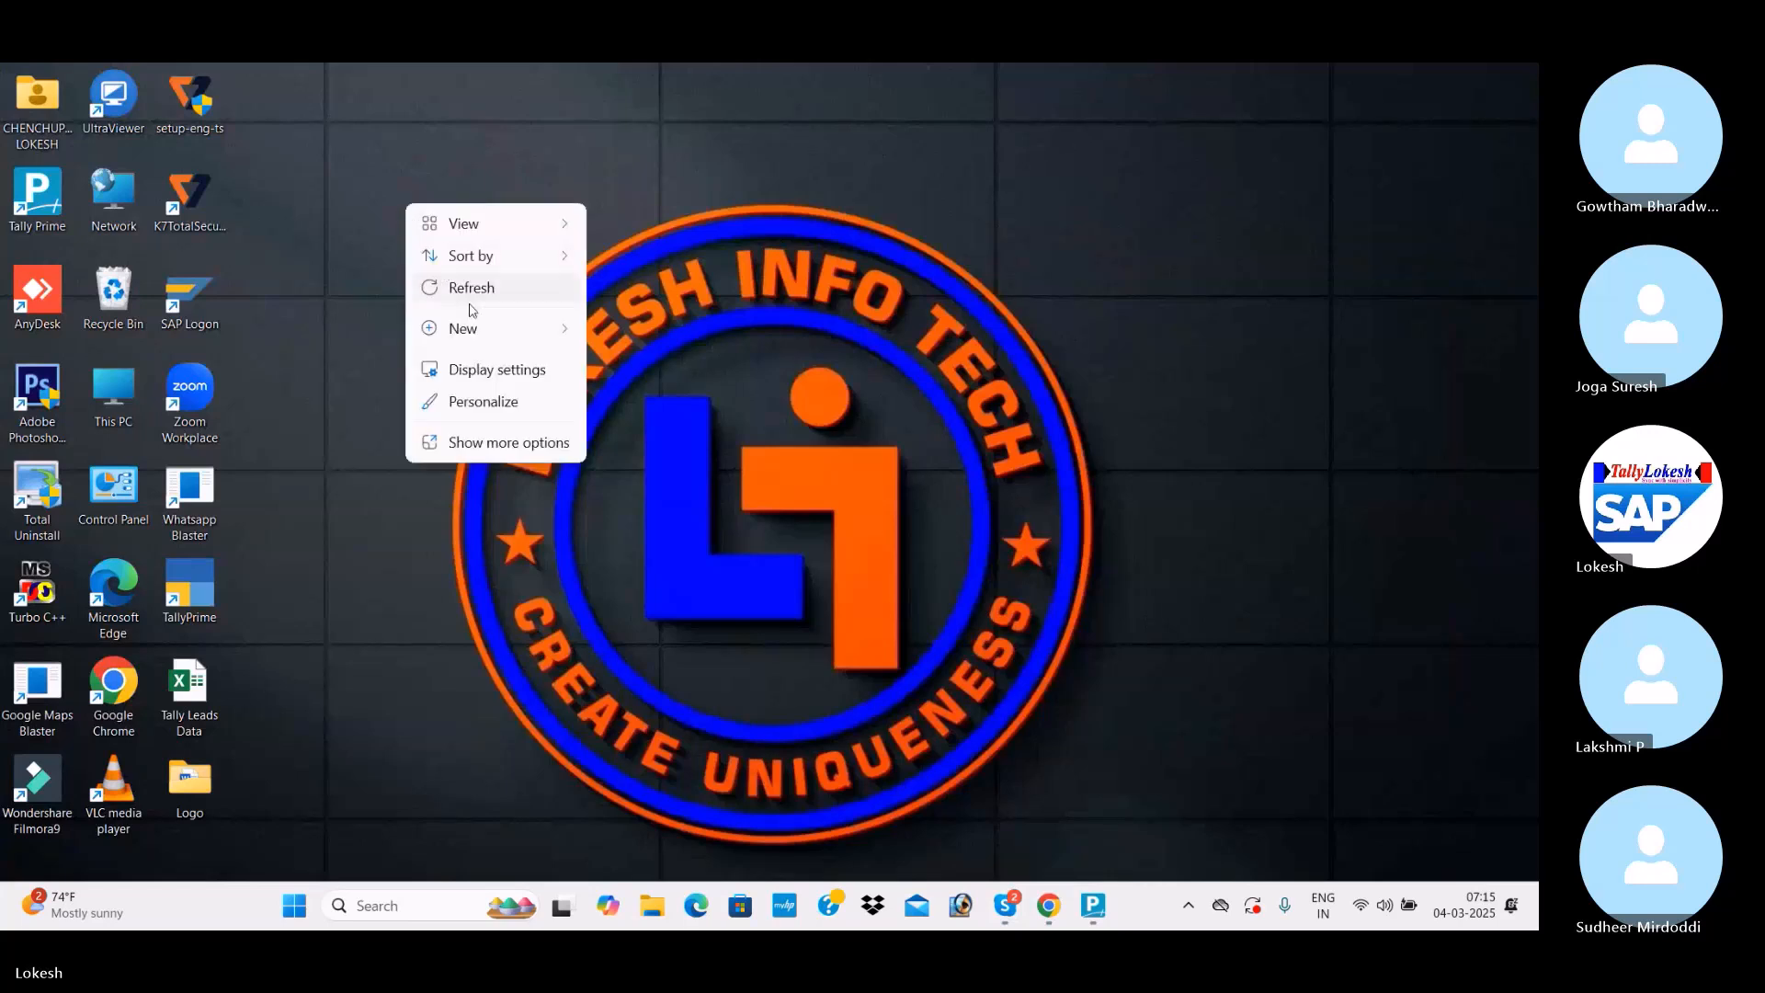
mouse_move(536, 328)
click(654, 340)
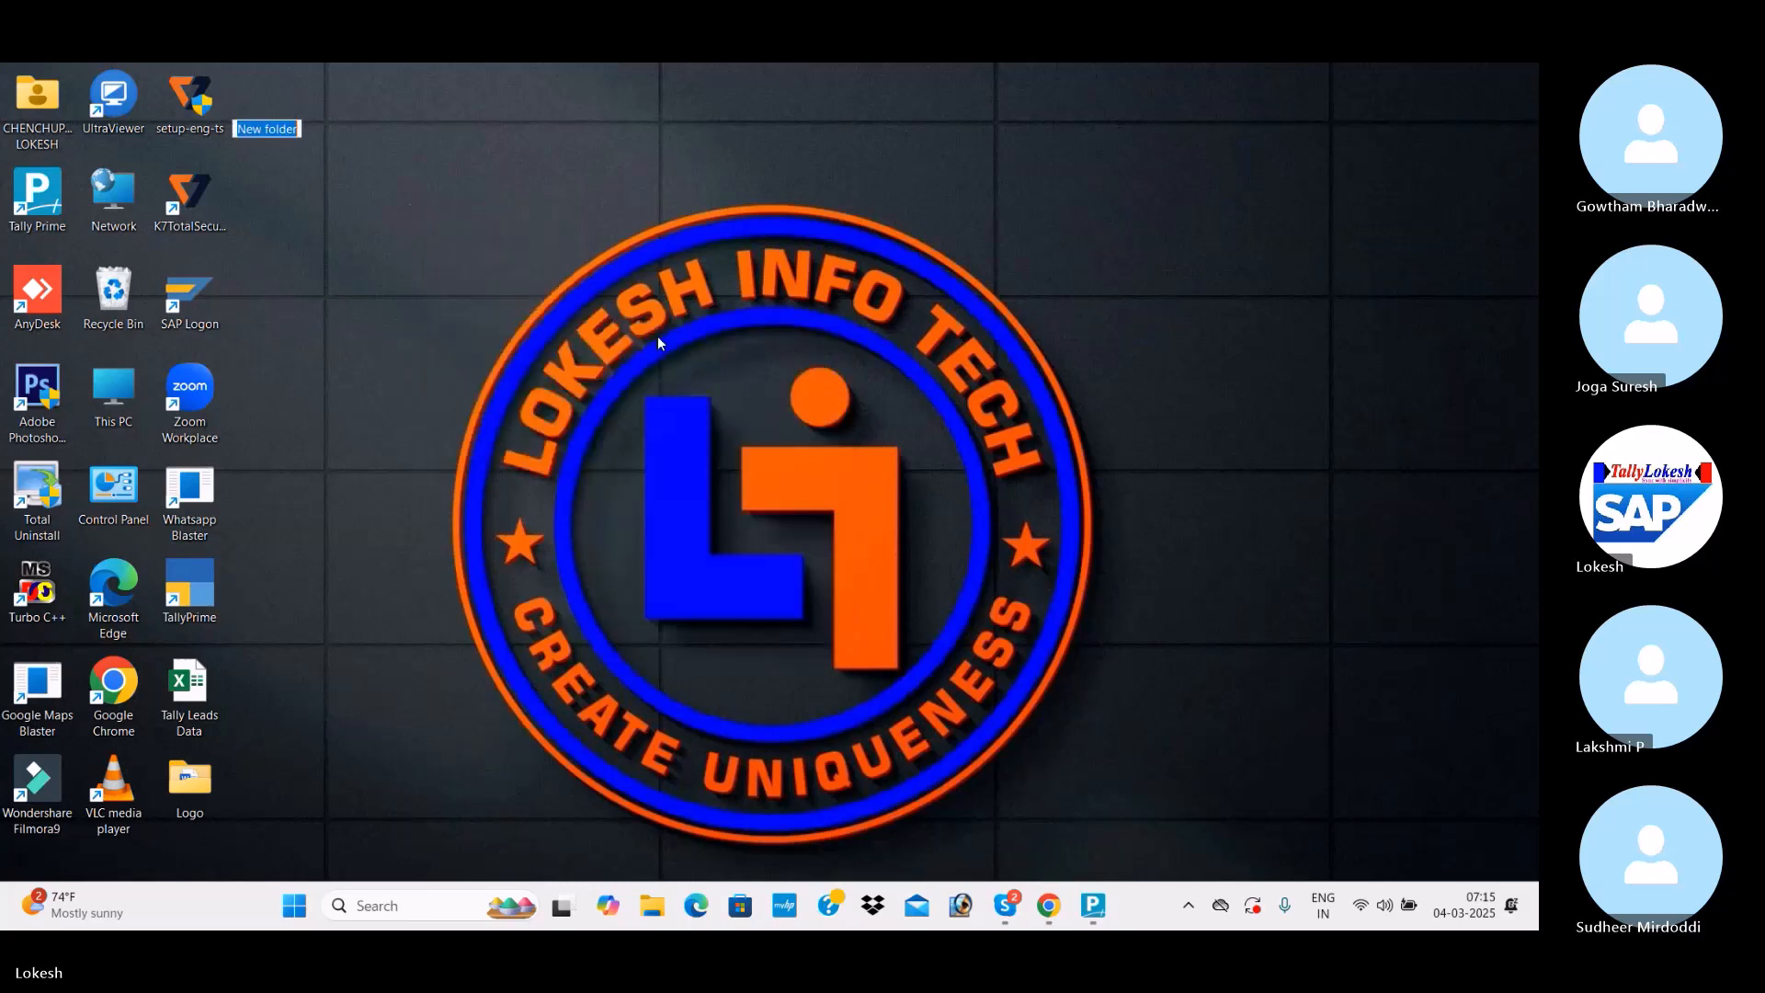
text(DATA)
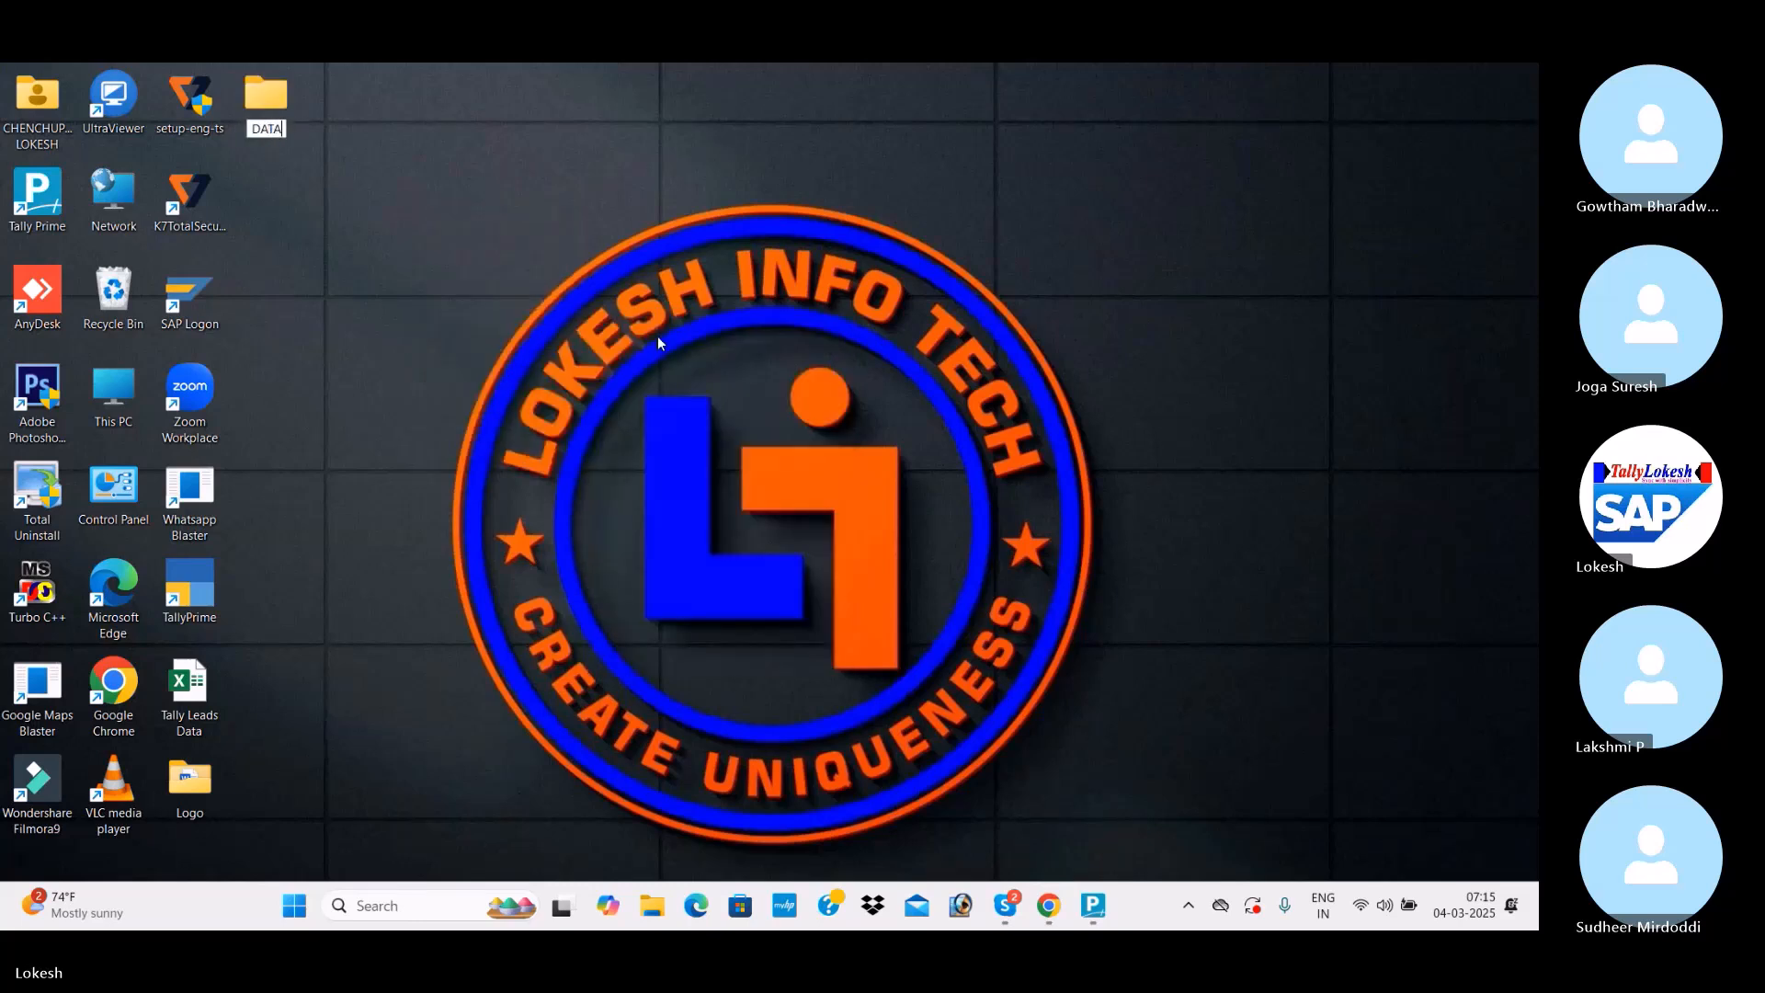
text( BACK UP)
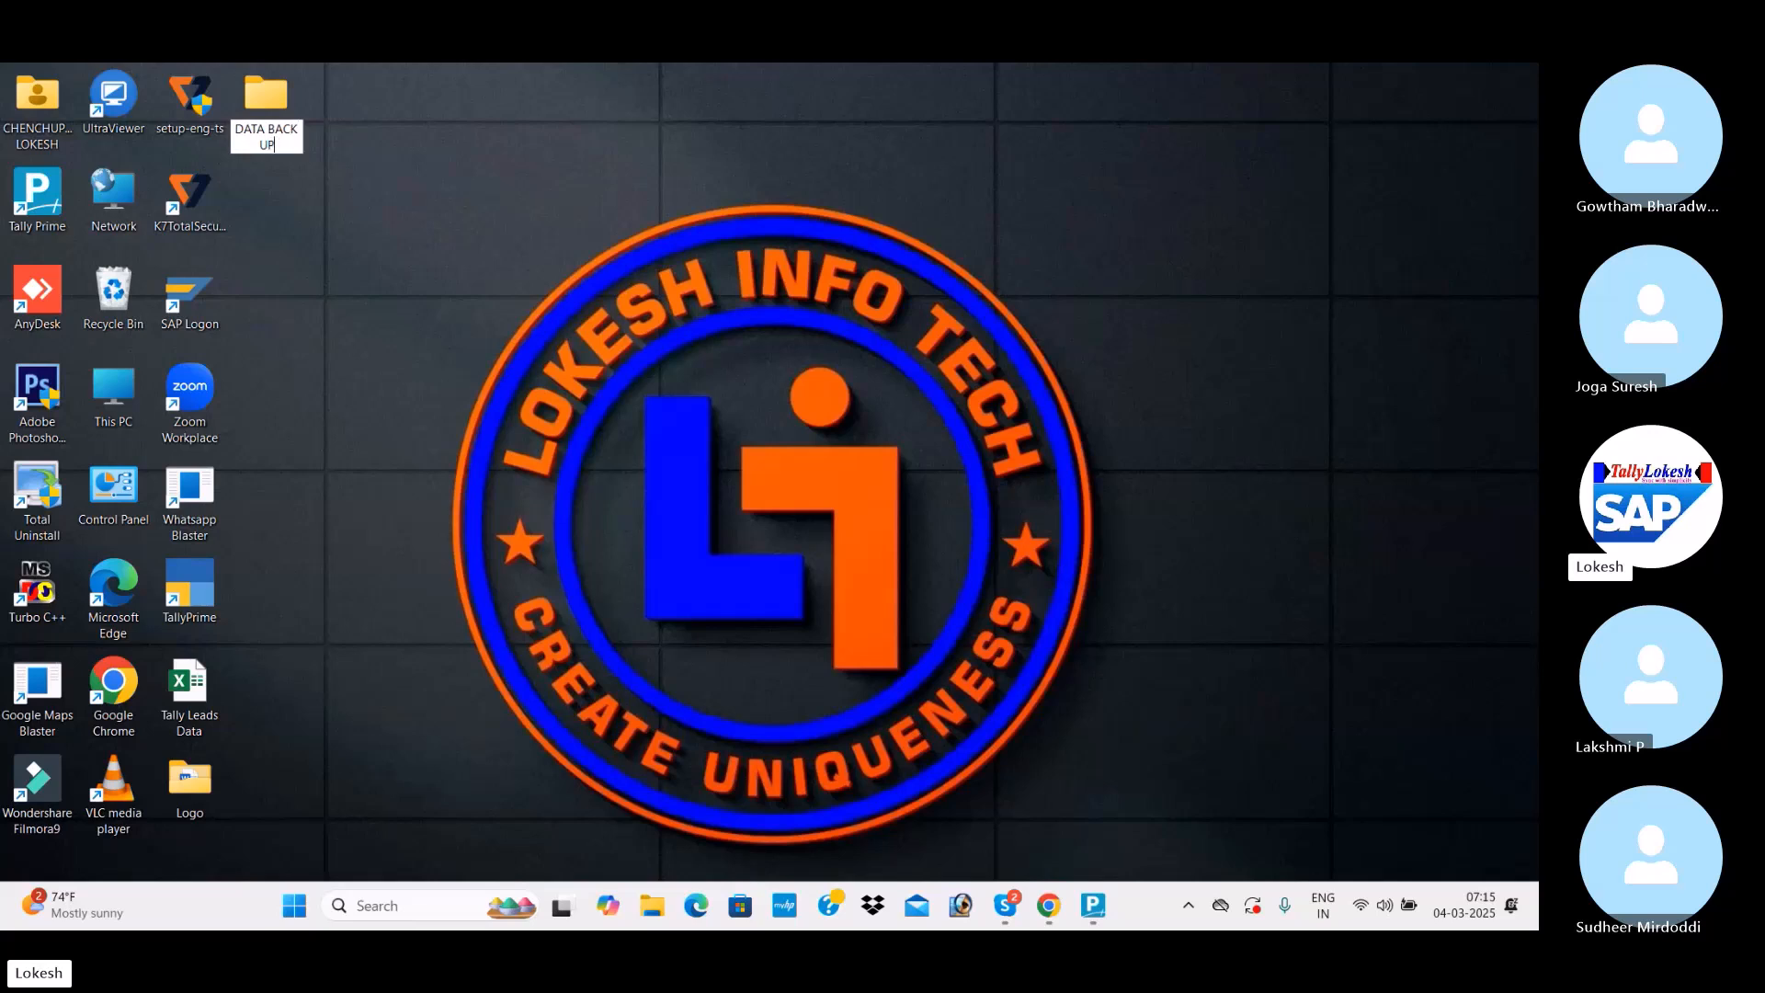
key(Return)
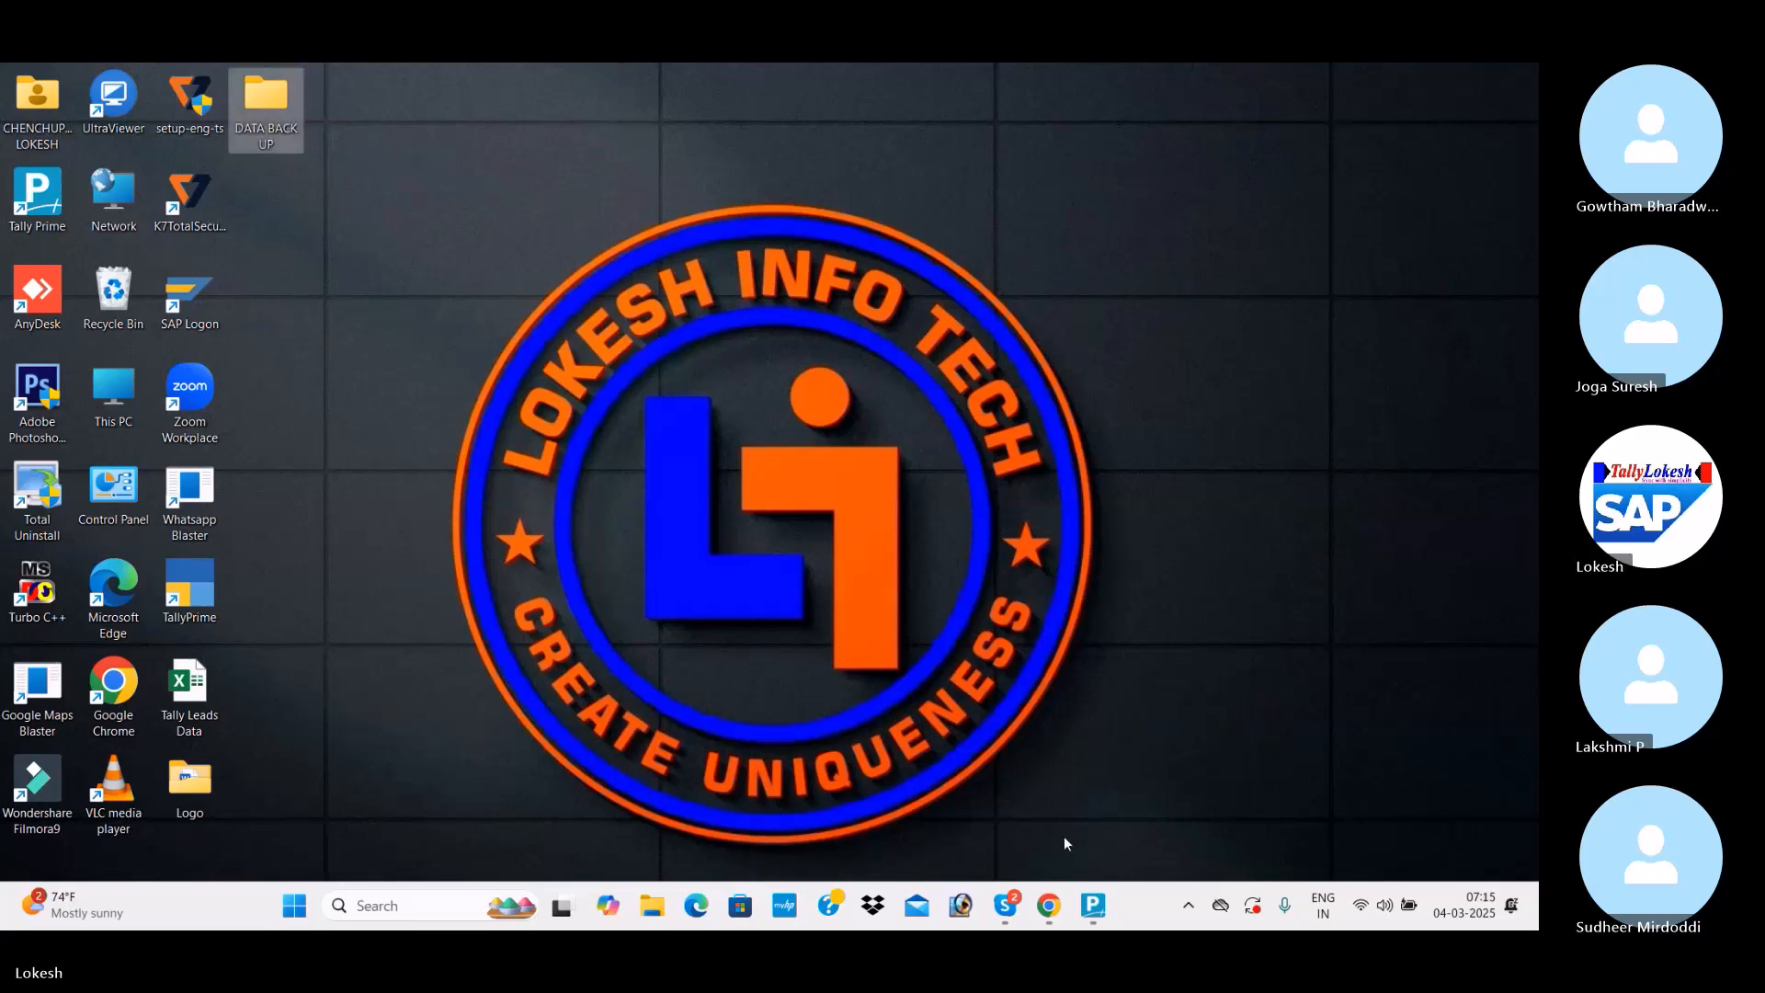
Switch to TallyPrime and start a company data backup.
mouse_move(1011, 912)
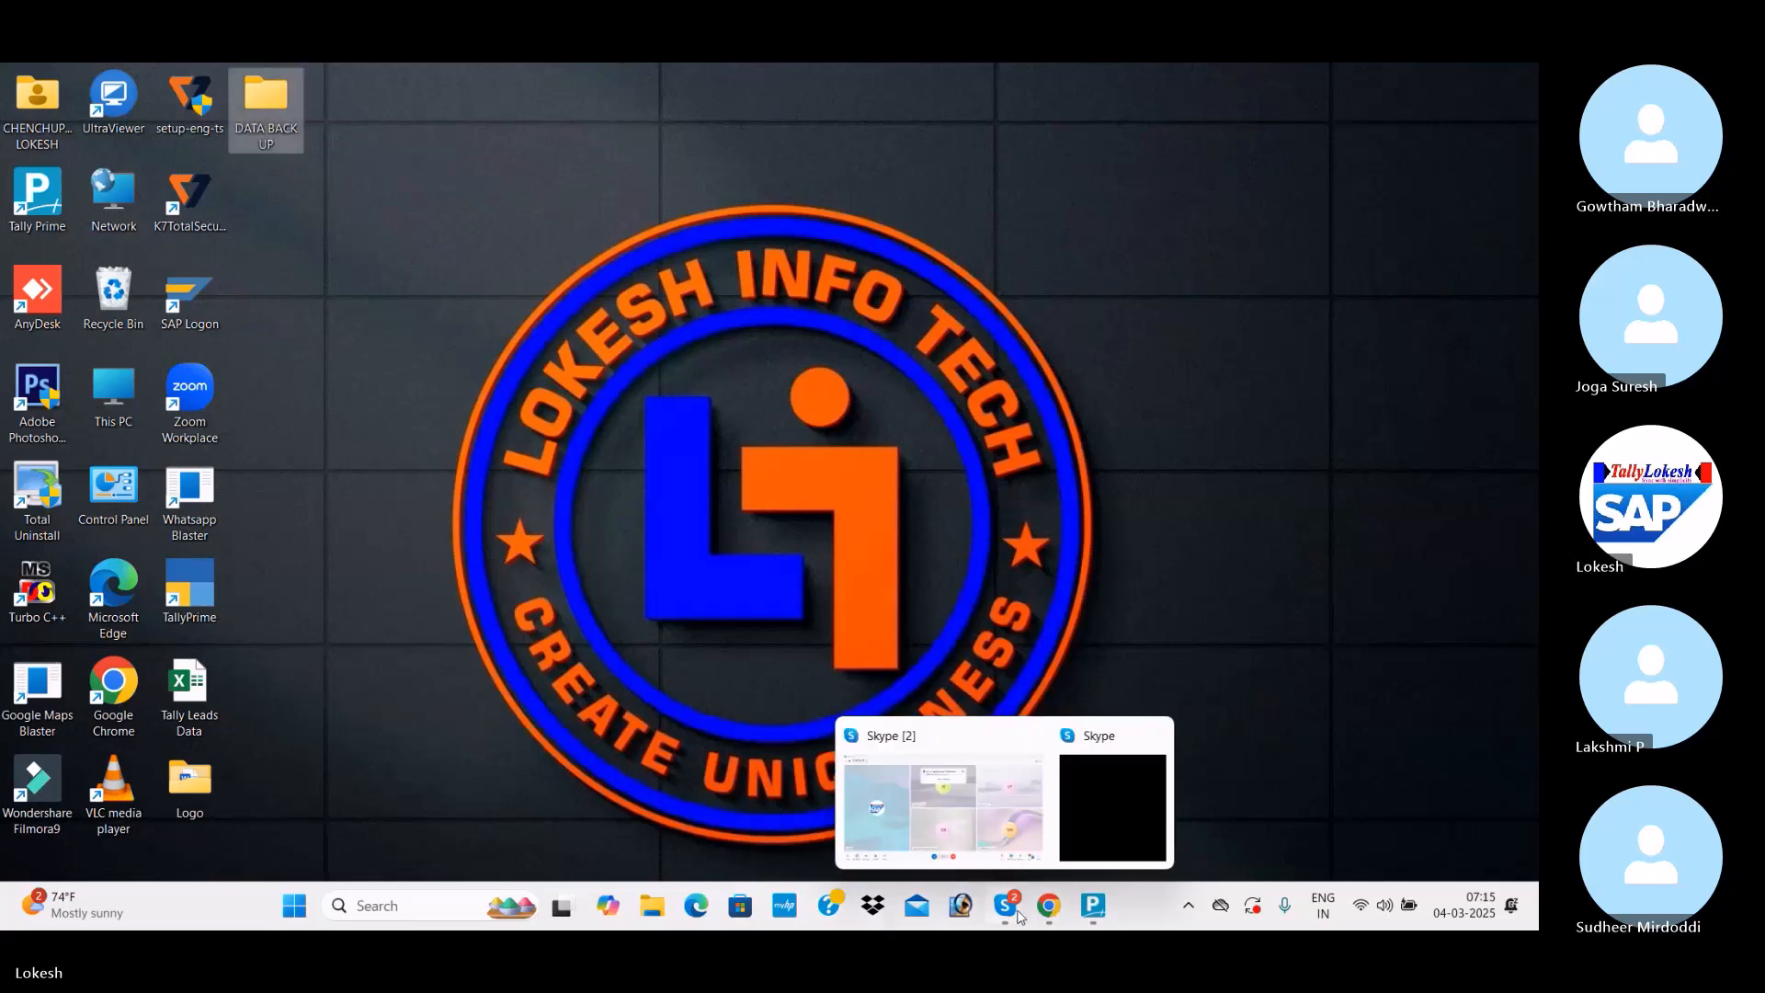
click(1093, 909)
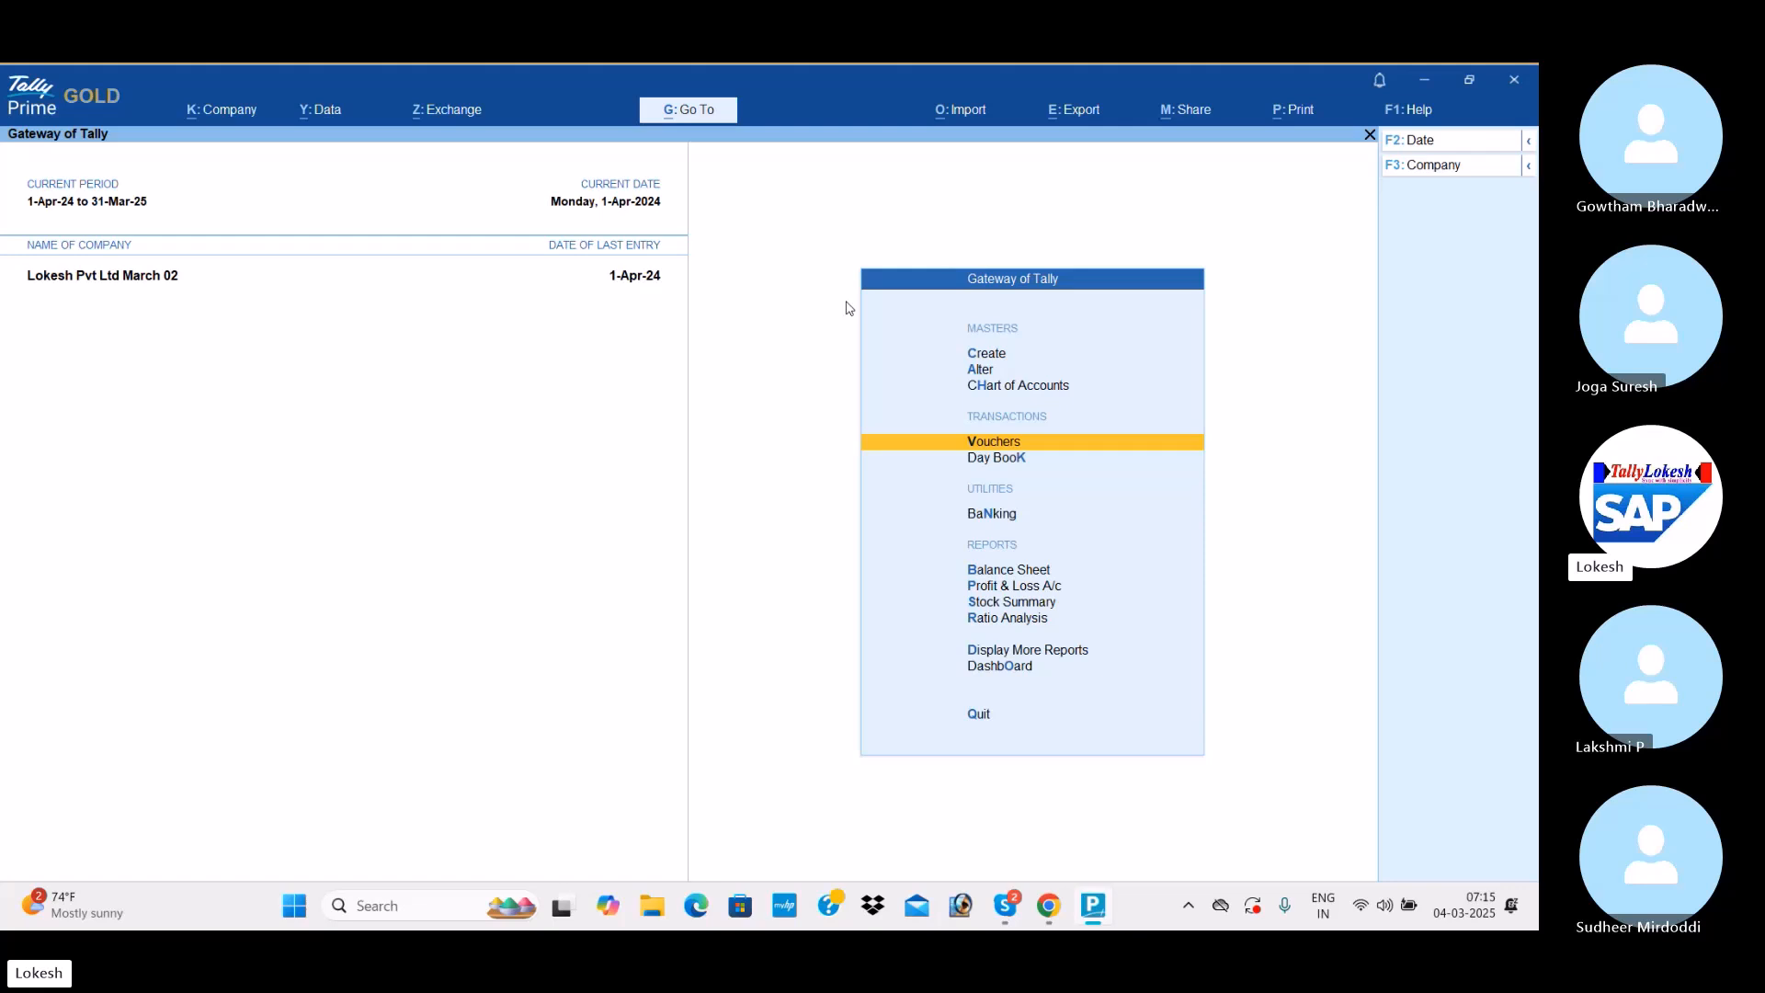
click(332, 110)
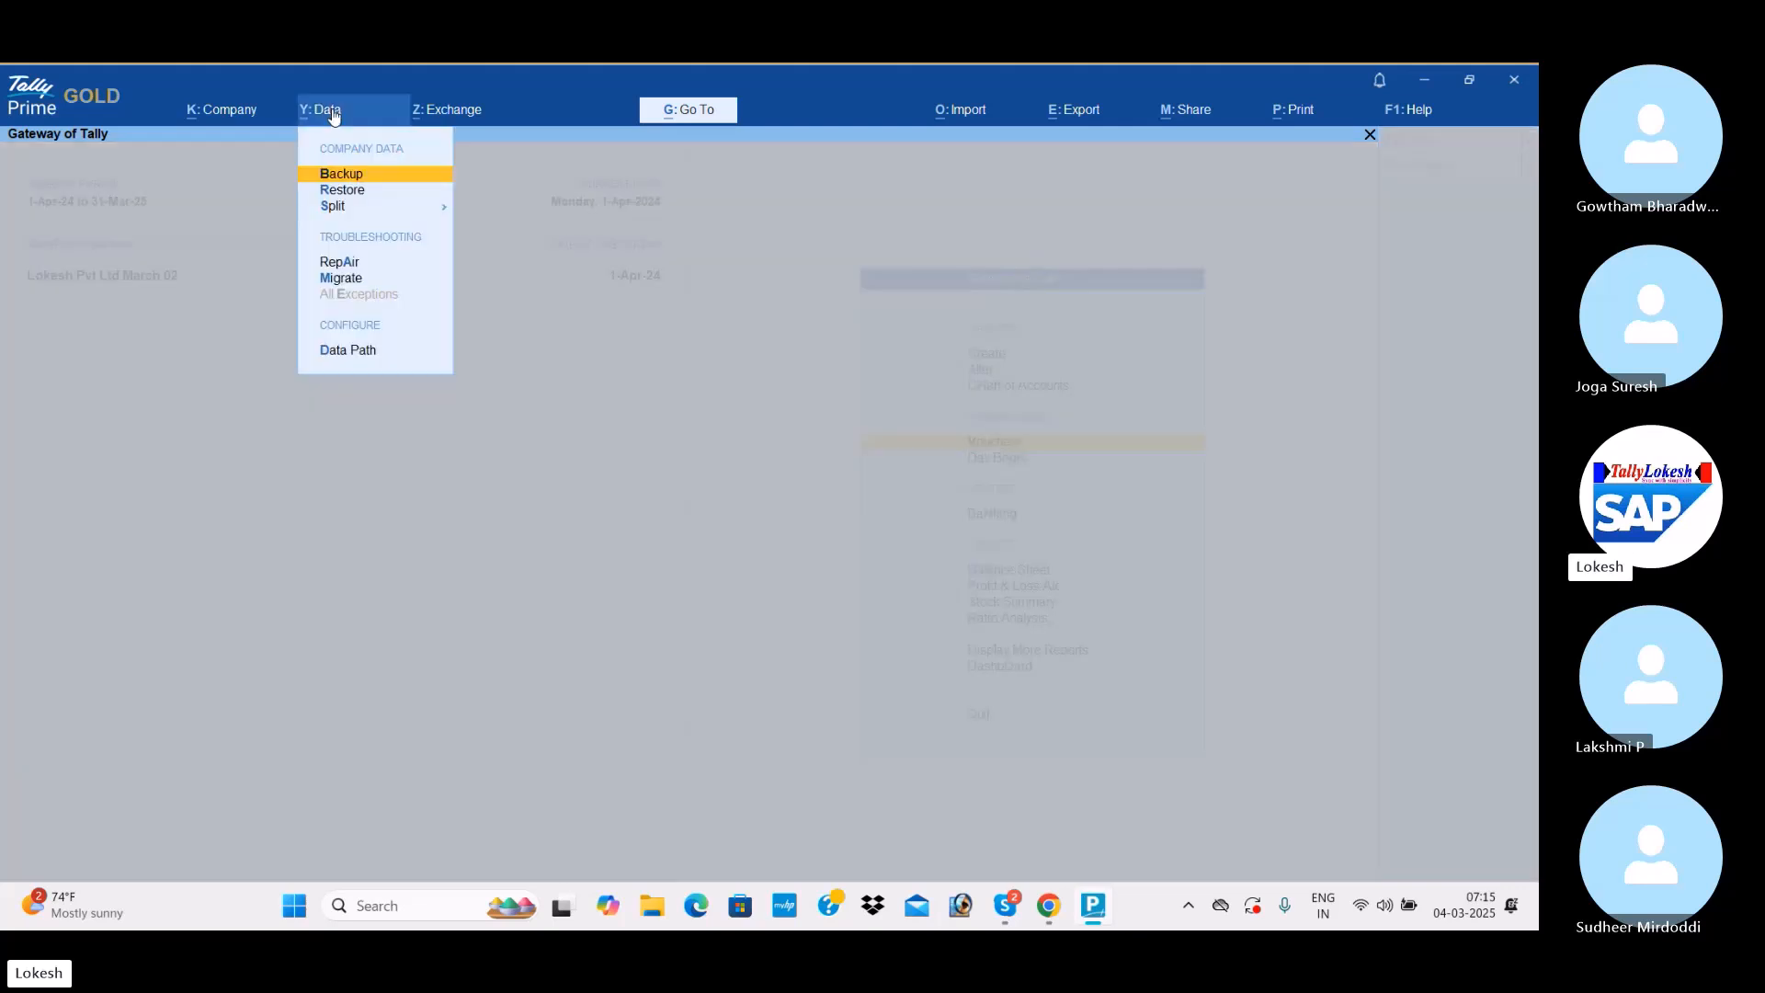
key(Return)
Set the backup destination path to the DATA BACK UP folder on the desktop.
key(BackSpace)
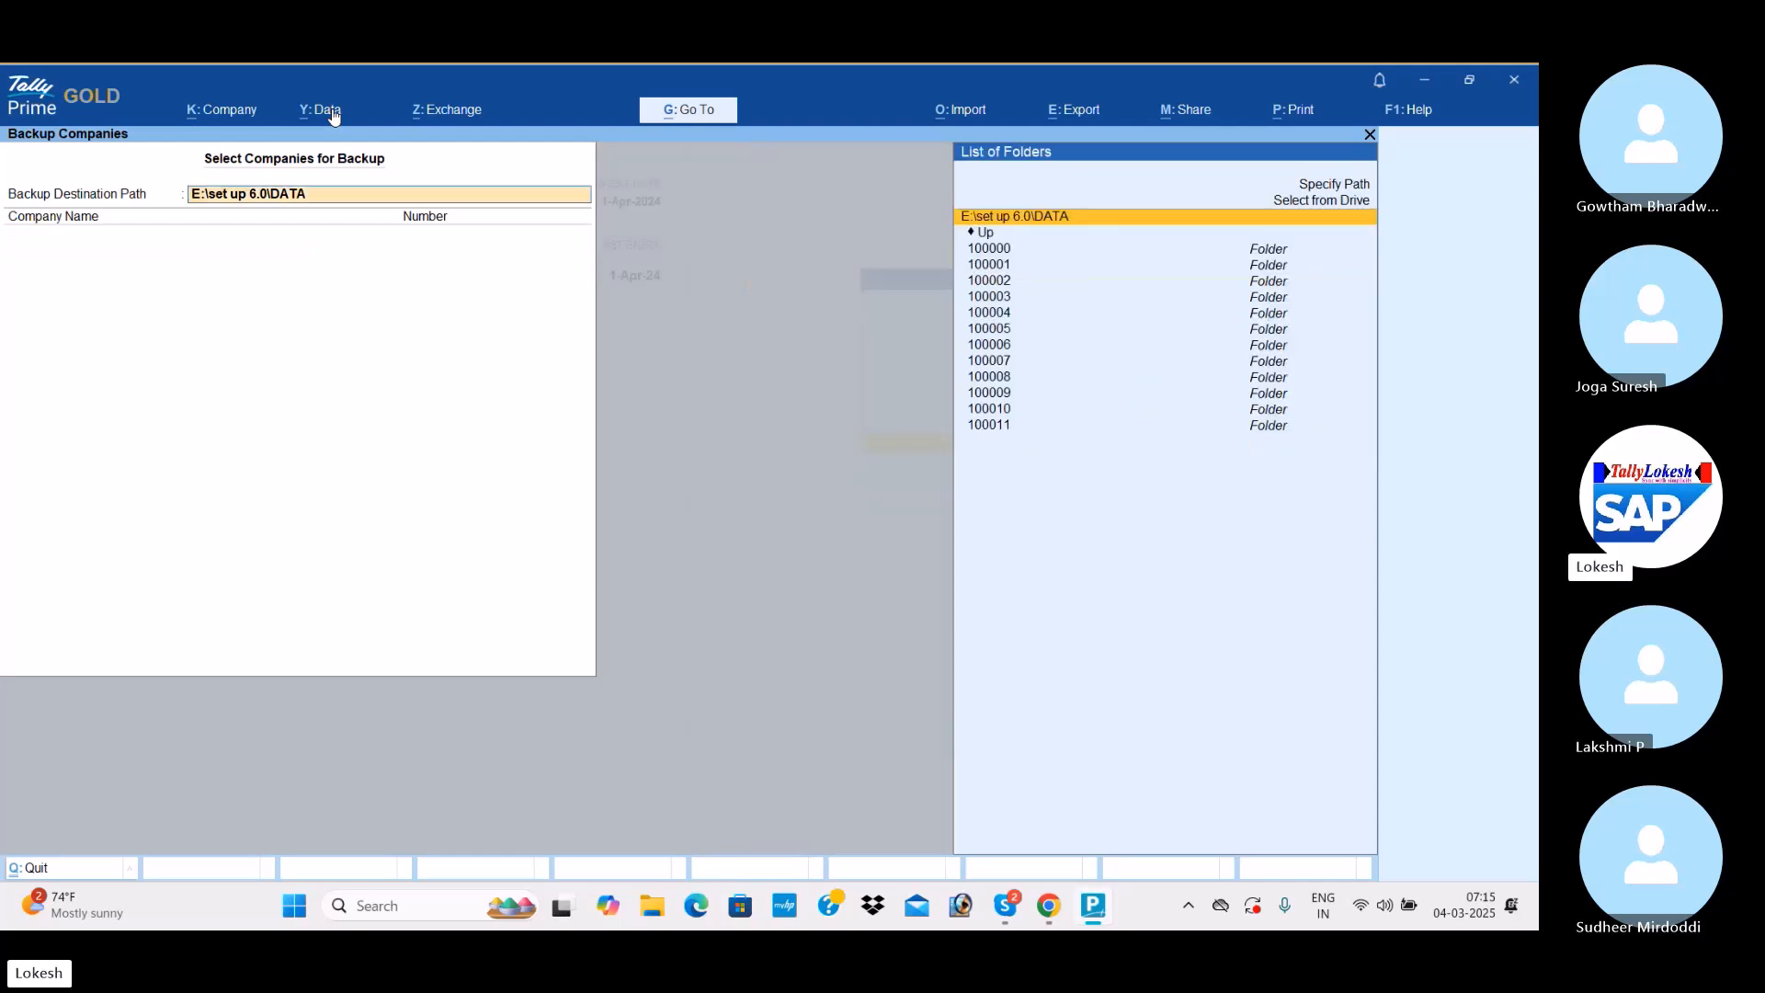
key(Up)
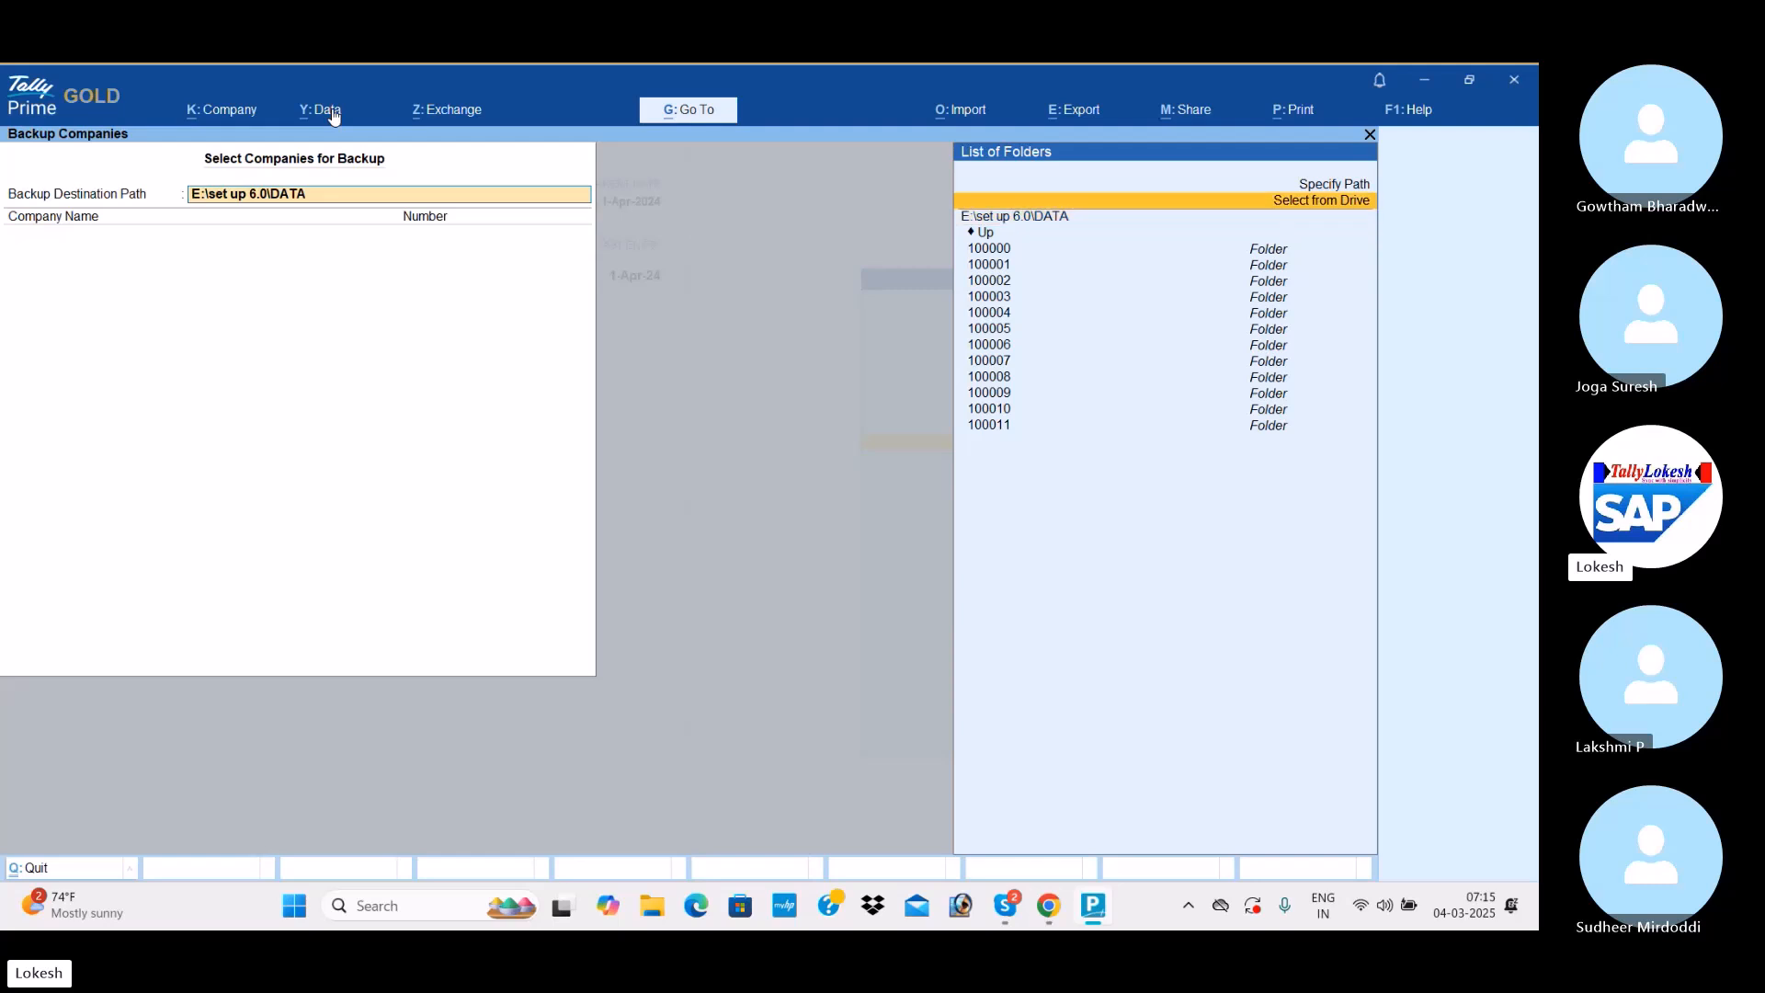
key(Return)
key(Down)
key(Down)
key(Down)
key(Return)
key(Down)
key(Down)
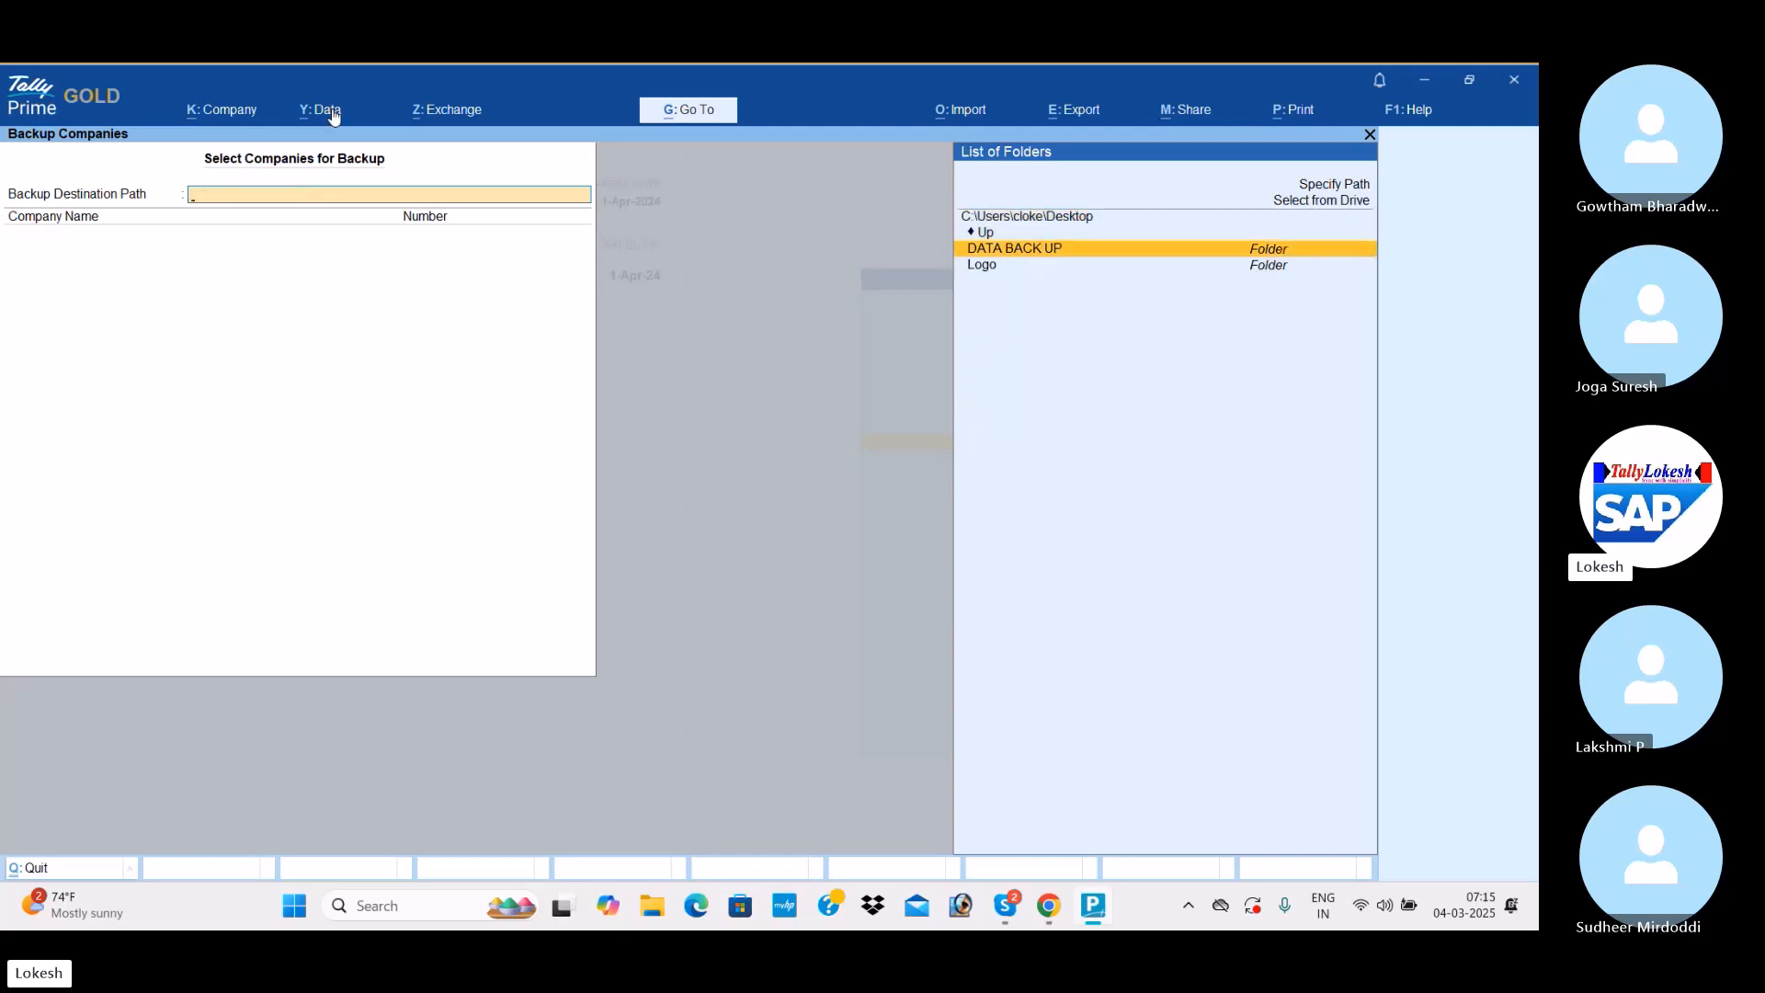
key(Return)
key(Return)
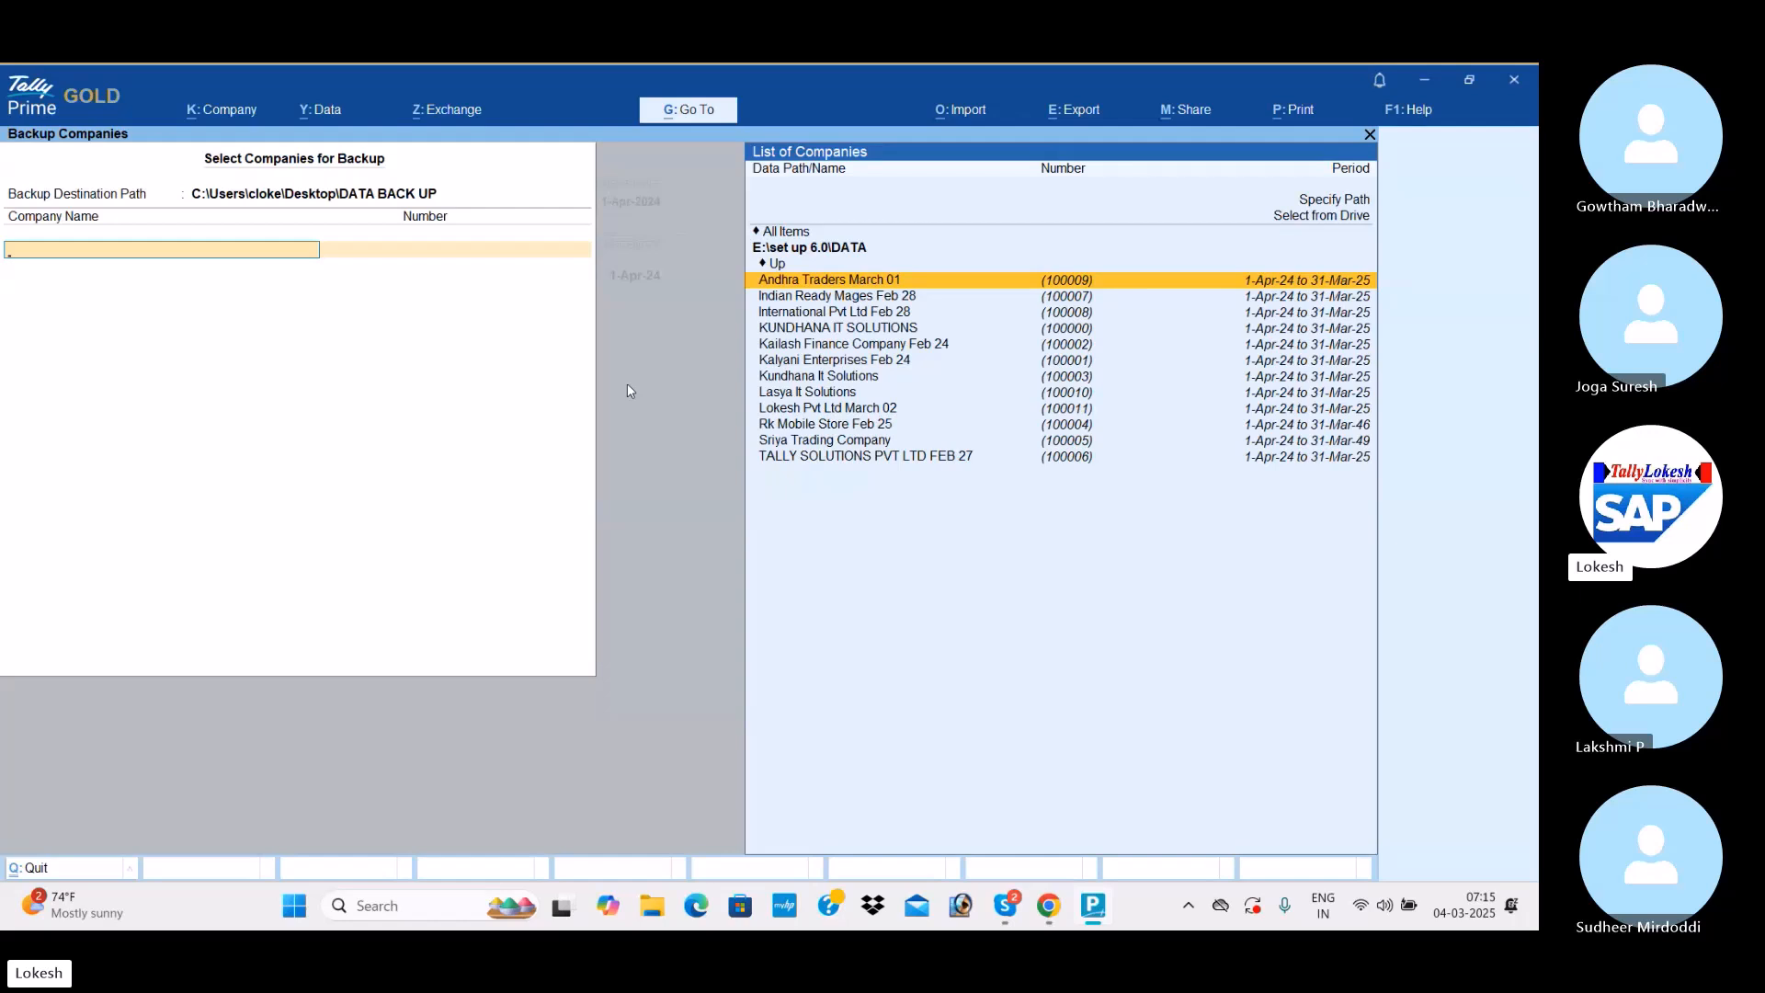
Add the company Lasya It Solutions (100010) to the backup selection.
key(Down)
key(Down)
key(Down)
key(Down)
key(Down)
key(Down)
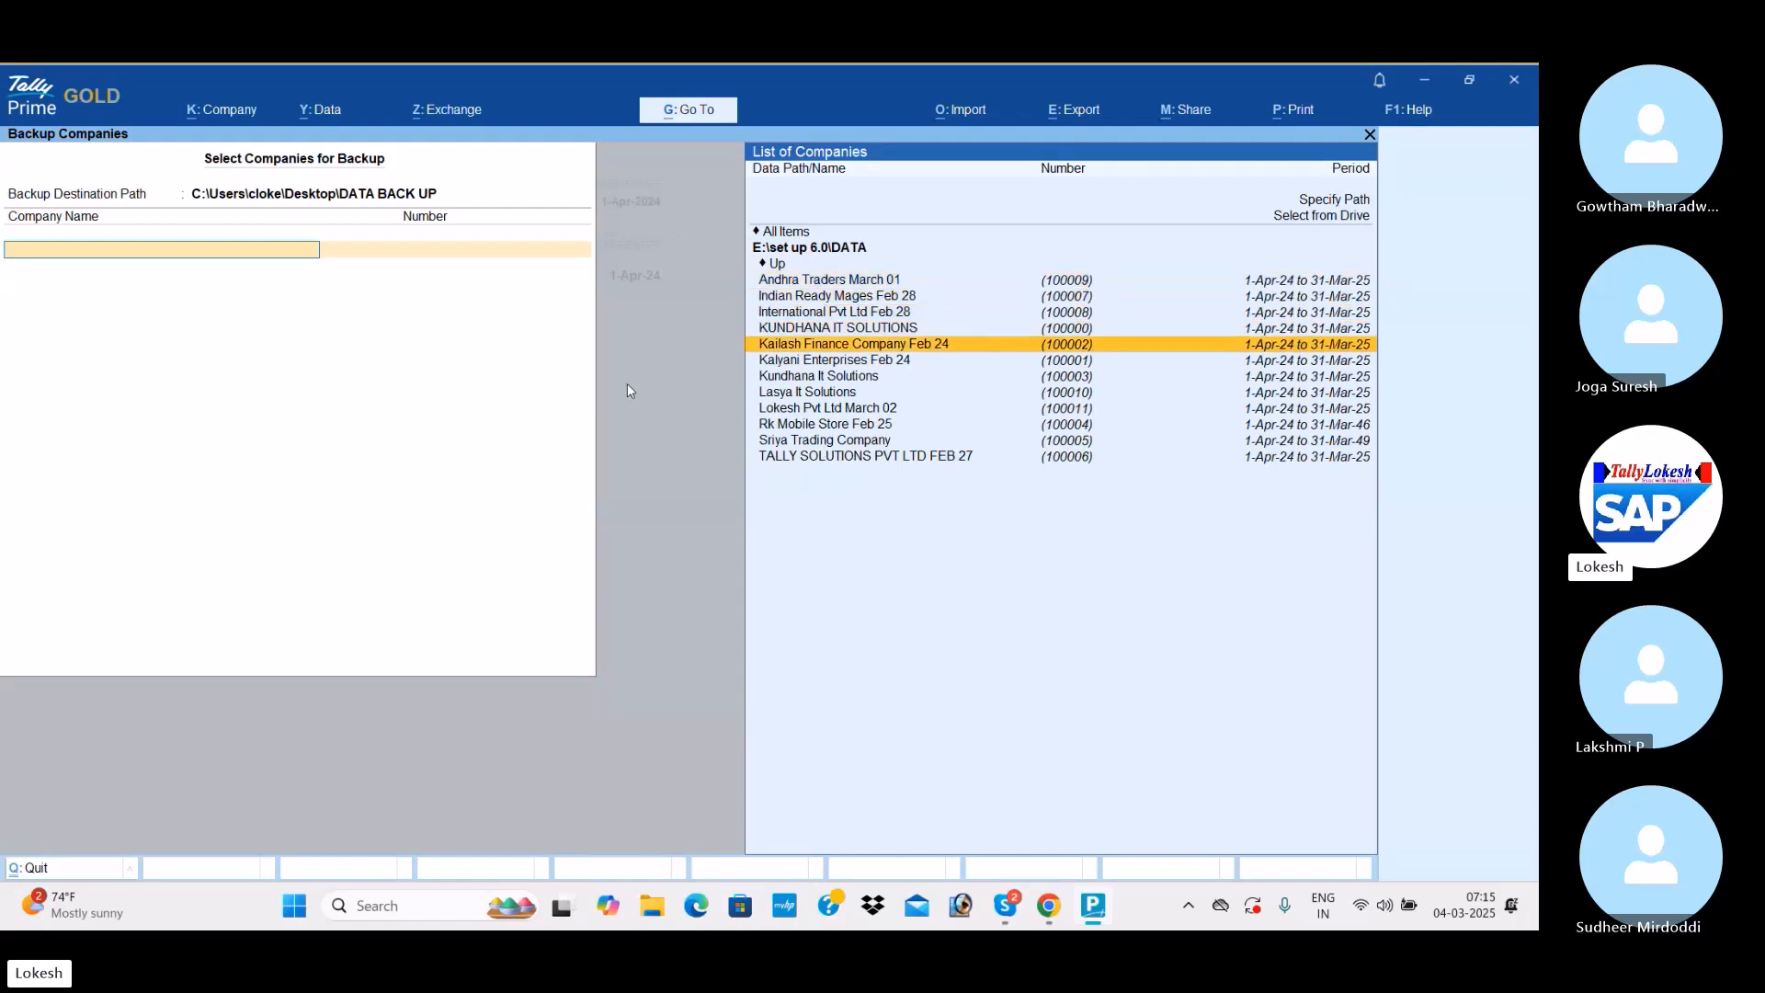
key(Down)
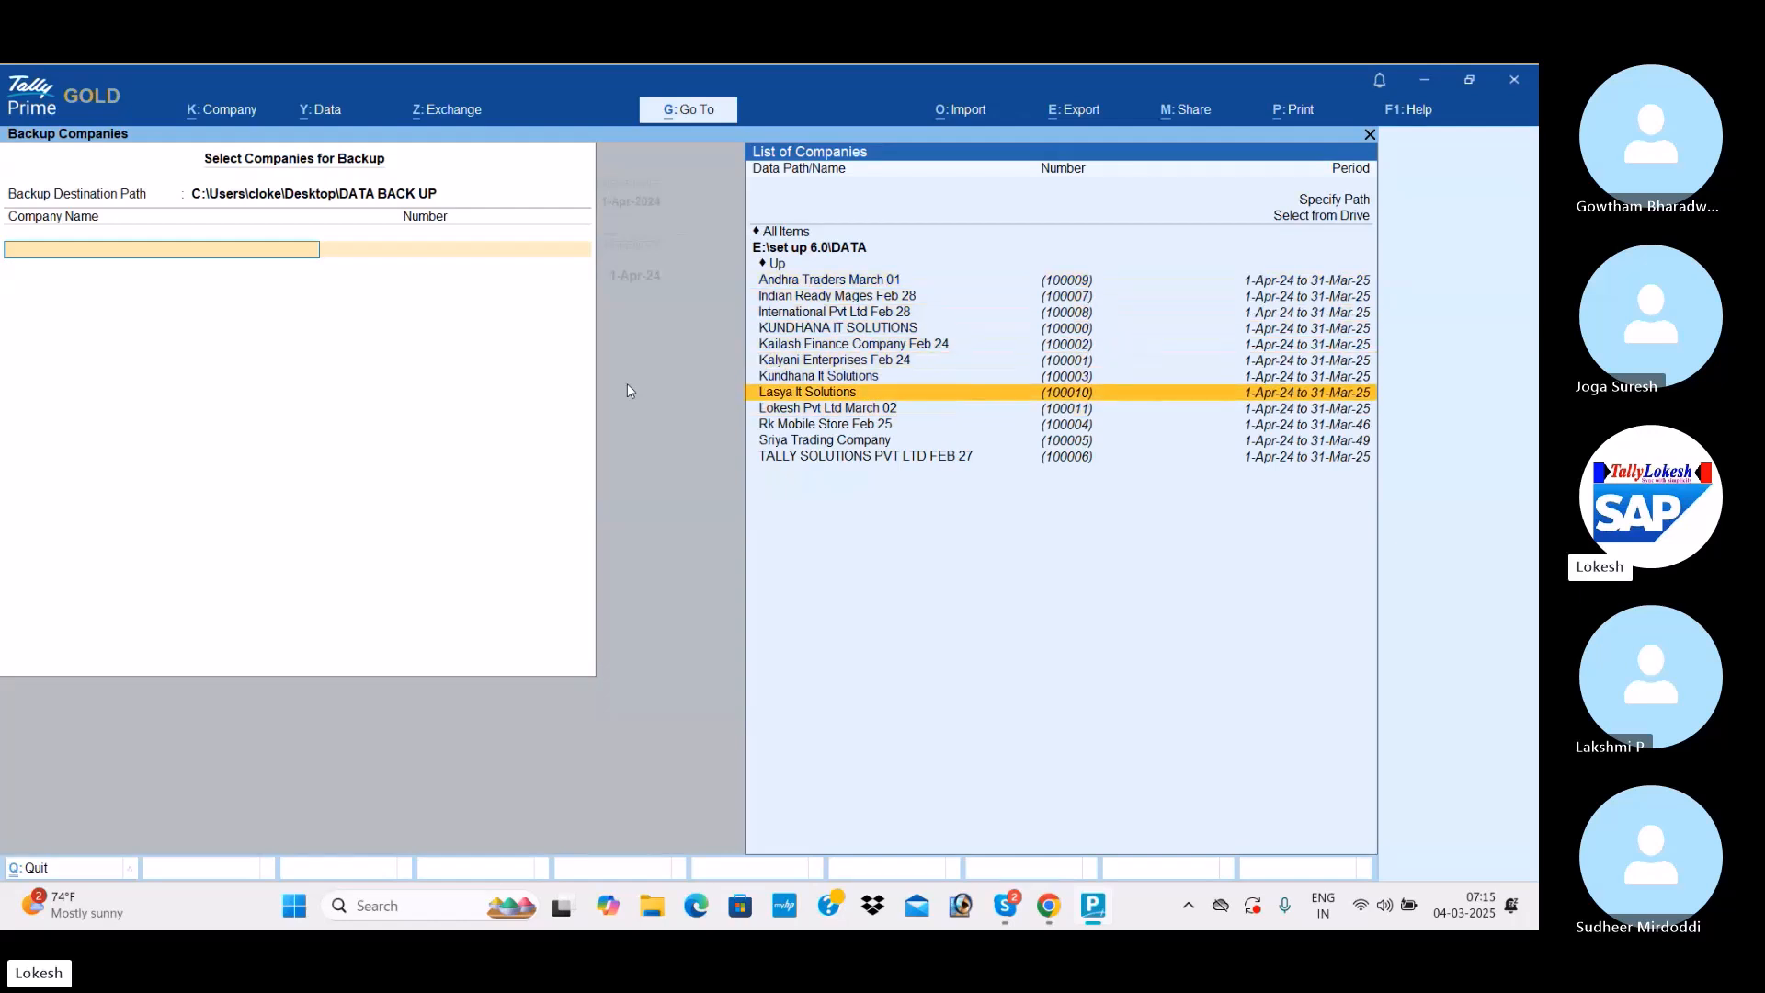
key(Return)
Add the company KUNDHANA IT SOLUTIONS (100000) to the backup selection.
key(Down)
key(Down)
key(Down)
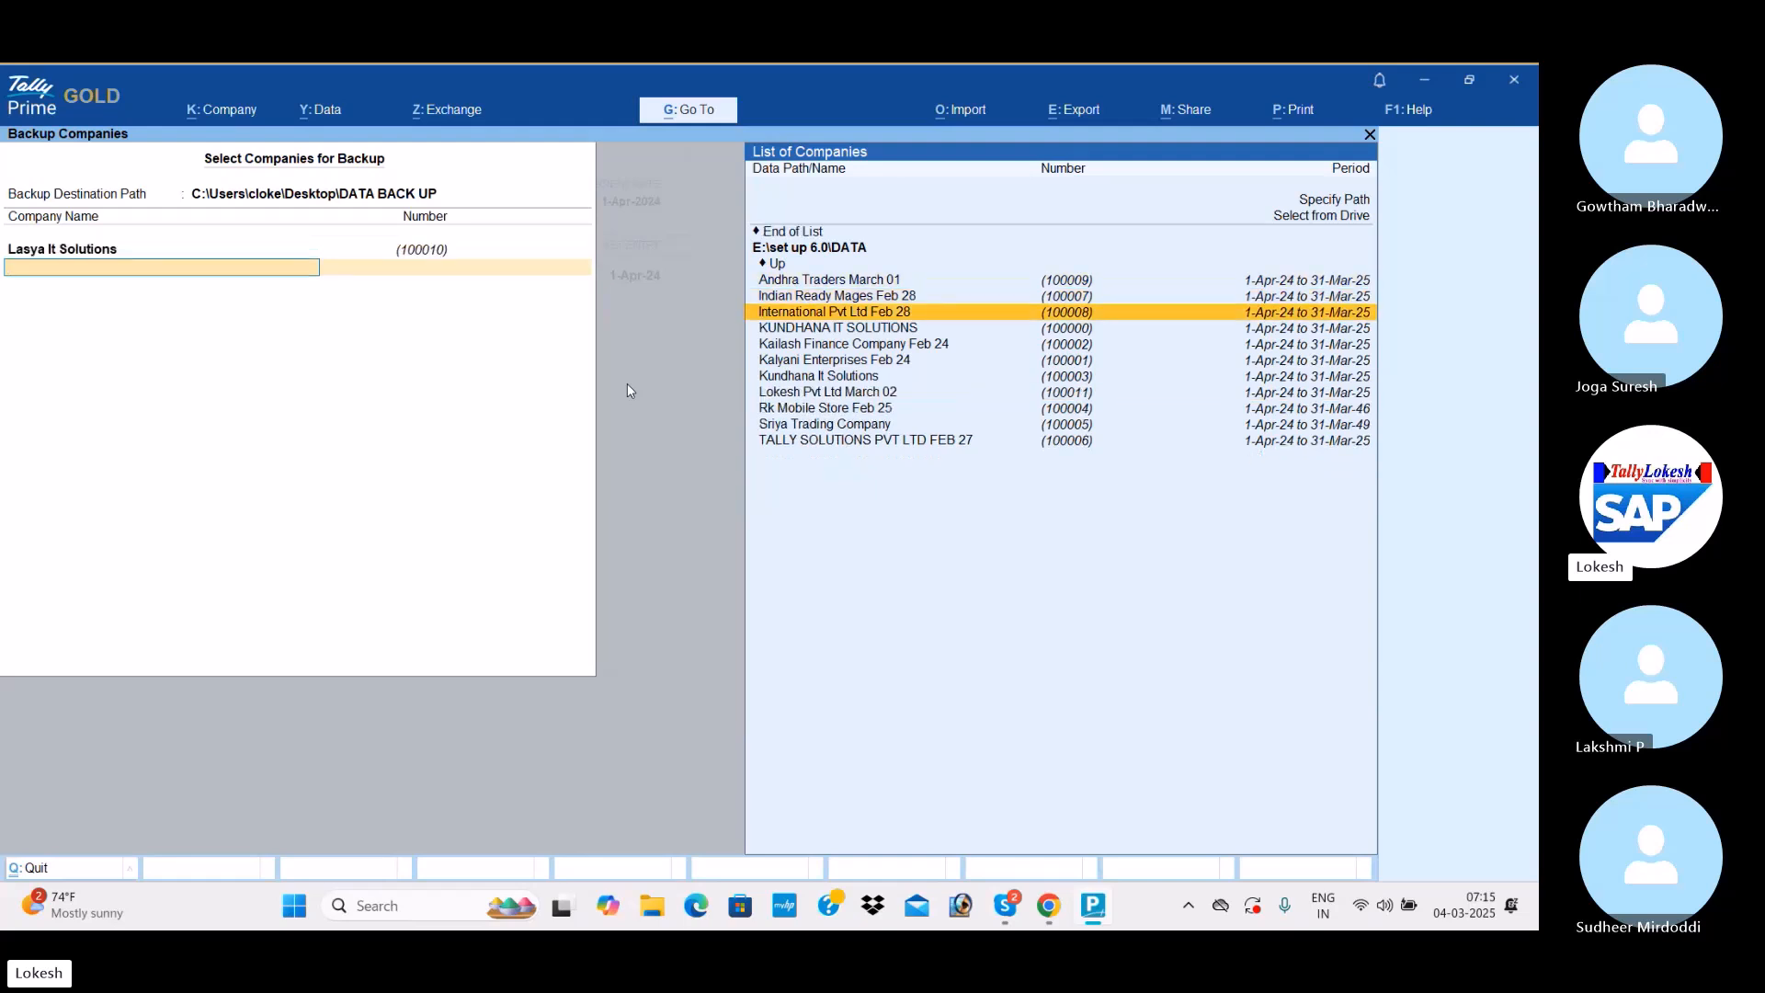
key(Down)
key(Up)
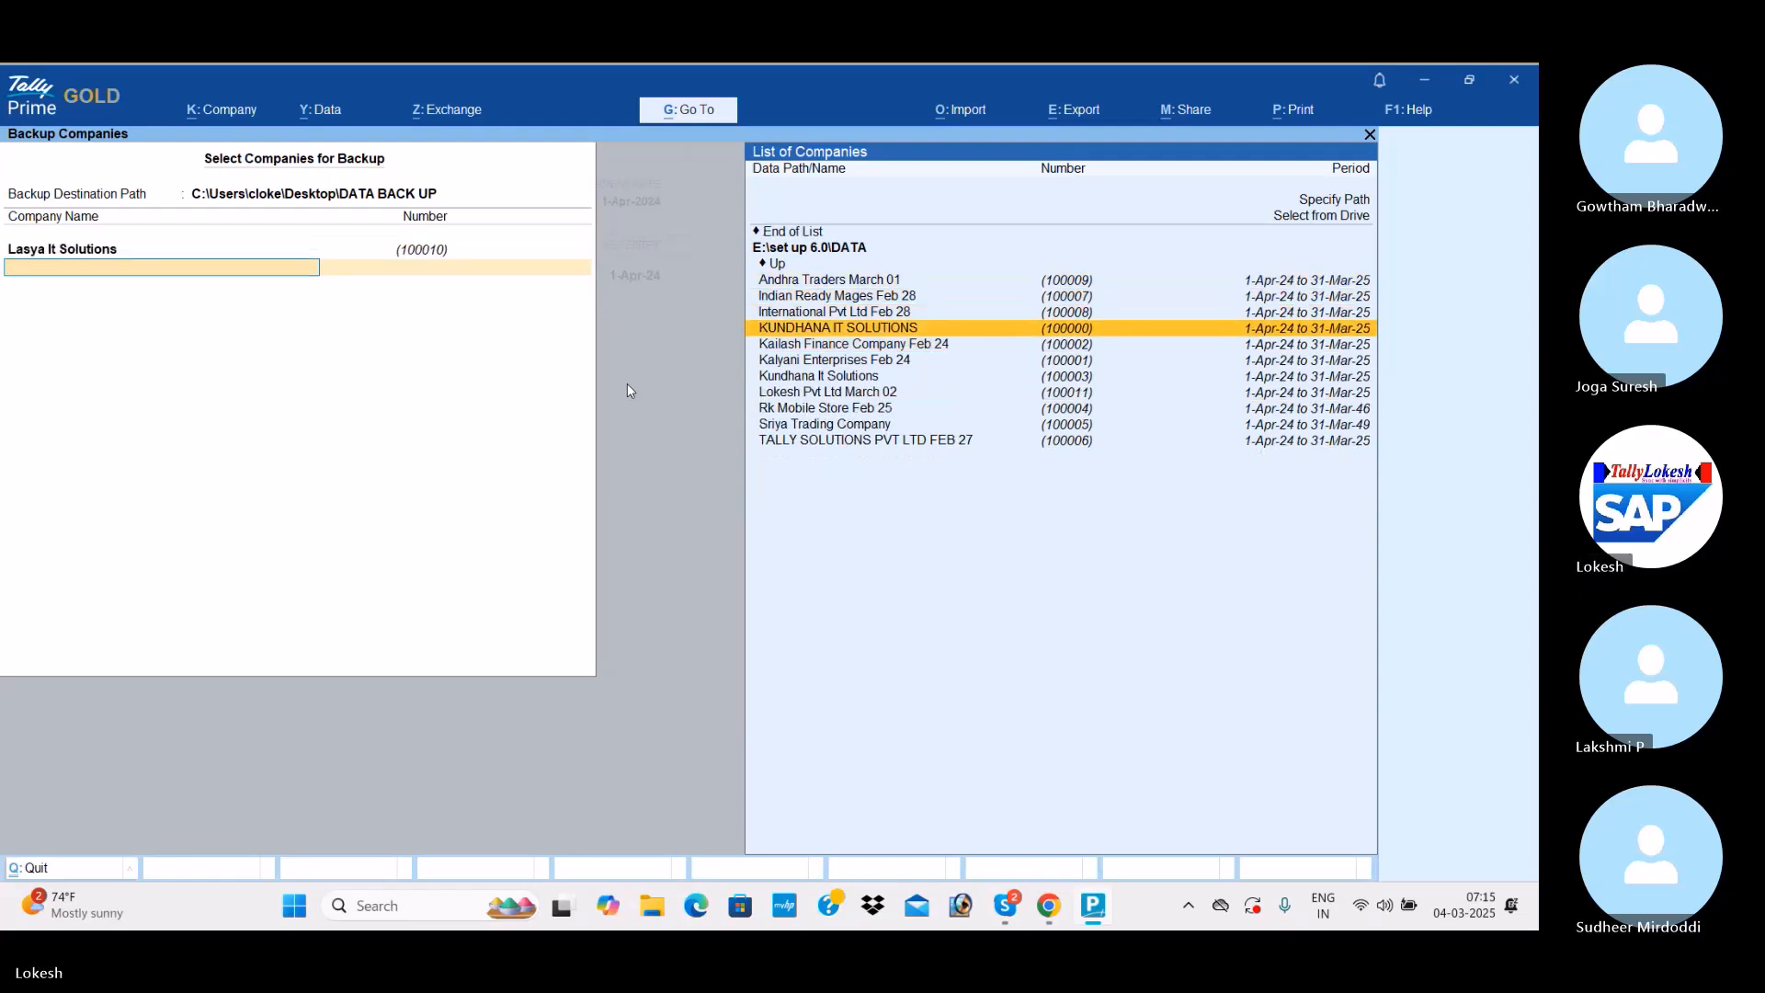
key(Return)
Add the company TALLY SOLUTIONS PVT LTD FEB 27 (100006) to the backup selection.
key(Down)
key(Down)
key(Down)
key(Down)
key(Down)
key(Down)
key(Down)
key(Down)
key(Down)
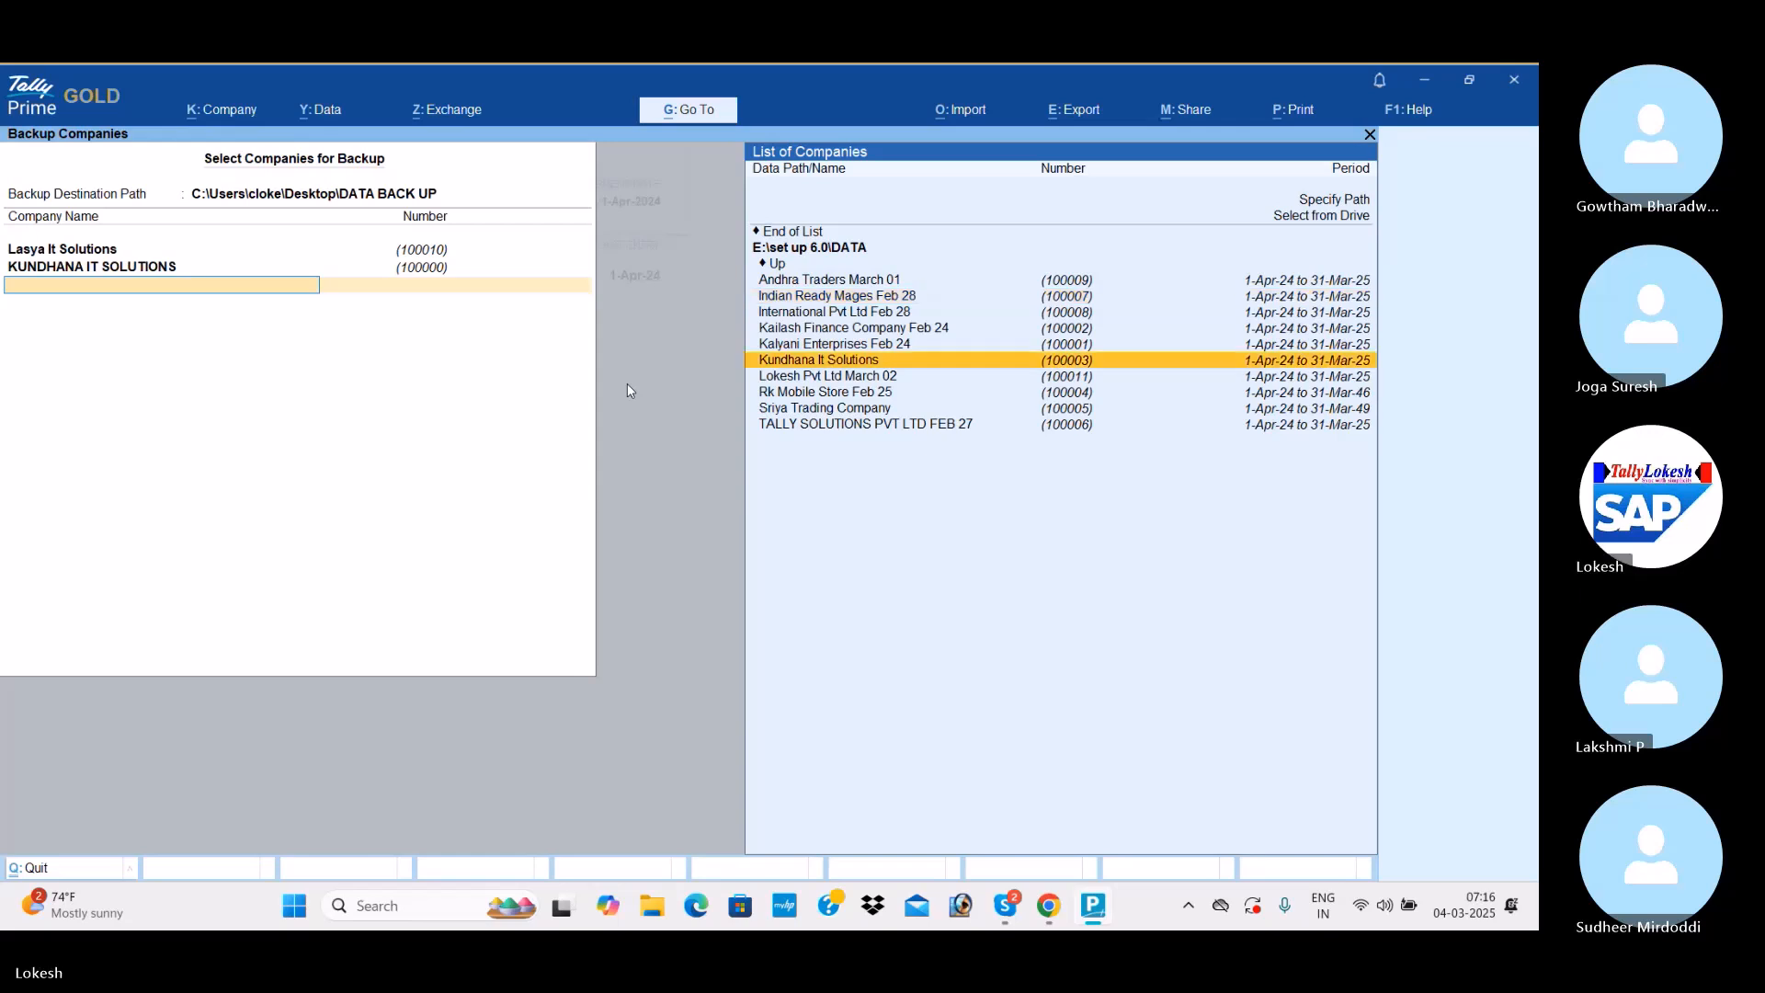
key(Return)
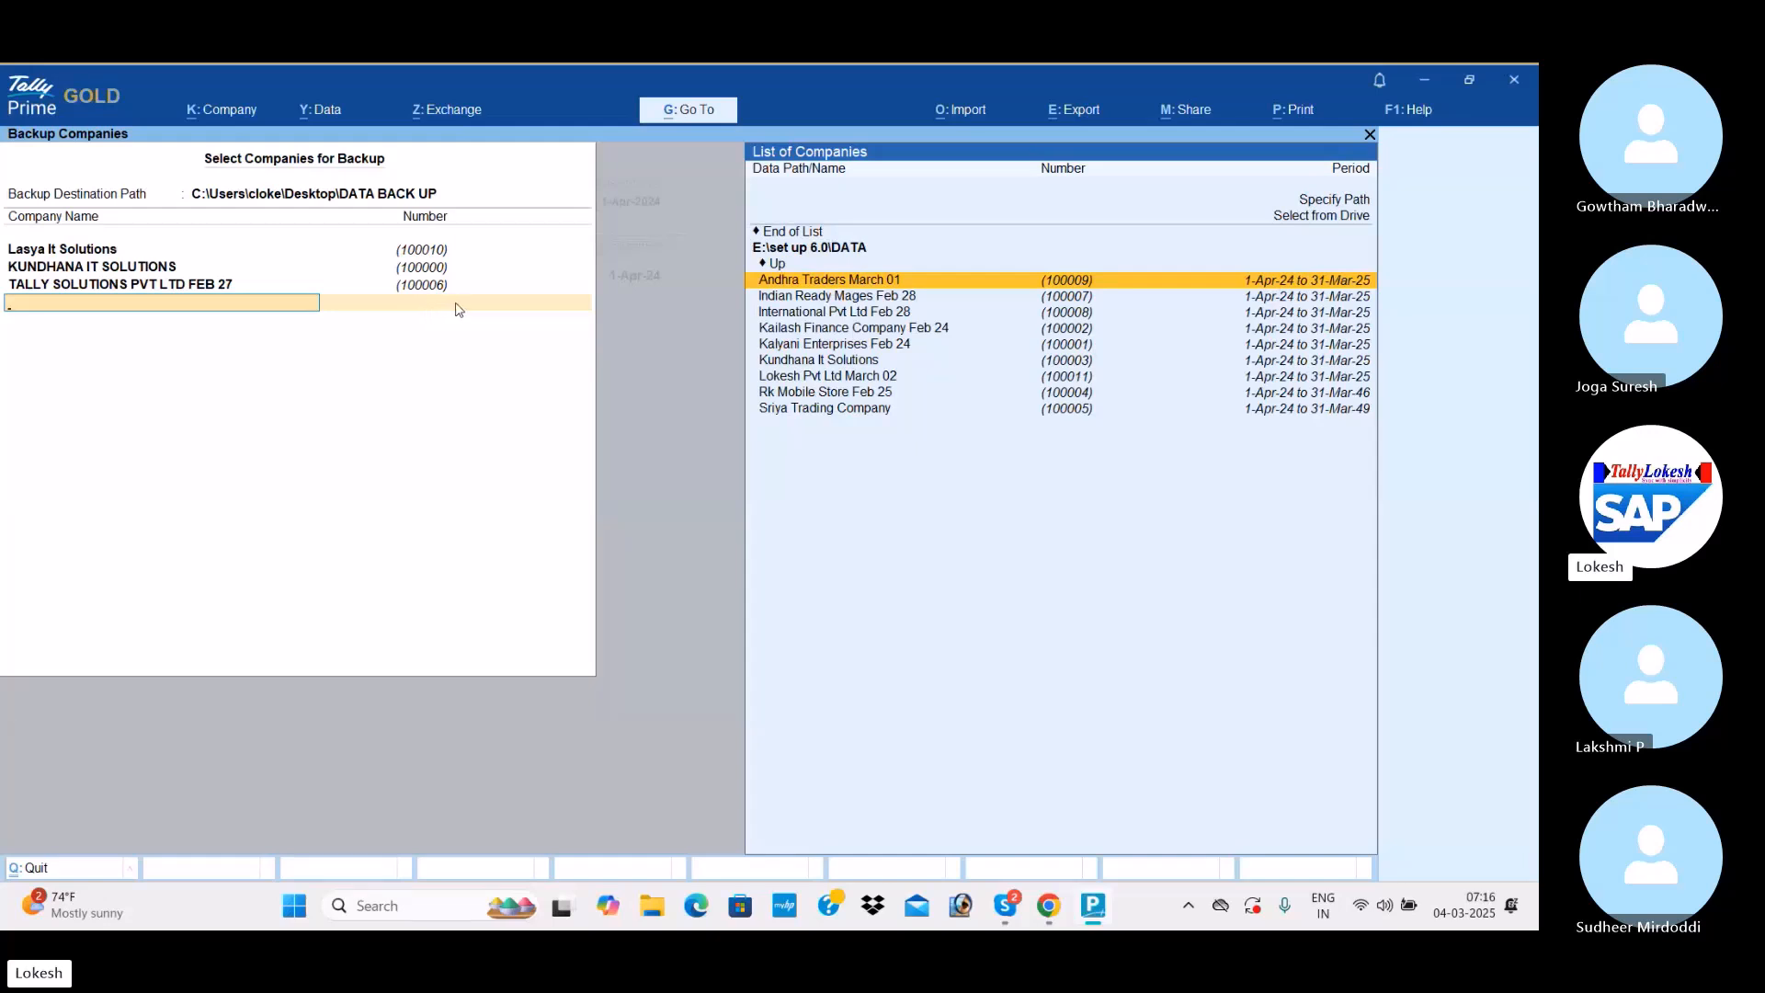
End the list of companies and run the backup.
key(Up)
key(Up)
key(Up)
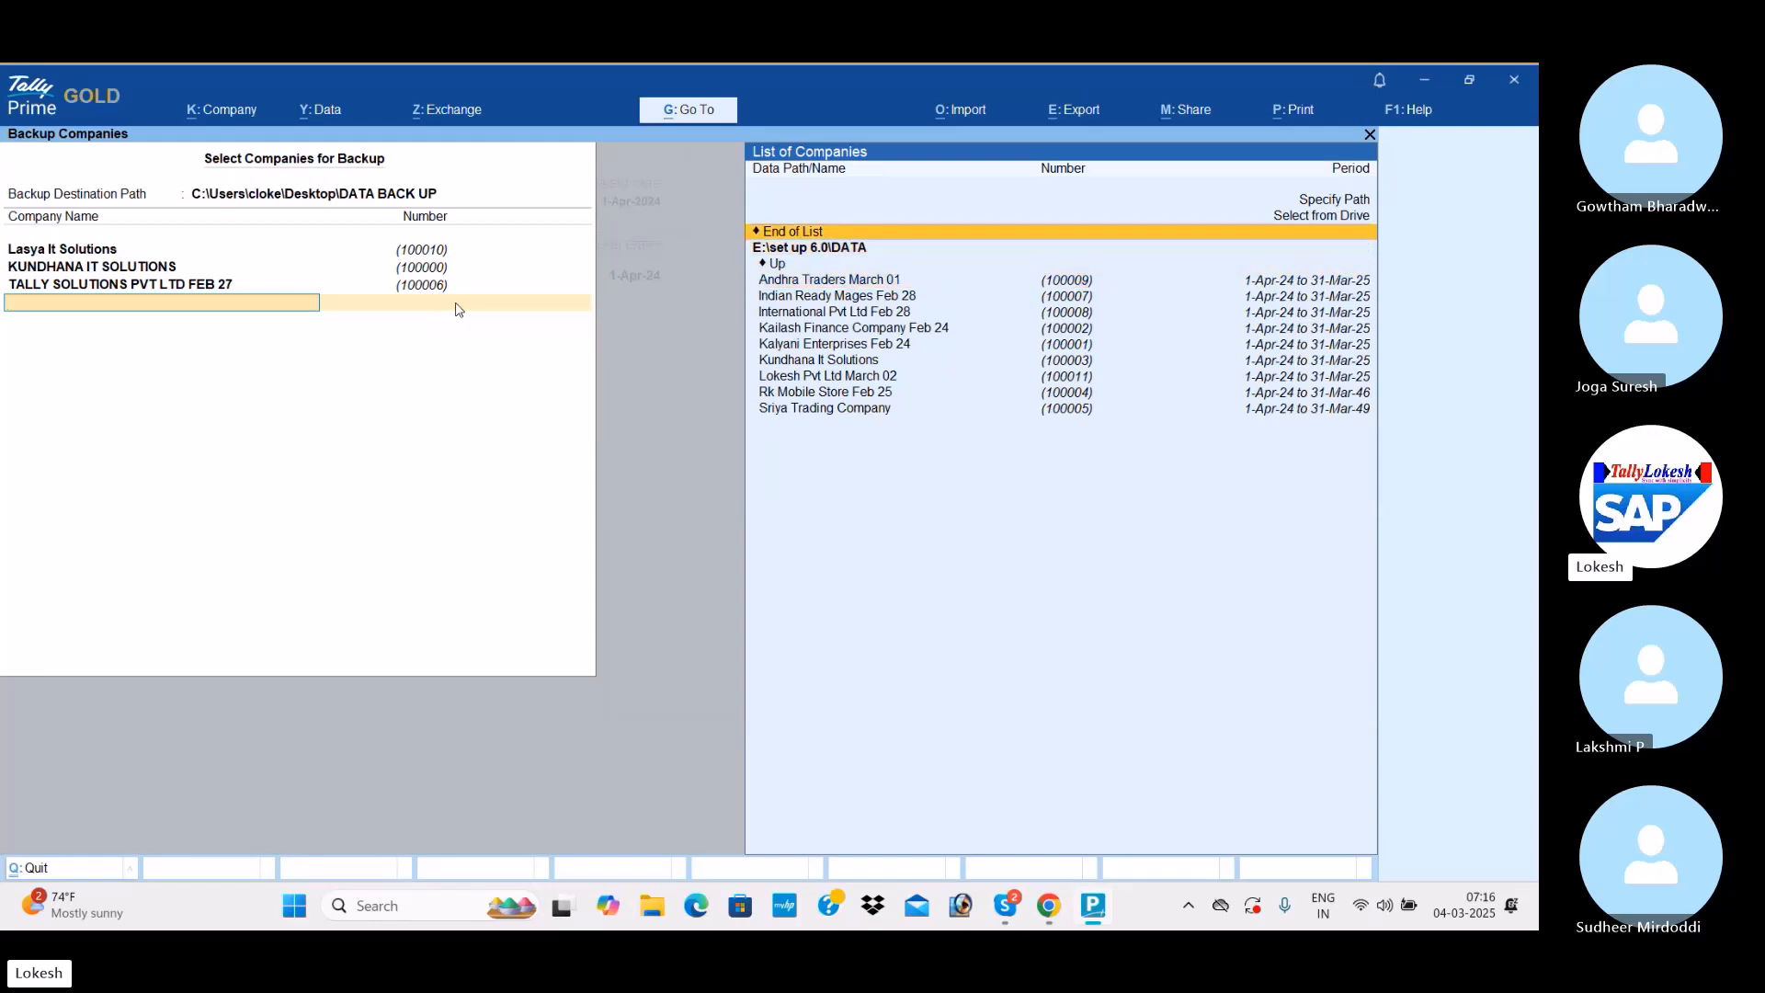
key(Return)
key(Return)
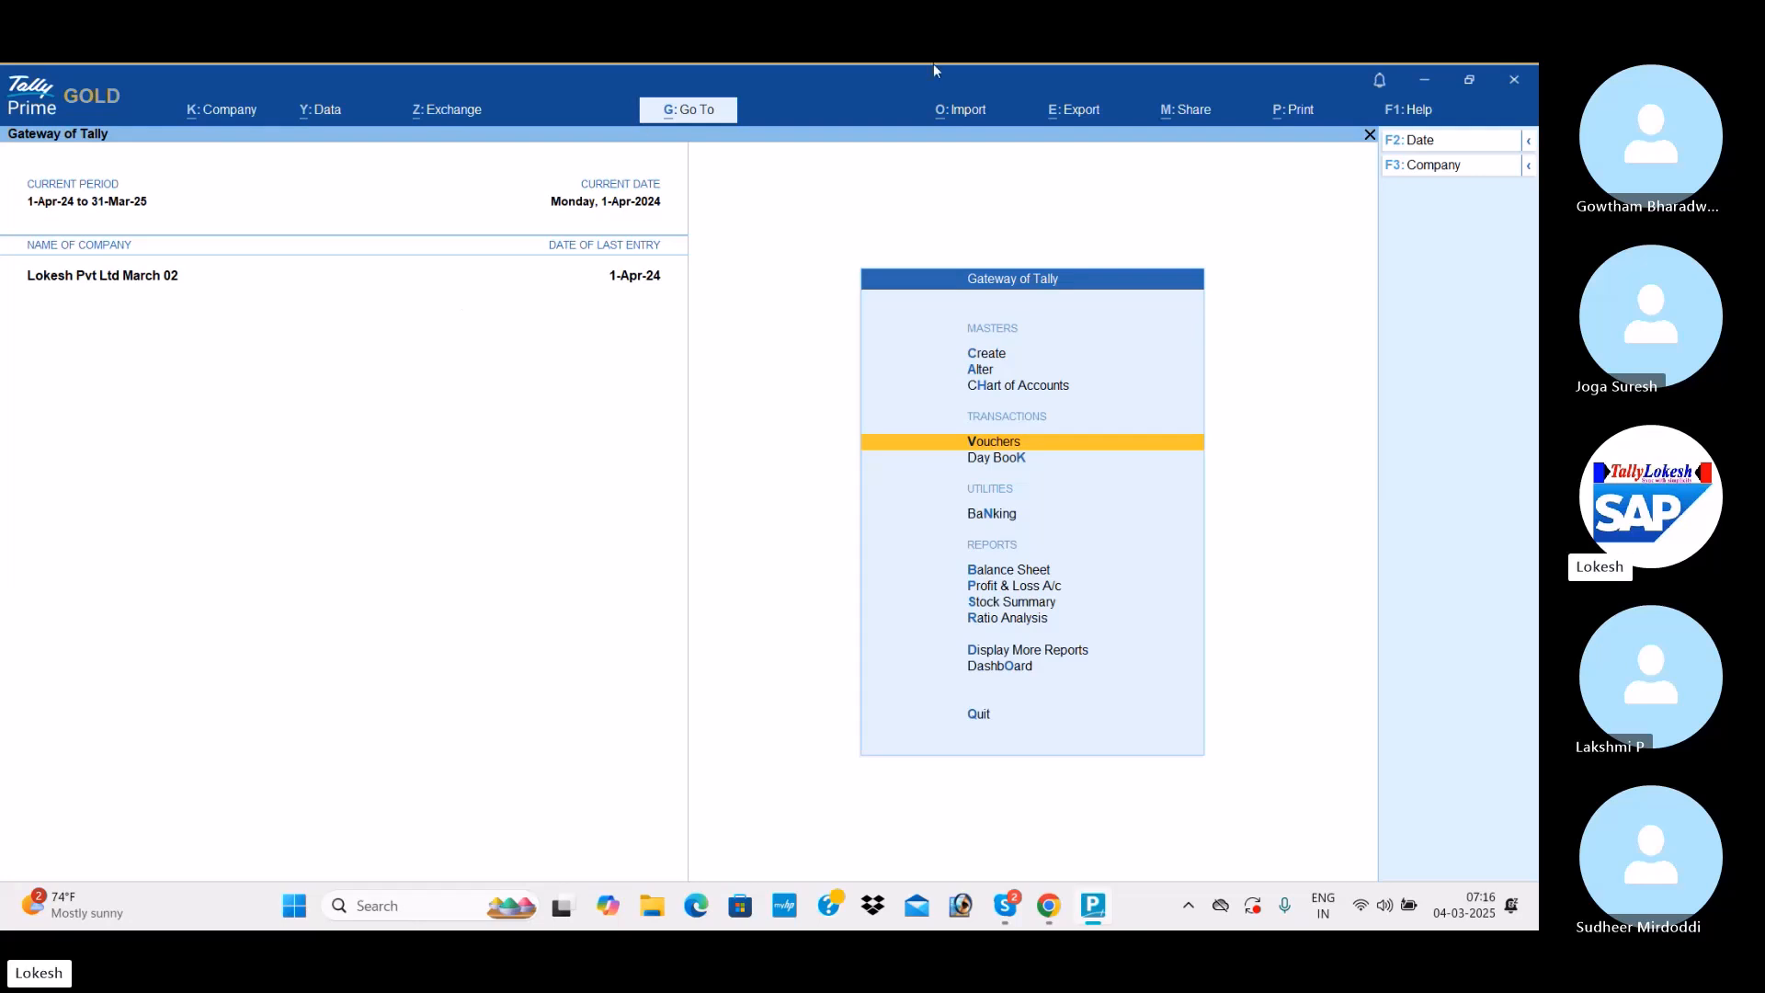
Minimise TallyPrime and open the DATA BACK UP folder on the desktop to check the backup files.
click(1428, 81)
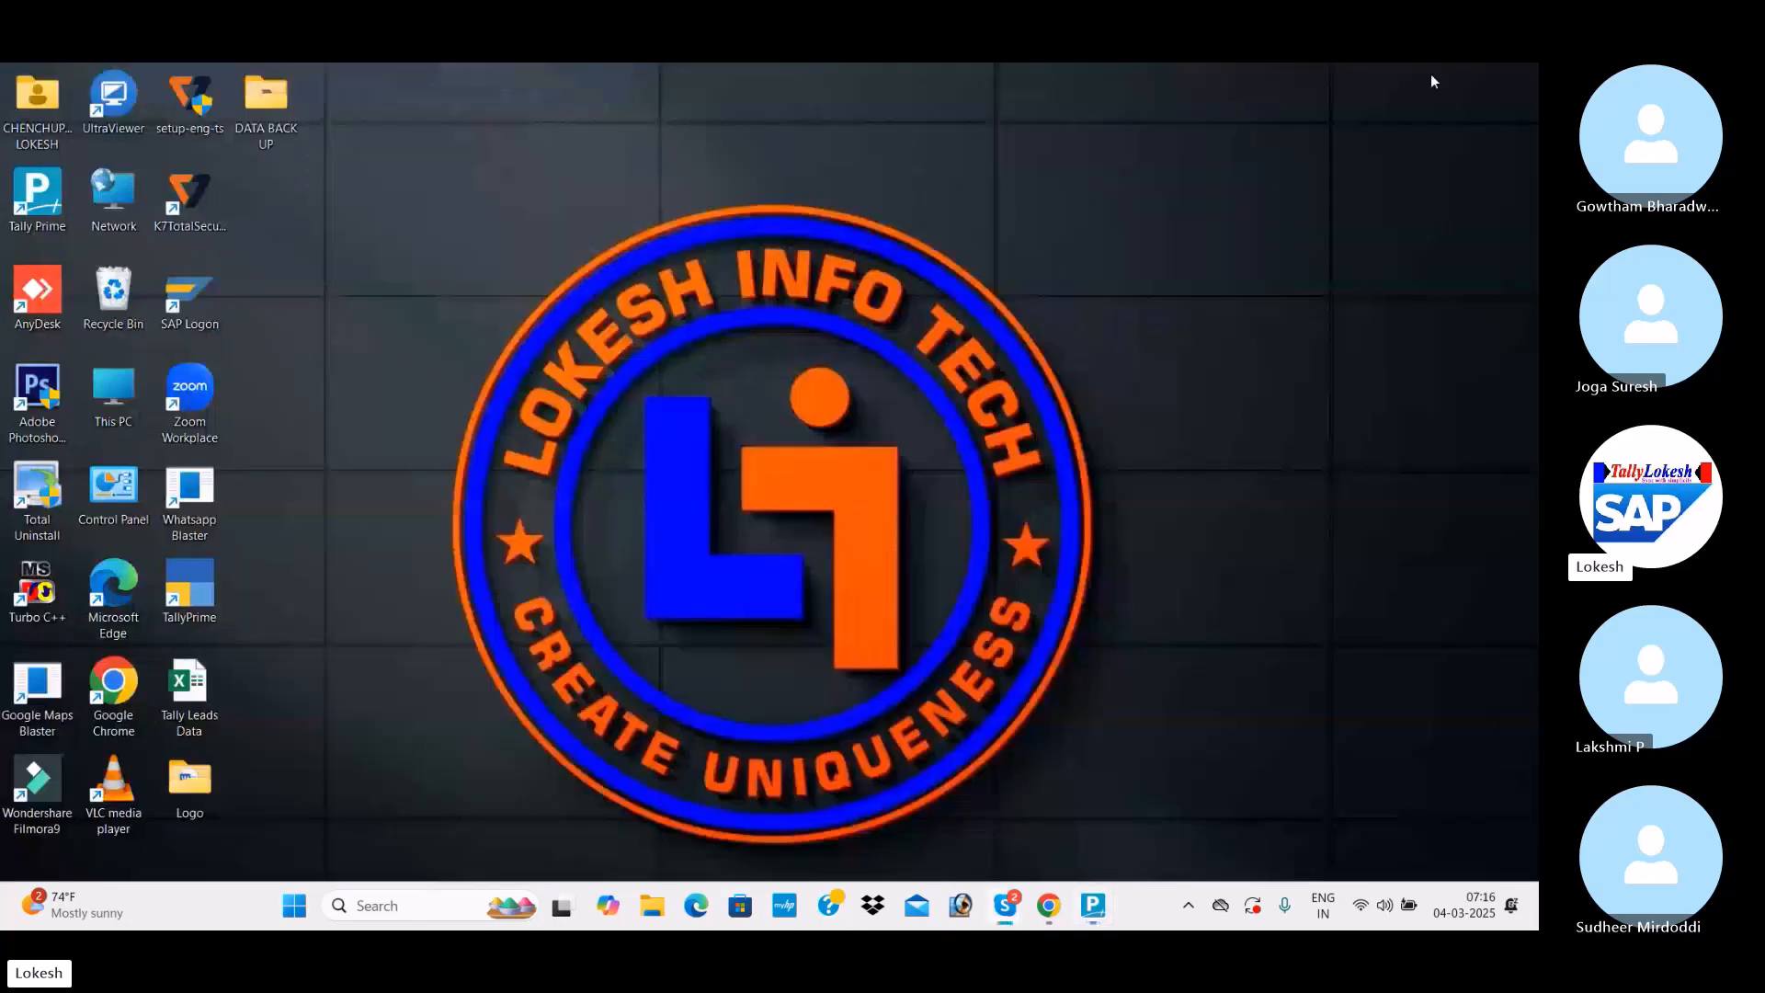
double_click(281, 107)
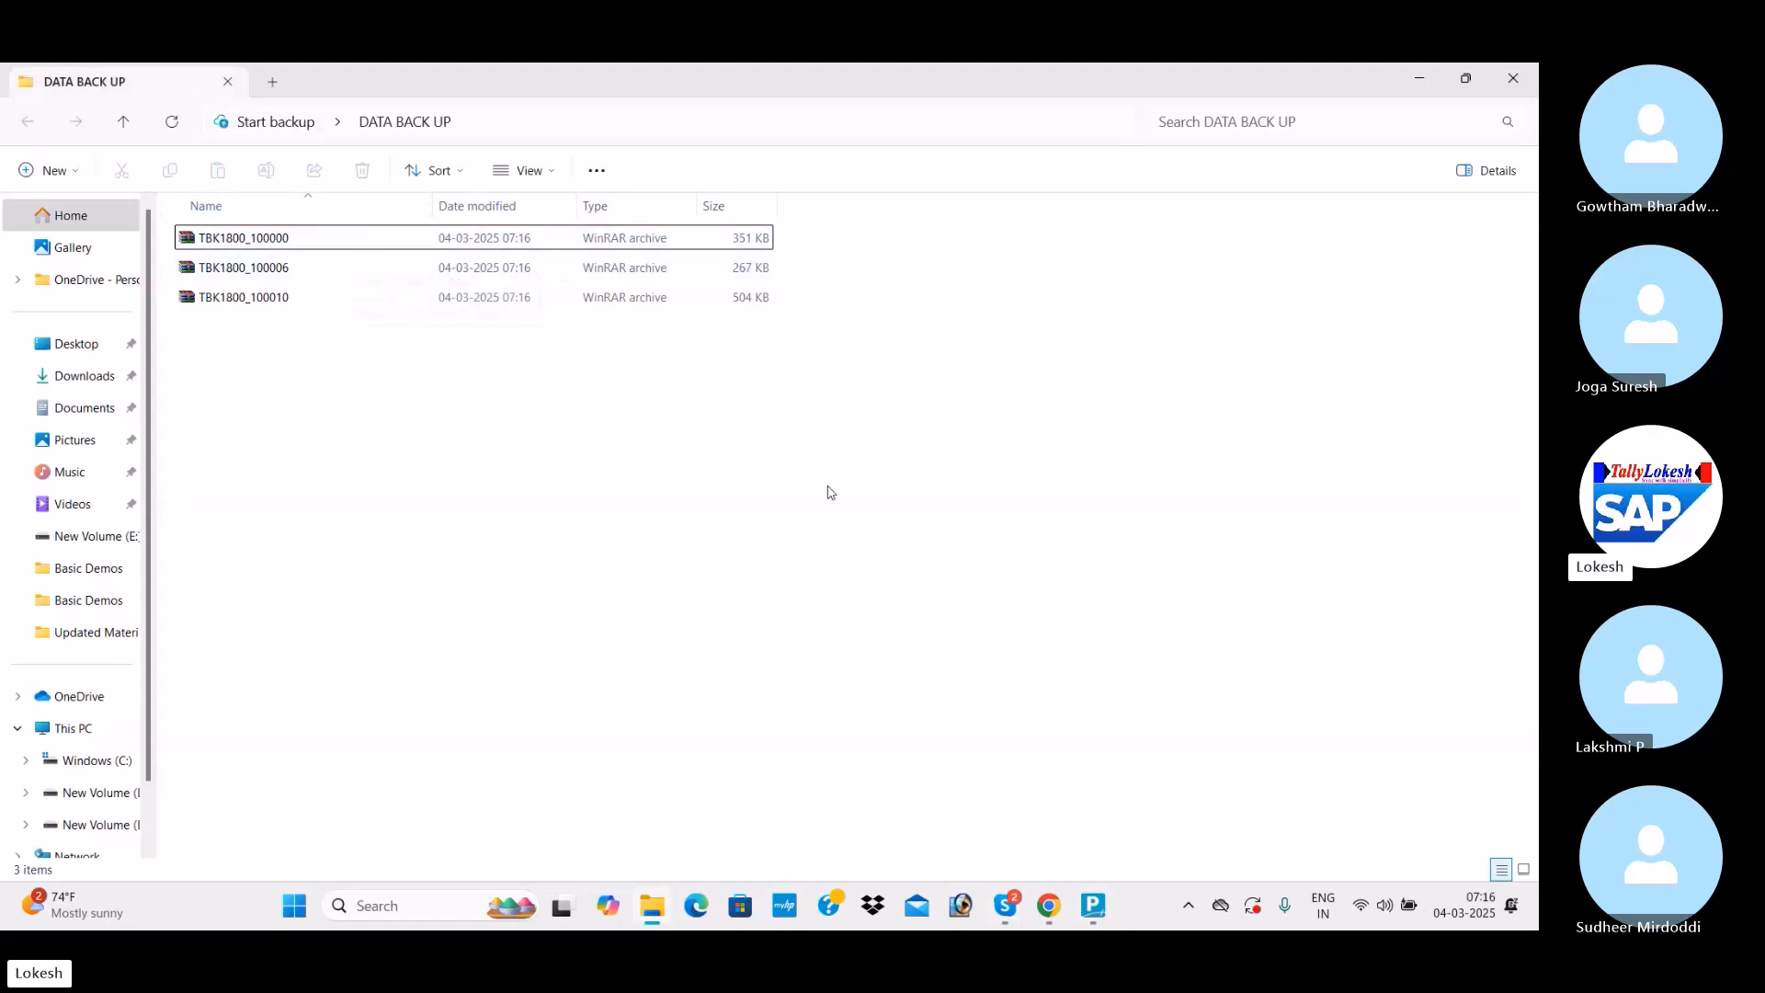
Return to TallyPrime and shut the company Lokesh Pvt Ltd March 02.
click(1094, 907)
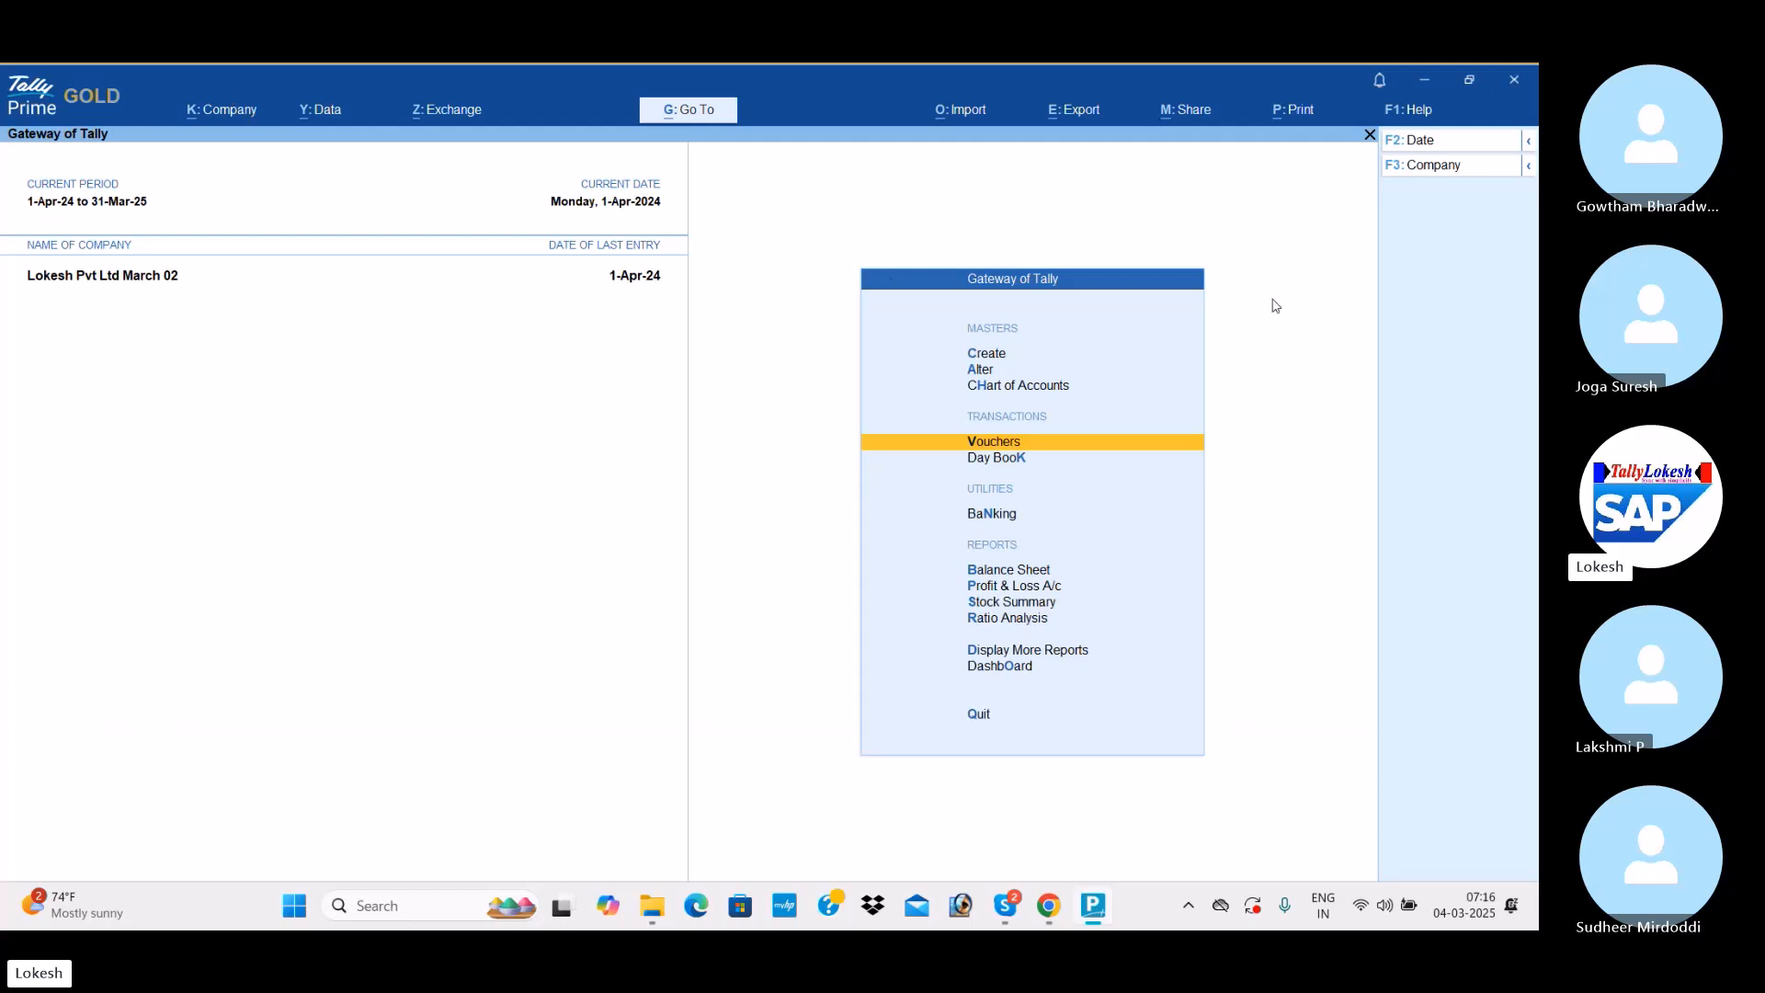
click(1444, 171)
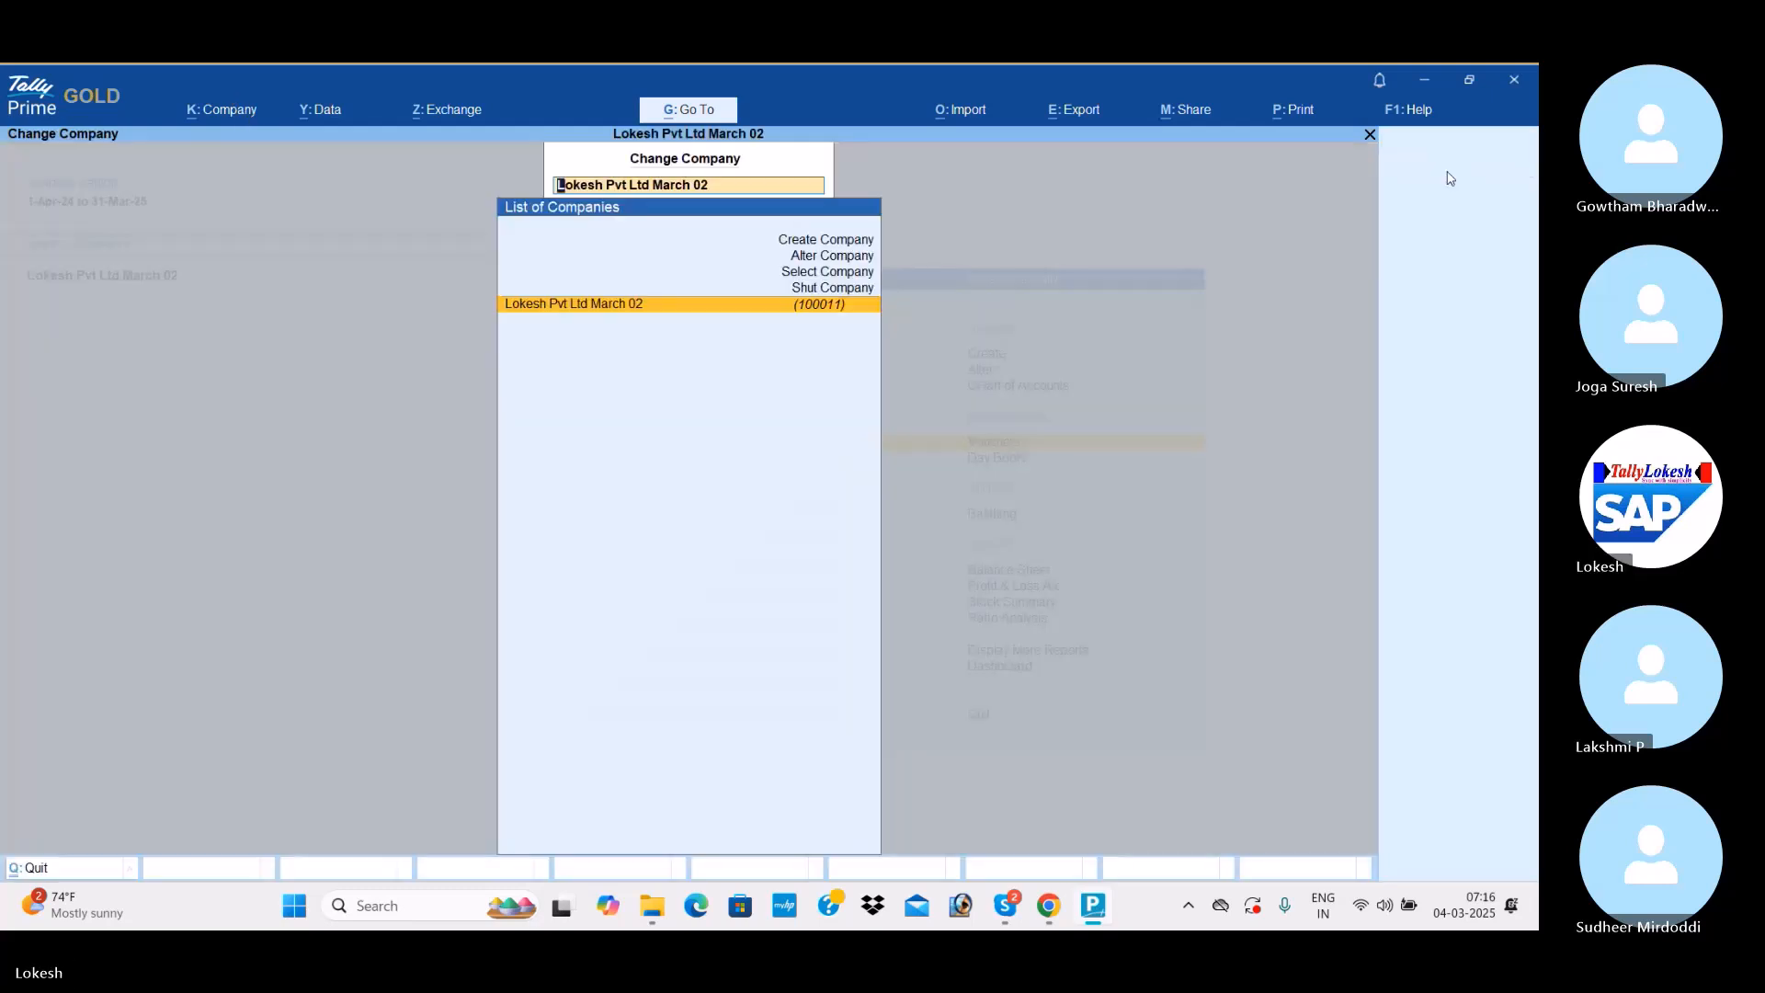
key(Up)
key(Return)
key(Return)
key(Return)
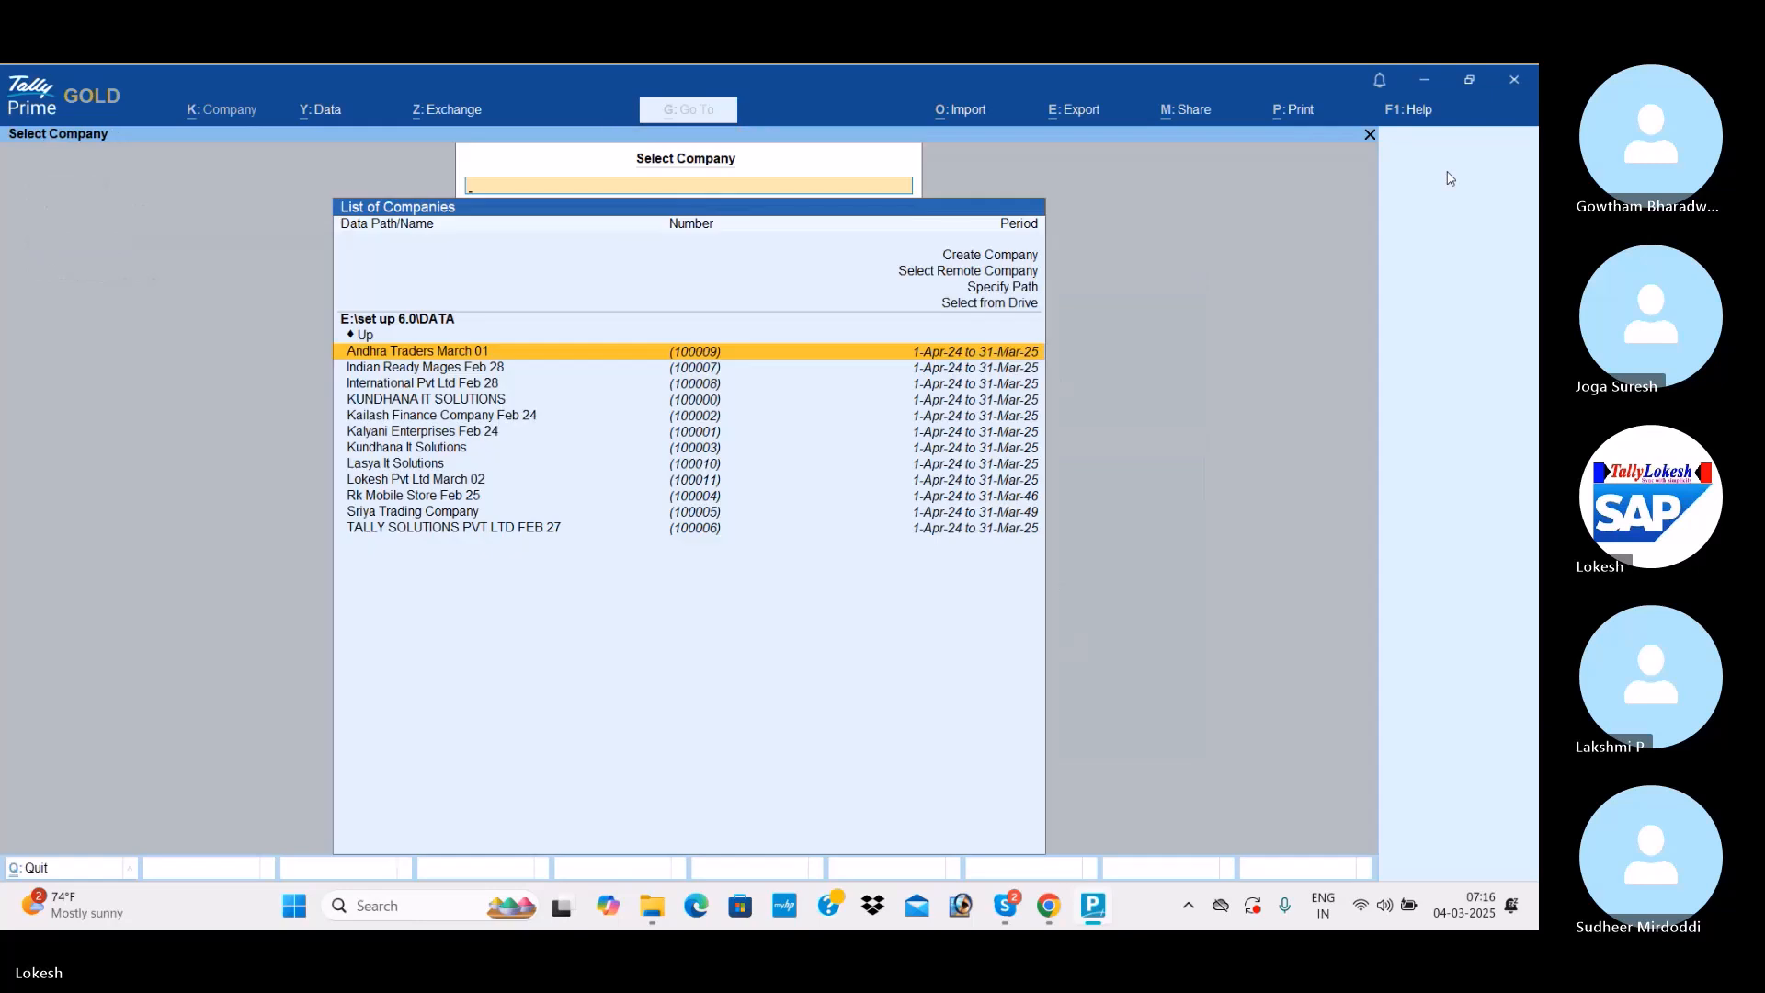
Load the company KUNDHANA IT SOLUTIONS (100000).
key(Down)
key(Down)
key(Down)
key(Return)
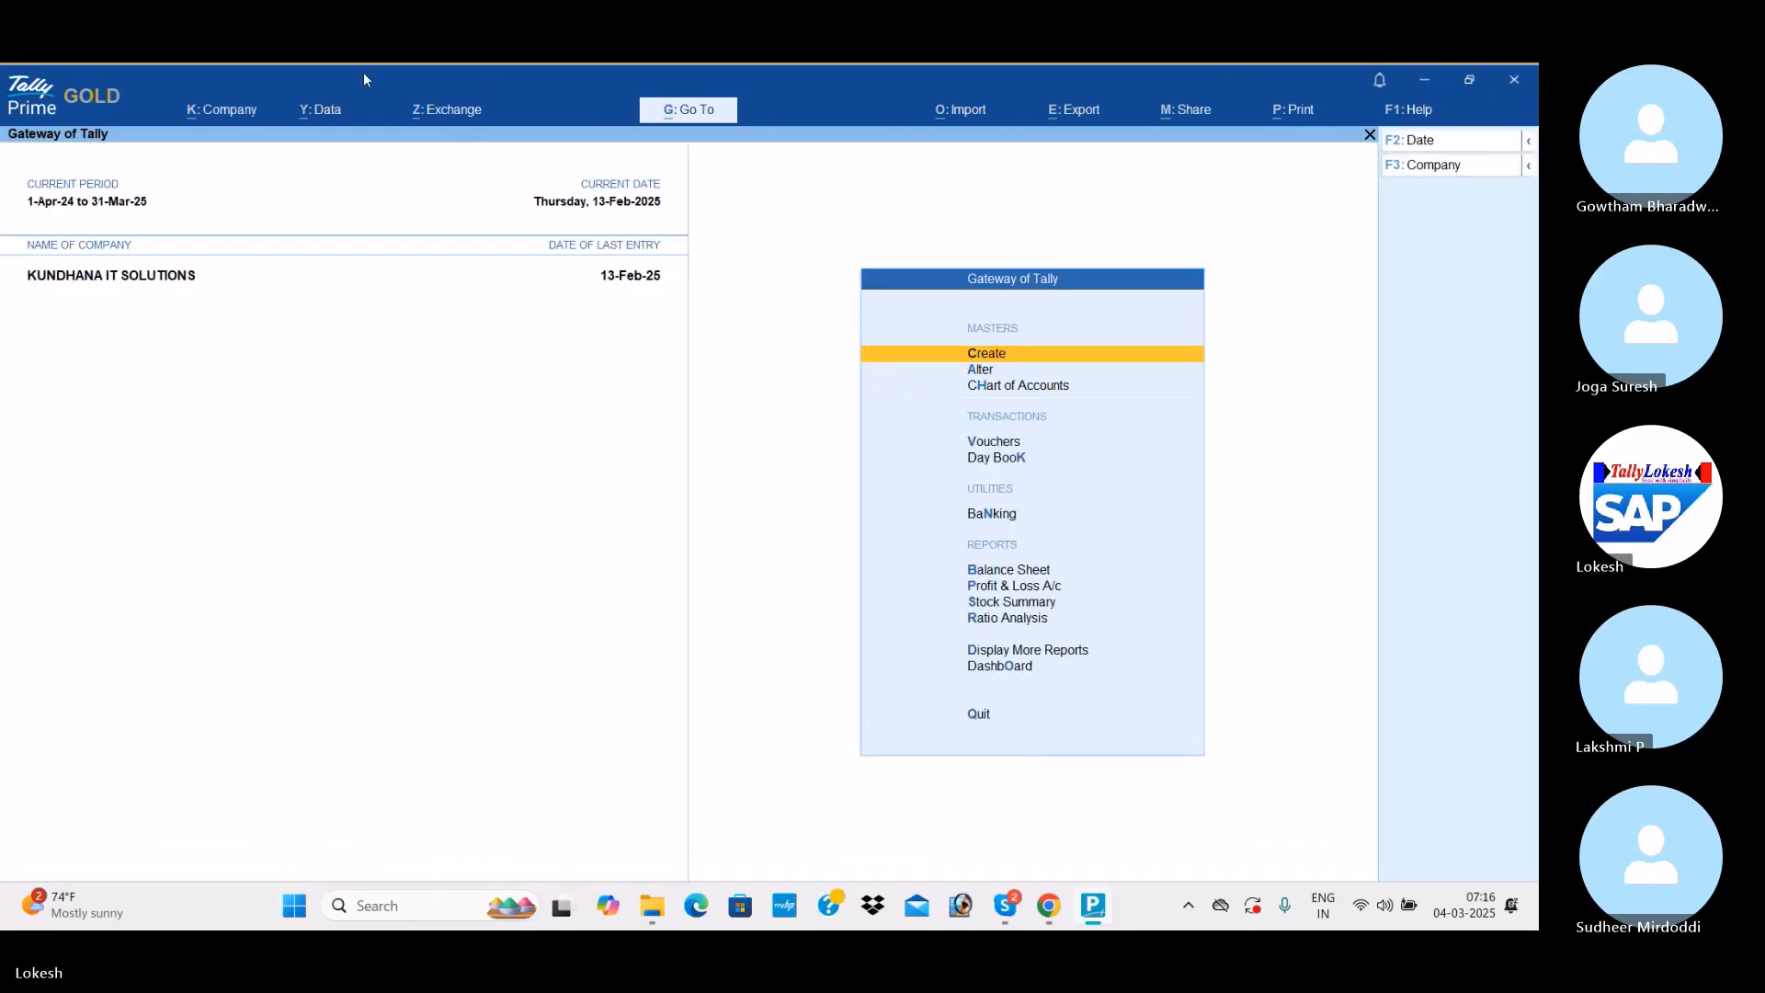
Open KUNDHANA IT SOLUTIONS for alteration and delete the company, confirming the deletion.
click(250, 111)
key(Down)
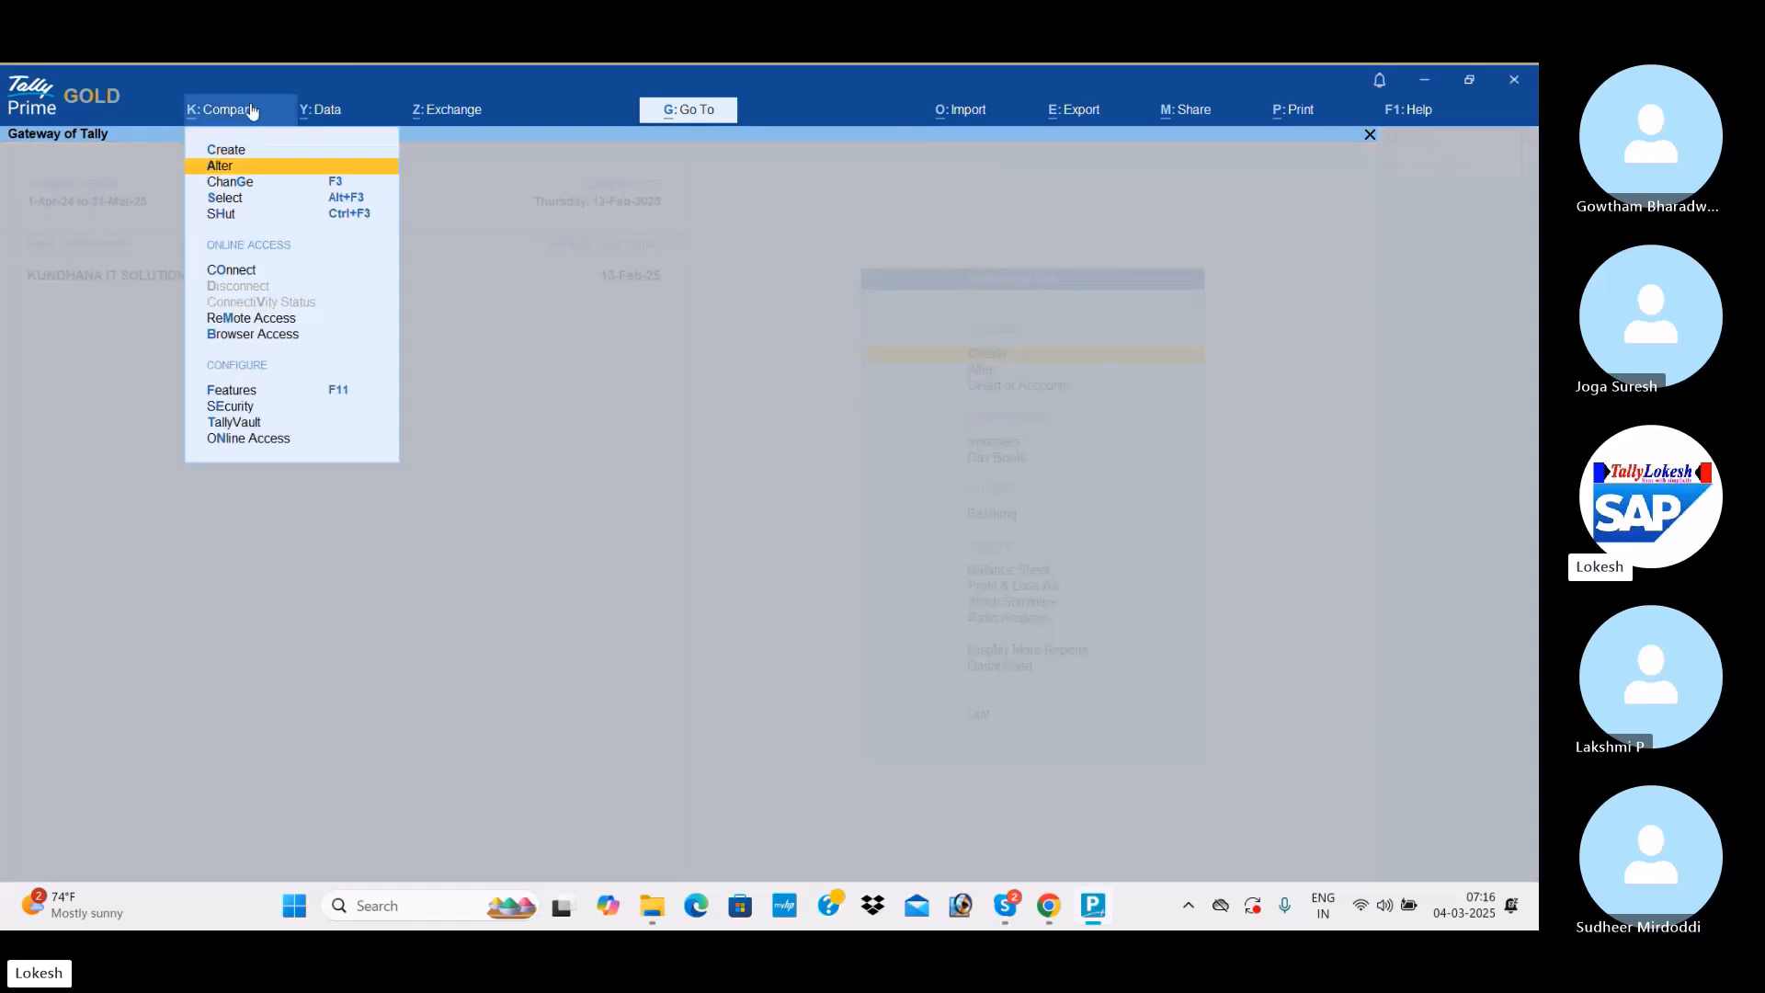
key(Return)
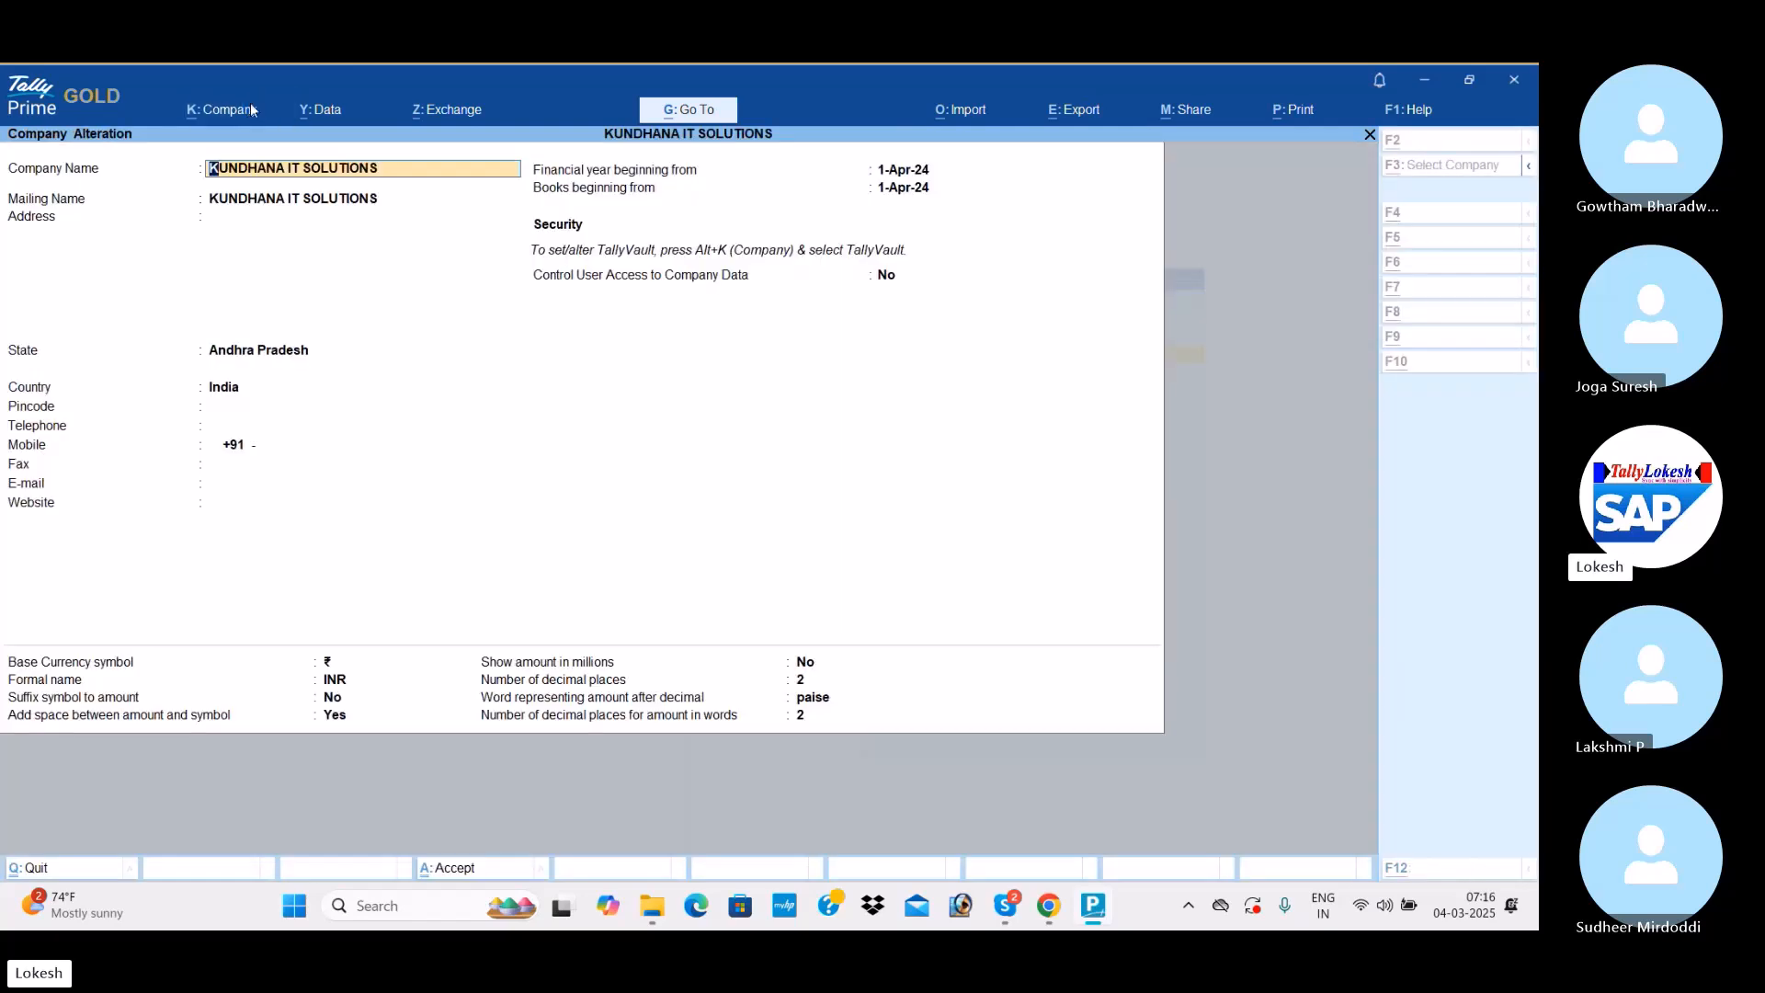
key(alt+d)
key(y)
key(y)
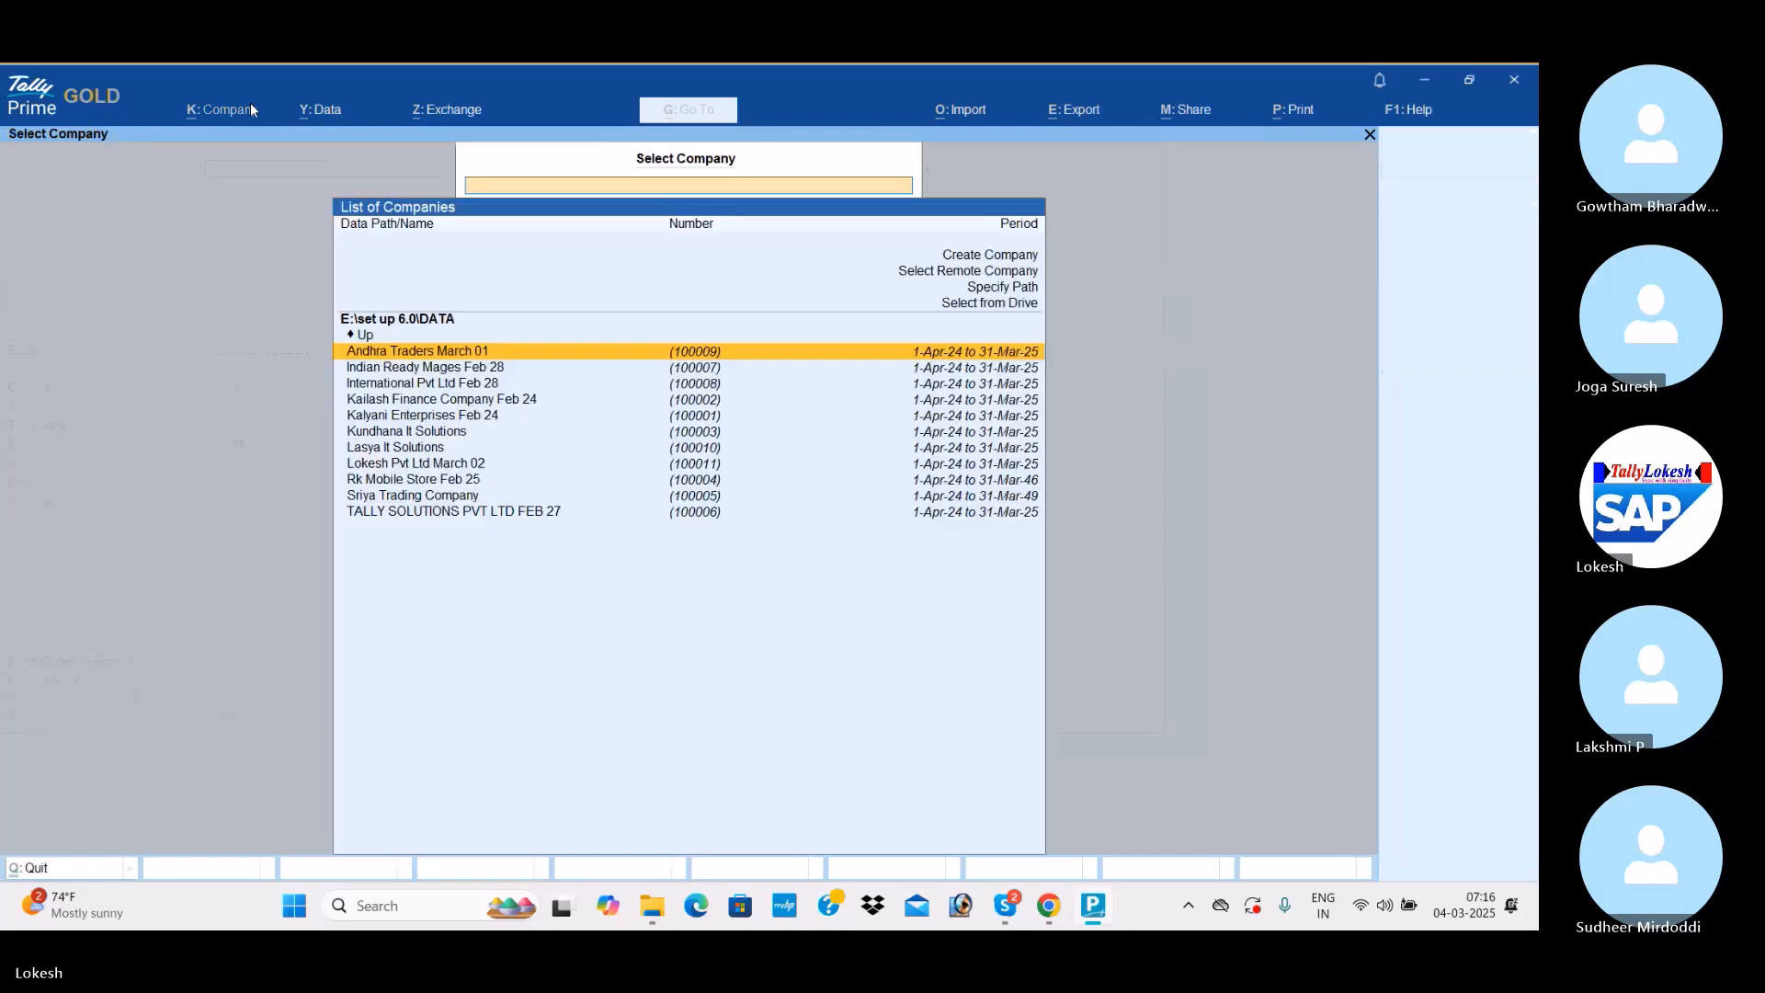
Load the company Lasya It Solutions (100010).
key(Down)
key(Down)
key(Down)
key(Down)
key(Down)
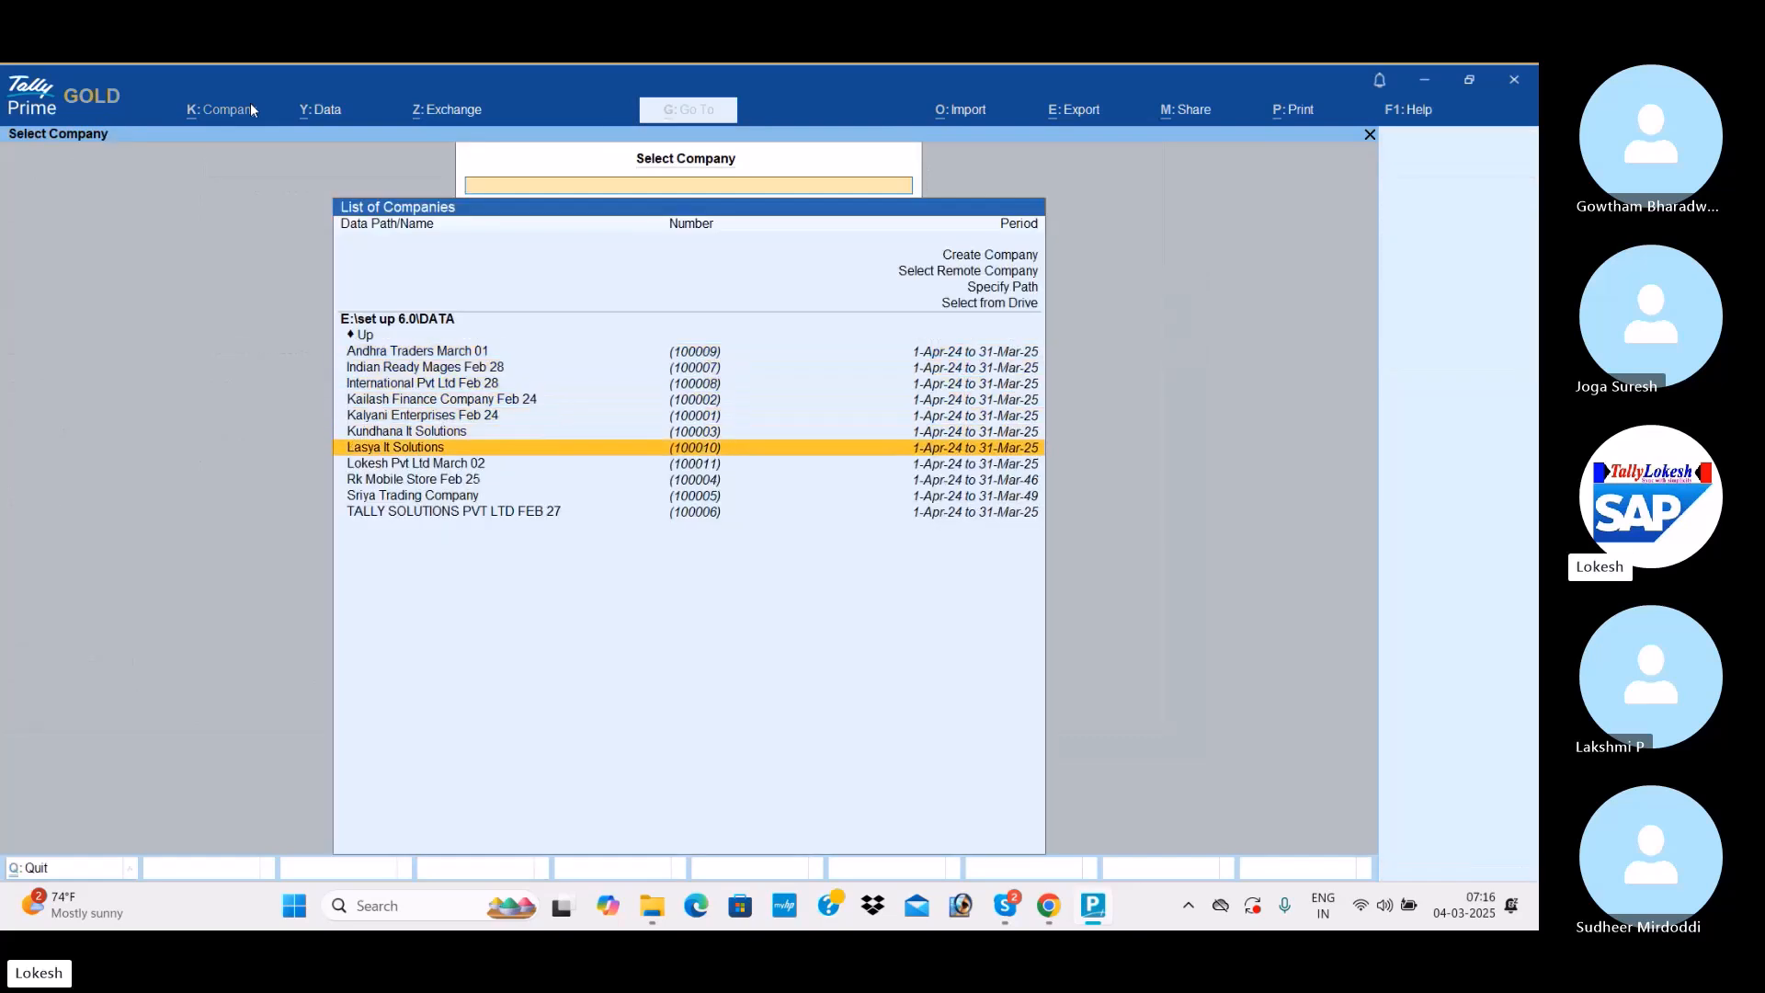
key(Return)
Open Lasya It Solutions for alteration and delete the company, confirming the deletion.
click(251, 111)
key(Down)
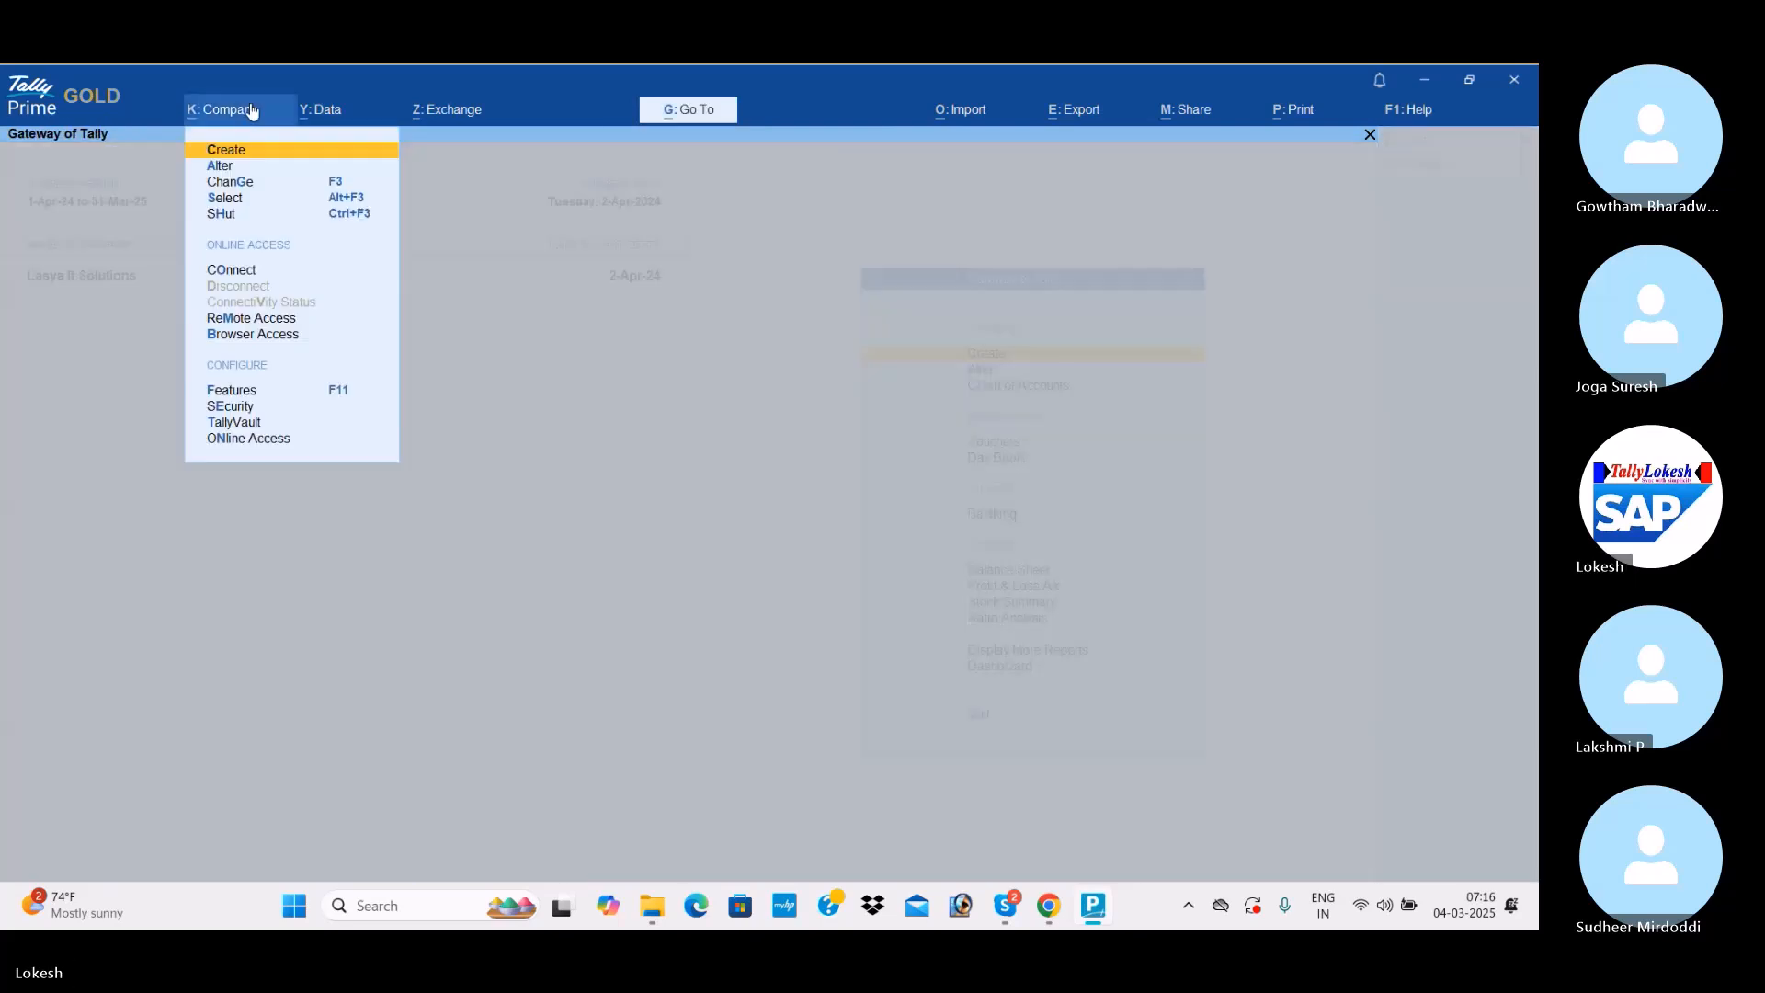
key(Return)
key(alt+d)
key(y)
key(y)
Load the company TALLY SOLUTIONS PVT LTD FEB 27 (100006).
key(Down)
key(Down)
key(Down)
key(Down)
key(Down)
key(Down)
key(Down)
key(Down)
key(Down)
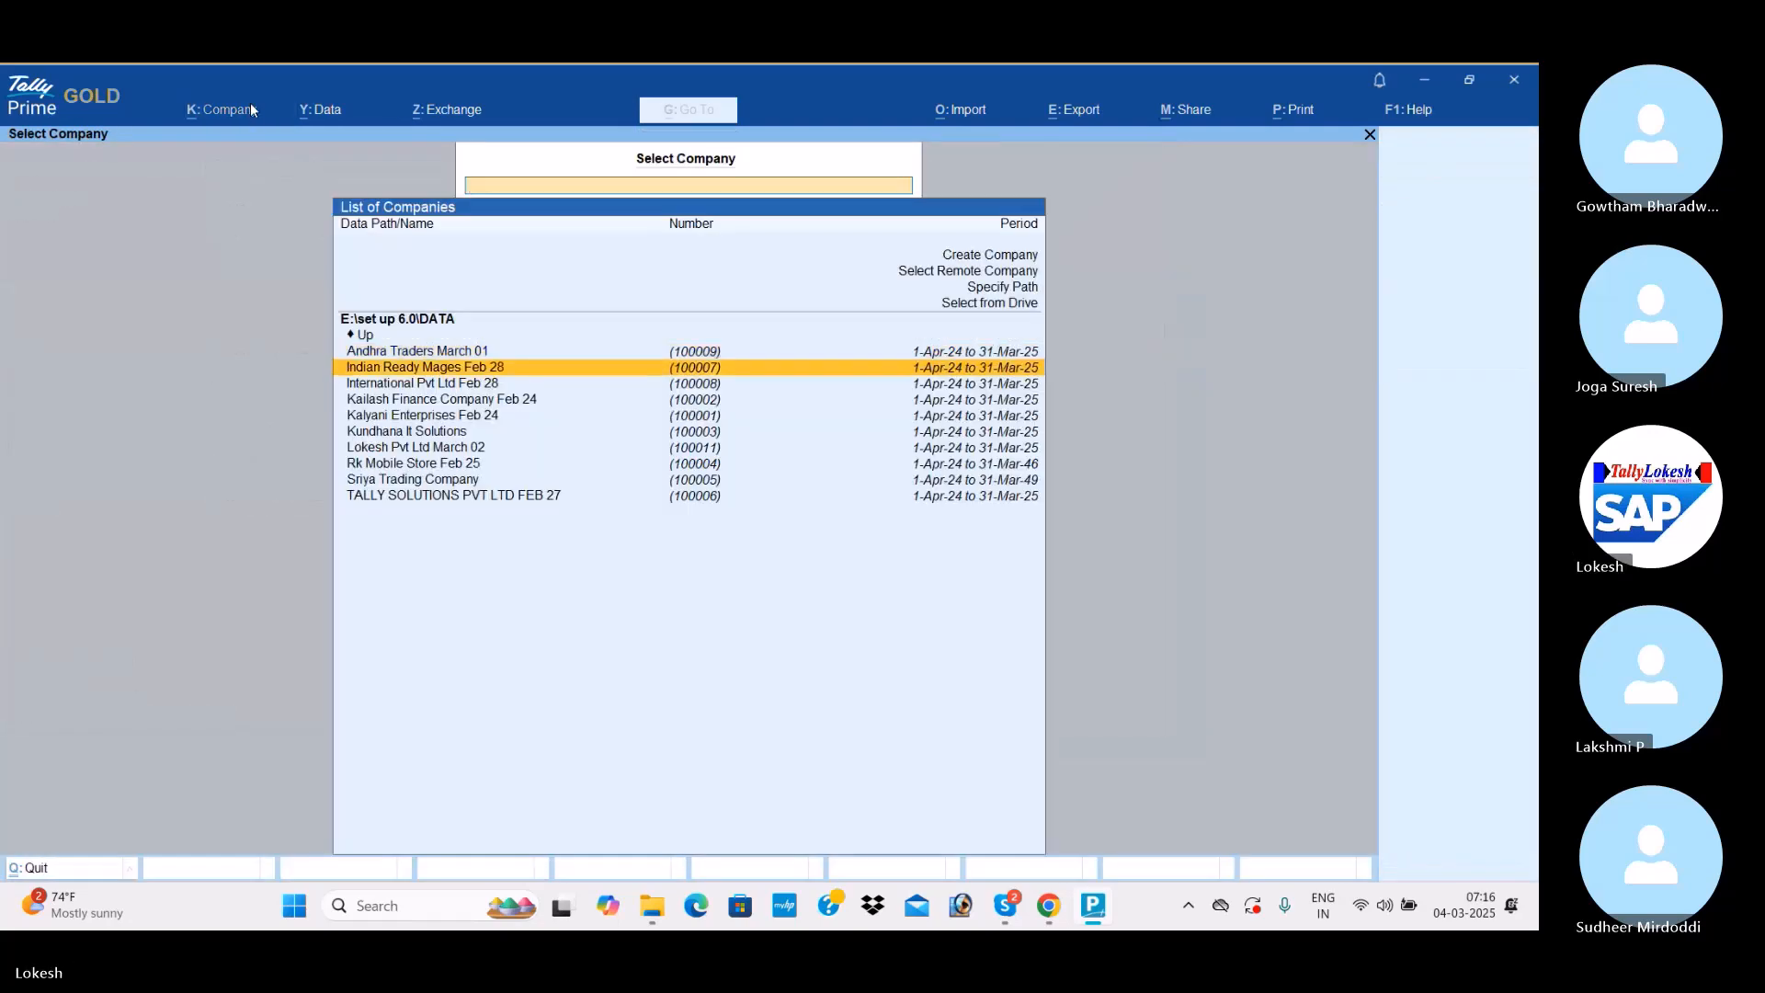
key(Return)
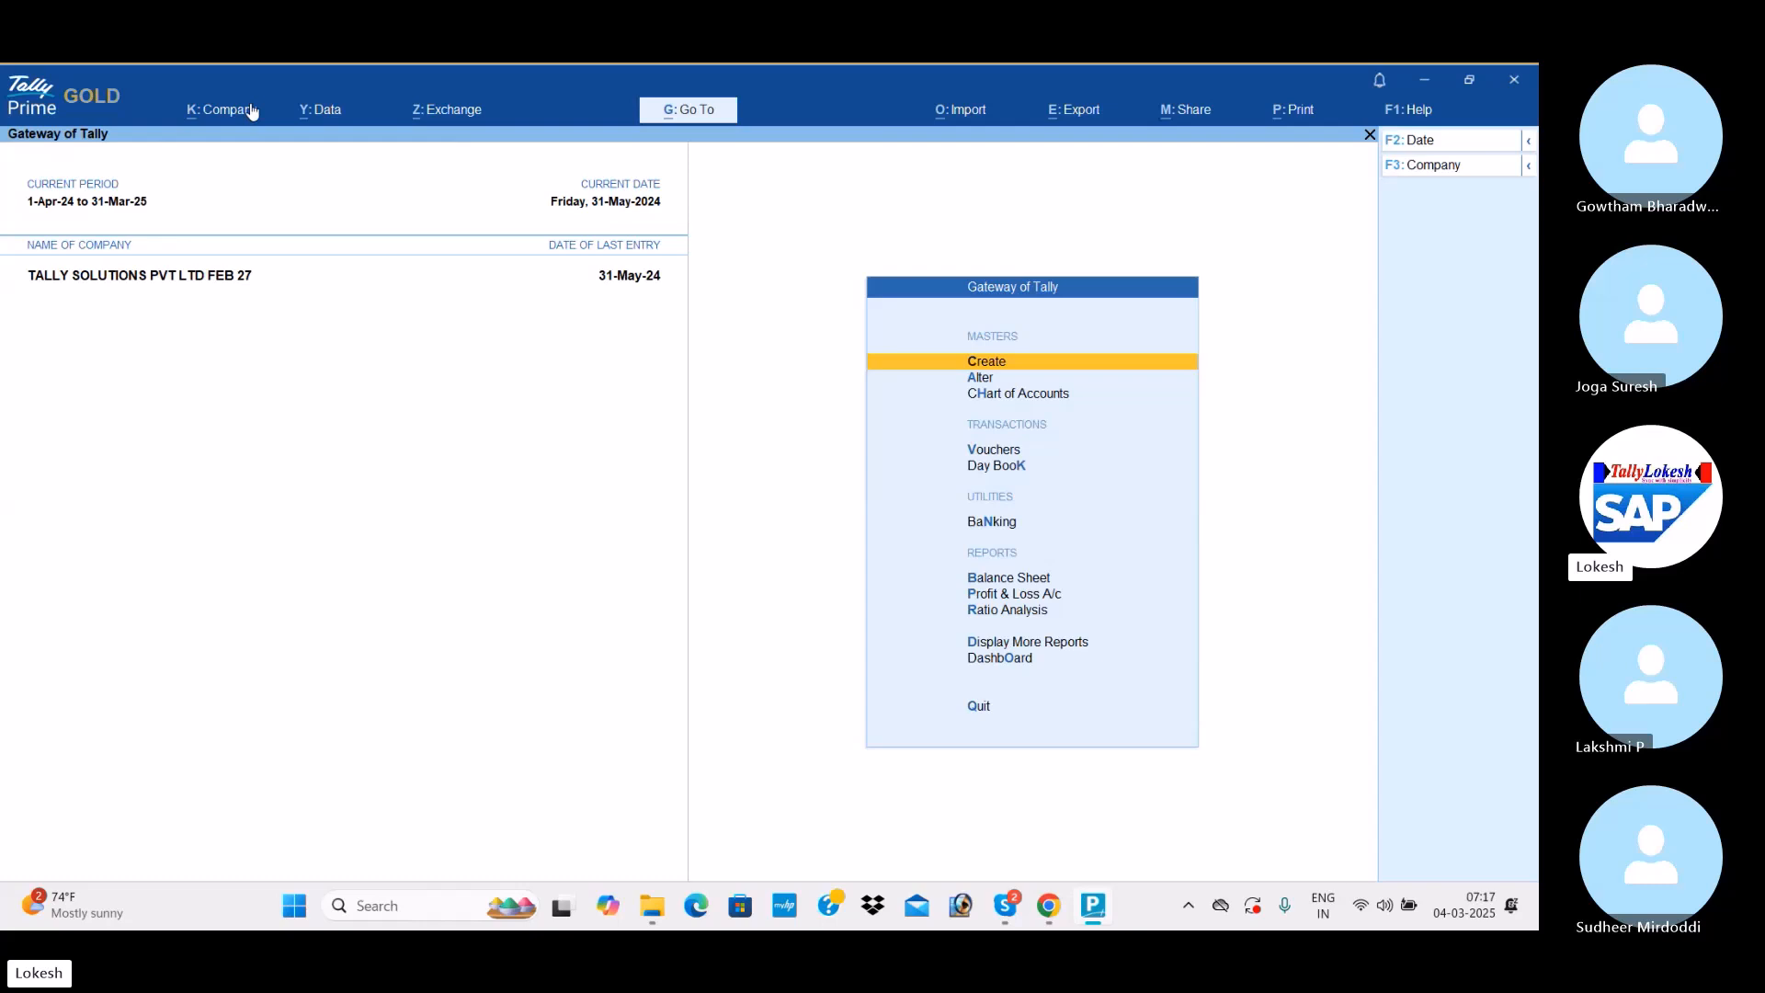
Open TALLY SOLUTIONS PVT LTD FEB 27 for alteration and delete the company, confirming the deletion.
click(251, 111)
key(Down)
key(Return)
key(alt+d)
key(y)
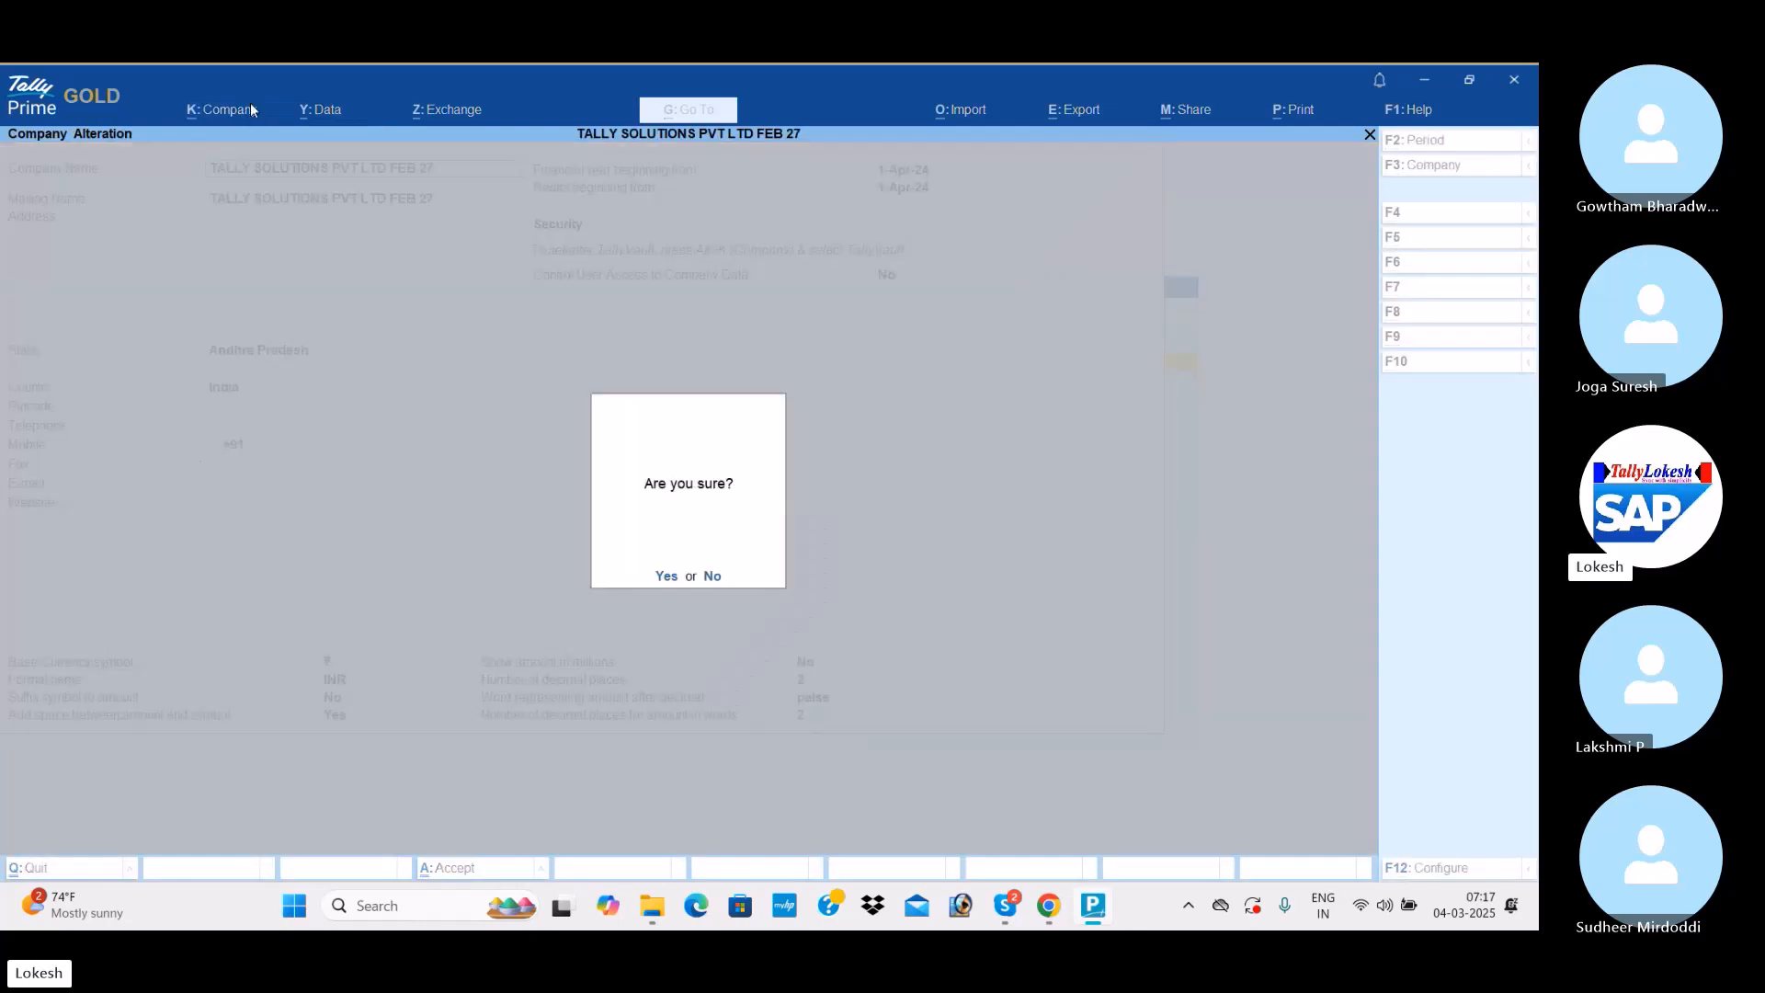
key(y)
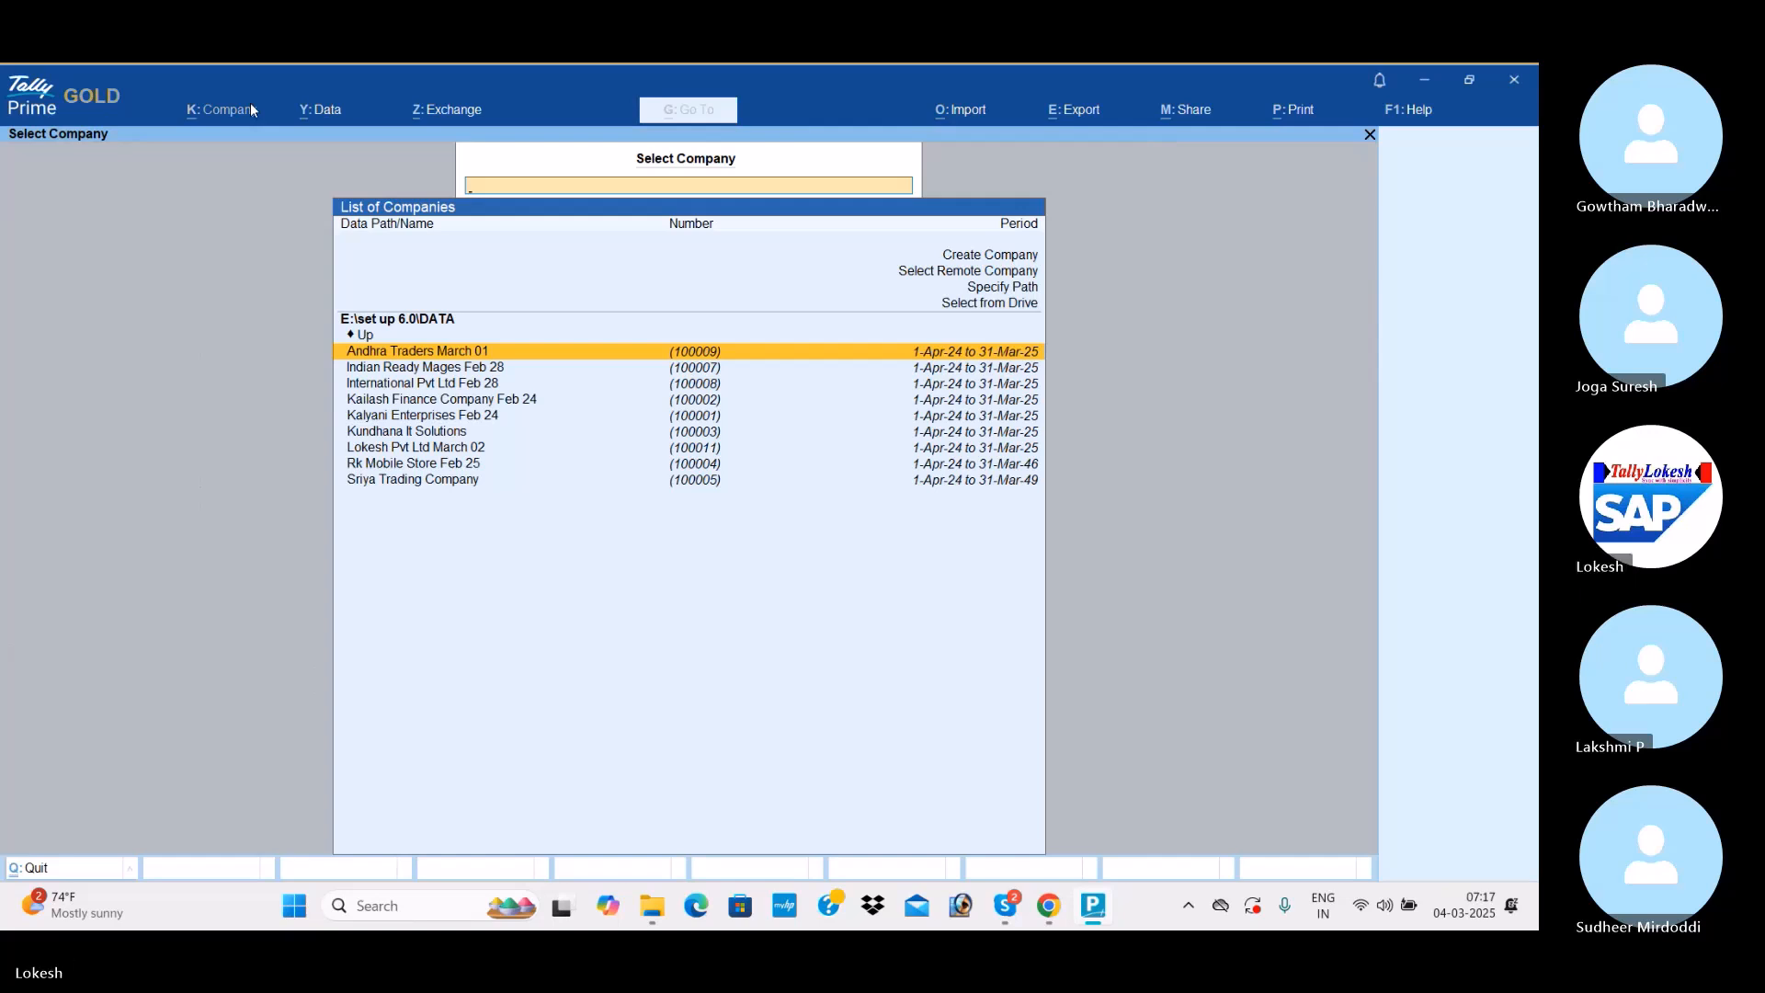
Quit TallyPrime and close the DATA BACK UP folder window.
key(Escape)
key(y)
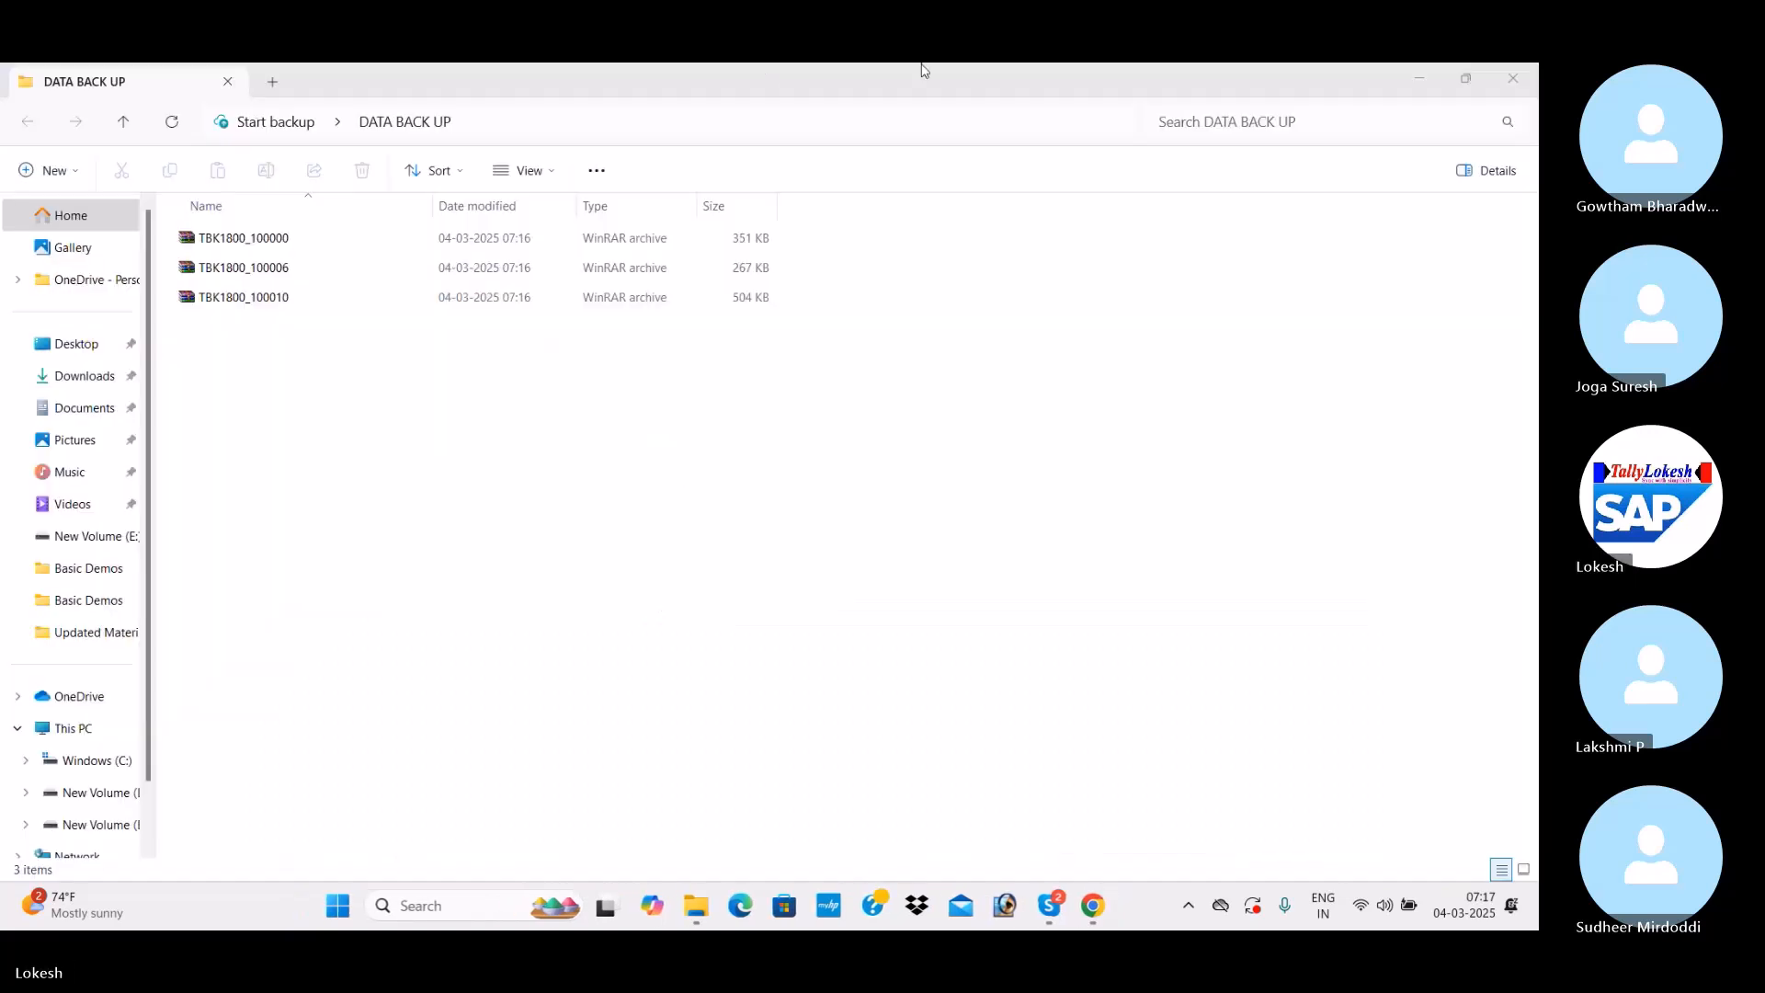
click(1524, 74)
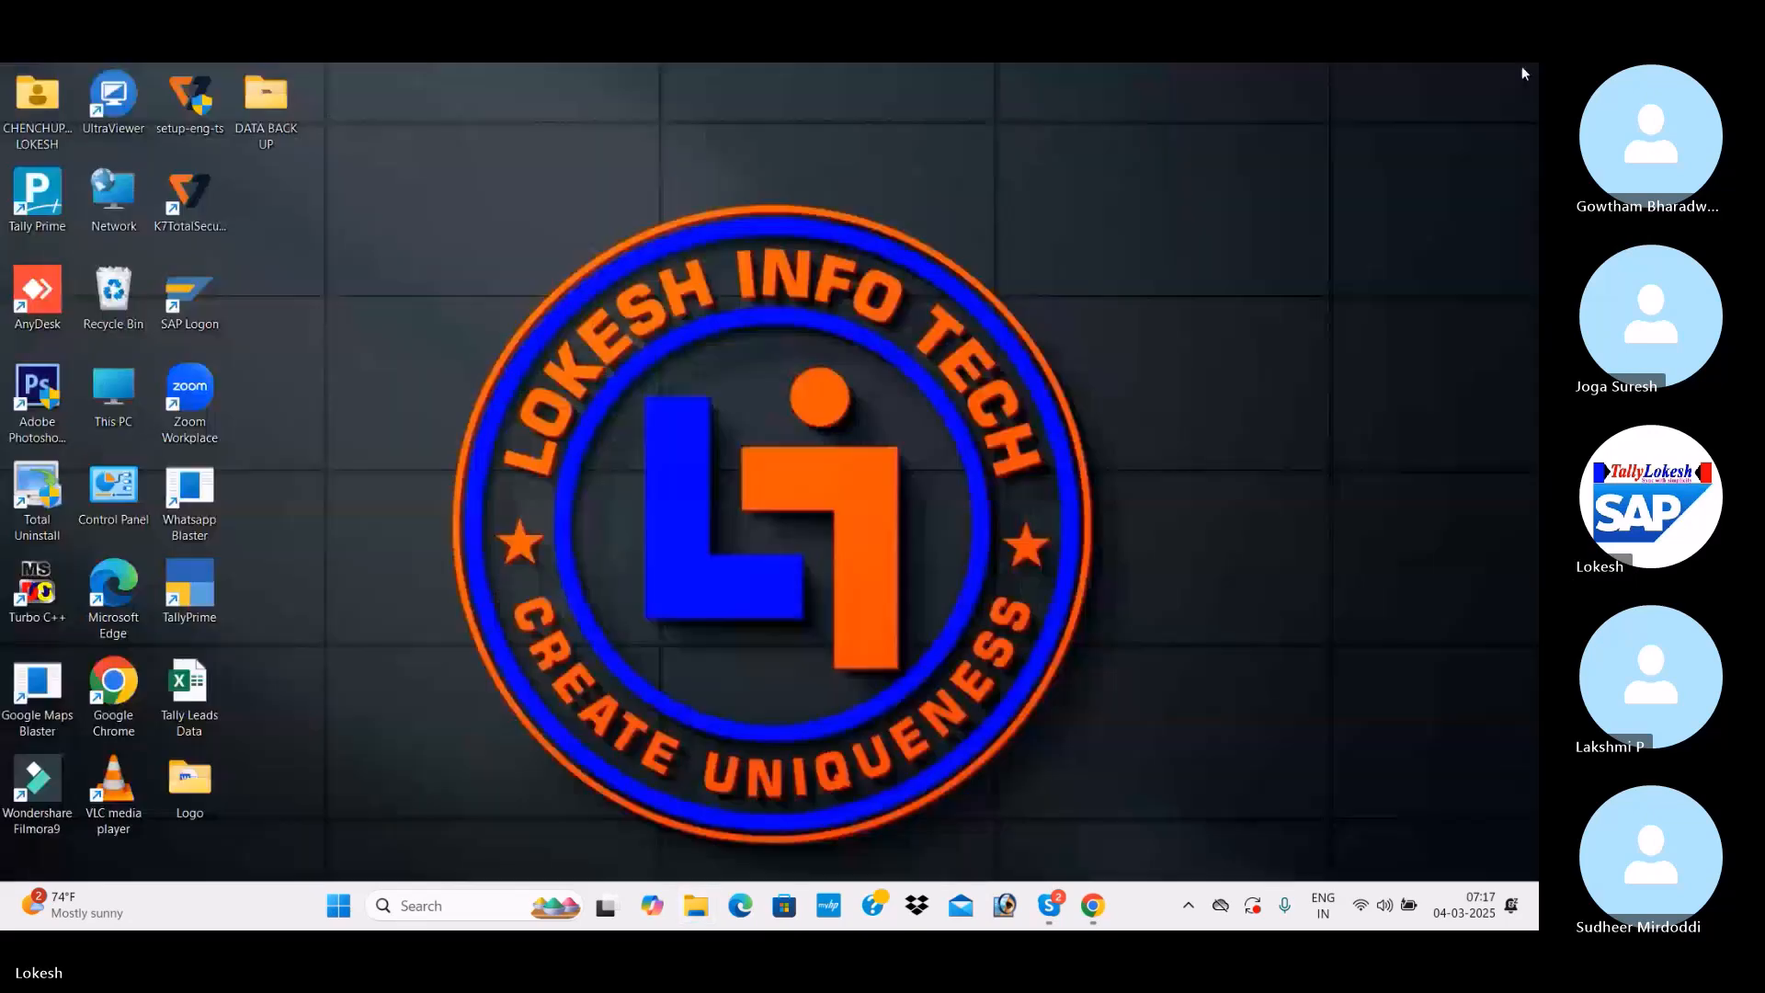
Relaunch TallyPrime from the desktop and load the company Lokesh Pvt Ltd March 02 (100011).
double_click(37, 189)
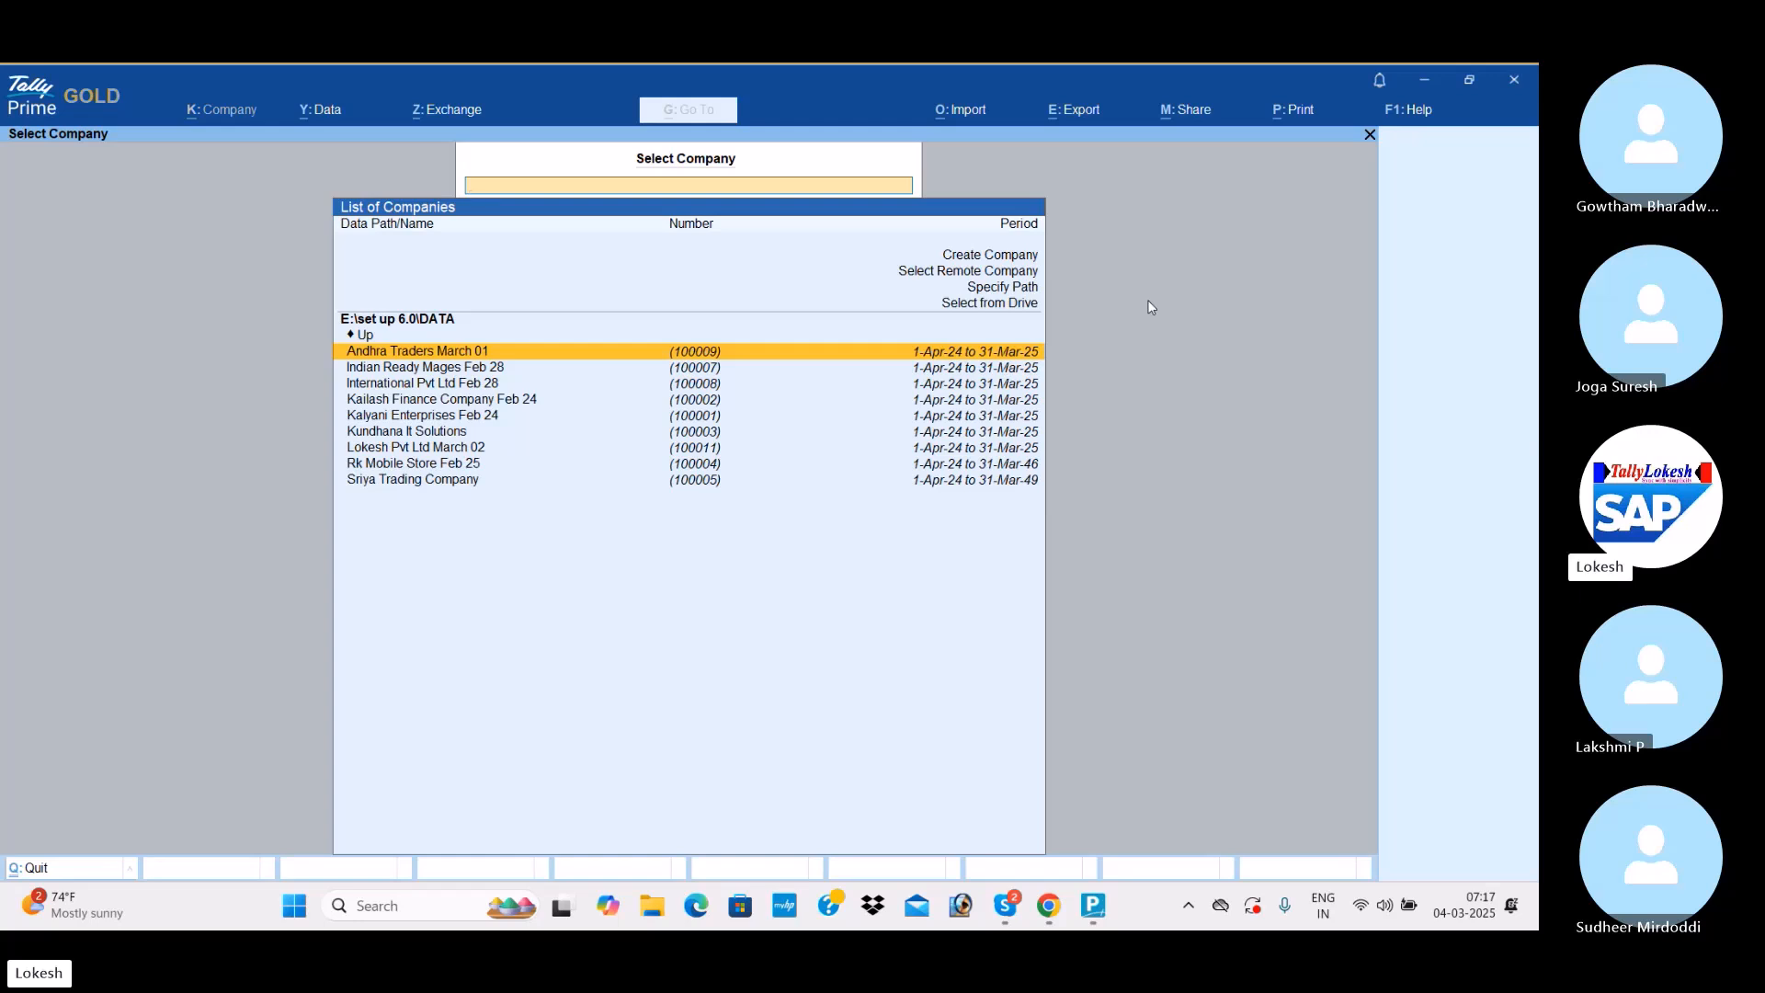
key(Down)
key(Down)
key(Down)
key(Down)
key(Down)
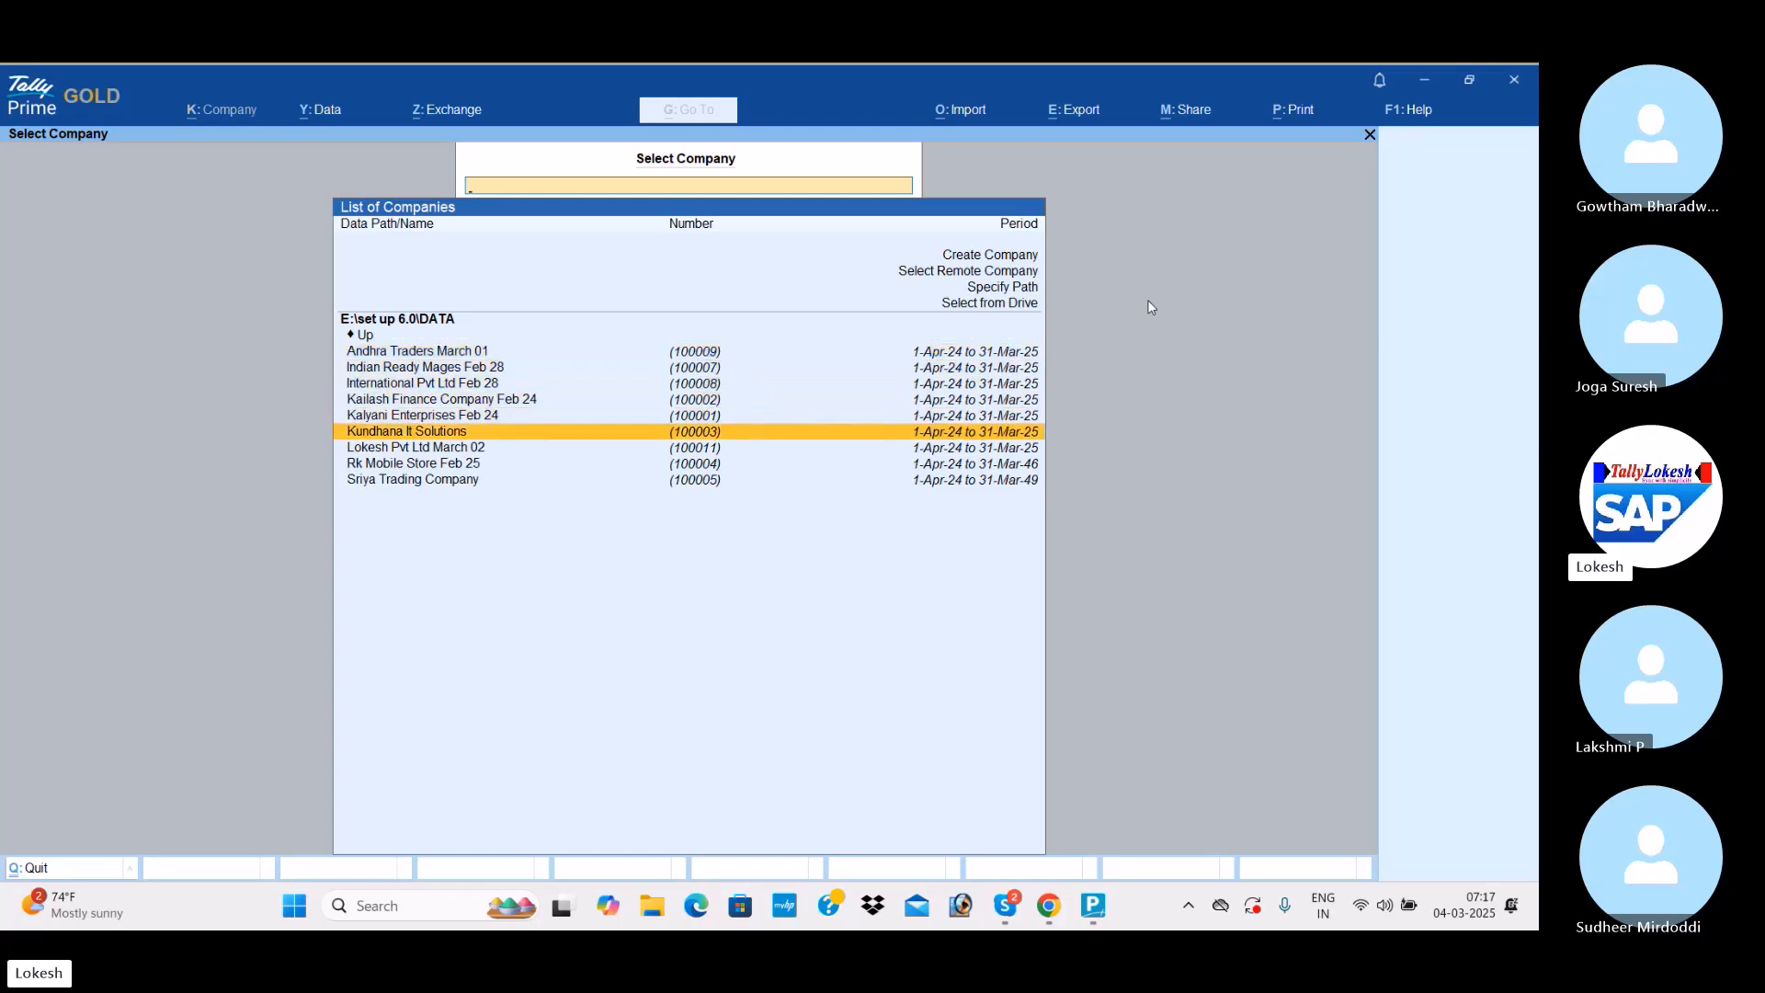
key(Down)
key(Return)
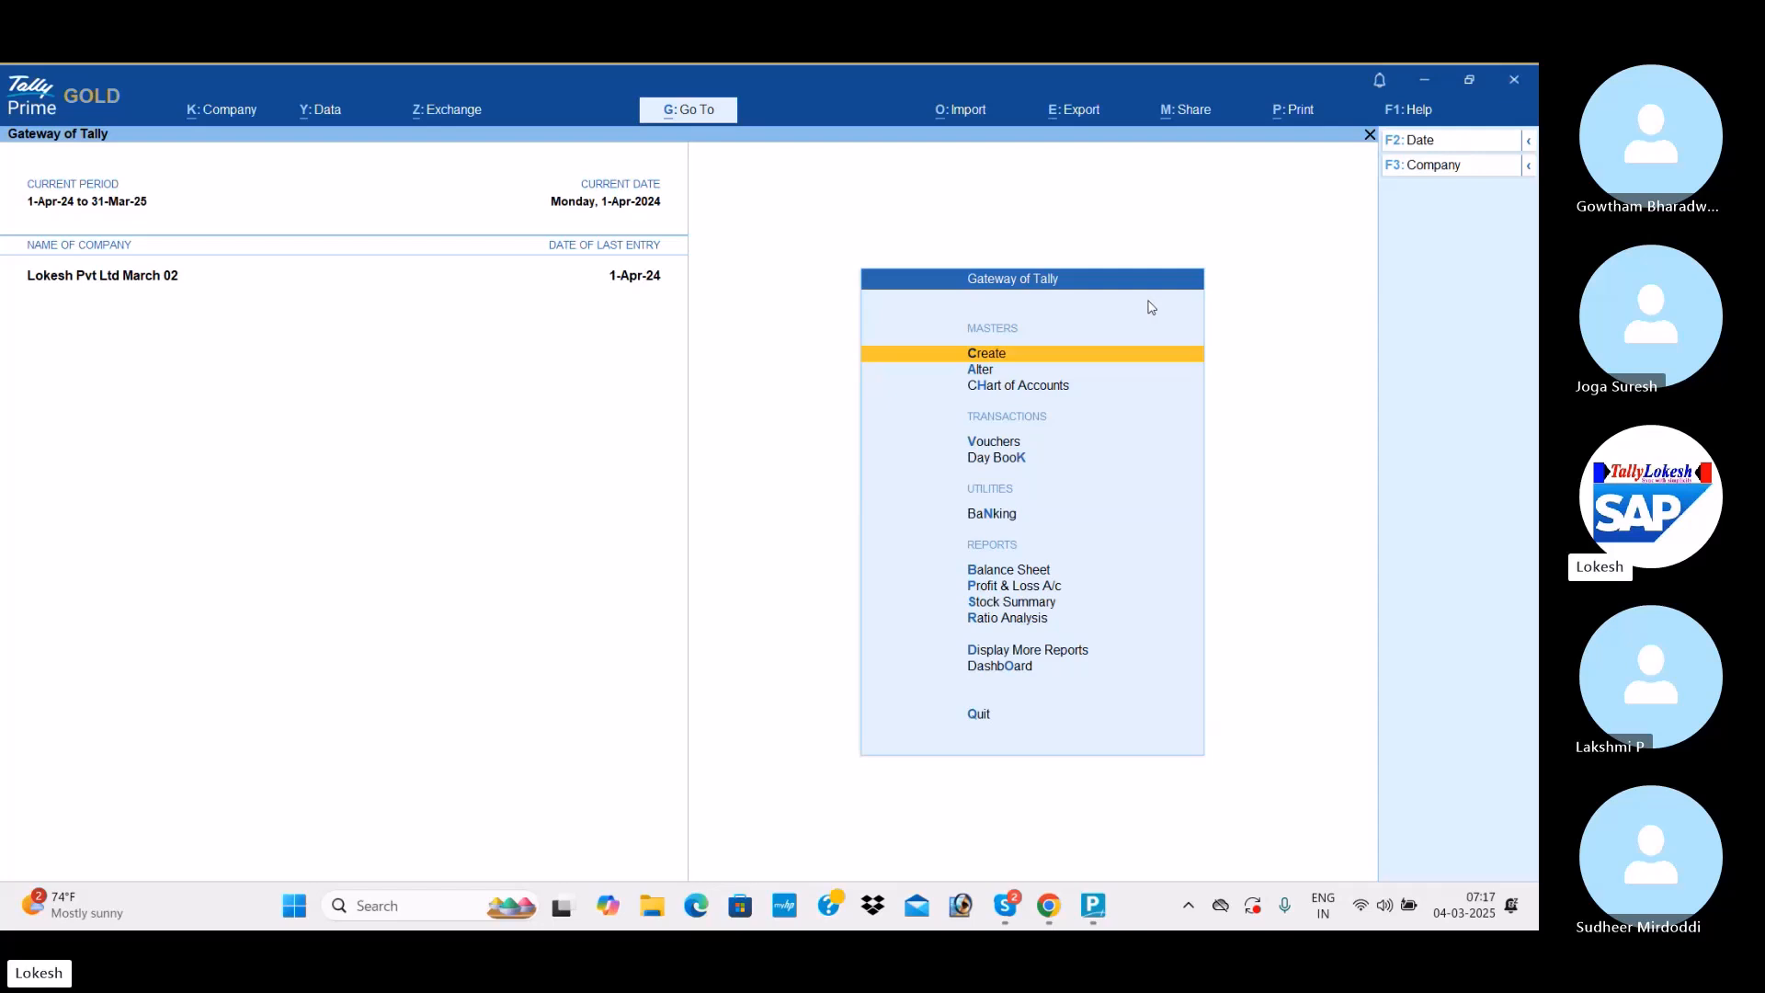
Start a company data restore and choose the DATA BACK UP folder on the desktop as the source.
click(333, 112)
key(Down)
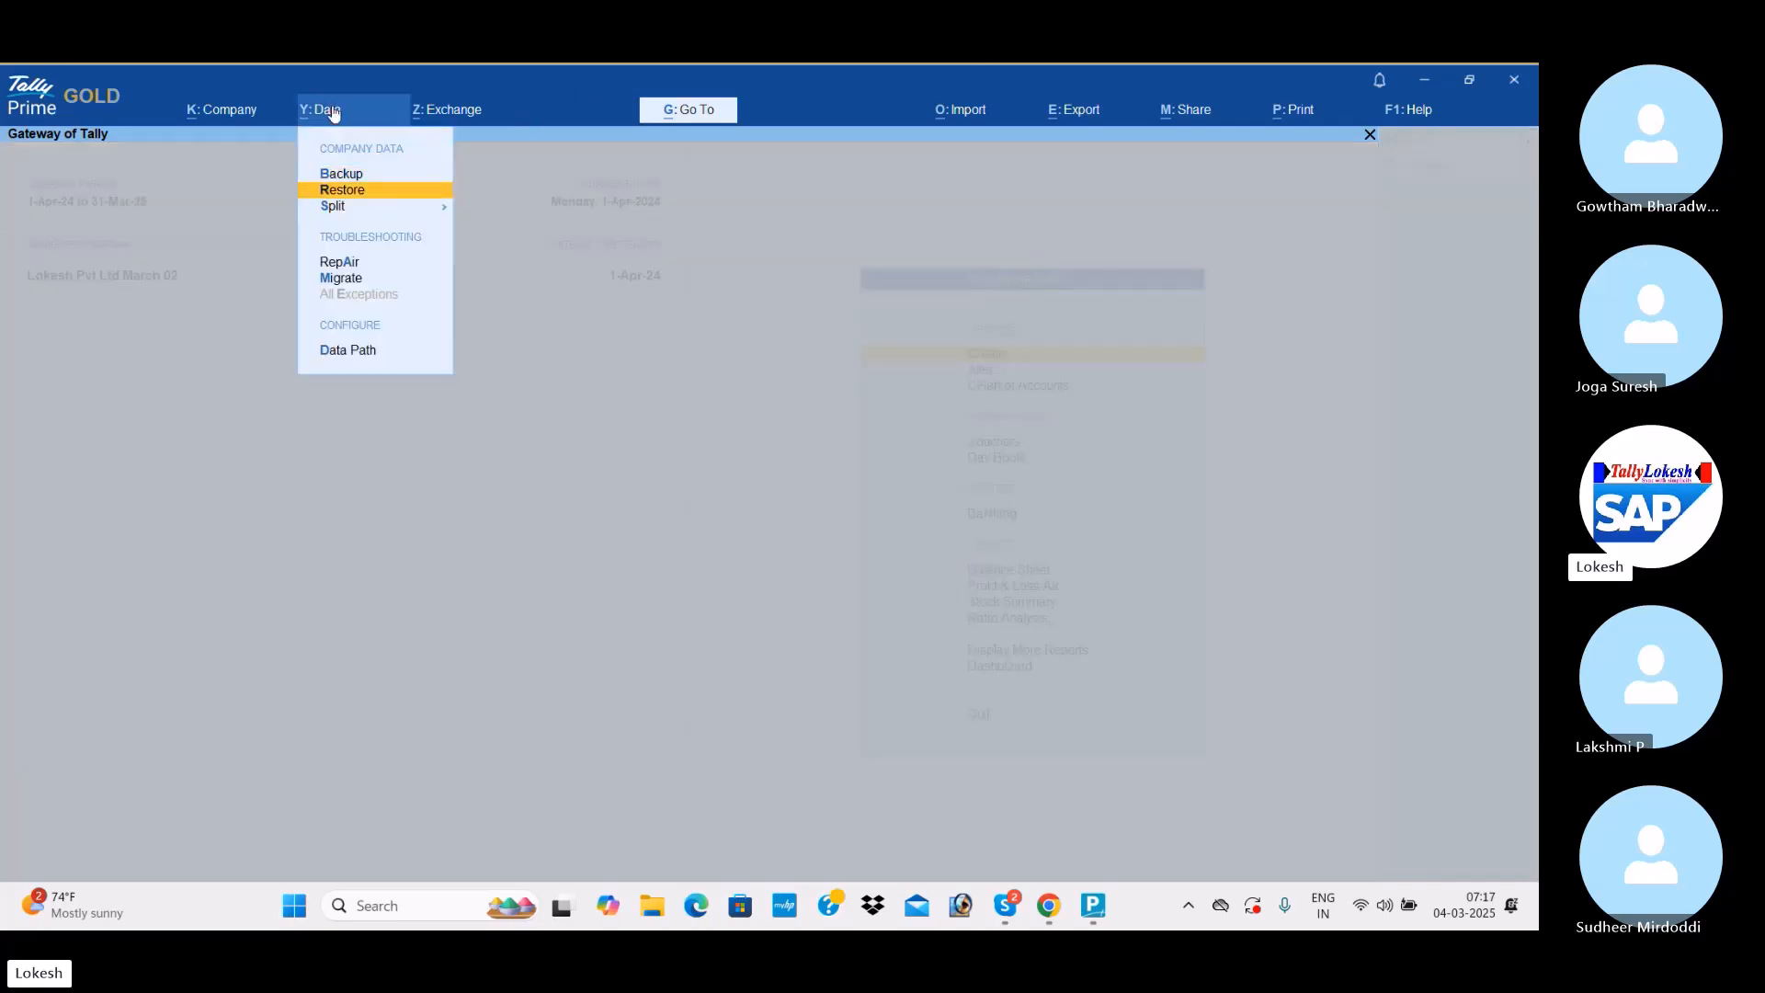
key(Return)
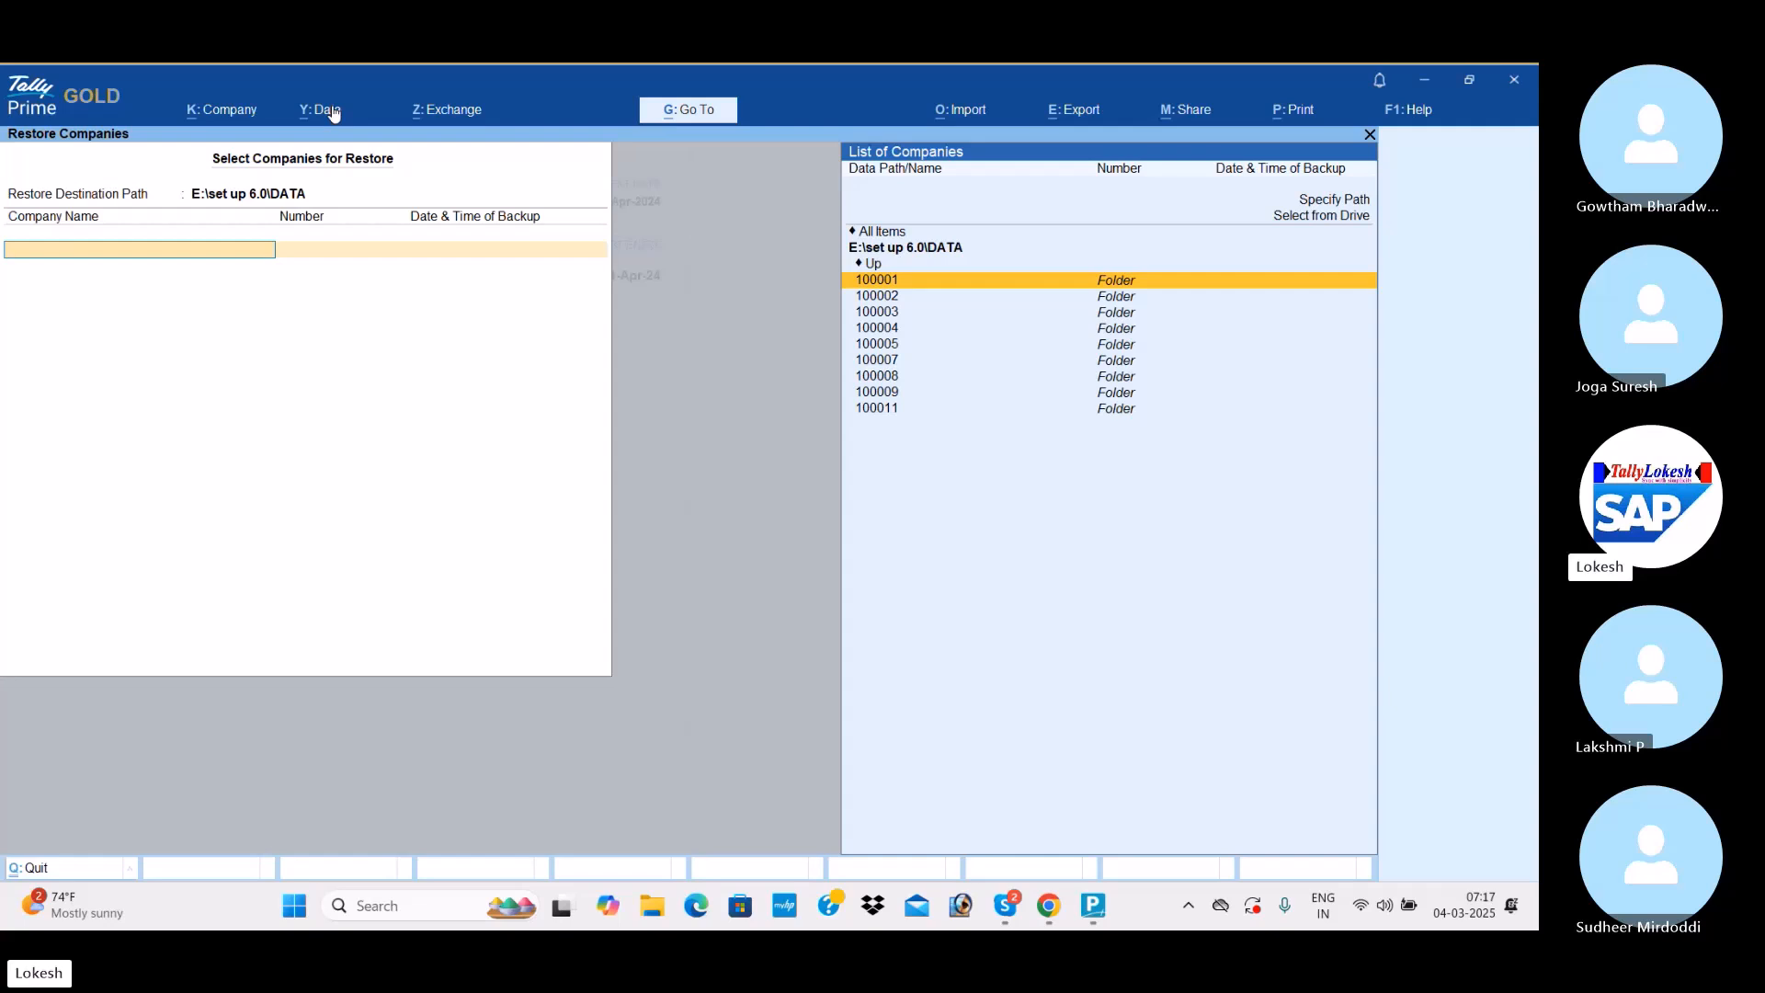
key(Up)
key(Up)
key(Up)
key(Return)
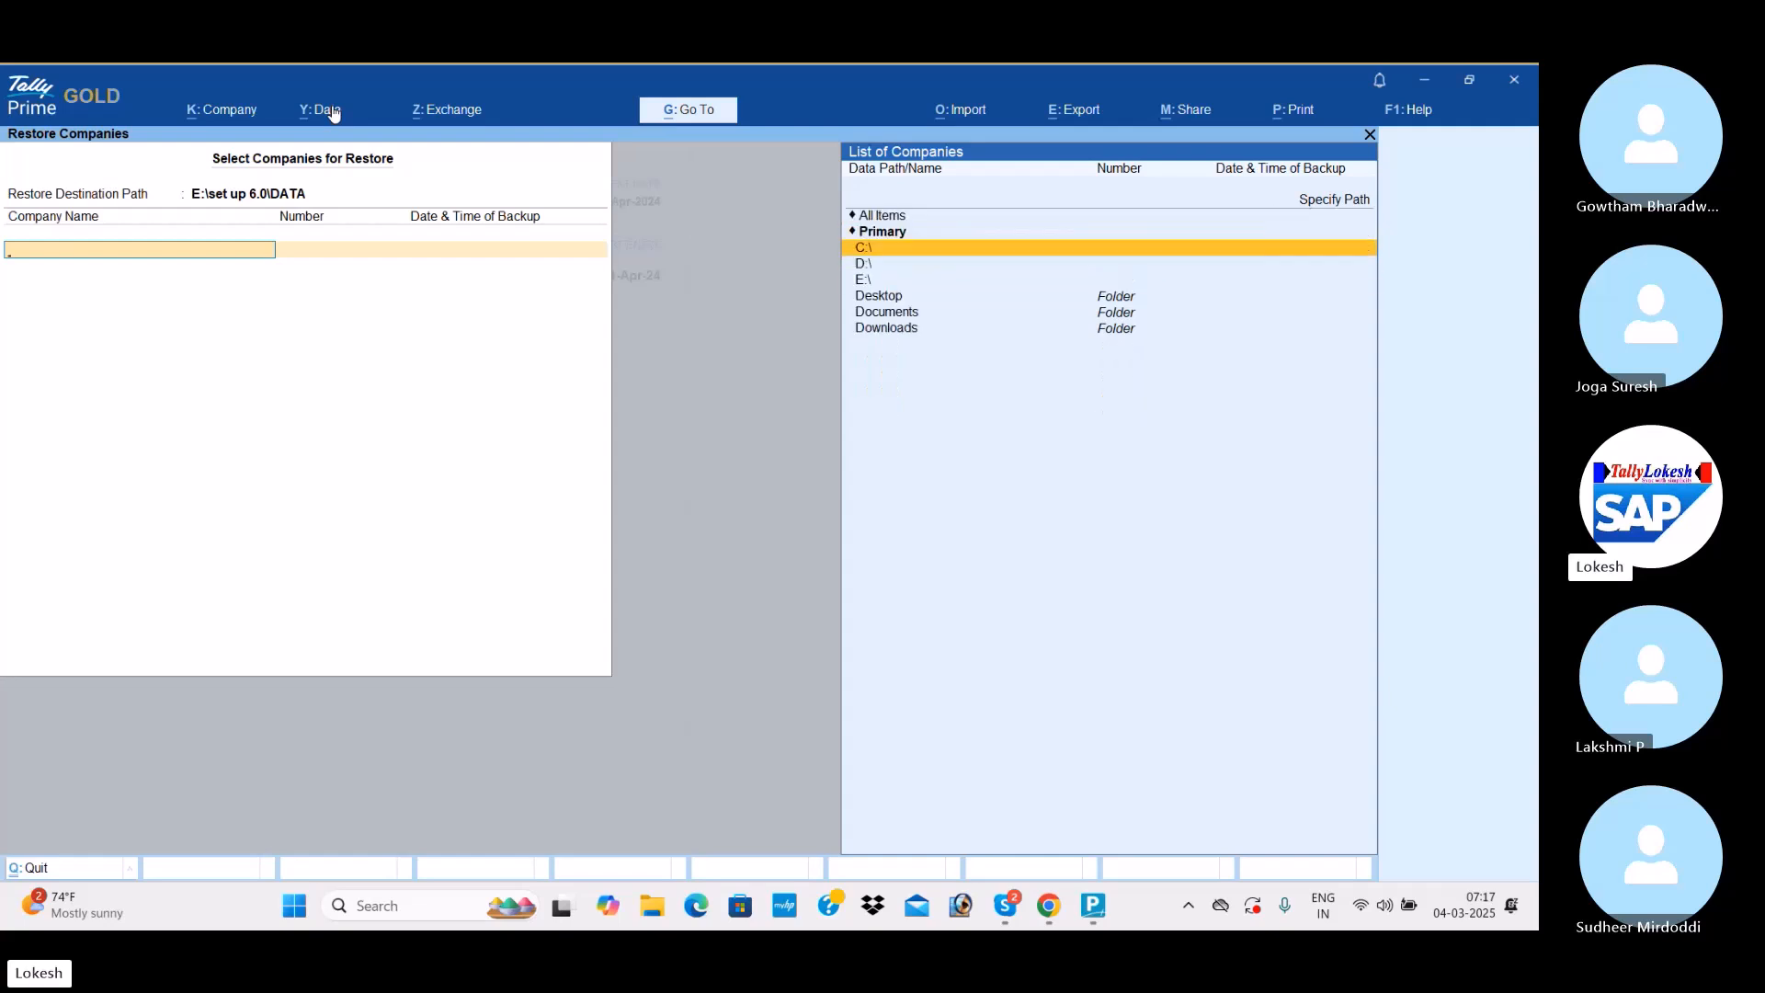
key(Down)
key(Down)
key(Down)
key(Return)
key(Return)
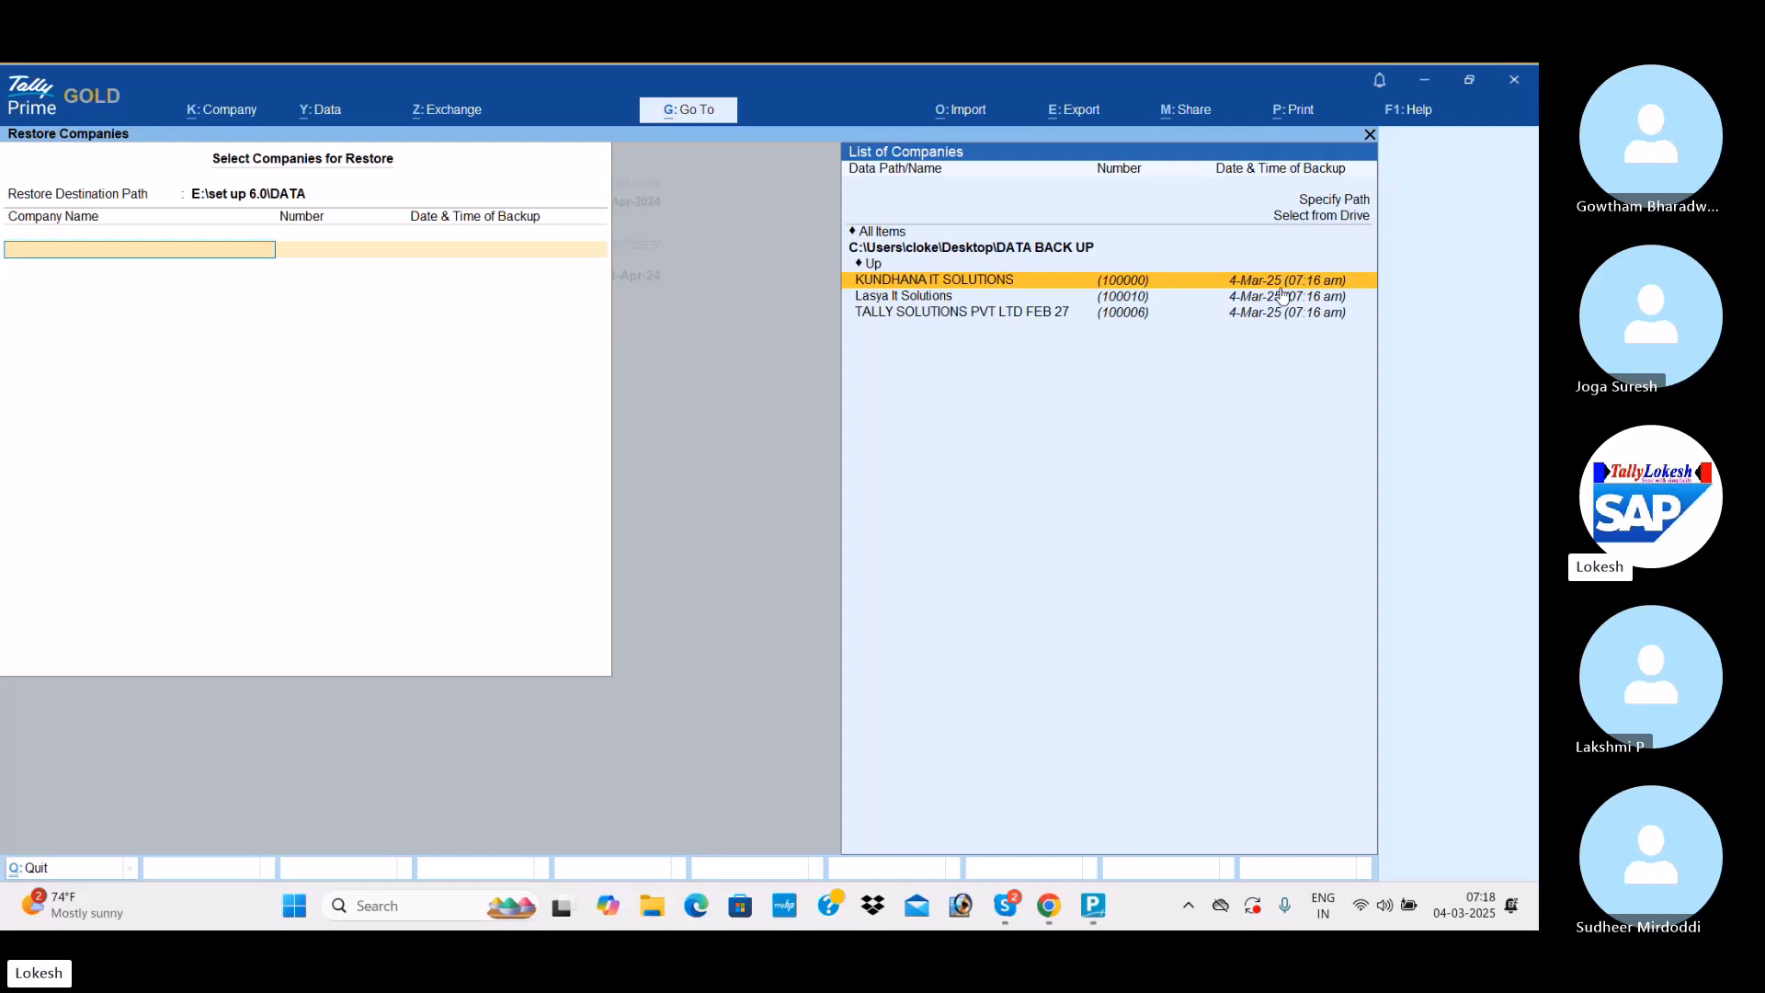
Restore KUNDHANA IT SOLUTIONS, Lasya It Solutions and TALLY SOLUTIONS PVT LTD FEB 27 to E:\set up 6.0\DATA.
key(Return)
key(Return)
key(Return)
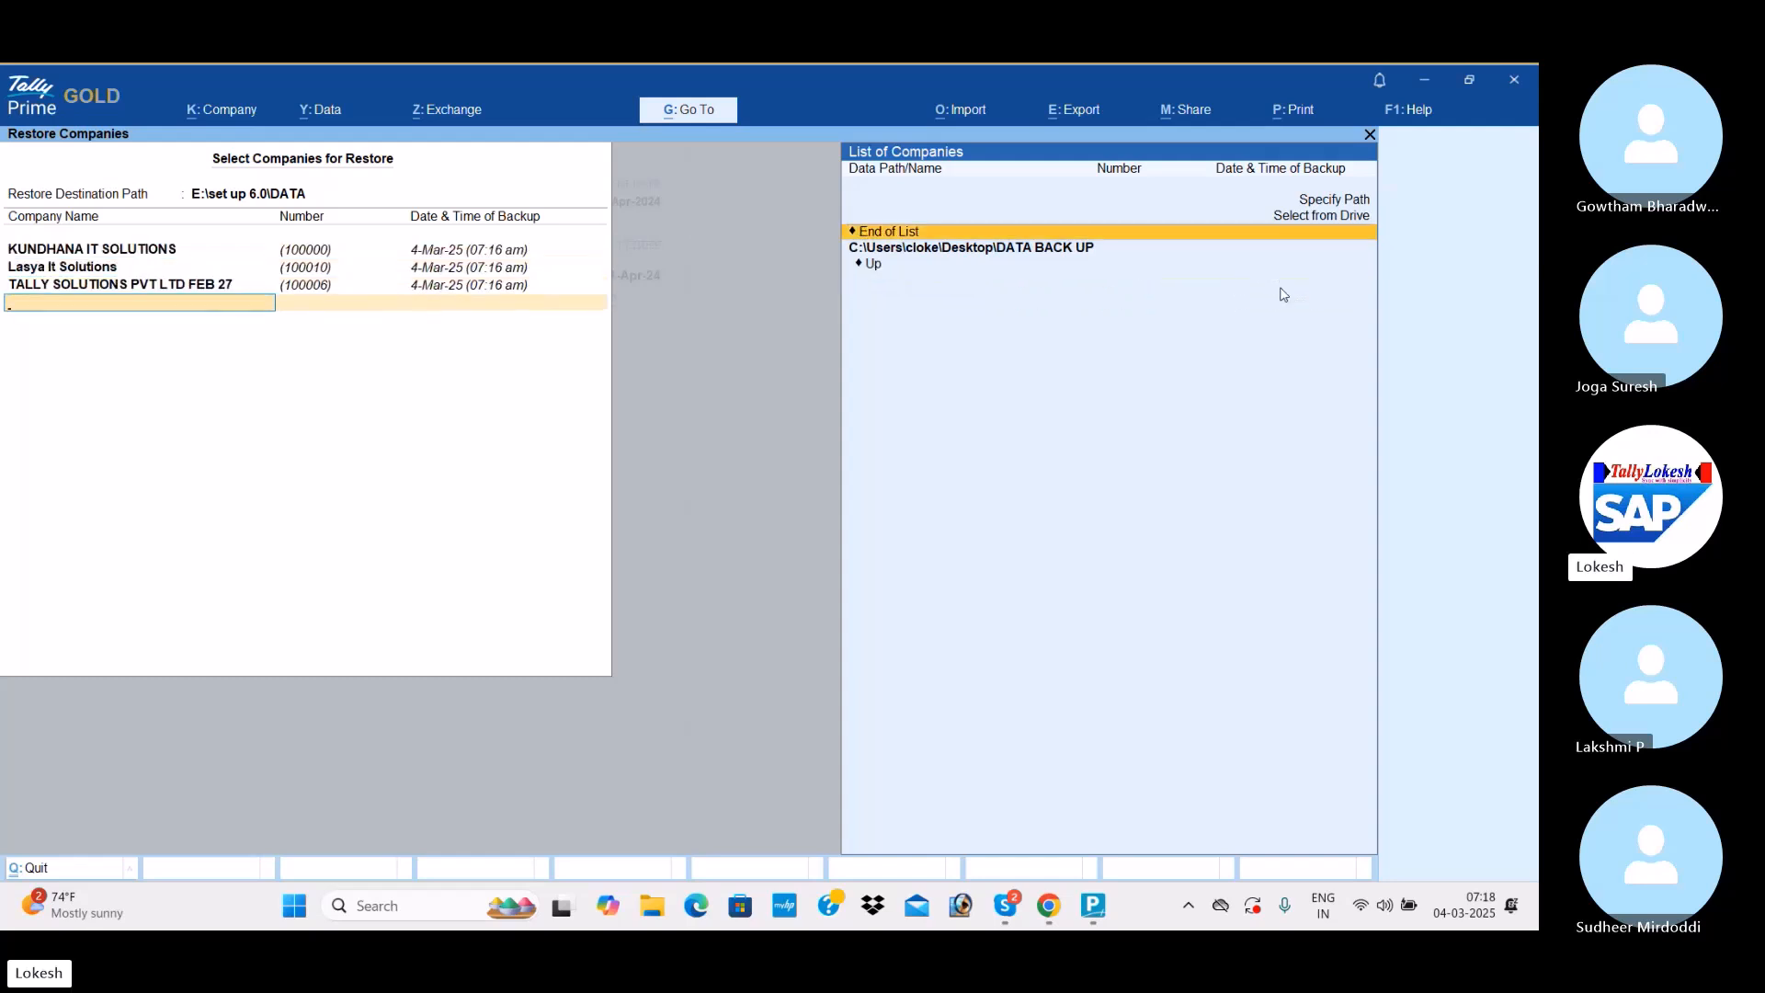
key(Return)
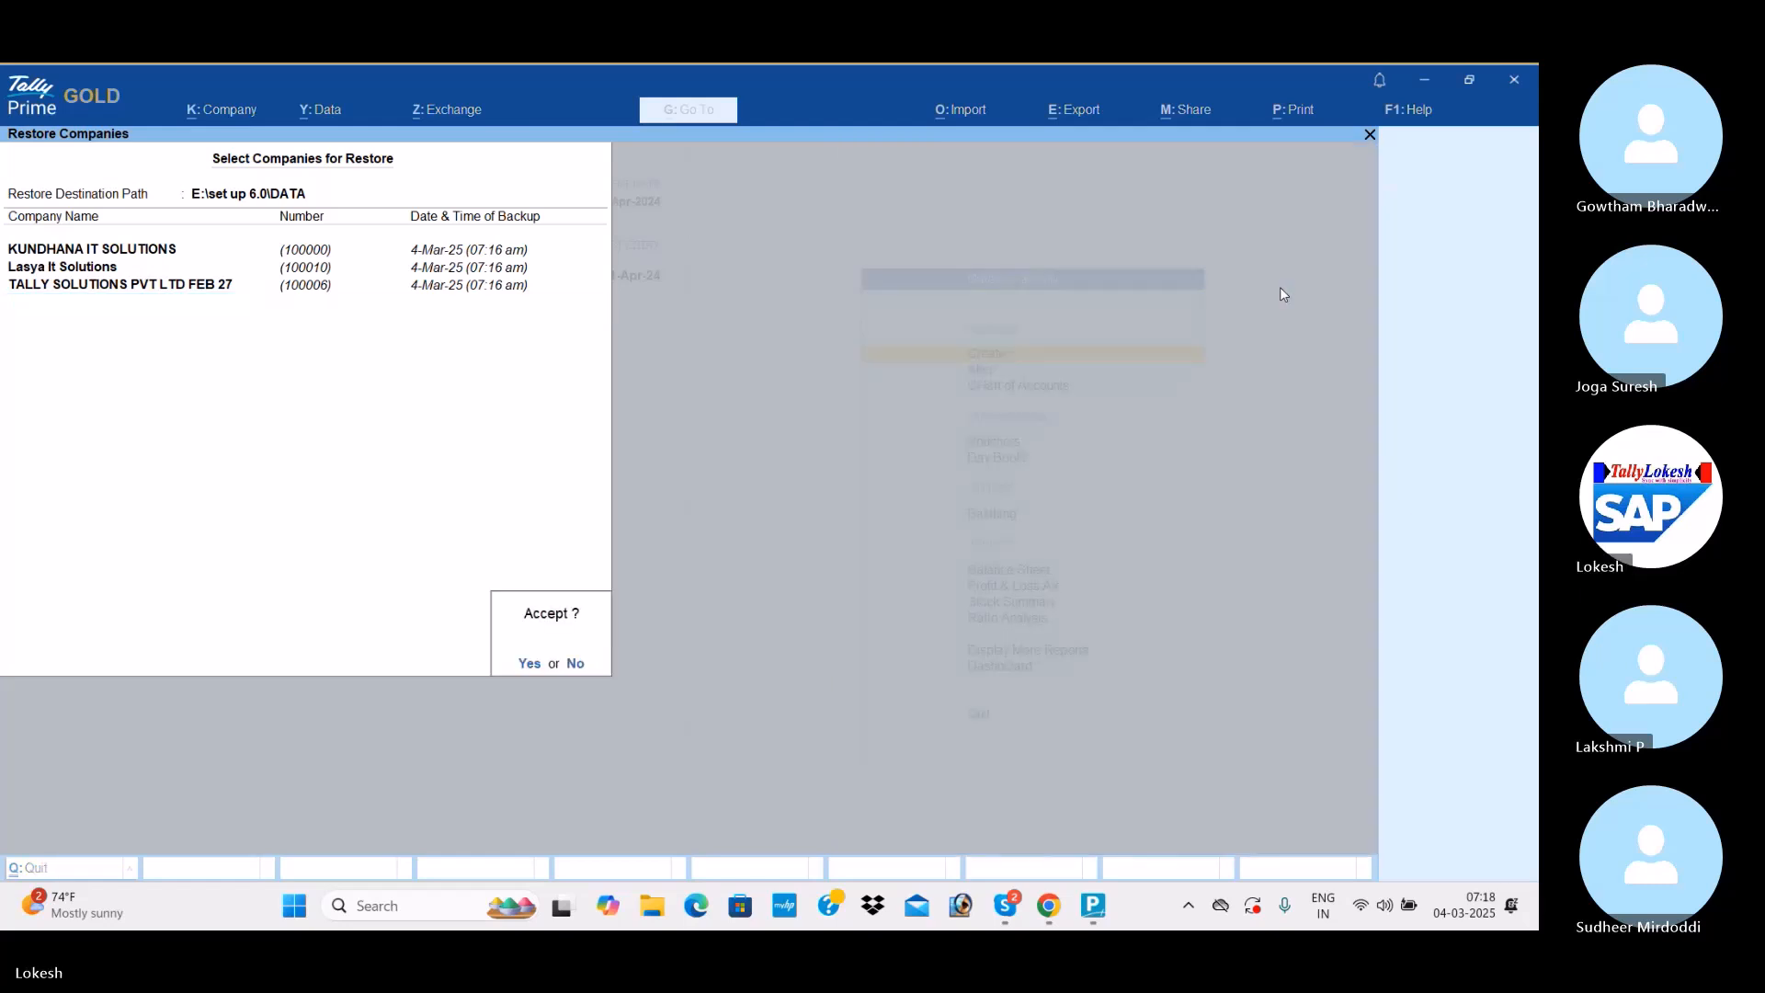
key(Return)
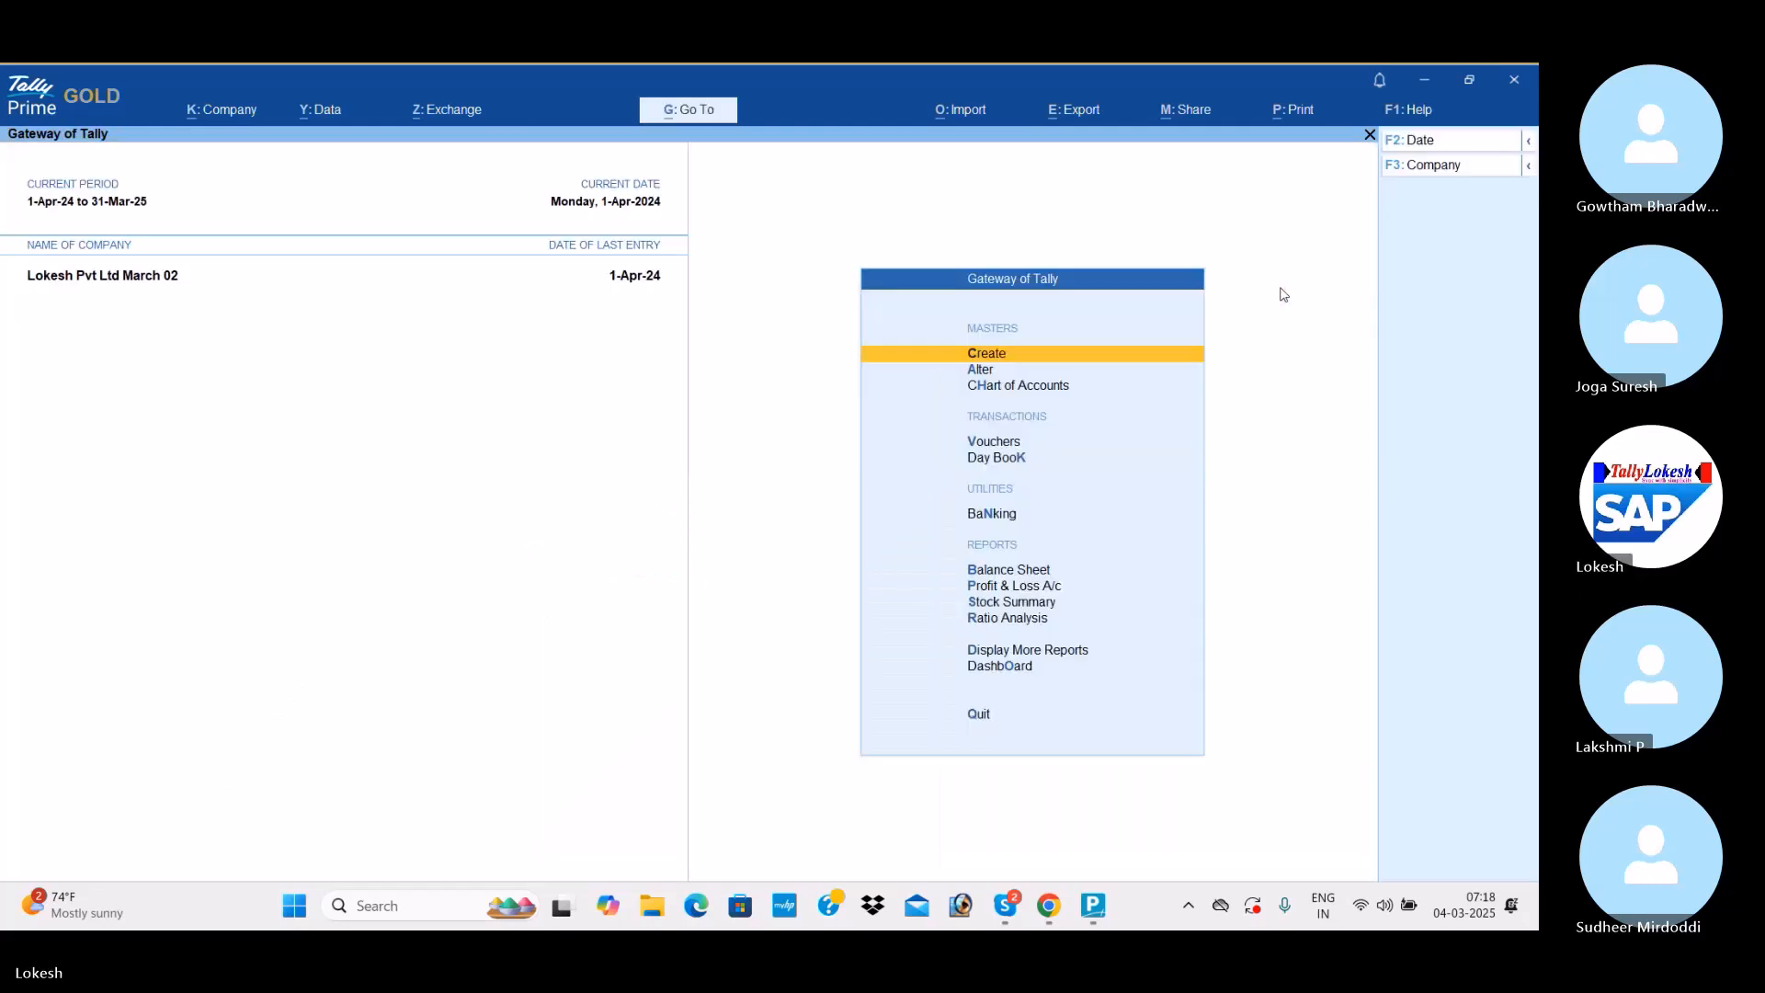
Shut the company Lokesh Pvt Ltd March 02 to return to the company selection list.
click(1470, 166)
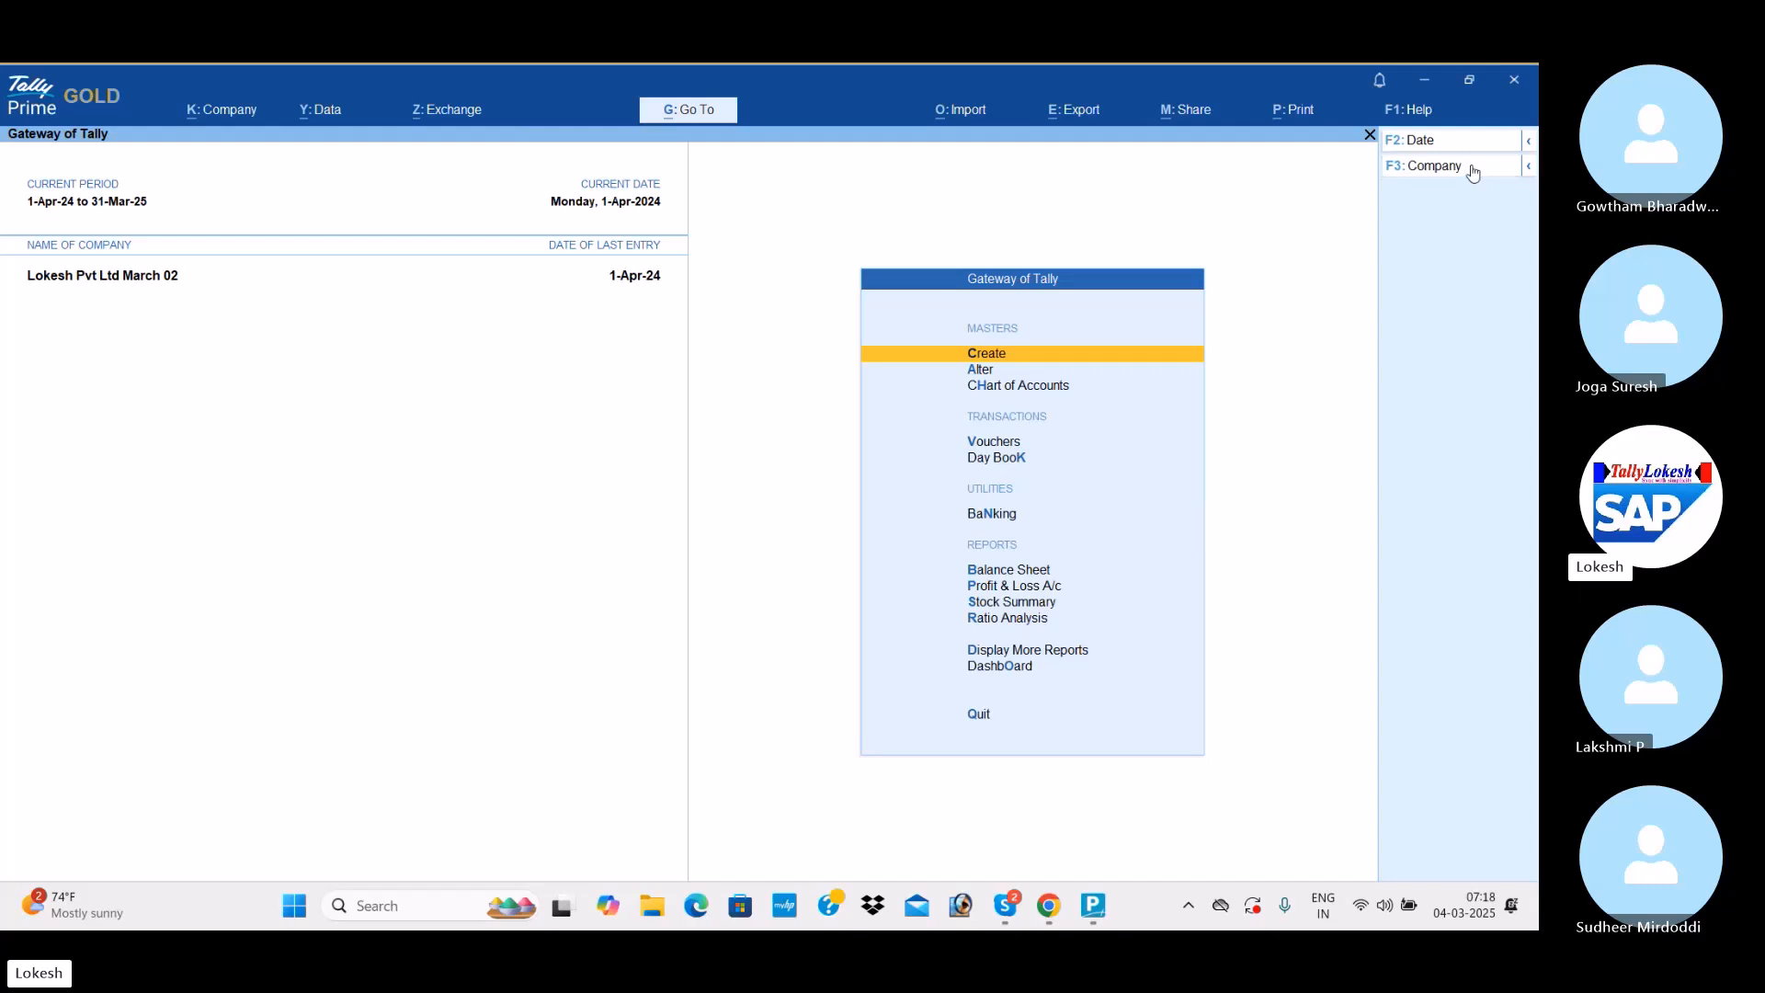
key(Up)
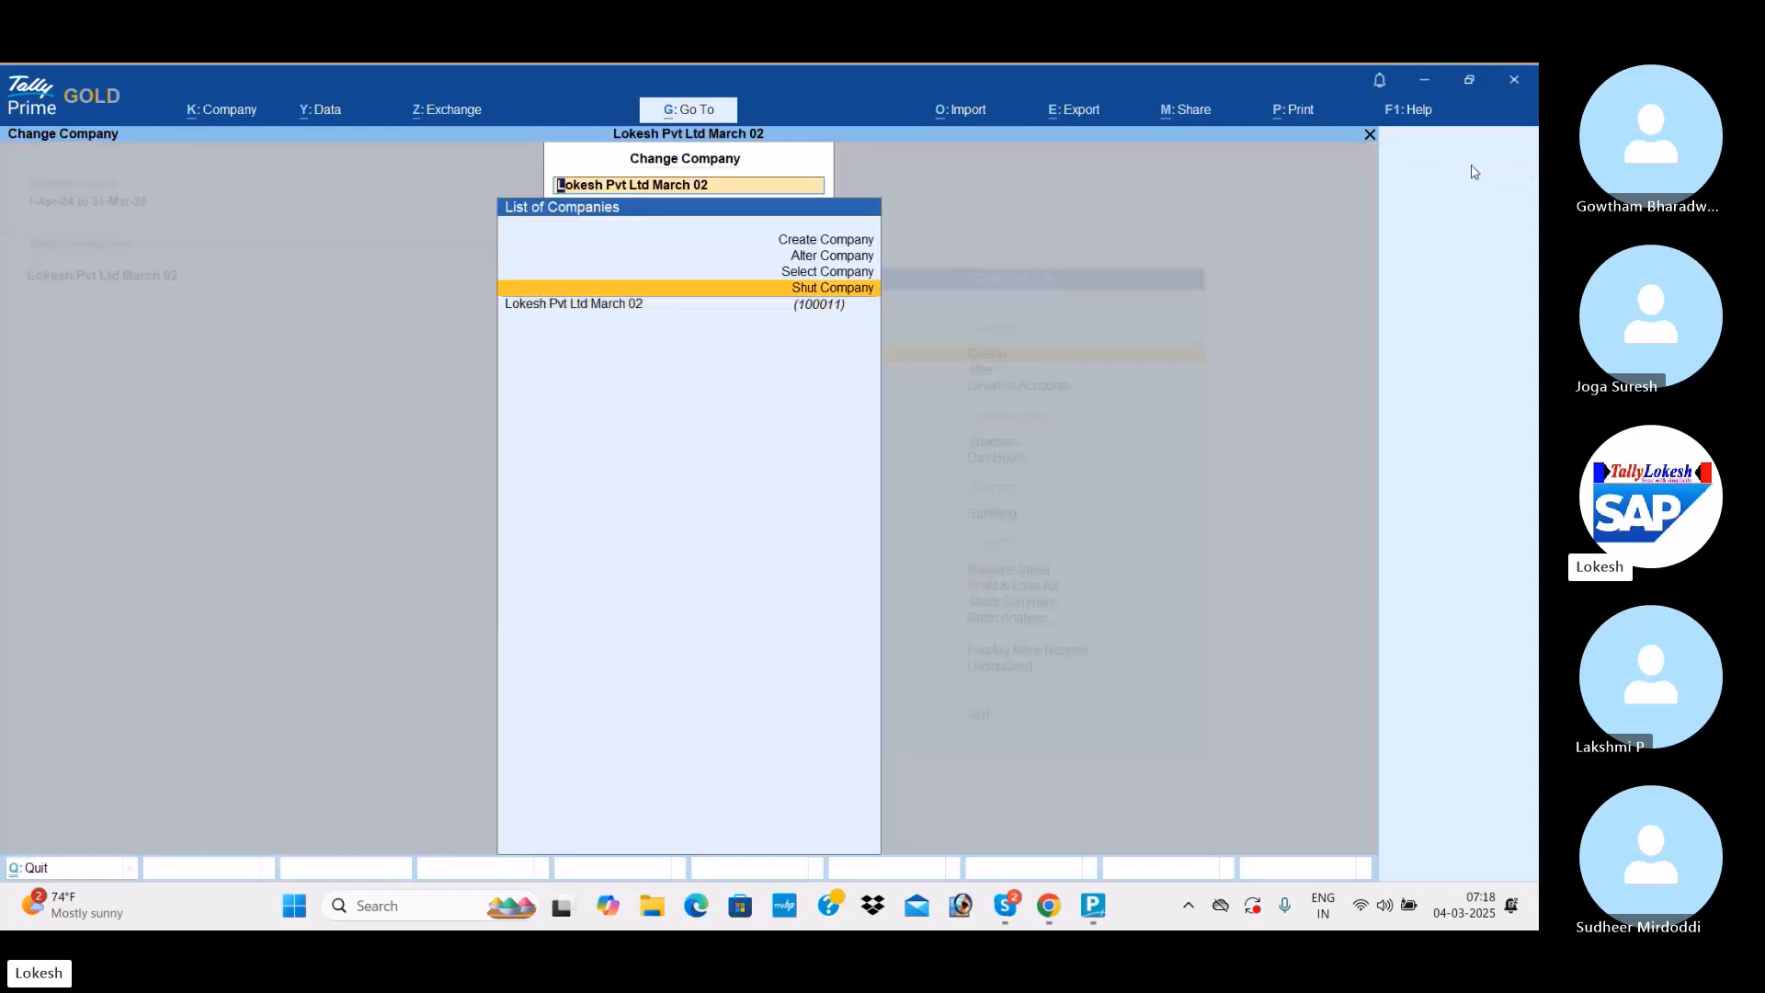
key(Return)
key(Return)
key(Return)
Check the company list for KUNDHANA IT SOLUTIONS, Lasya It Solutions and TALLY SOLUTIONS PVT LTD FEB 27.
key(Down)
key(Down)
key(Down)
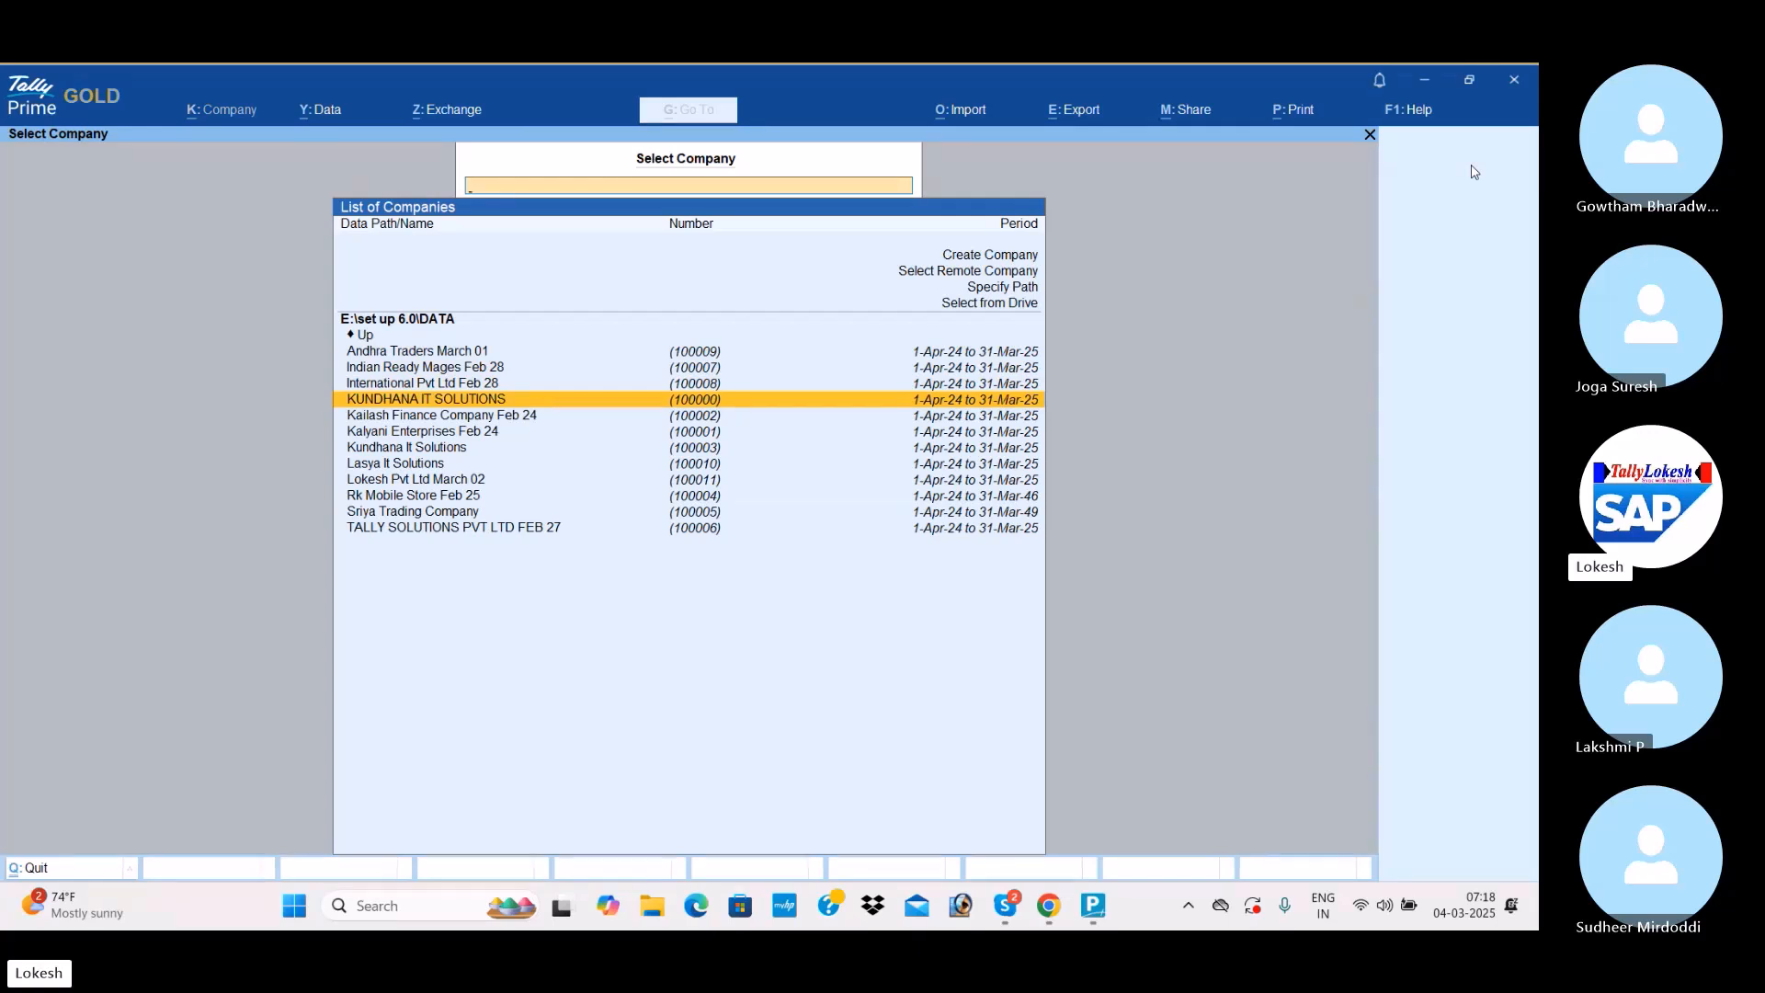
key(Down)
key(Down)
key(Down)
key(Down)
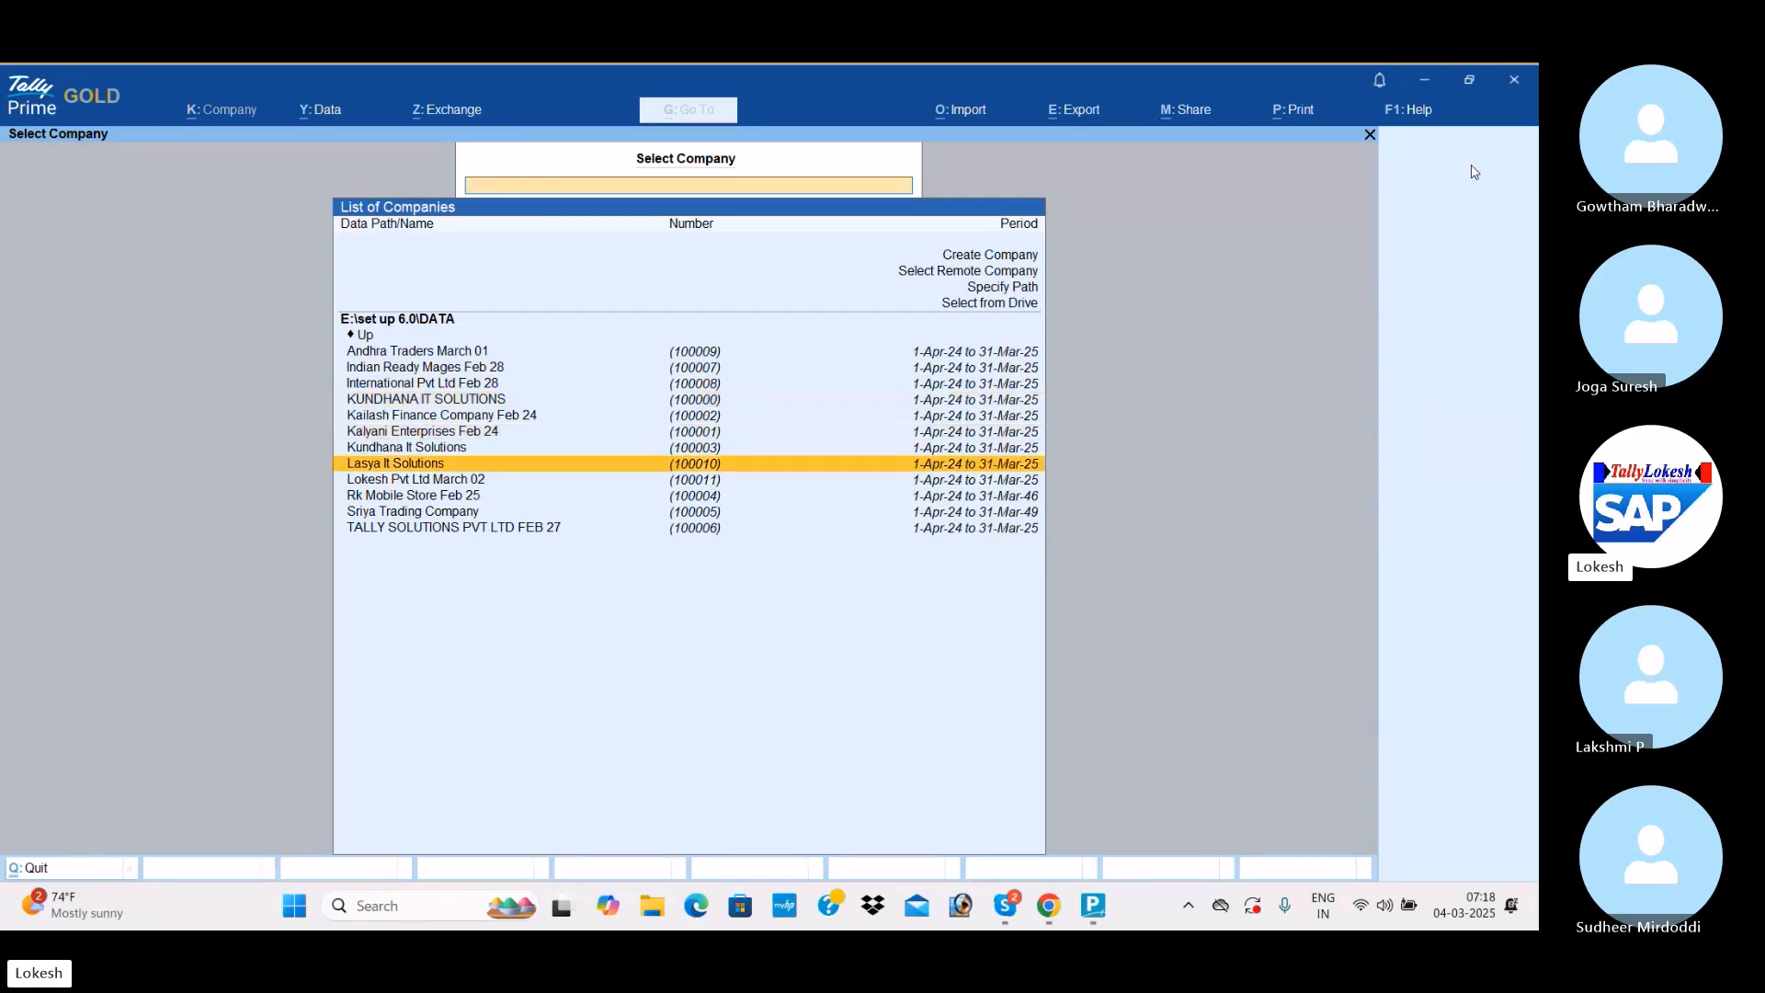
key(Down)
key(Down)
key(Down)
key(Down)
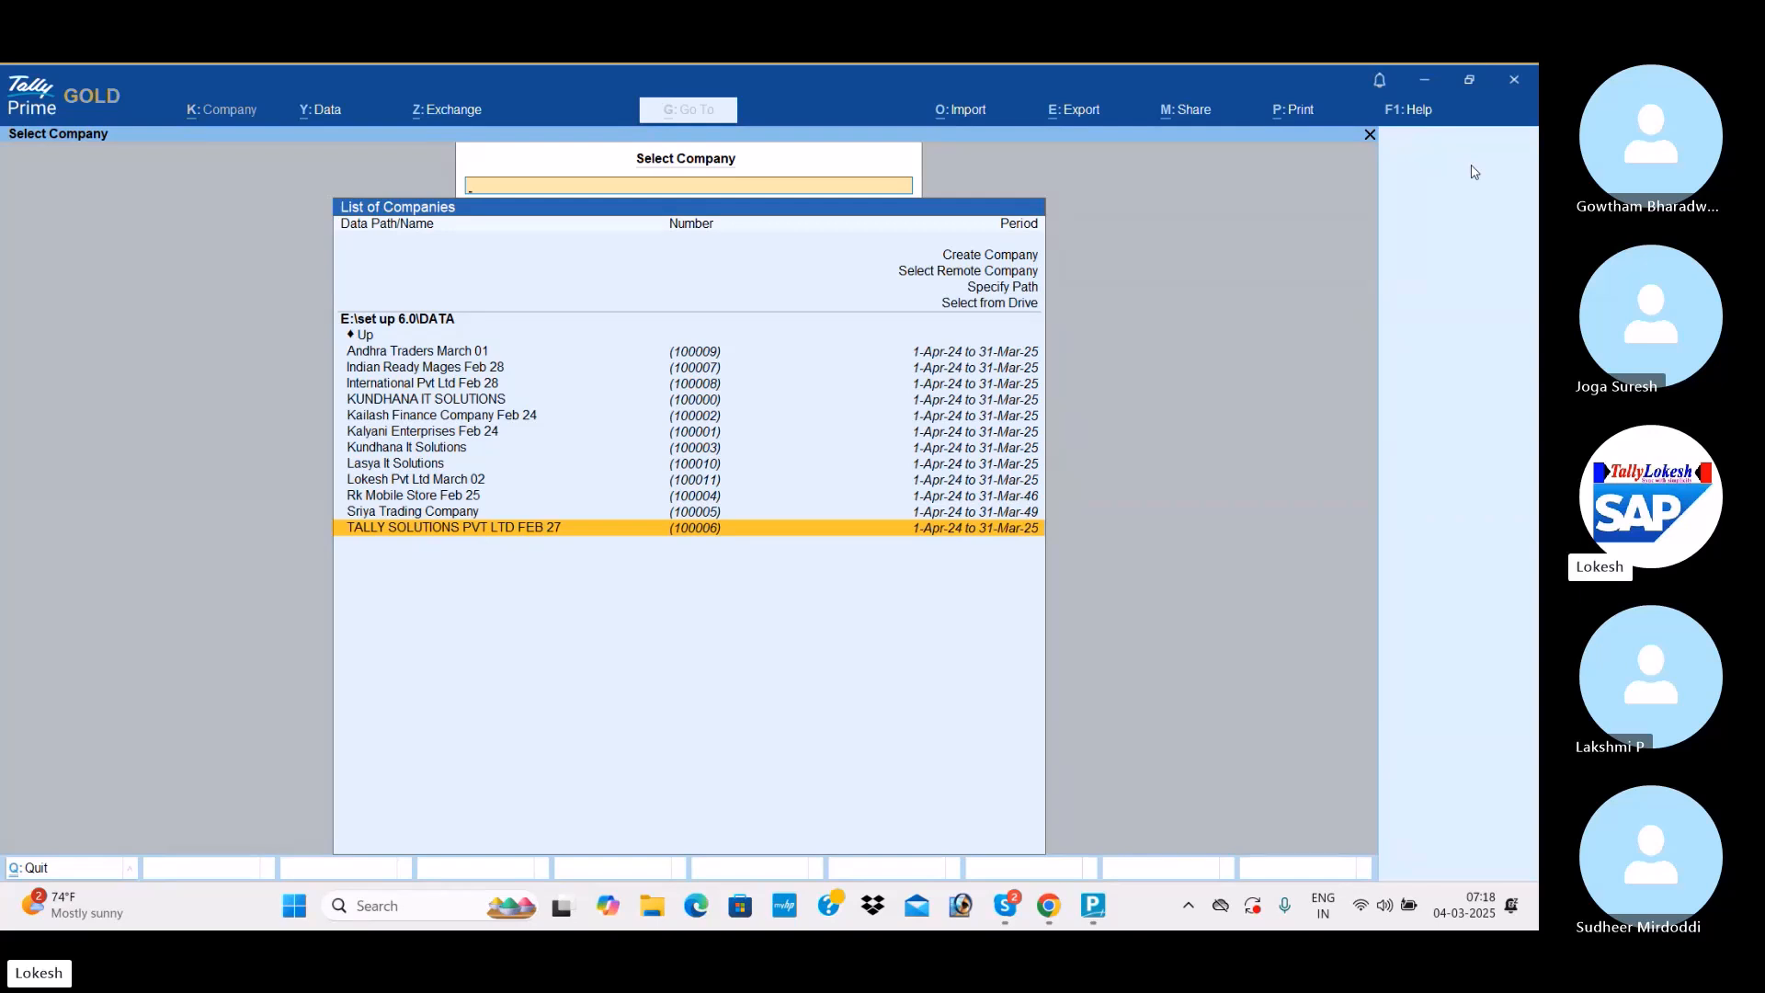
key(alt+Tab)
key(alt+Tab)
key(alt+Tab)
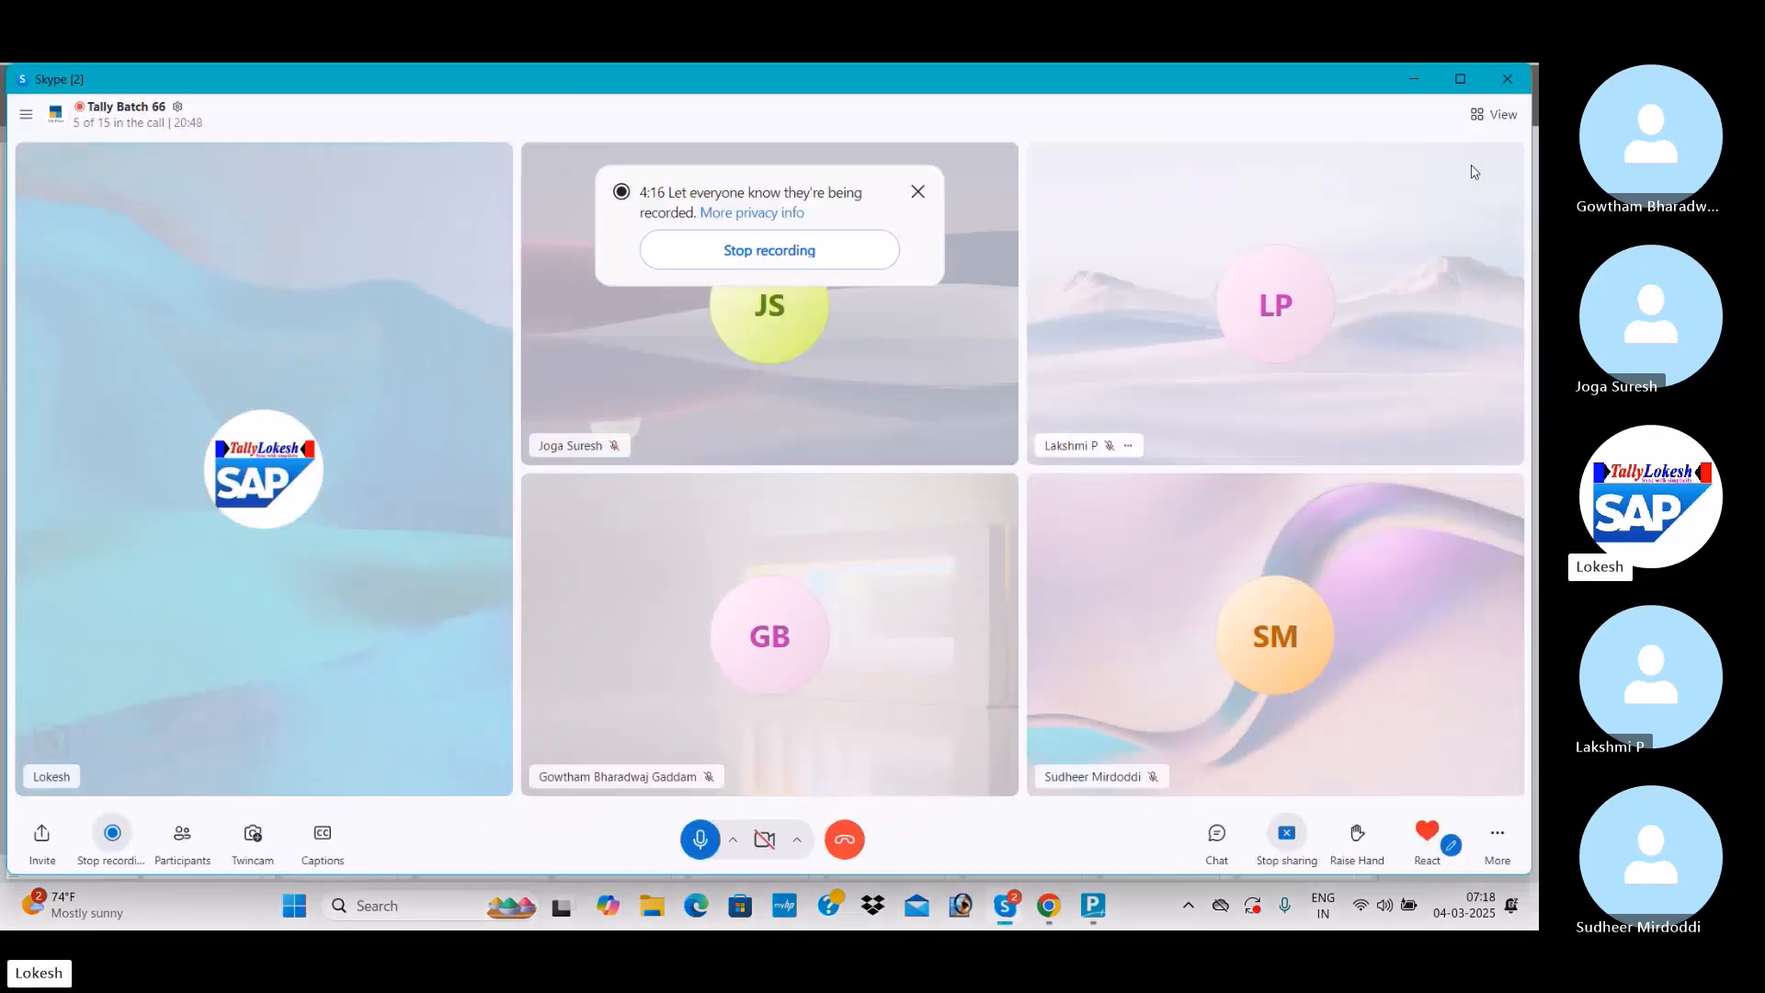
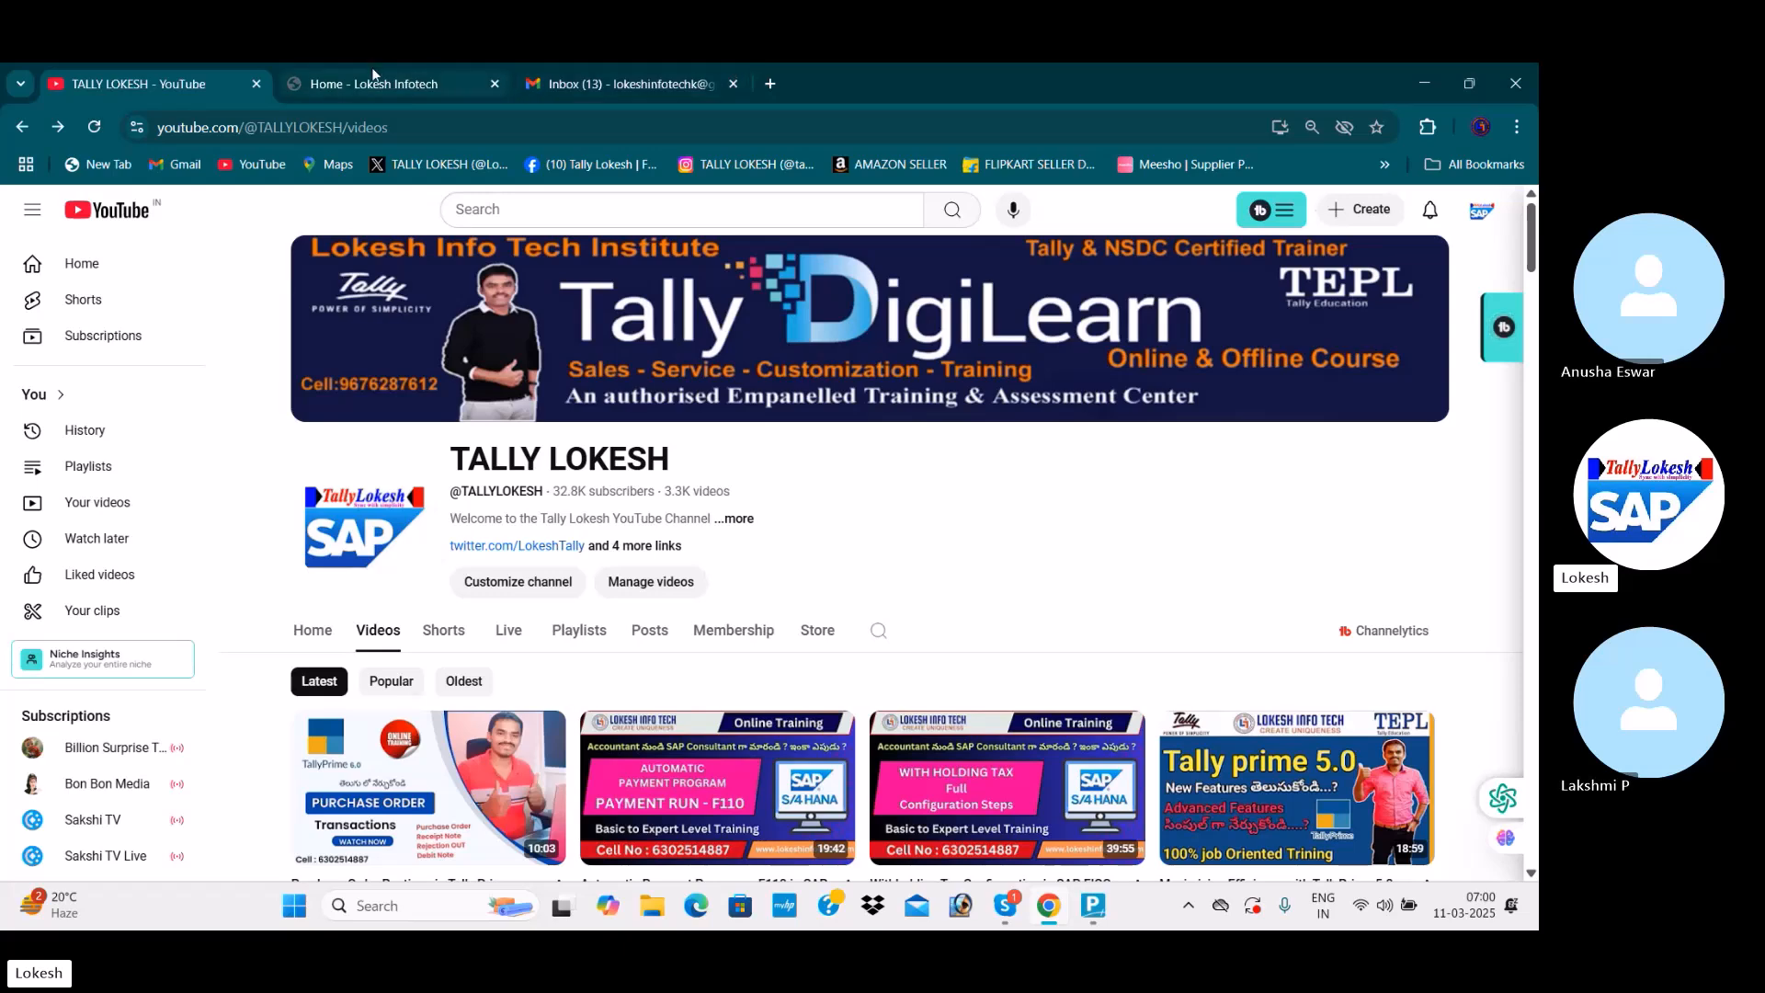
View the Lokesh Infotech website in the browser and advance through its home page banner slides.
click(388, 83)
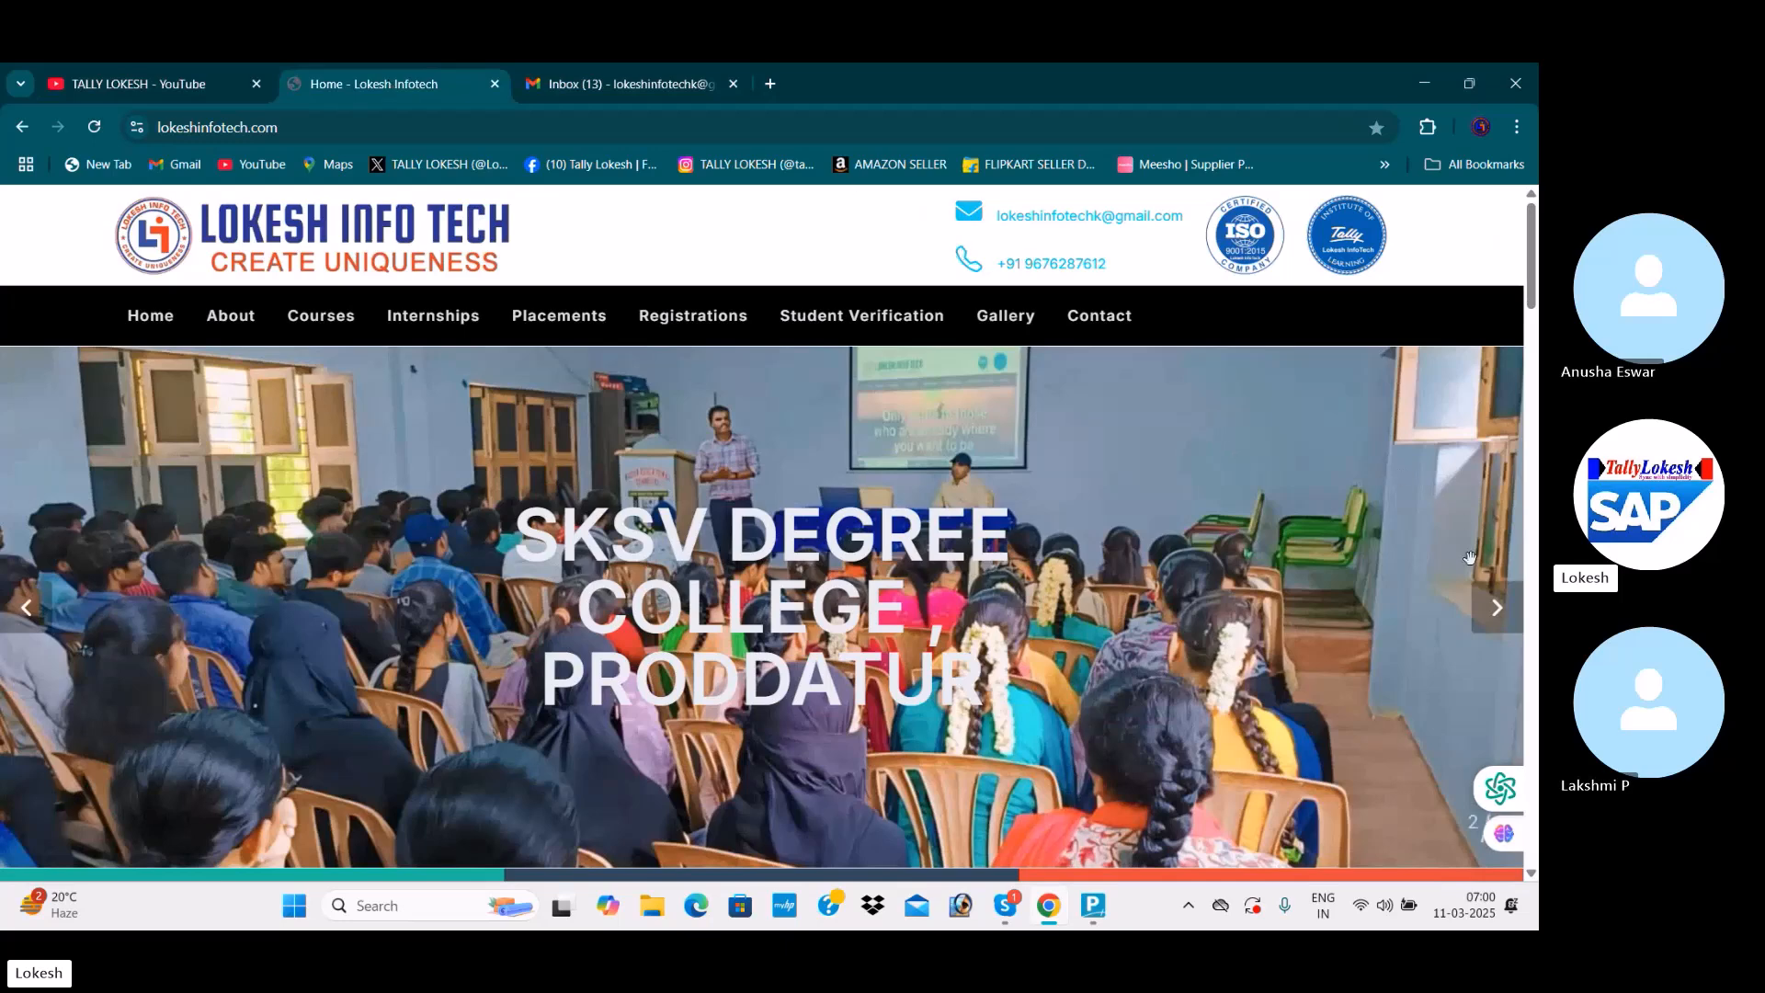
click(1478, 611)
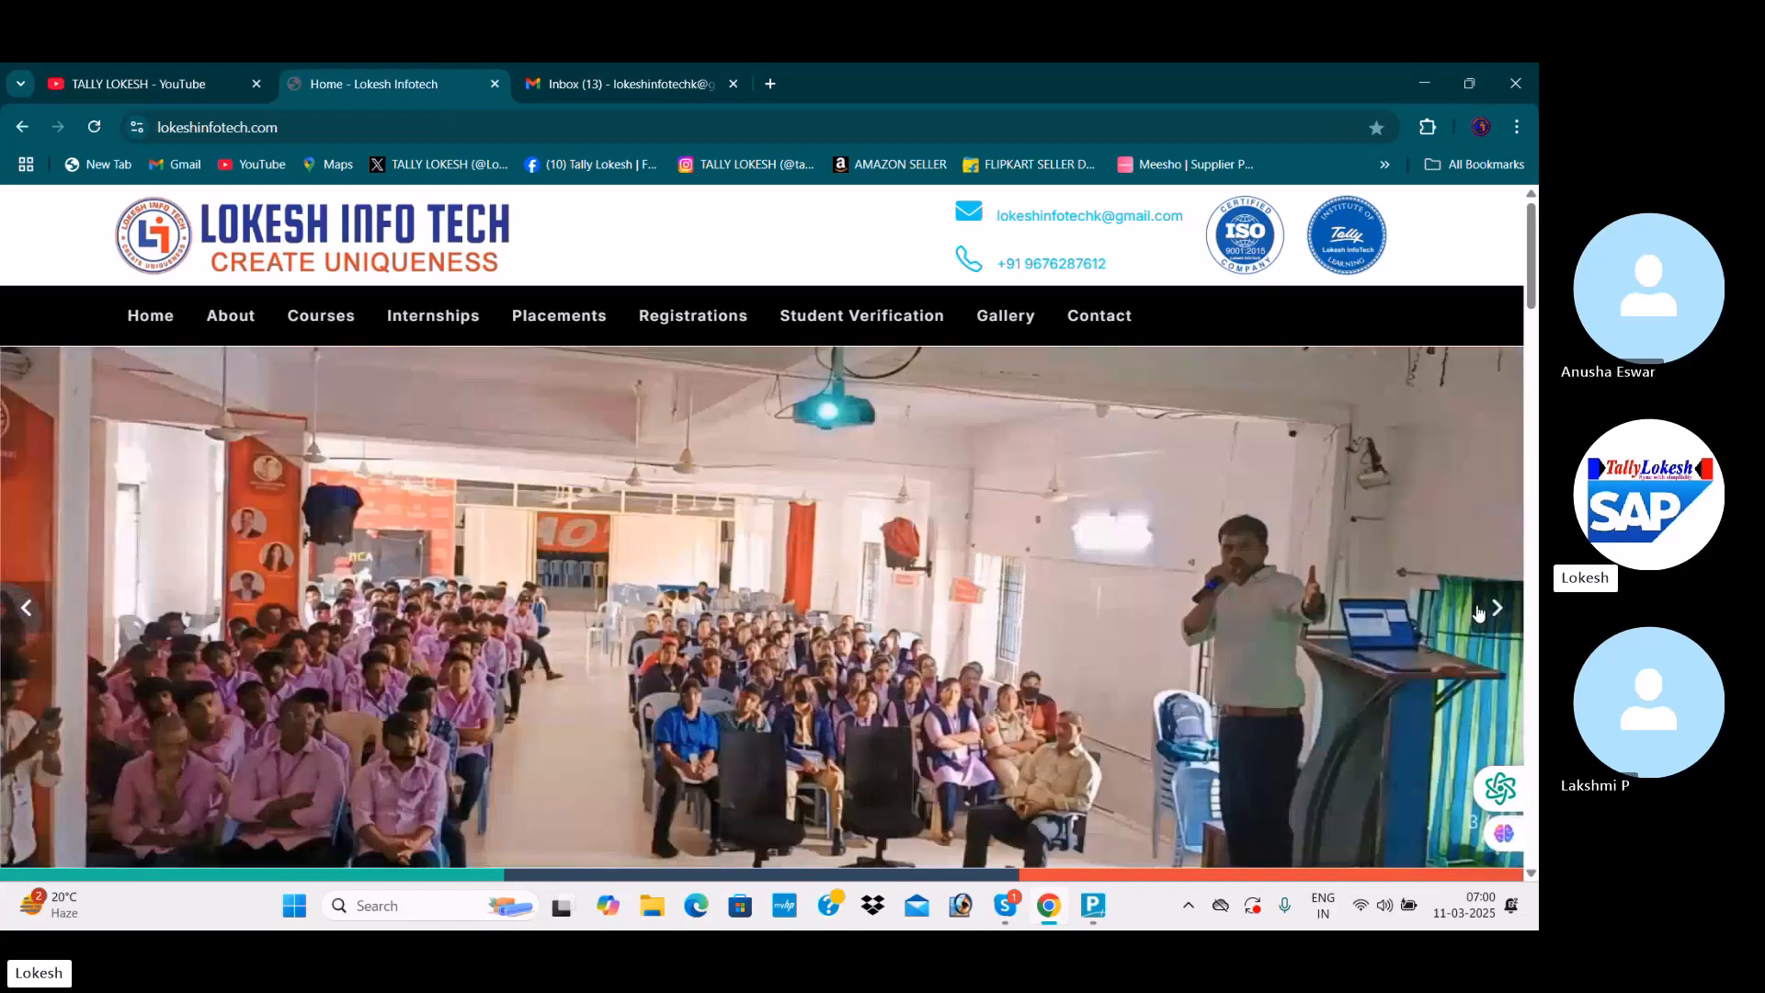
click(1478, 611)
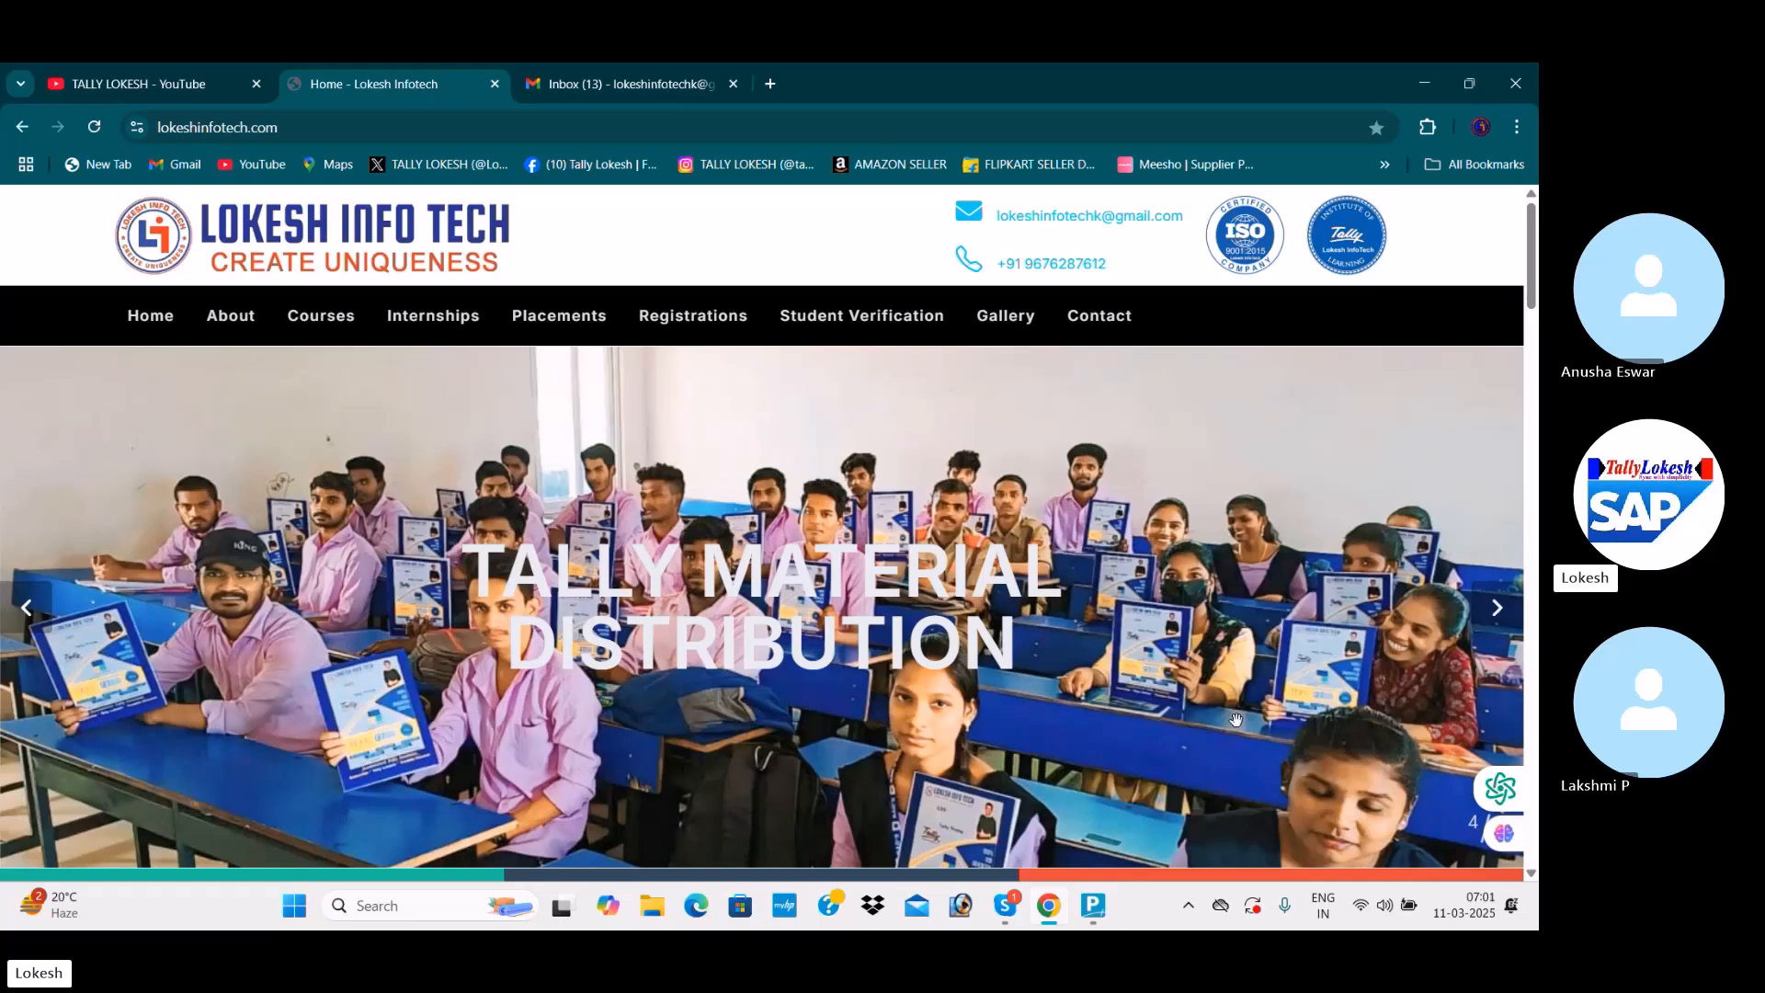
Minimise the browser and Skype windows to return to TallyPrime, and open the form for creating a company.
click(1422, 87)
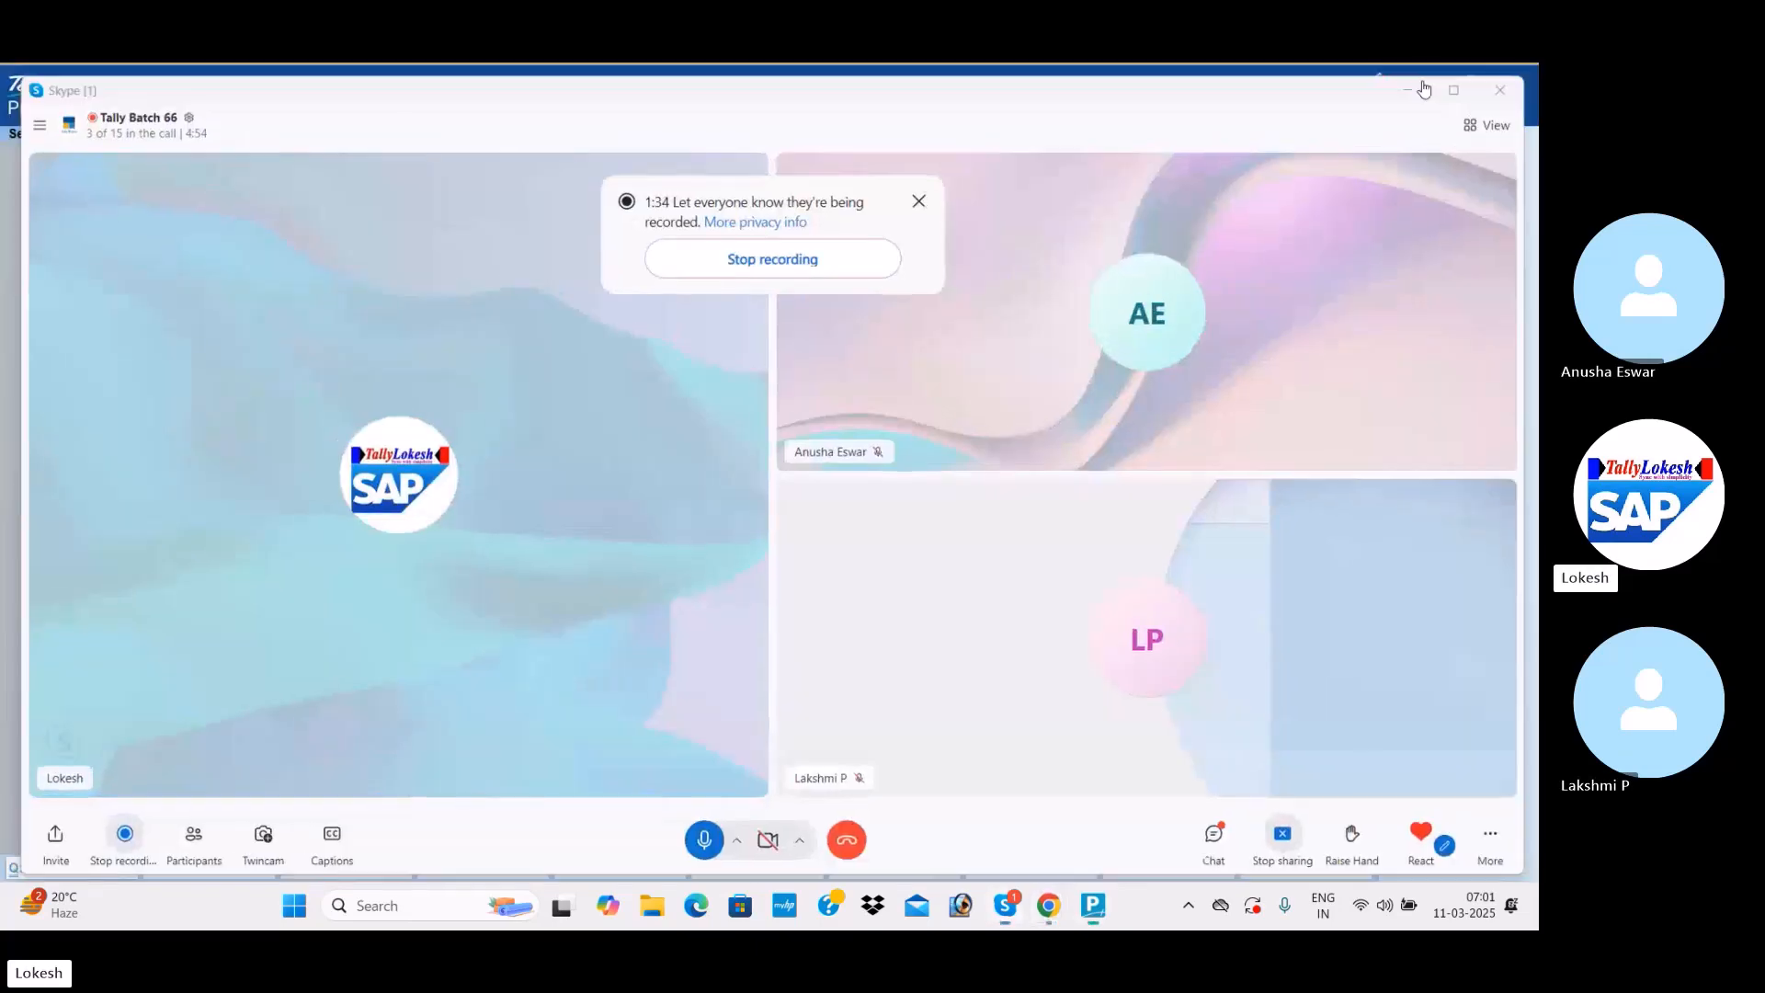
click(1423, 88)
key(Up)
key(Up)
key(Up)
key(Up)
key(Up)
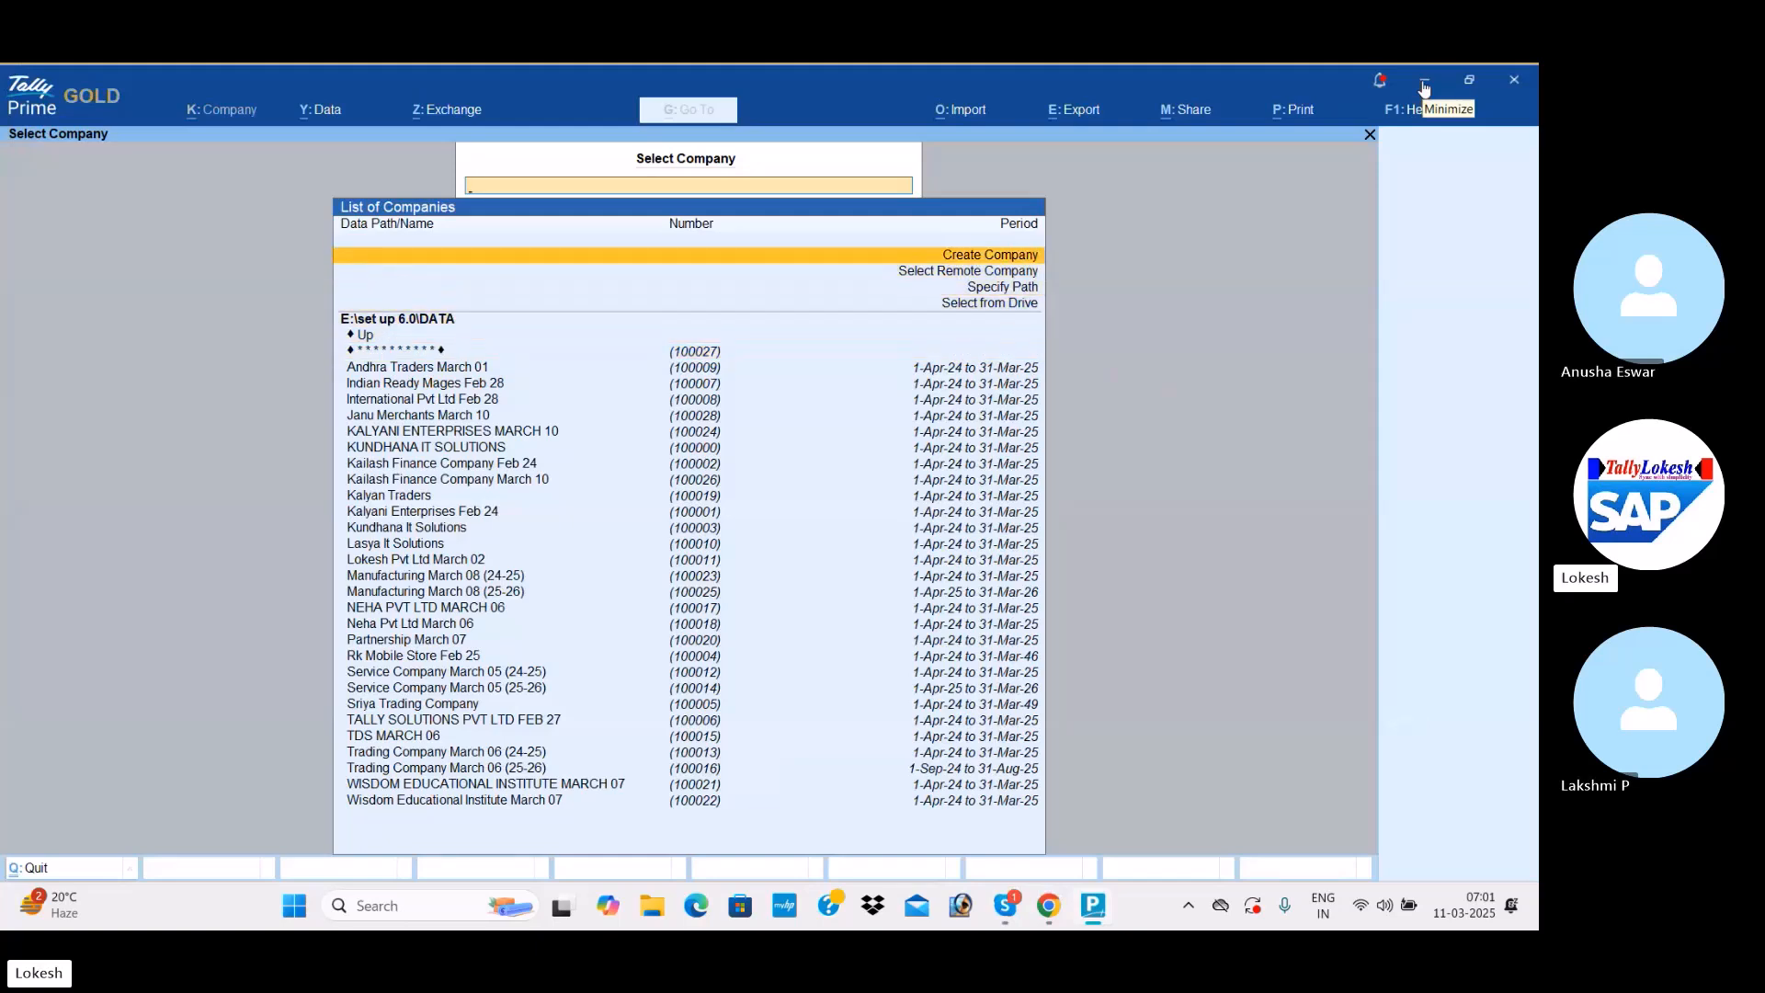
key(Return)
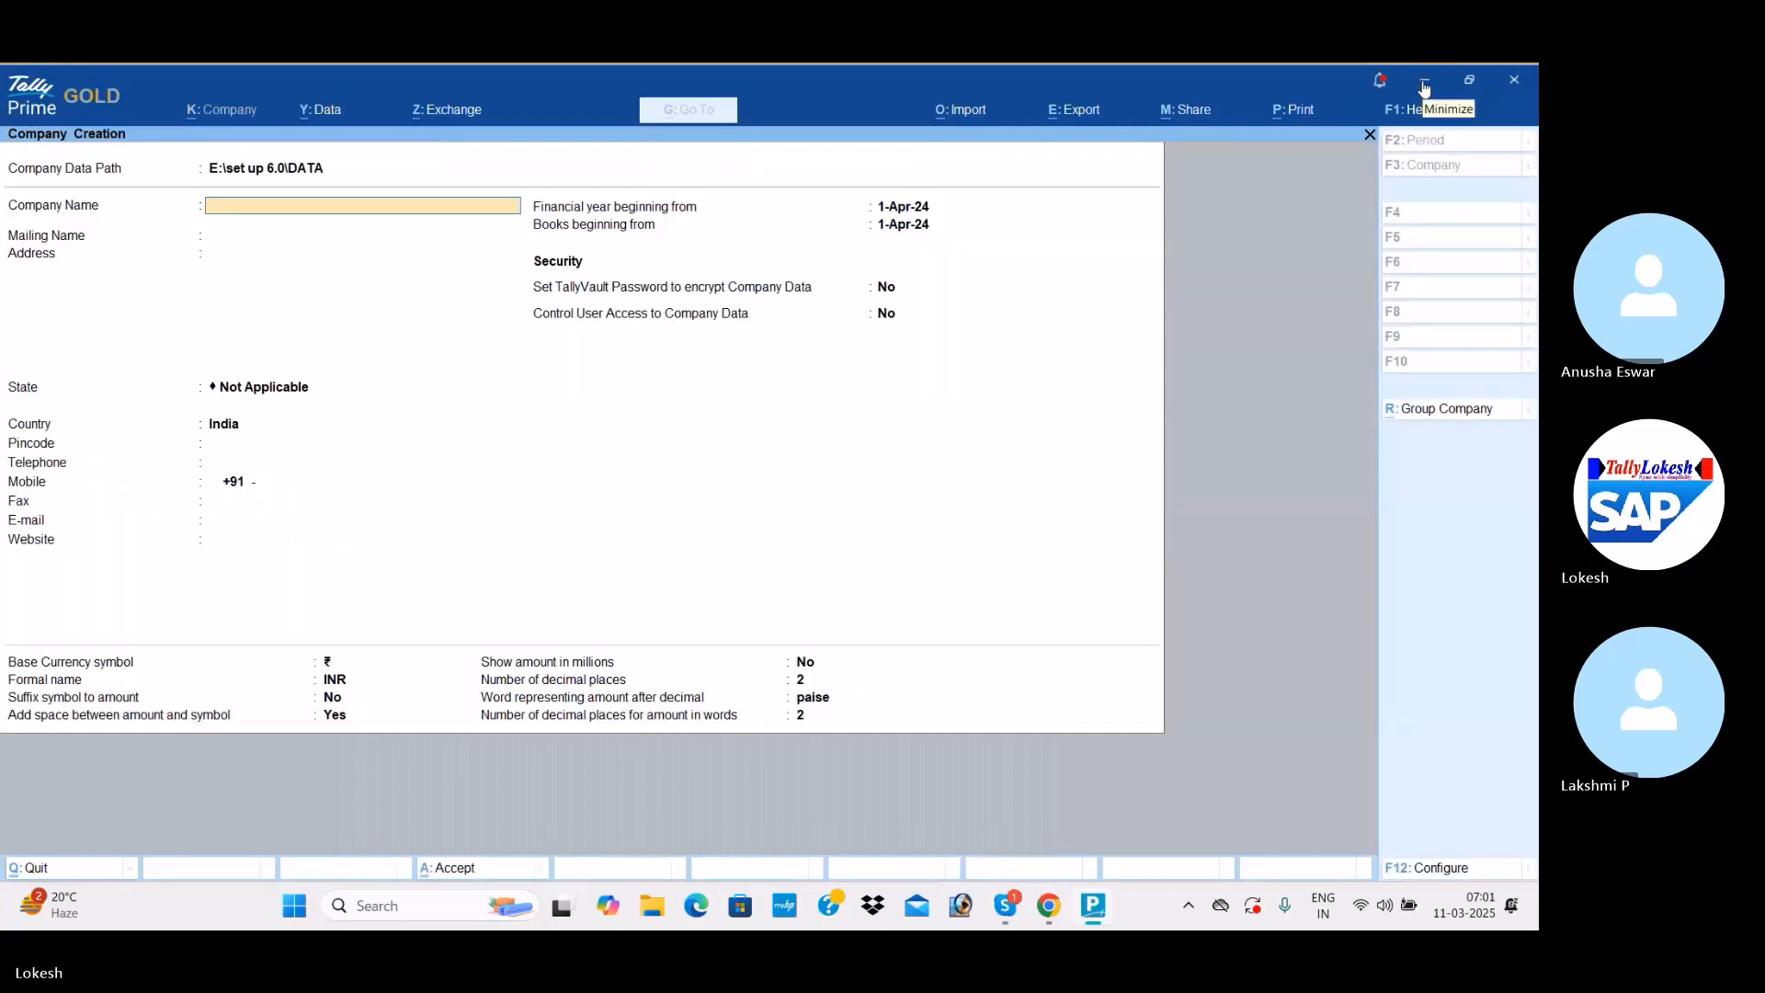
Create the company Godown Transfer March 11 with the state Andhra Pradesh and the remaining details at their defaults.
text(Godown Trans)
text(dfer)
key(BackSpace)
text(fer March 11)
key(Return)
key(Return)
key(Return)
key(Down)
key(Down)
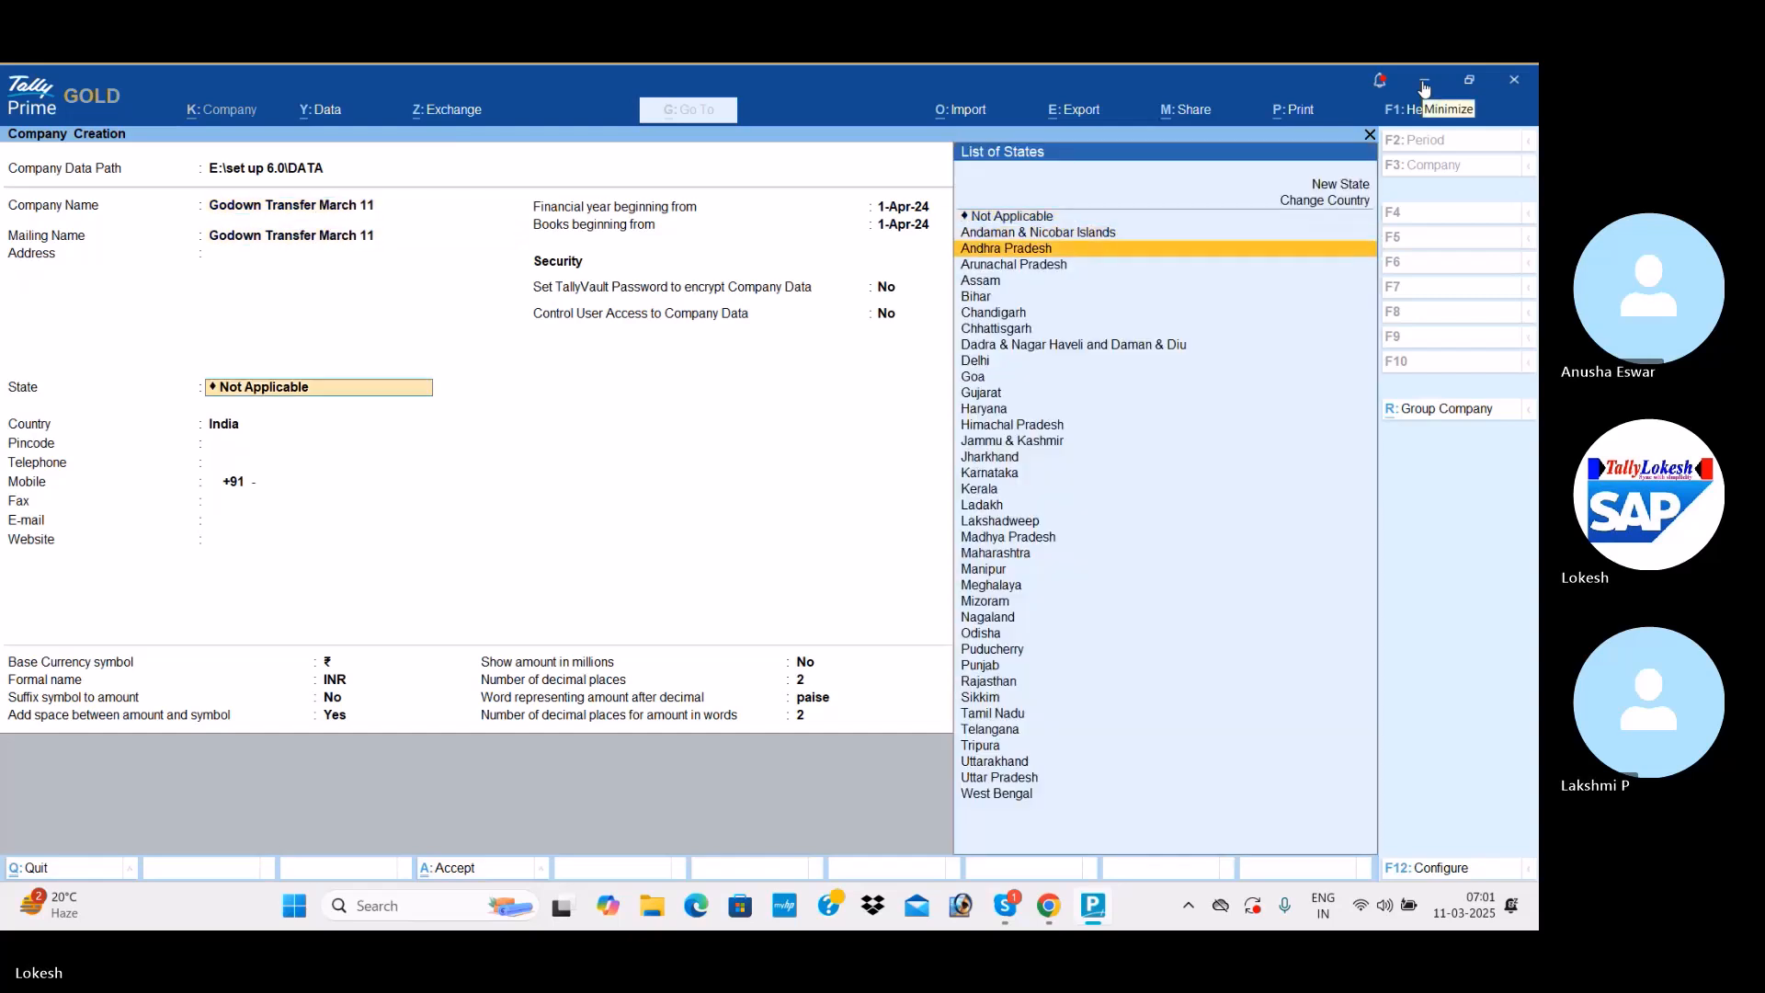
key(Return)
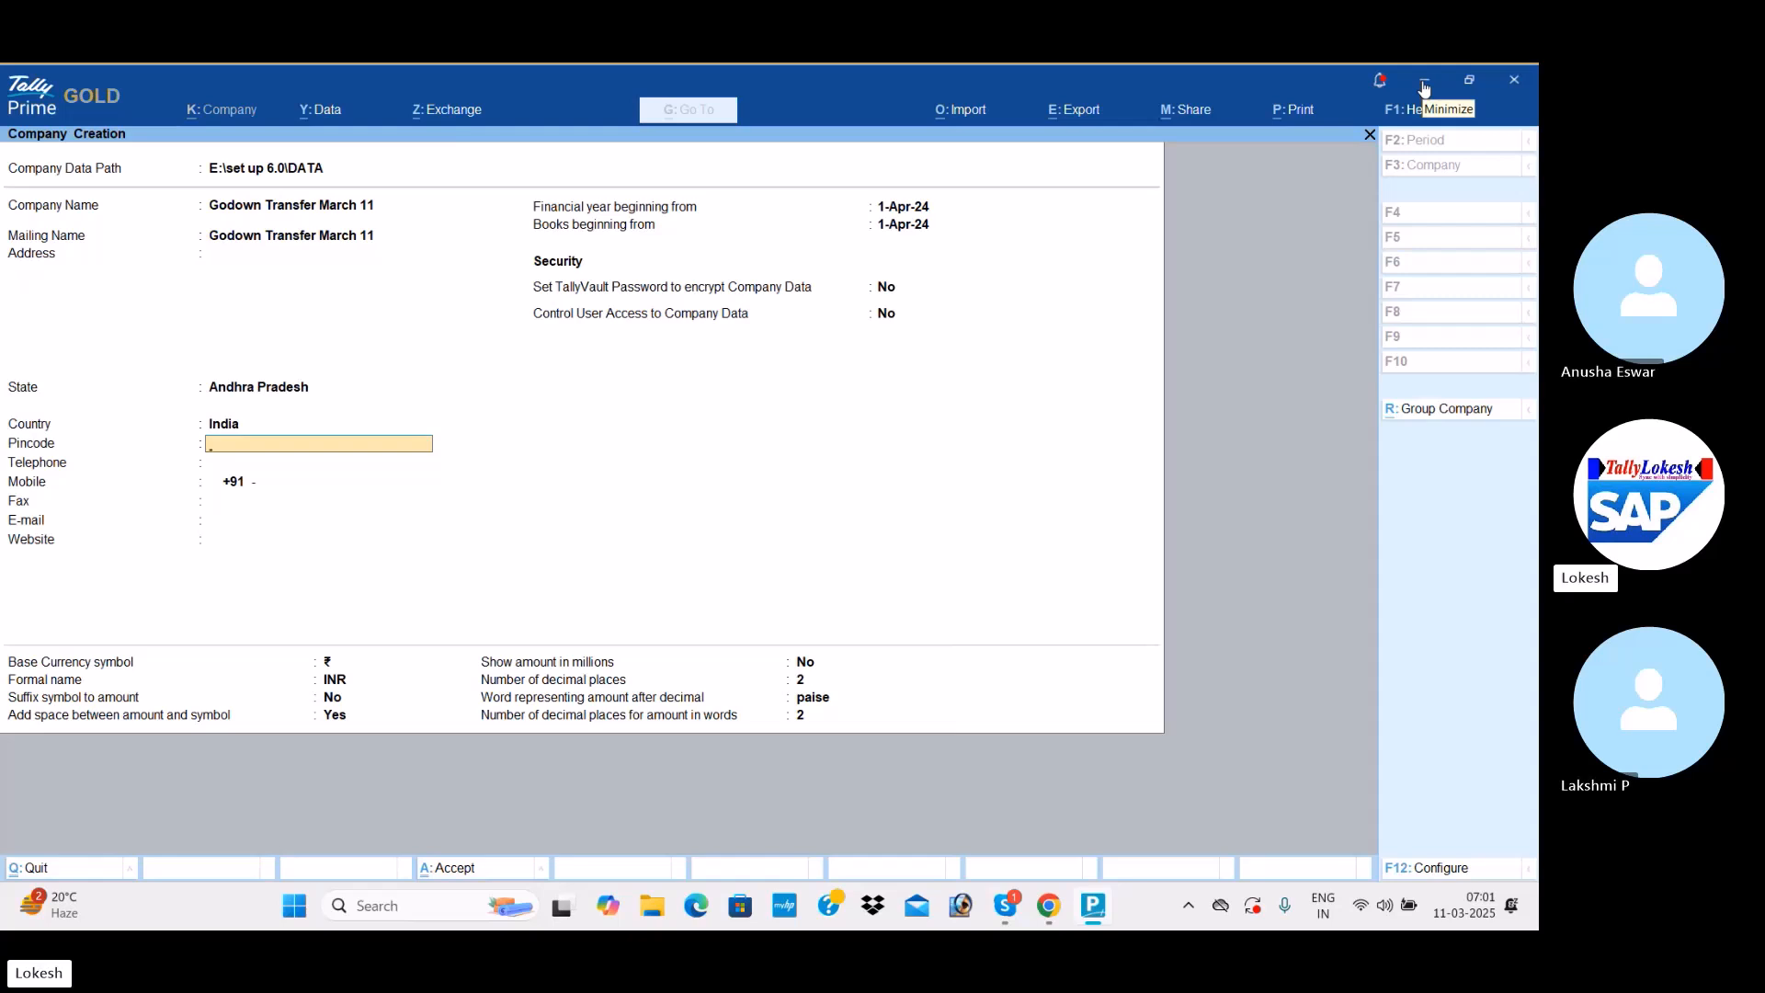
key(ctrl+a)
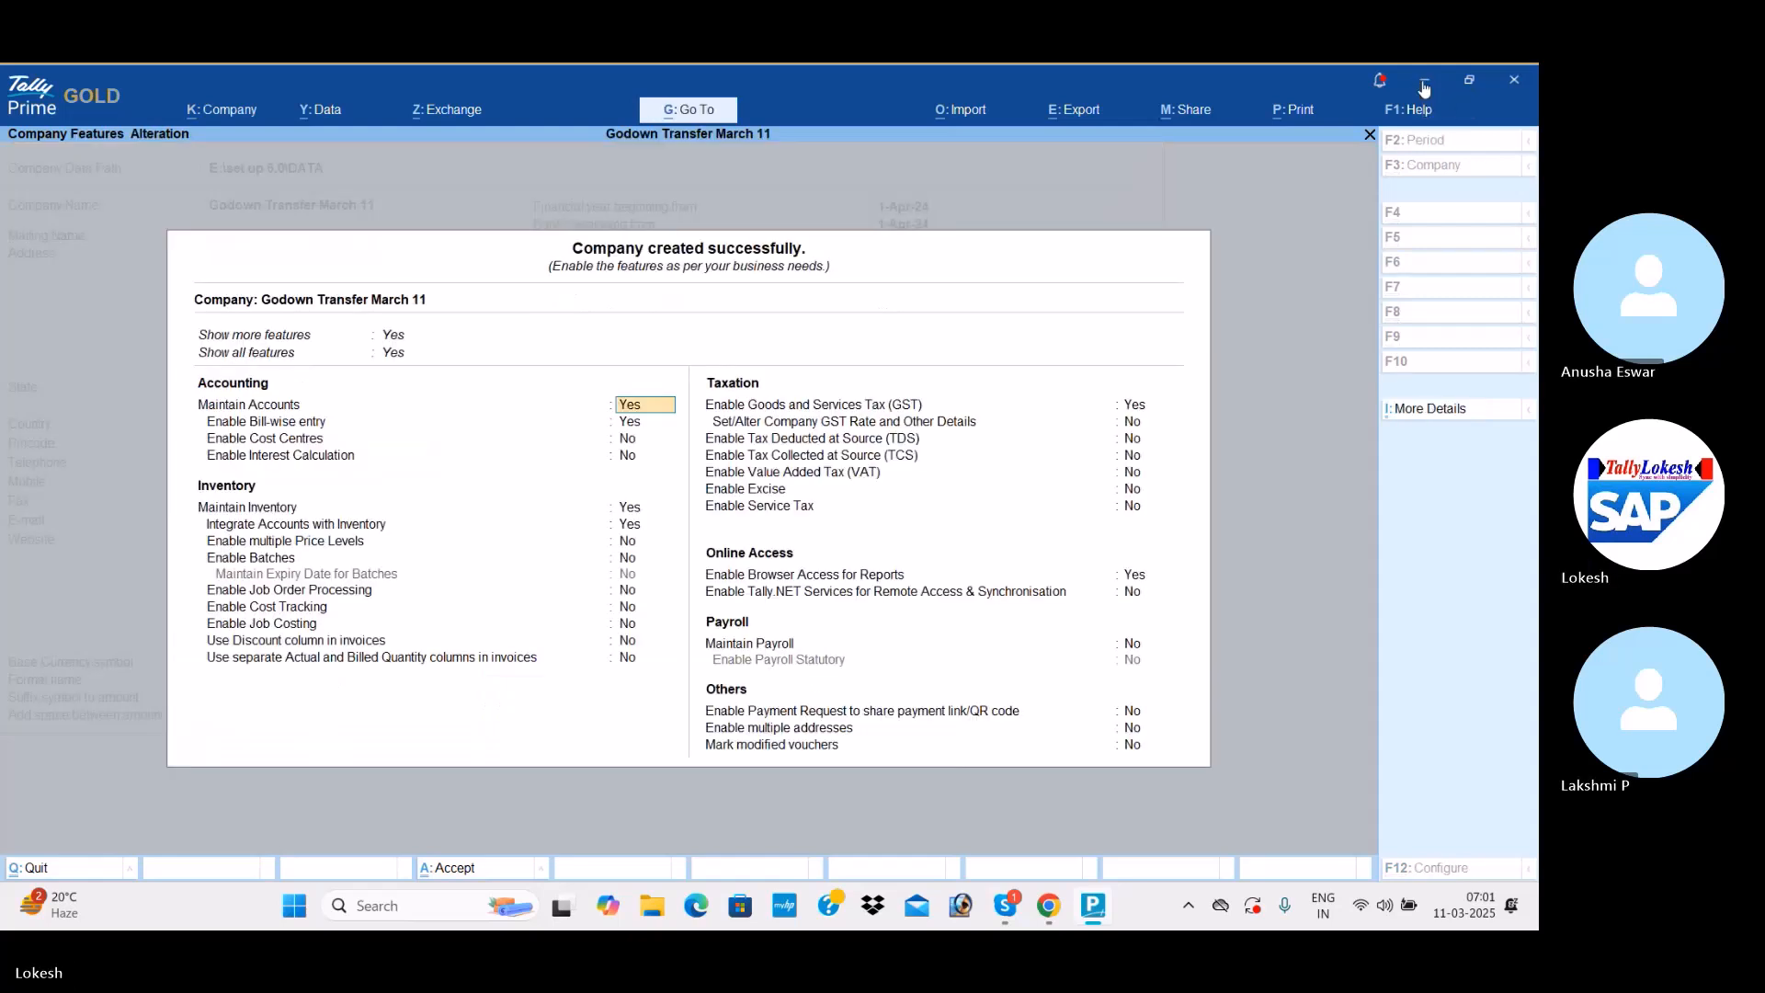
Disable bill-wise entry in the features of Godown Transfer March 11, keeping the other features, including GST, at their defaults.
key(Return)
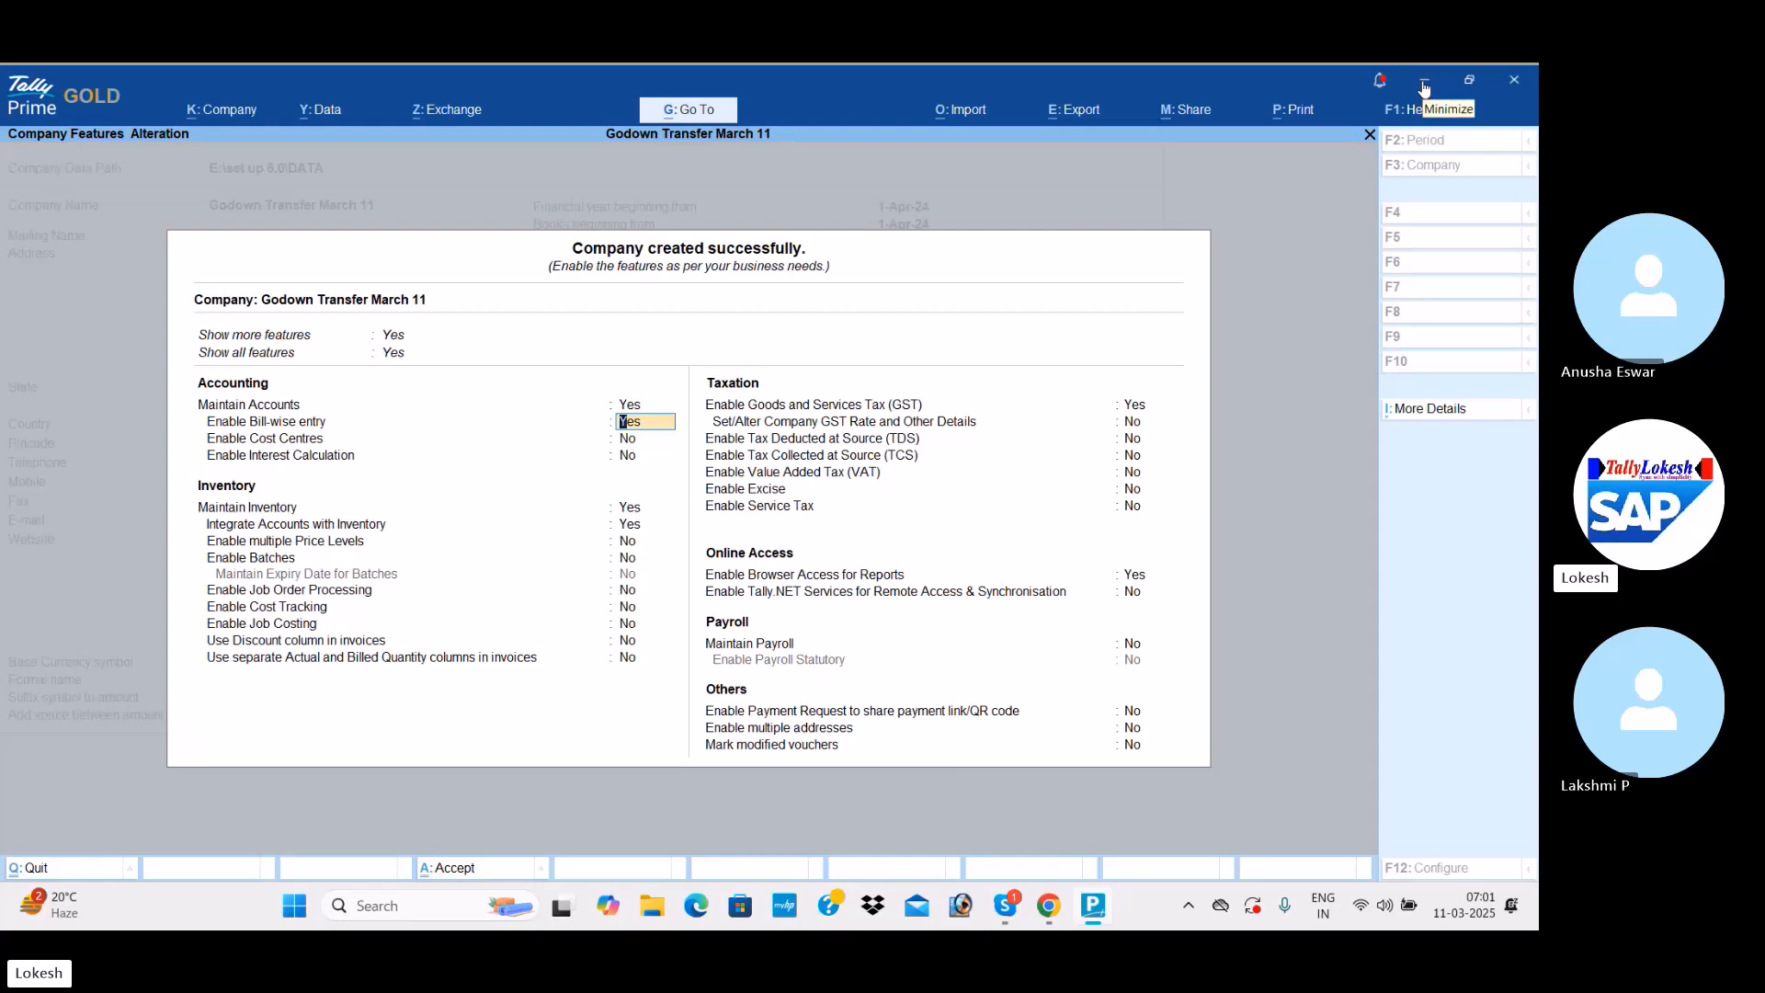
key(n)
key(Return)
key(Return)
key(Return)
key(Return)
key(Return)
key(Return)
key(Return)
key(Return)
key(Return)
key(Return)
key(Return)
key(Return)
Set the company's GSTIN/UIN to 37 with monthly GSTR-1 periodicity, and save the GST details and company features.
key(Return)
key(Return)
key(Return)
key(Return)
text(37)
key(Return)
key(Return)
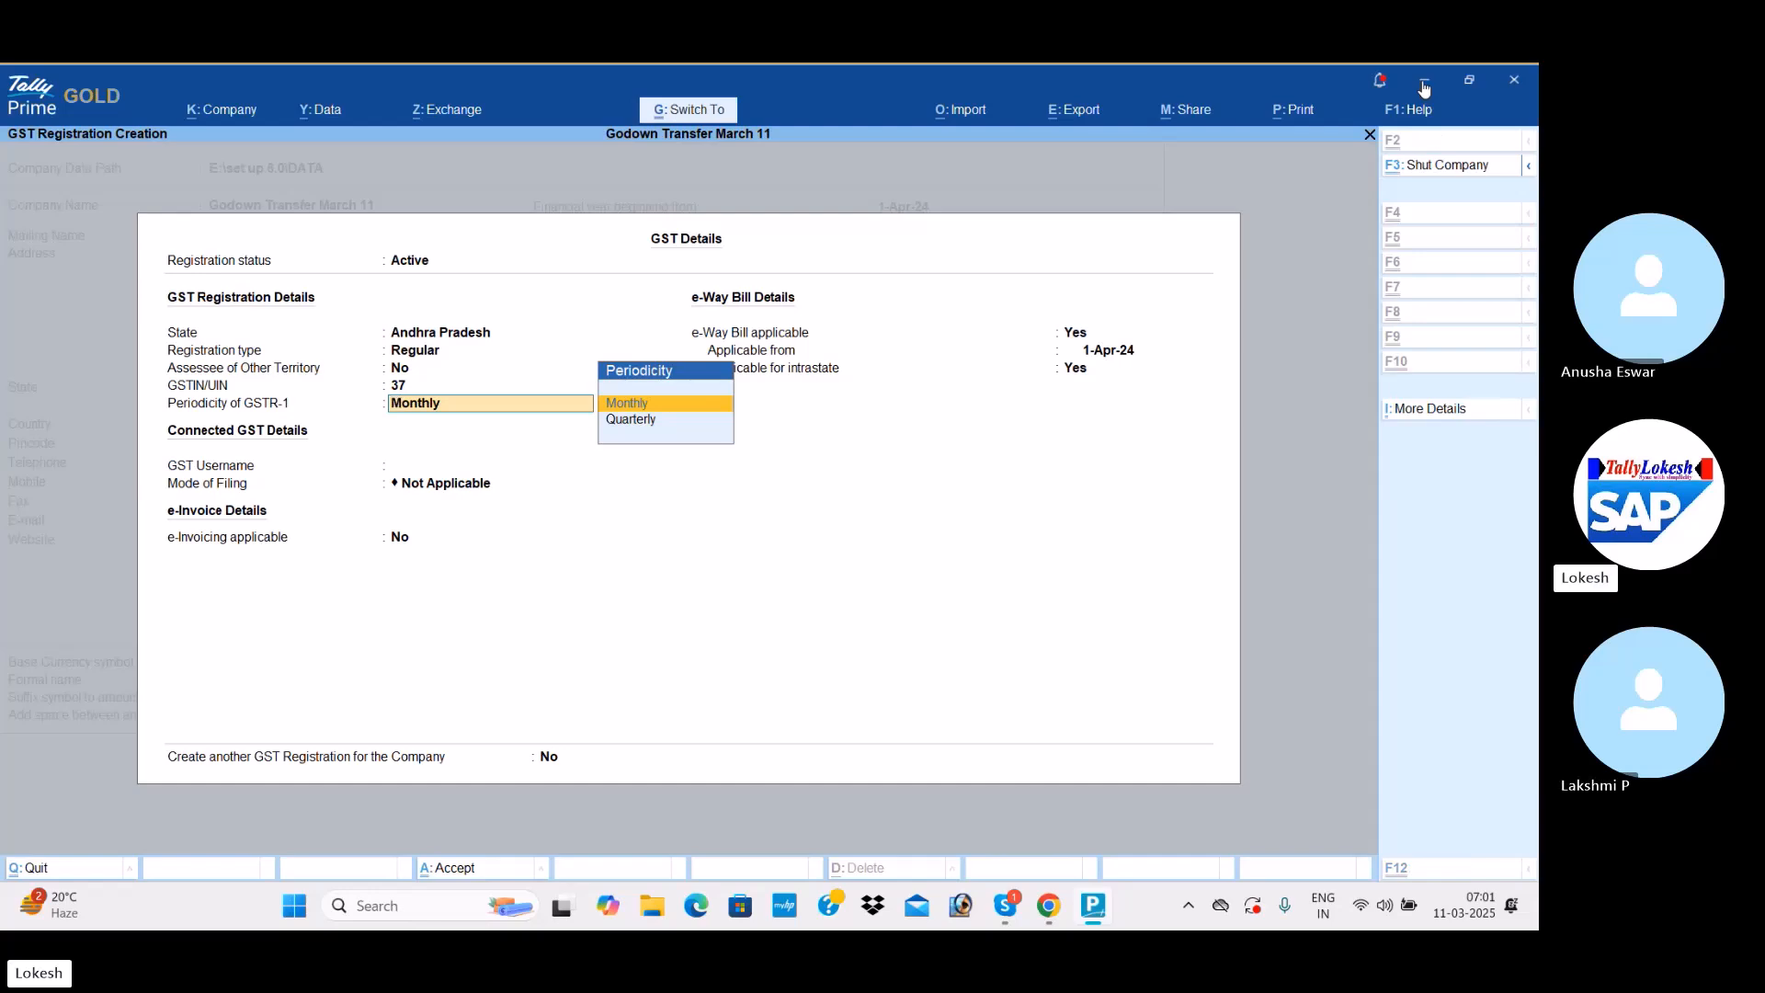
key(ctrl+a)
key(ctrl+a)
Create the ledger Capital under the group Capital Account.
key(Return)
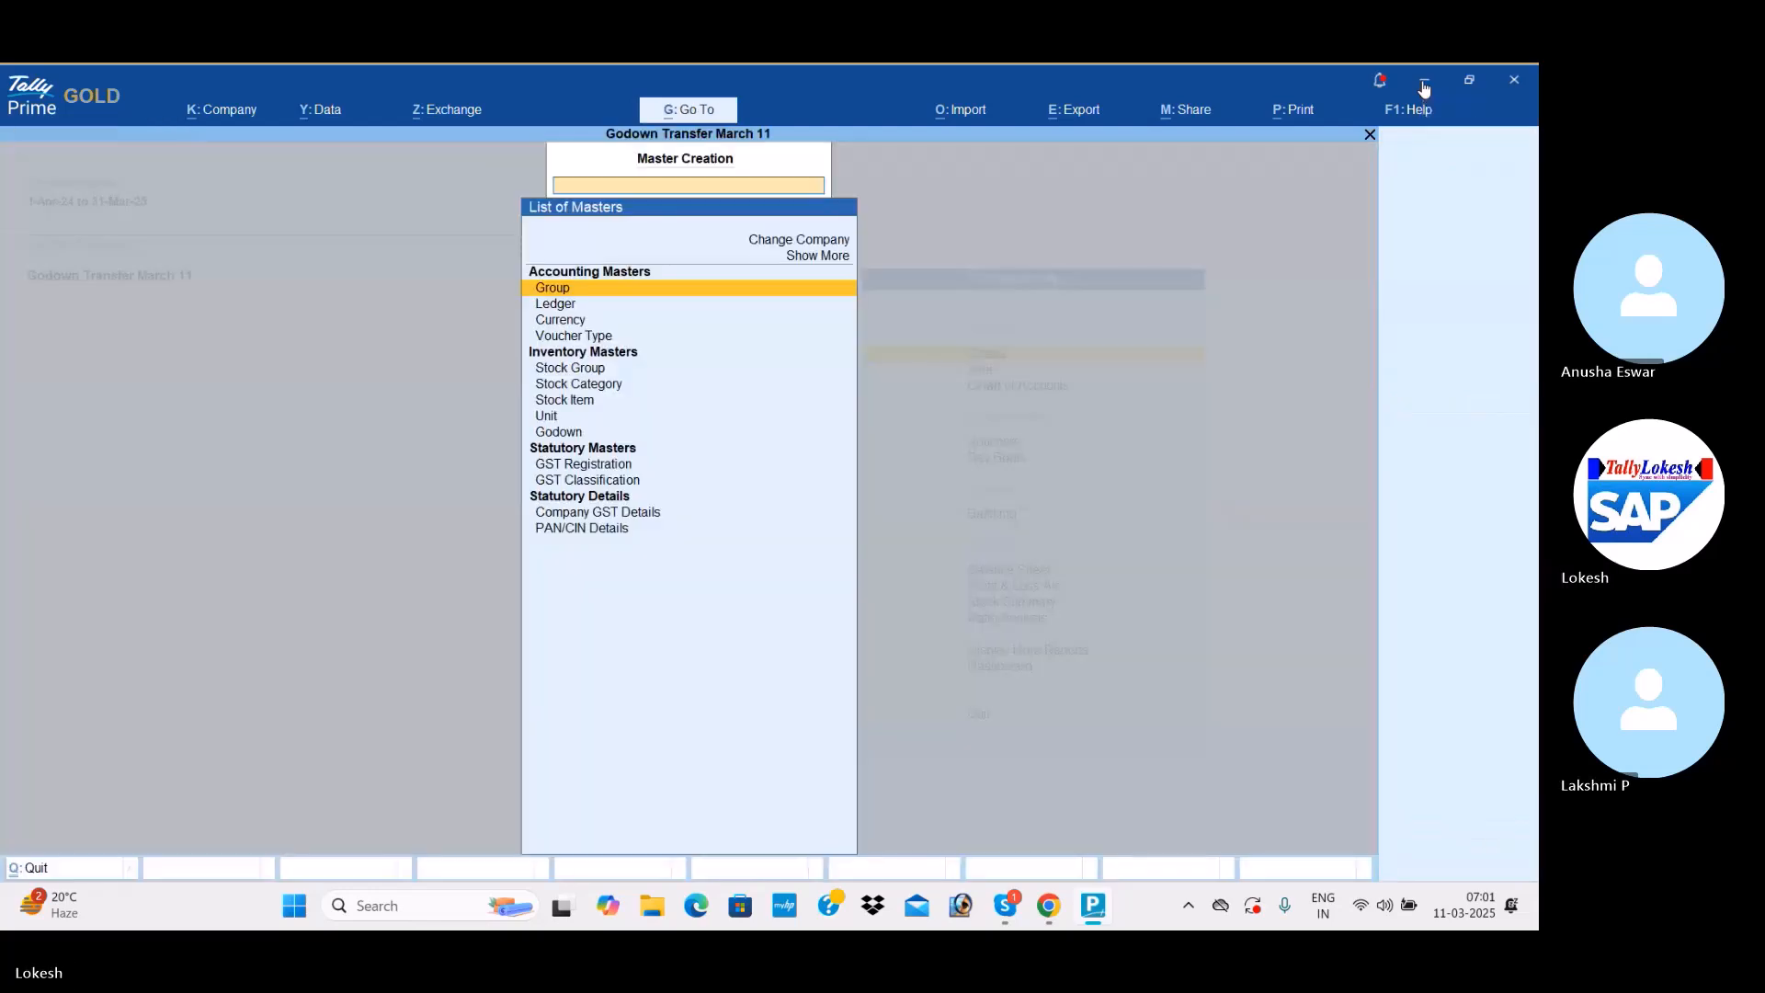
key(Return)
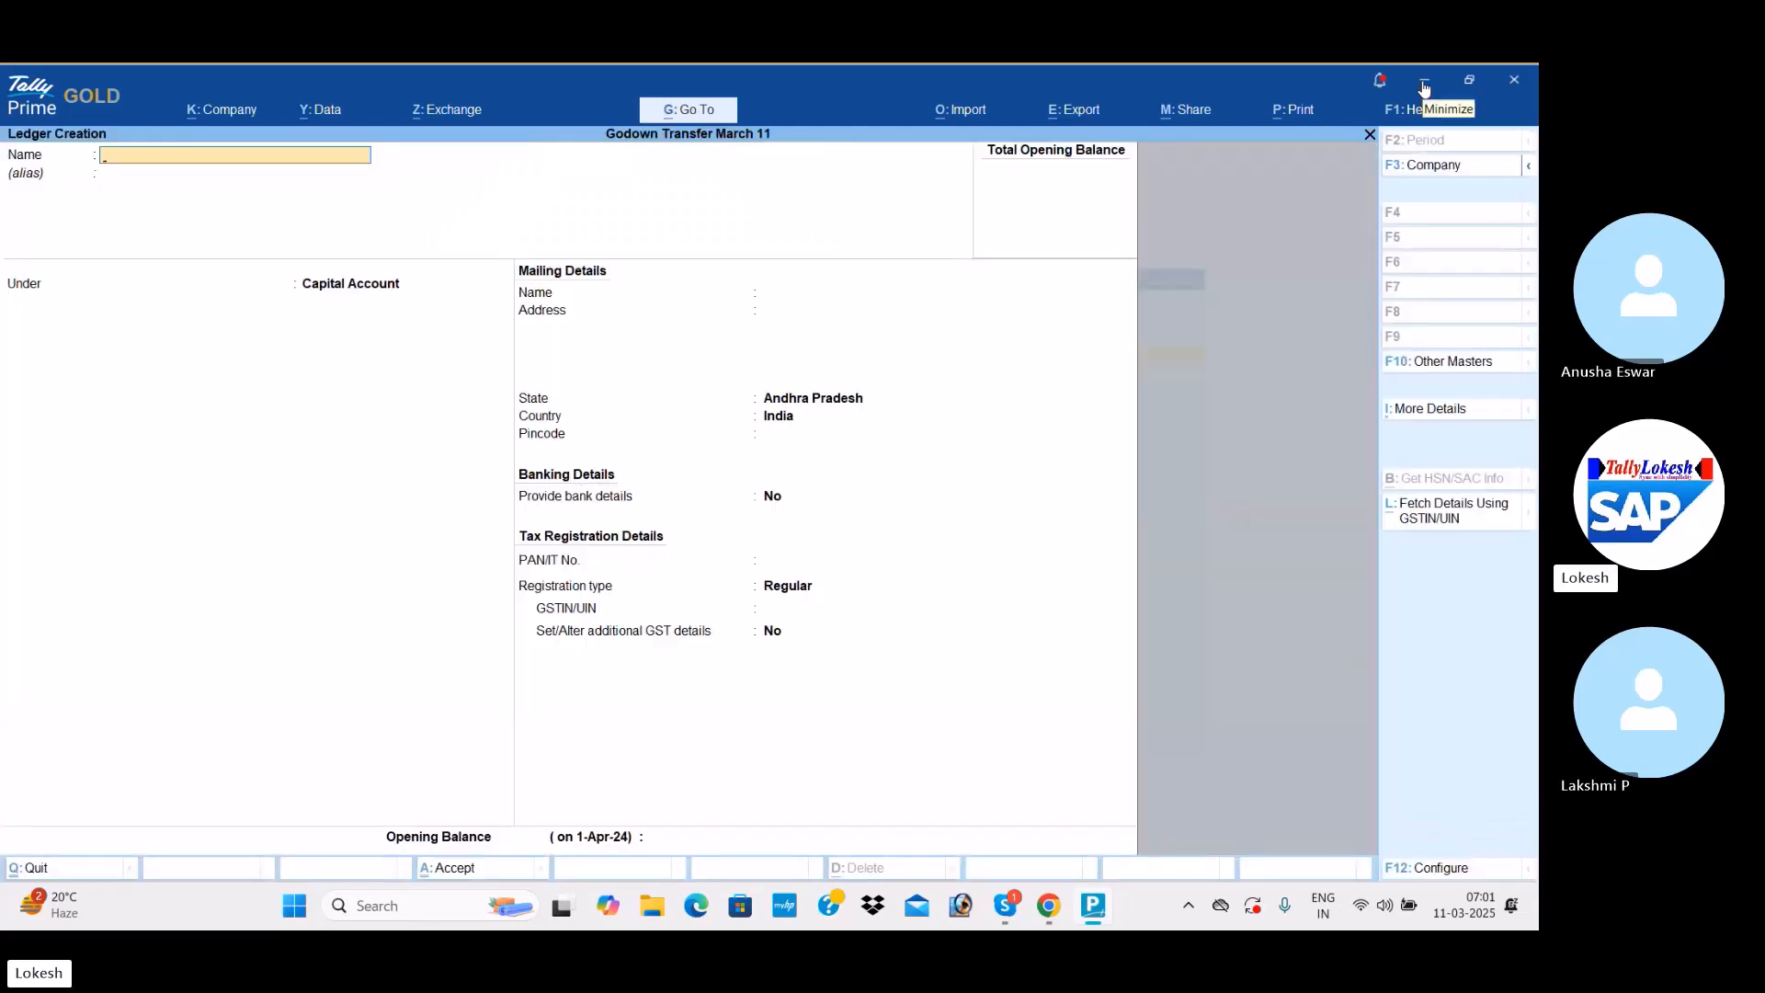
text(Capital)
key(Return)
key(Return)
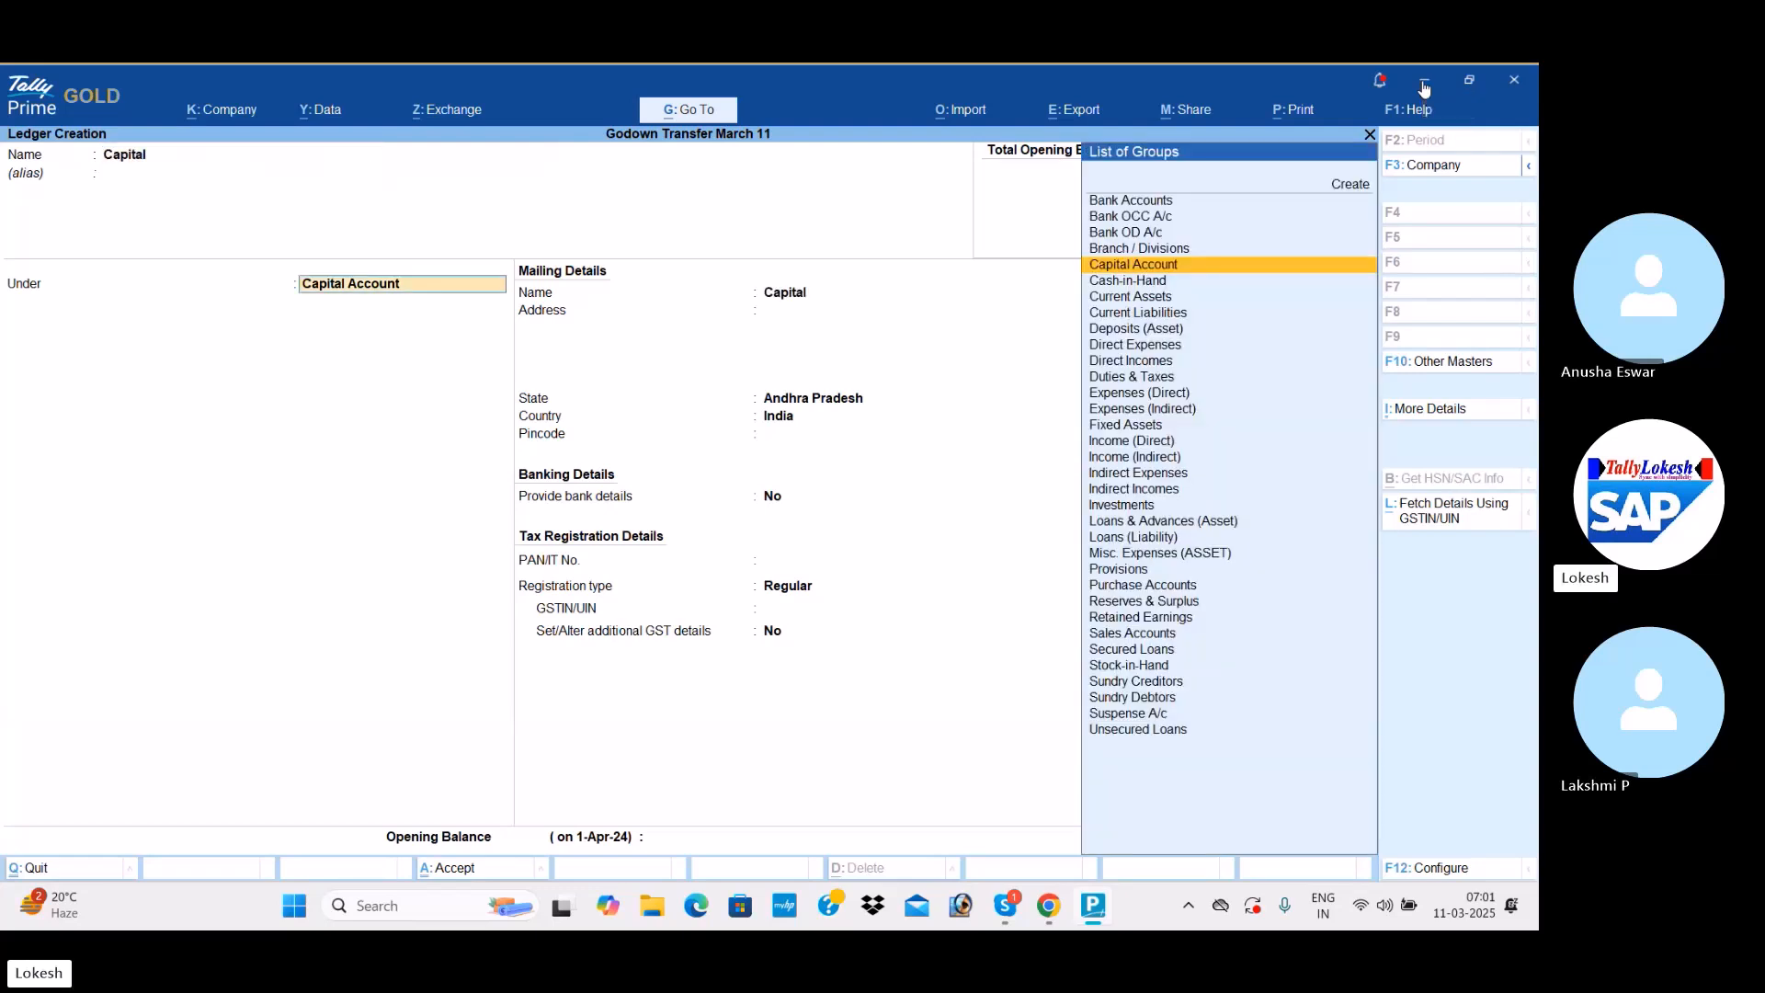
key(ctrl+a)
Create the ledger Purchase under Purchase Accounts with Goods as the type of supply.
text(Purchase)
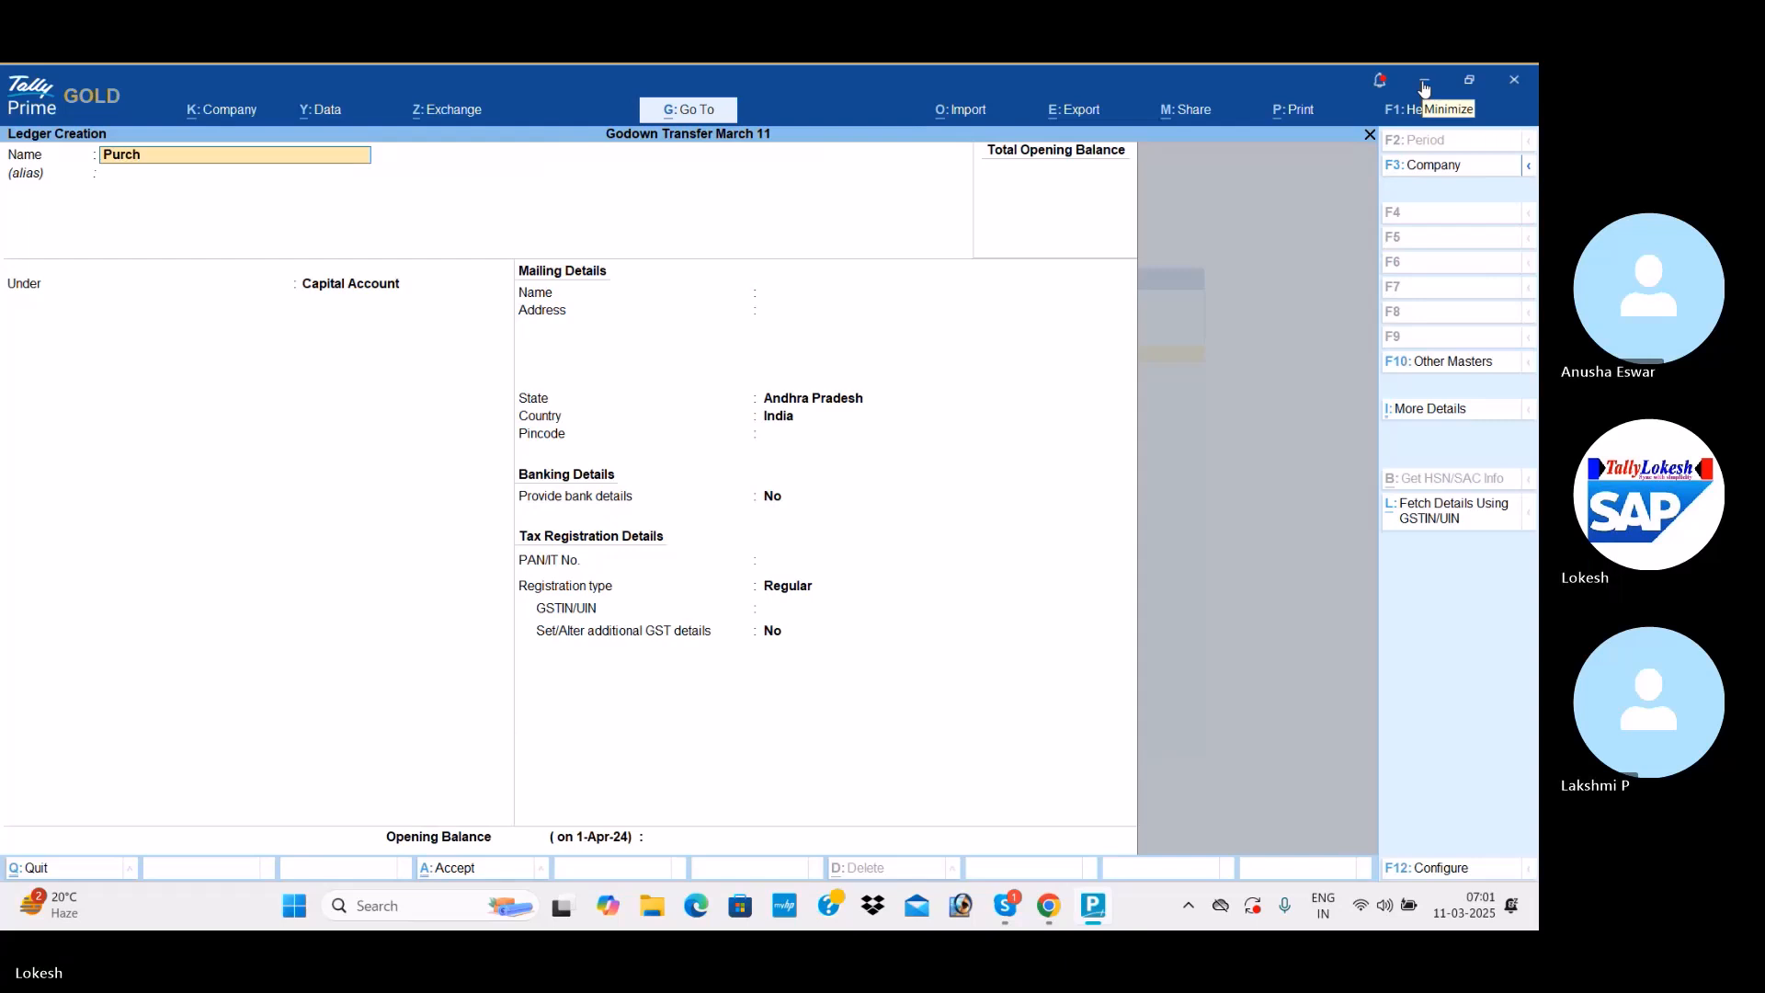
key(Return)
key(Return)
text(Pu)
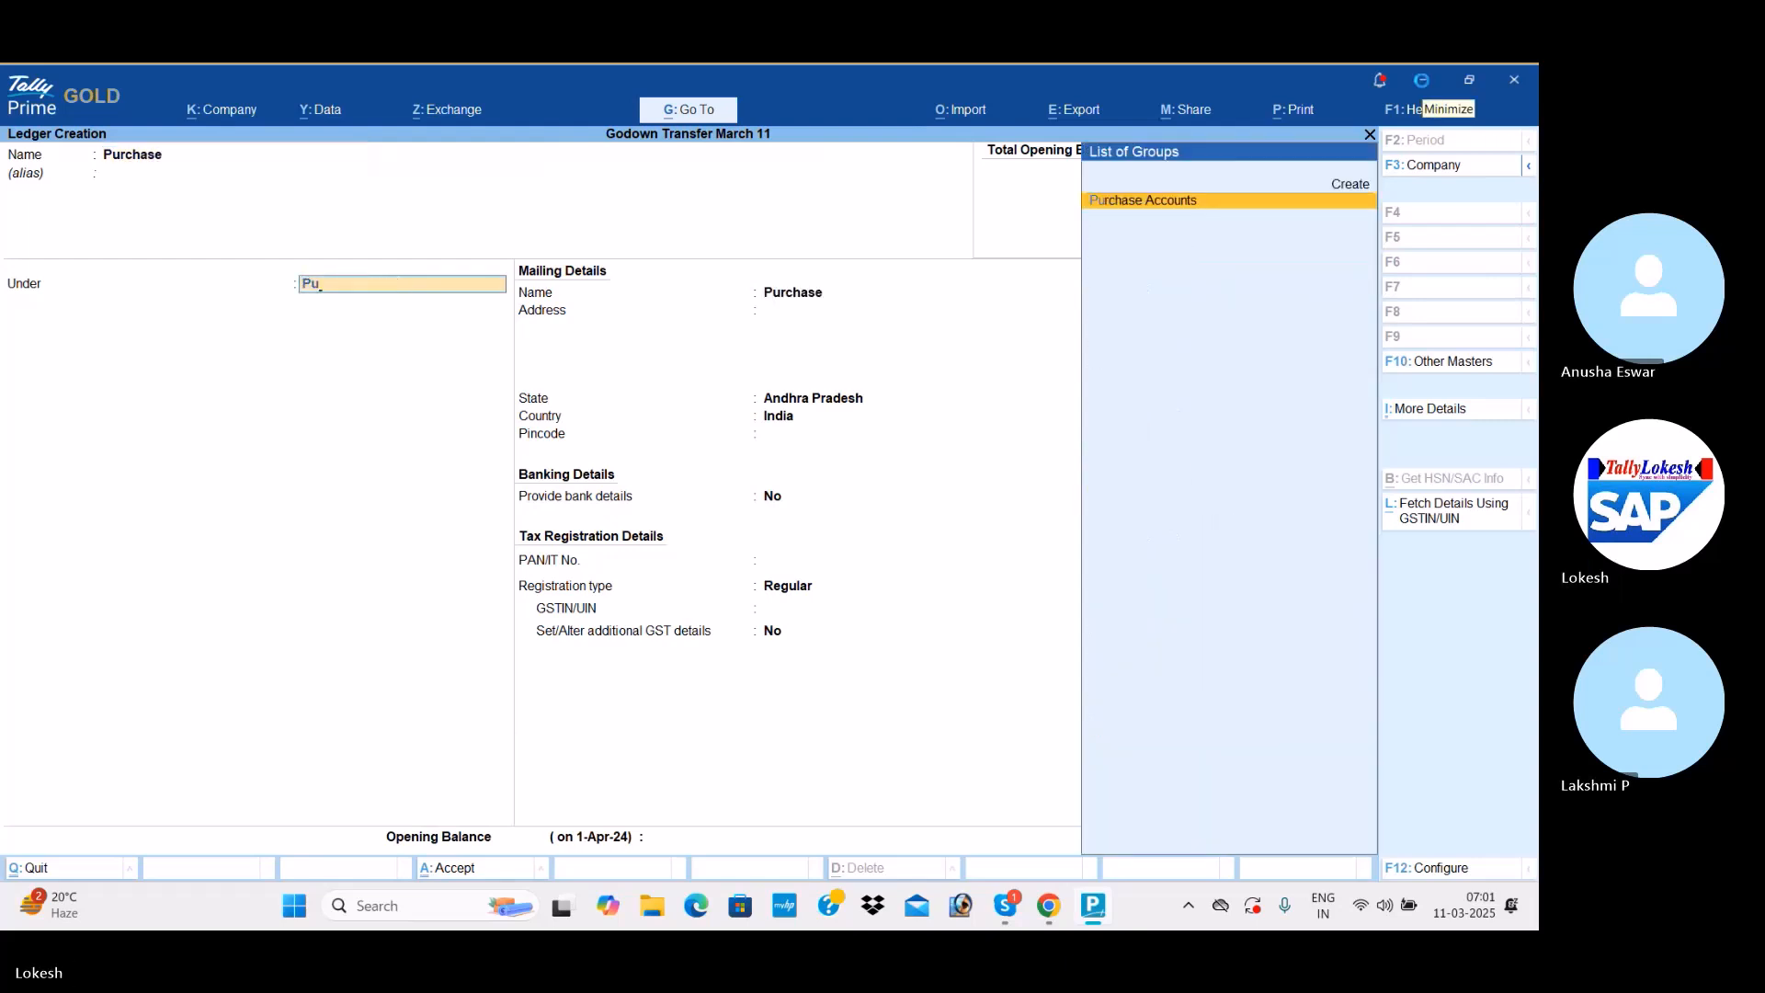
key(Return)
key(Return)
key(Return)
key(Return)
key(Return)
key(Return)
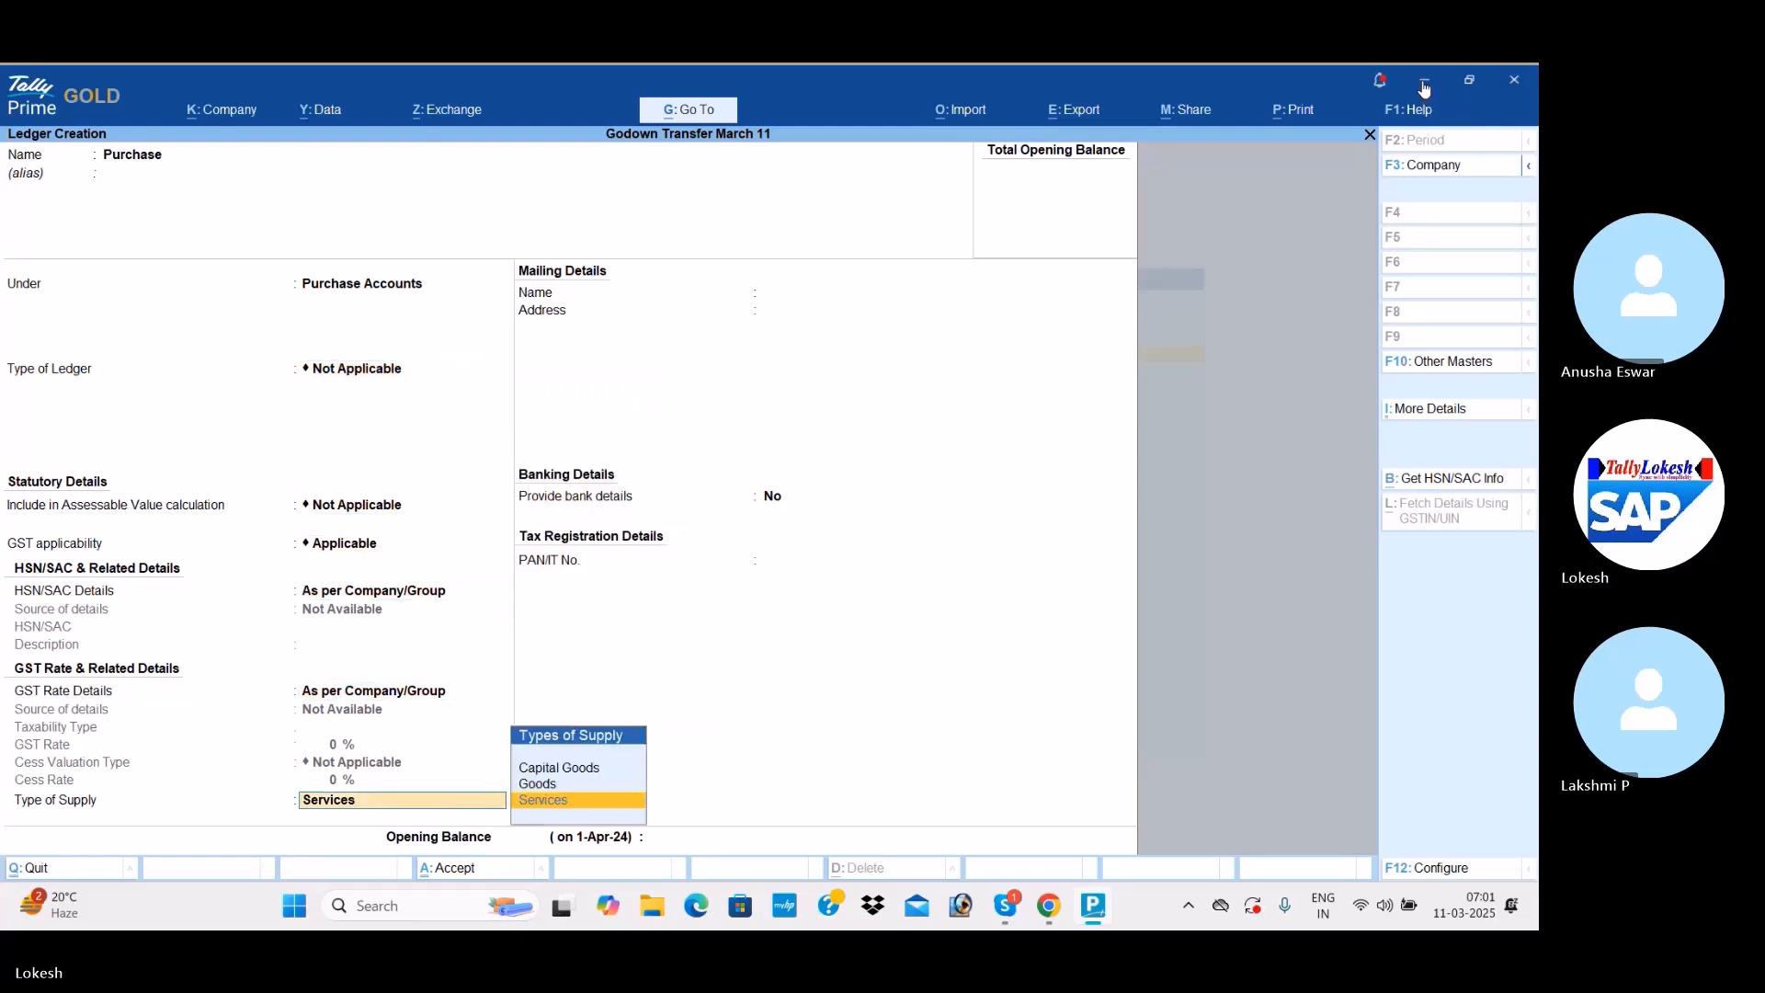
key(Up)
key(Return)
key(Return)
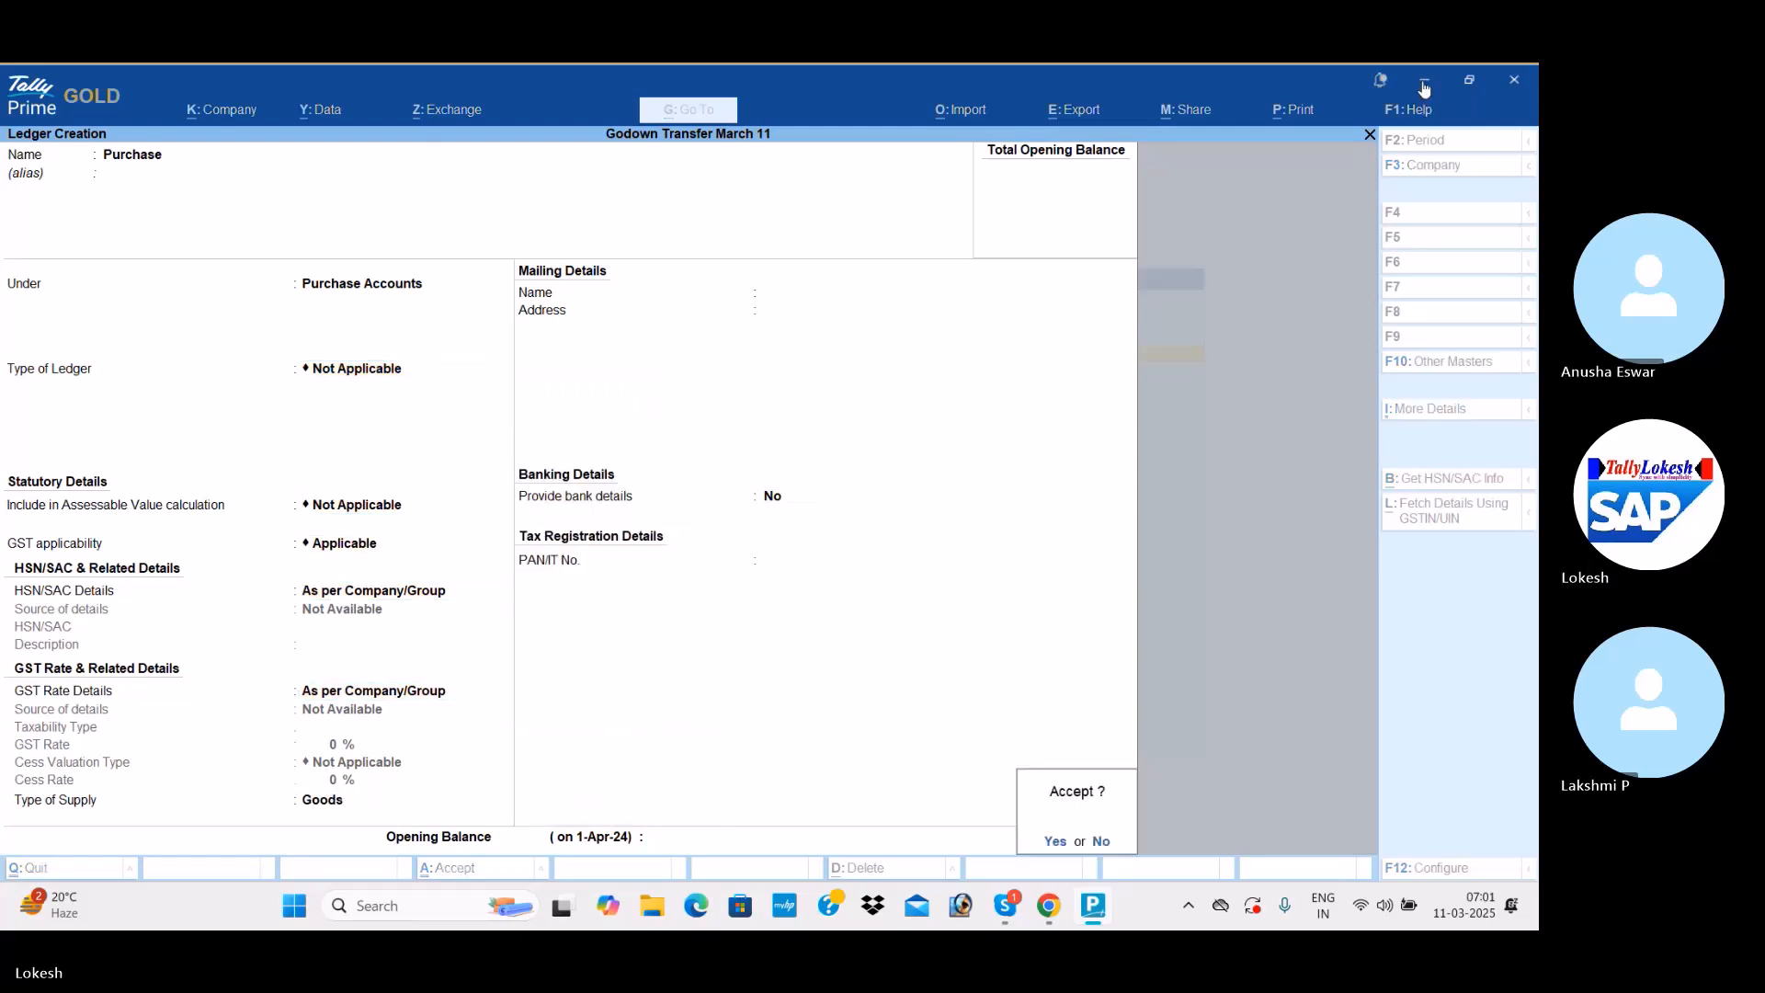
key(Return)
text(Suni)
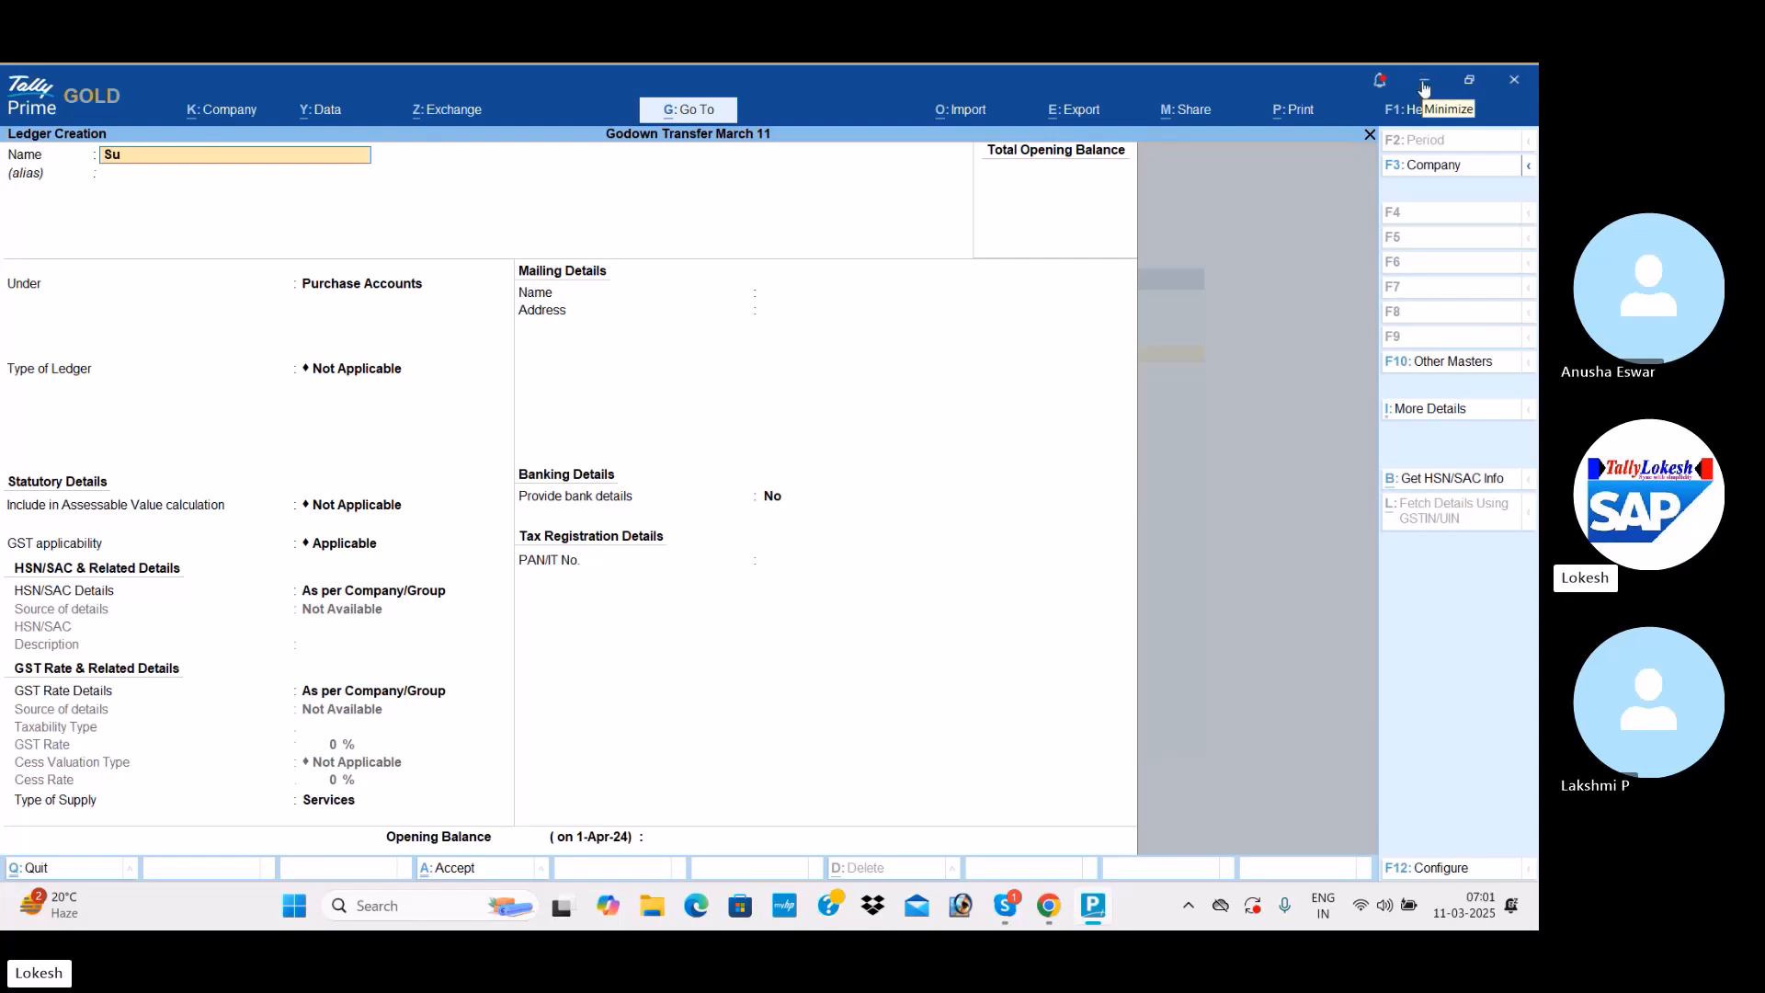
key(BackSpace)
key(BackSpace)
key(BackSpace)
key(BackSpace)
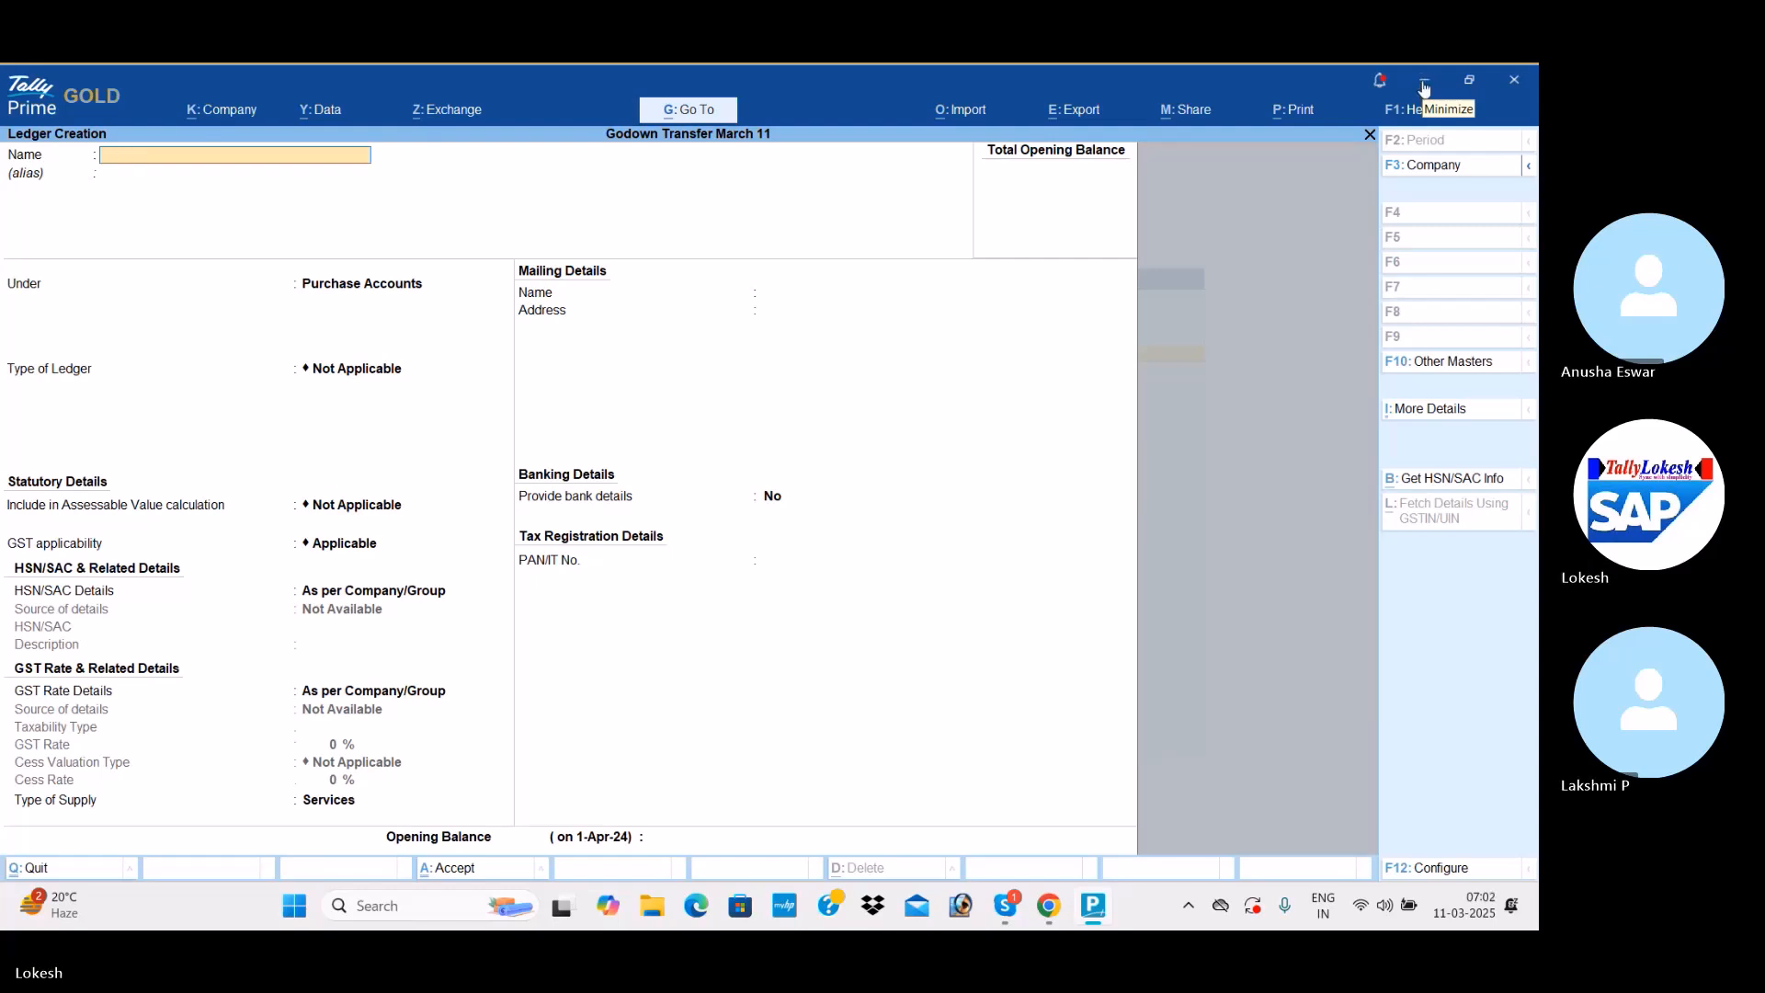
Create the supplier ledger Uni Soft Computers under Sundry Creditors with GSTIN/UIN 27.
text(Uni Soft Computers)
key(Return)
text(Sun)
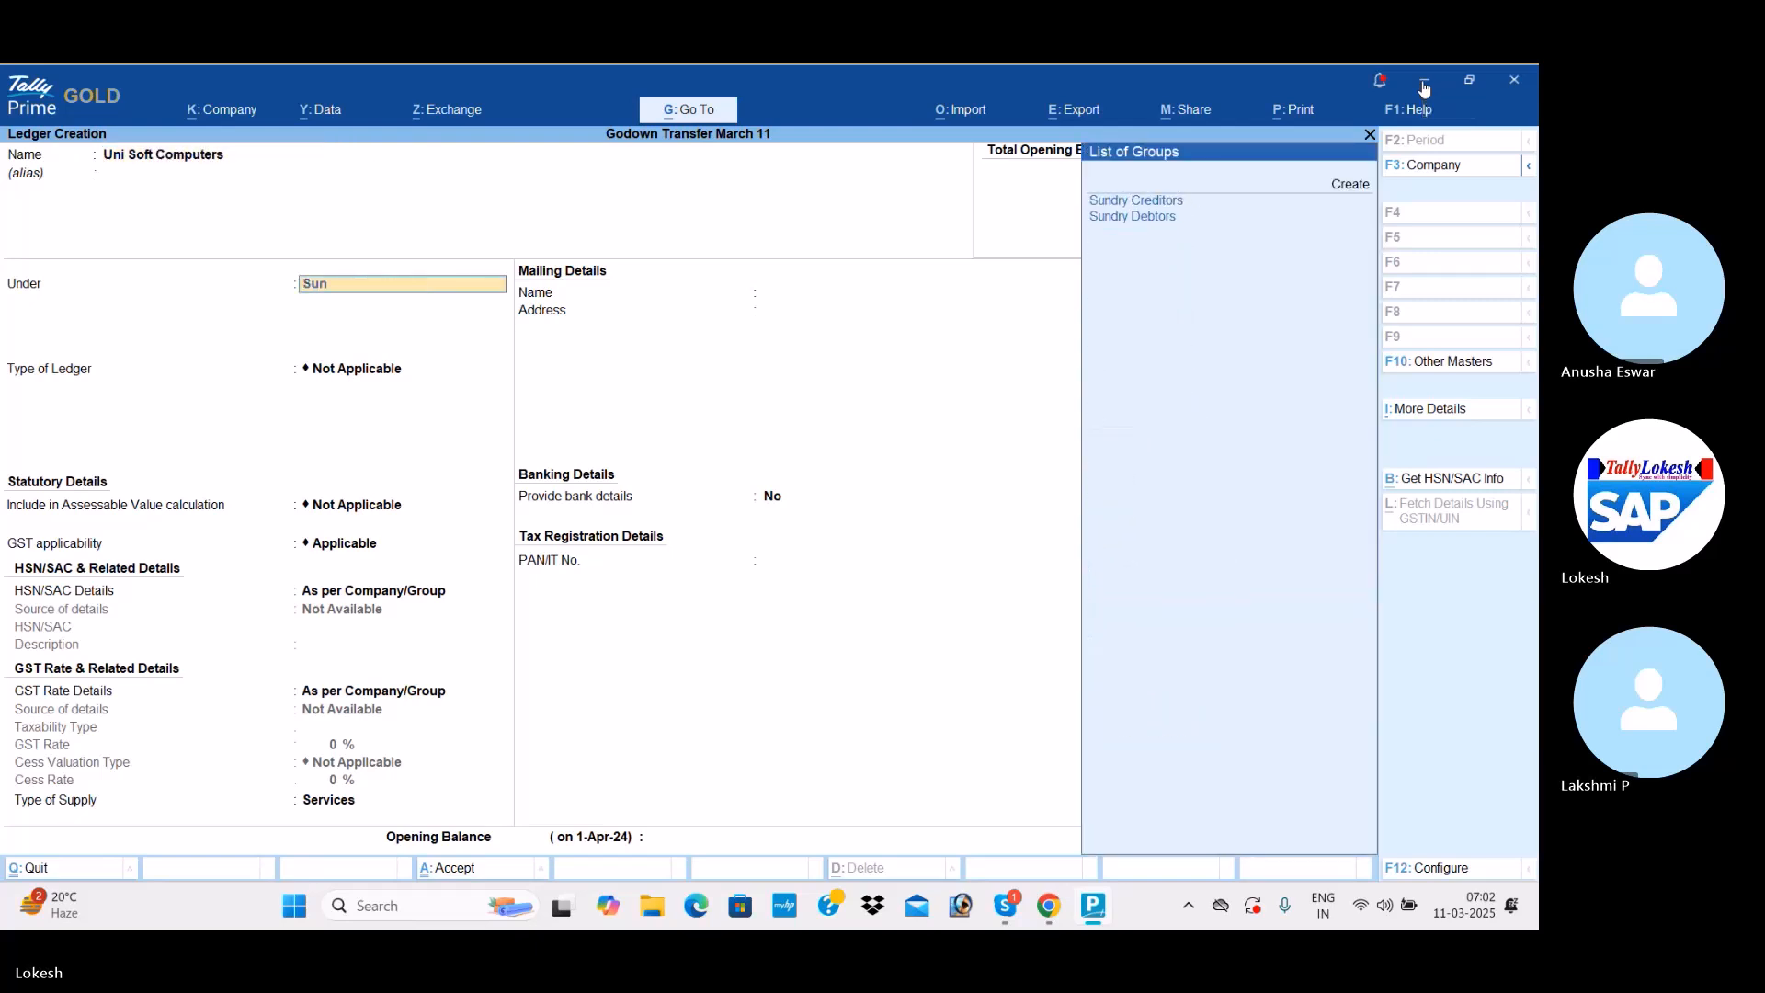
key(Return)
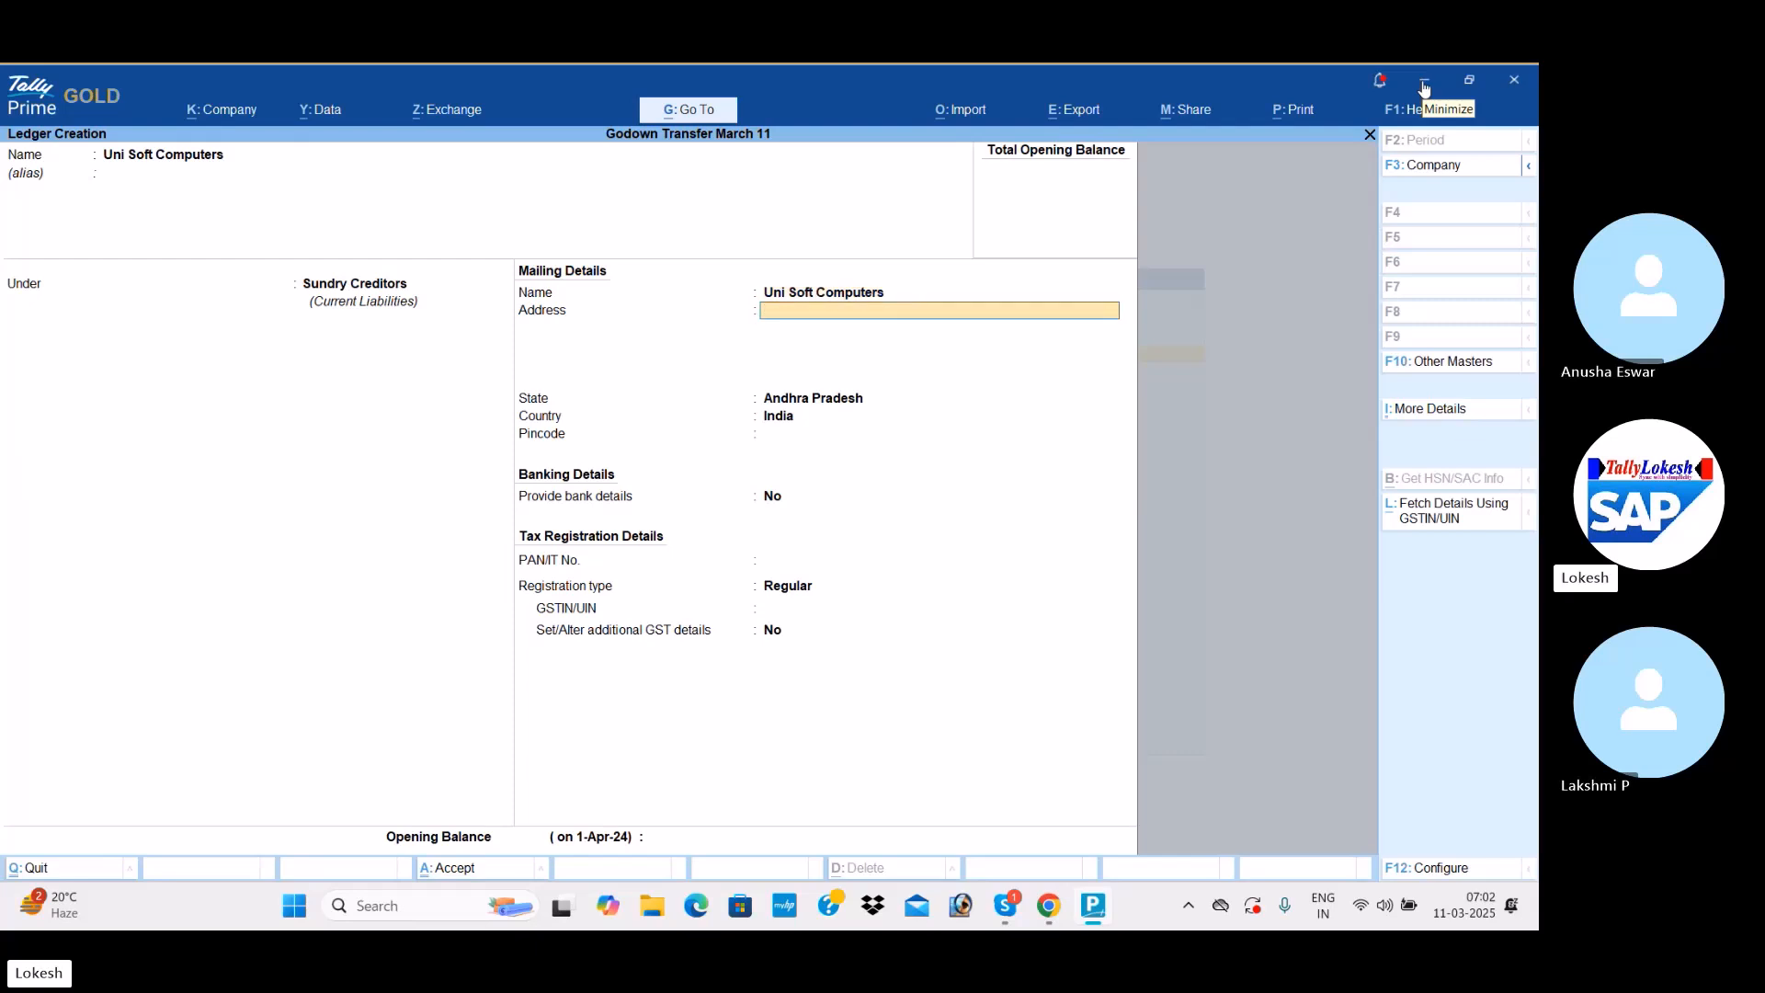
key(Return)
key(Return)
key(Return)
key(Return)
key(Return)
key(Return)
key(Return)
text(27)
key(Return)
key(Return)
key(Return)
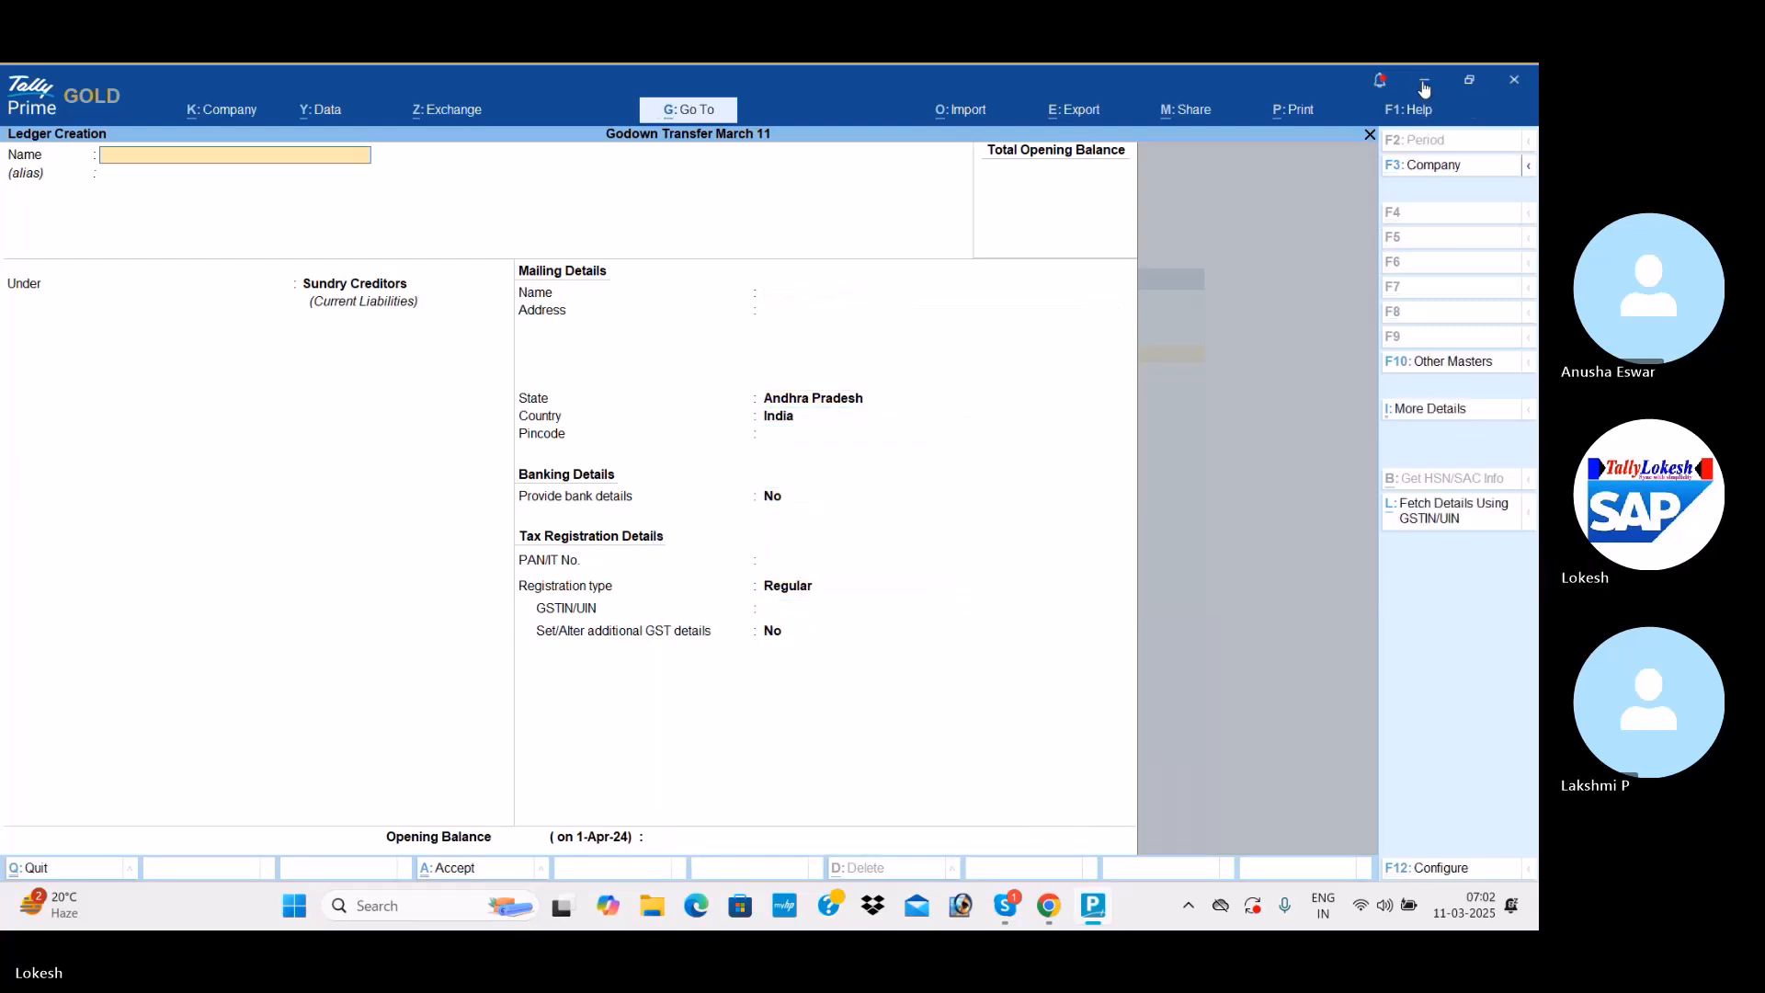
Create the ledger Furniture under Fixed Assets, keeping its statutory details at their defaults.
text(F)
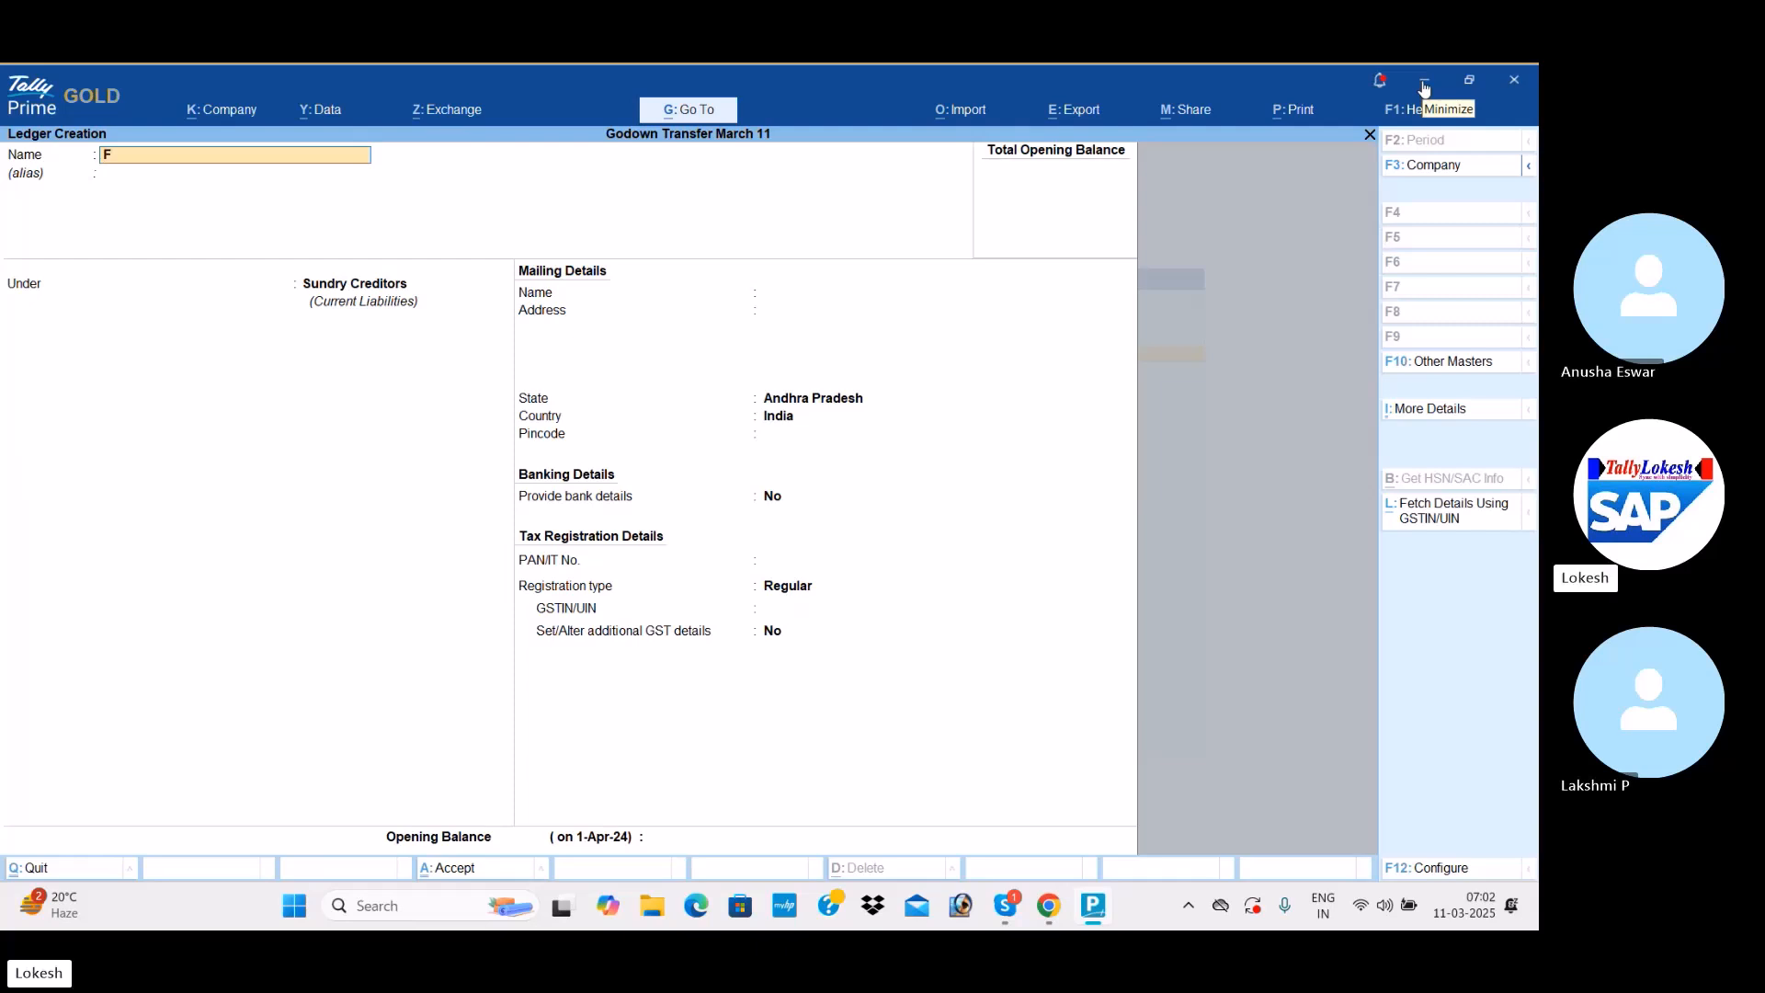
text(urniture)
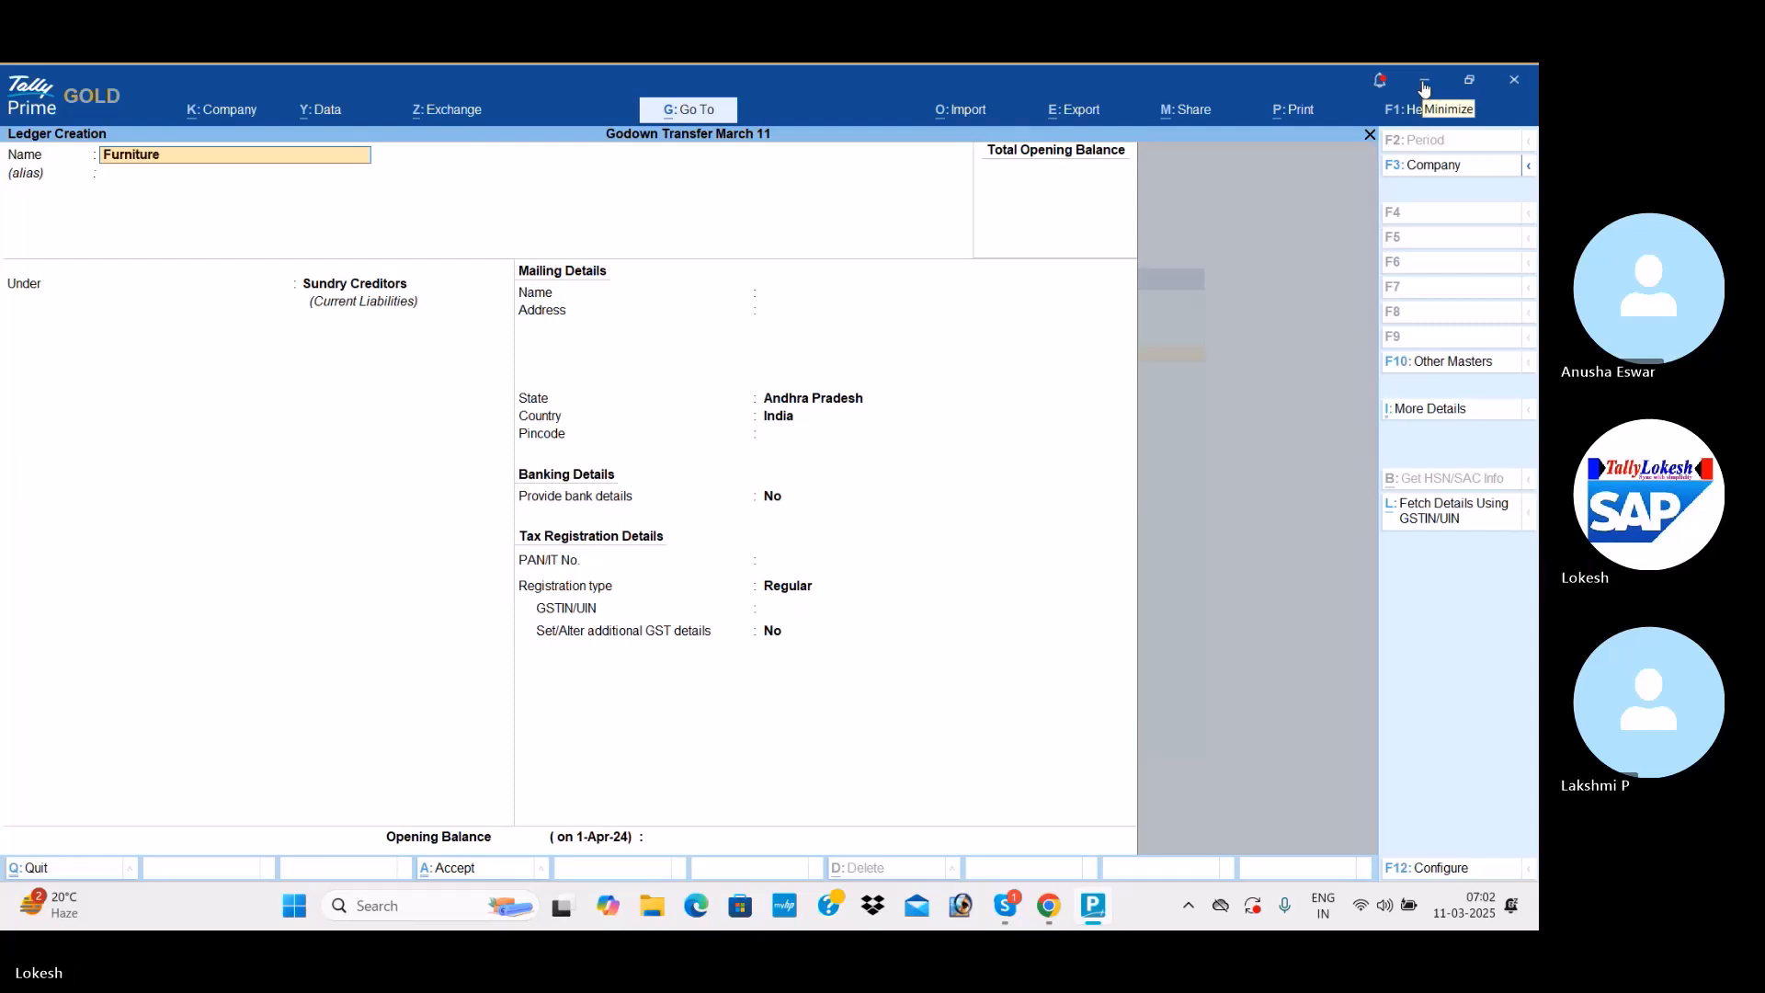
key(Return)
text(F)
key(Return)
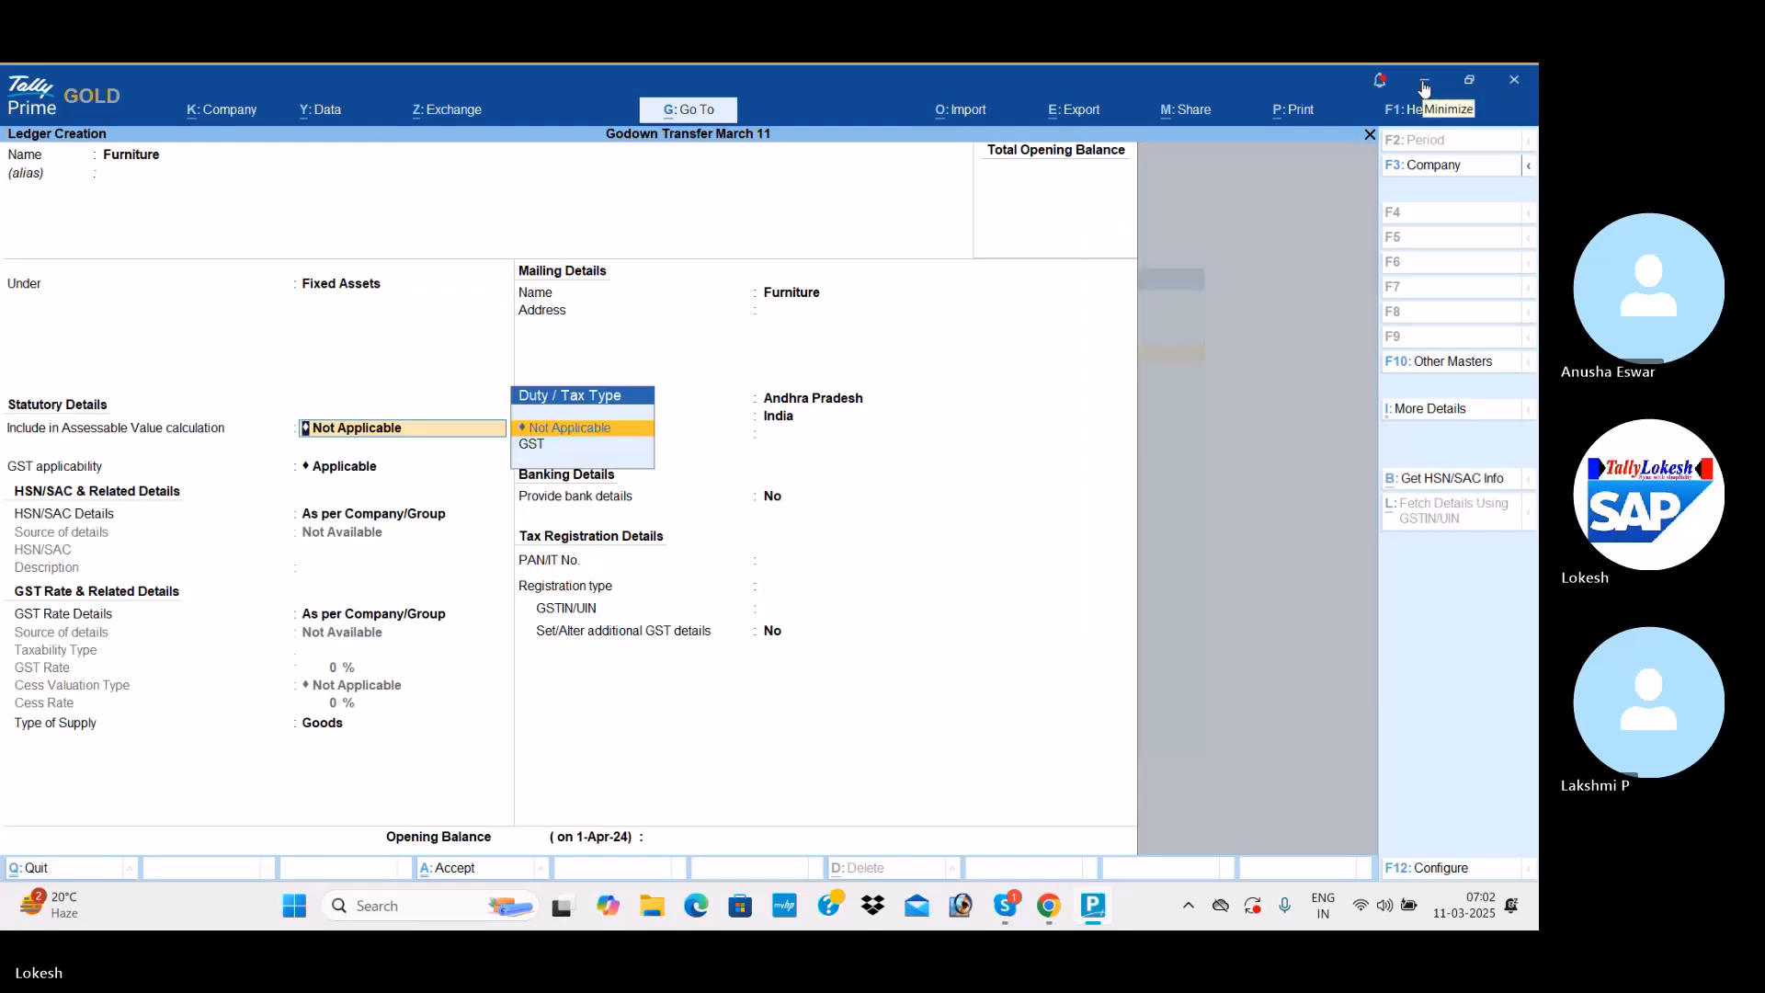
key(ctrl+a)
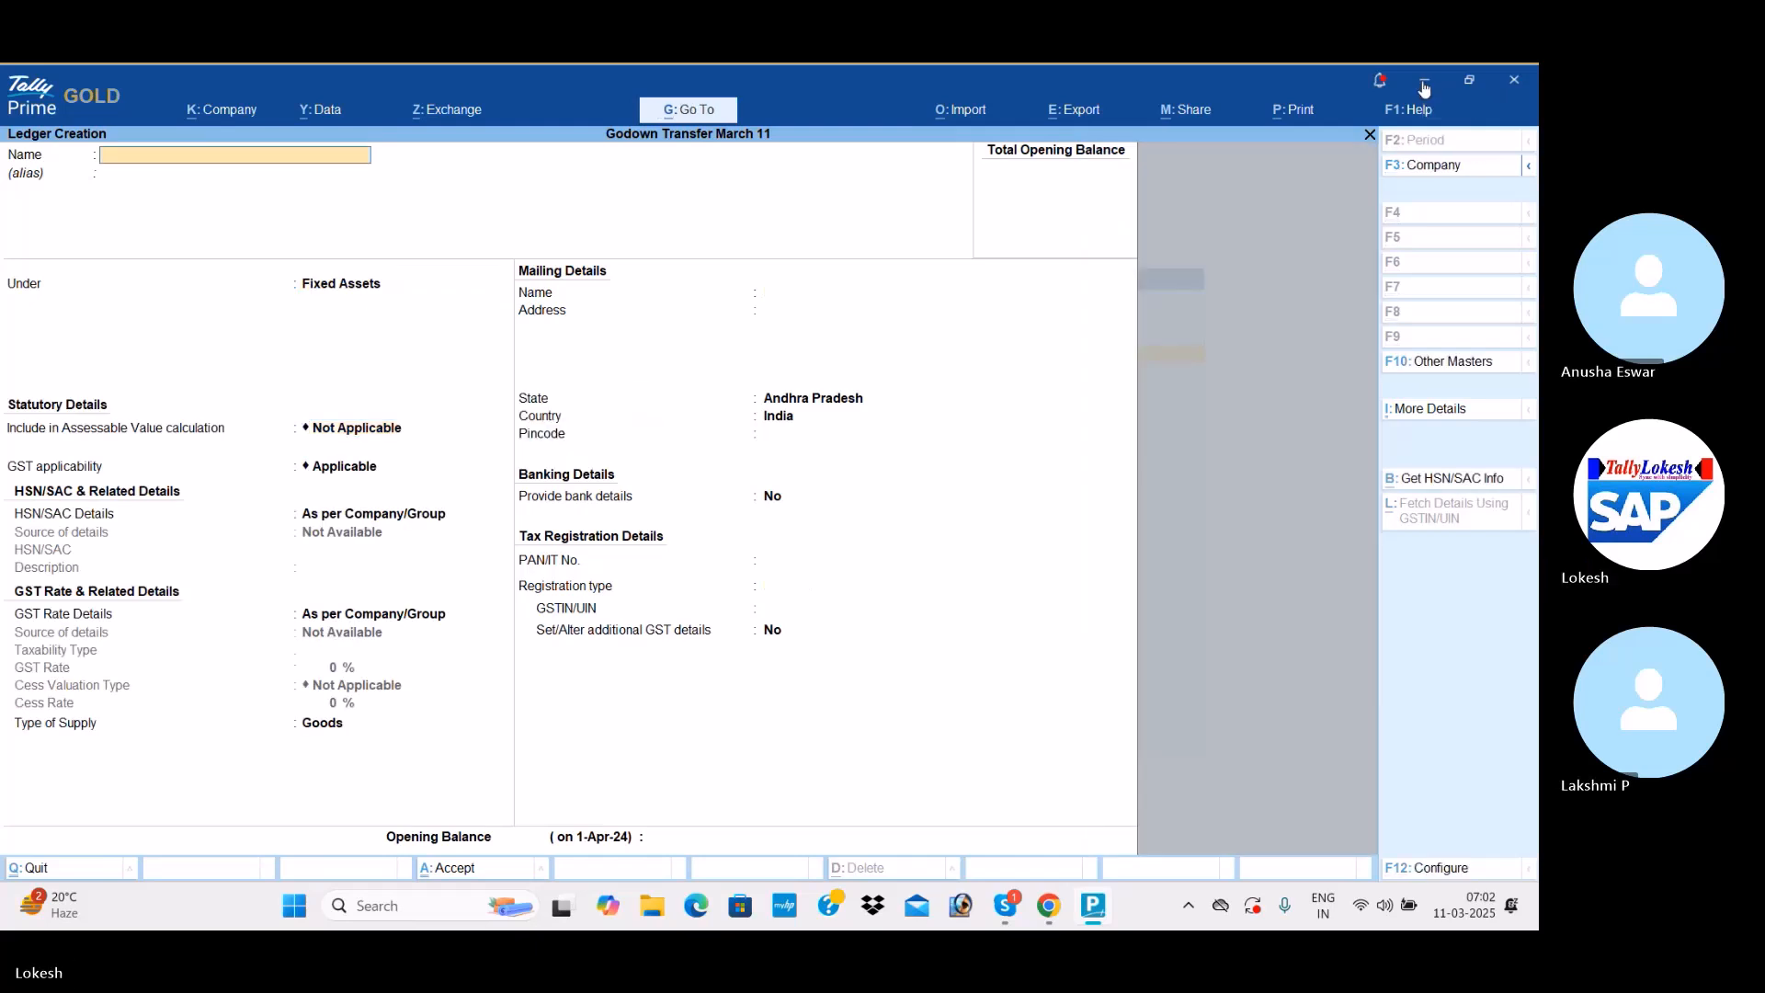
Create the supplier ledger Sri Furniture Shop under Sundry Creditors with default mailing and tax details.
text(Sri Furniture)
text( Shi)
text(p)
key(Return)
text(Sun)
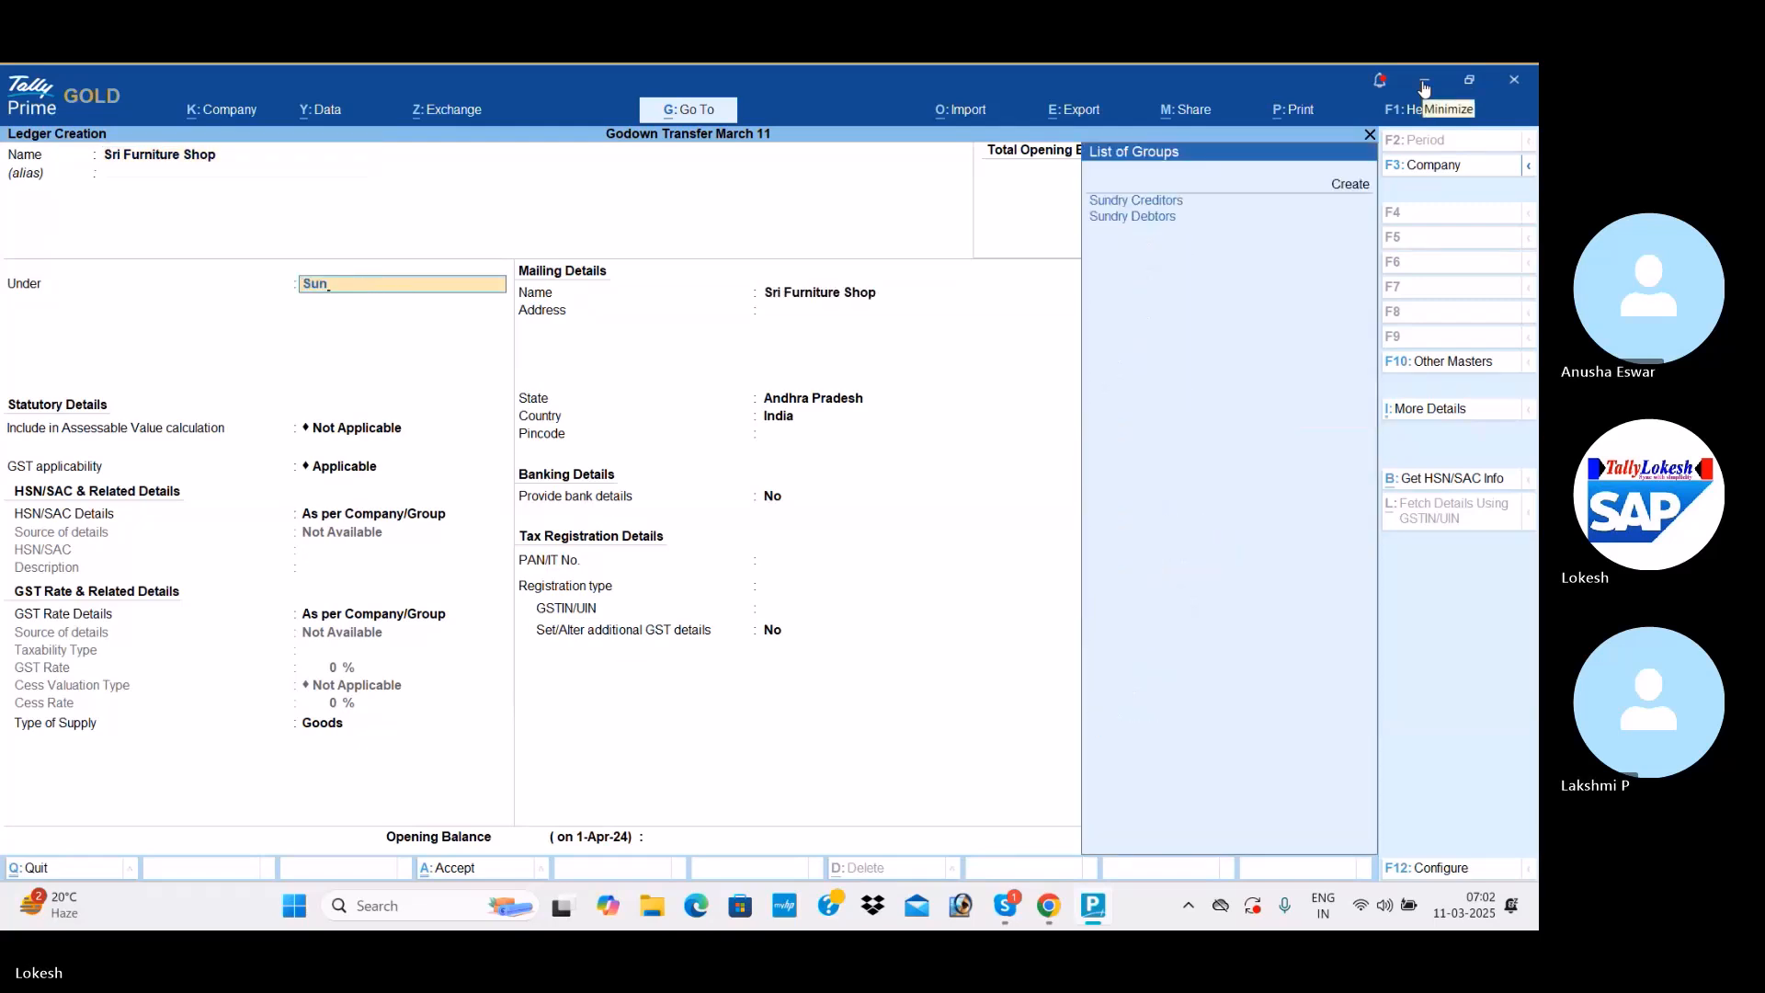
key(Return)
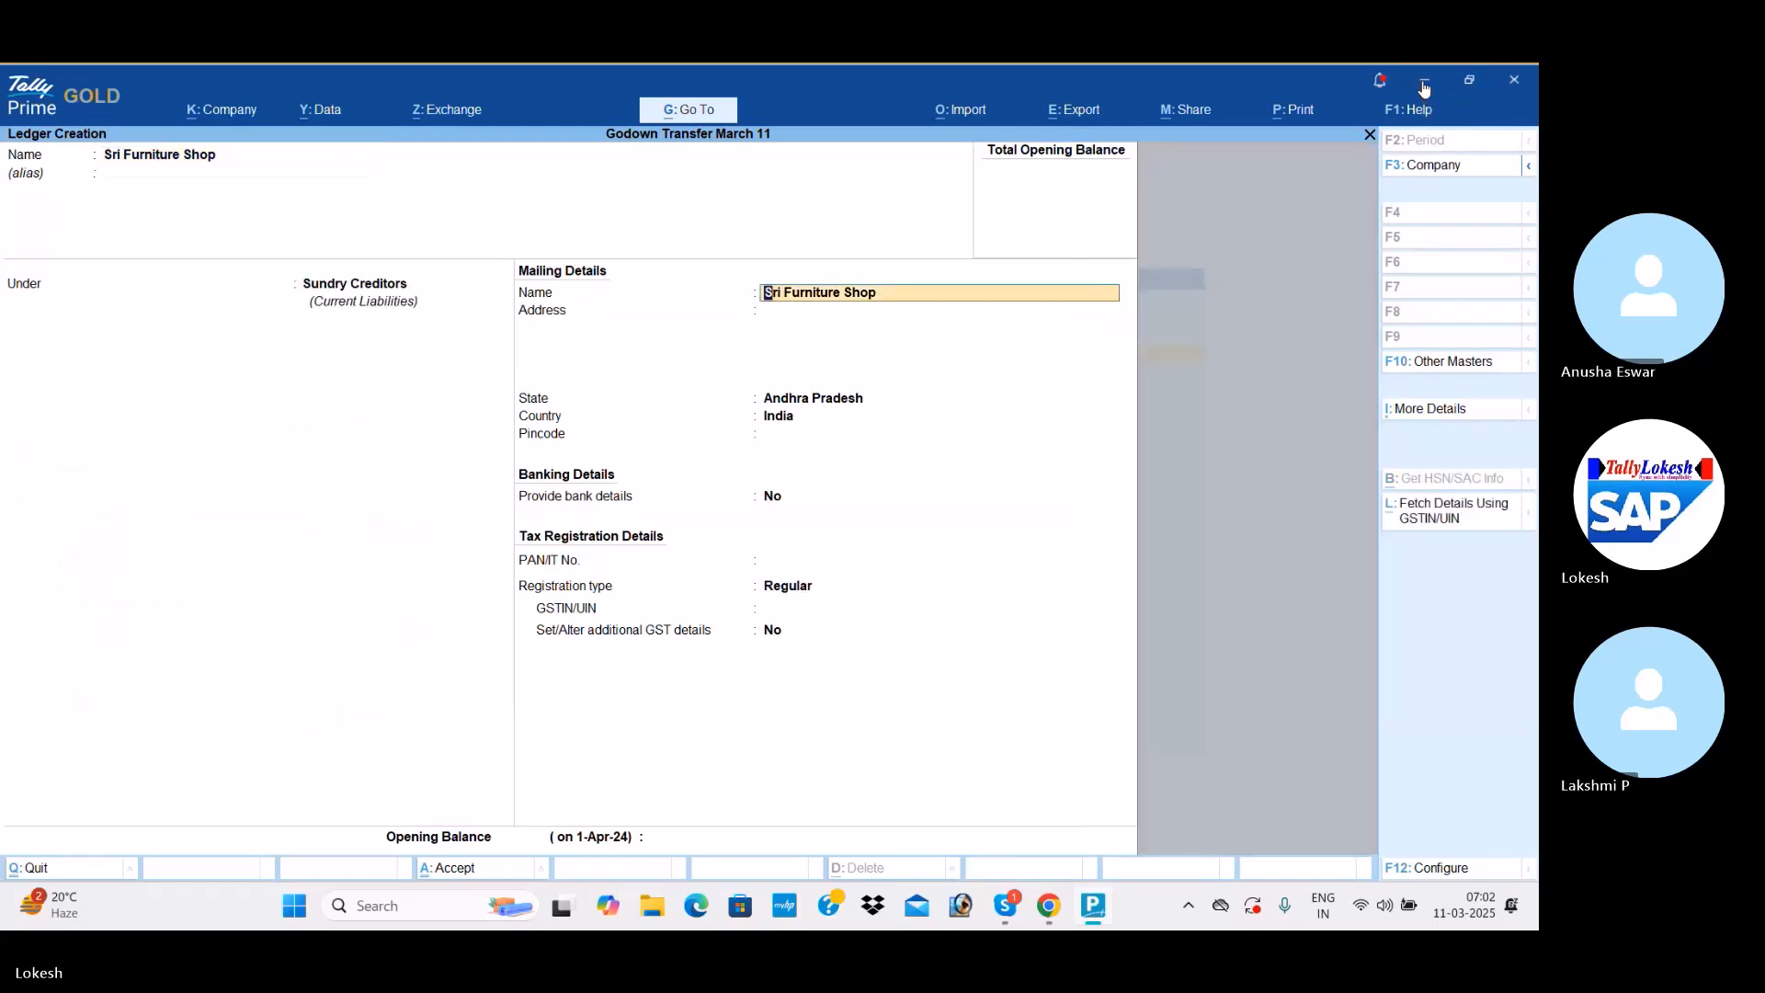
key(ctrl+a)
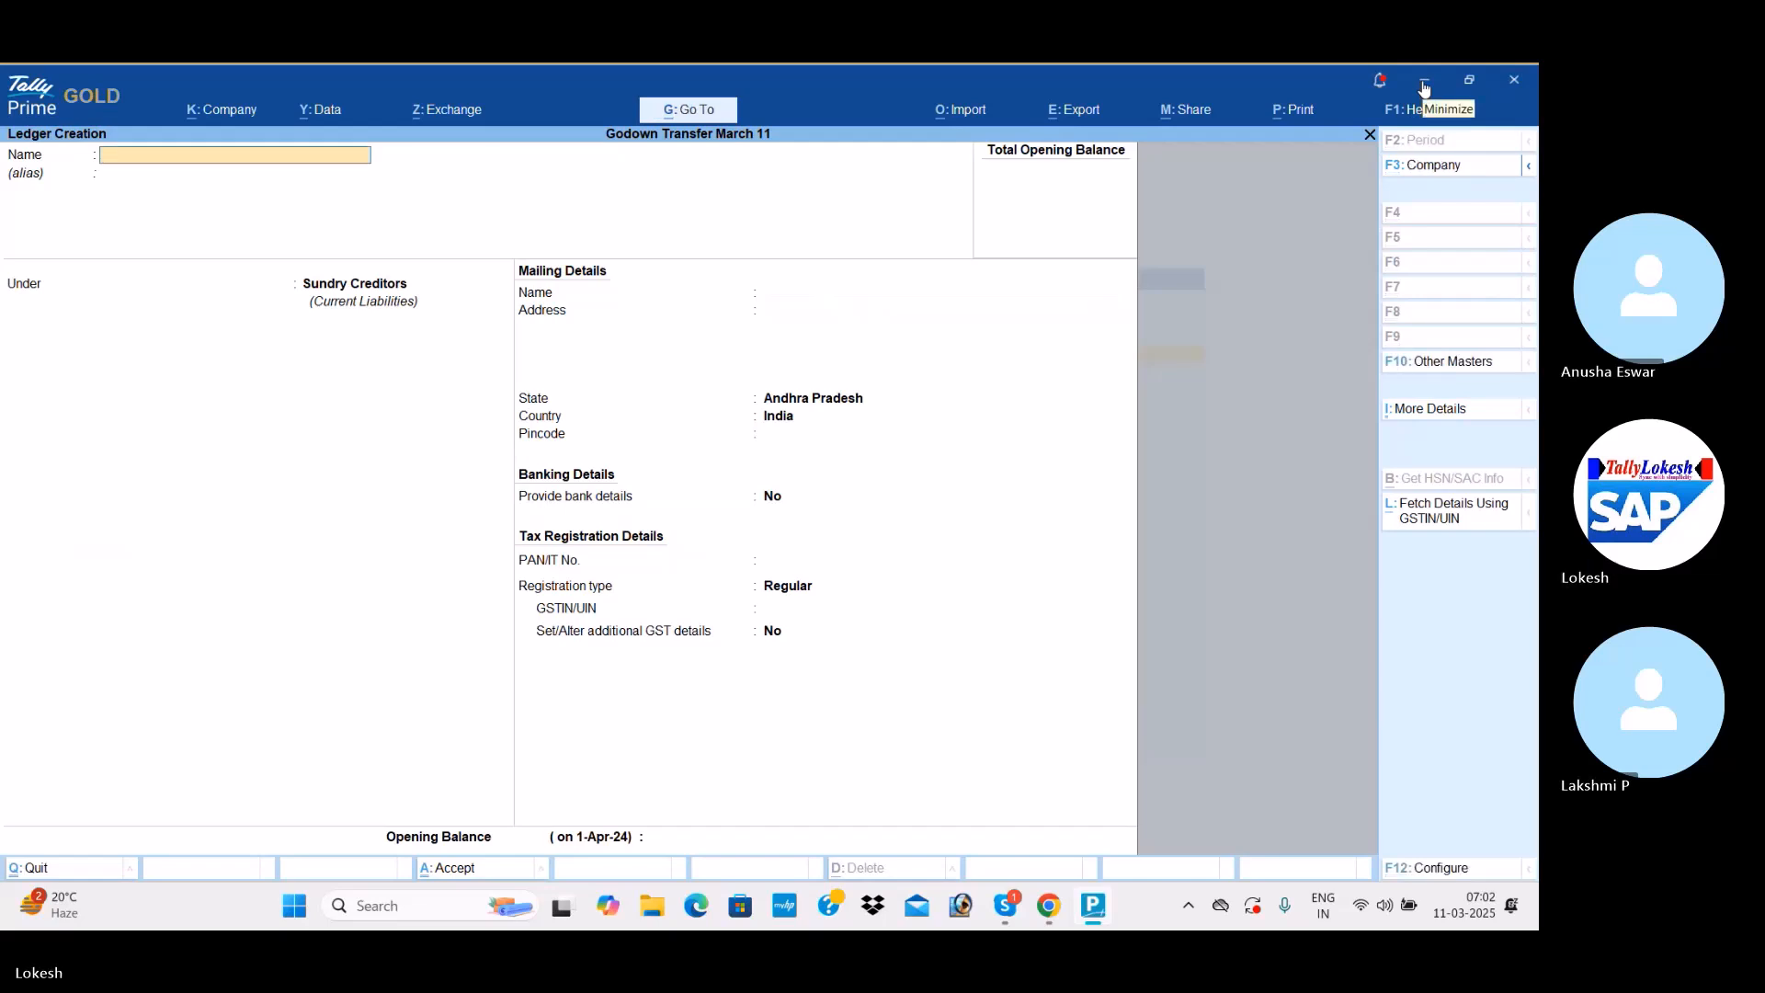
Create the ledger Sbi Bank under Bank Accounts, leaving the bank account details blank.
text(Sbi bank)
key(Return)
key(Return)
text(Ba)
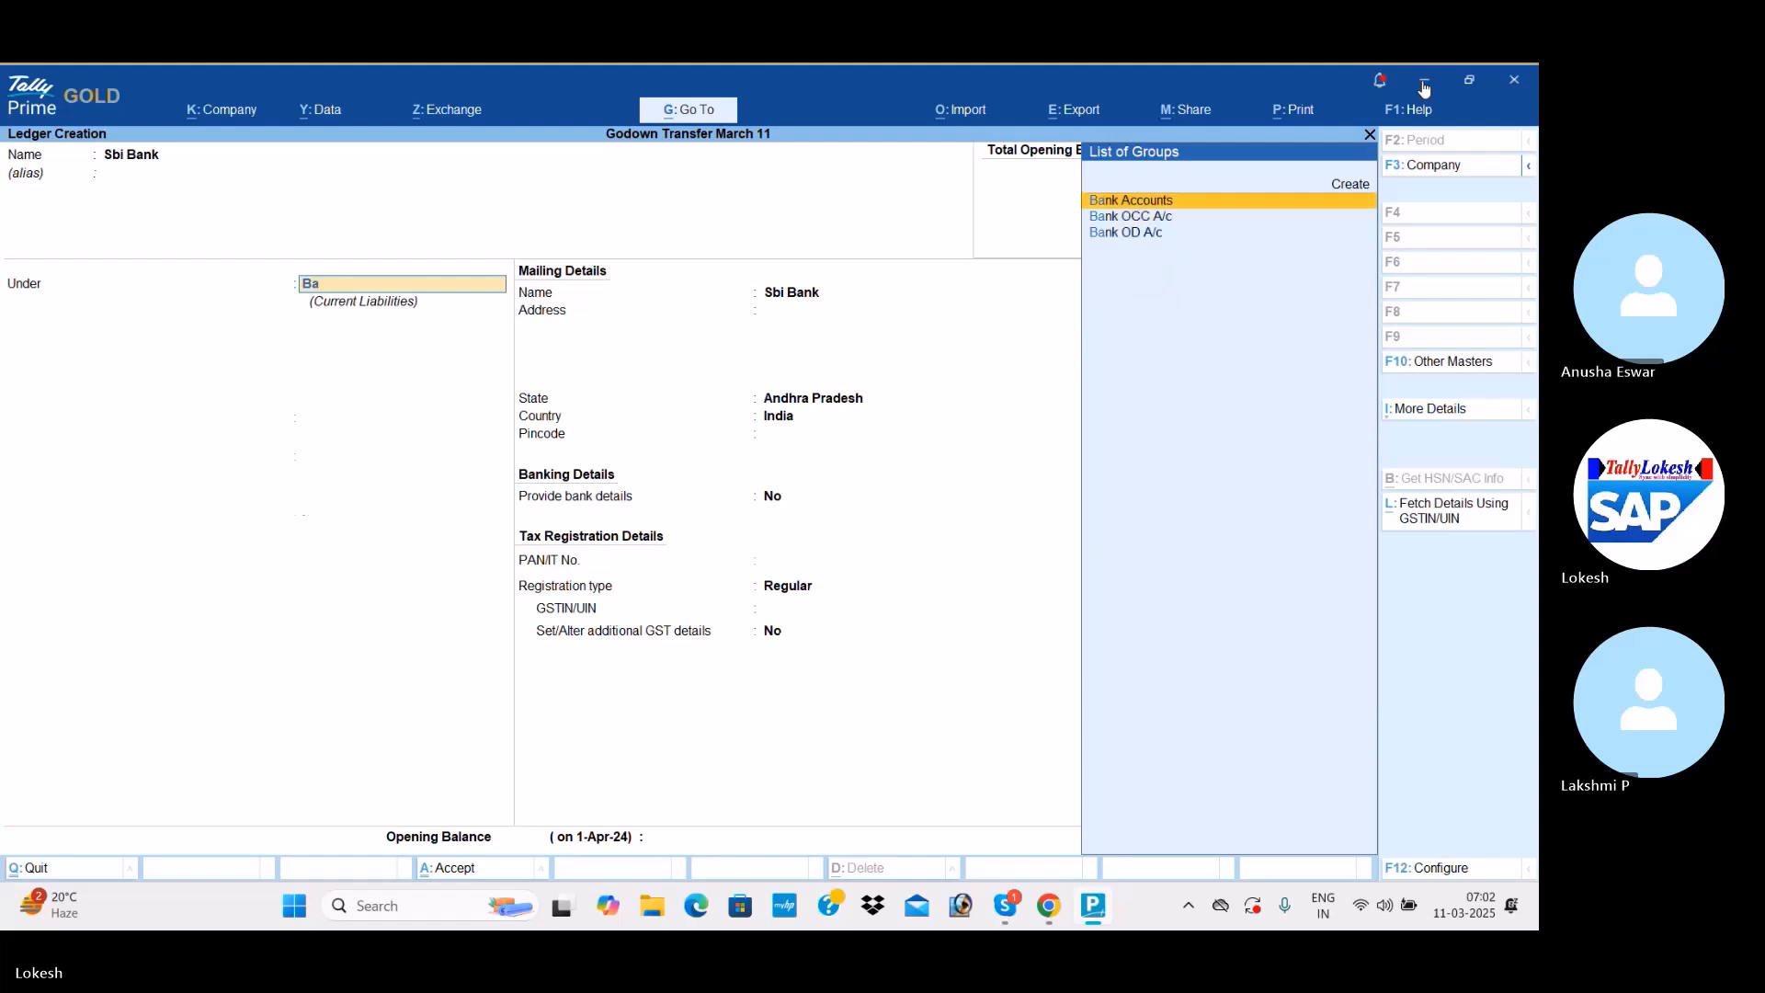
key(Return)
key(ctrl+a)
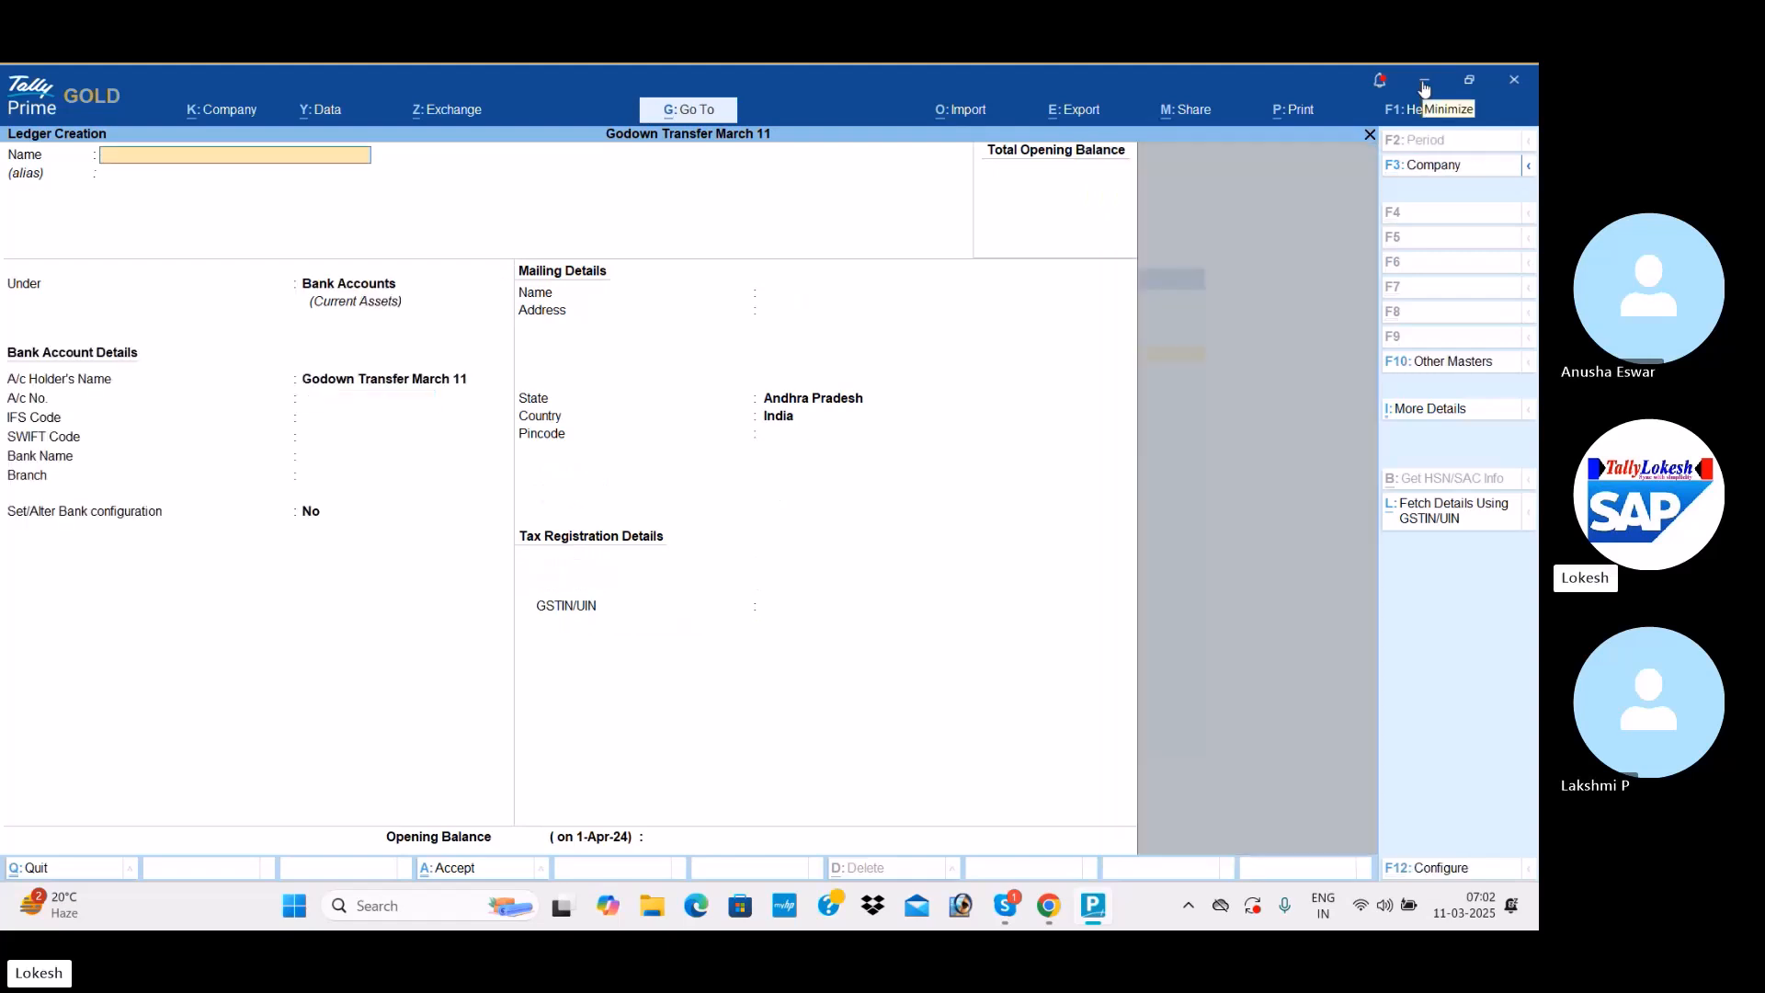
Create the ledger Traveling Exp under Indirect Expenses and leave ledger creation.
text(Traveling Exp)
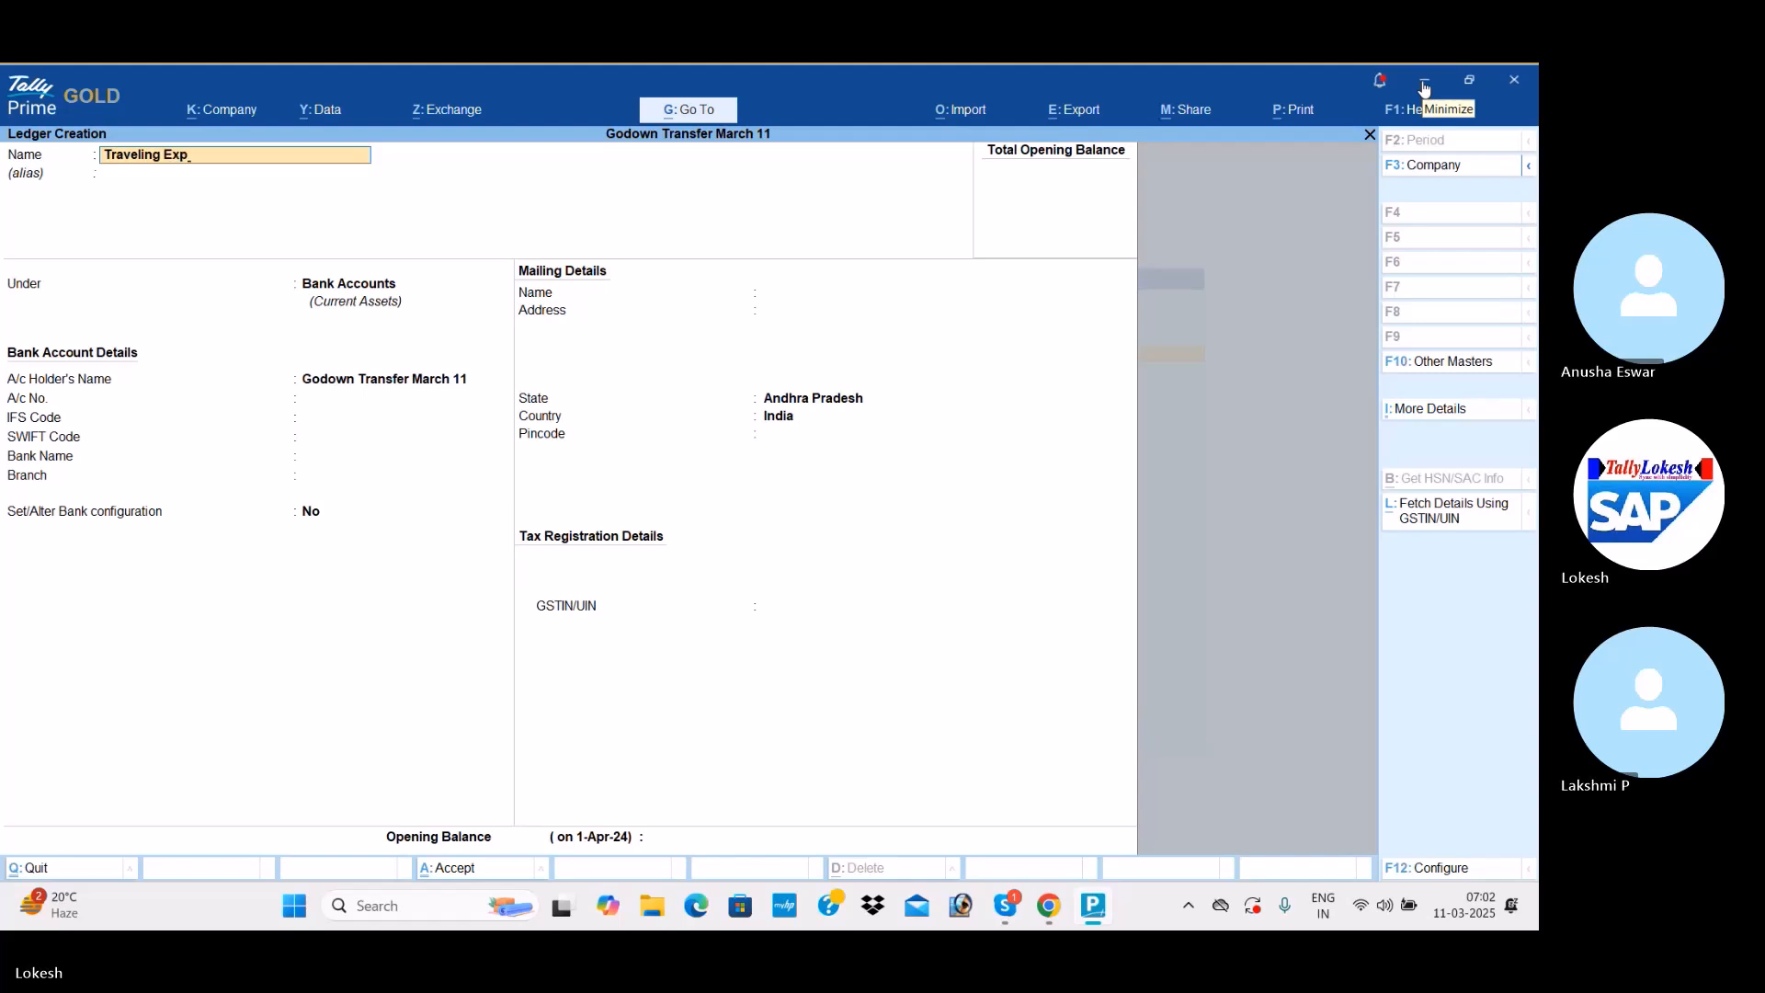
key(Return)
key(Return)
text(Ind)
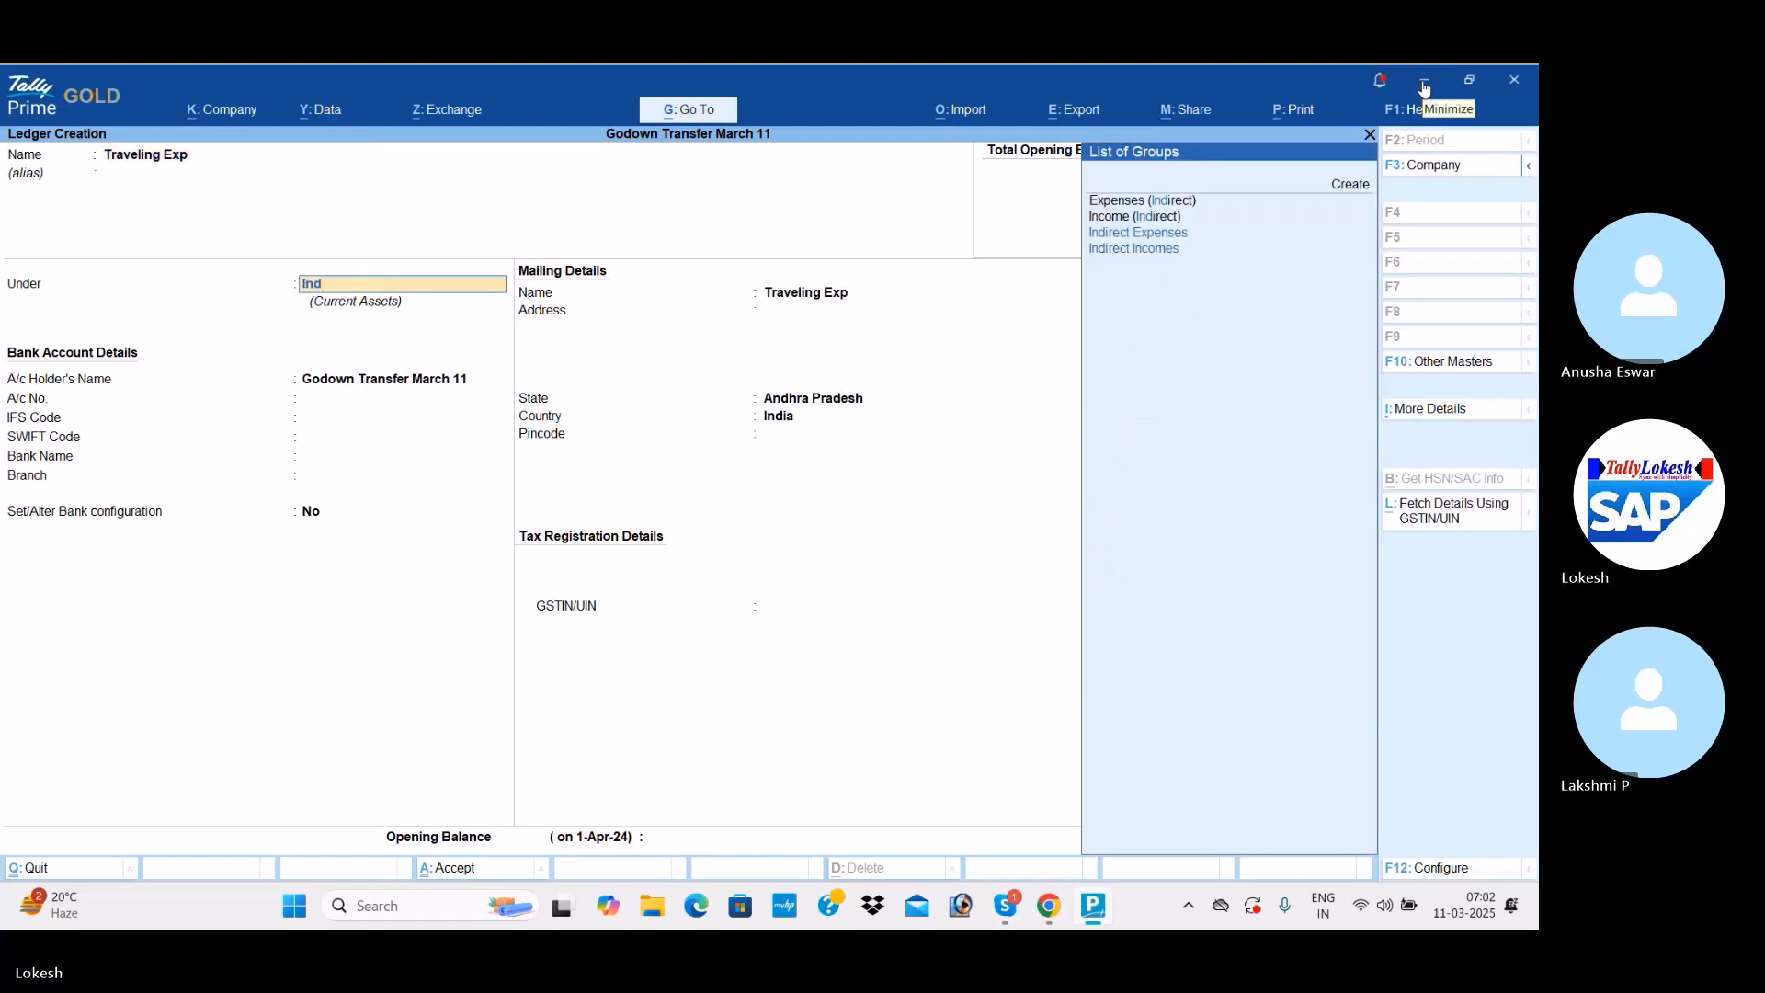
key(Return)
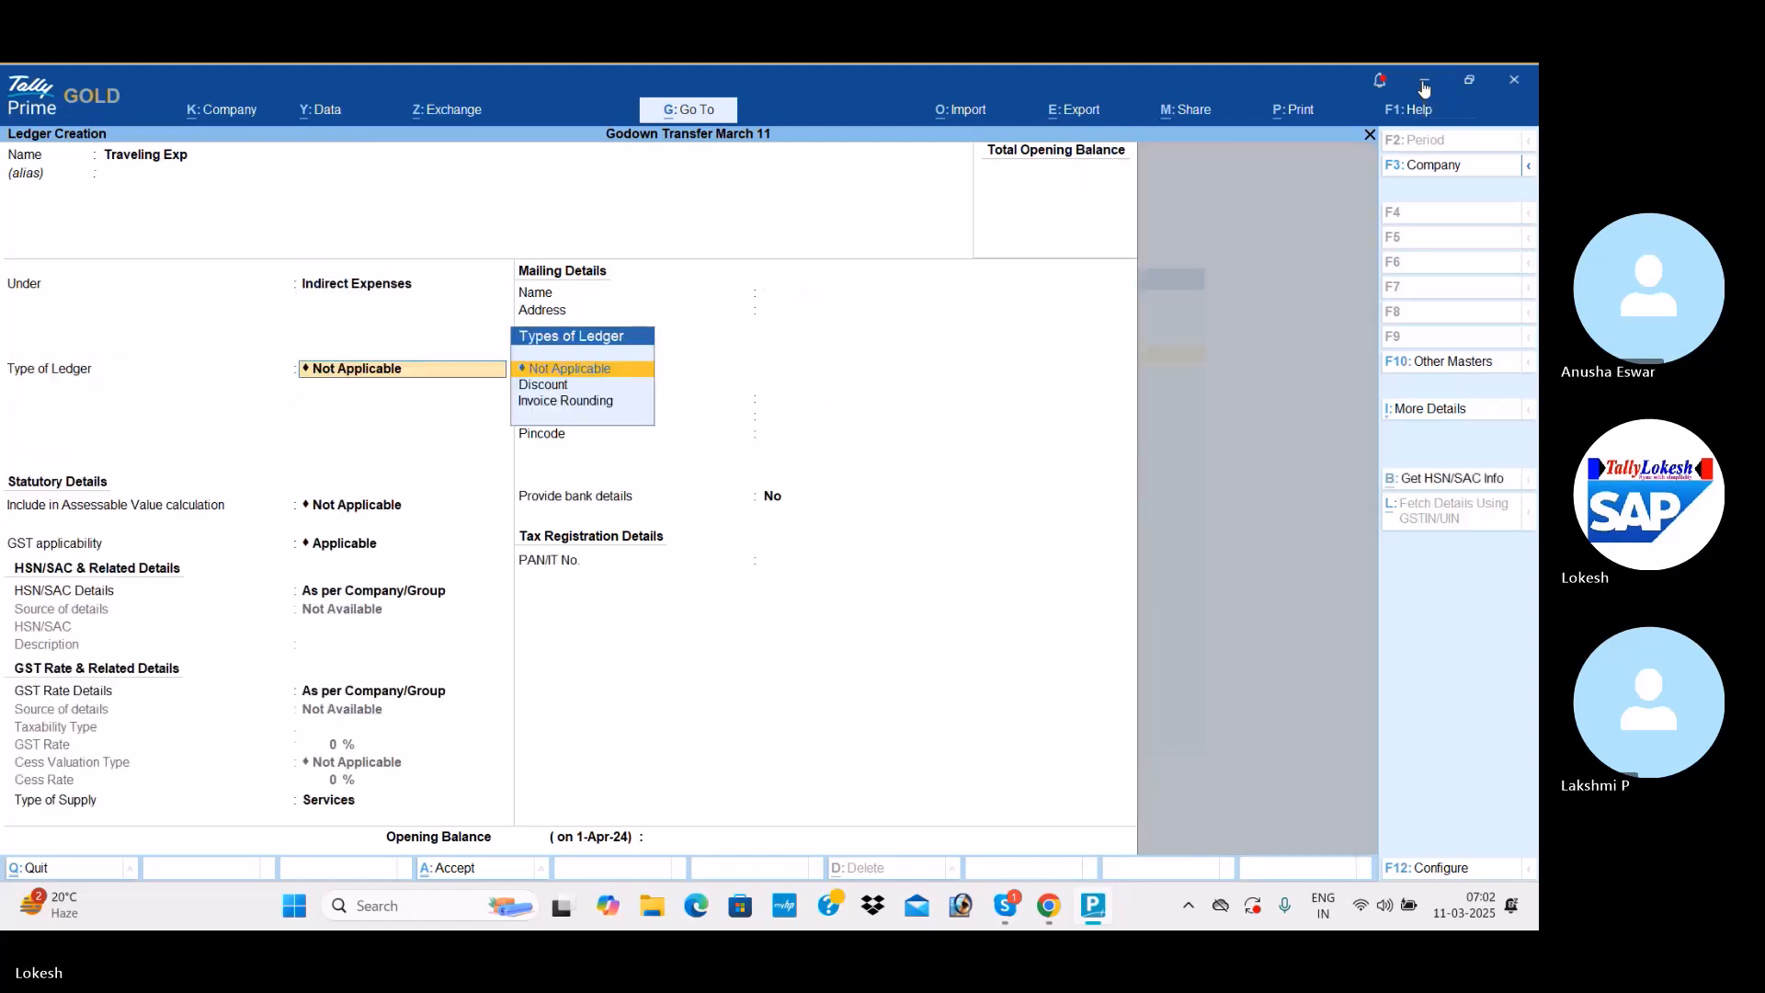
key(ctrl+a)
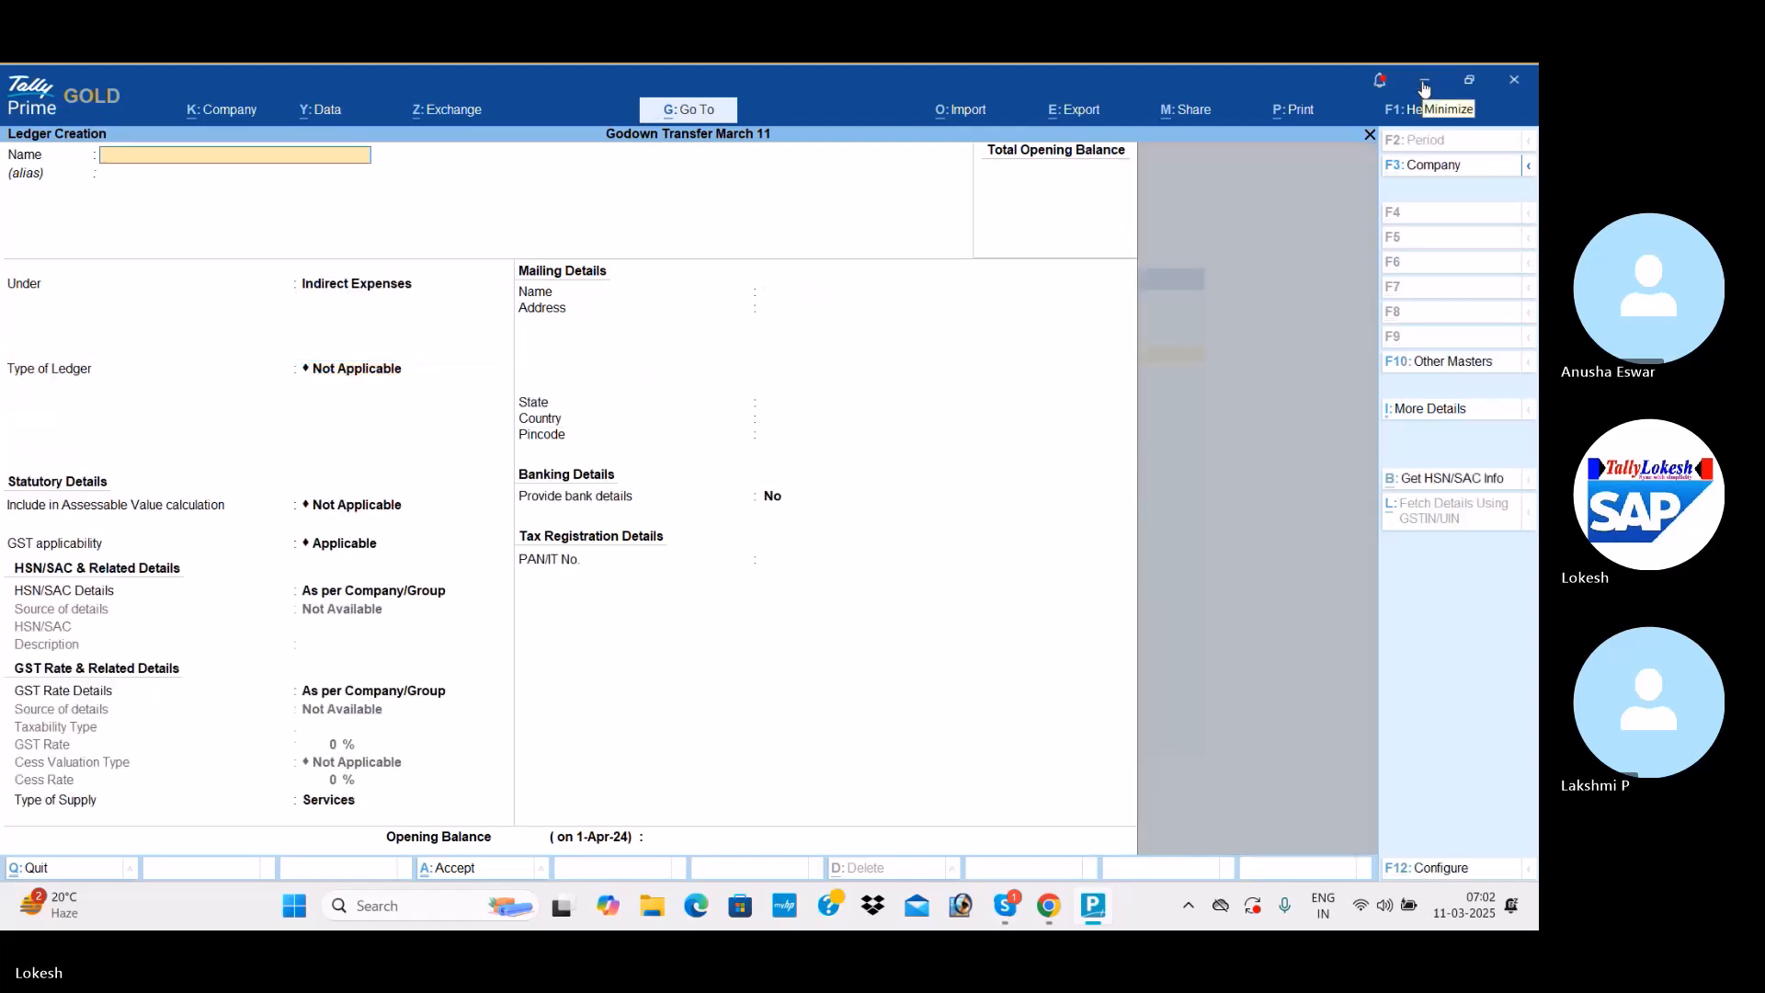
key(Escape)
key(y)
Start a new stock item named Hard Disk under the Primary group.
key(Down)
key(Down)
key(Down)
key(Down)
key(Down)
key(Down)
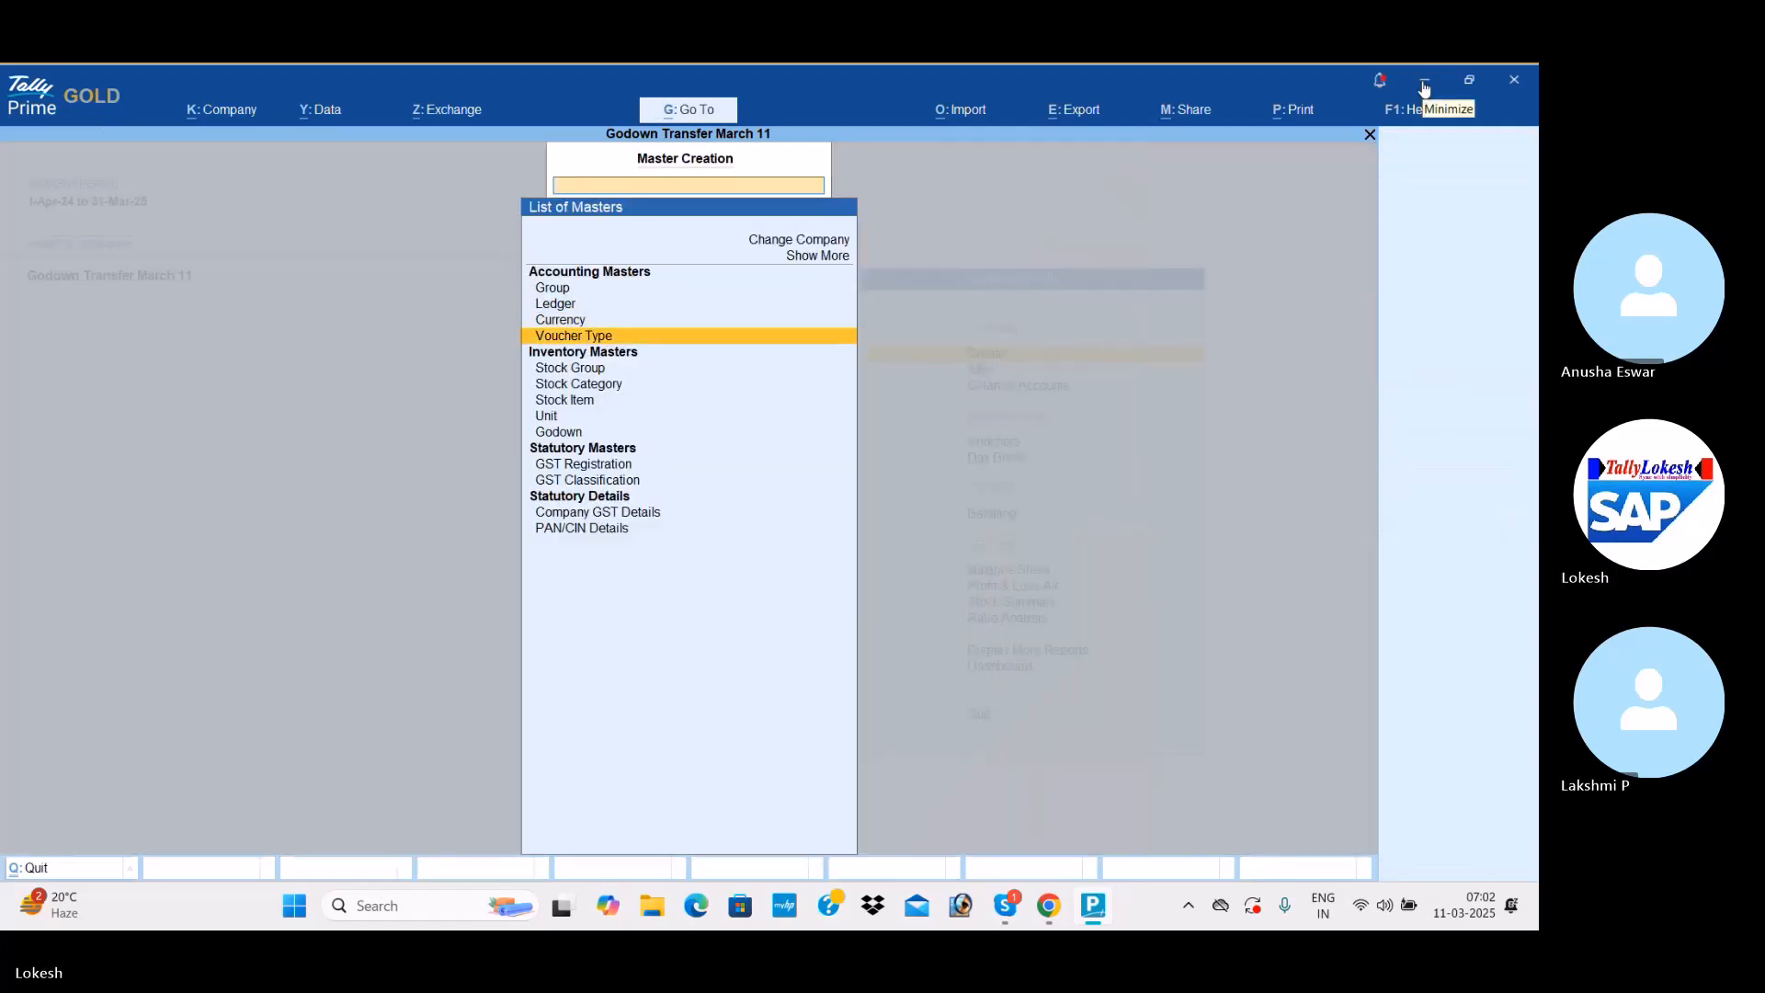
key(Up)
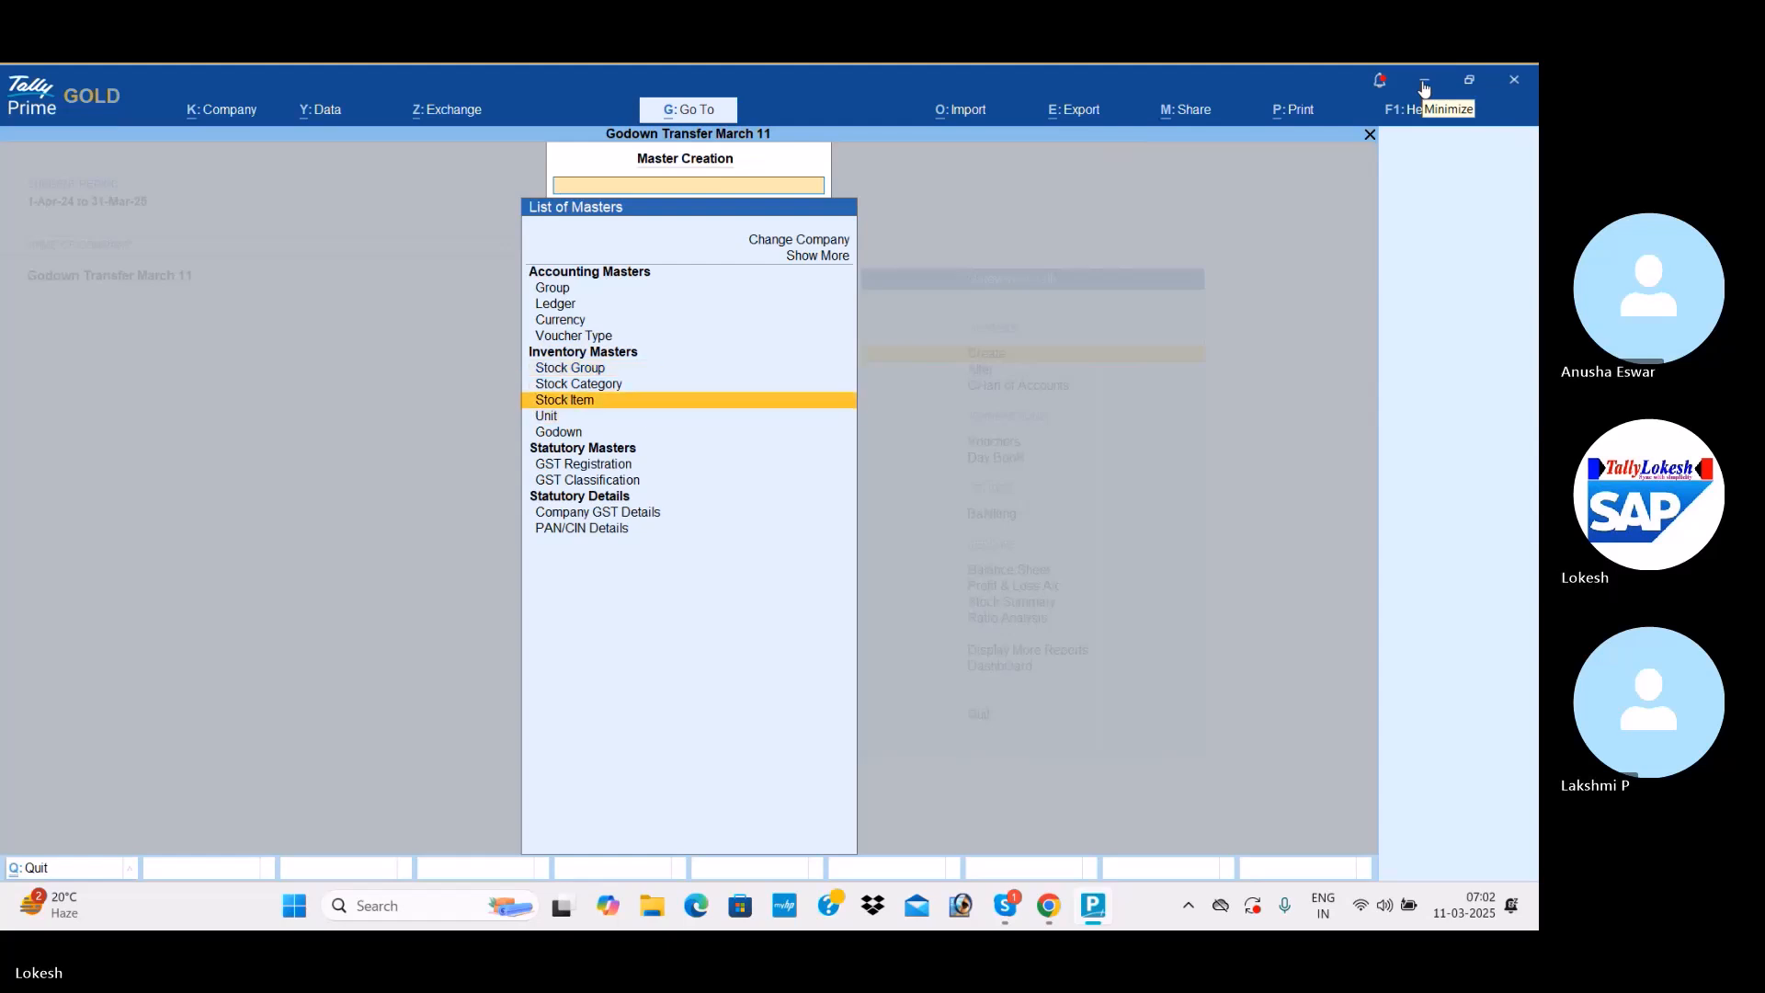
key(Return)
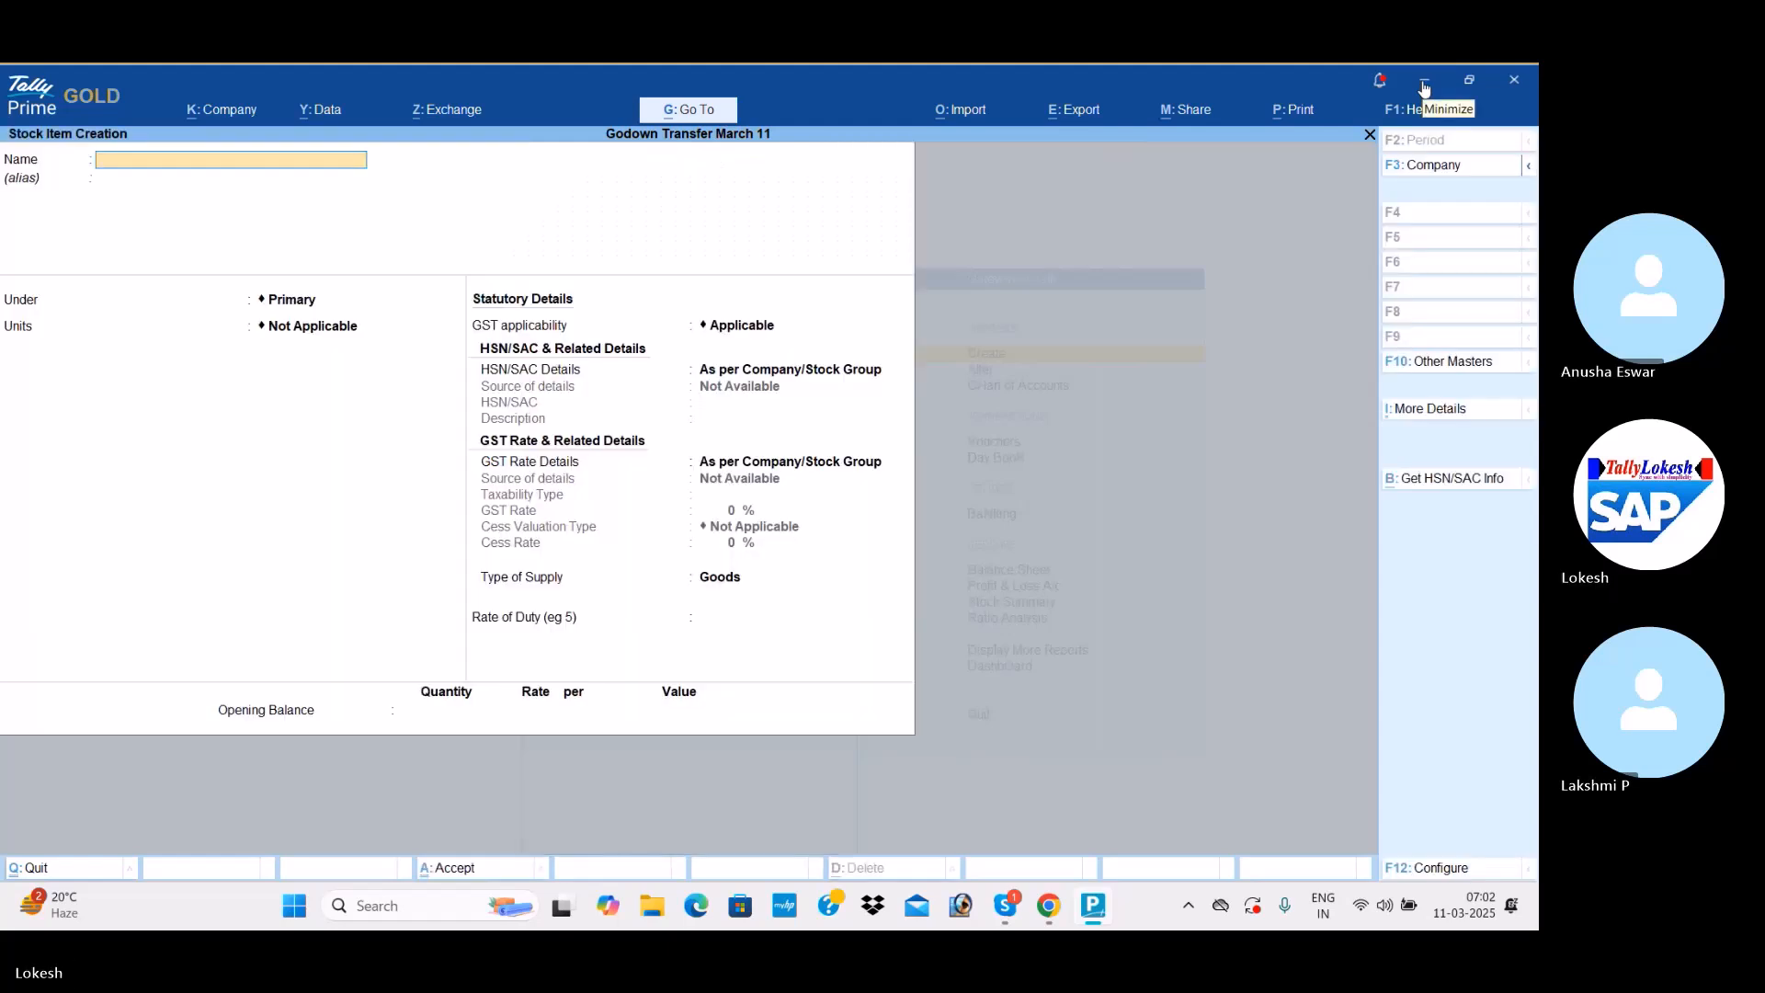
text(Hard Dis)
key(Return)
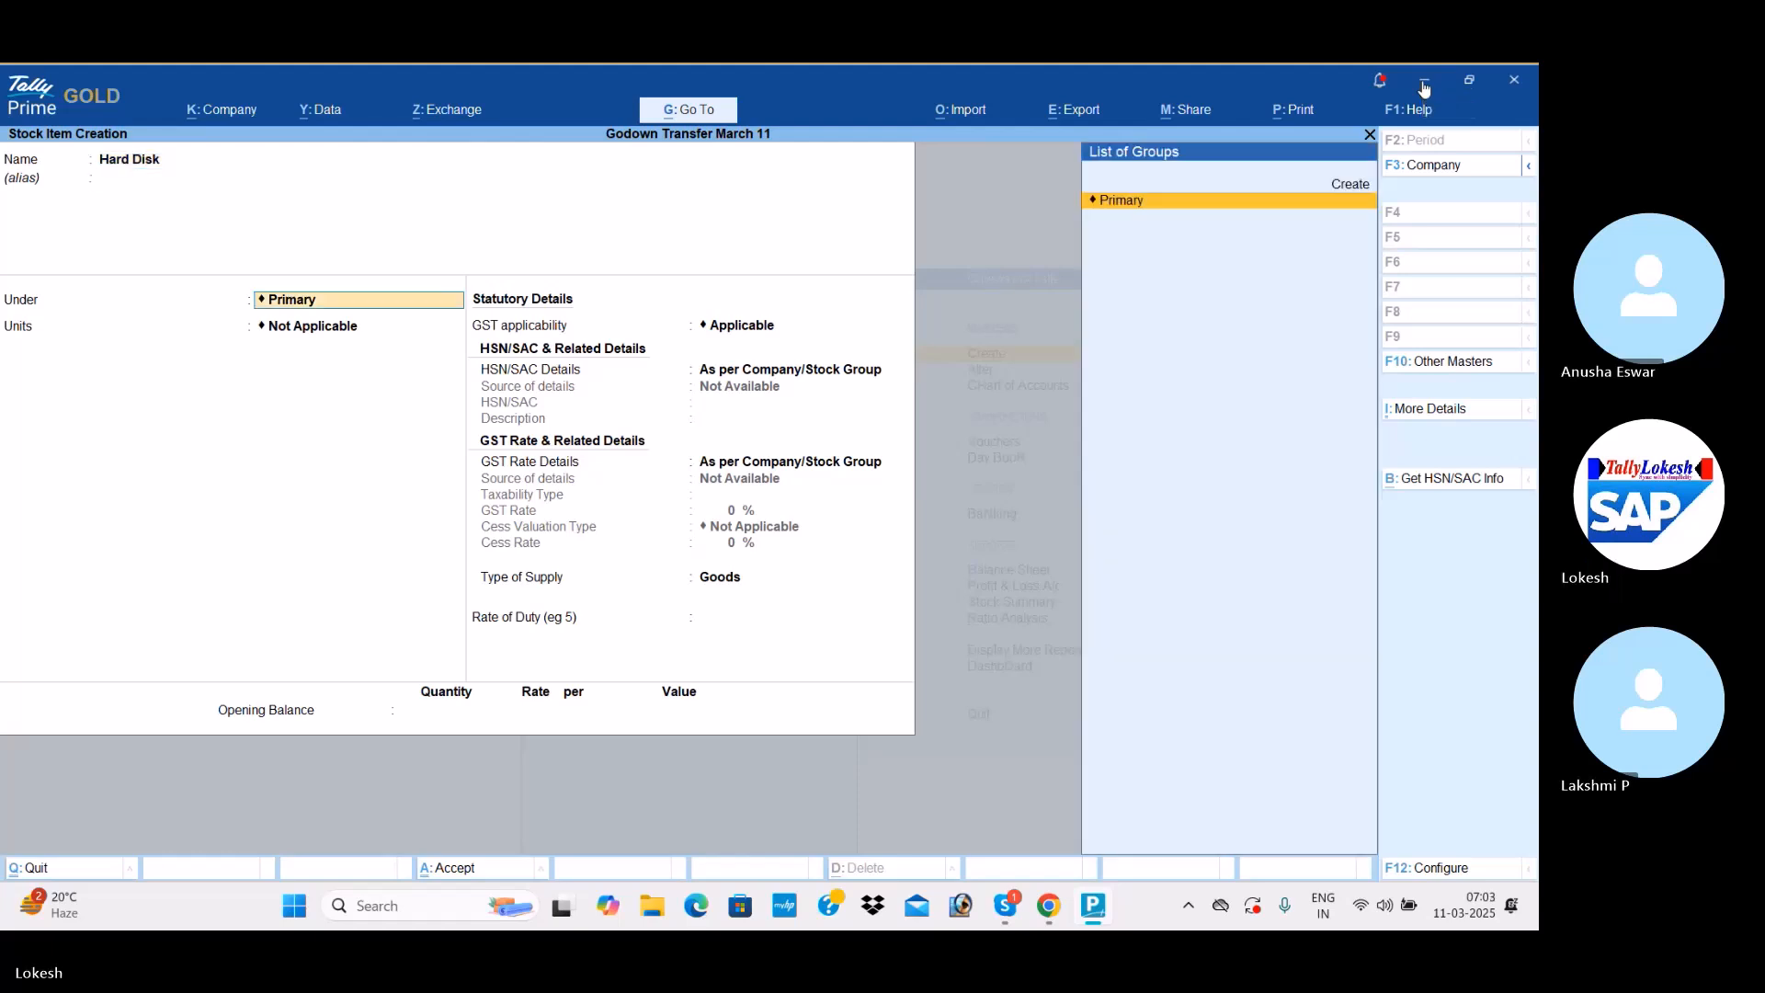
key(Return)
Create the simple unit nos with the quantity code NOS-NUMBERS and assign it to the Hard Disk stock item.
key(alt+c)
text(nos)
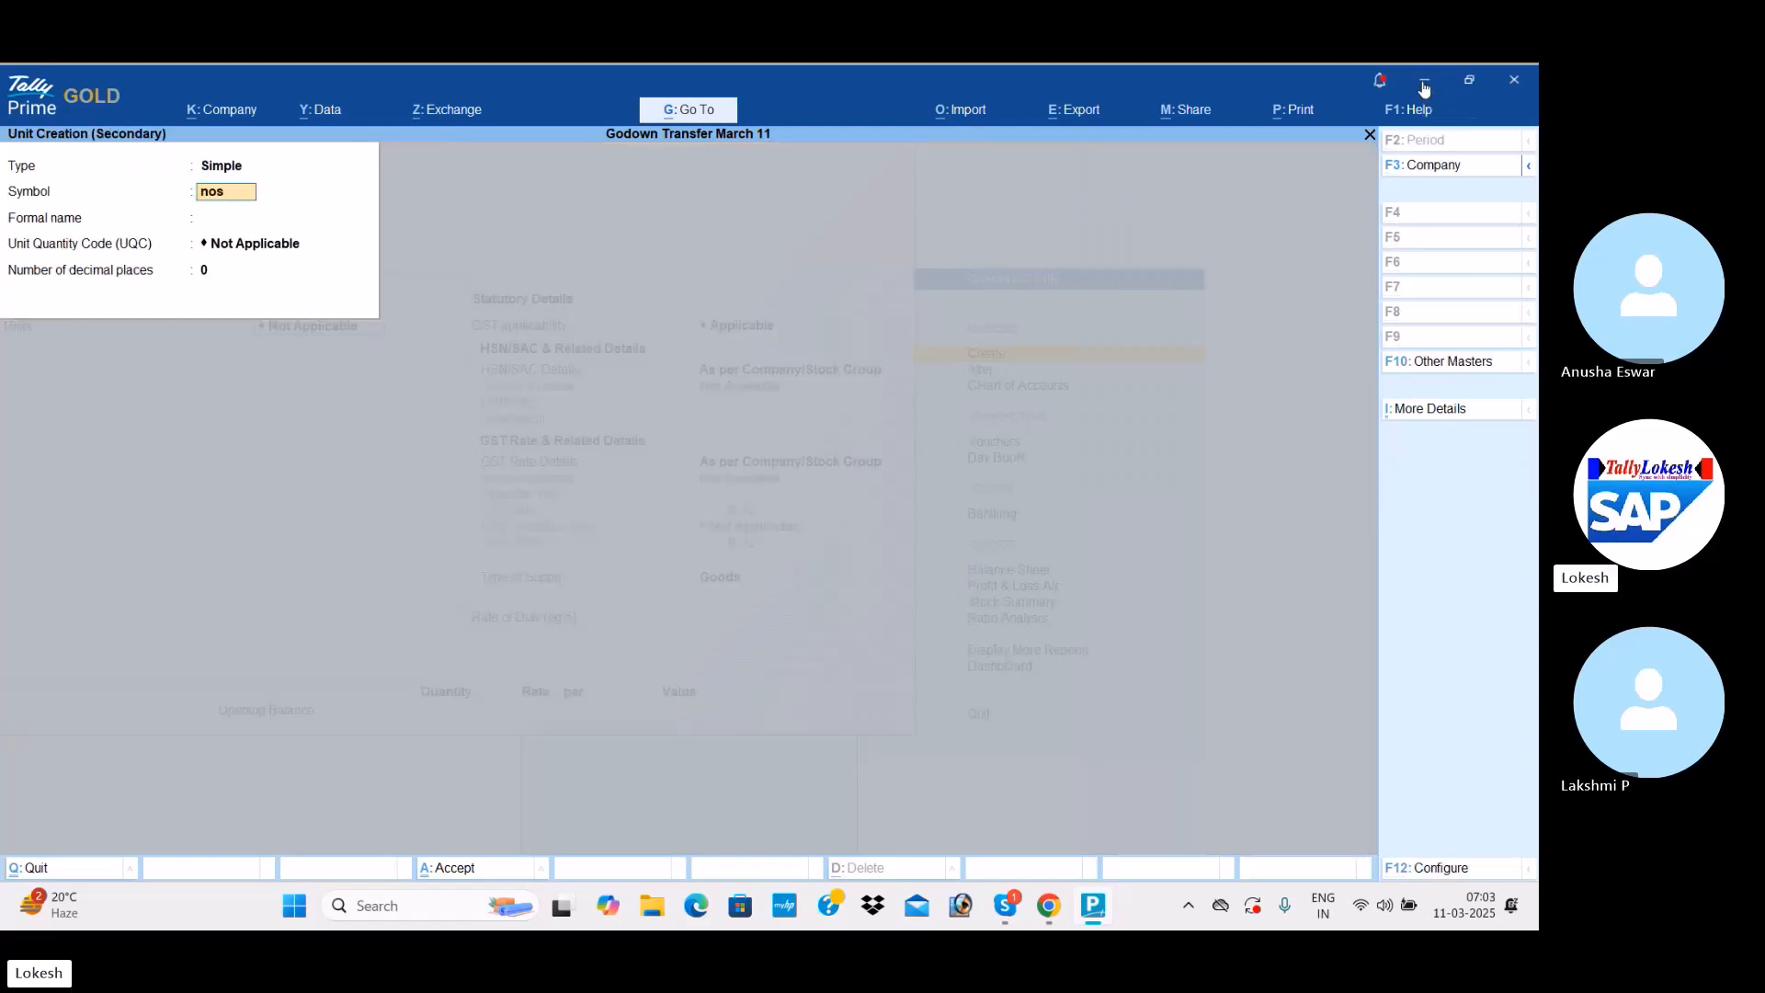
key(Return)
key(Return)
text(nos)
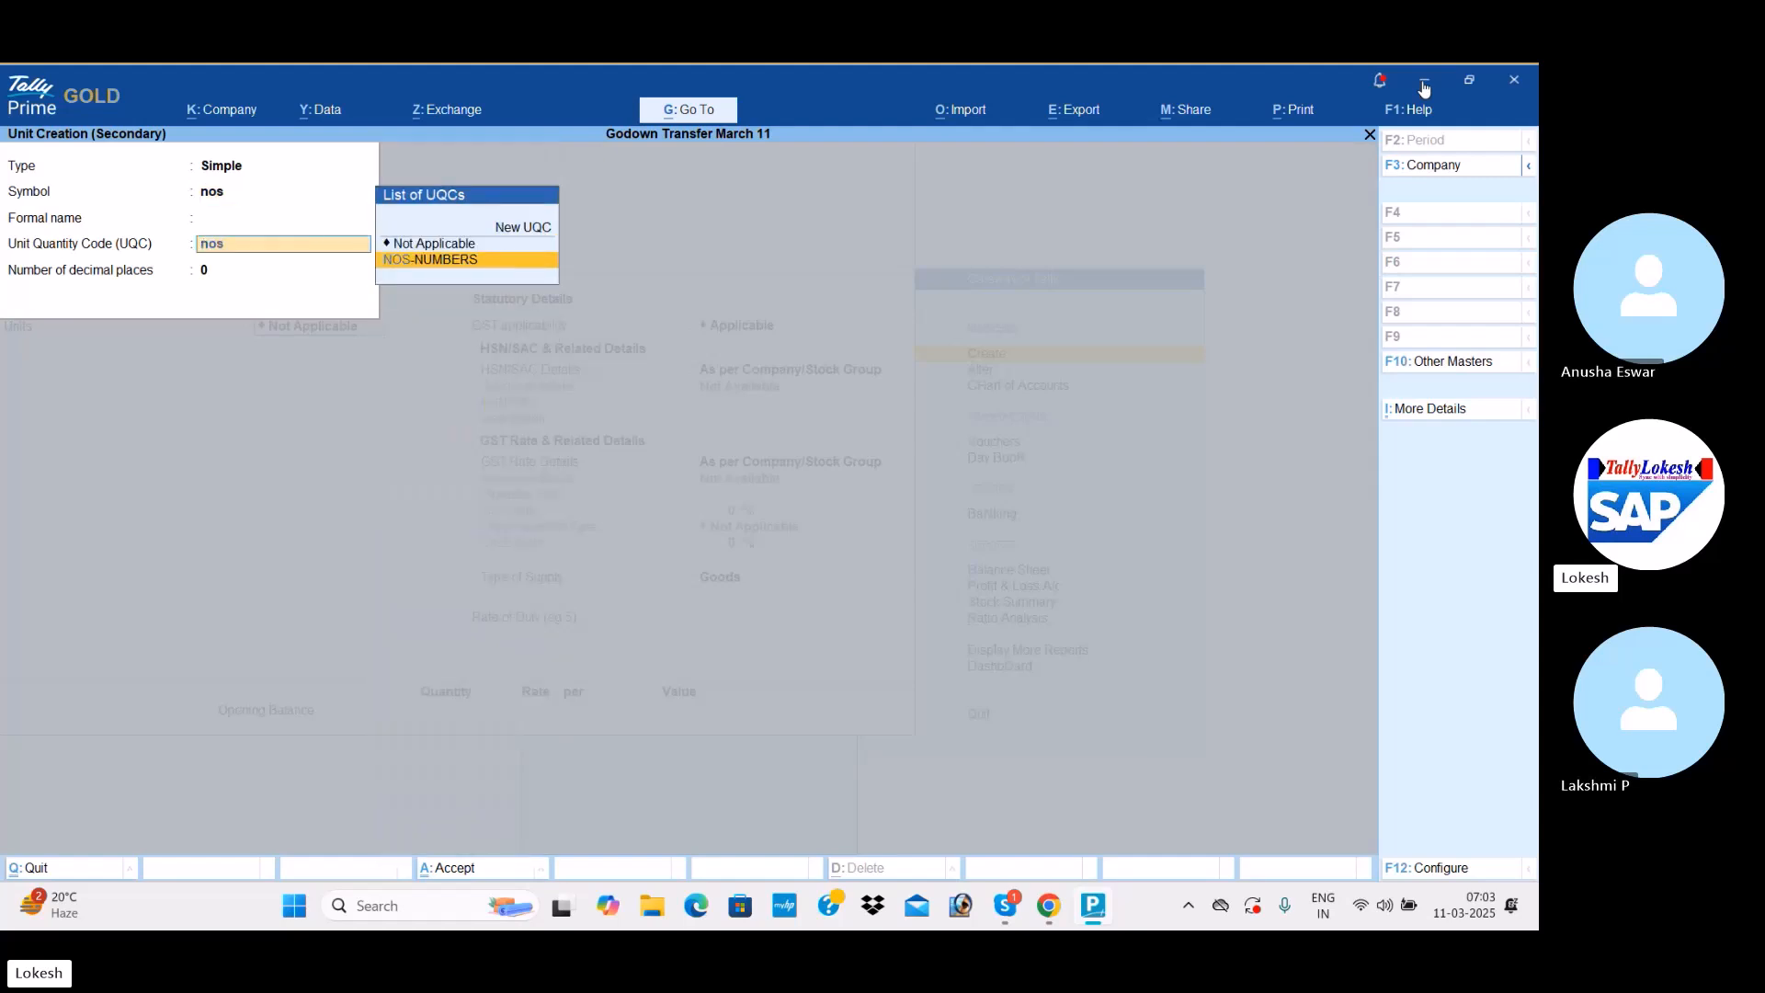
key(Return)
key(Return)
key(Return)
key(Return)
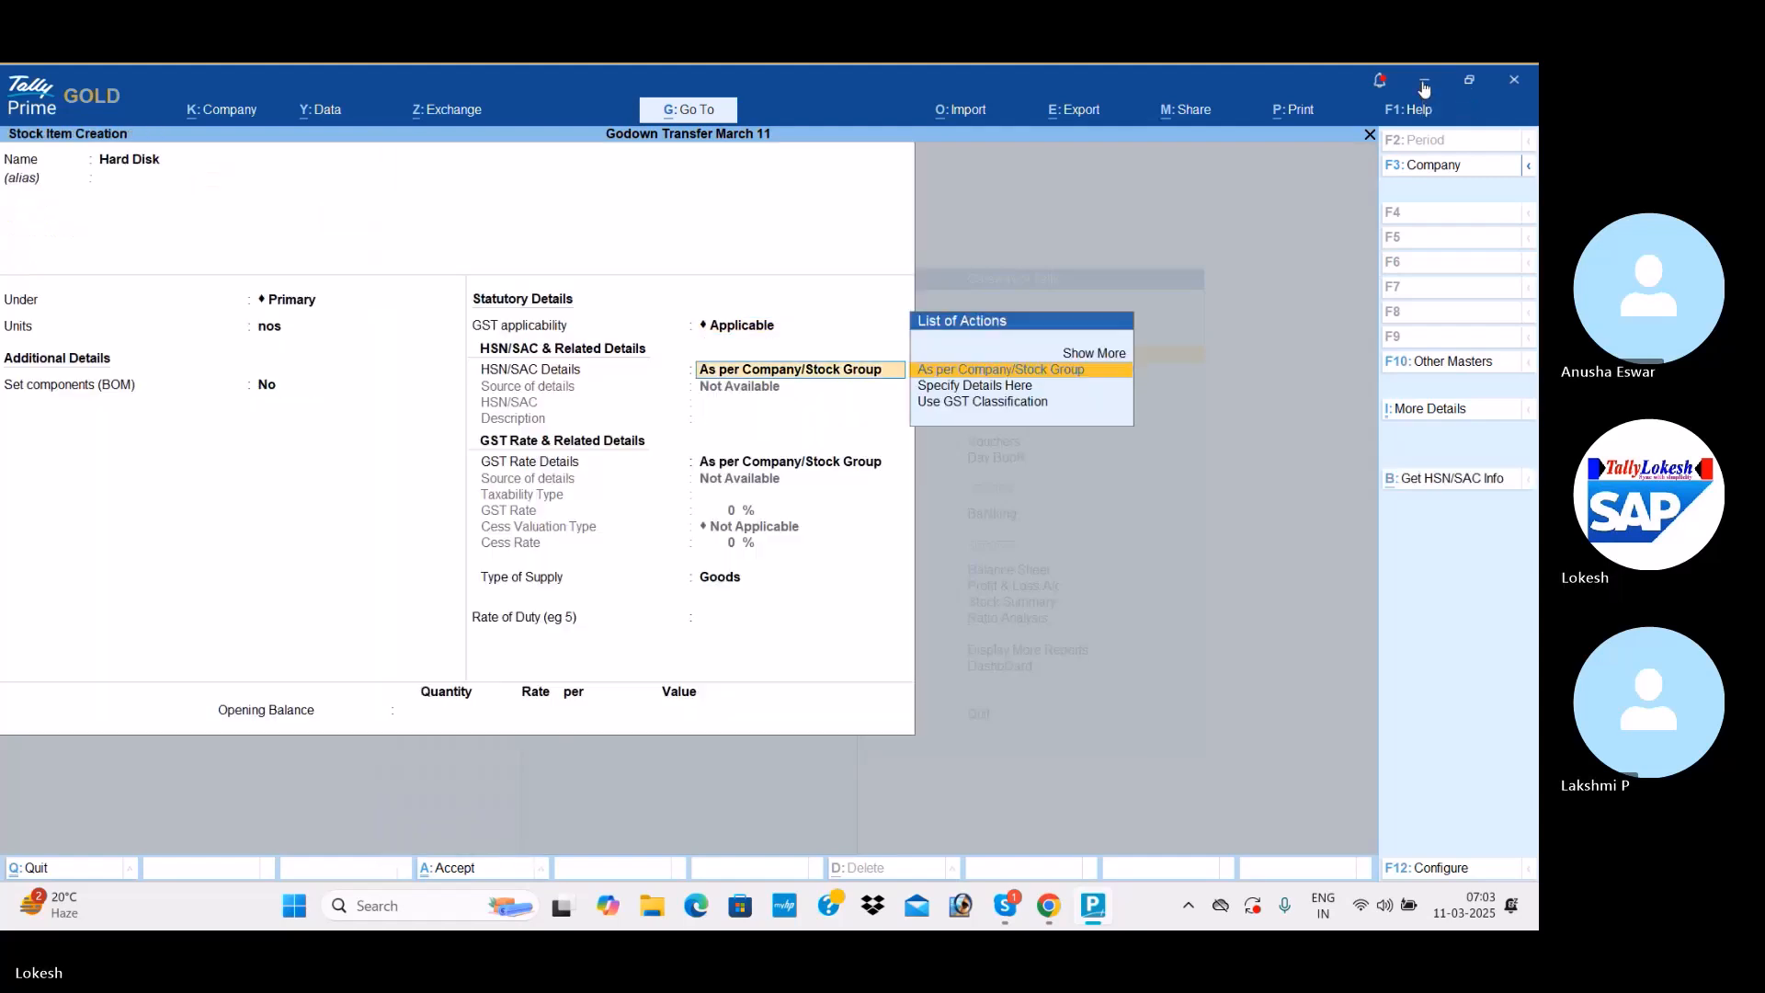
Specify HSN/SAC details directly on the Hard Disk item and set its HSN/SAC code to 74855.
key(Down)
key(Return)
text(74855)
key(Return)
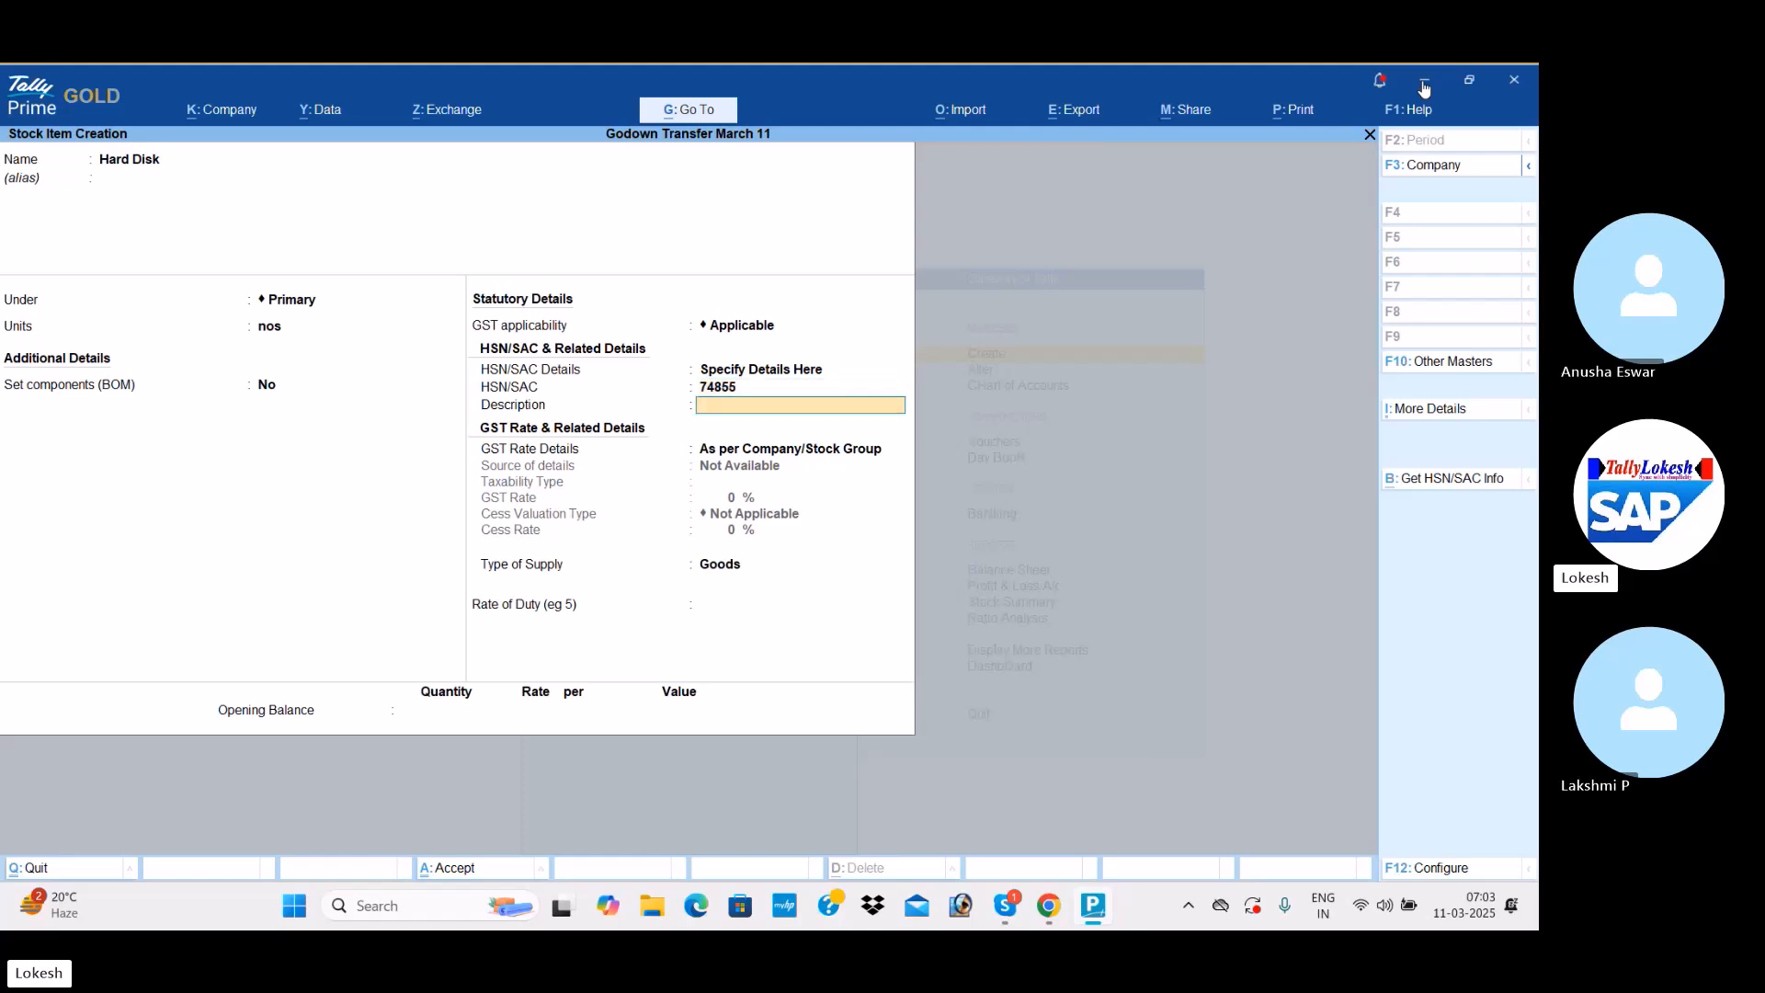
Specify GST rate details on the Hard Disk item as Taxable at 18% and save the item.
key(Return)
key(Down)
key(Return)
text(18)
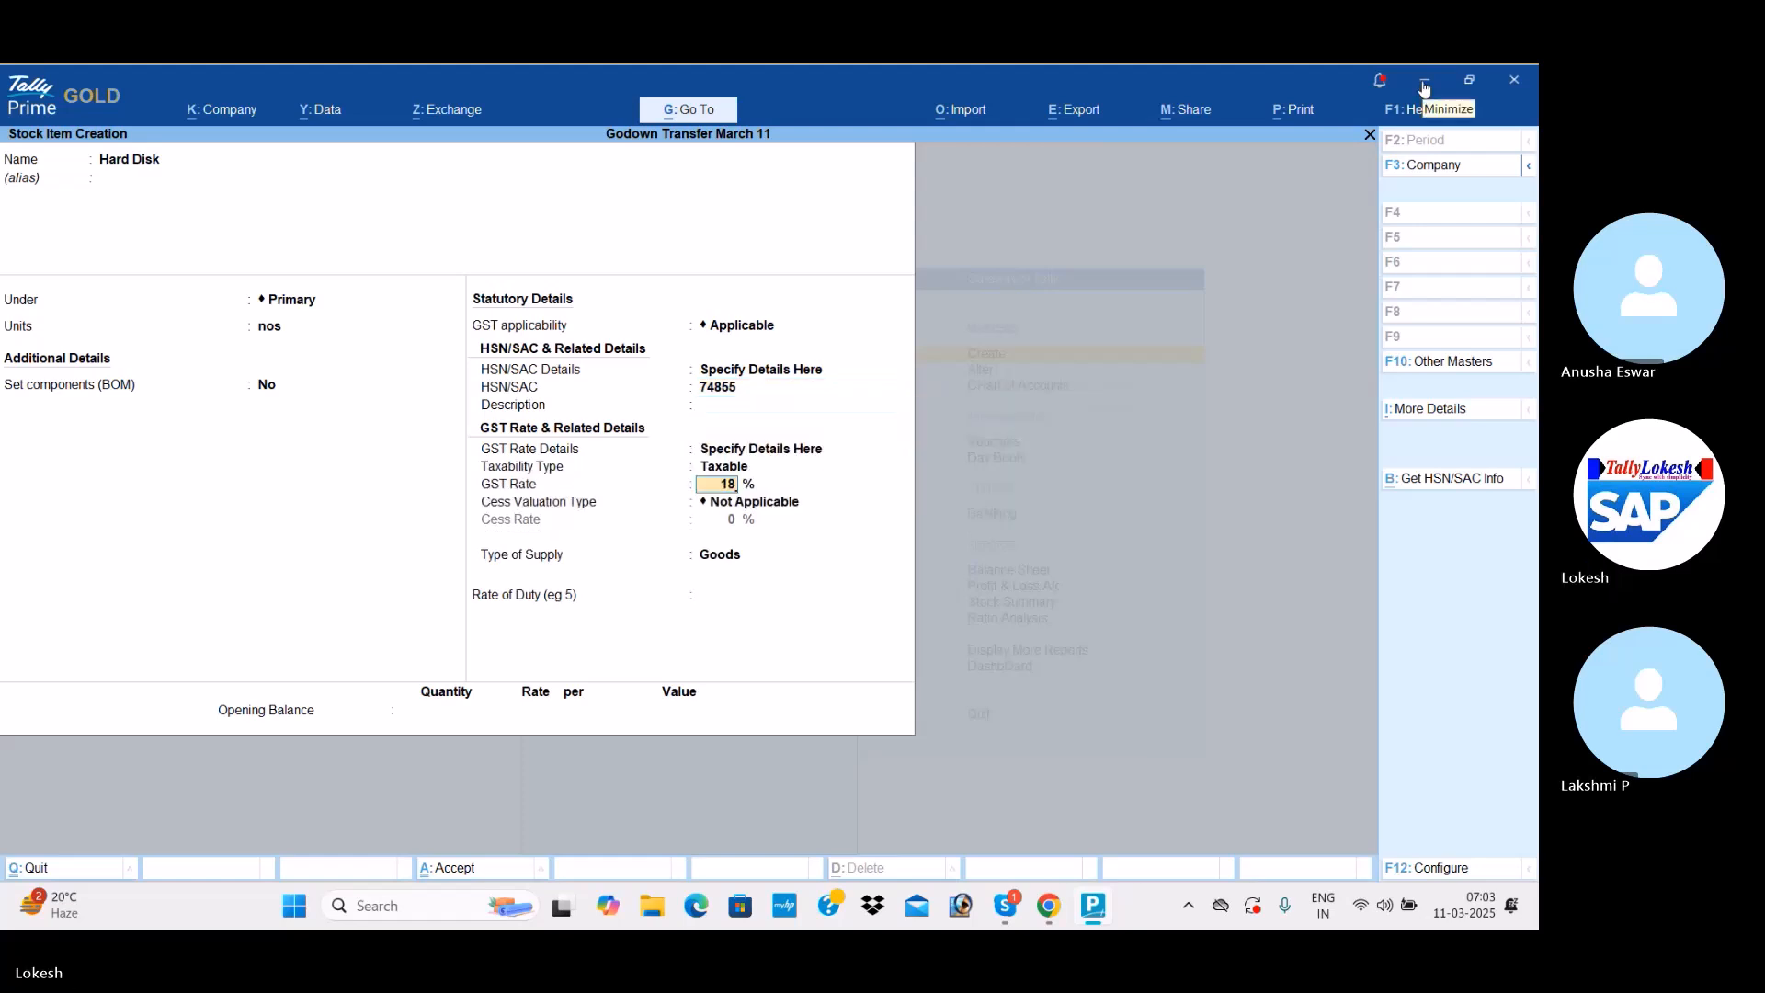
key(Return)
key(Return)
key(Return)
key(Return)
key(Return)
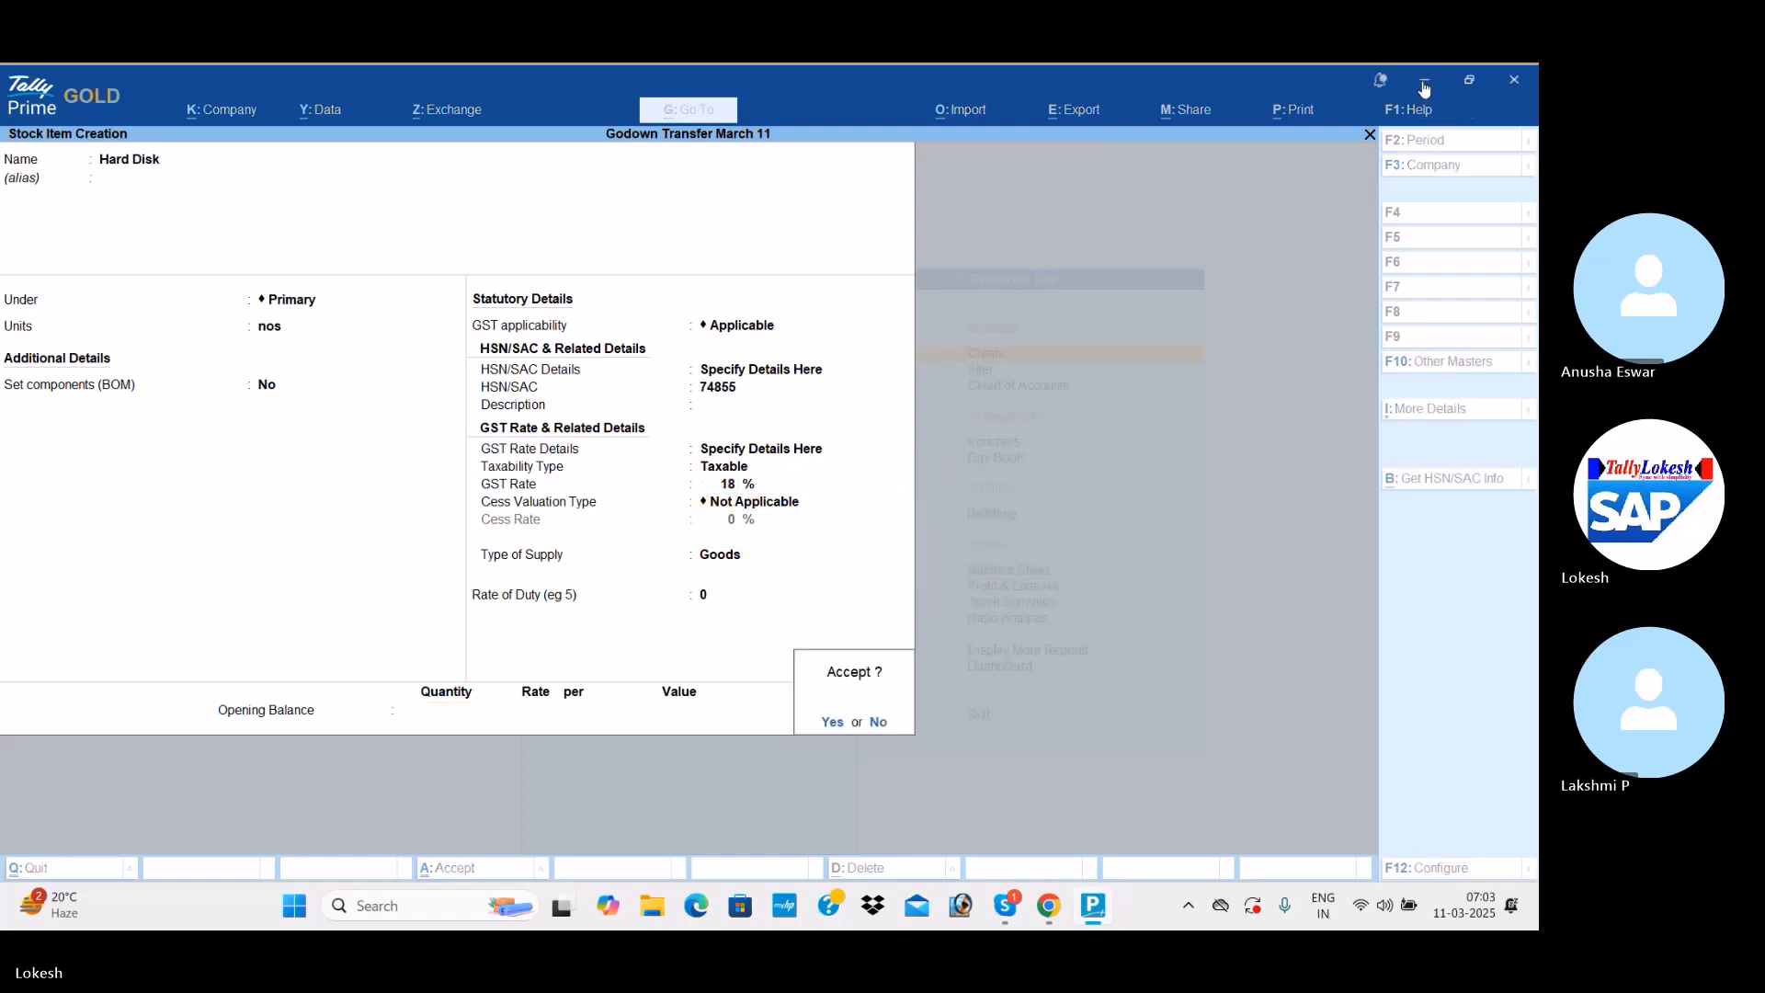
key(Return)
Start a new stock item named Monitor under Primary with the unit nos.
text(Monitor)
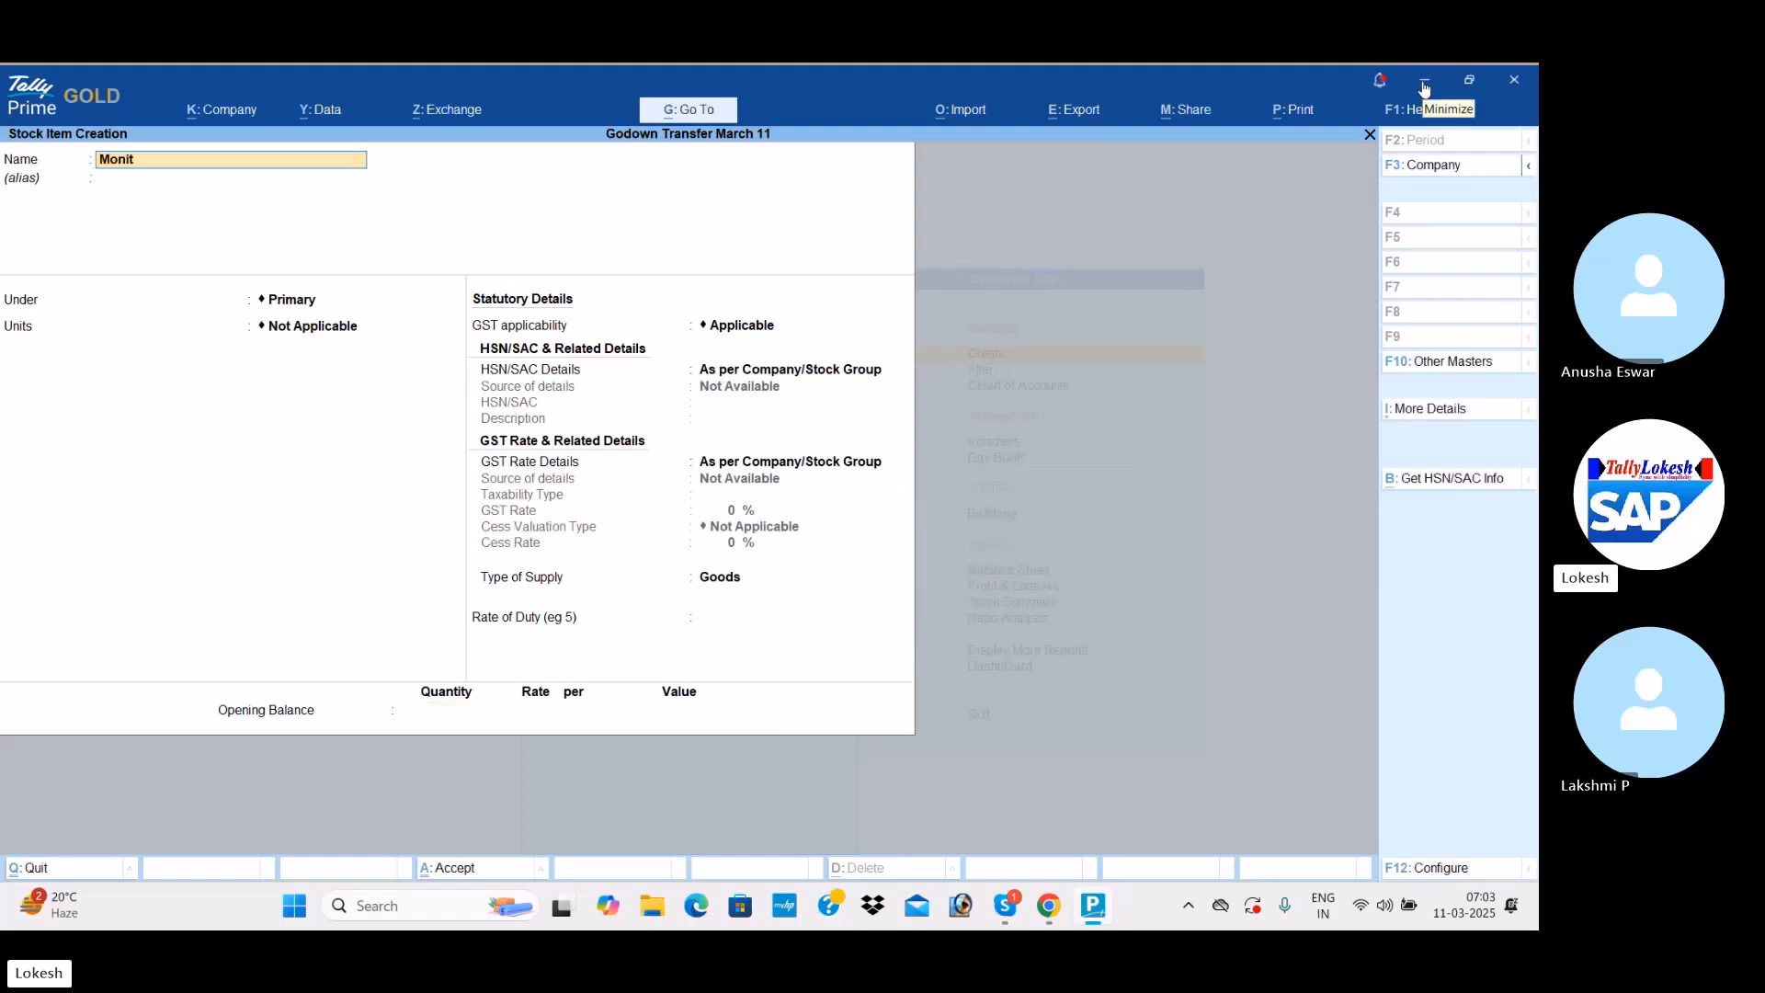
key(Return)
key(Return)
key(Return)
key(Down)
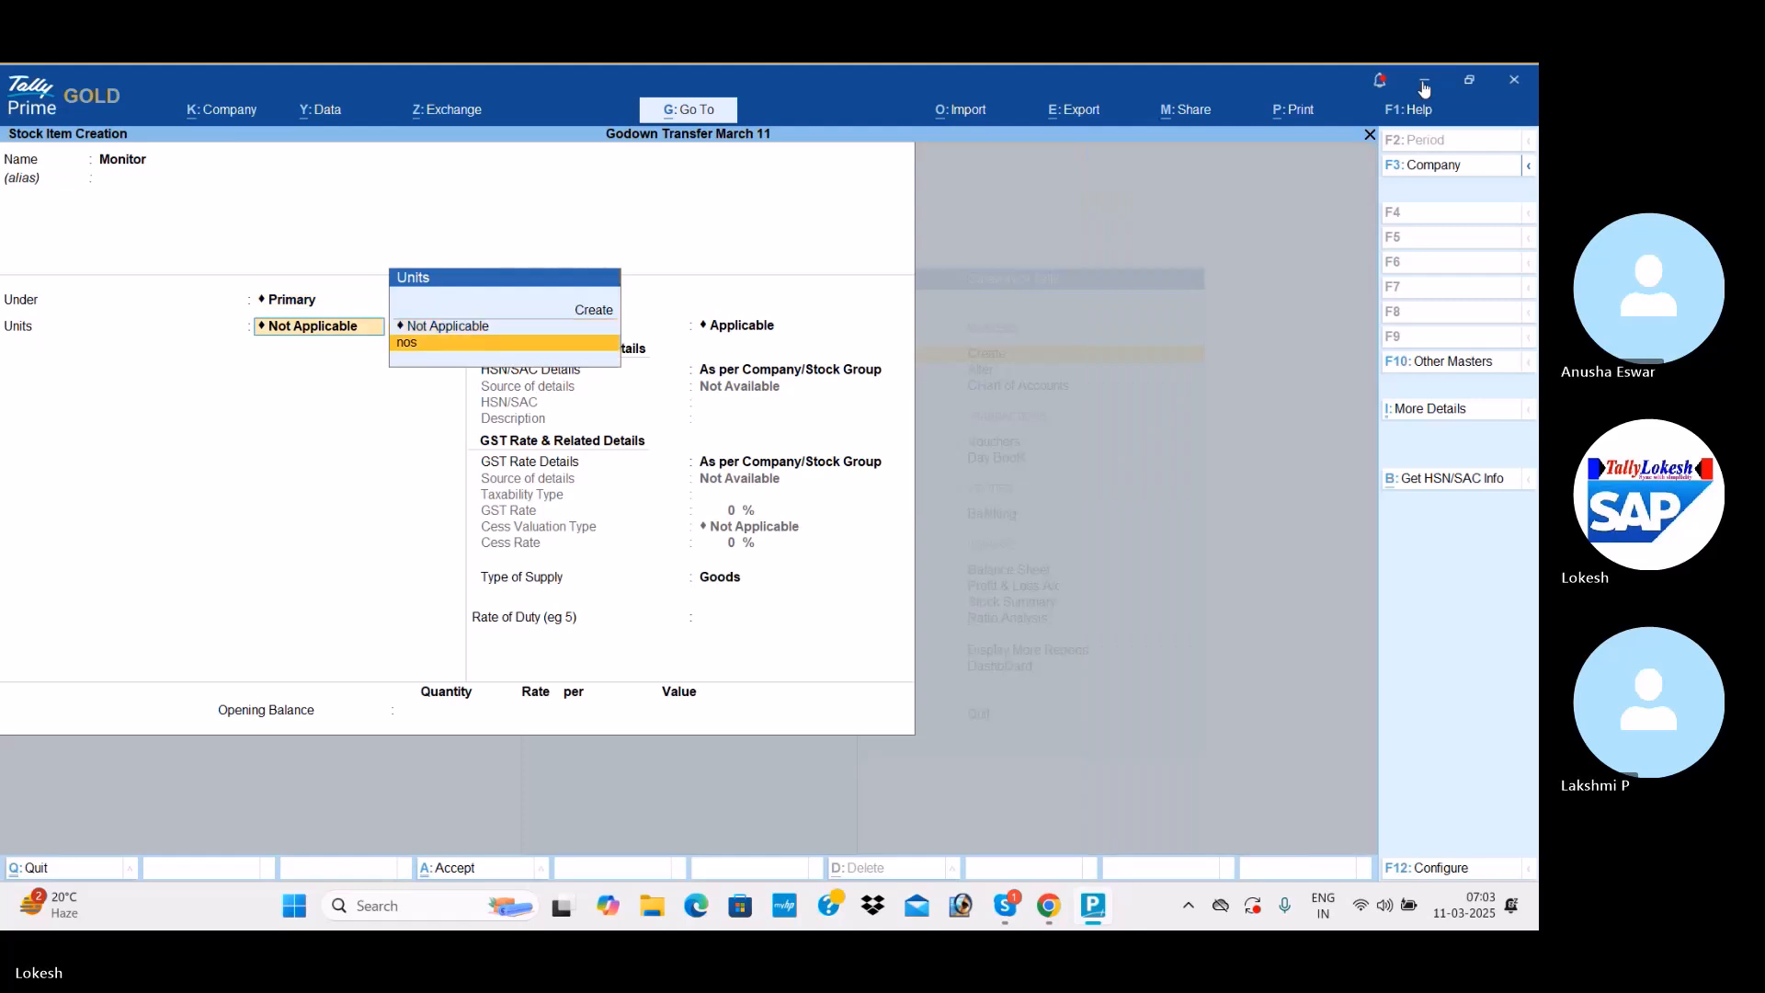
key(Return)
Specify HSN/SAC details directly on the Monitor item and set its HSN/SAC code to 985.
key(Return)
key(Return)
key(Return)
text(985)
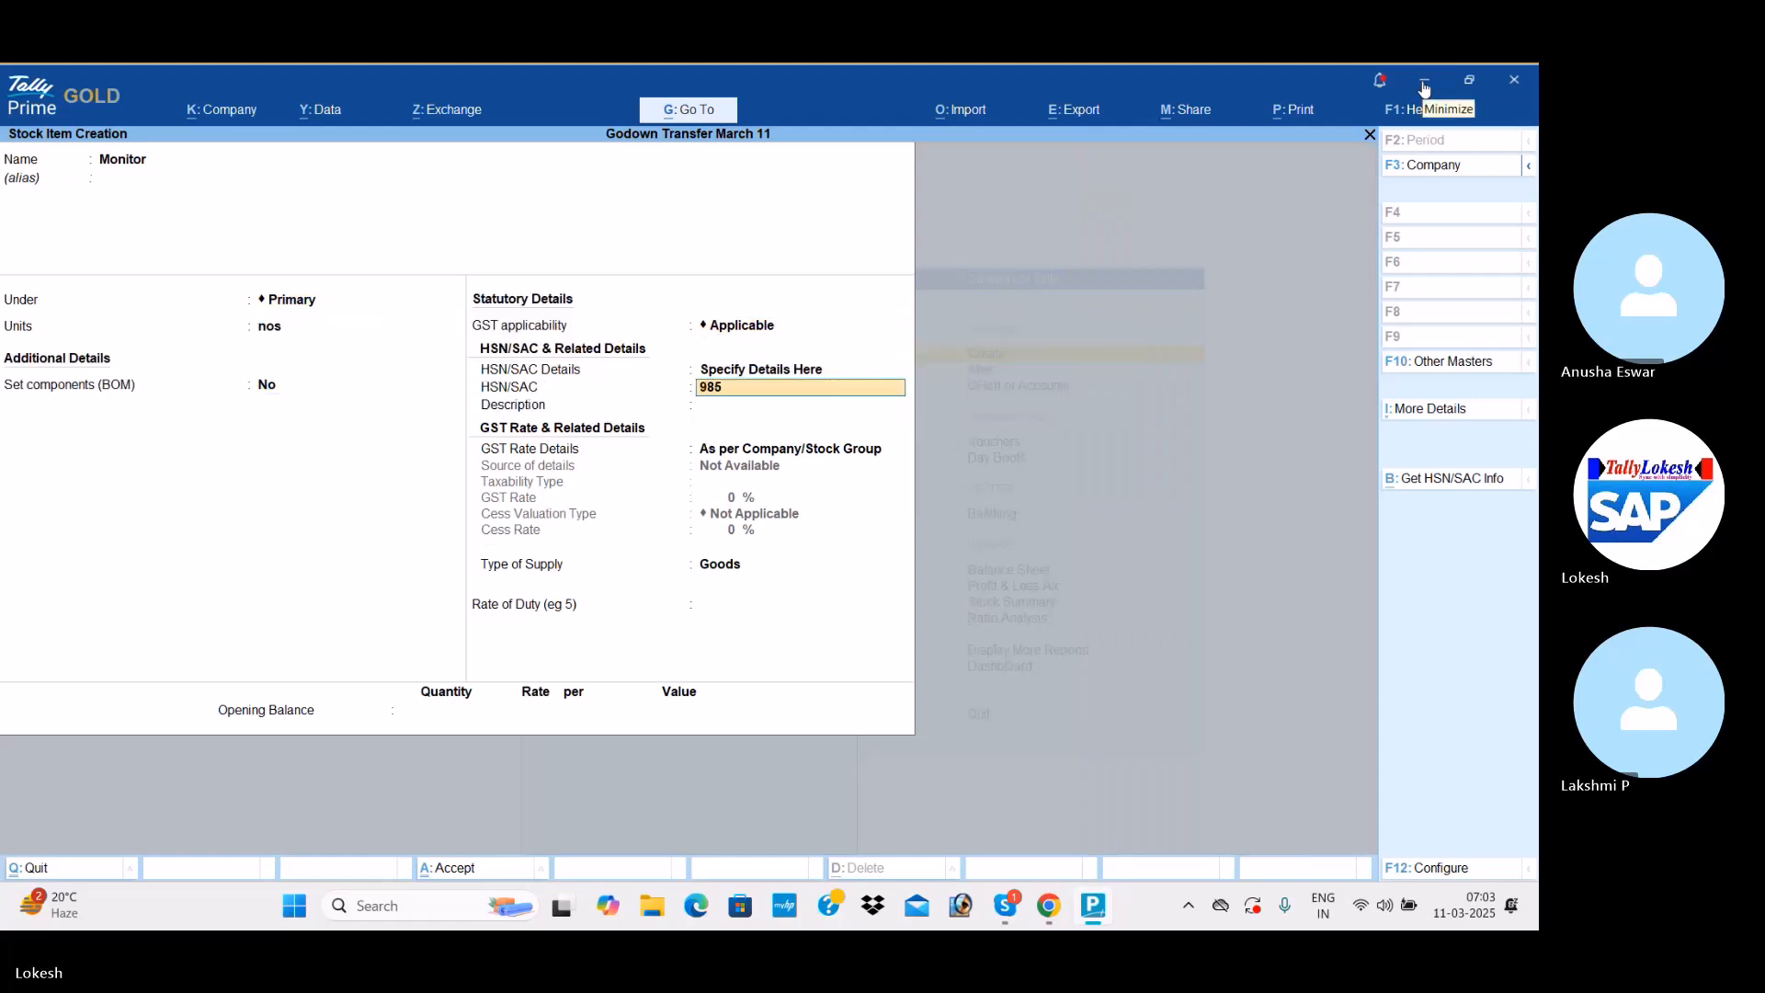
key(Return)
Specify GST rate details on the Monitor item with a GST rate of 18% and save the item.
key(Return)
key(Down)
key(Return)
text(18)
key(Return)
key(ctrl+a)
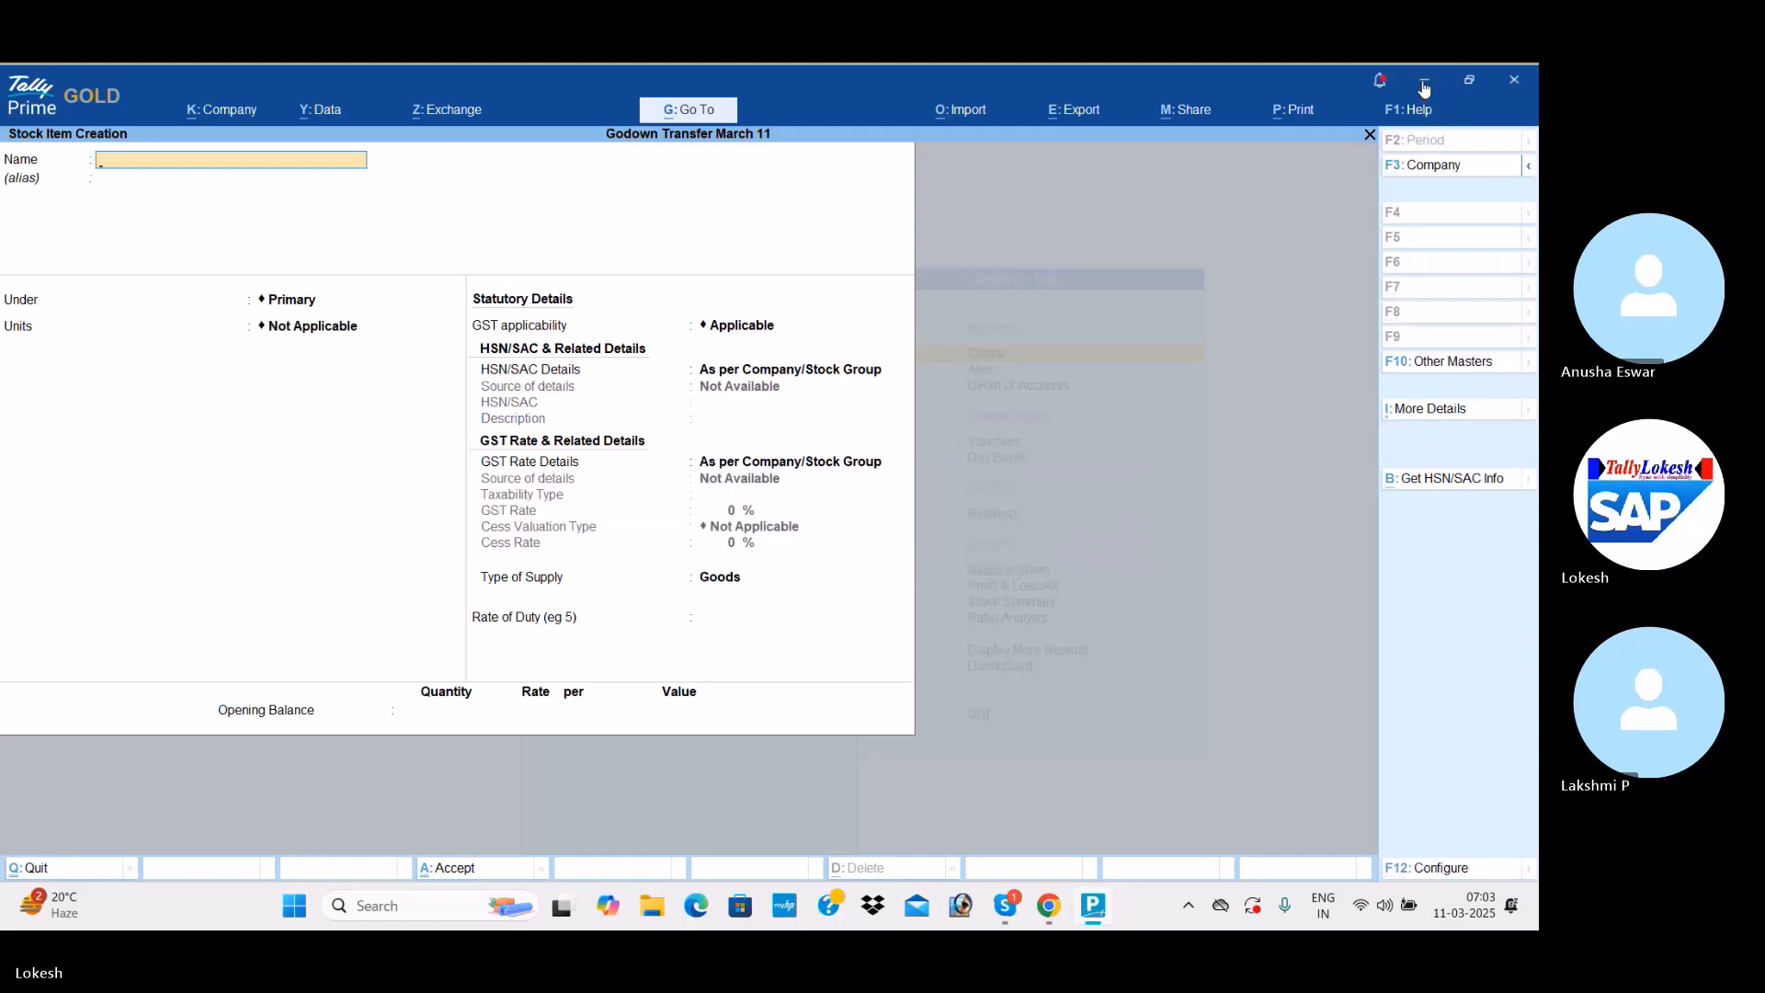
Start a new stock item named Processor Athlon under Primary with the unit nos.
text(Processor)
key(Return)
key(Return)
key(Return)
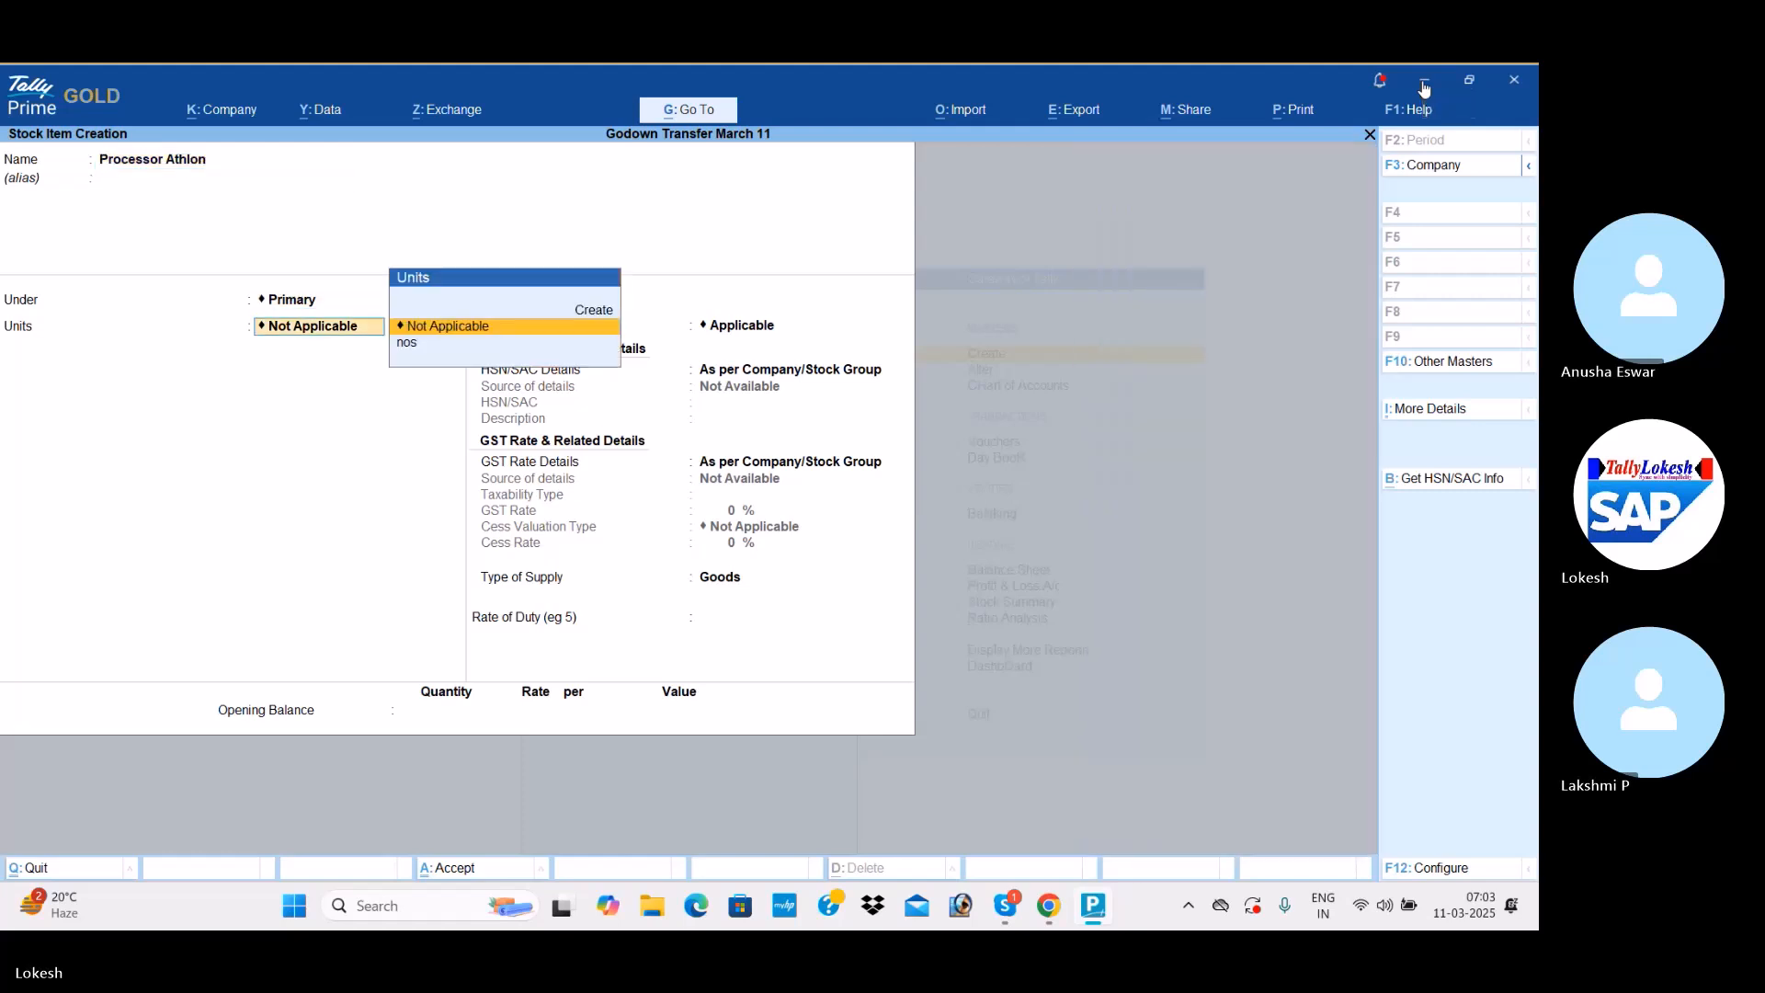
key(Down)
key(Return)
Specify HSN/SAC details directly on the Processor Athlon item with the HSN/SAC code 547.
key(Return)
key(Down)
key(Return)
text(547)
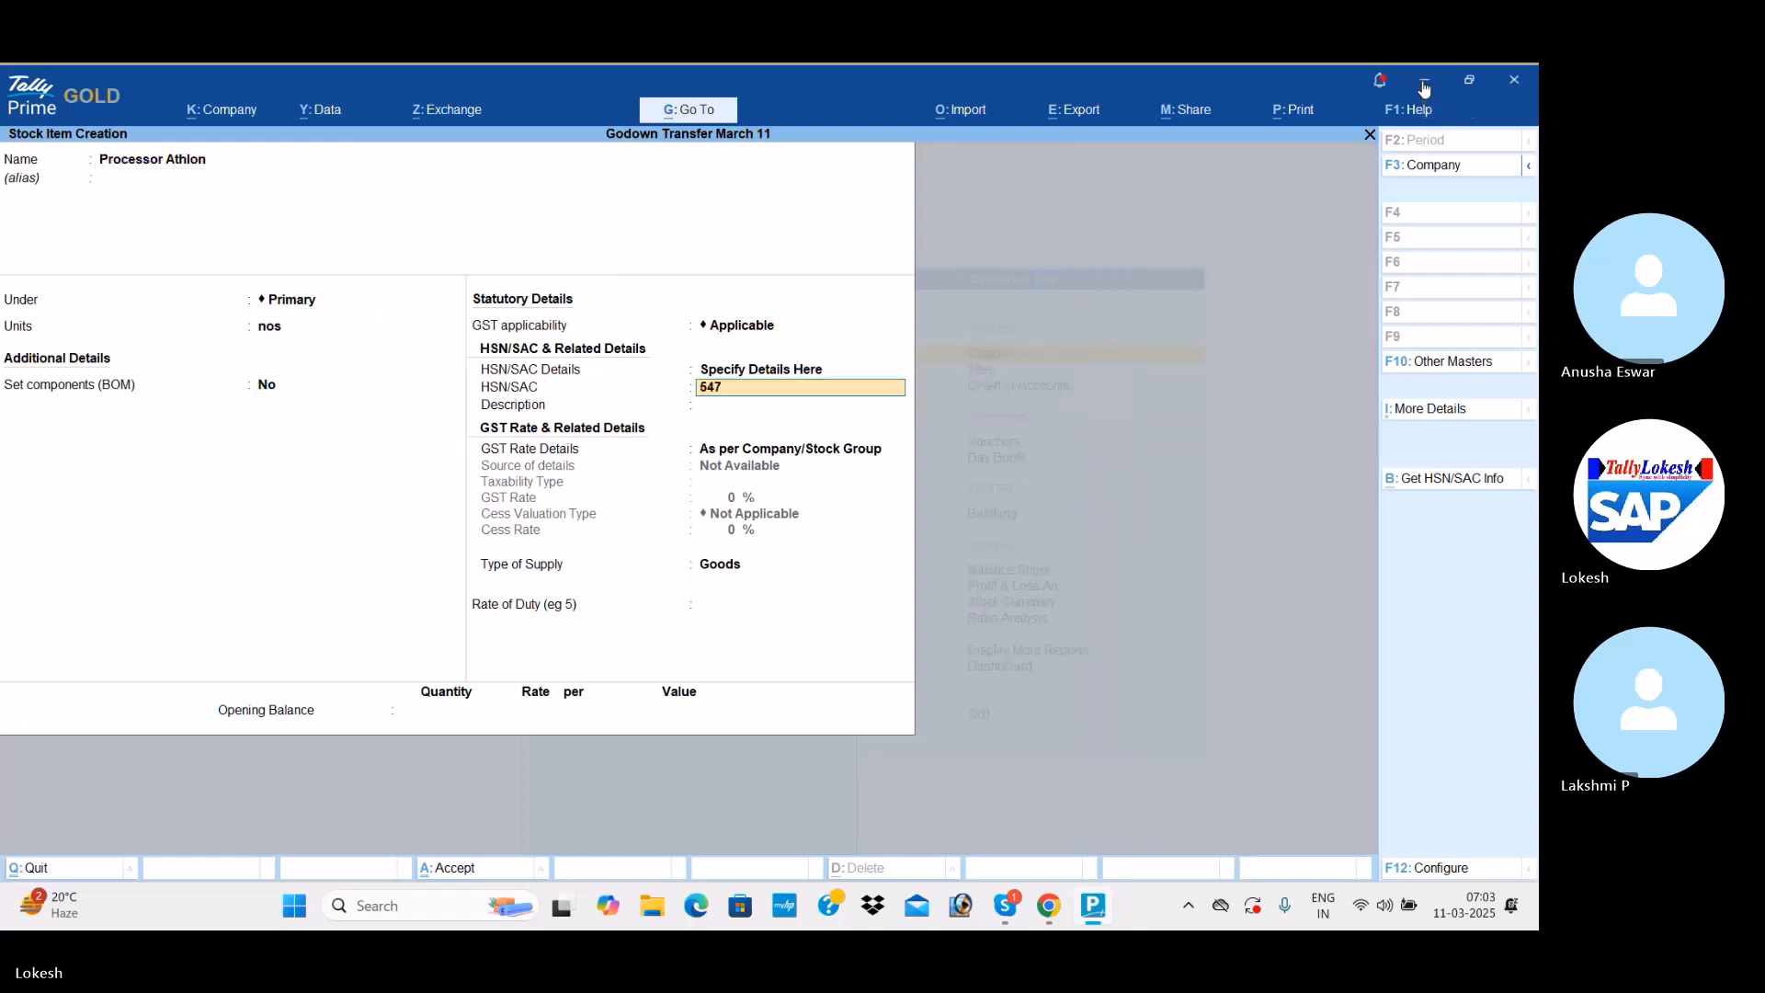
key(Return)
Specify GST rate details on the Processor Athlon item with a GST rate of 18% and save the item.
key(Return)
key(Down)
key(Return)
key(Return)
text(18)
key(Return)
key(Return)
key(Return)
key(Return)
key(Return)
key(Return)
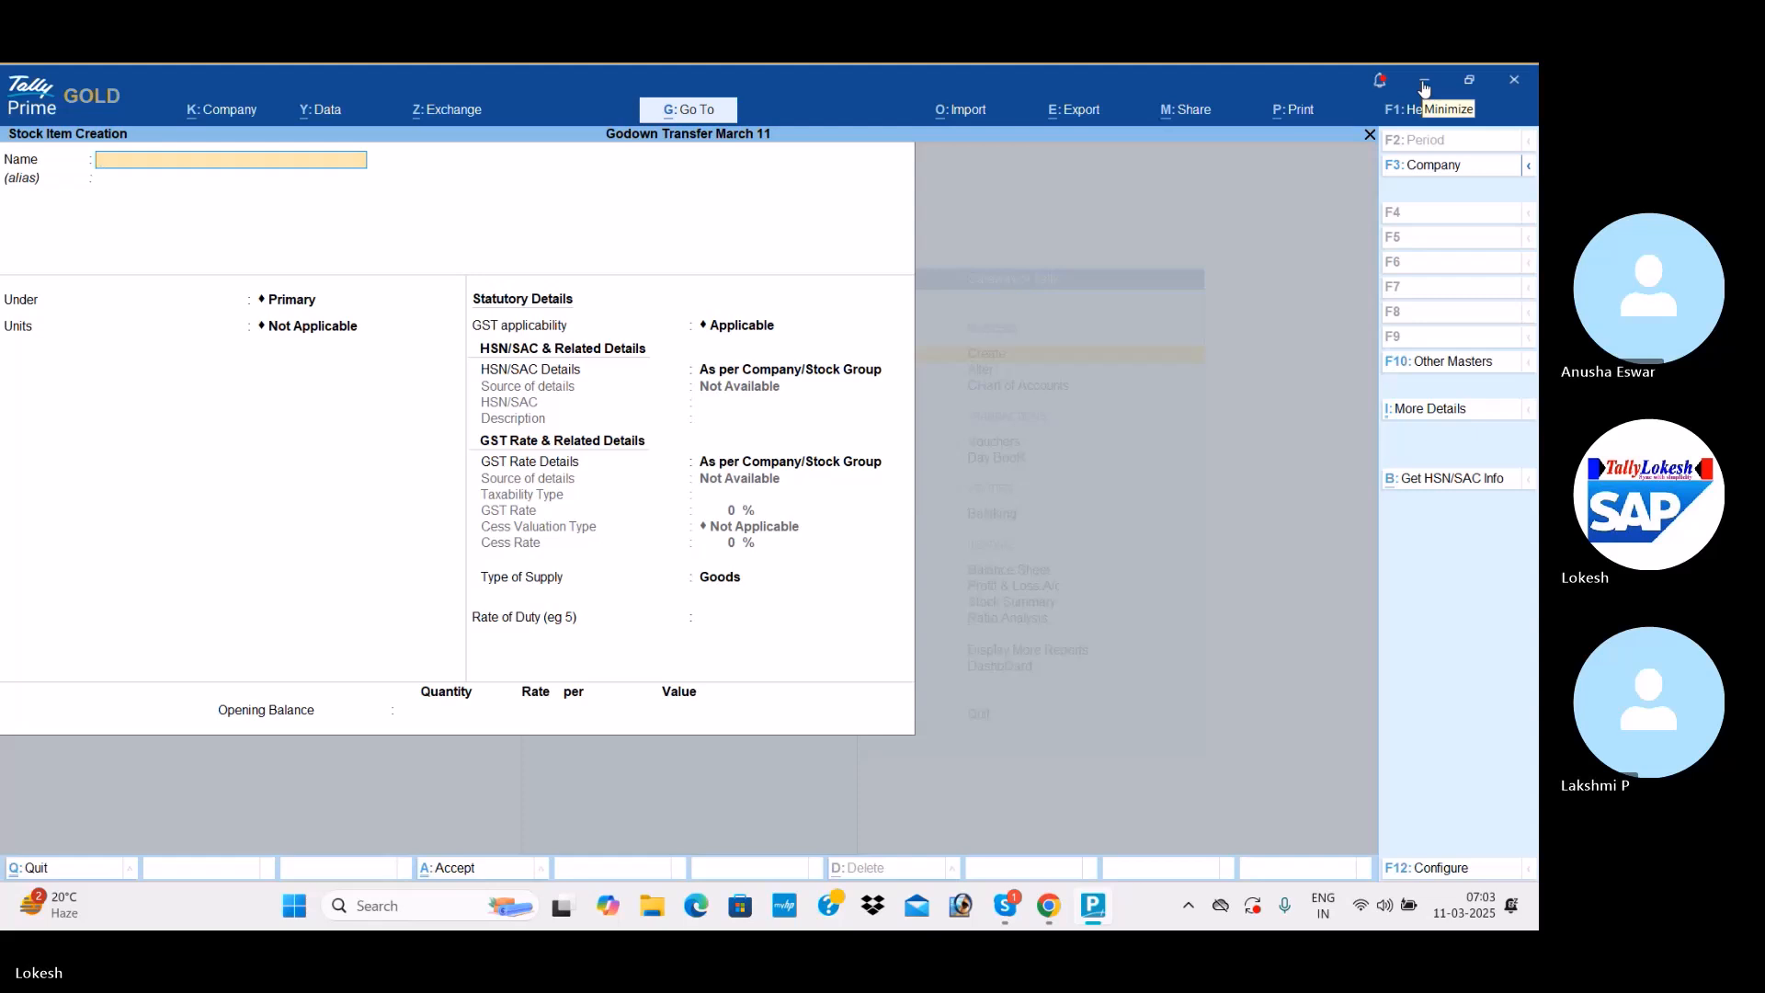
Start a new stock item named Processor P4 under Primary with the unit nos.
text(Processor P)
key(Return)
key(Return)
key(Return)
key(Down)
key(Return)
Specify HSN/SAC details directly on the Processor P4 item and set its HSN/SAC code to 54788.
key(Return)
key(Return)
key(Down)
key(Return)
text(5478)
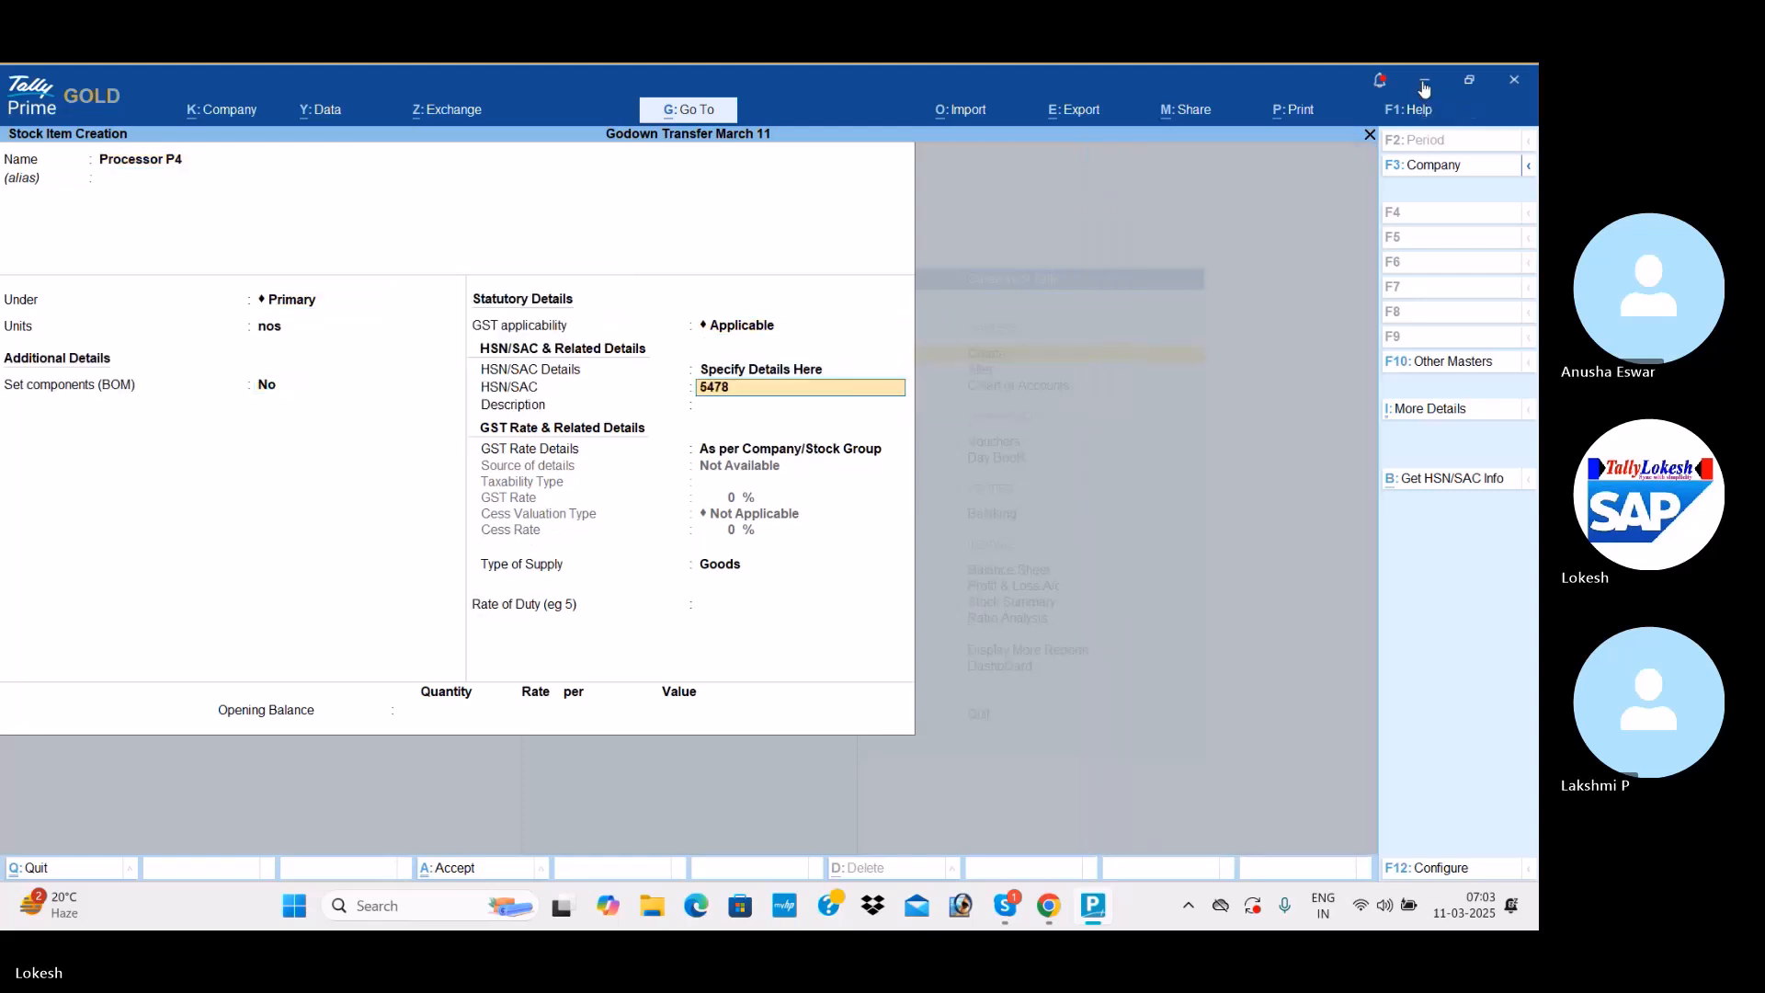
text(8)
key(Return)
Specify GST rate details on the Processor P4 item as Taxable at 18% and save the item.
key(Return)
key(Down)
key(Return)
text(18)
key(Return)
key(Return)
key(Return)
key(Return)
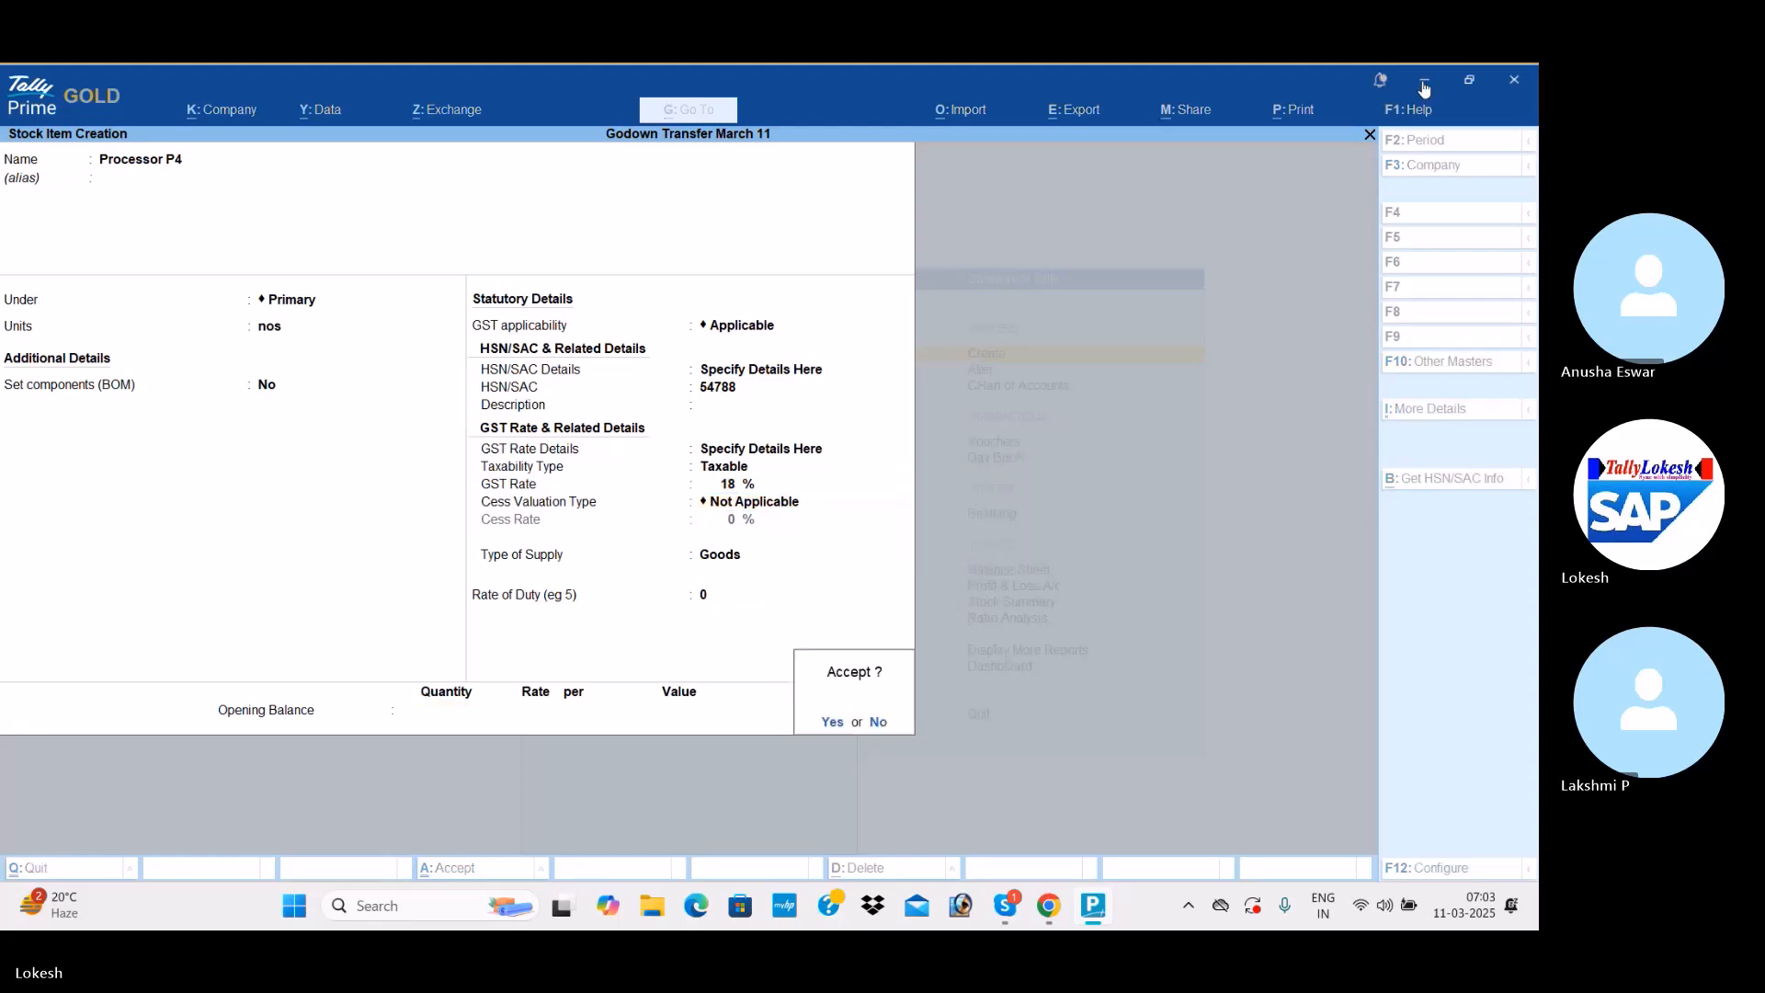
key(Return)
Start a new stock item named Keyboard under Primary with the unit nos.
text(Keybo)
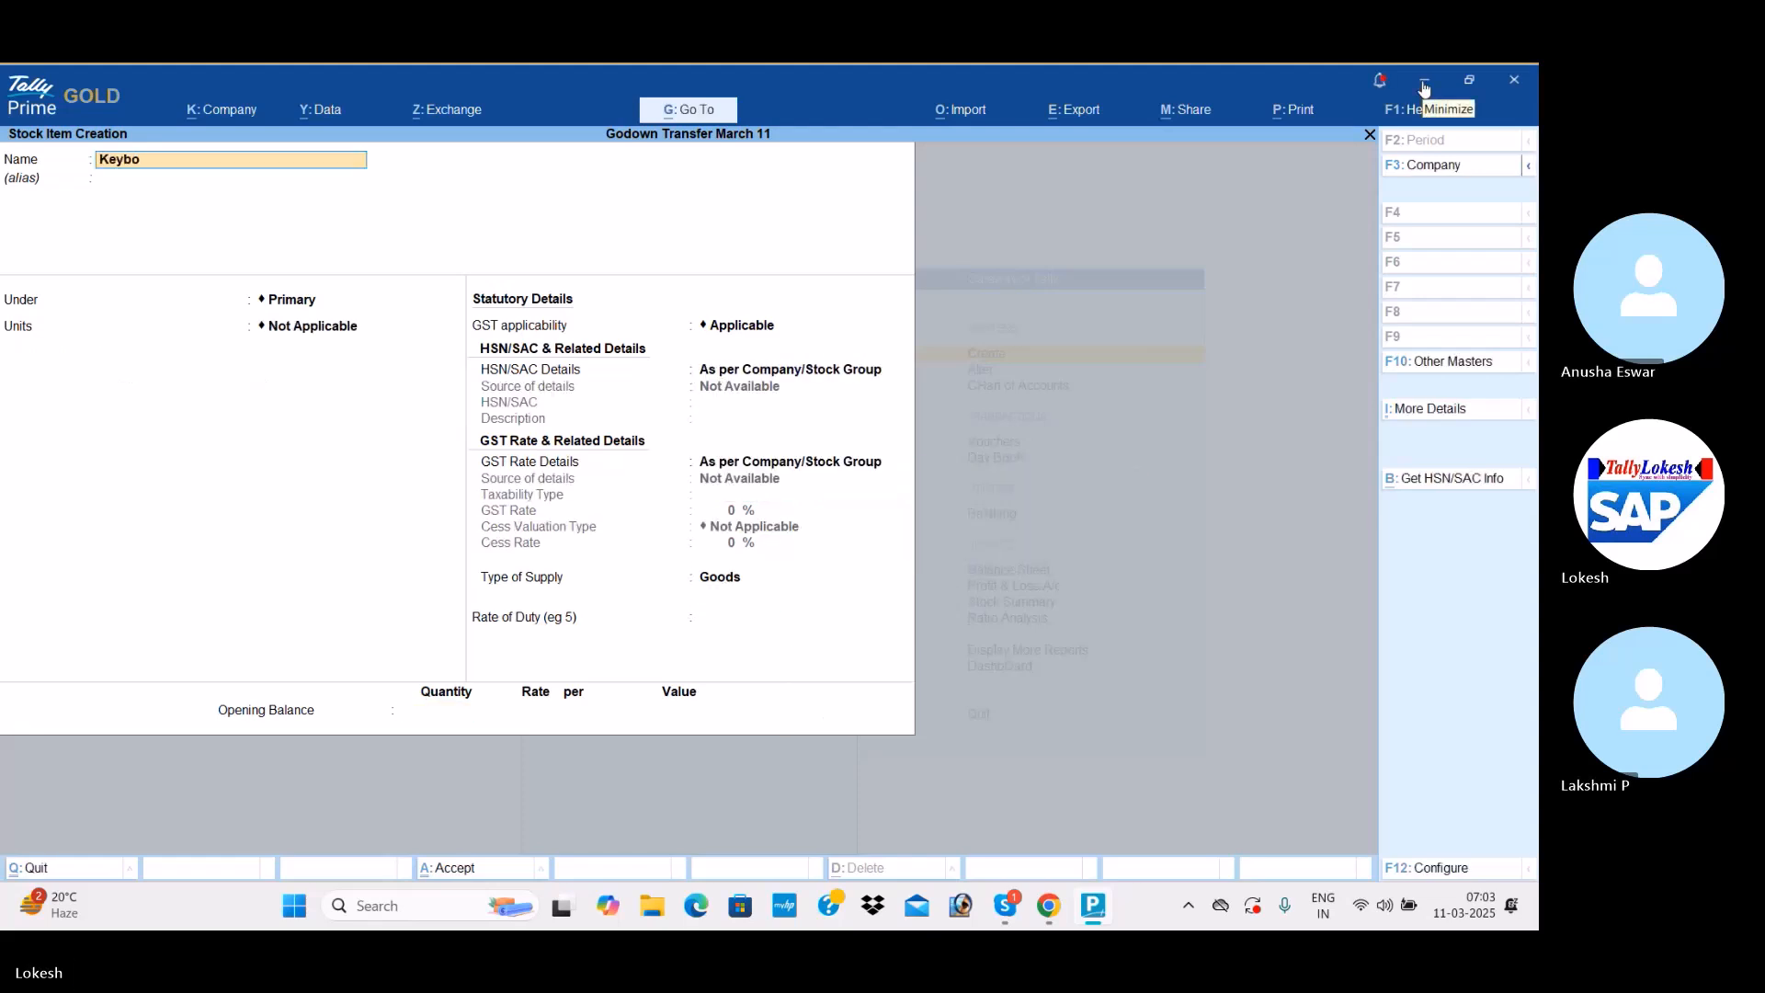
text(ard)
key(Return)
key(Return)
key(Return)
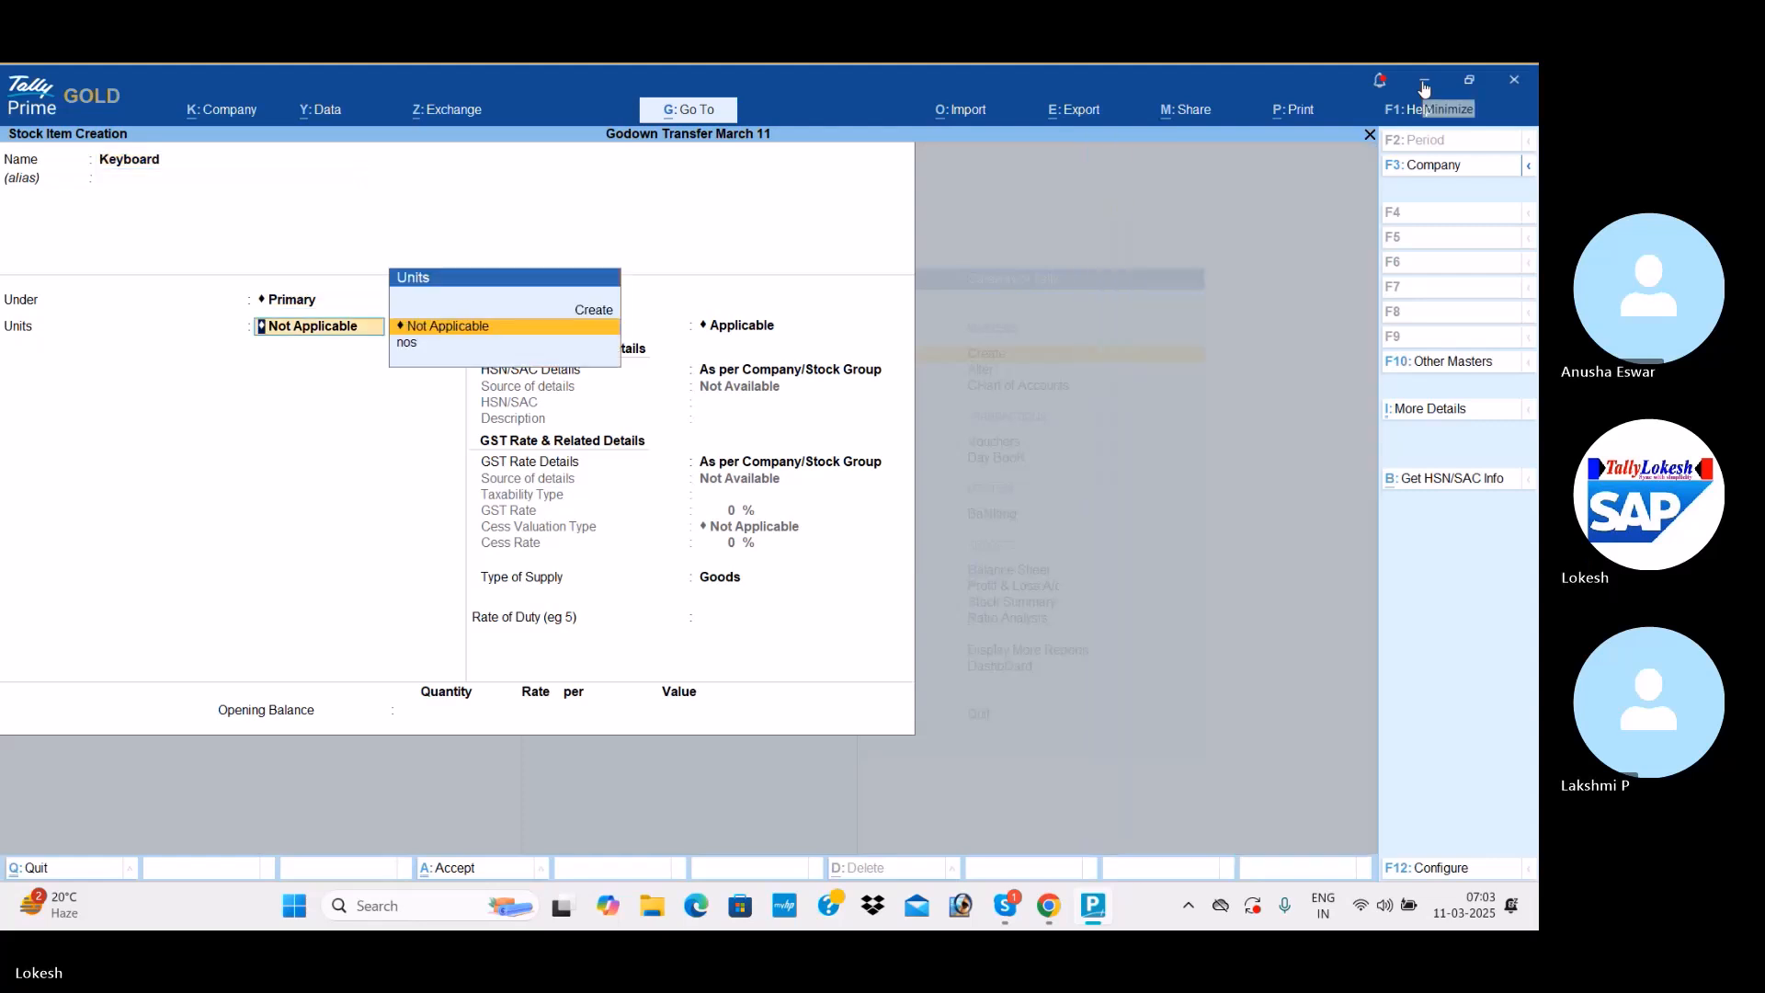
key(Down)
key(Return)
Specify HSN/SAC details directly on the Keyboard item and set its HSN/SAC code to 51478.
key(Return)
key(Return)
text(51478)
key(Return)
Specify GST rate details on the Keyboard item as Taxable at 18% and save the item.
key(Return)
key(Down)
key(Return)
key(Return)
text(18)
key(Return)
key(Return)
key(Return)
key(Return)
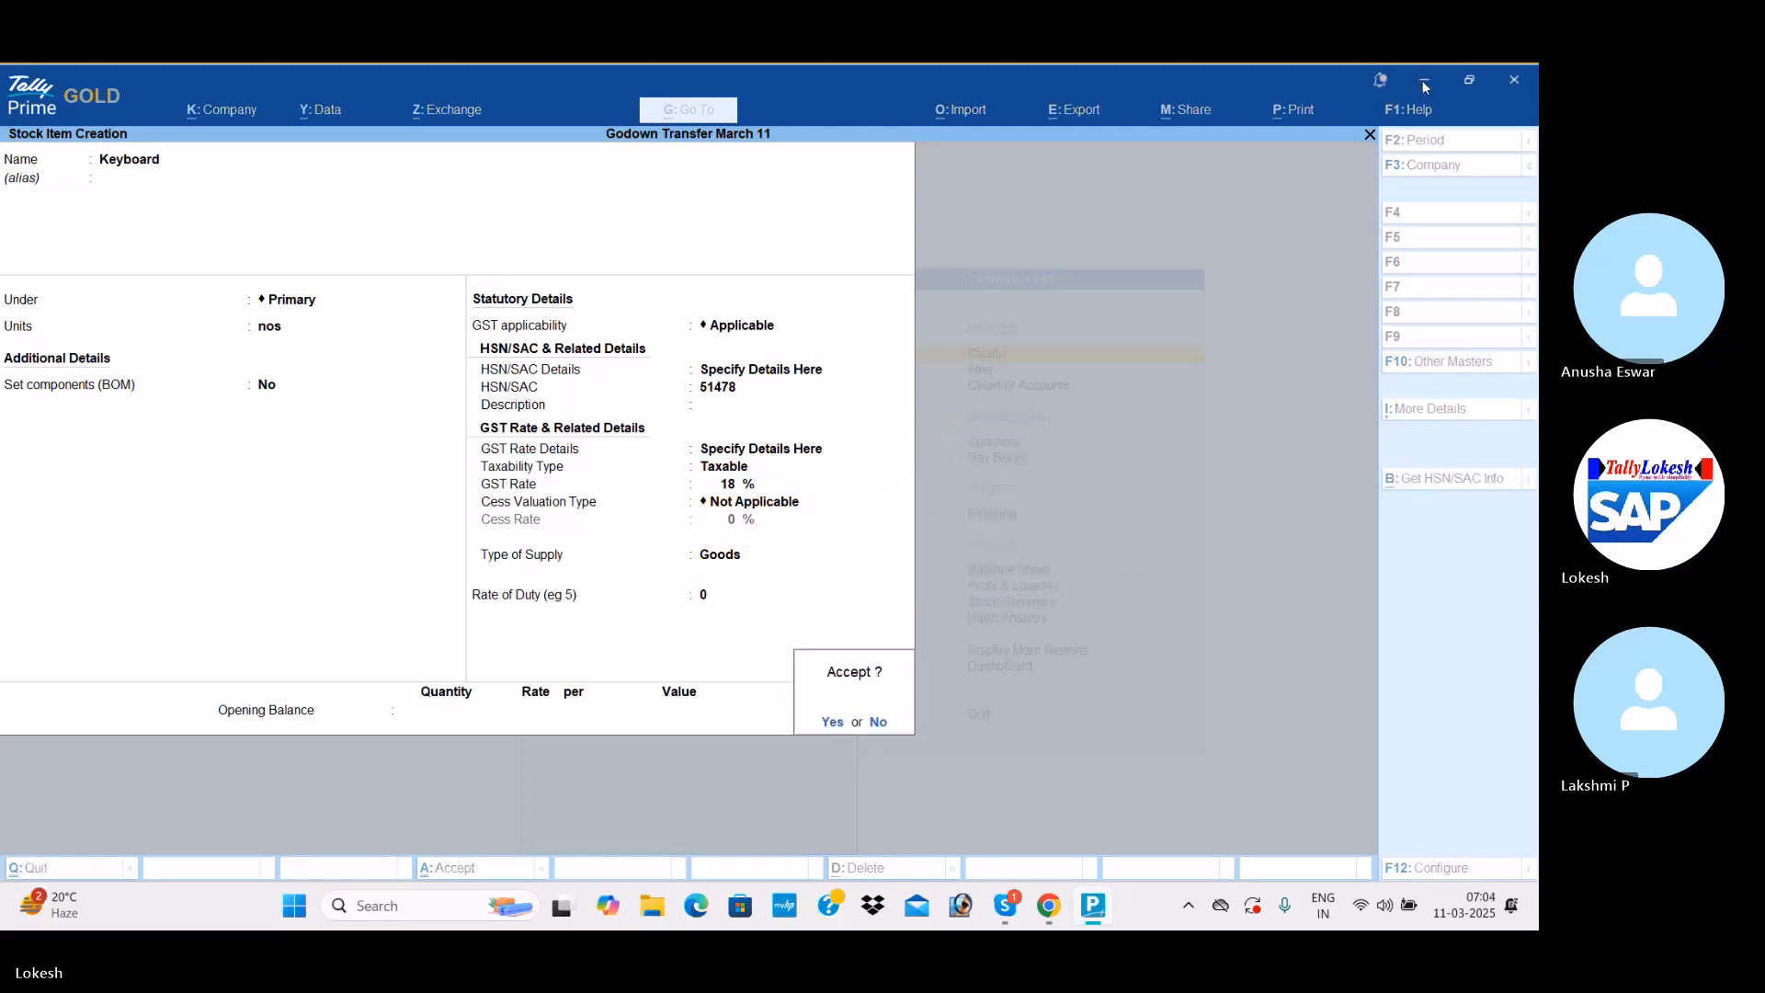
key(Return)
Start a new stock item named Ram under Primary with the unit nos.
text(Ram)
key(Return)
key(Return)
key(Return)
key(Down)
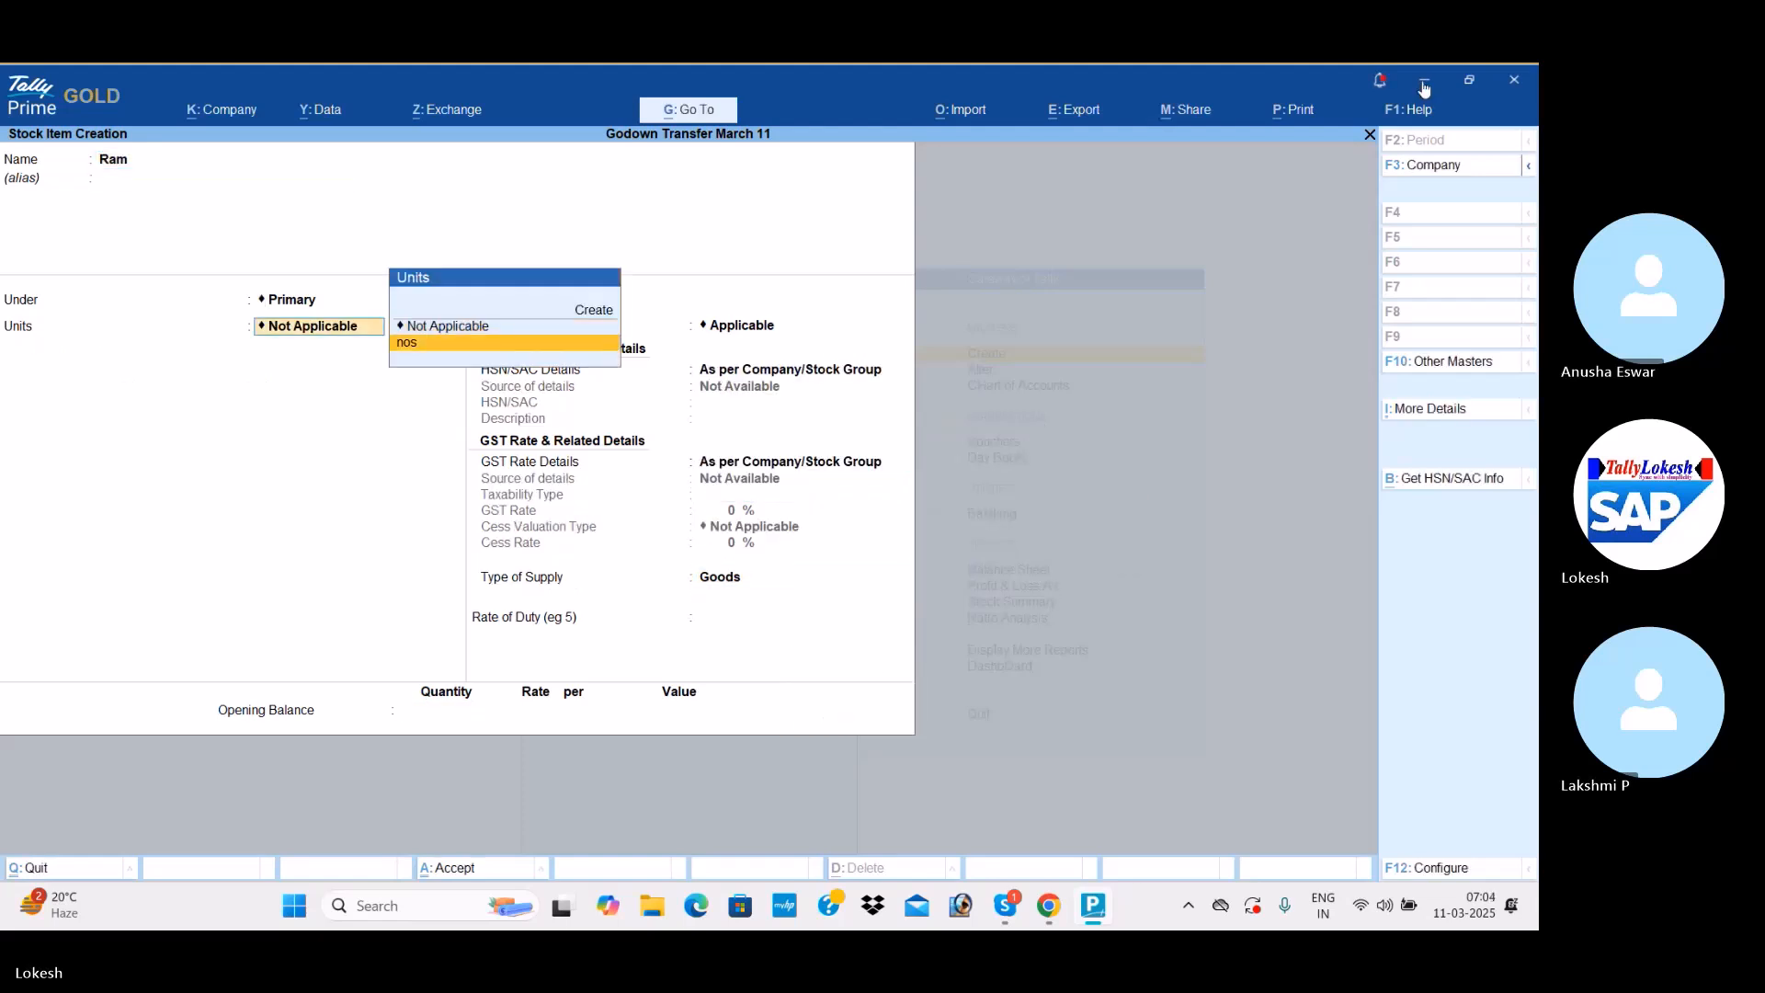
key(Return)
Specify HSN/SAC details directly on the Ram item and set its HSN/SAC code to 51489.
key(Return)
key(Return)
key(Down)
key(Return)
text(51489)
key(Return)
Specify a GST rate of 18% directly on the Ram item, save it and leave stock item creation.
key(Down)
key(Return)
key(Return)
text(18)
key(Return)
key(Return)
key(Return)
key(Return)
key(Return)
key(Return)
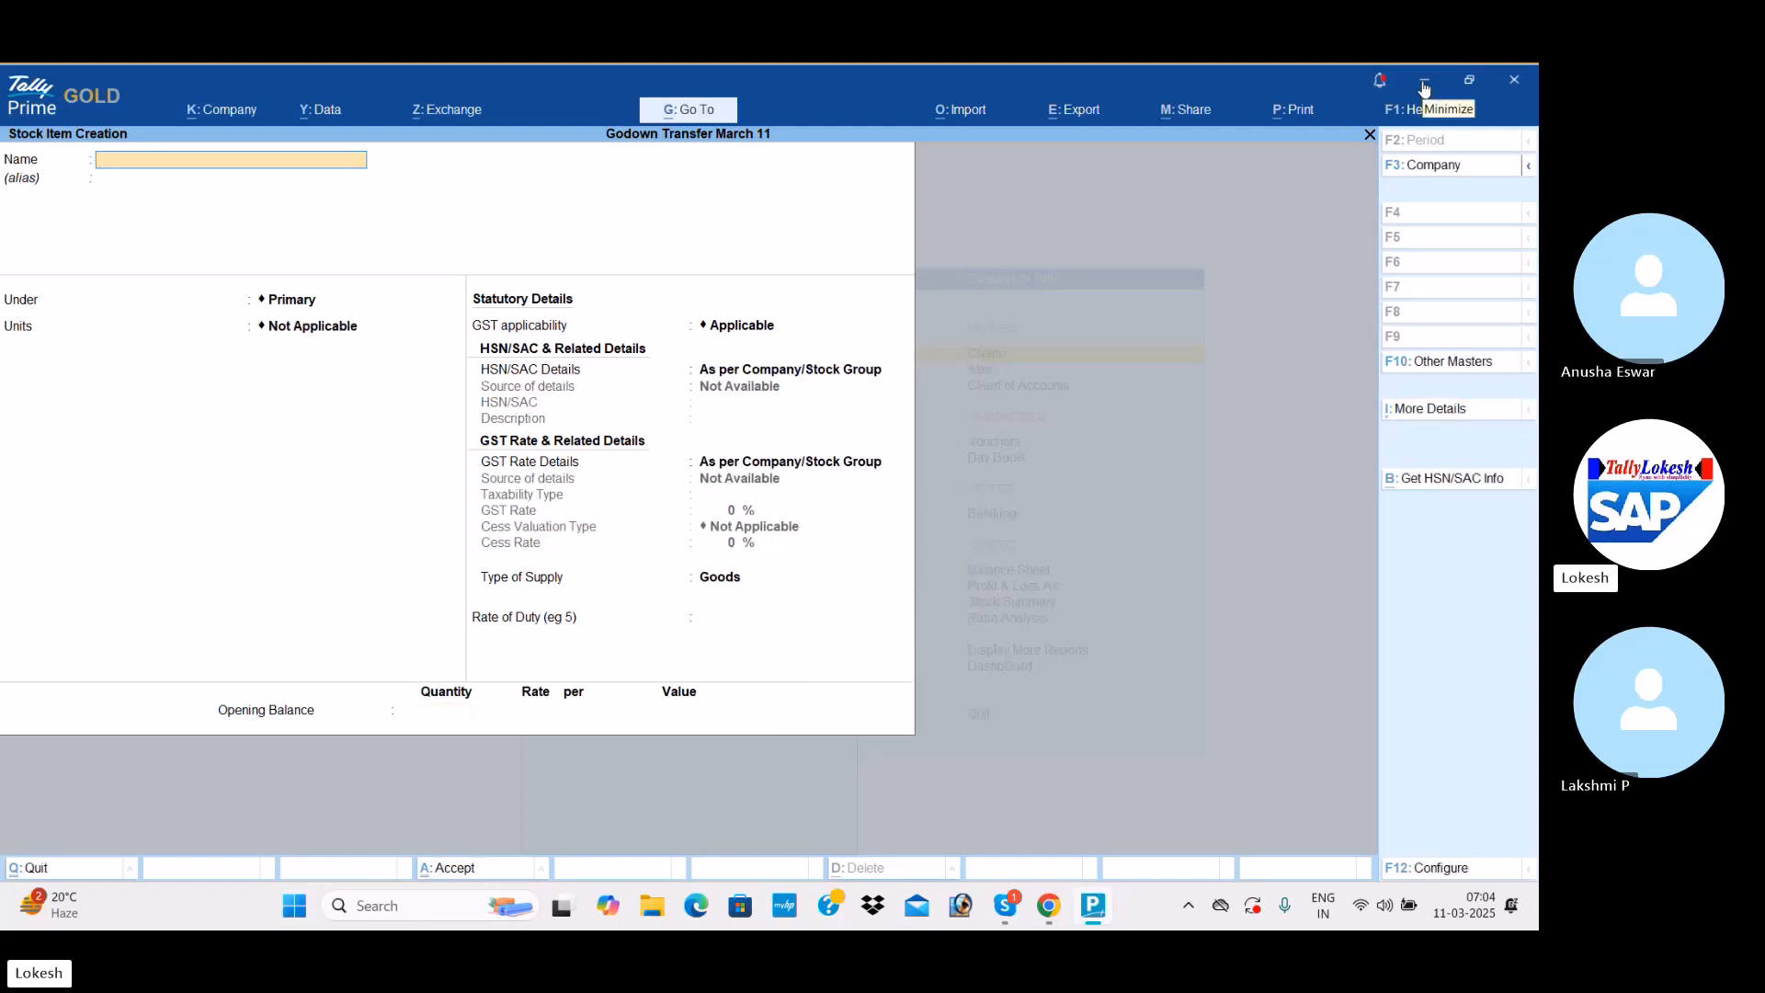
key(Escape)
key(Return)
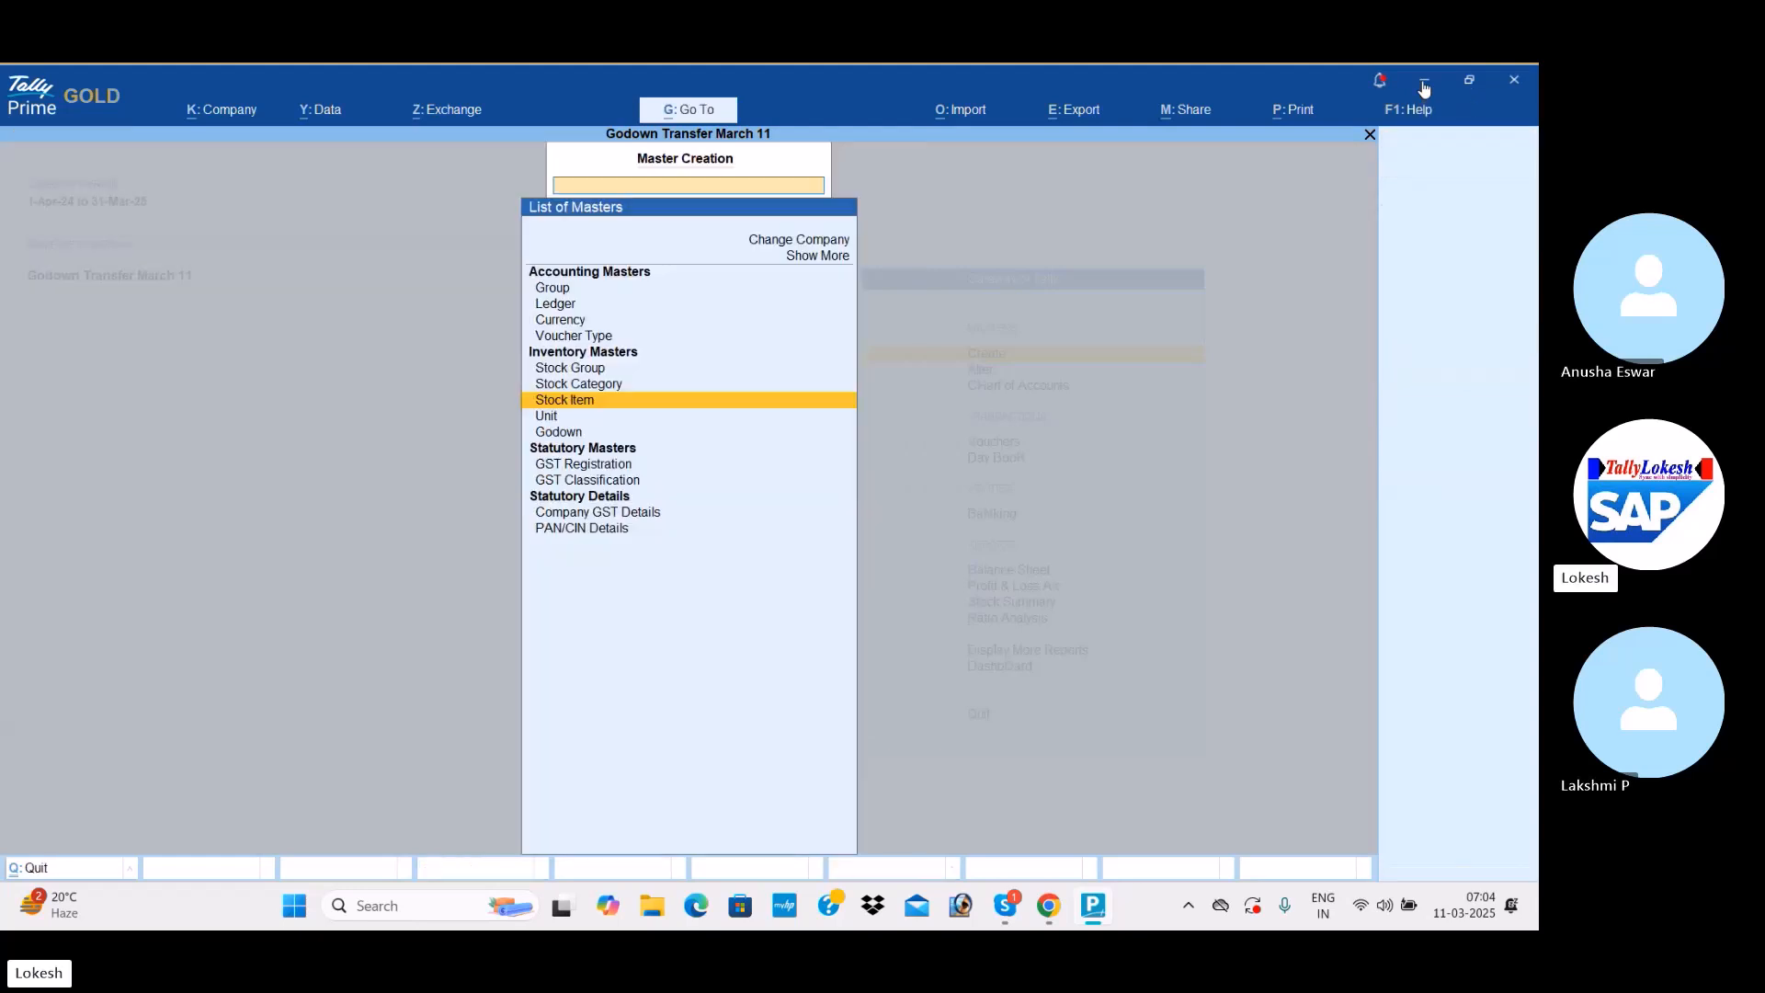
Create a godown named Raw Material under Primary.
key(Down)
key(Down)
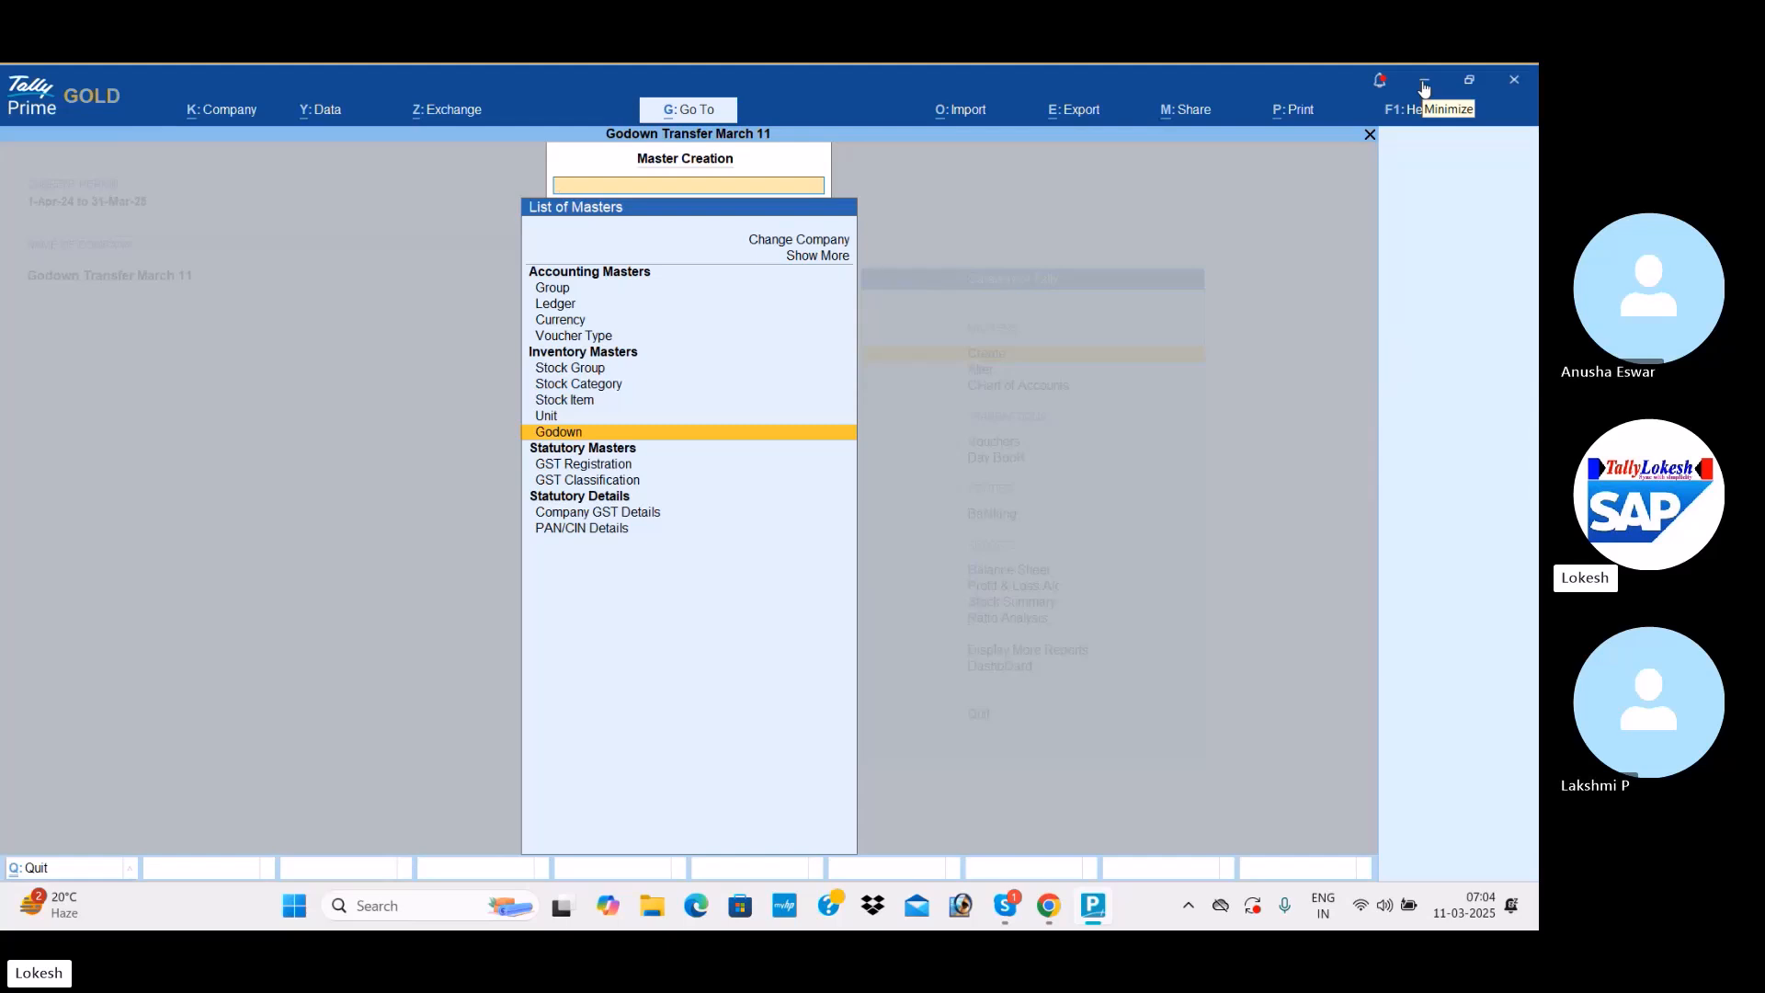
key(Return)
key(Return)
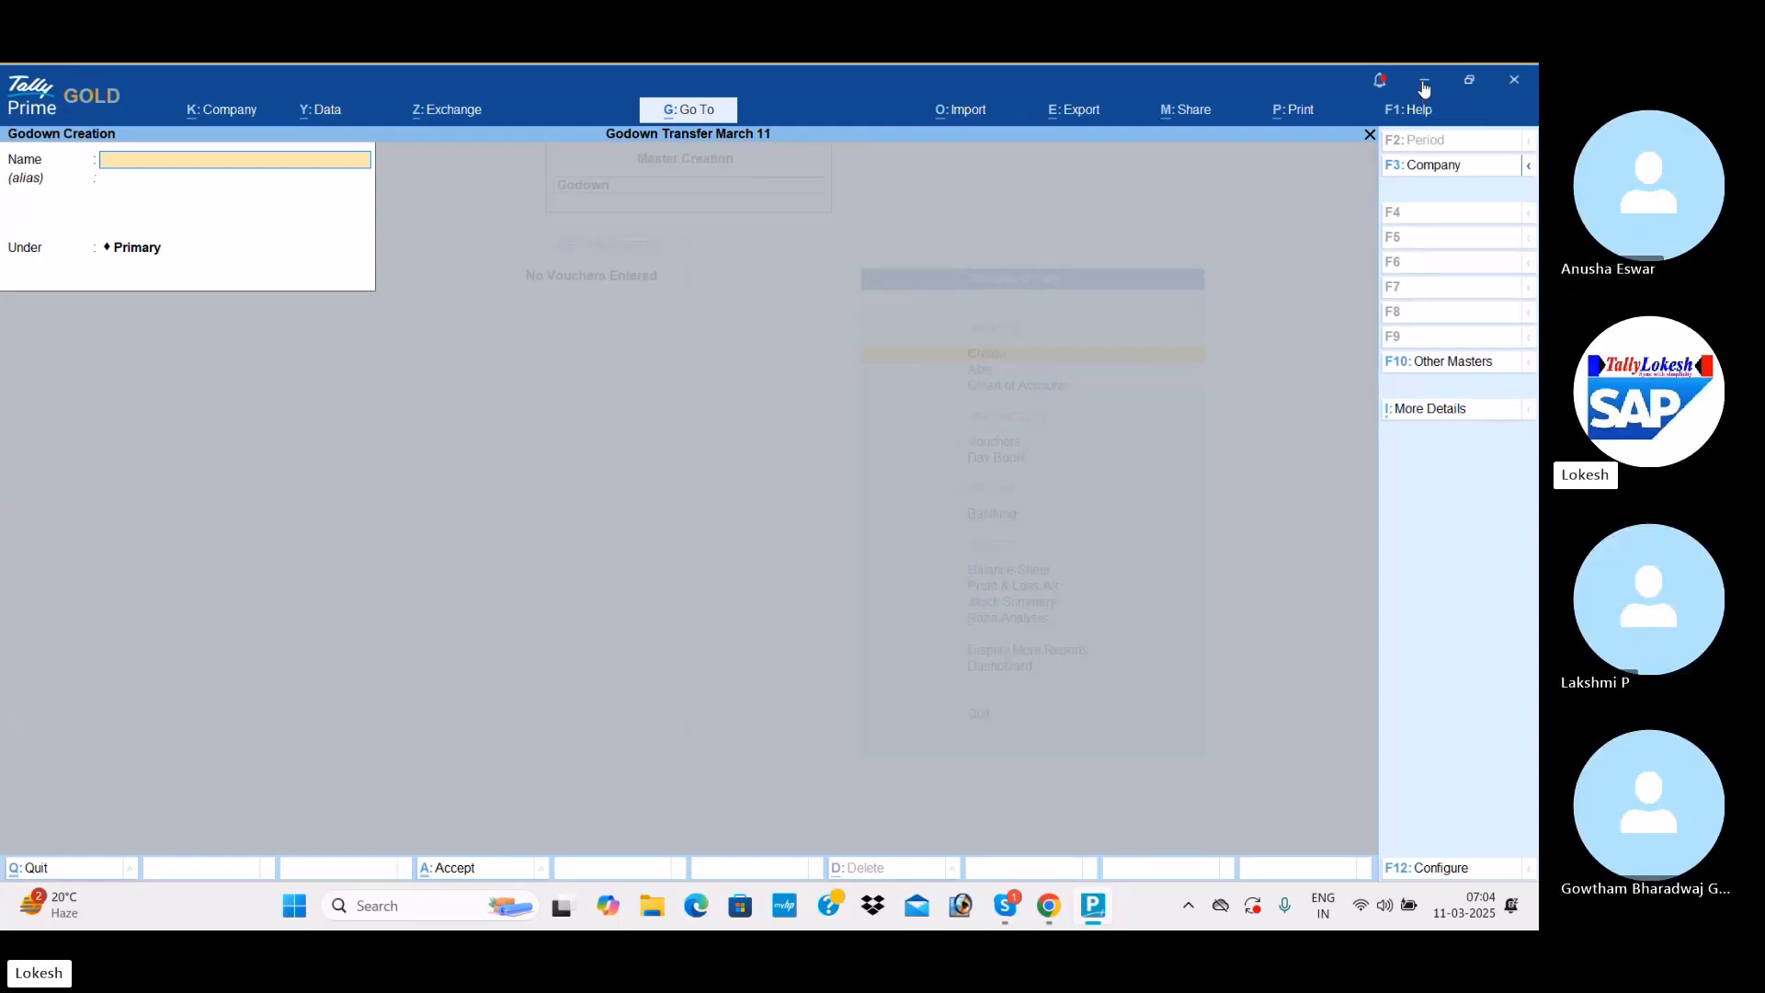
text(Raw Material)
key(Return)
key(Return)
key(Return)
key(Return)
Create a second godown named Assemling Godown under Primary and leave godown creation.
text(As)
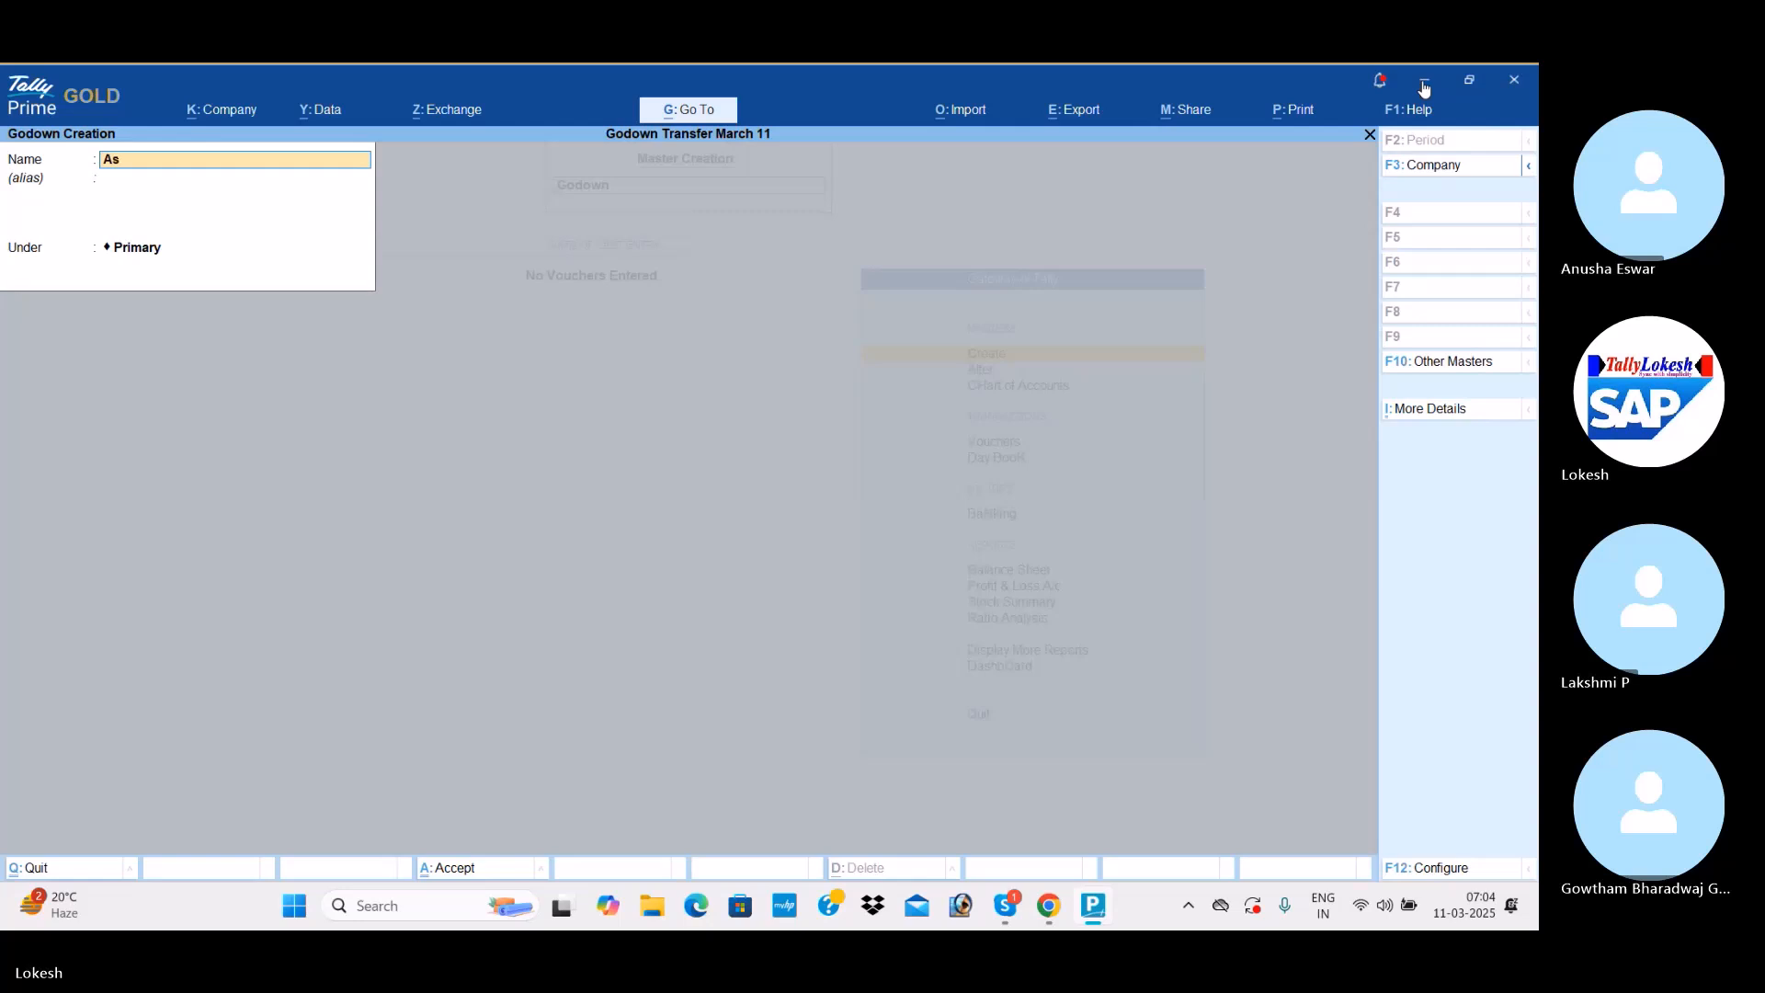
text(semling Godown)
key(Return)
key(Return)
key(Return)
key(Return)
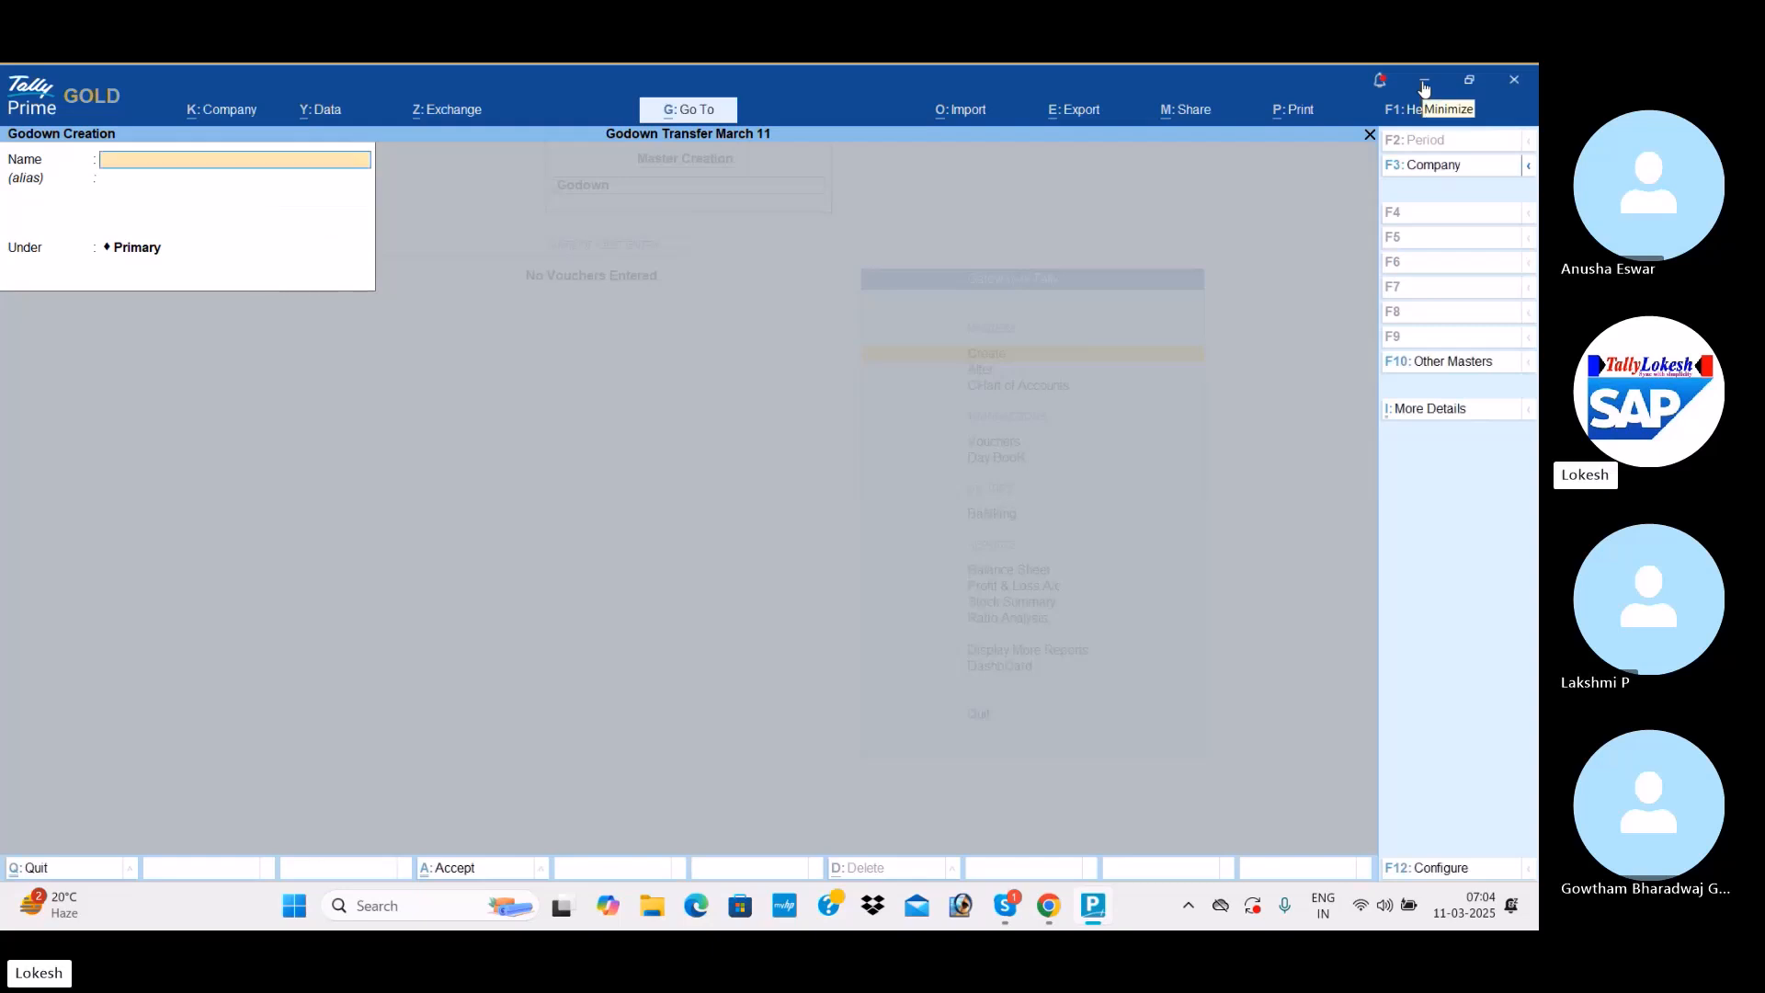
key(Escape)
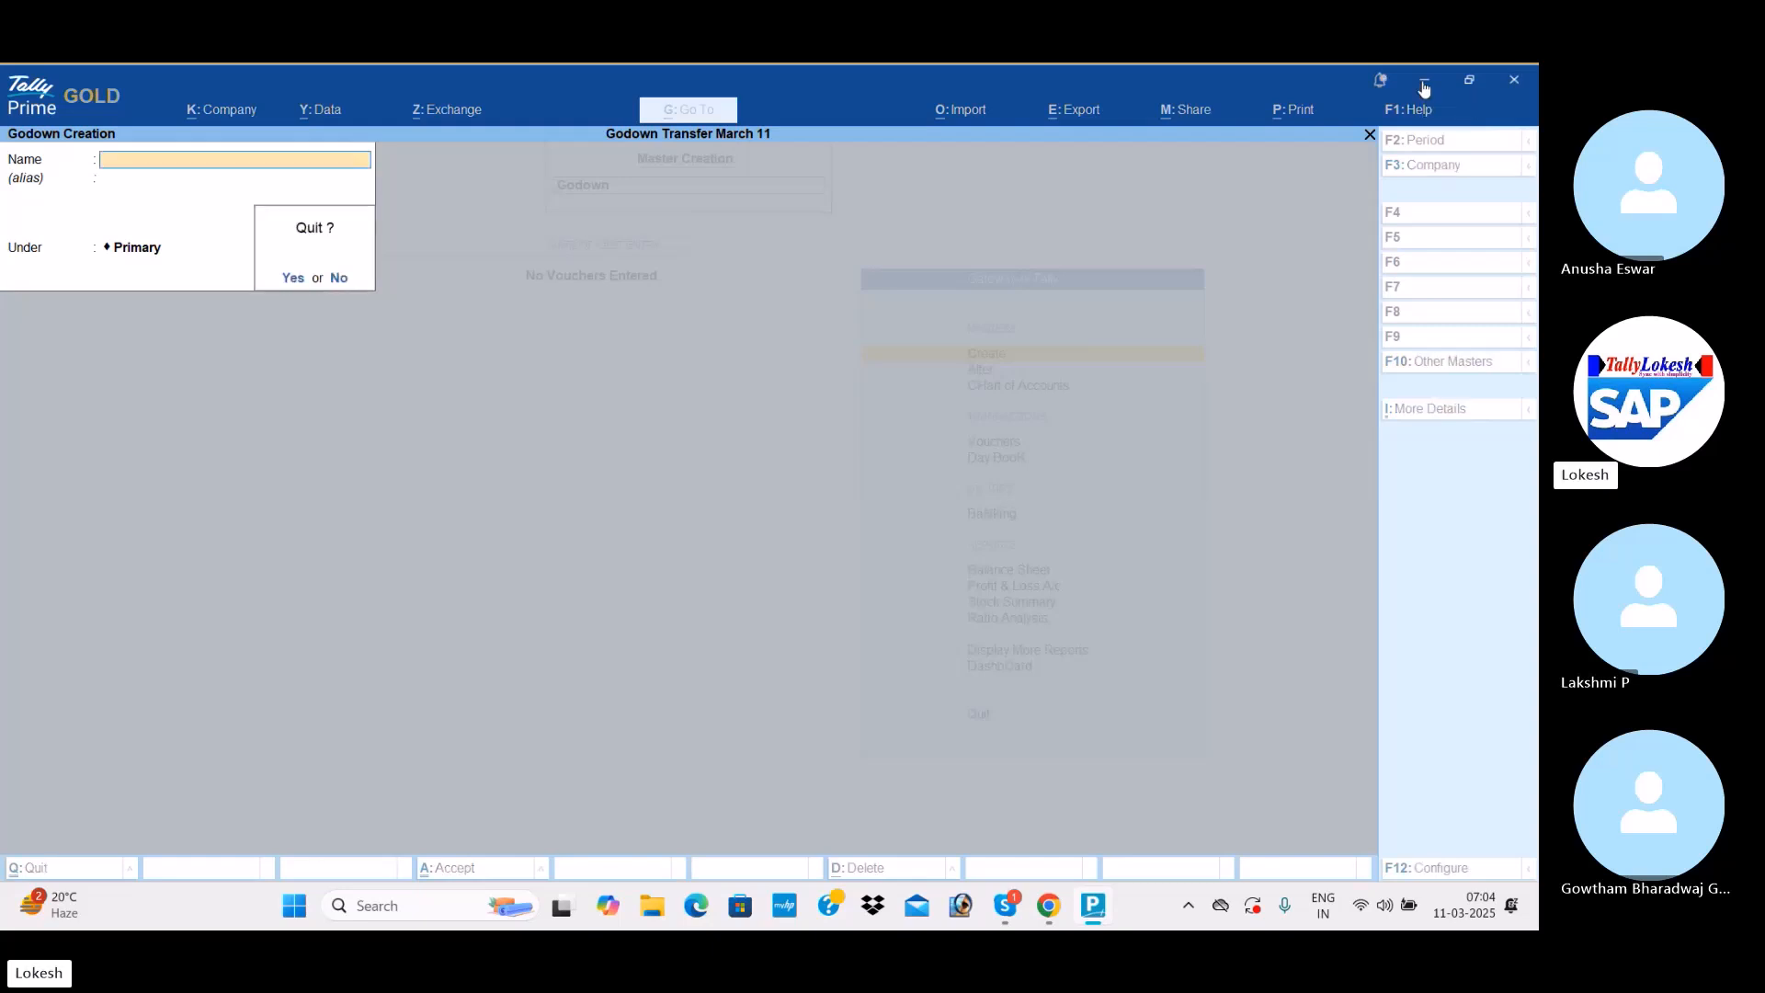
key(Return)
key(Escape)
Start a receipt voucher and choose the Capital ledger for its credit line.
key(Down)
key(Down)
key(Down)
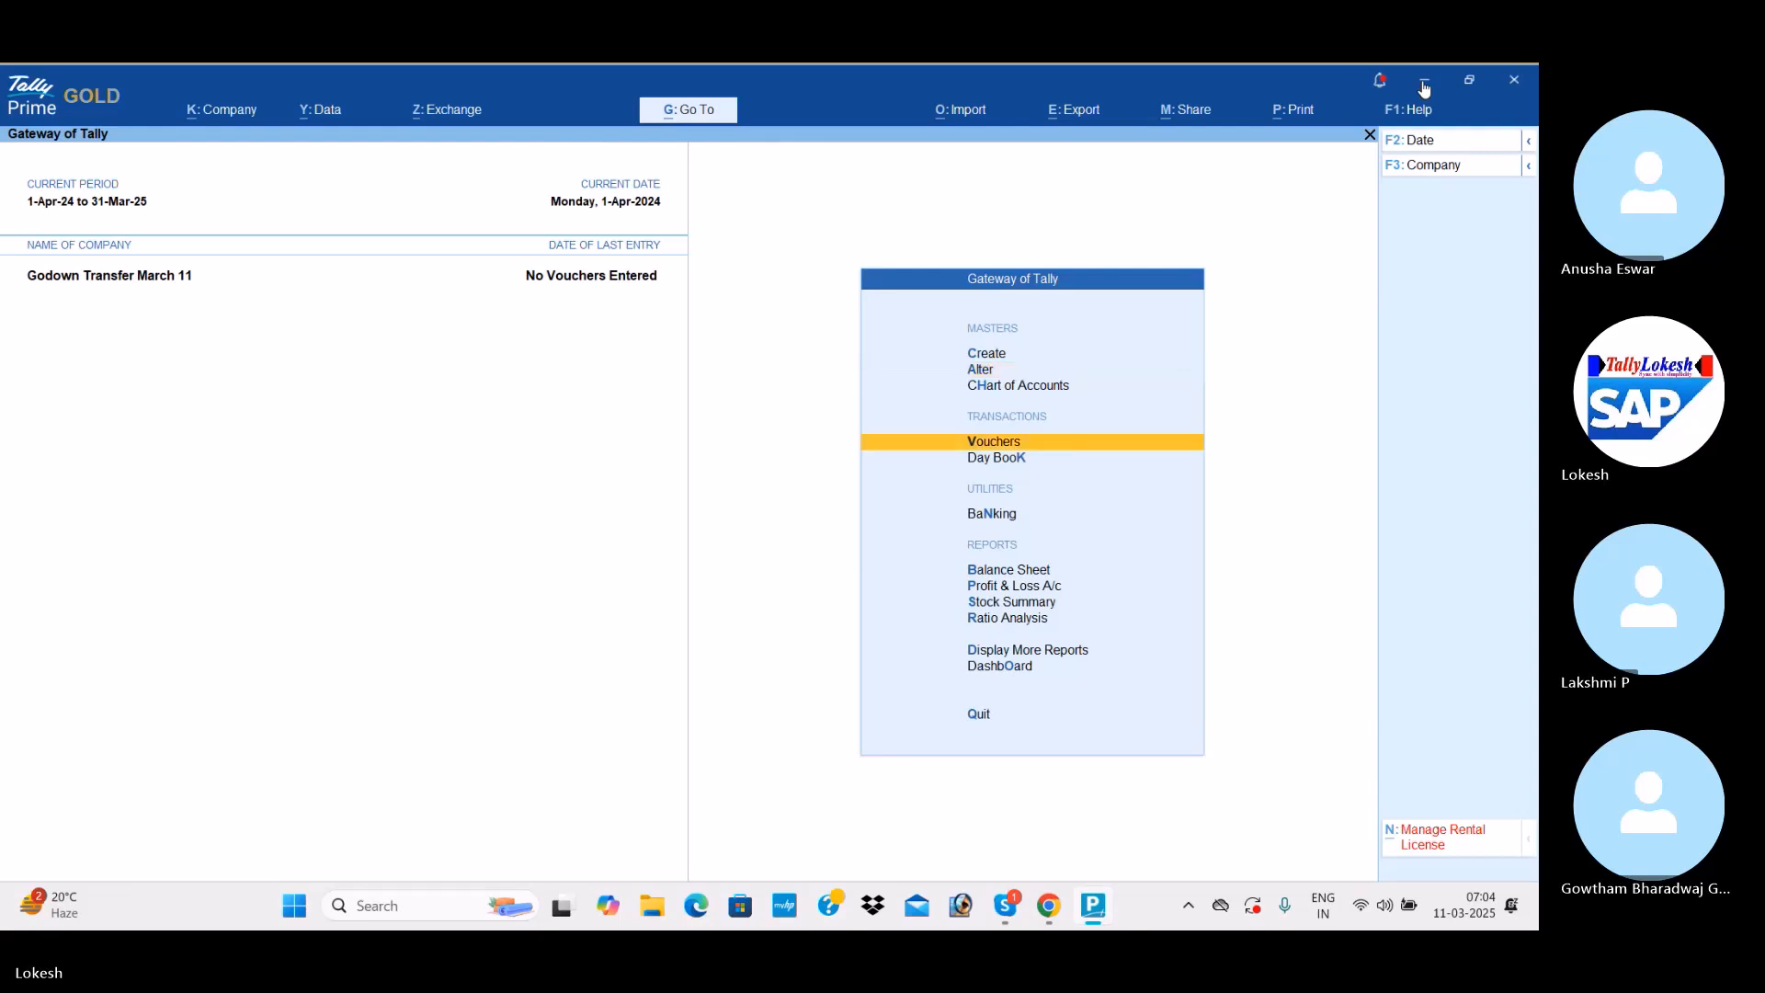
key(Return)
click(1458, 271)
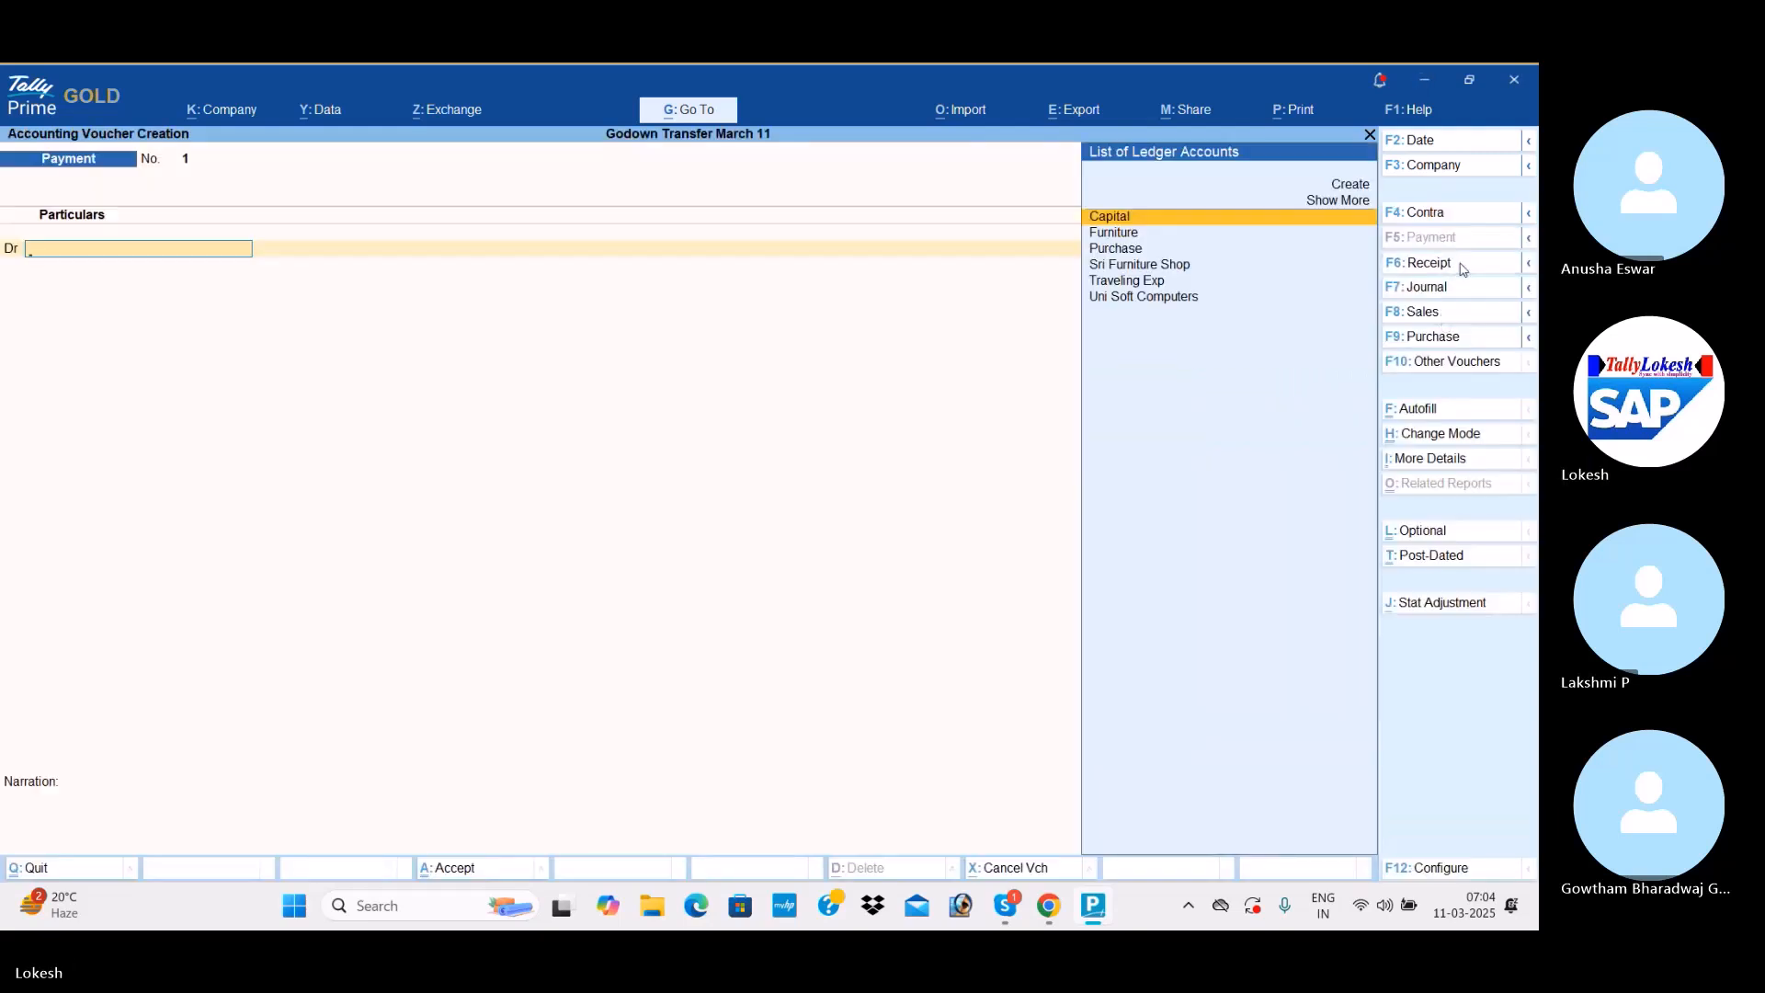
key(Return)
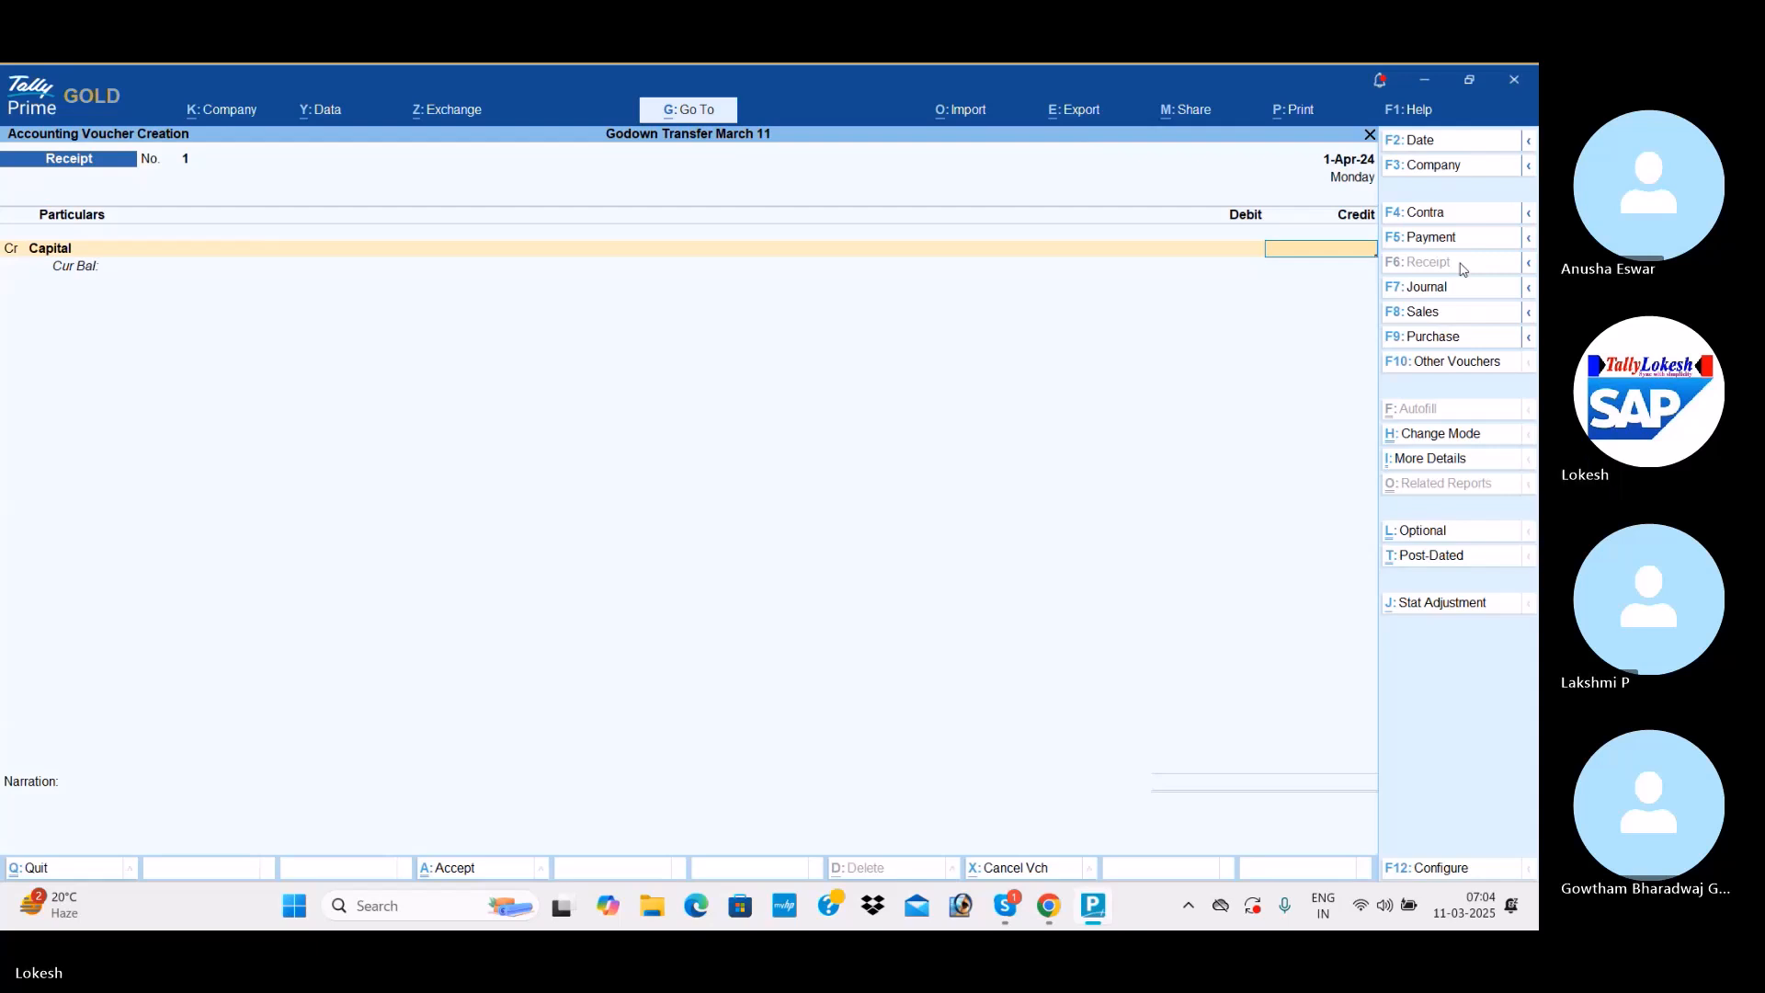
Set the credit amount of the Capital ledger to 12,00,000.
text(20)
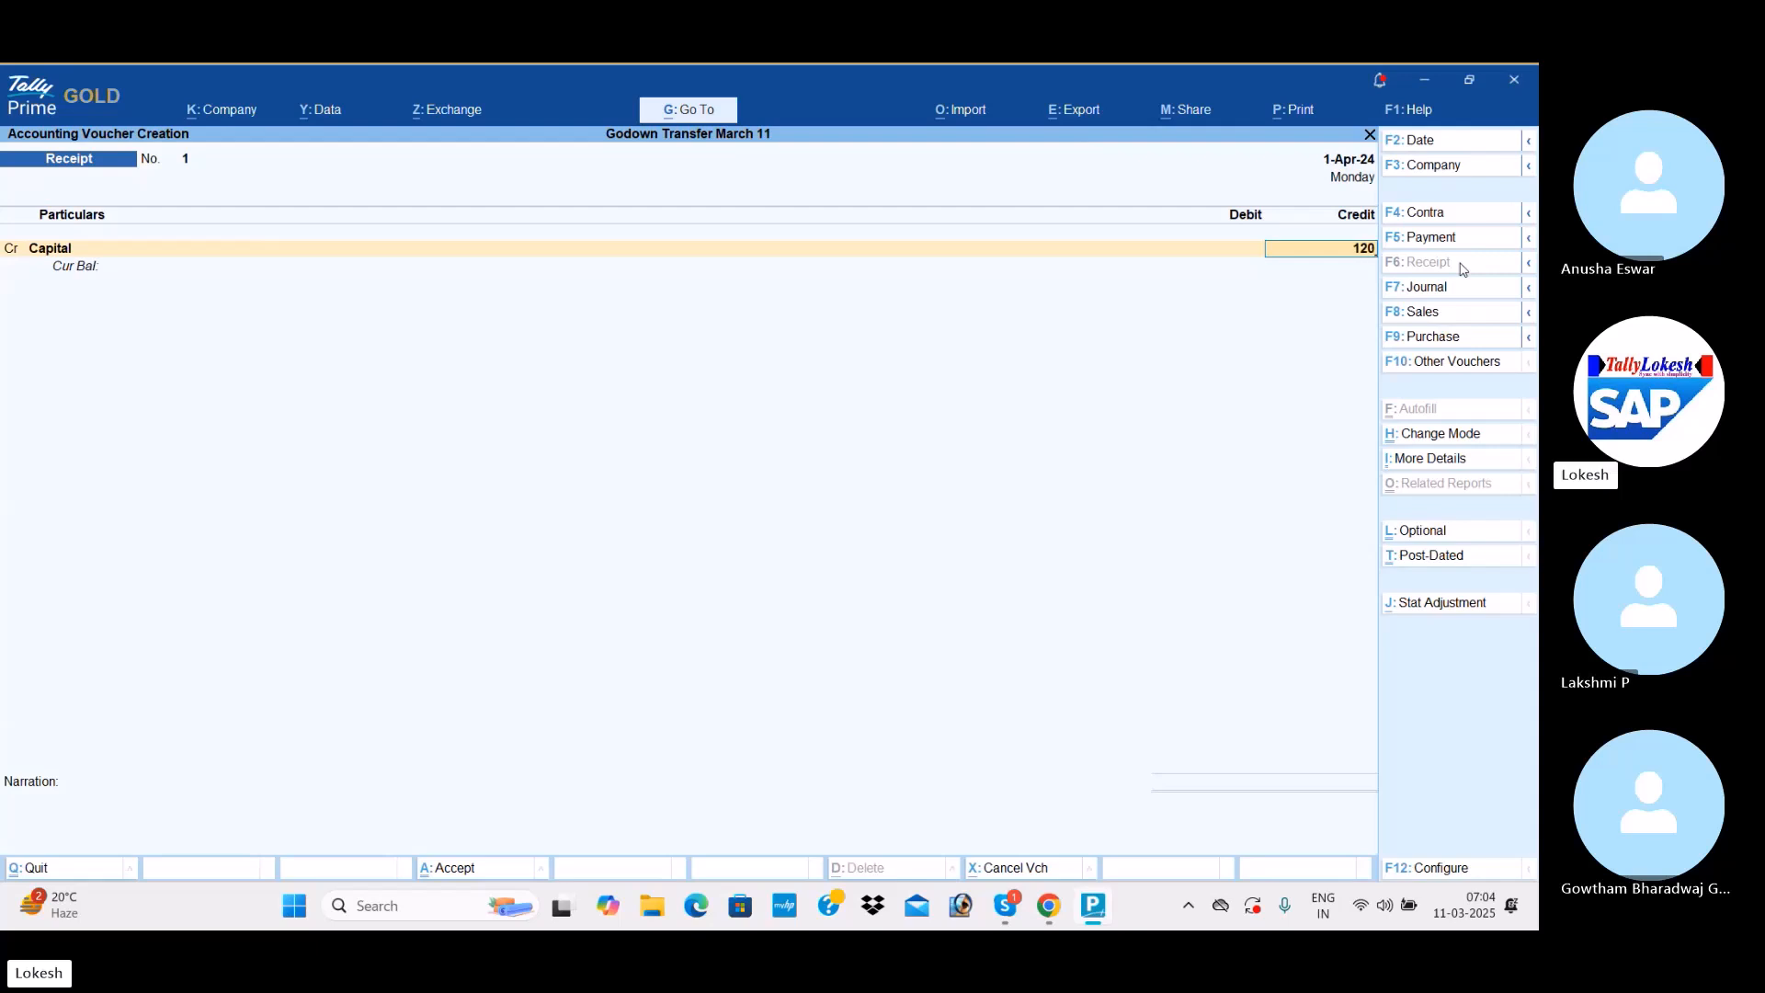
text(000)
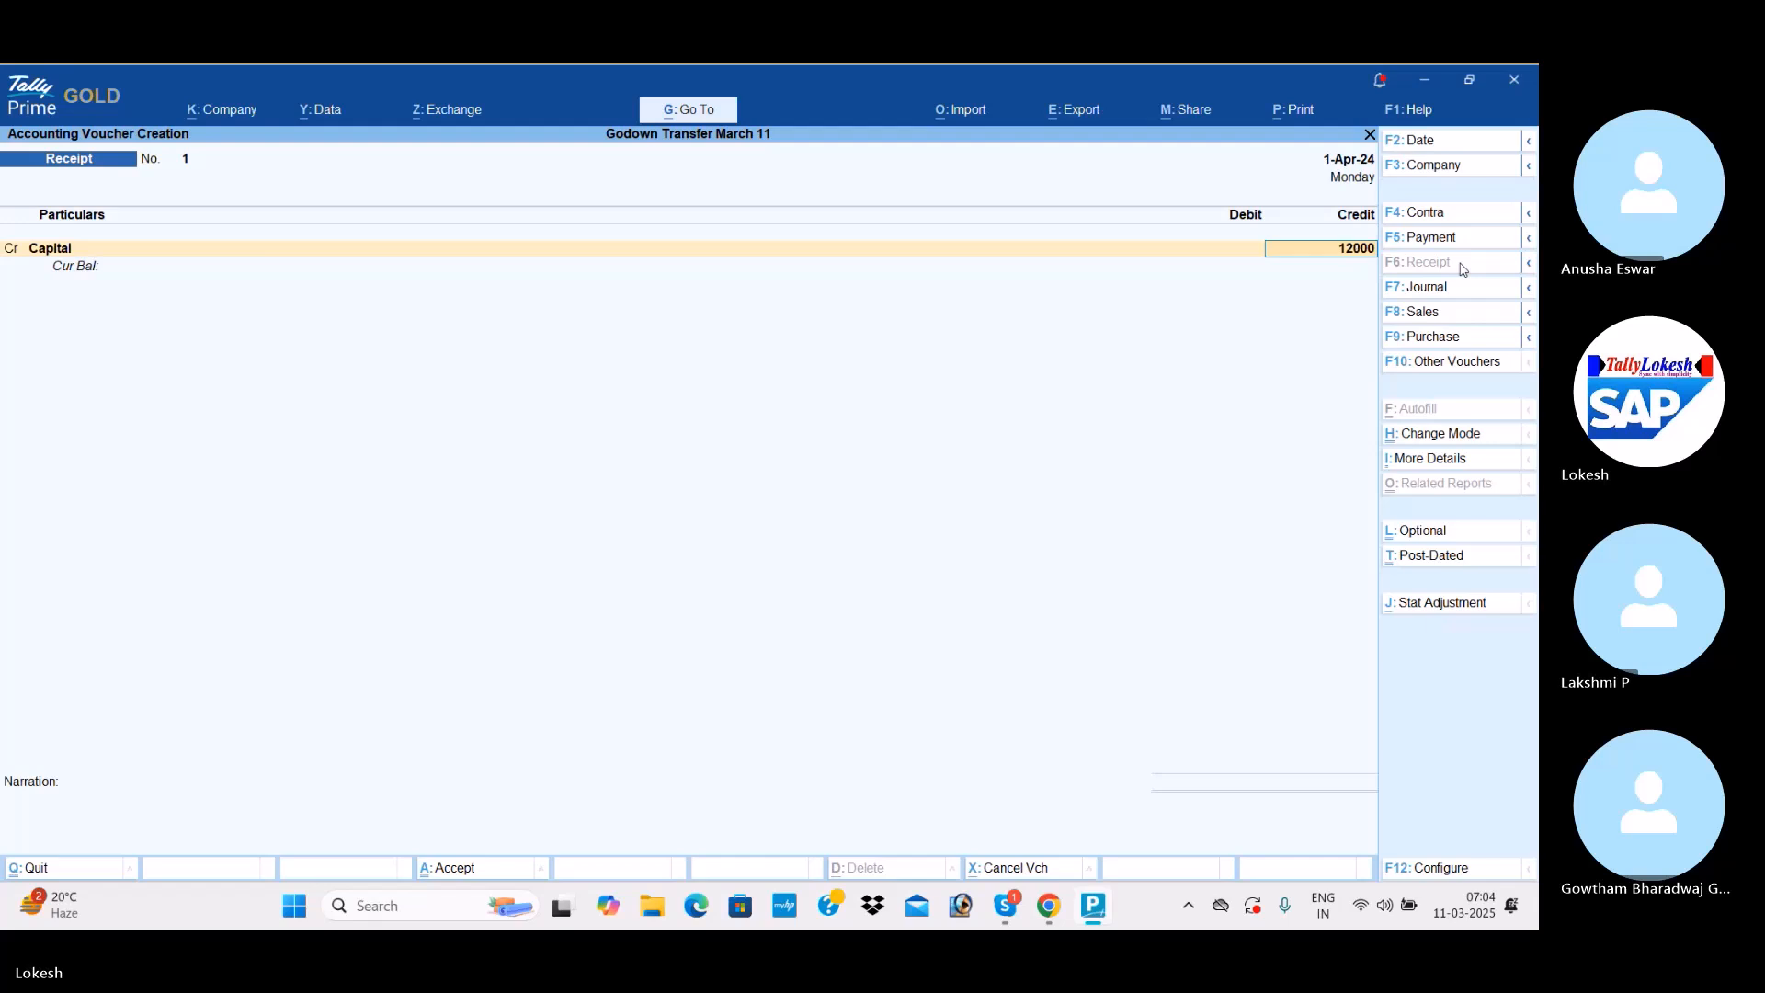
key(Return)
key(BackSpace)
text(12,00,0)
text(00)
key(Return)
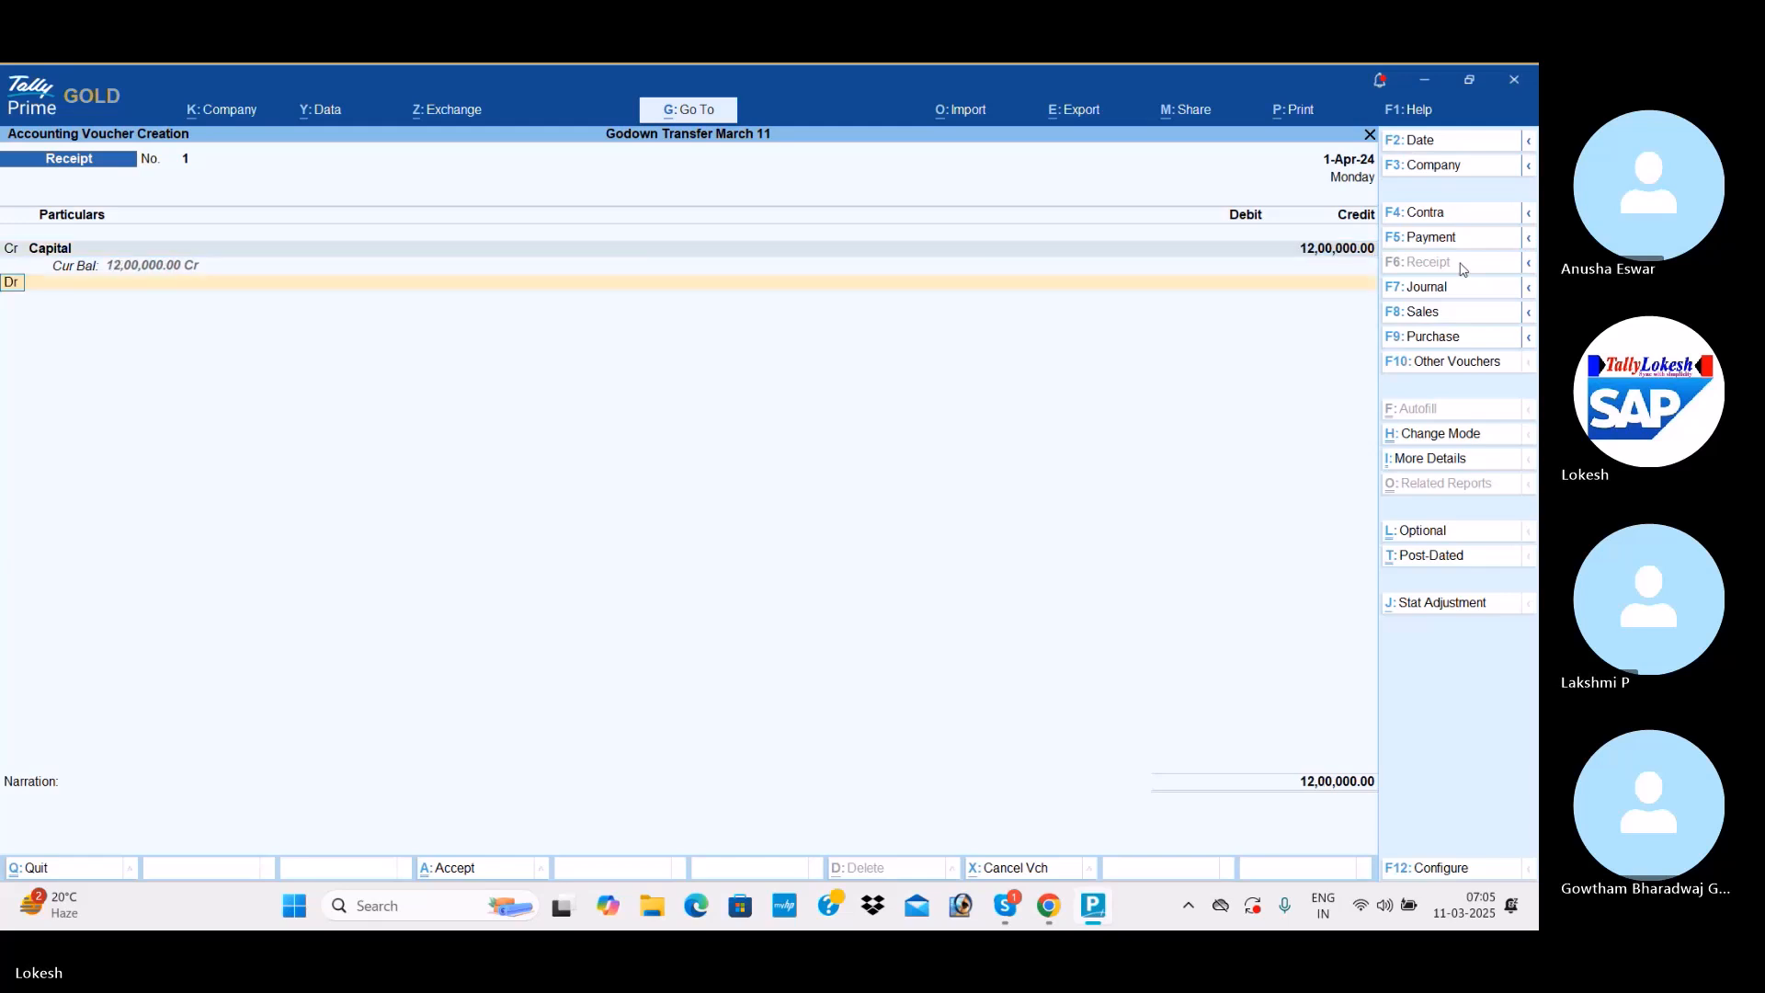
Debit the Cash ledger for the full amount in the receipt voucher and save the voucher.
key(Return)
key(Down)
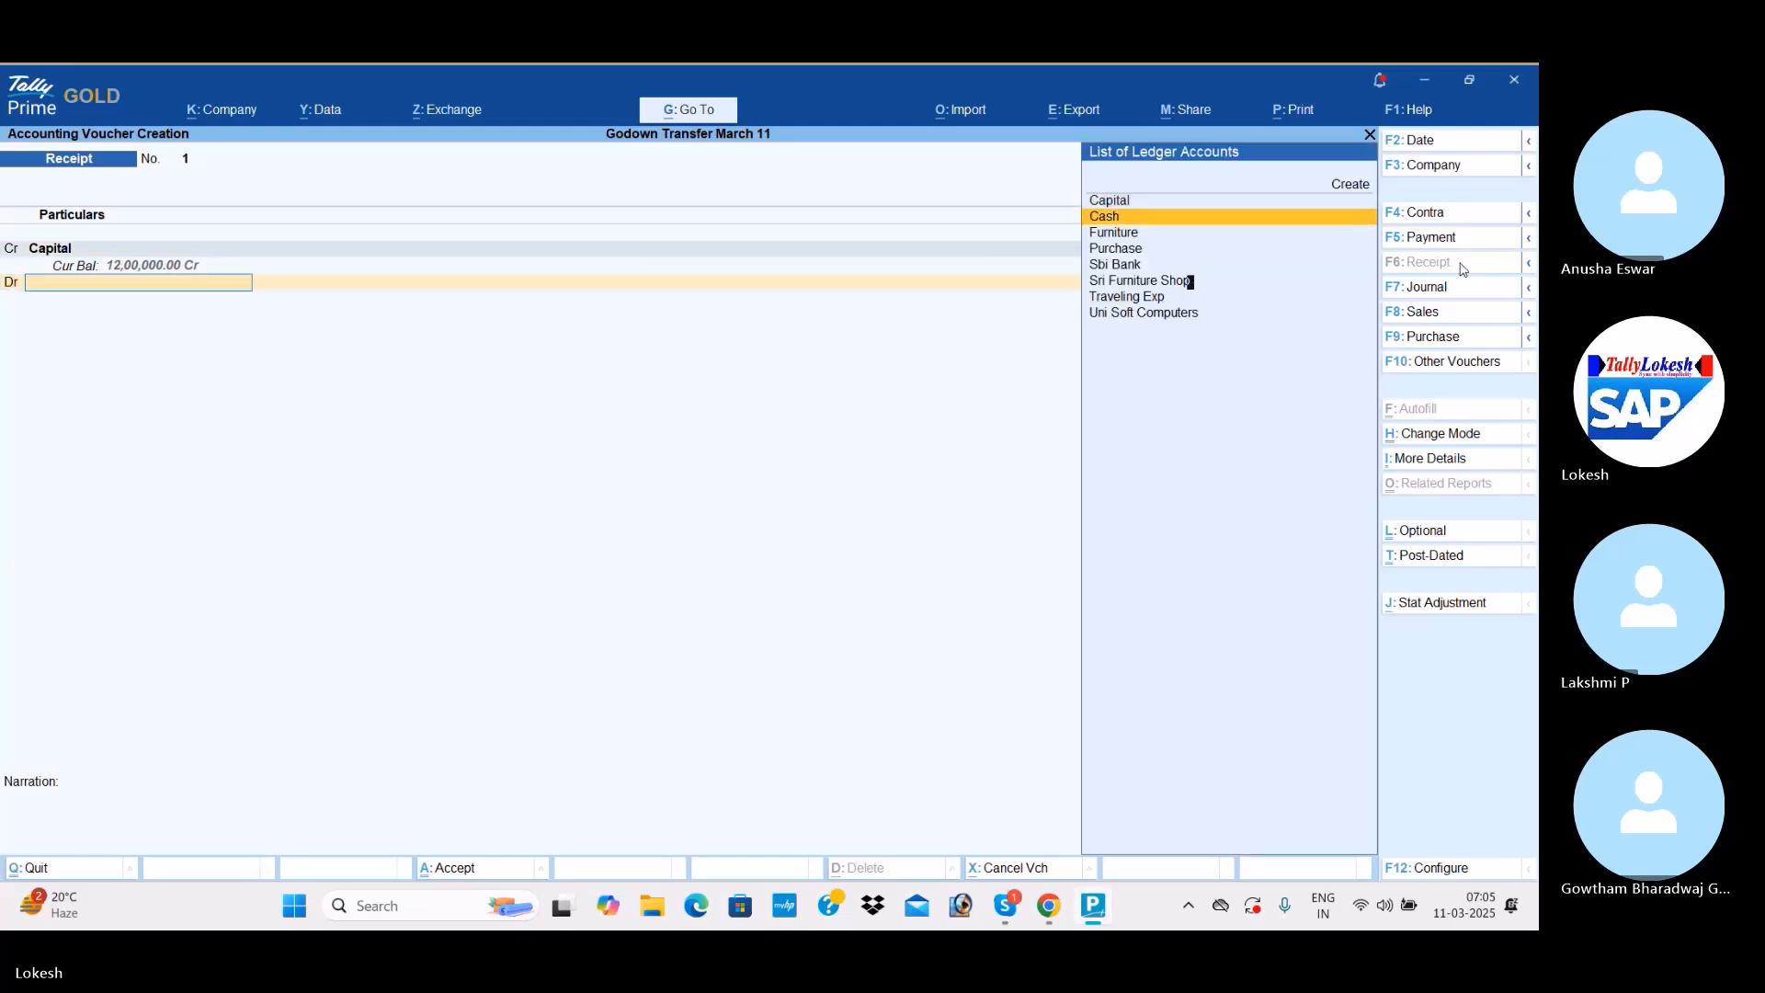
key(Return)
key(Return)
key(Return)
key(Return)
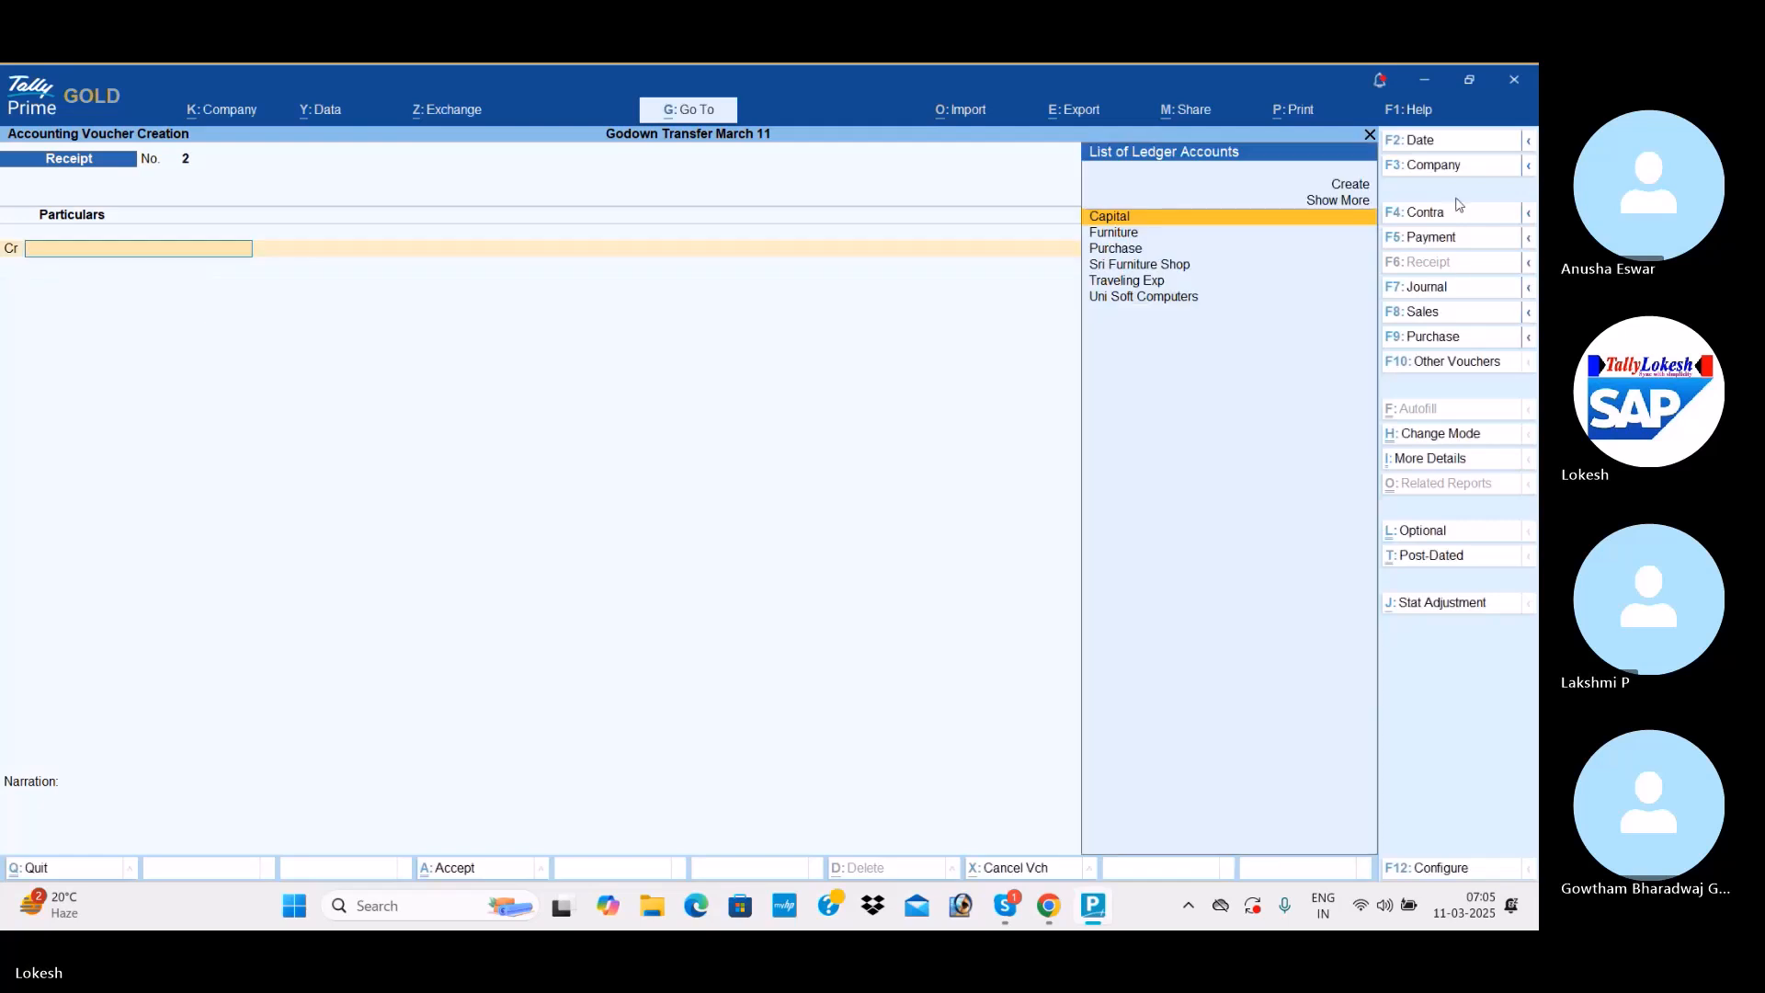
Start a purchase voucher and choose Uni Soft Computers as the party account.
click(1448, 338)
key(Return)
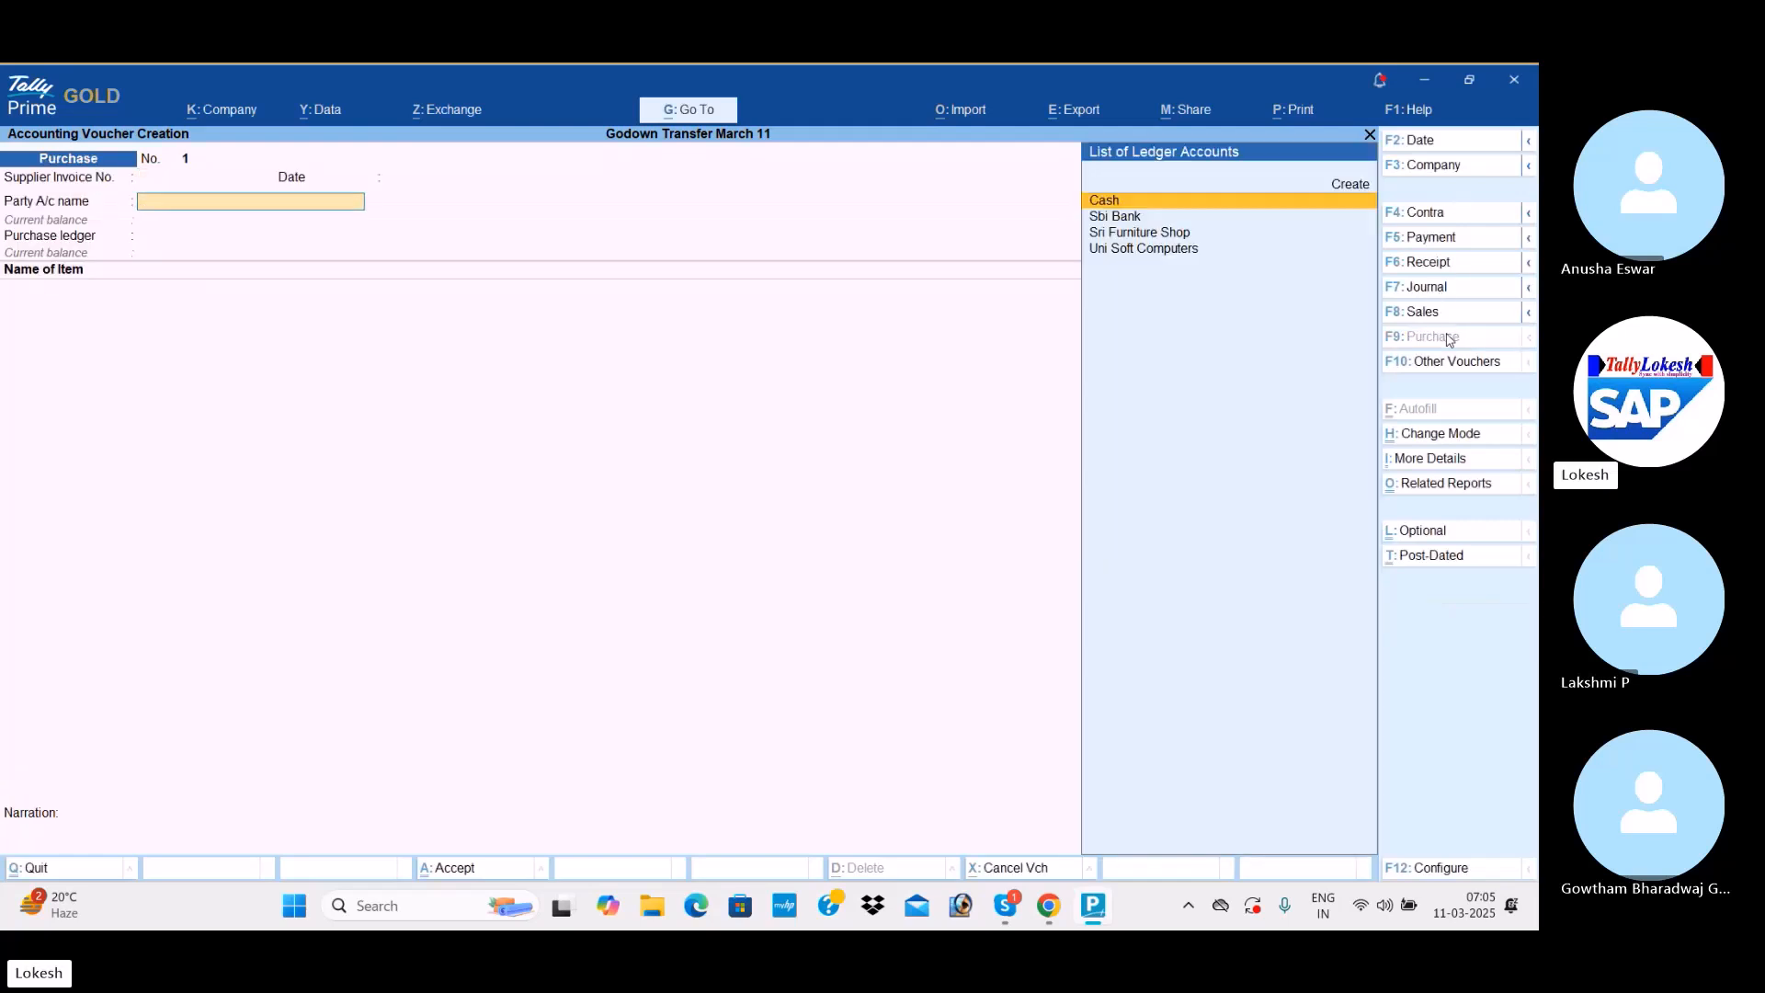
key(Down)
key(Down)
key(Down)
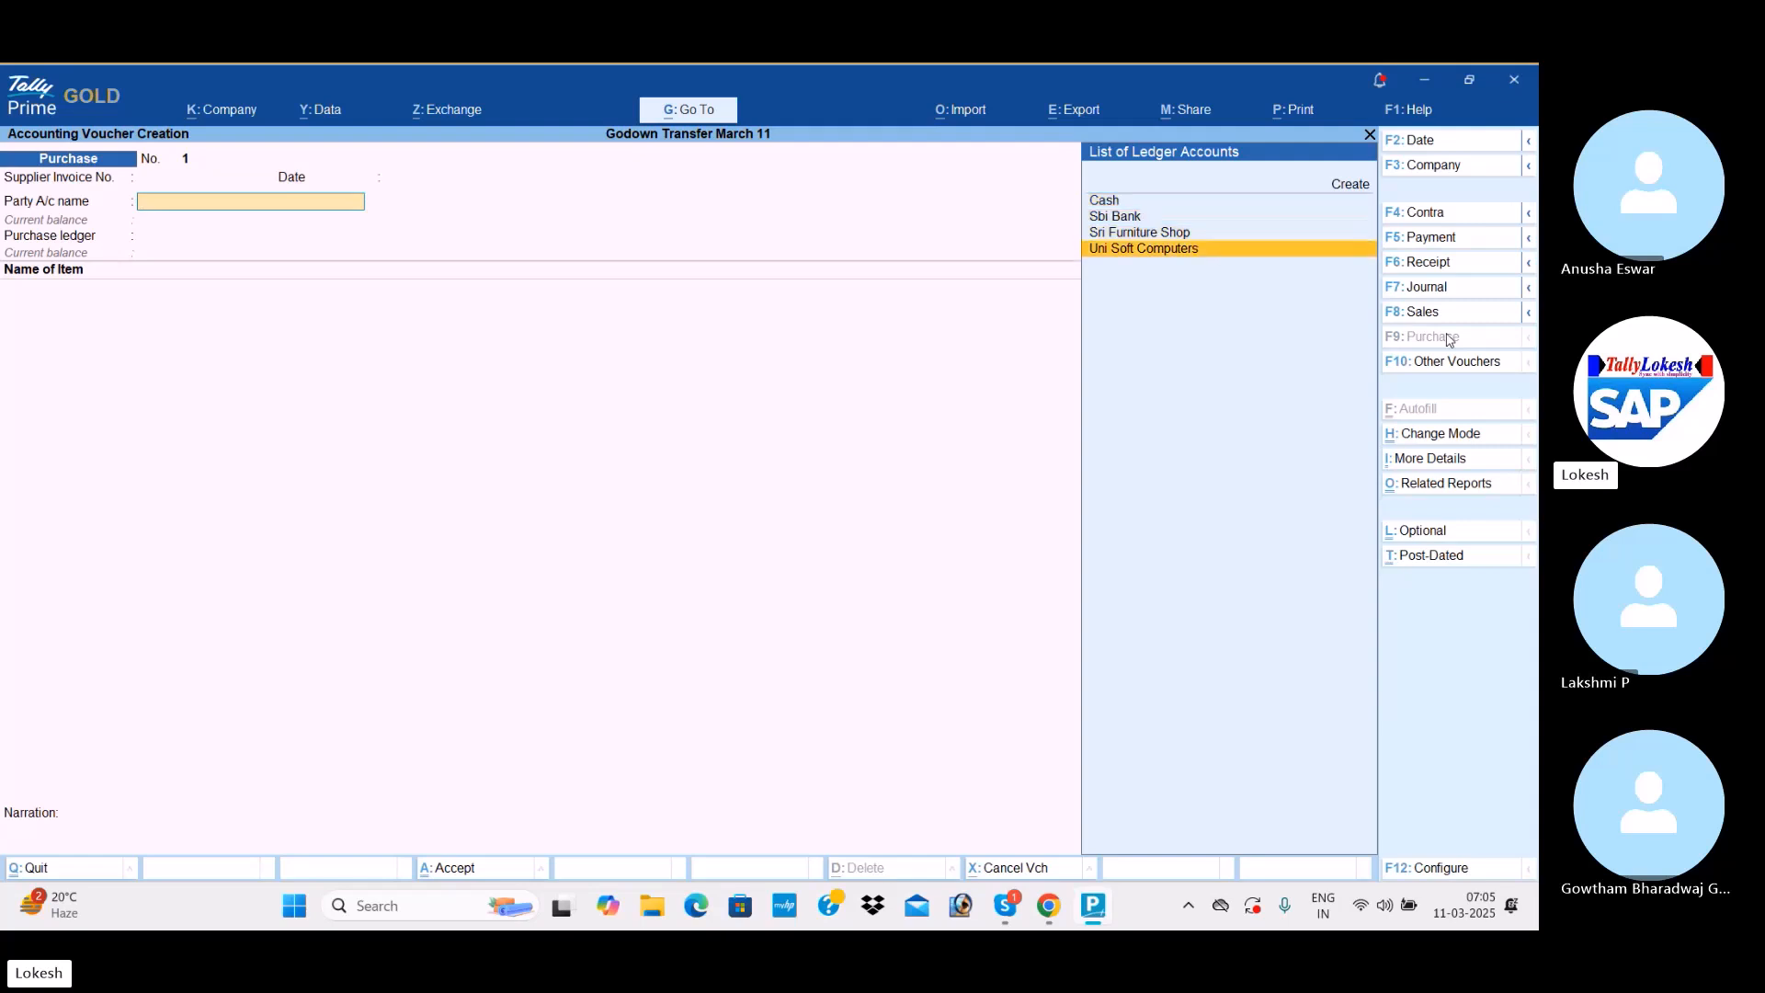
key(Return)
Accept the default receipt and party details for Uni Soft Computers and select Purchase as the purchase ledger.
key(Return)
key(Return)
key(Return)
key(Return)
key(Return)
key(Return)
key(Return)
key(Return)
key(Return)
key(Return)
key(Return)
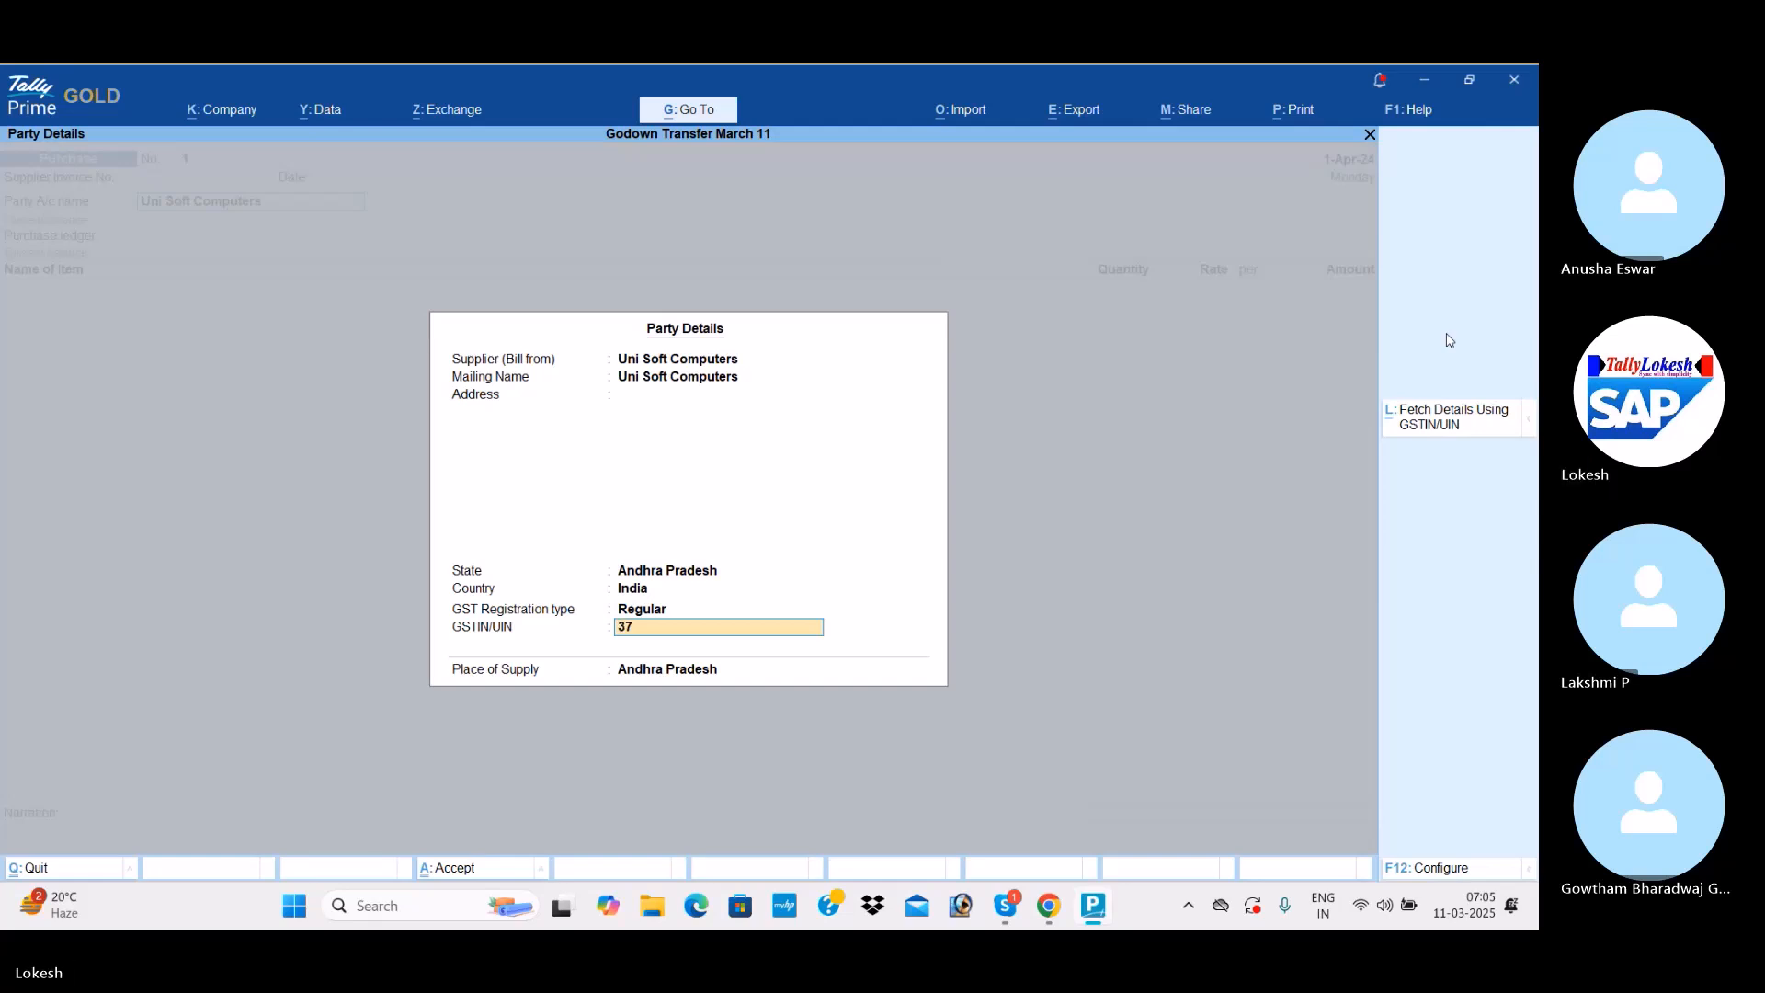
key(Return)
key(Return)
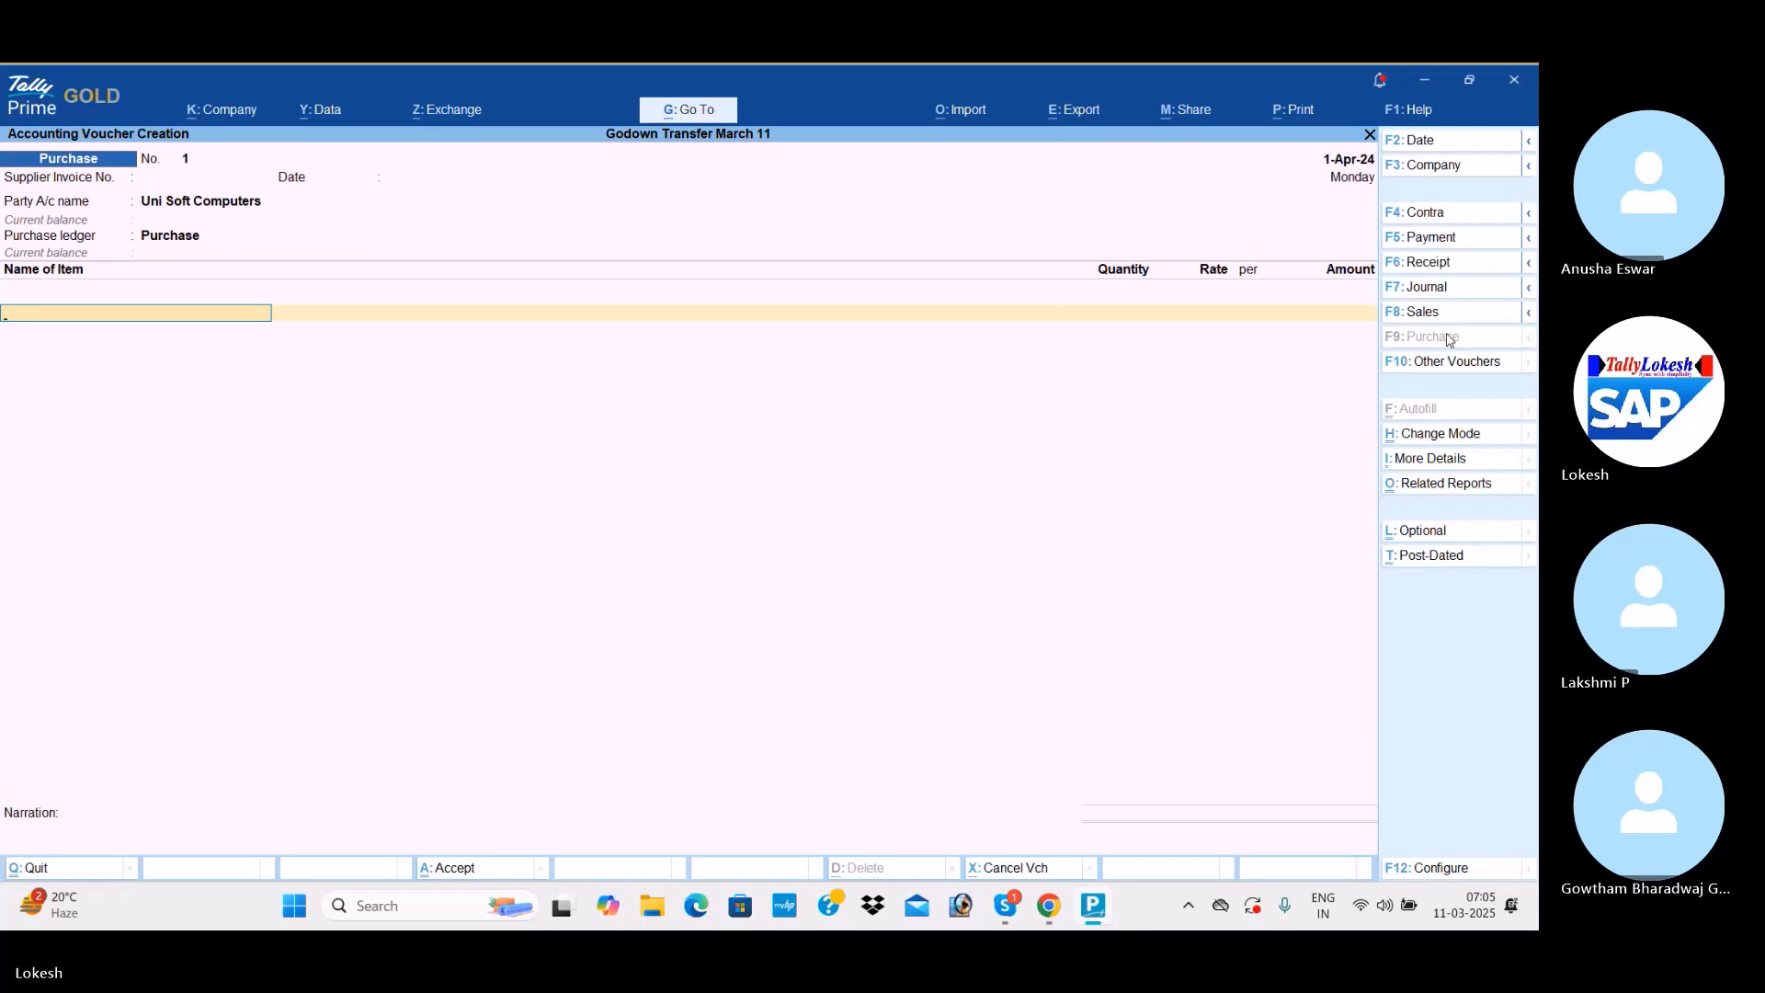
Add the Hard Disk item to the purchase voucher and allocate it to the Raw Material godown.
key(Return)
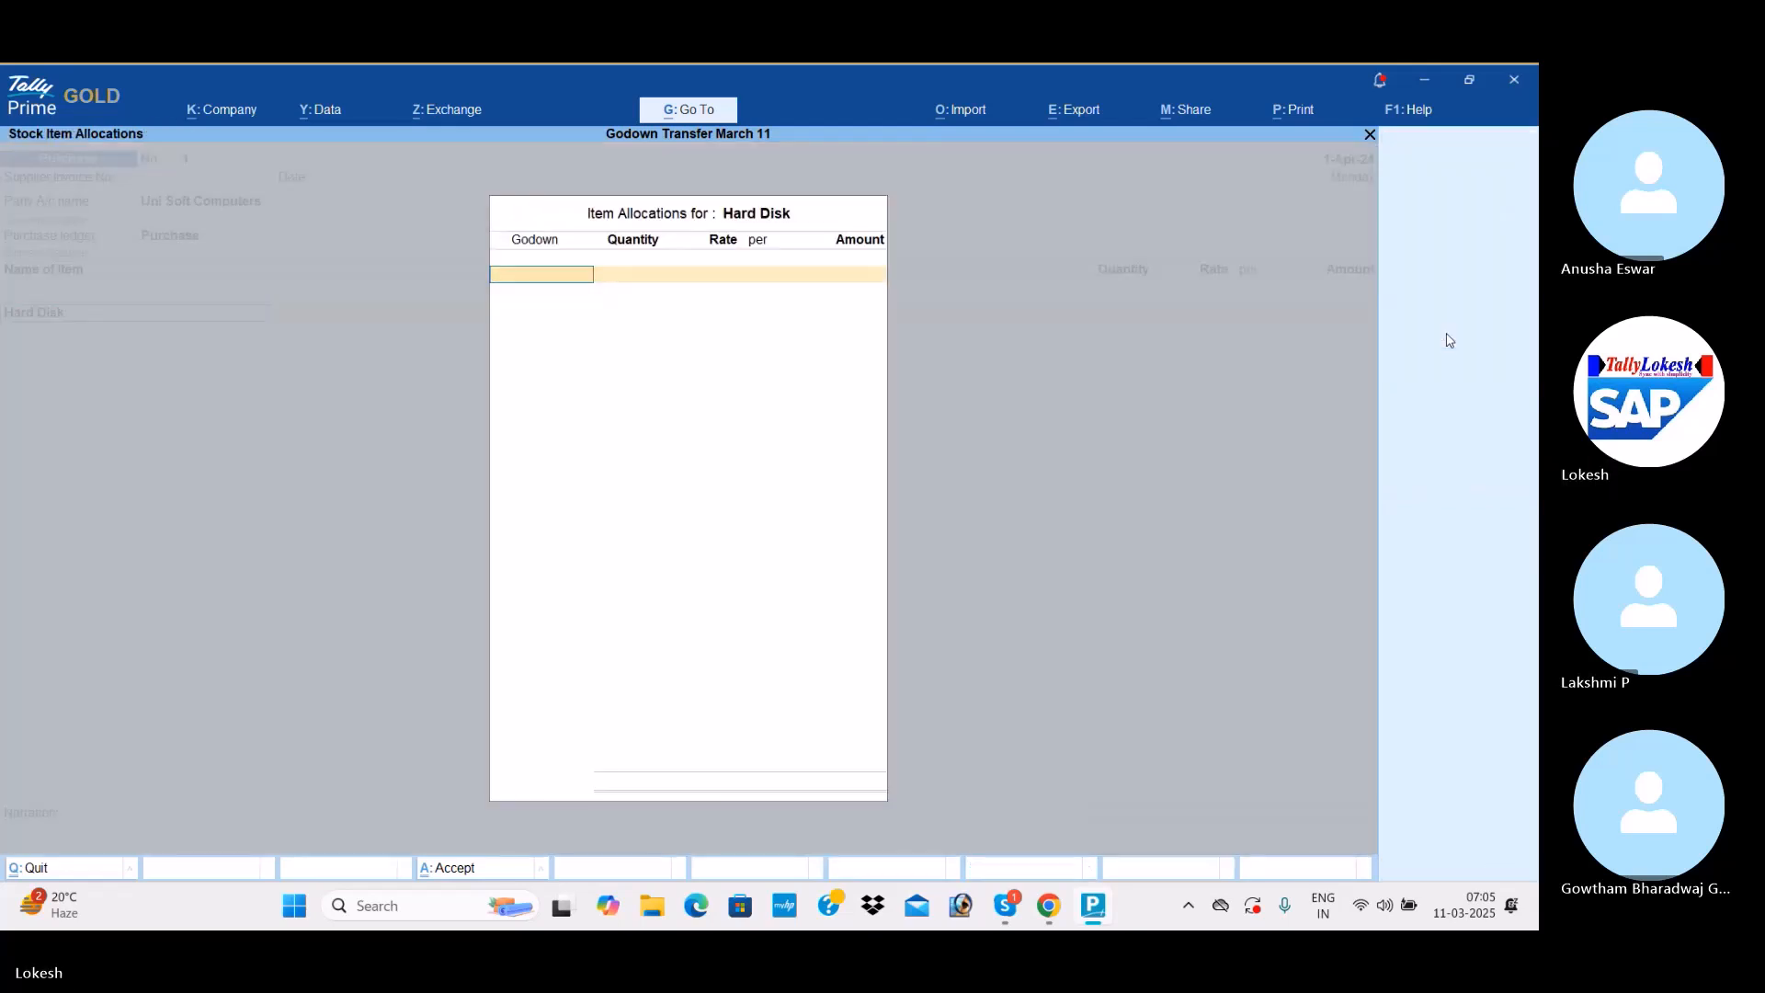
key(Down)
key(Down)
key(Down)
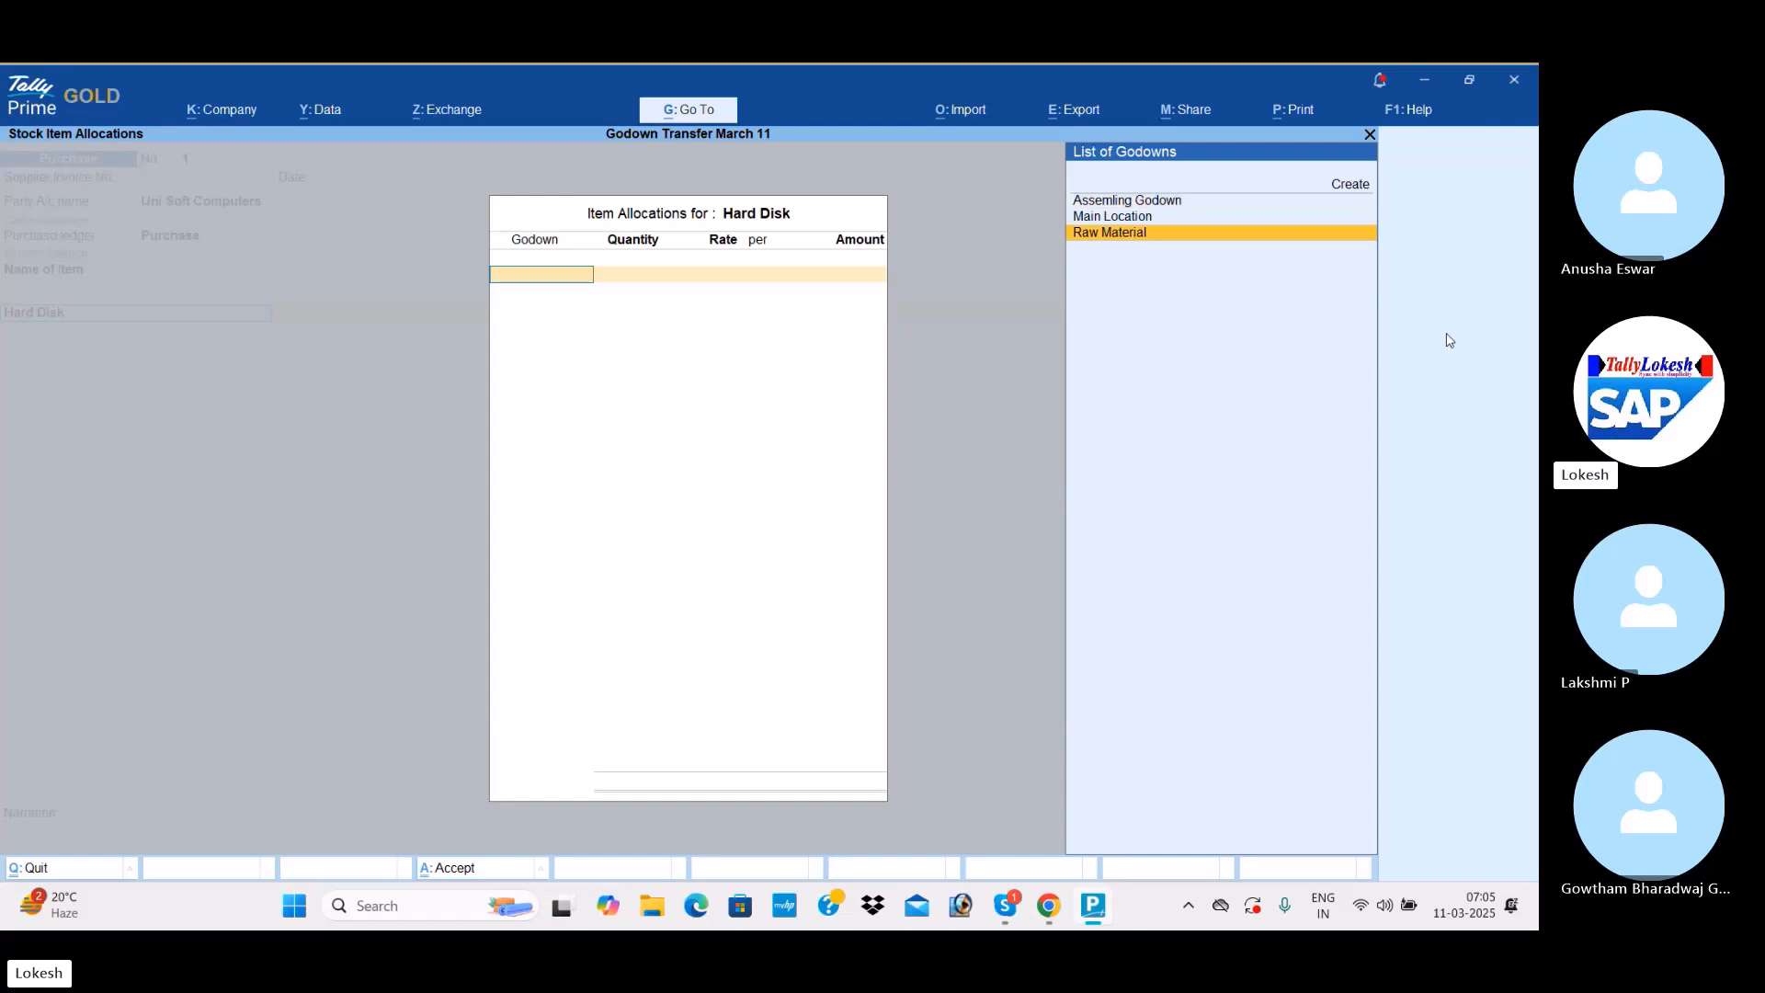
key(Return)
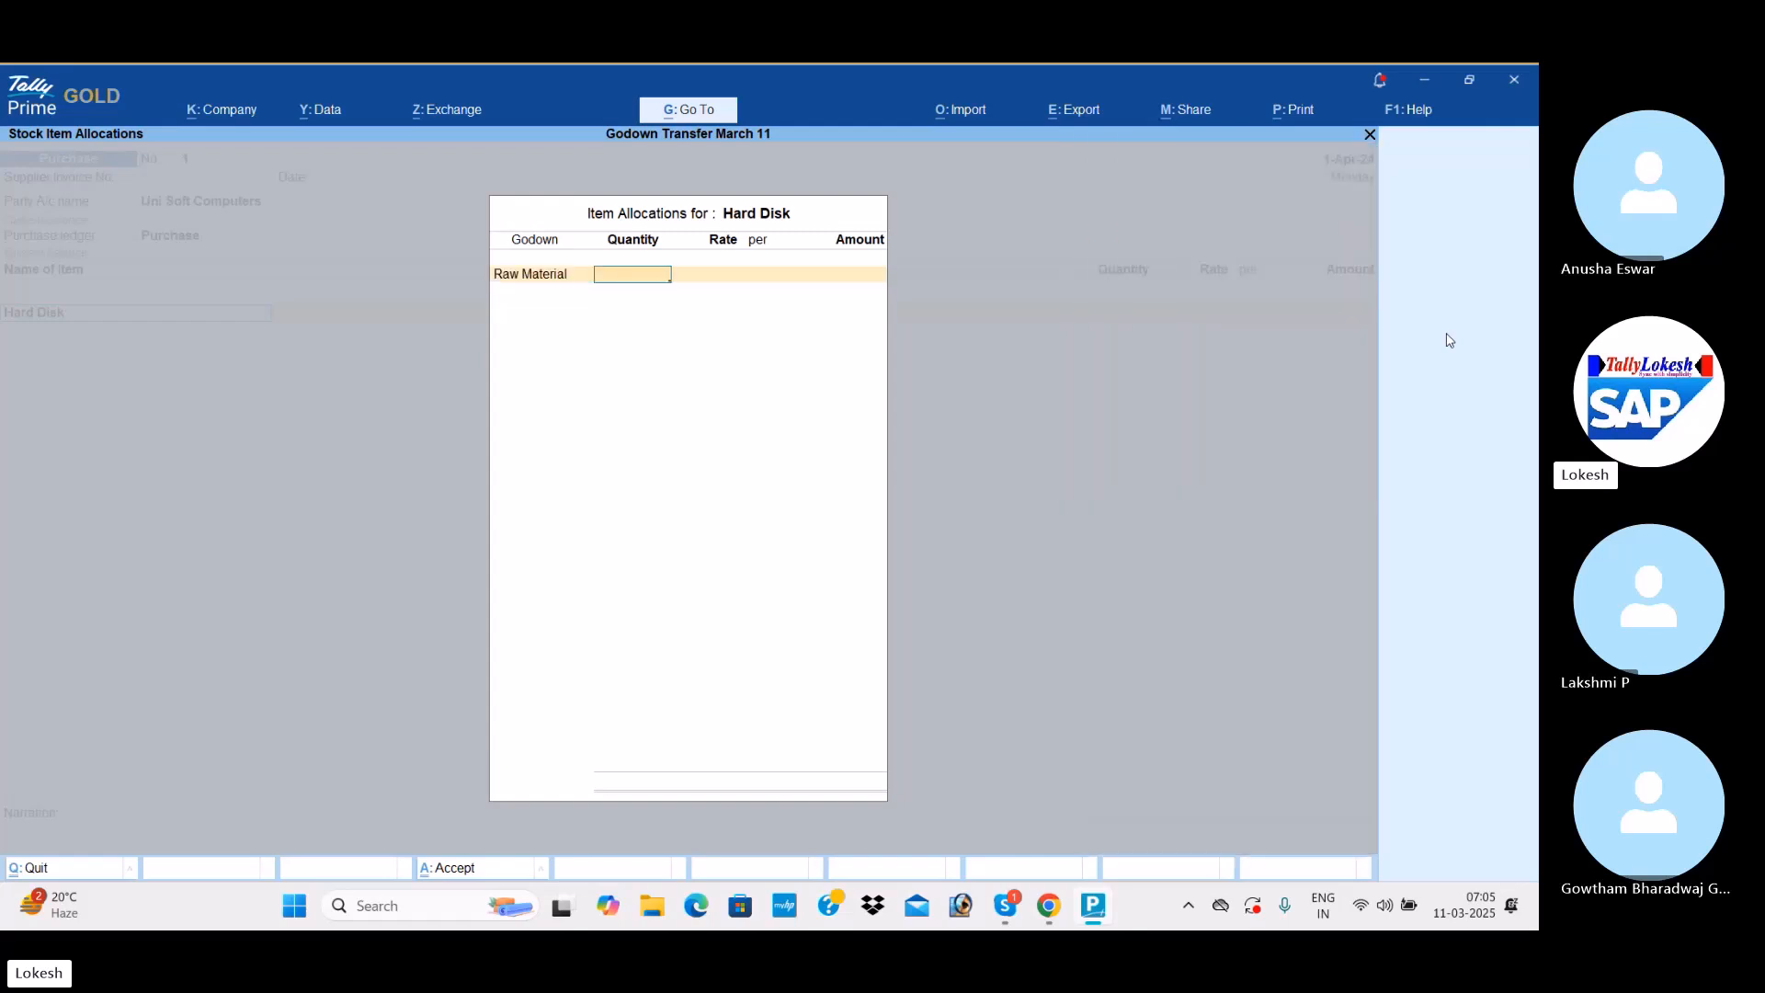
Set the Hard Disk allocation to 100 nos at a rate of 2,300 and close it.
text(100)
key(Return)
text(2)
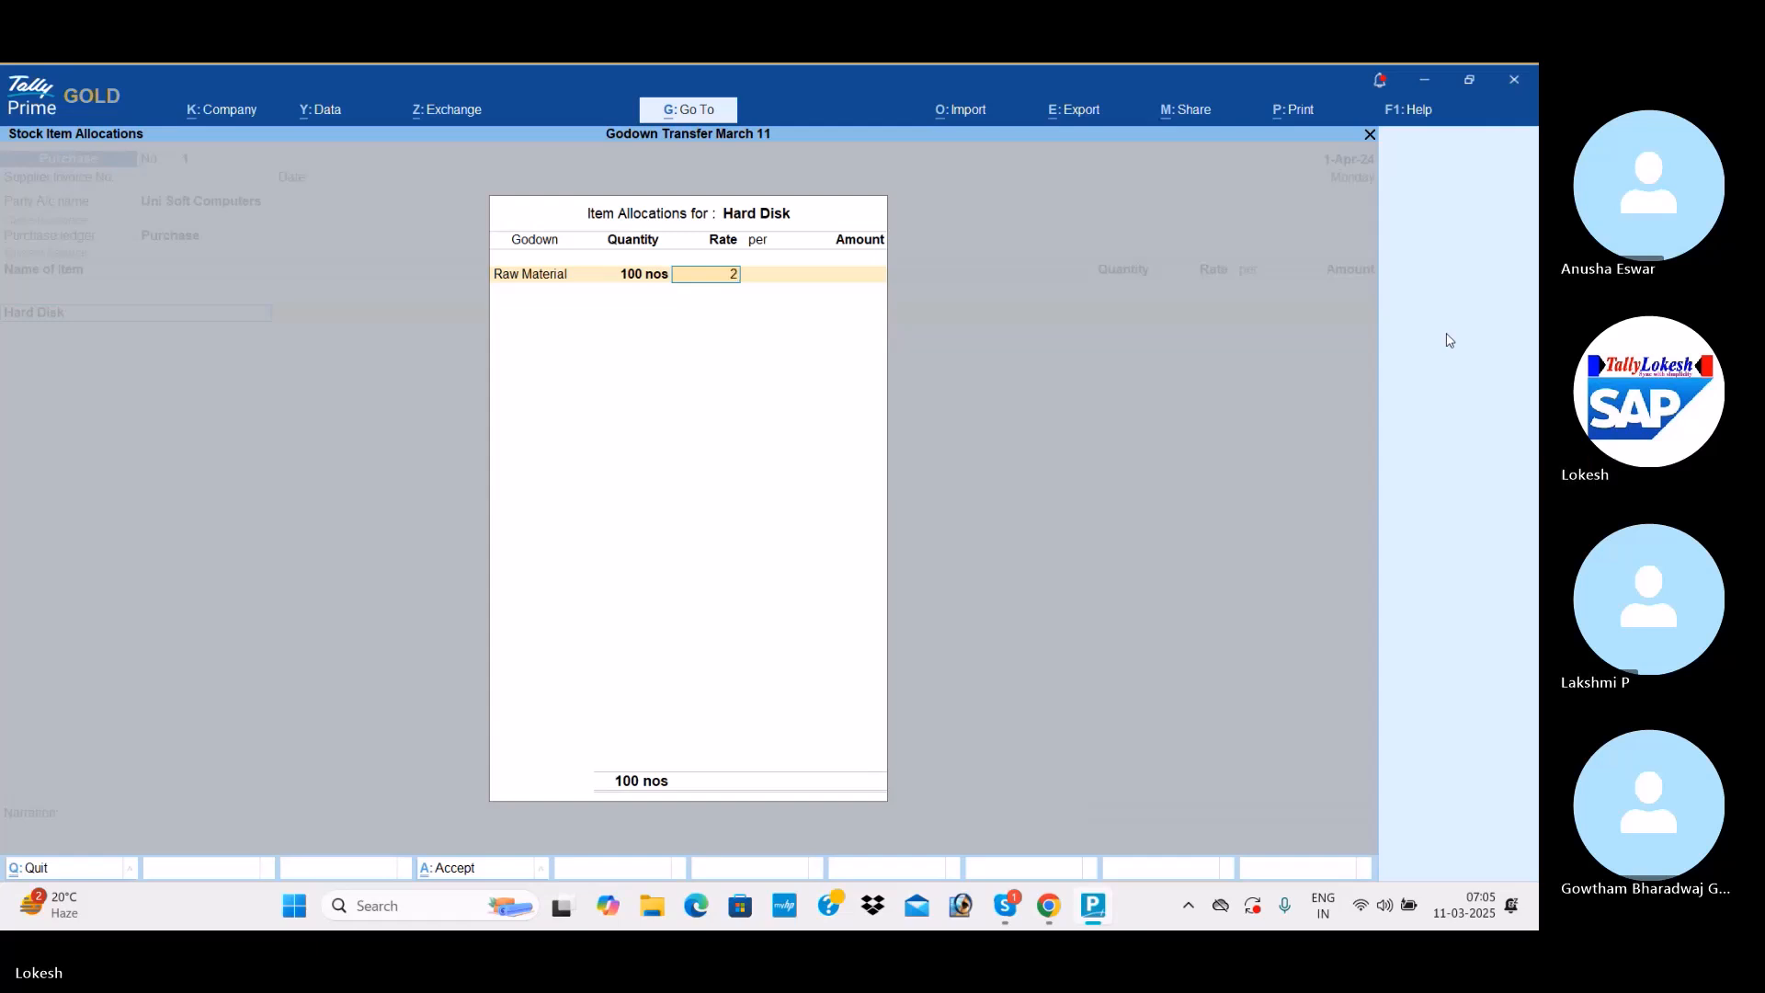
text(,300)
key(Return)
key(Return)
key(Return)
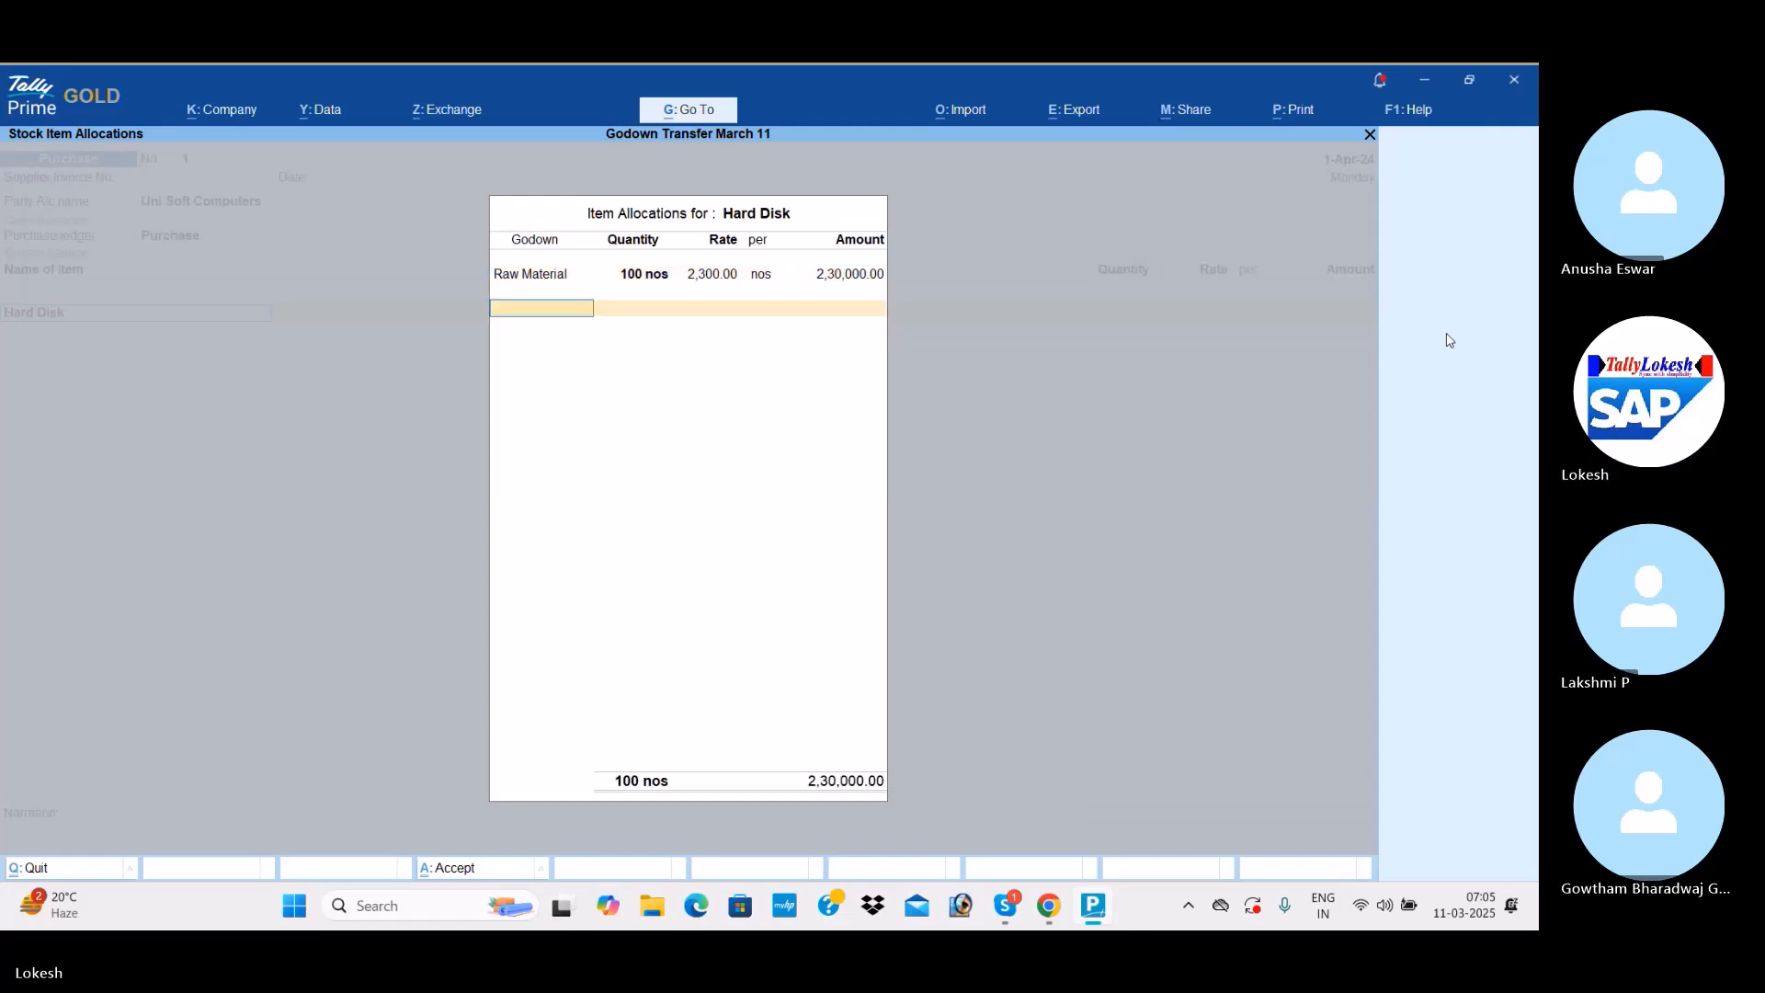
key(Return)
Add the Monitor item to the purchase voucher and allocate it to the Raw Material godown.
text(mo)
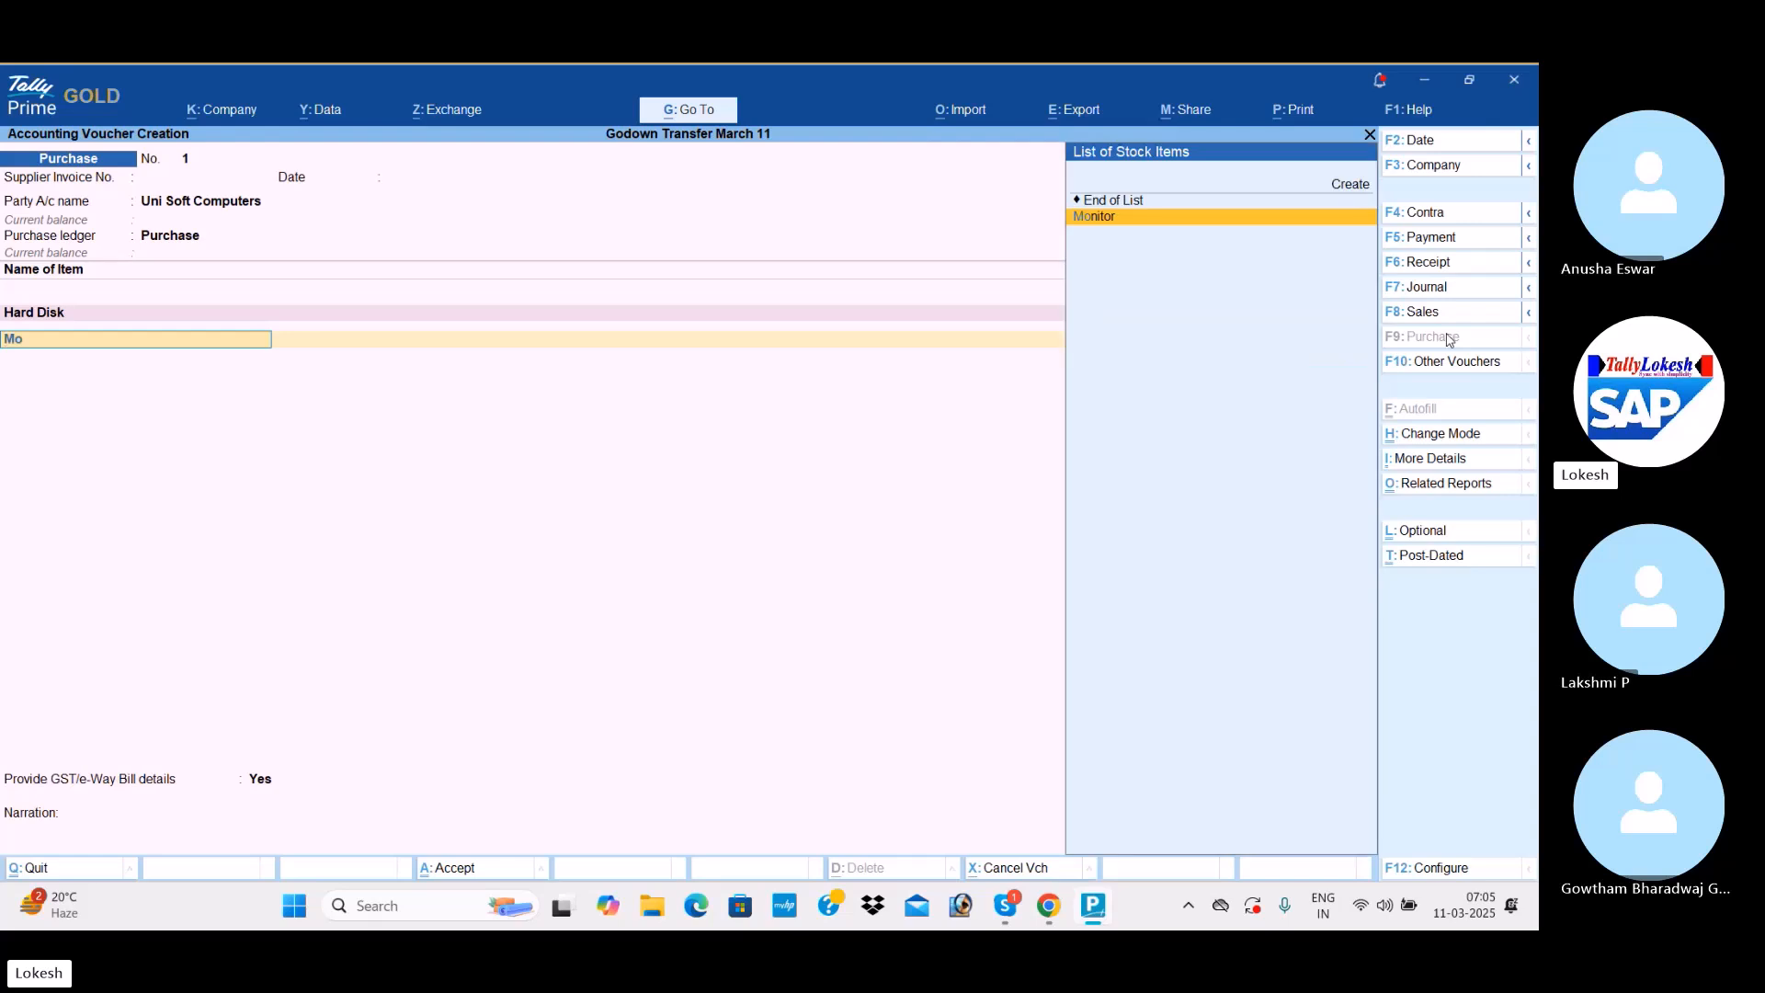
key(Return)
text(1)
key(Return)
key(Down)
key(Down)
key(Return)
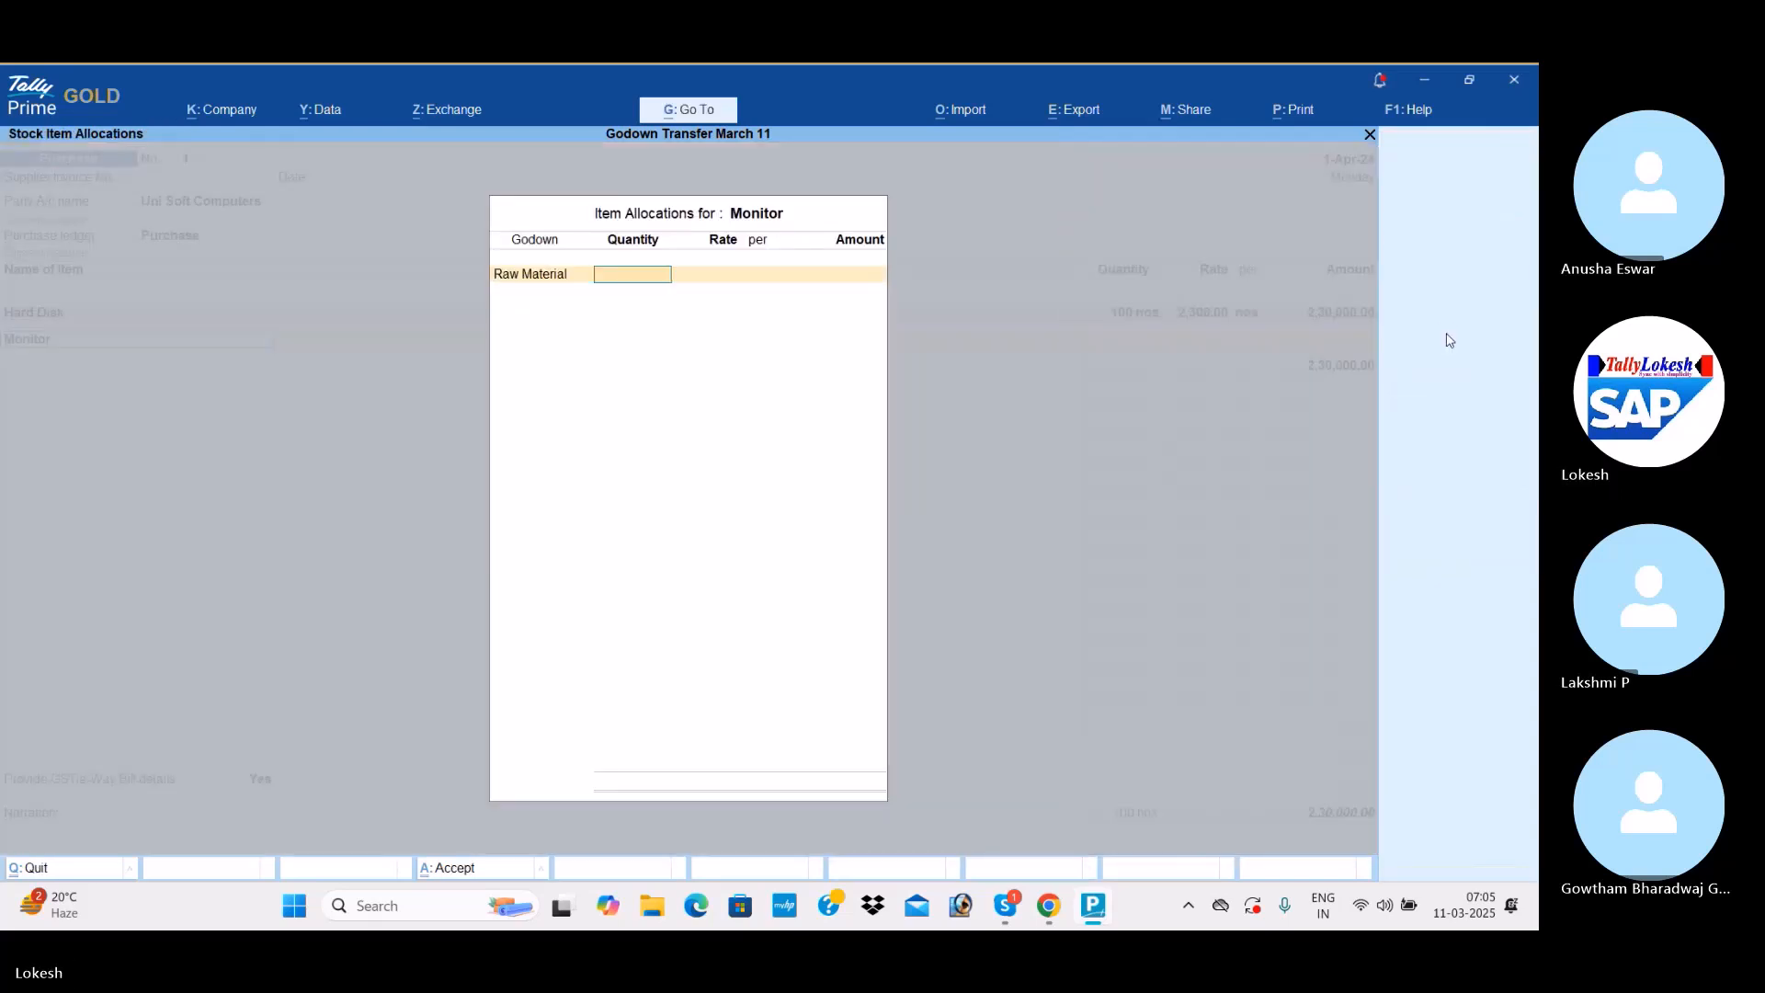
Set the Monitor allocation to 50 nos at a rate of 3,500 and close it.
text(50)
key(Return)
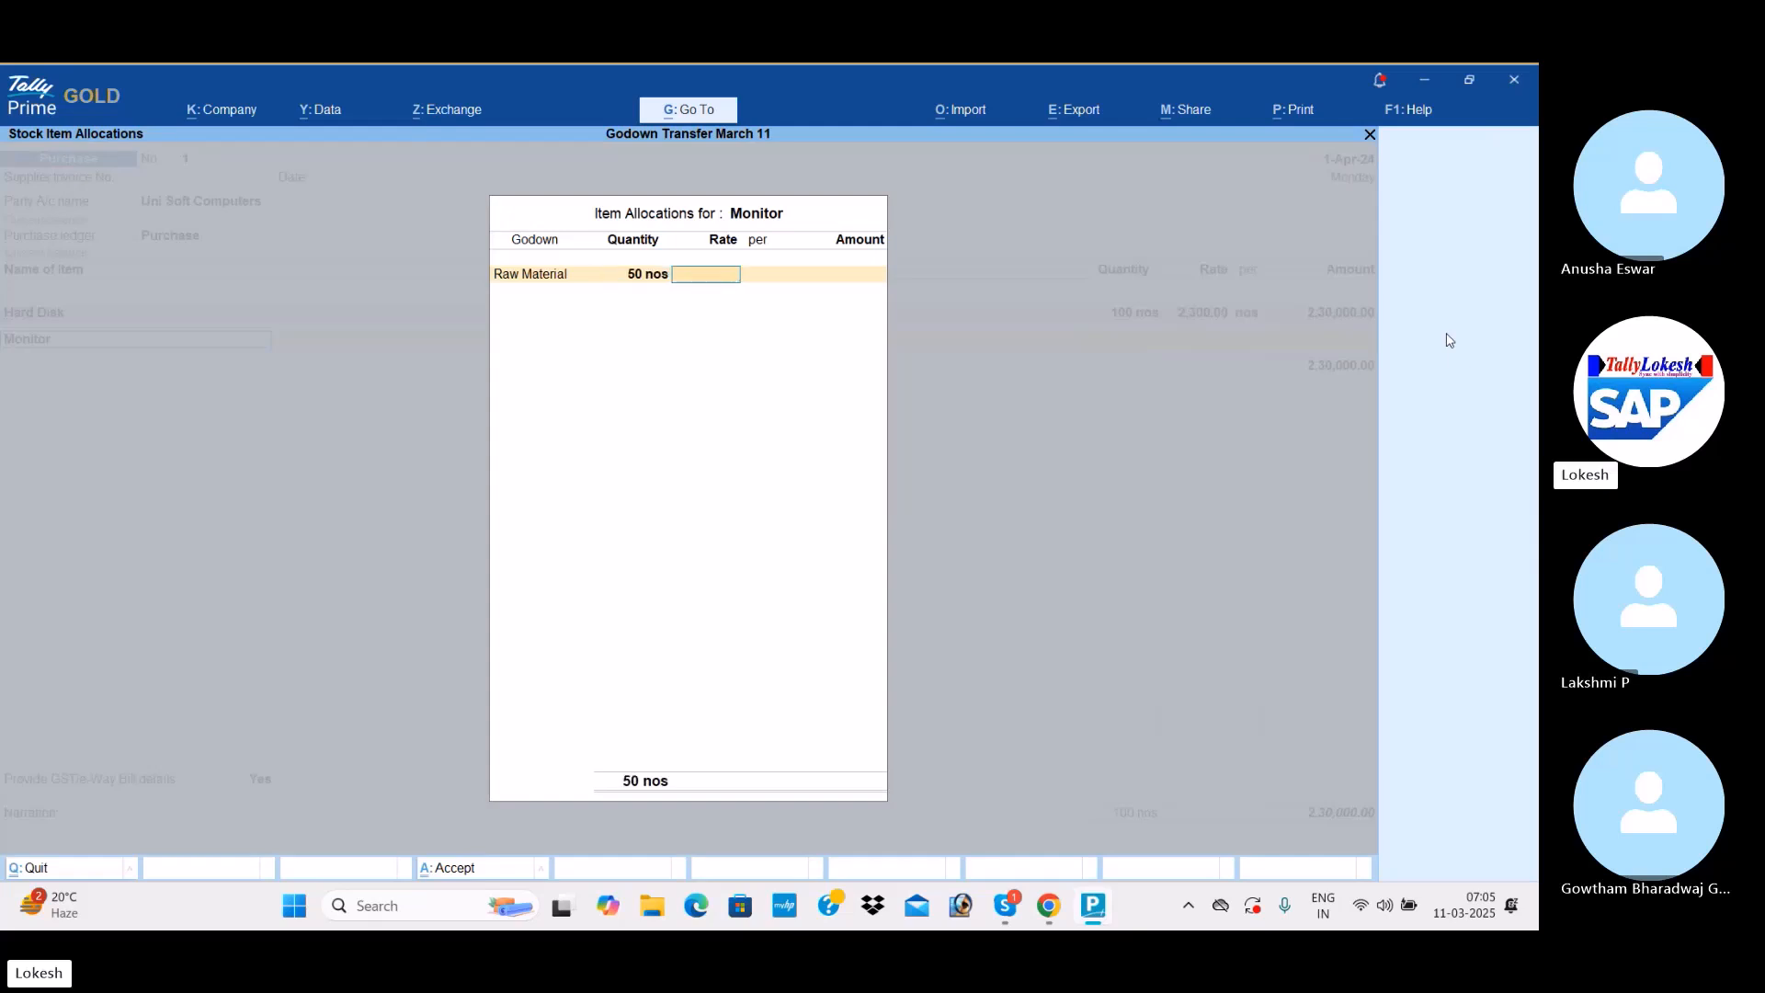
text(3500)
key(Return)
key(Return)
key(Return)
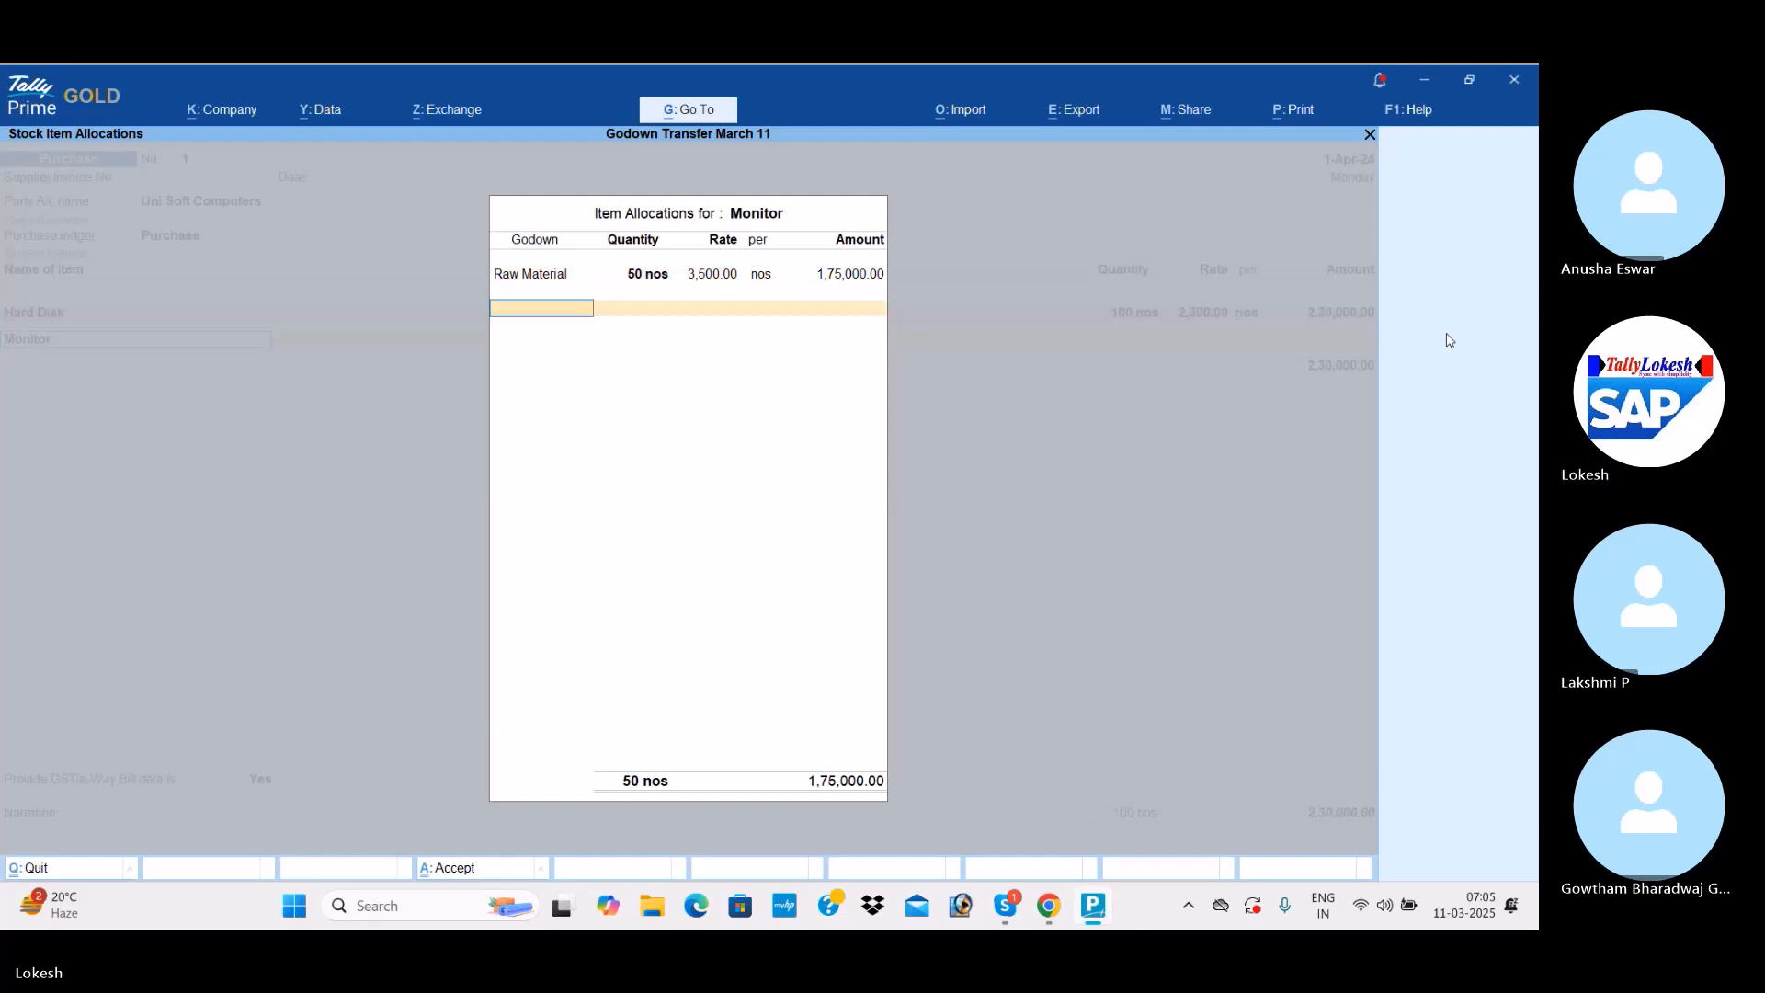
key(Return)
Add the Processor Athlon item to the purchase voucher and allocate it to the Raw Material godown.
text(Pr)
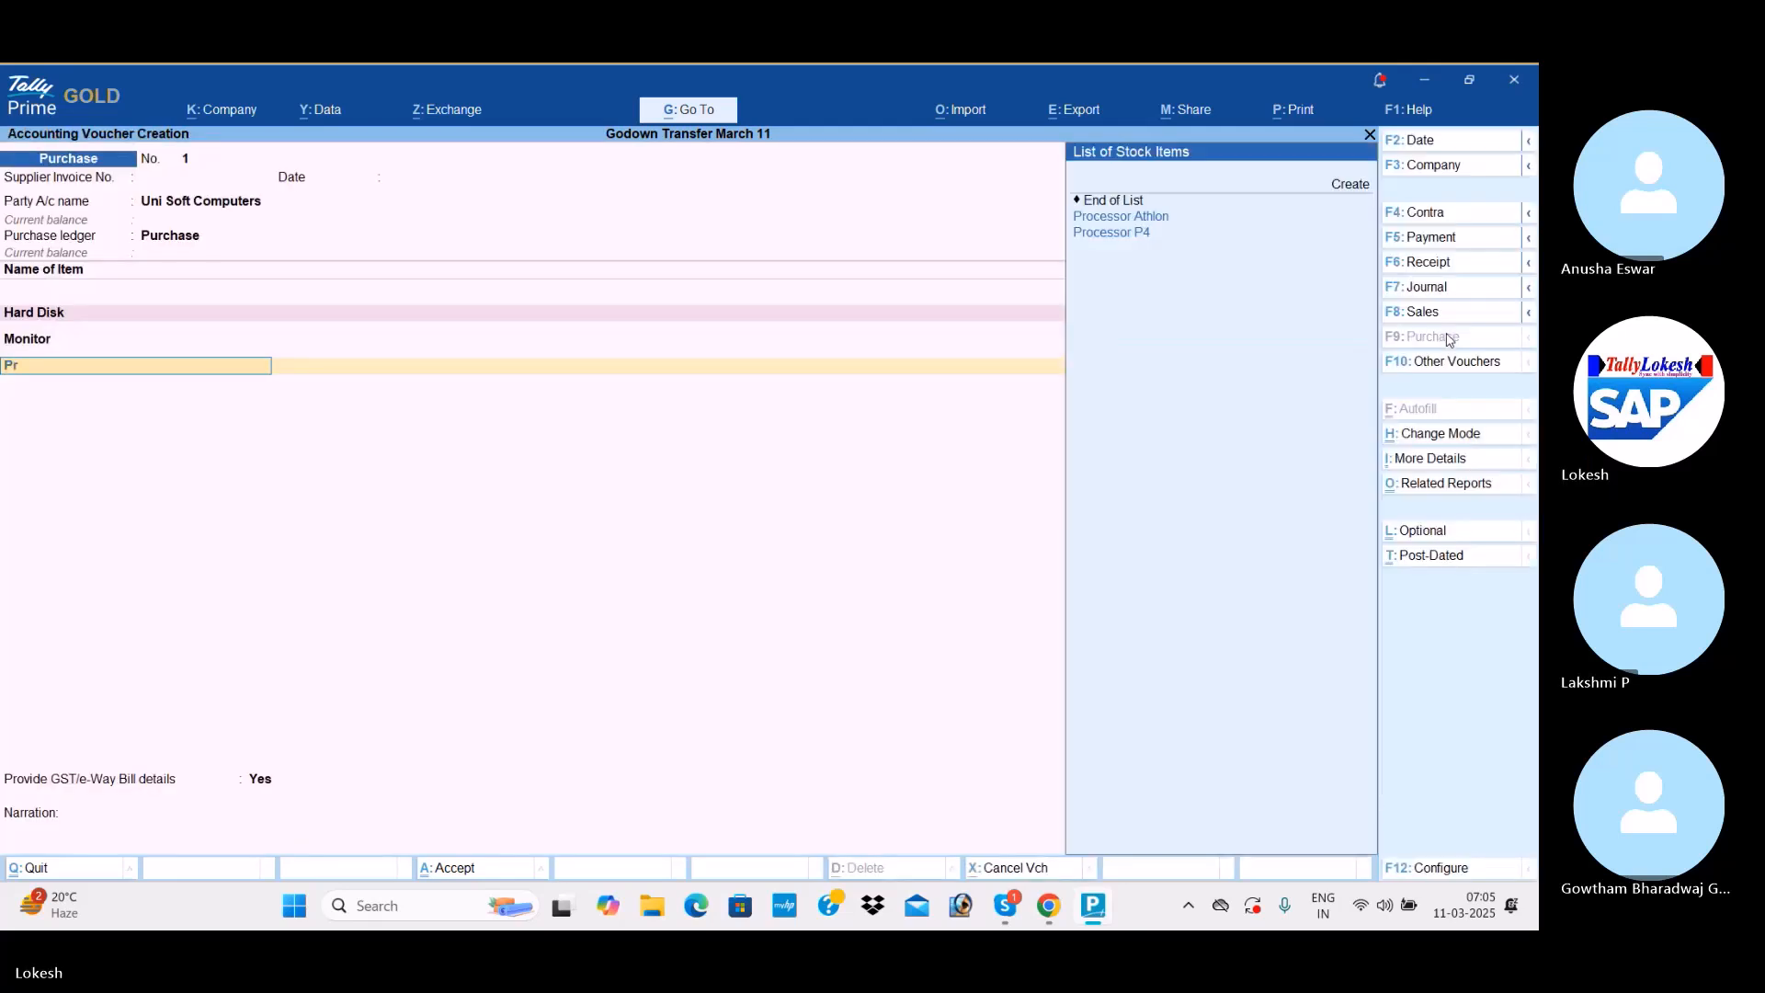
key(Up)
key(Return)
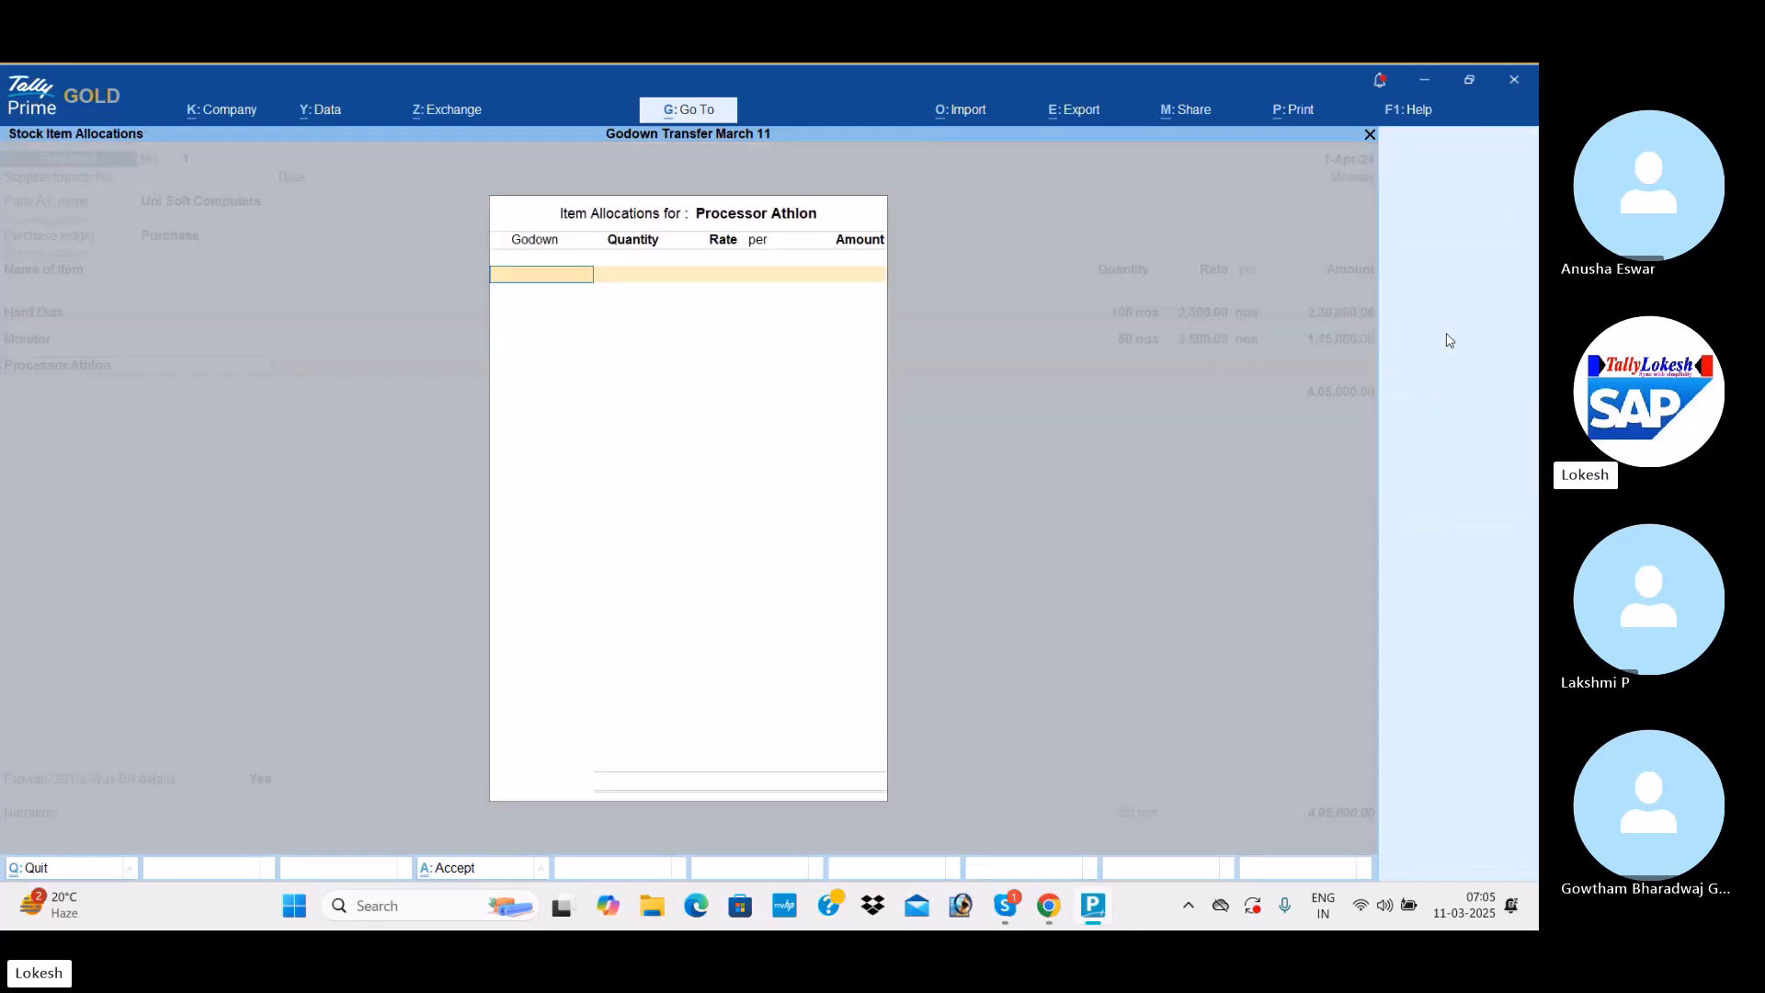
key(Down)
key(Down)
key(Return)
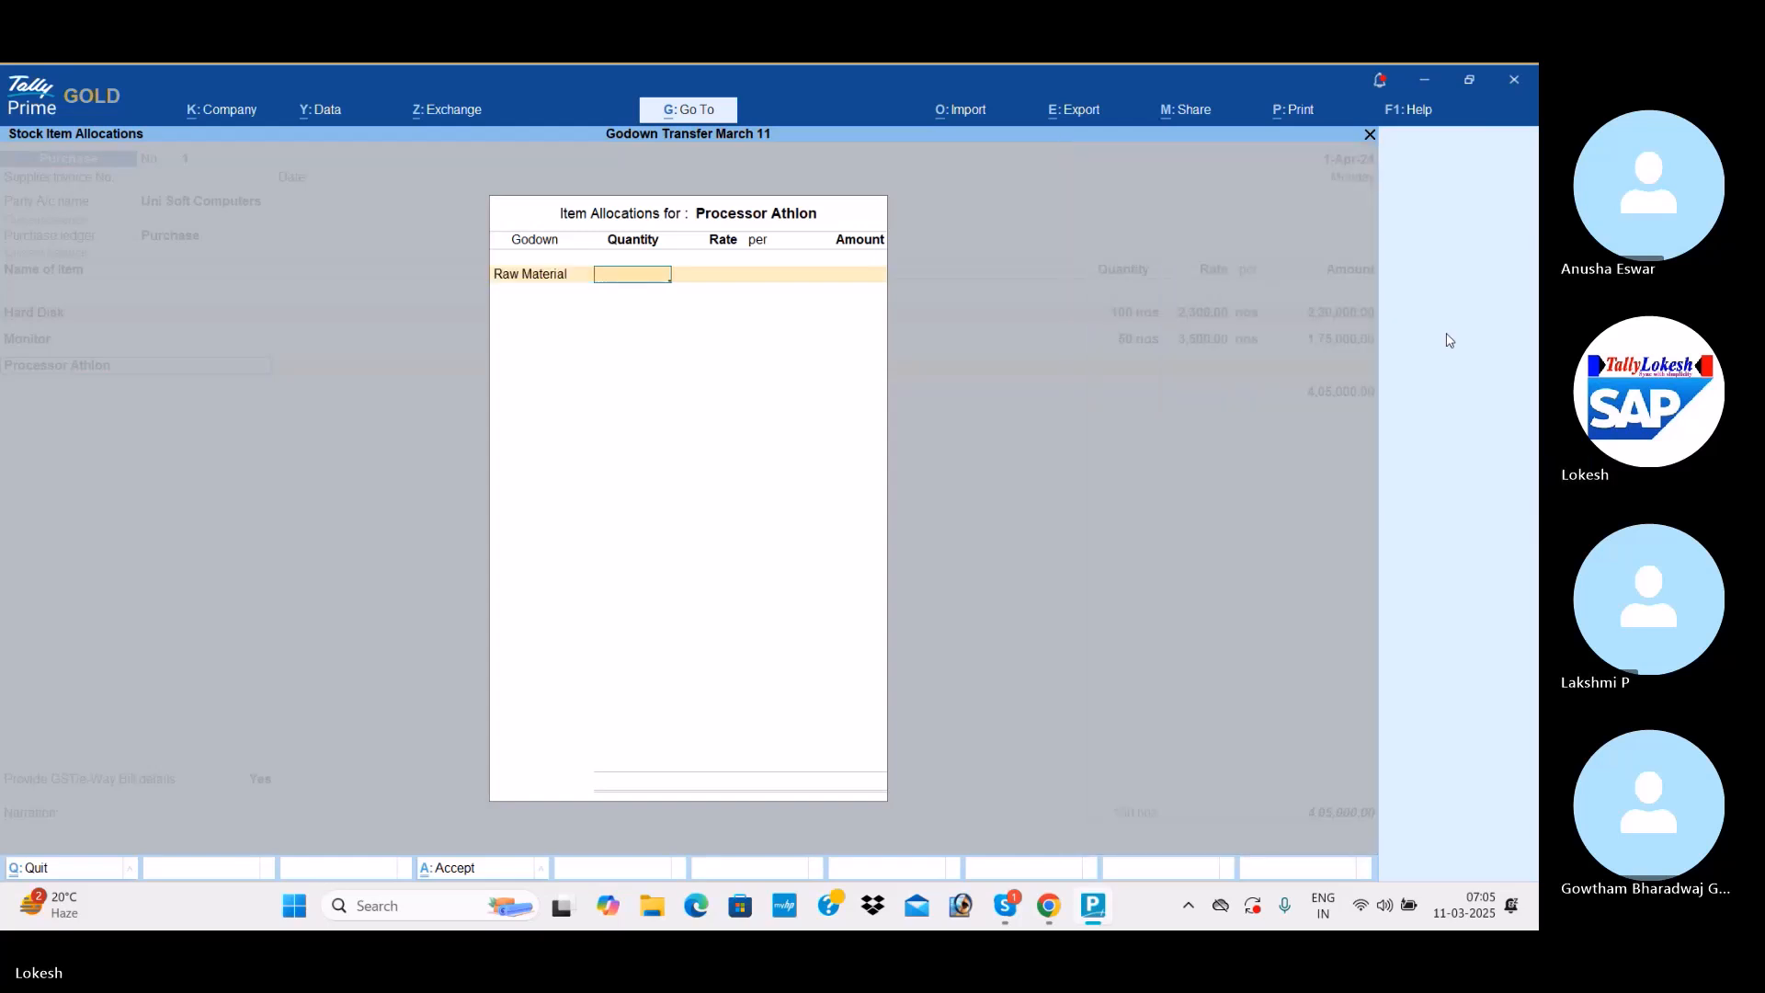
Set the Processor Athlon allocation to 100 nos at a rate of 3,700 and close it.
text(100)
key(Return)
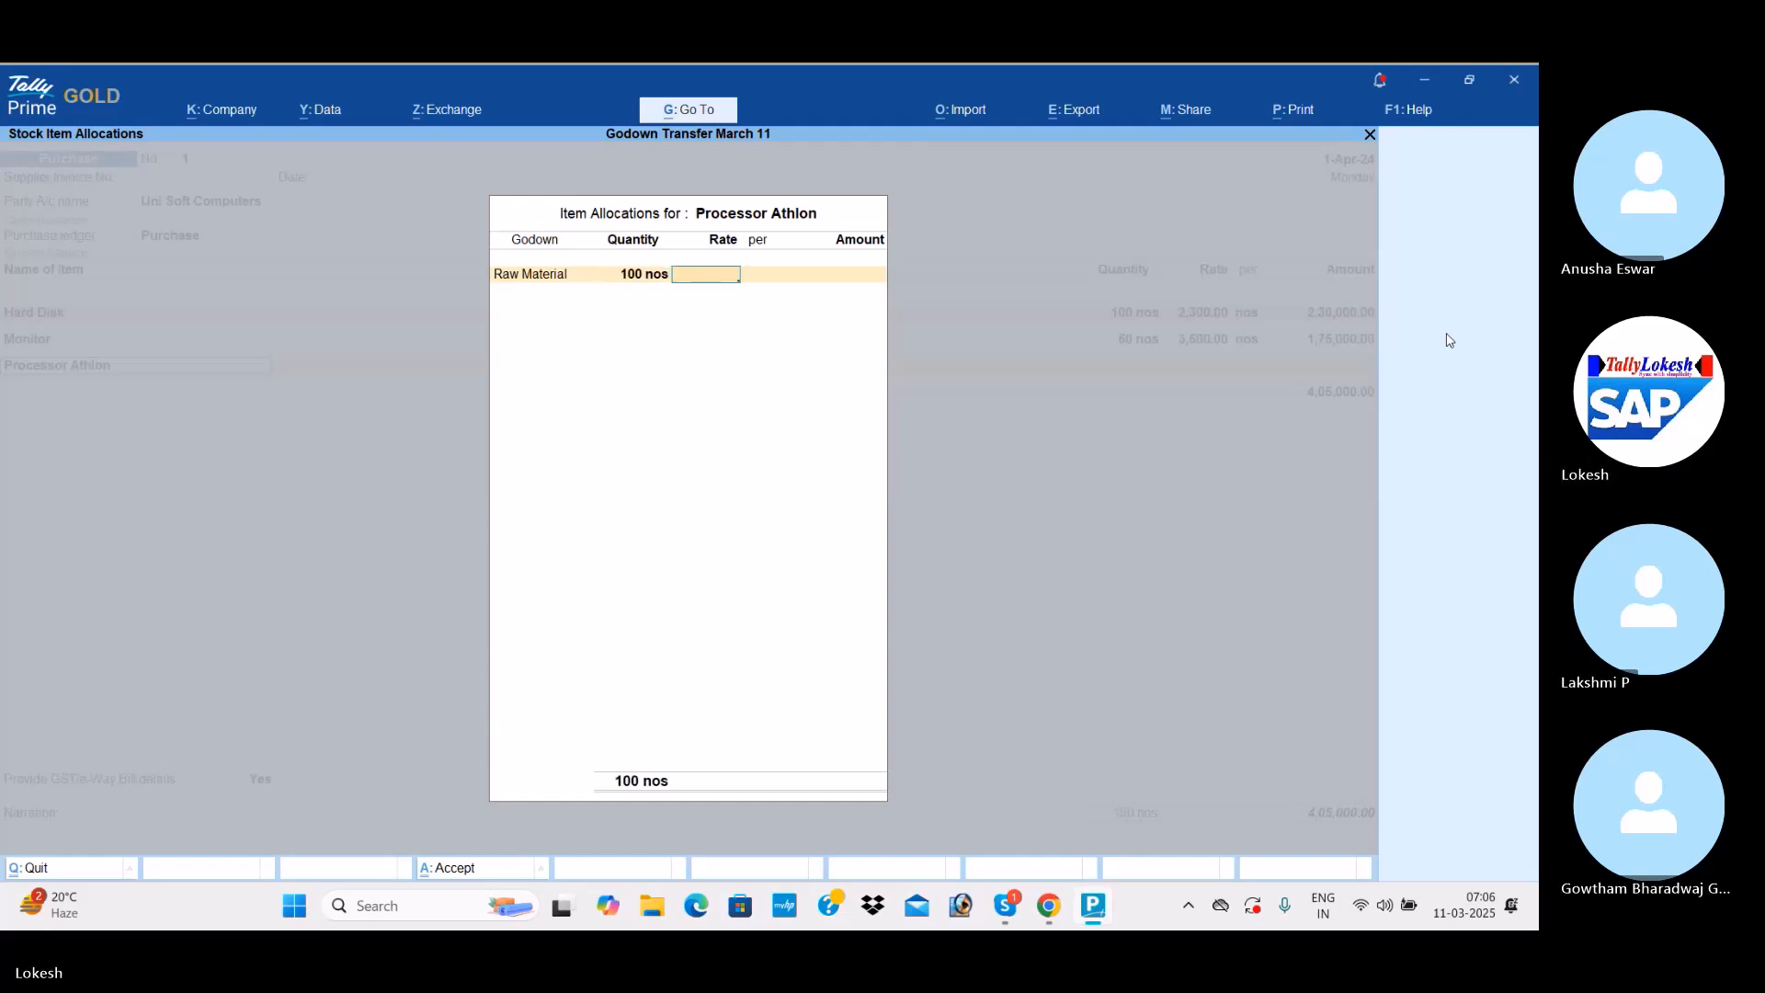
text(3,700)
key(Return)
key(Return)
key(Return)
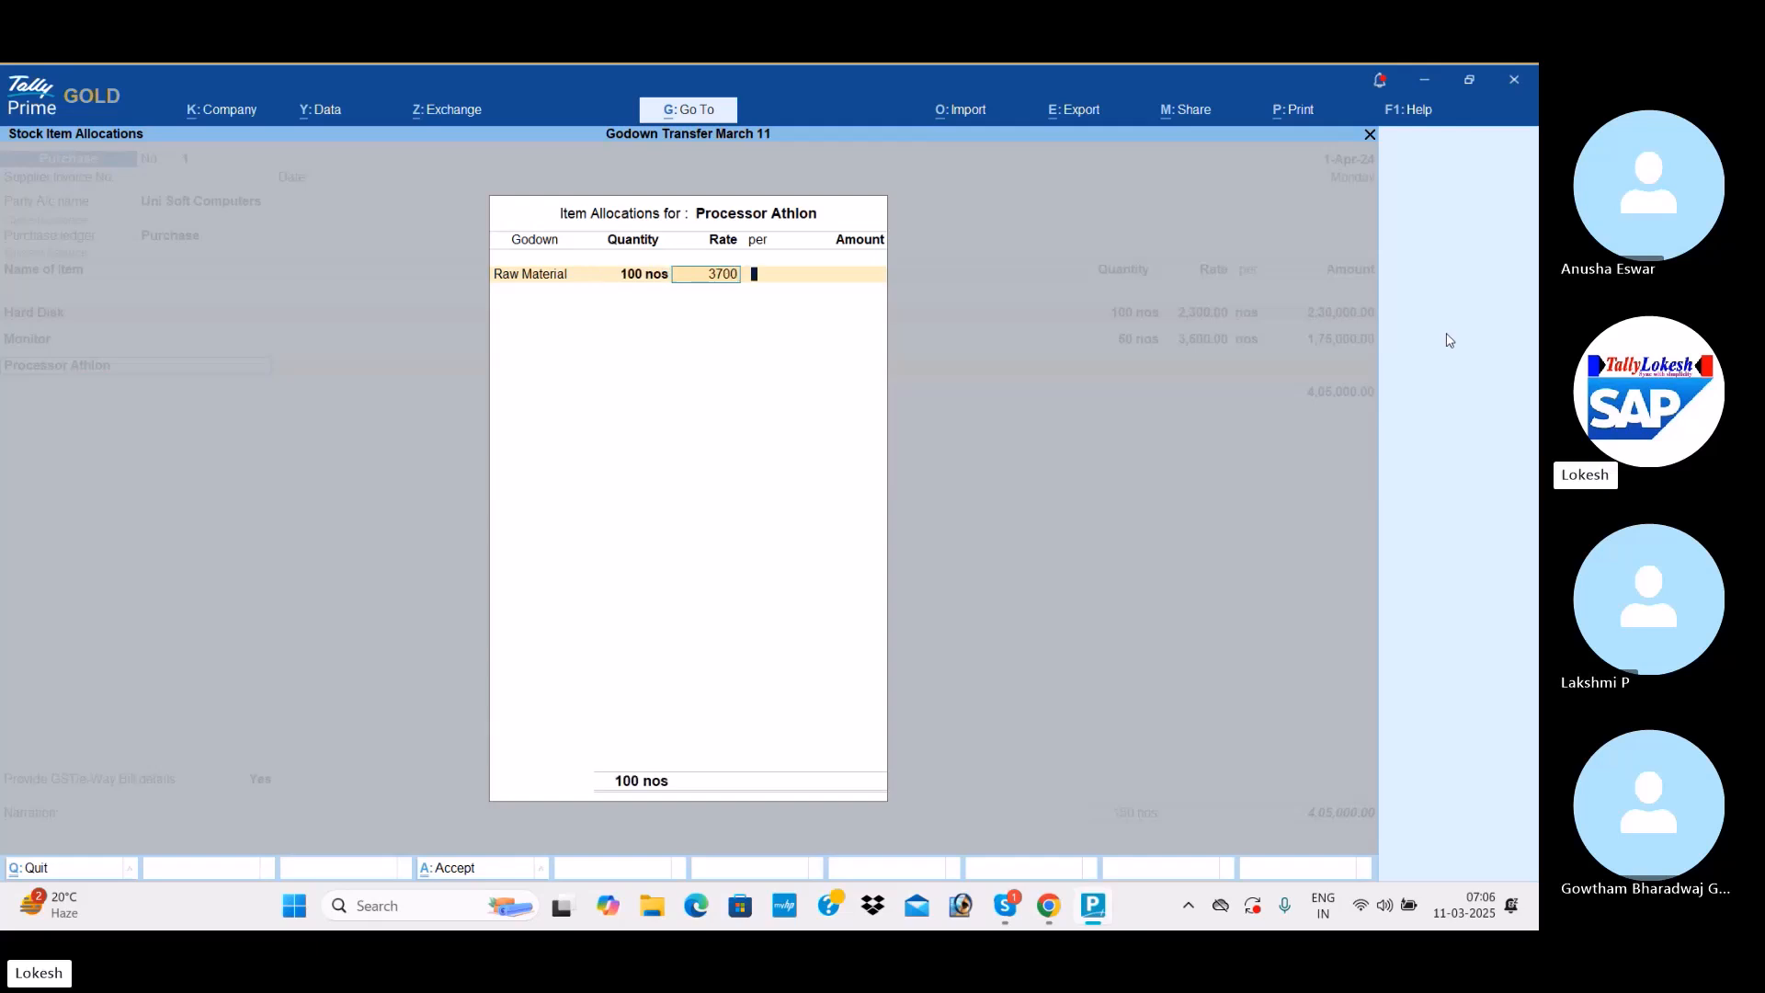
key(Return)
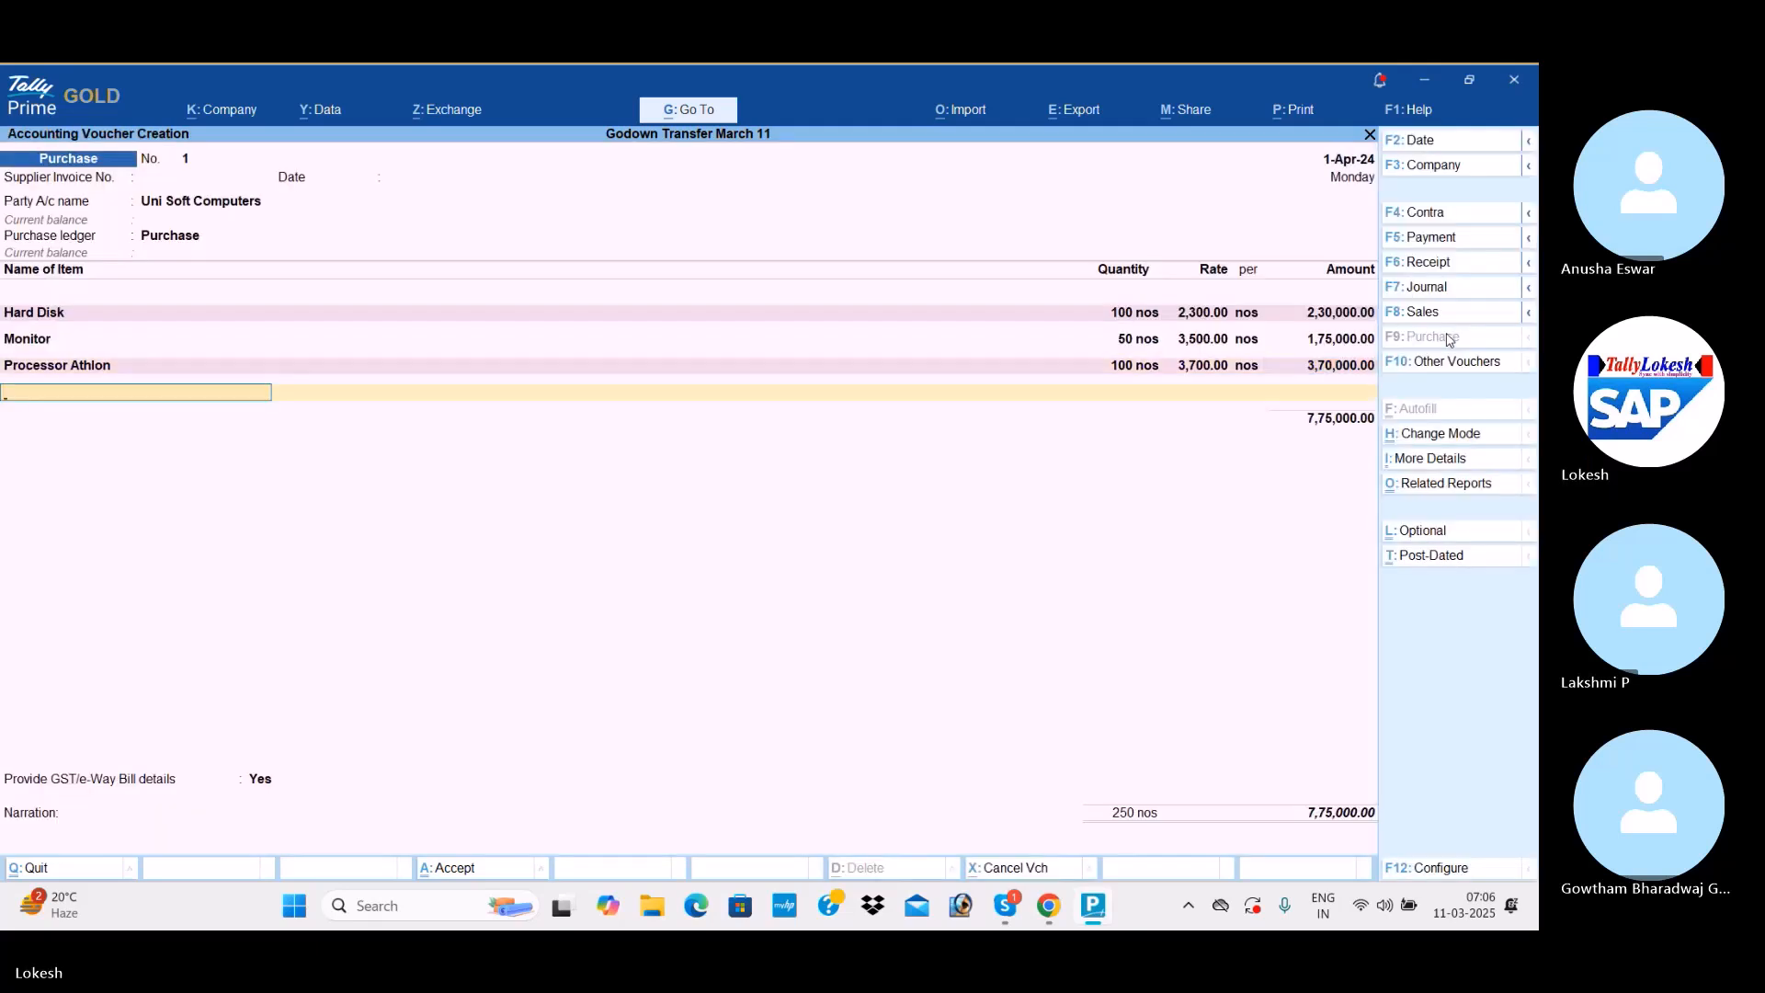
Add the Processor P4 item to the purchase voucher and allocate it to the Raw Material godown.
text(Pr)
key(Down)
key(Down)
key(Return)
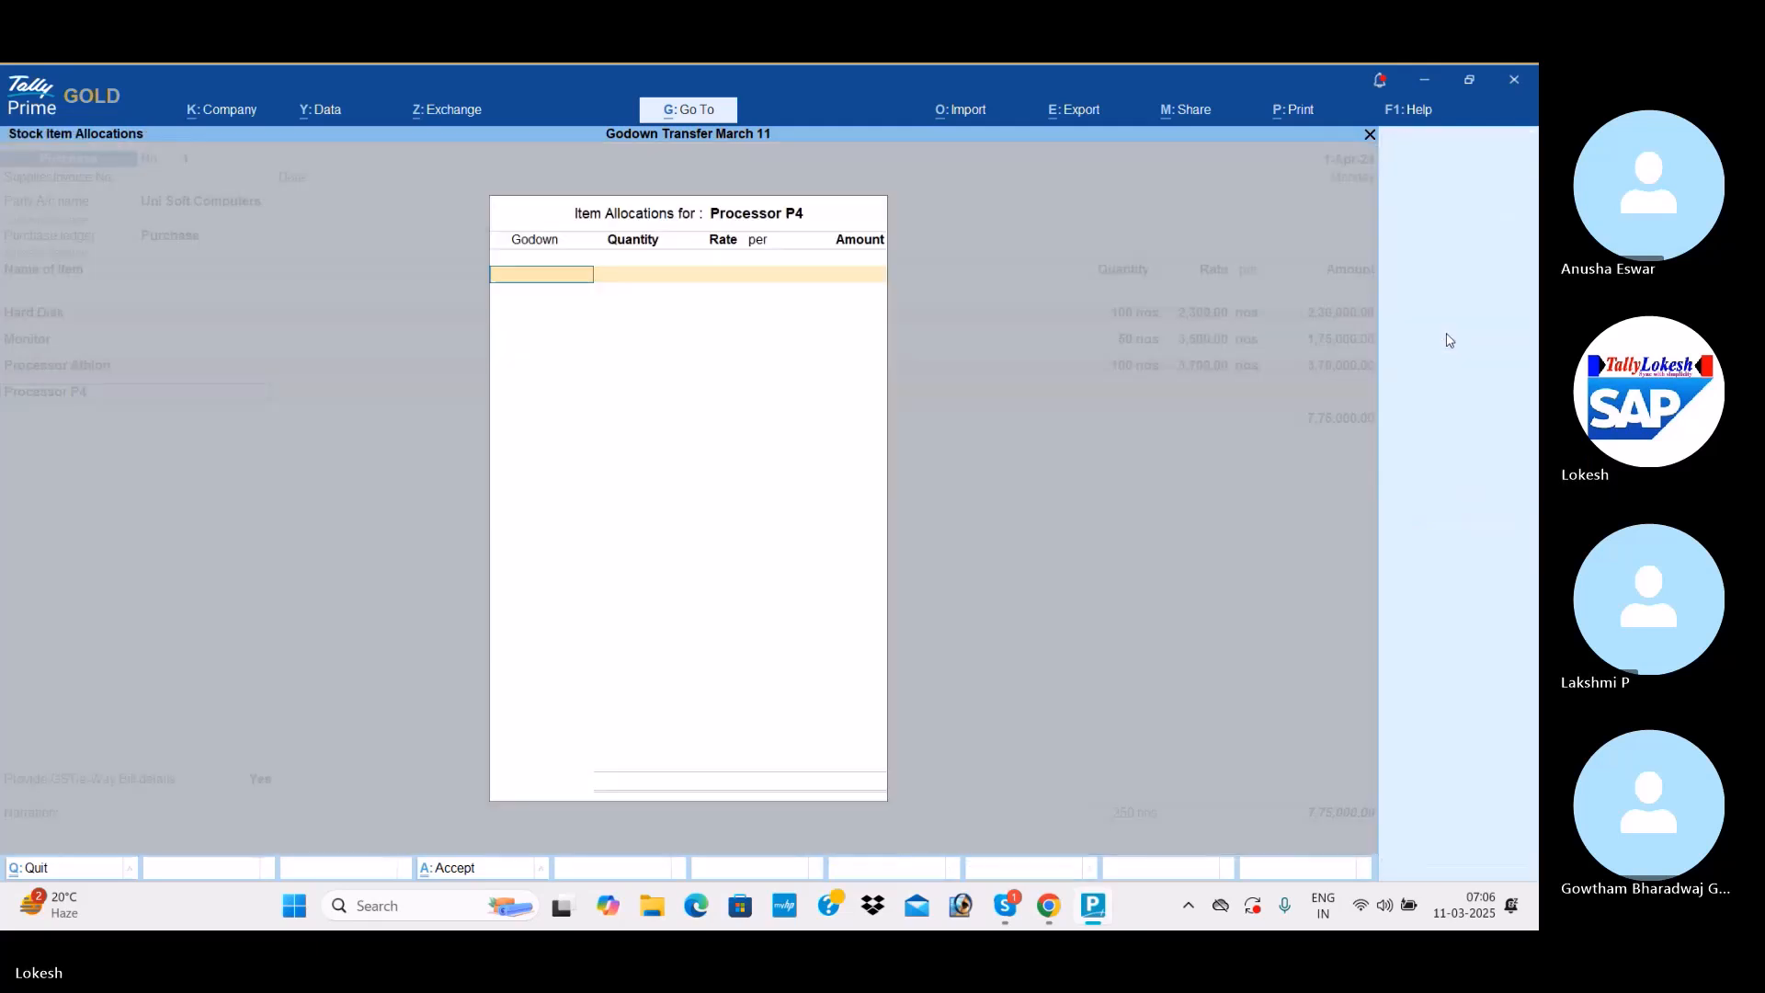
key(Down)
key(Down)
key(Return)
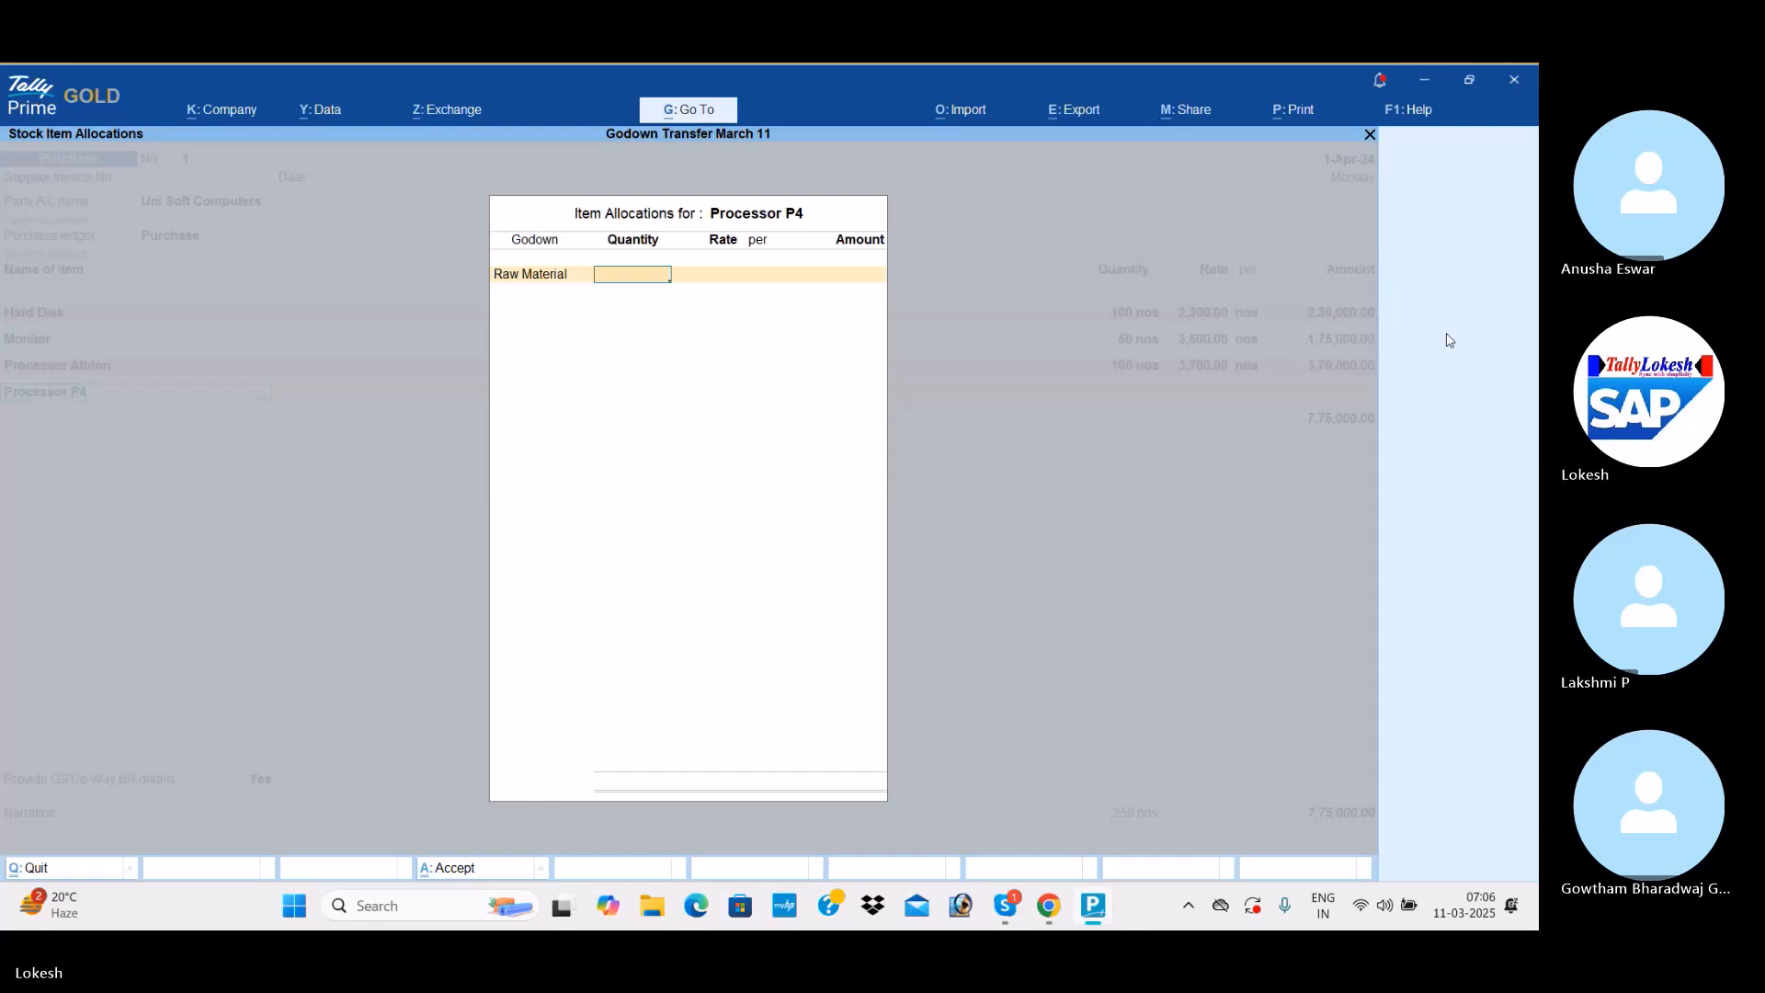
Set the Processor P4 allocation to 100 nos at a rate of 5,700 and close it.
text(100)
key(Return)
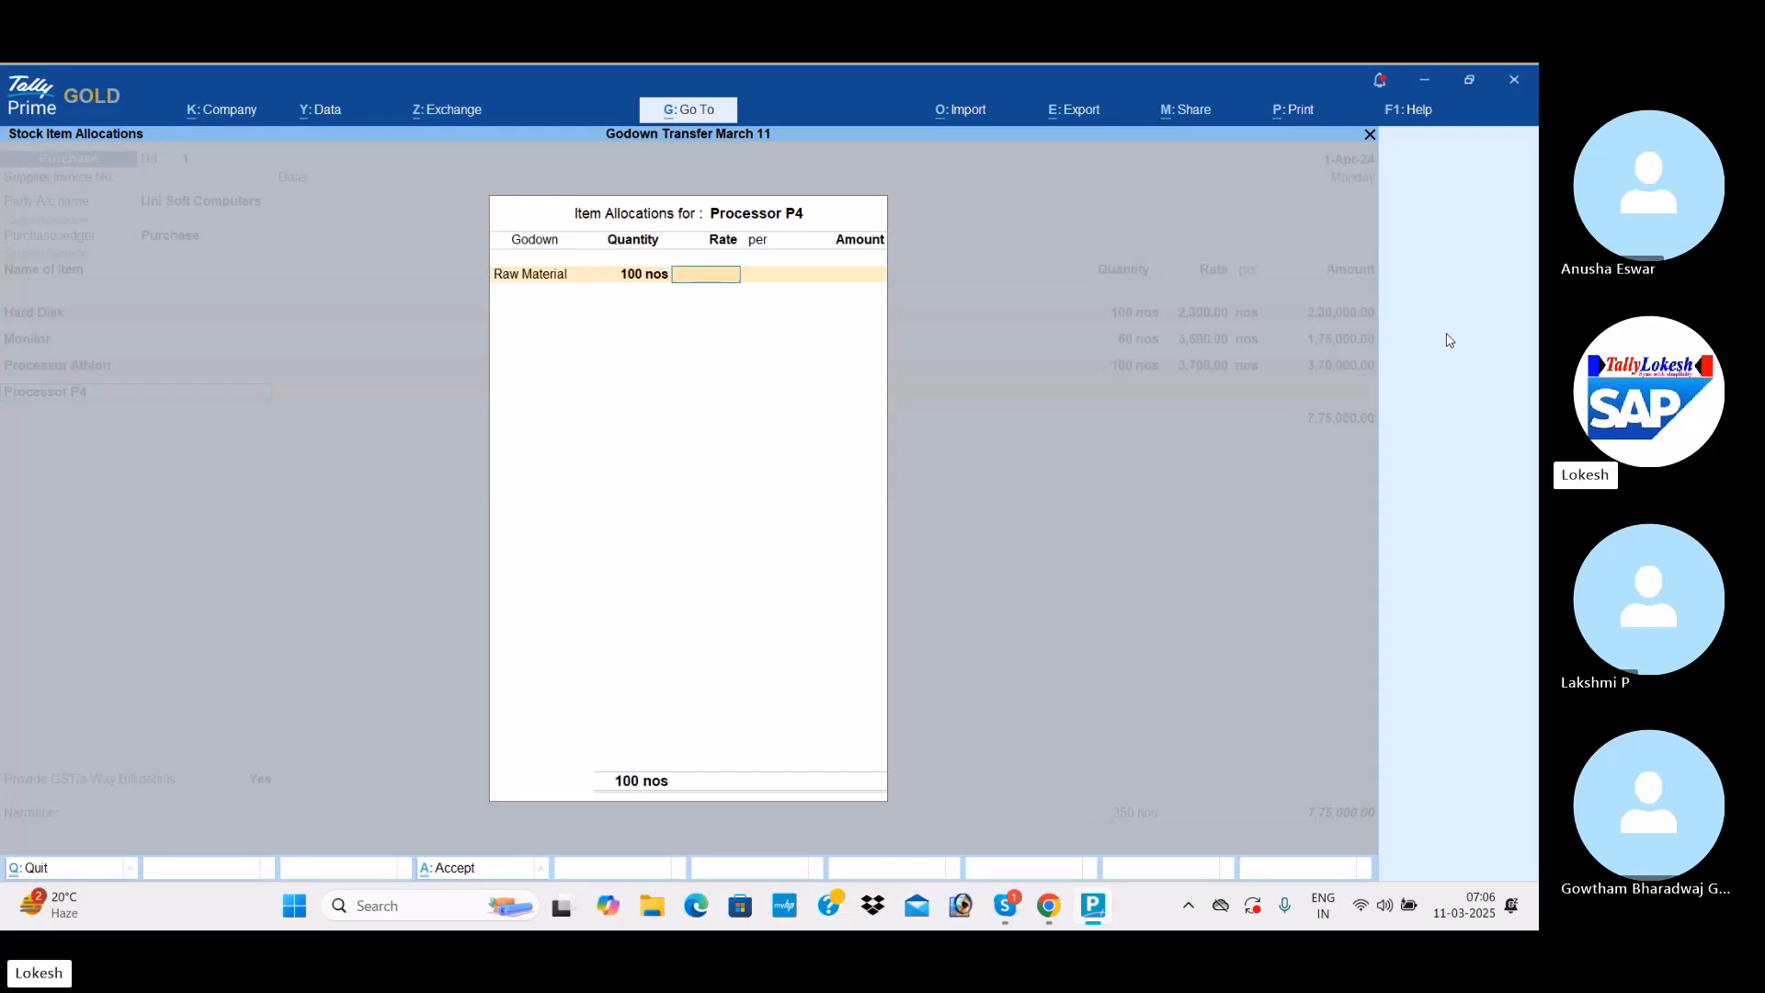
text(5700)
key(Return)
key(Return)
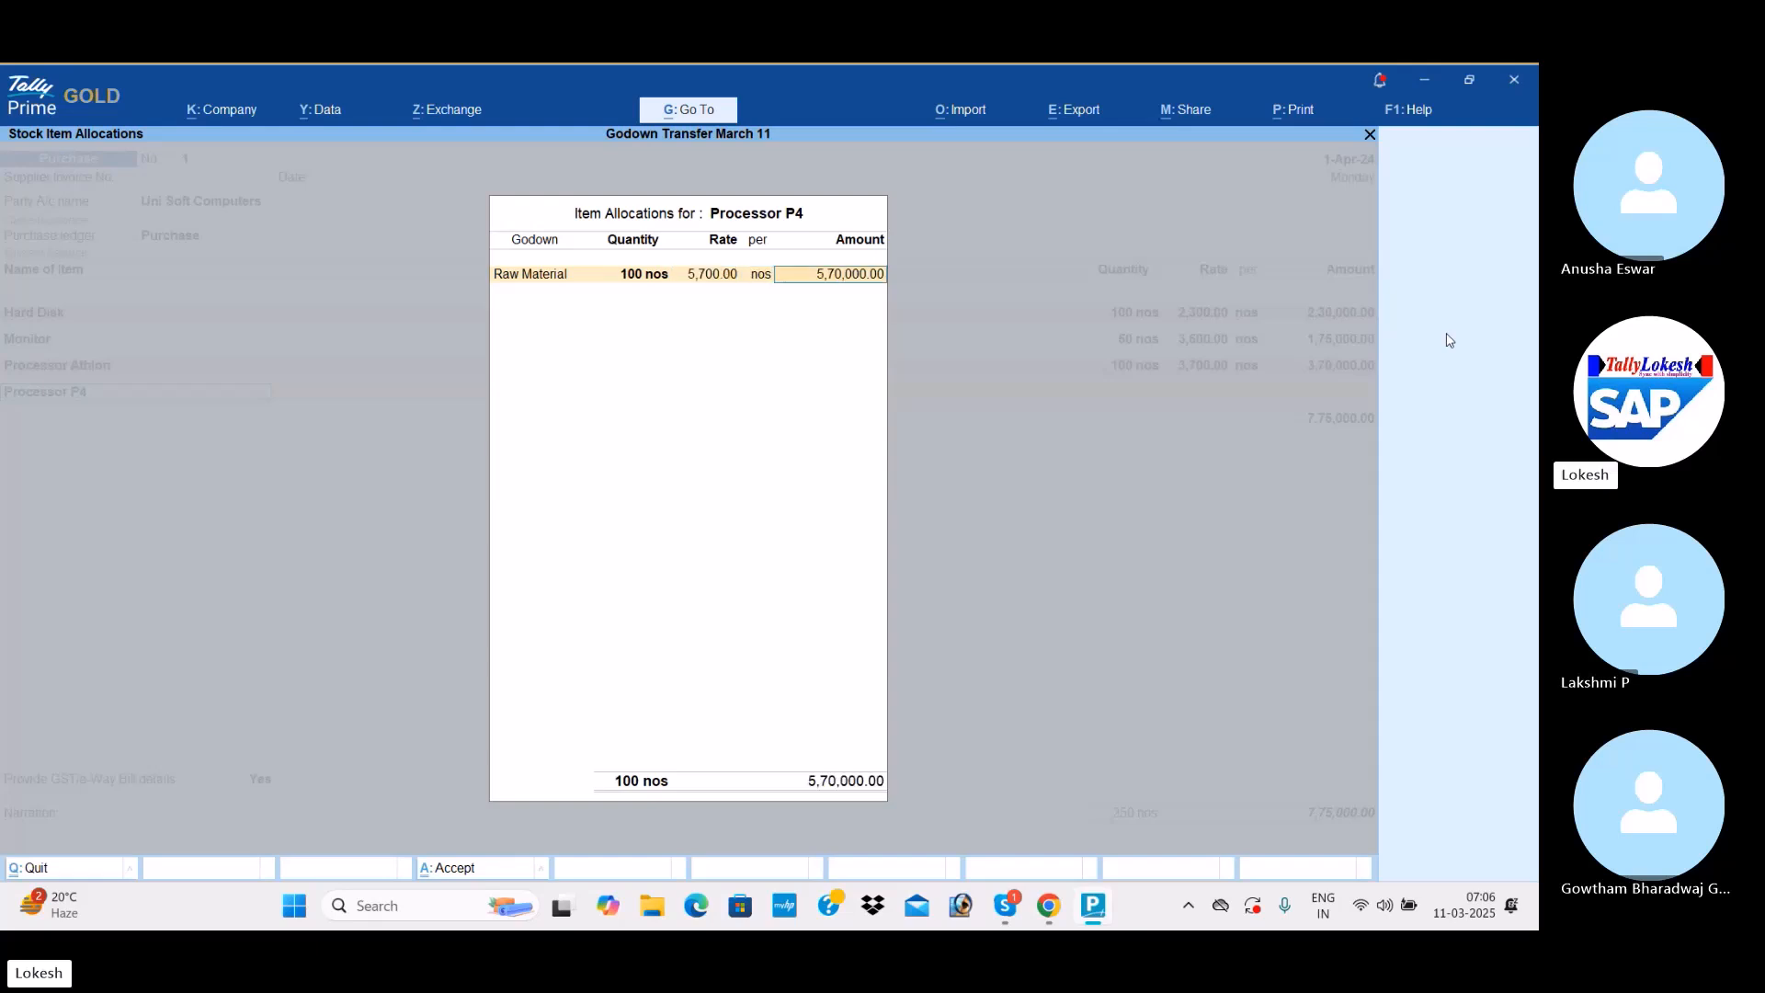
key(Return)
key(Return)
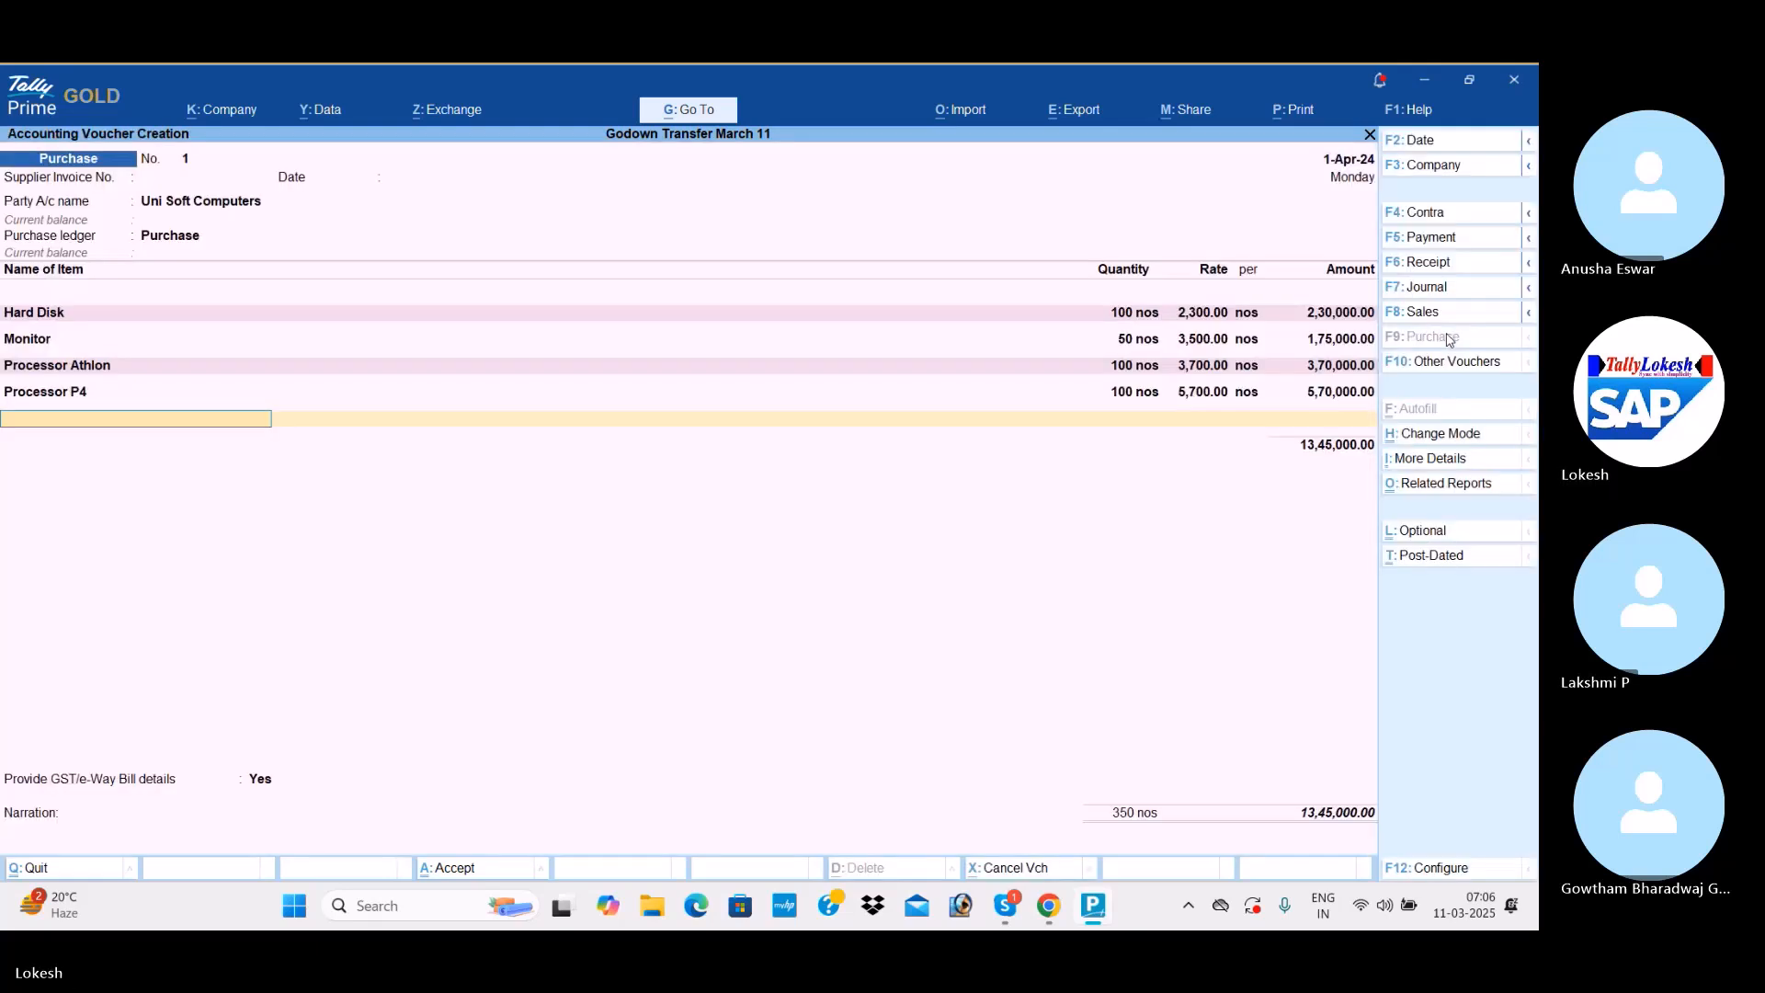
Add the Keyboard item with 50 nos at a rate of 500 in the Raw Material godown.
text(K)
key(Return)
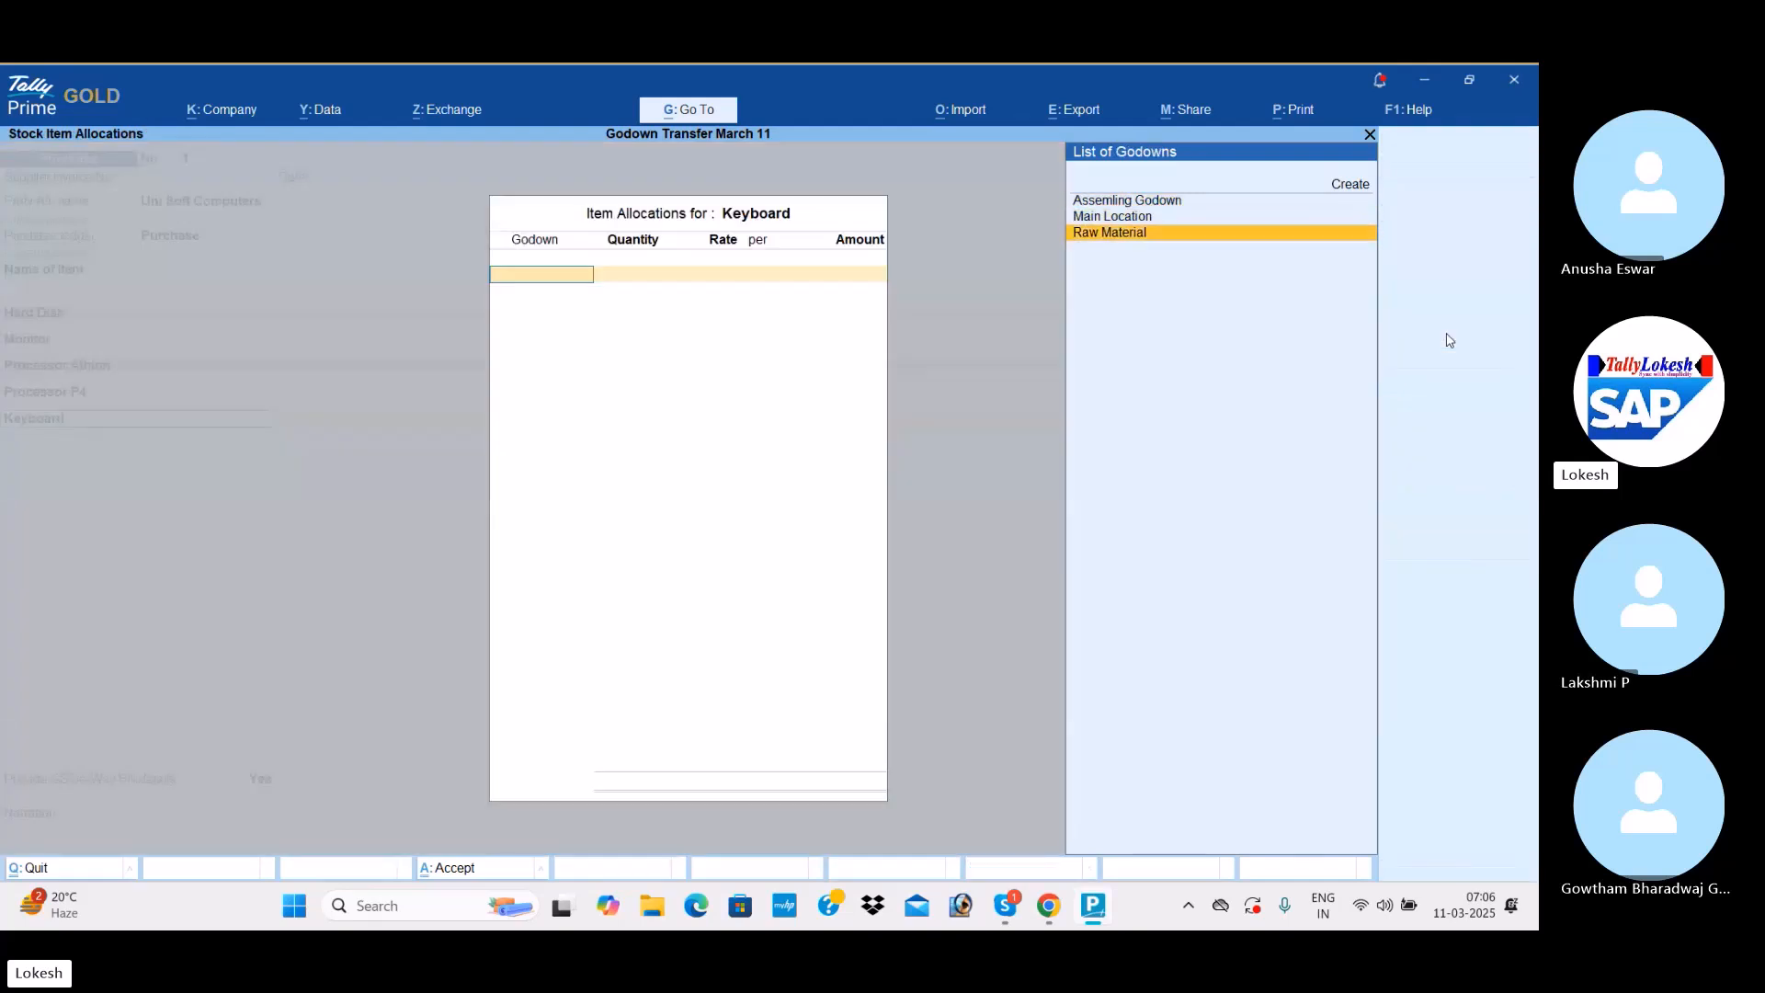
key(Return)
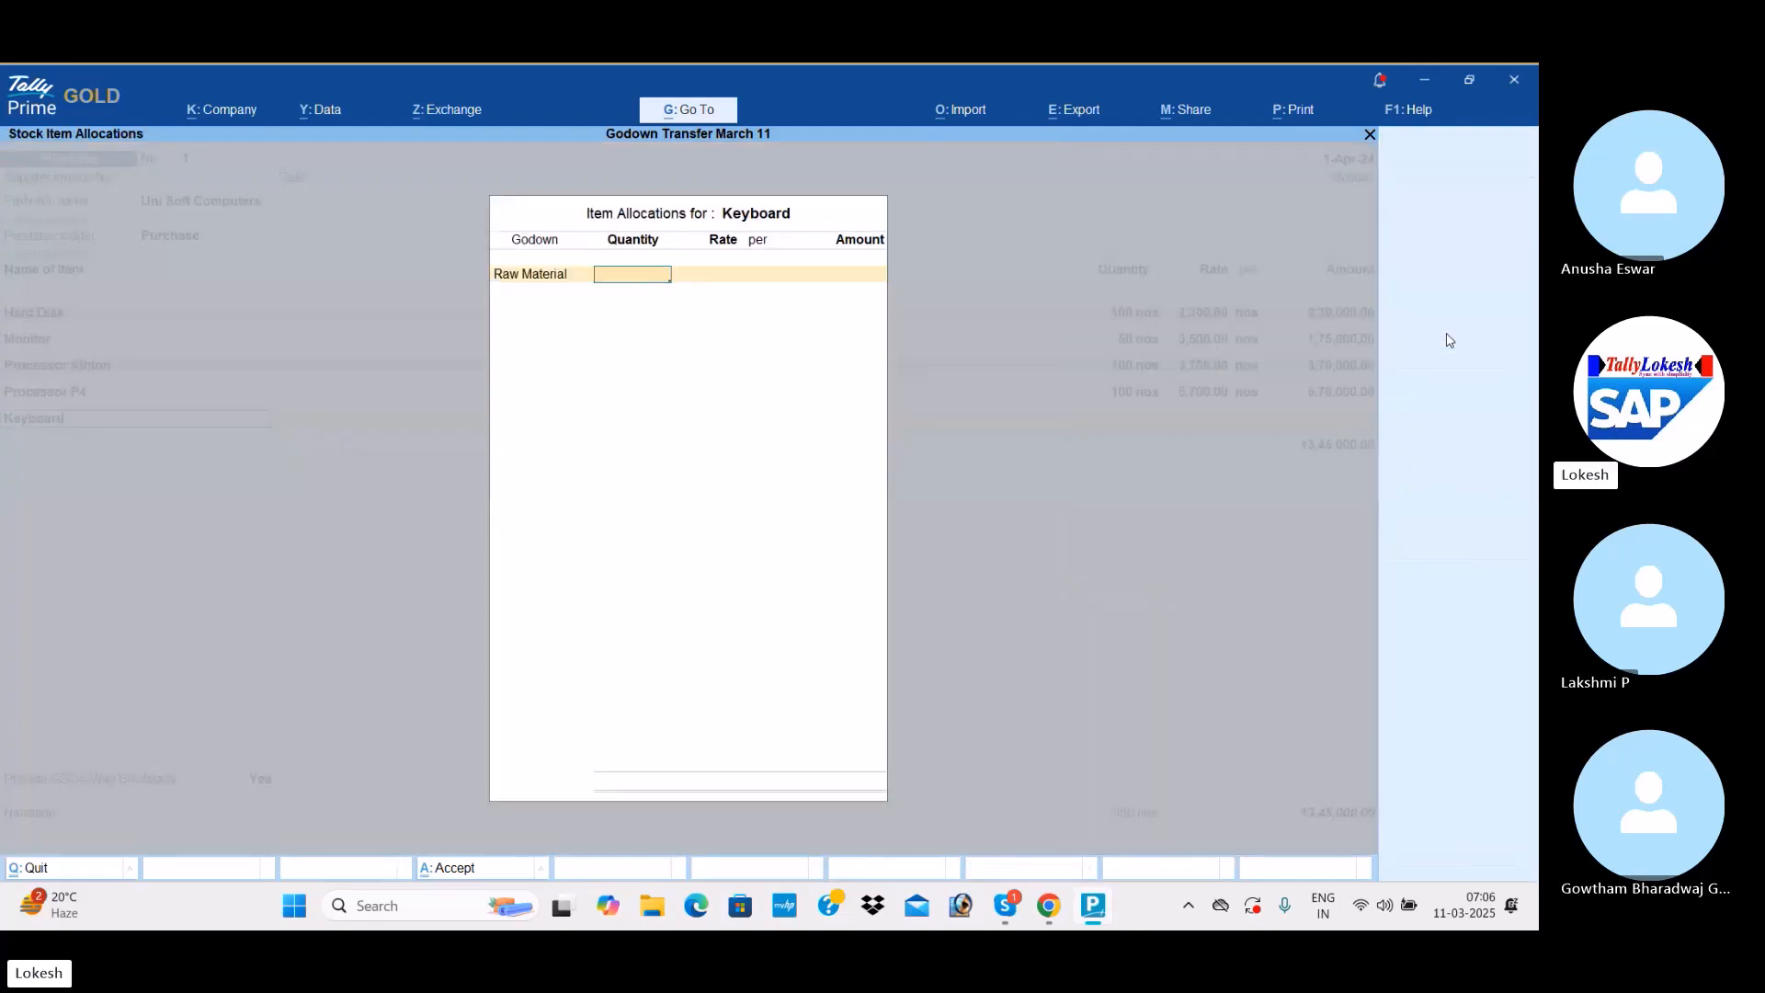
text(50)
key(Return)
text(500)
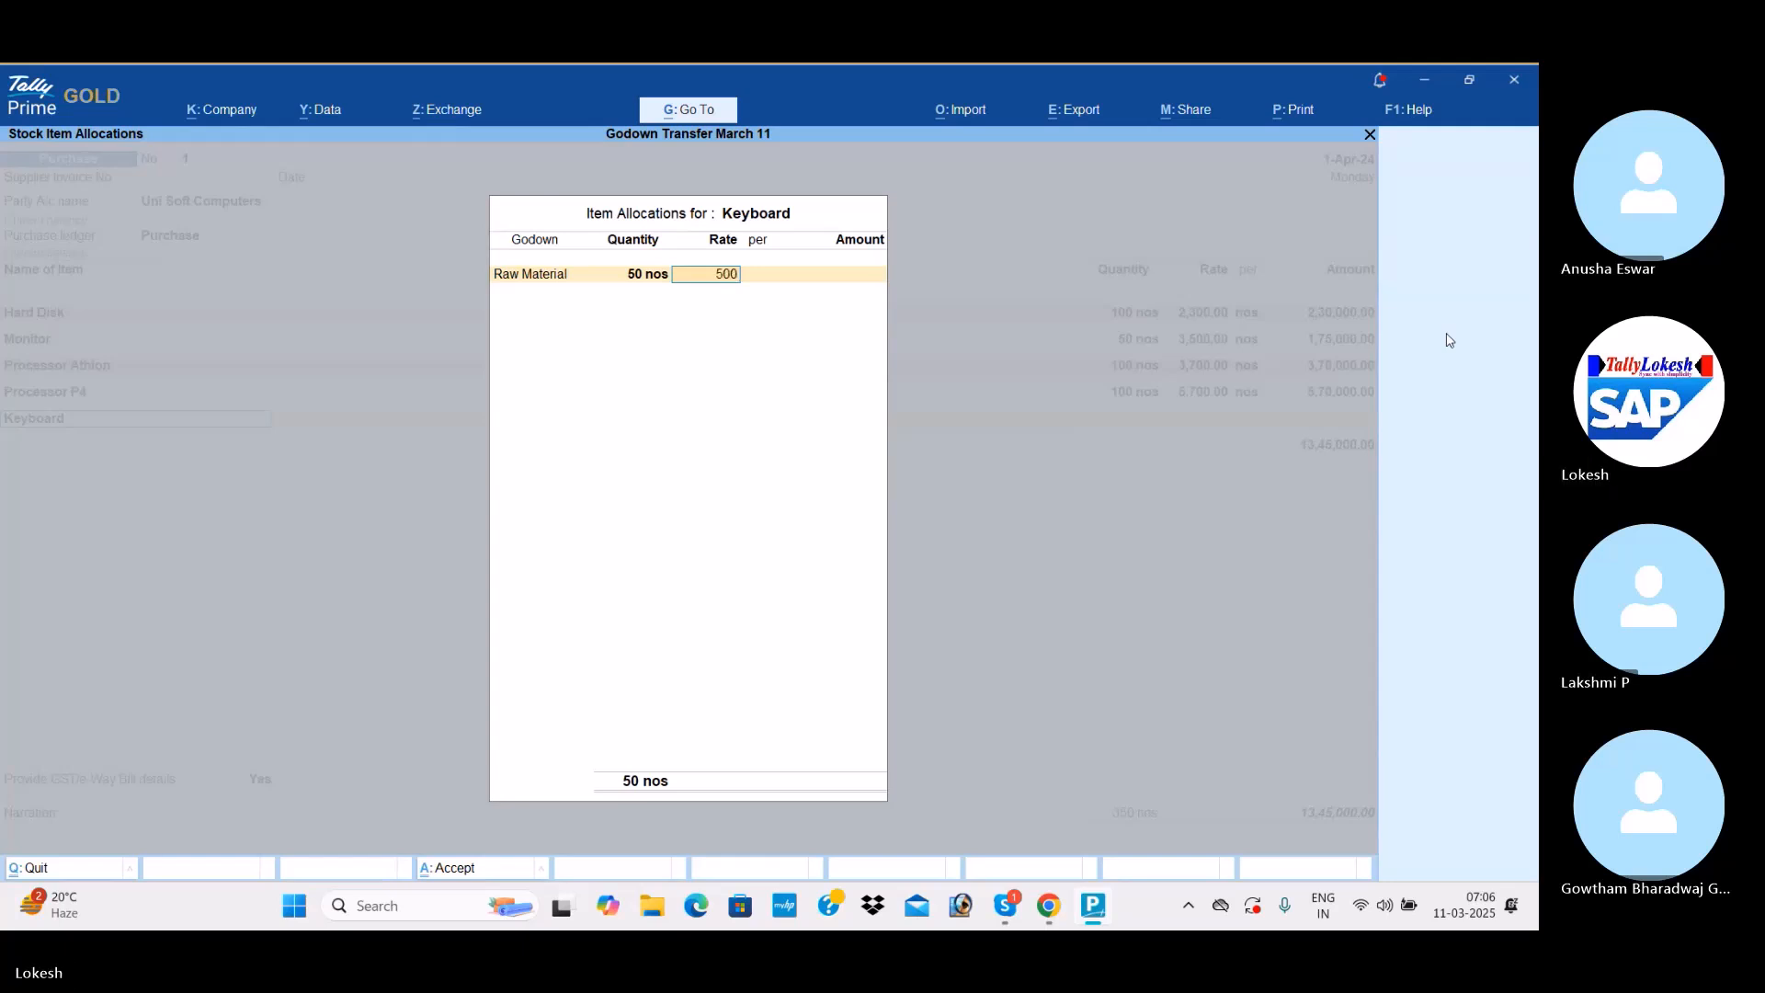
key(Return)
key(Return)
key(Return)
key(Return)
key(Return)
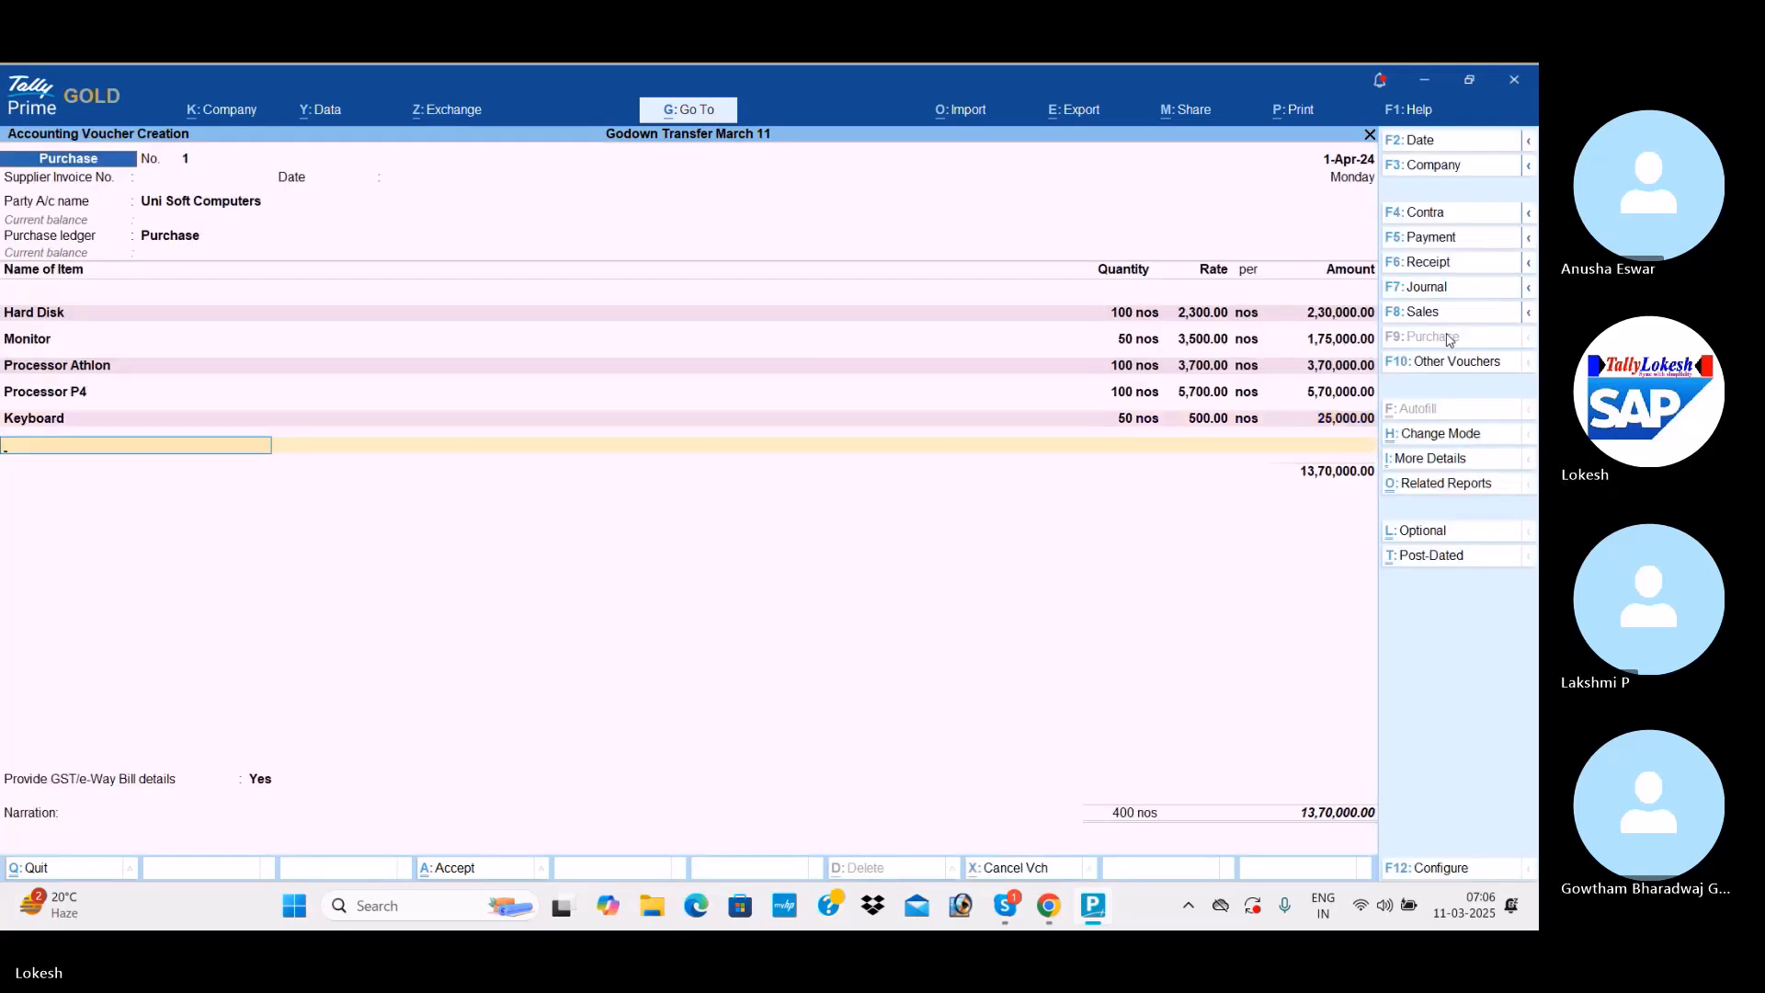
Add the Ram item to the purchase voucher and allocate it to the Raw Material godown.
text(Ram)
key(Return)
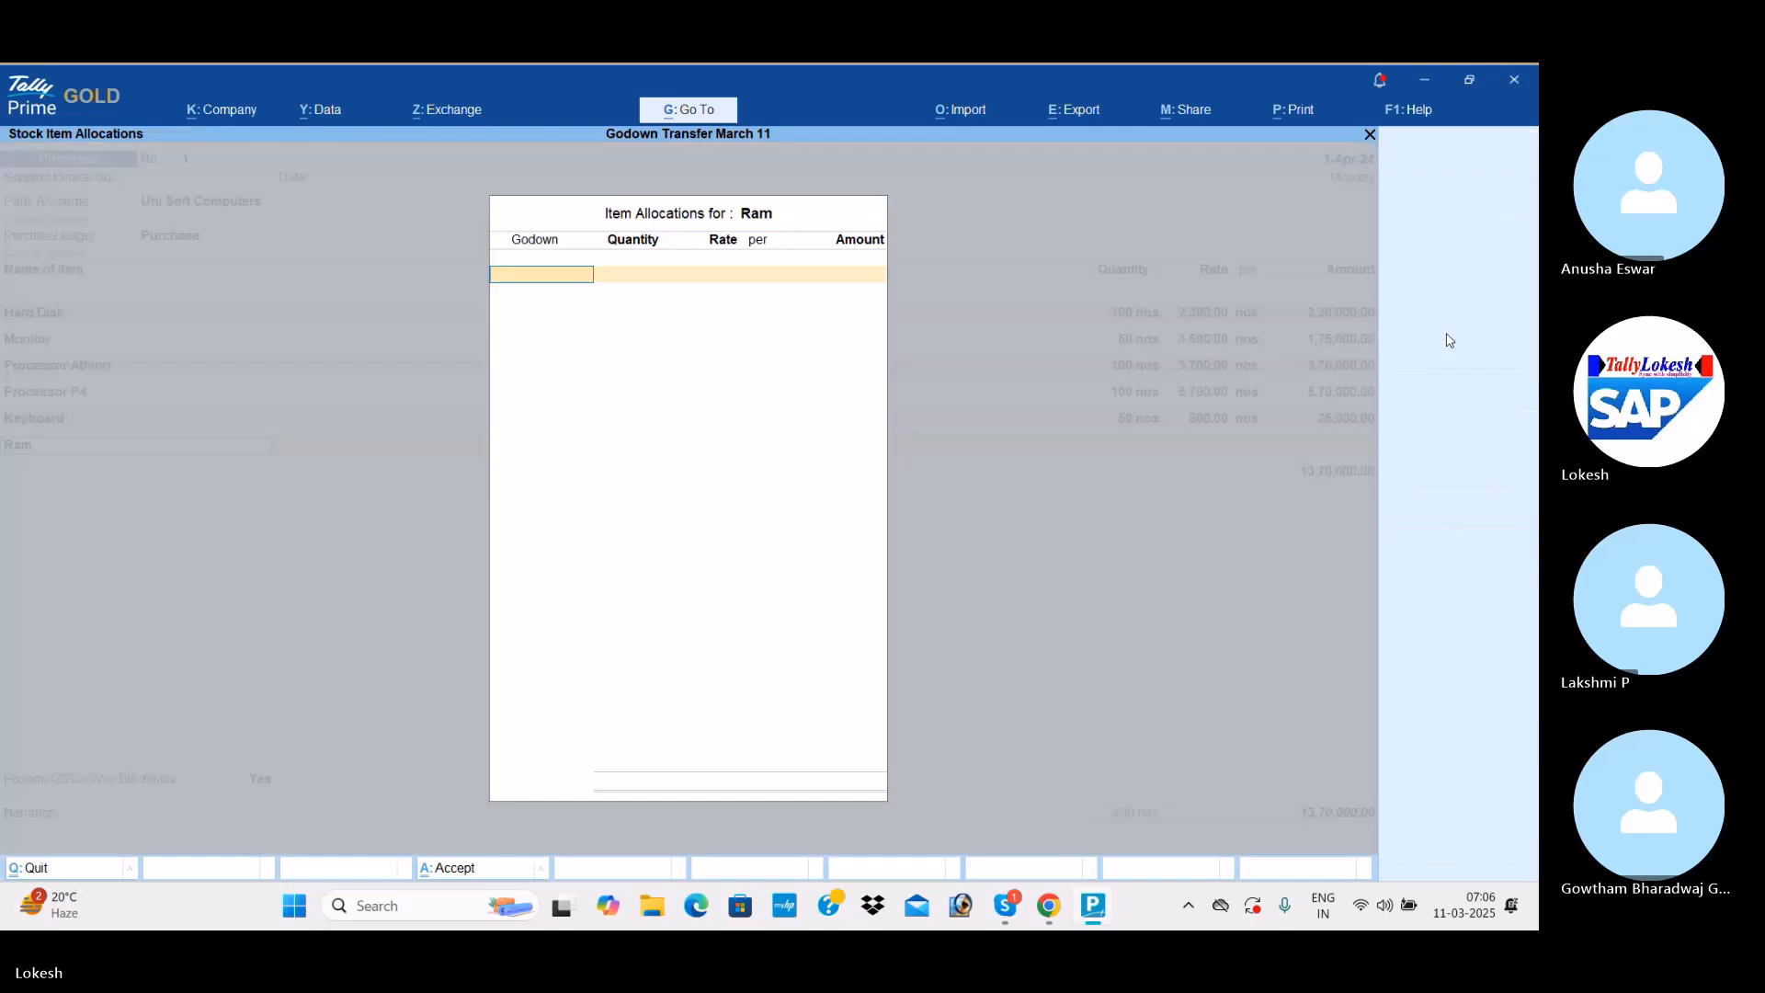
key(Down)
key(Down)
key(Return)
key(Return)
key(Return)
key(BackSpace)
key(BackSpace)
key(BackSpace)
key(Down)
key(Return)
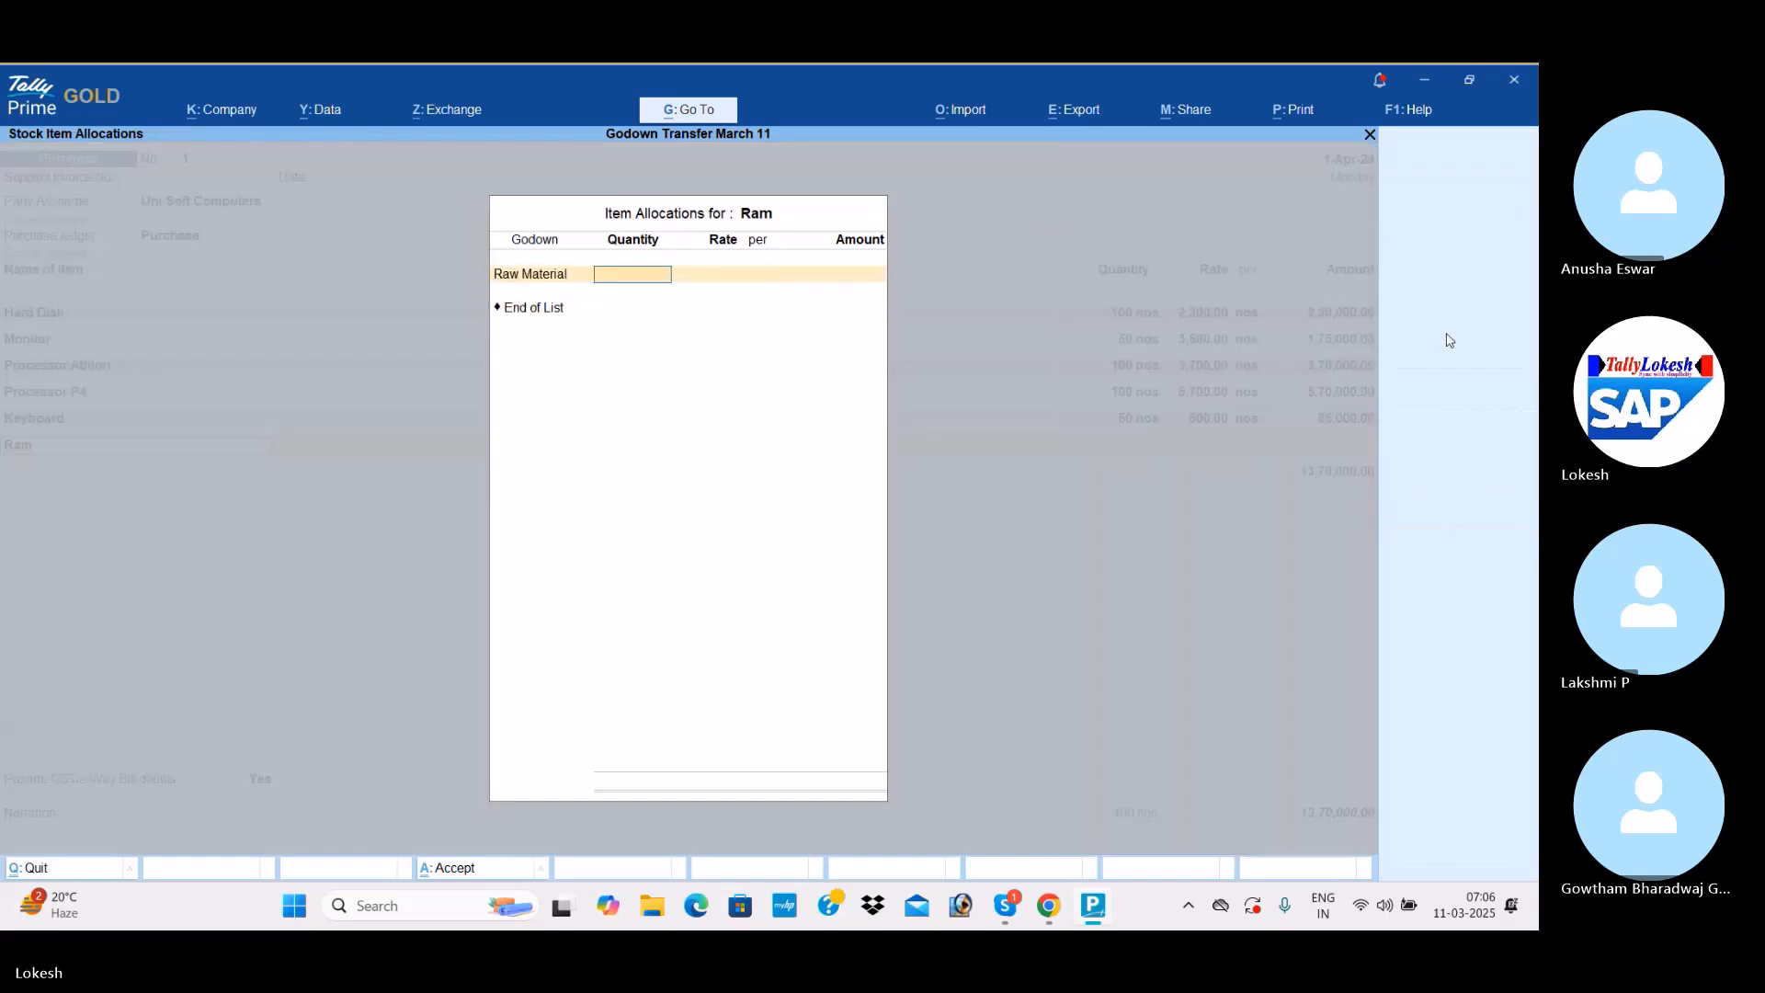
Set the Ram allocation to 75 nos at a rate of 2,000 and end the item list.
text(75)
key(Return)
text(2000)
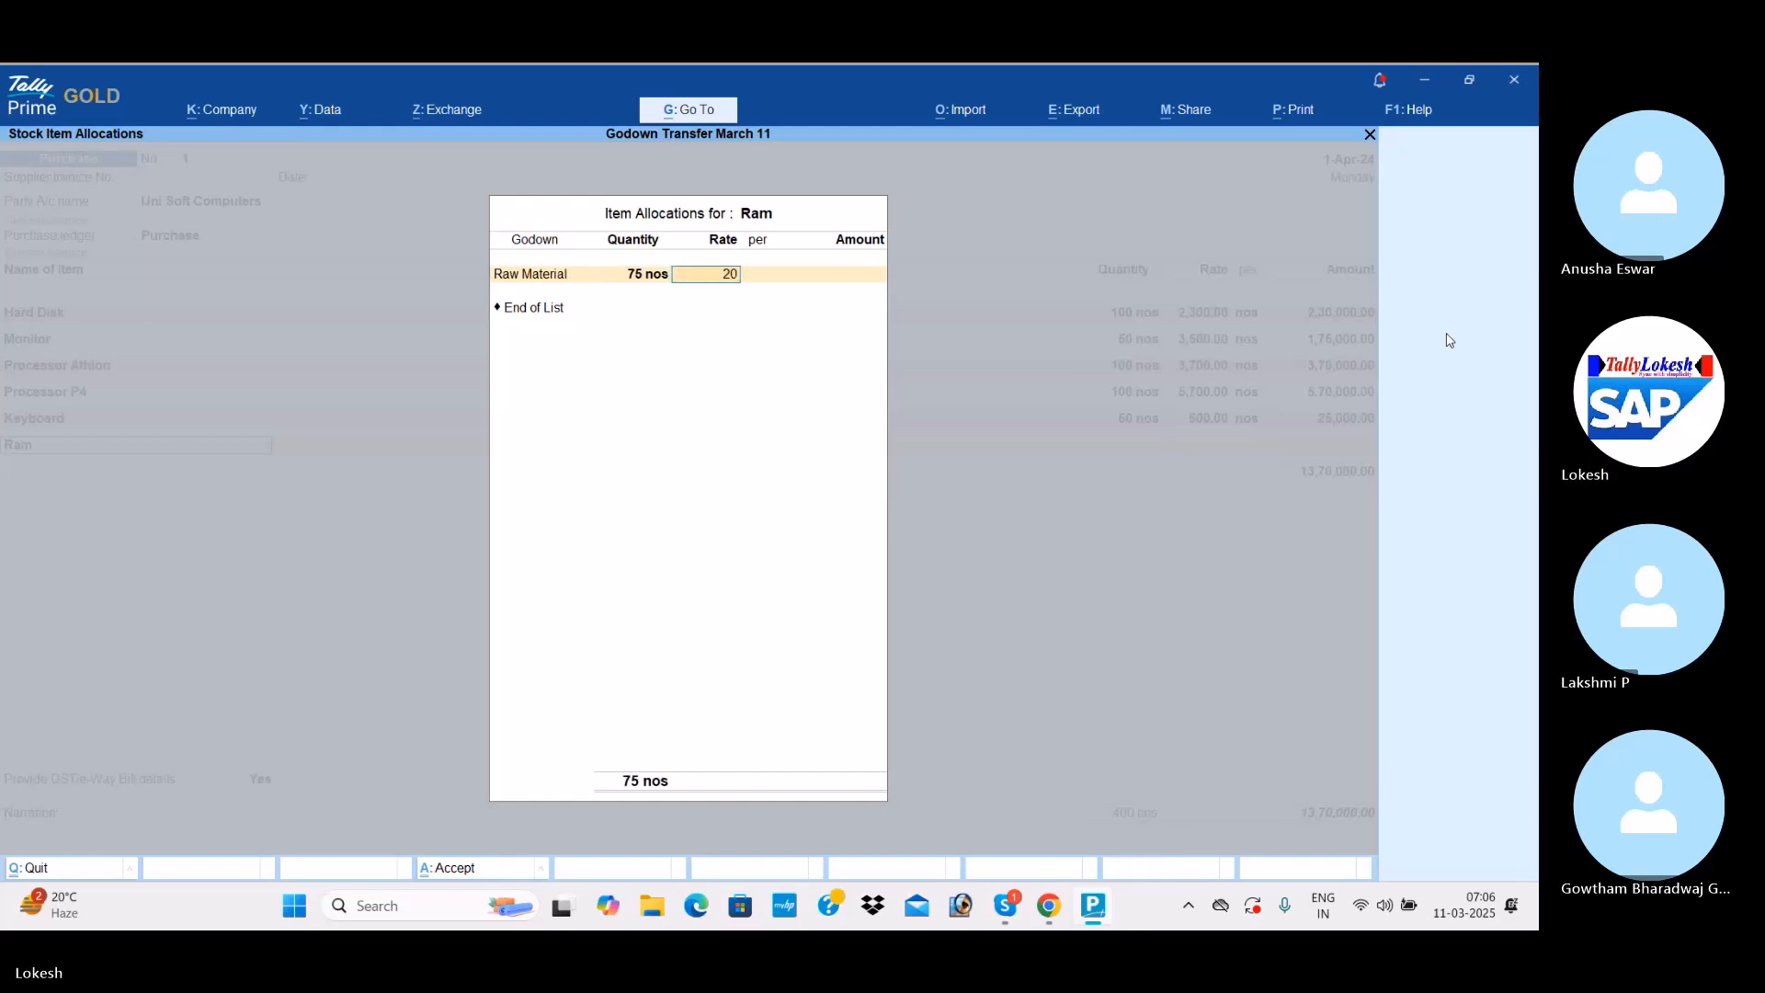
key(Return)
key(Return)
key(Return)
key(Return)
key(Return)
key(Return)
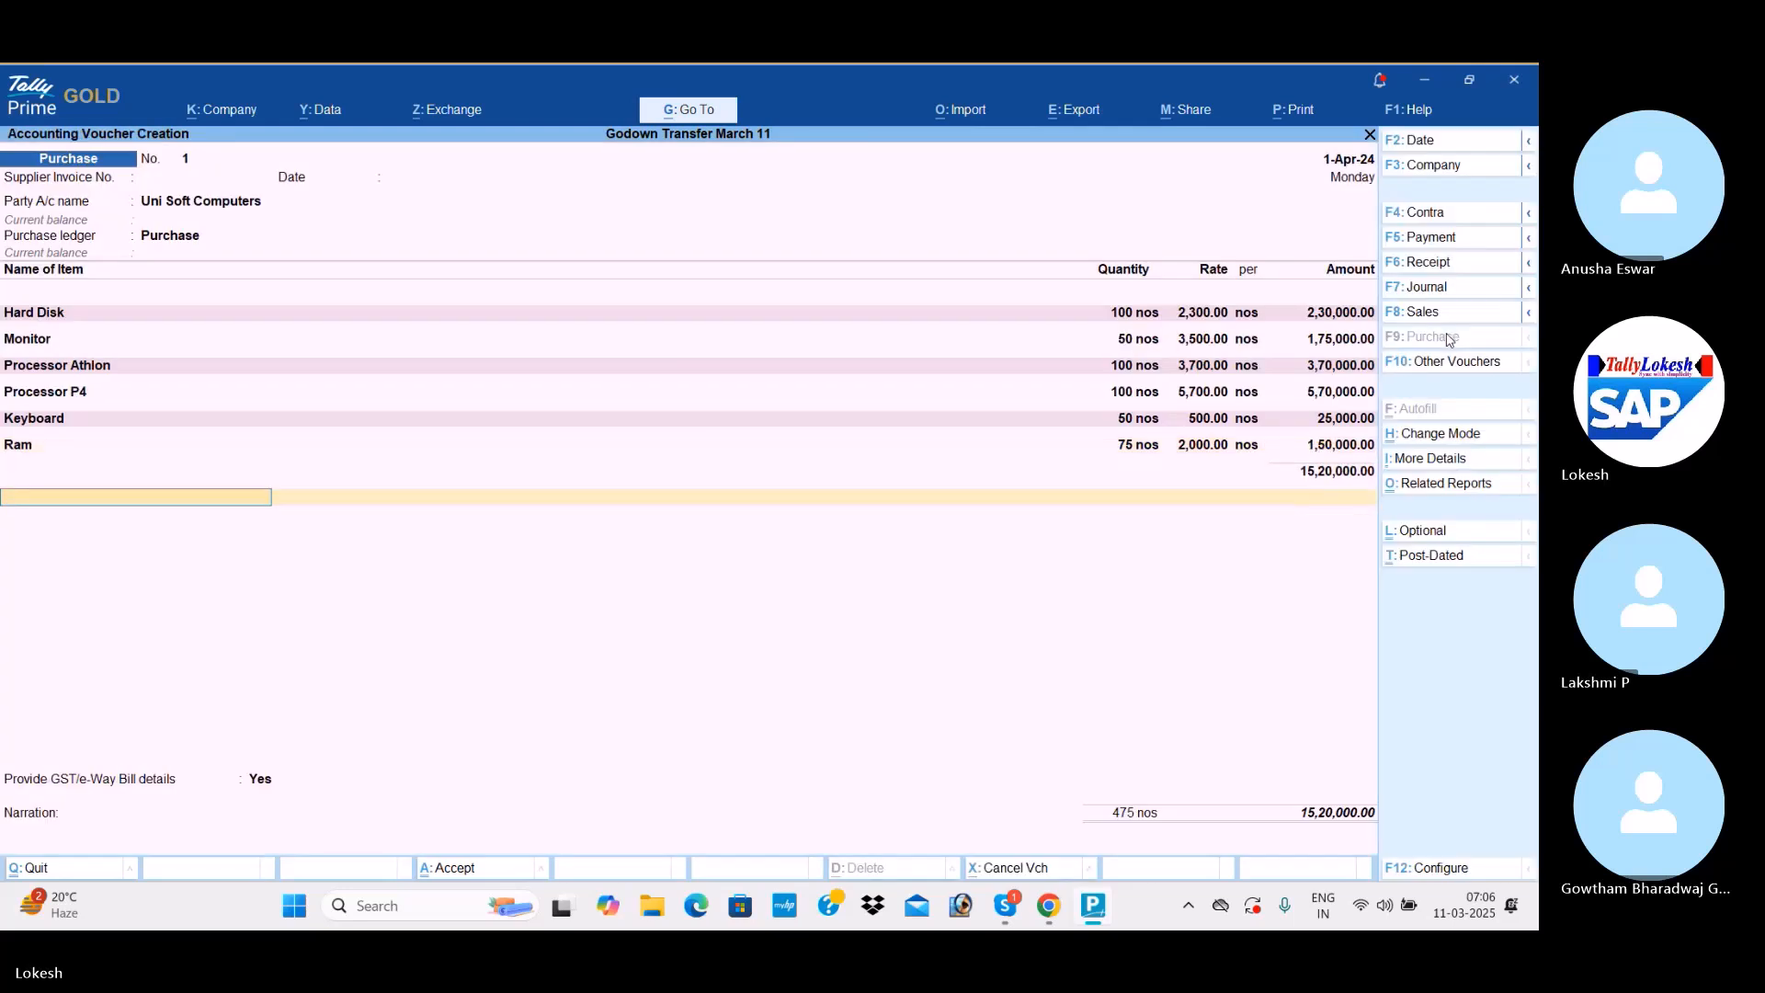
Create a ledger named CGST under Duties & Taxes from within the purchase voucher.
text(c)
key(alt+c)
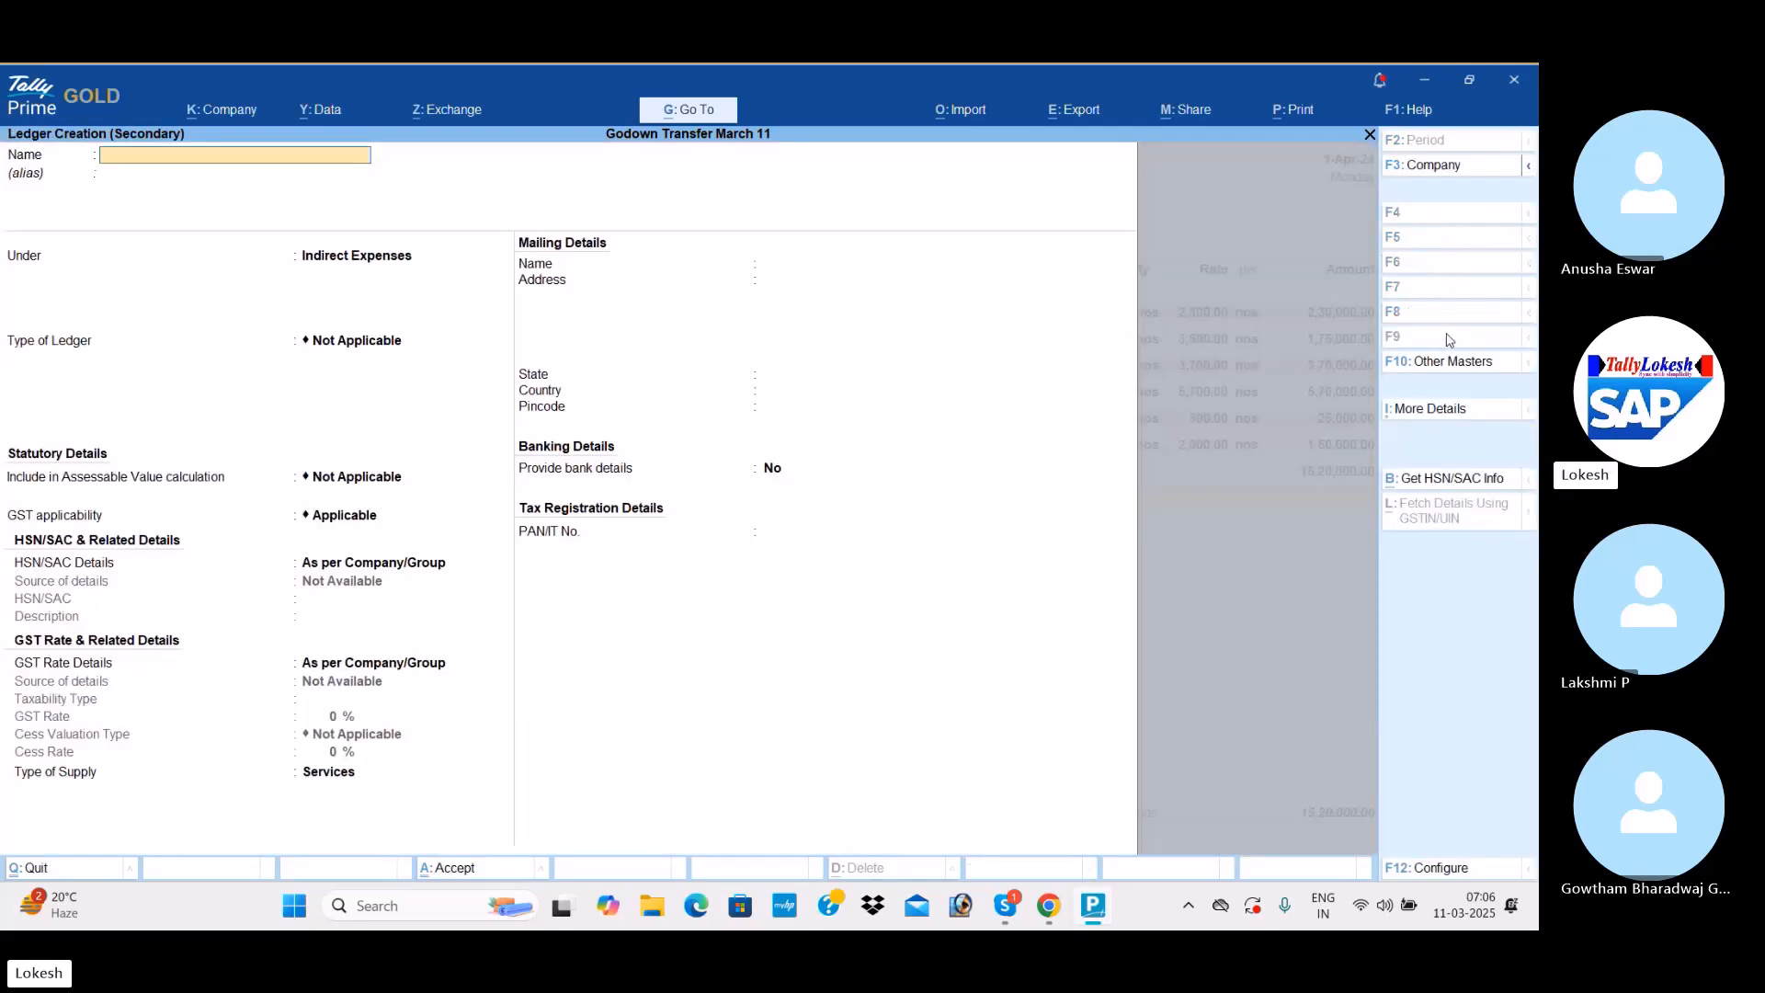
text(CGSST)
key(Return)
key(Return)
text(du)
key(Return)
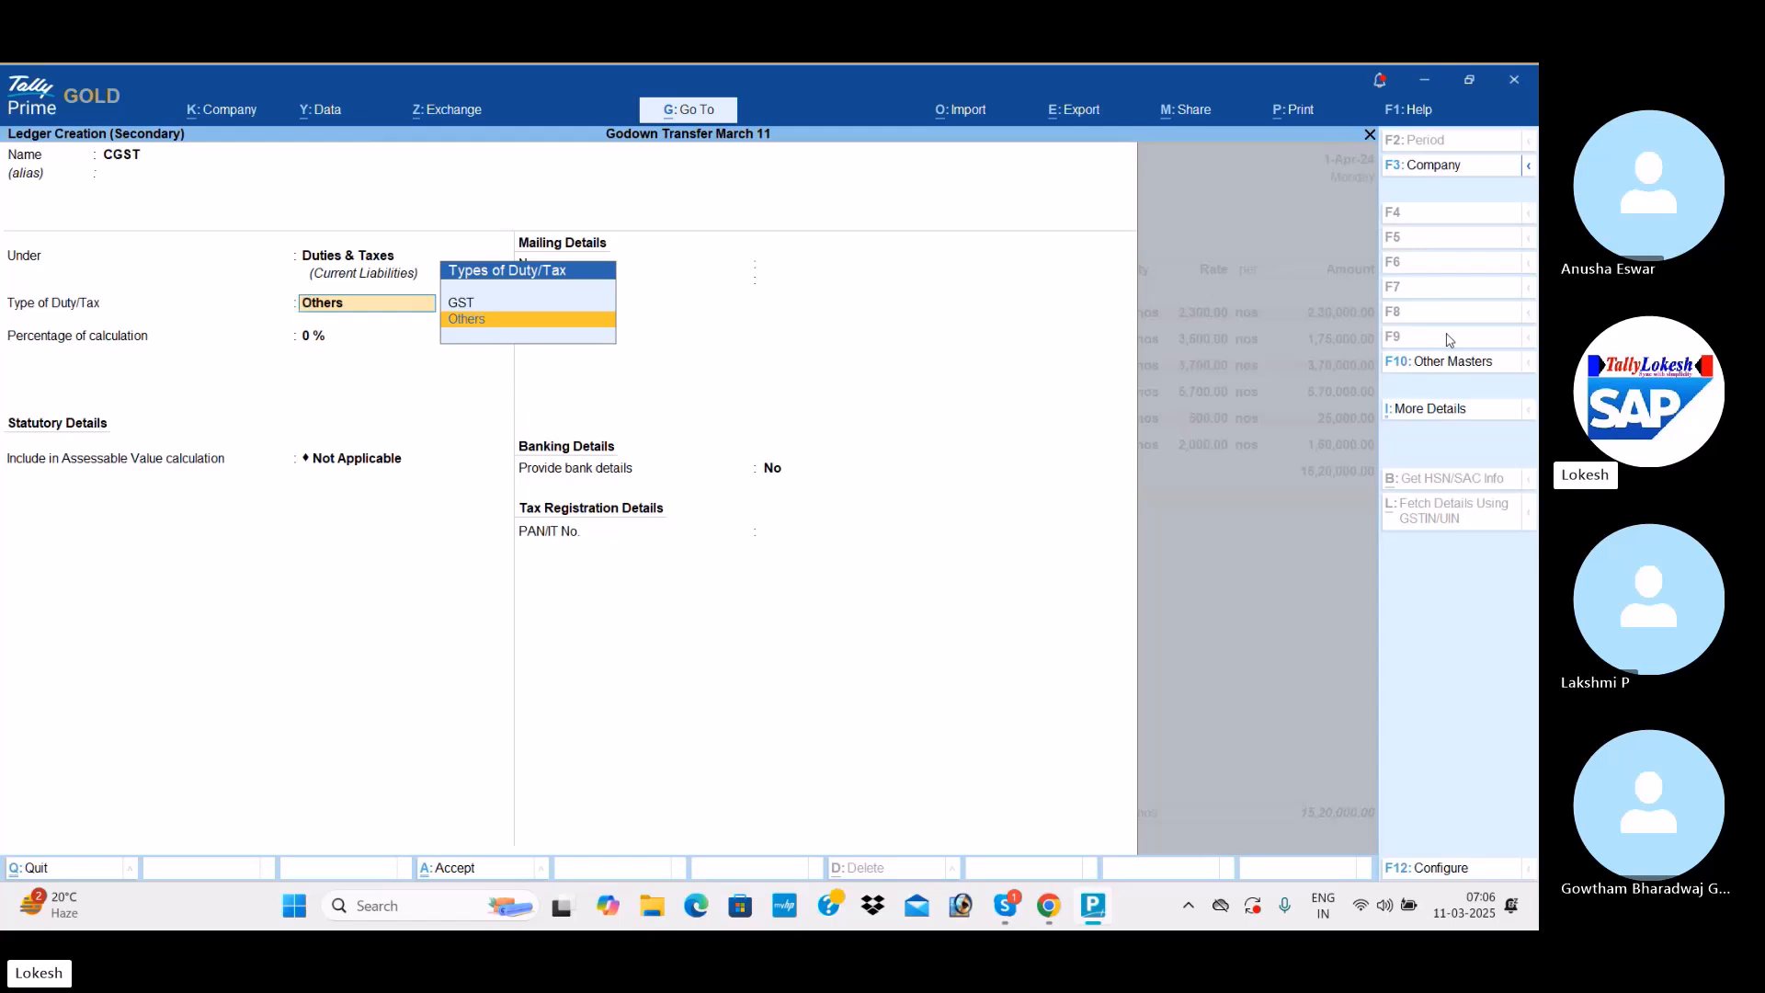
Set the CGST ledger's type of duty to GST, choose its tax type, and save it into the voucher.
key(Up)
key(Return)
key(Down)
key(Return)
key(Return)
key(Return)
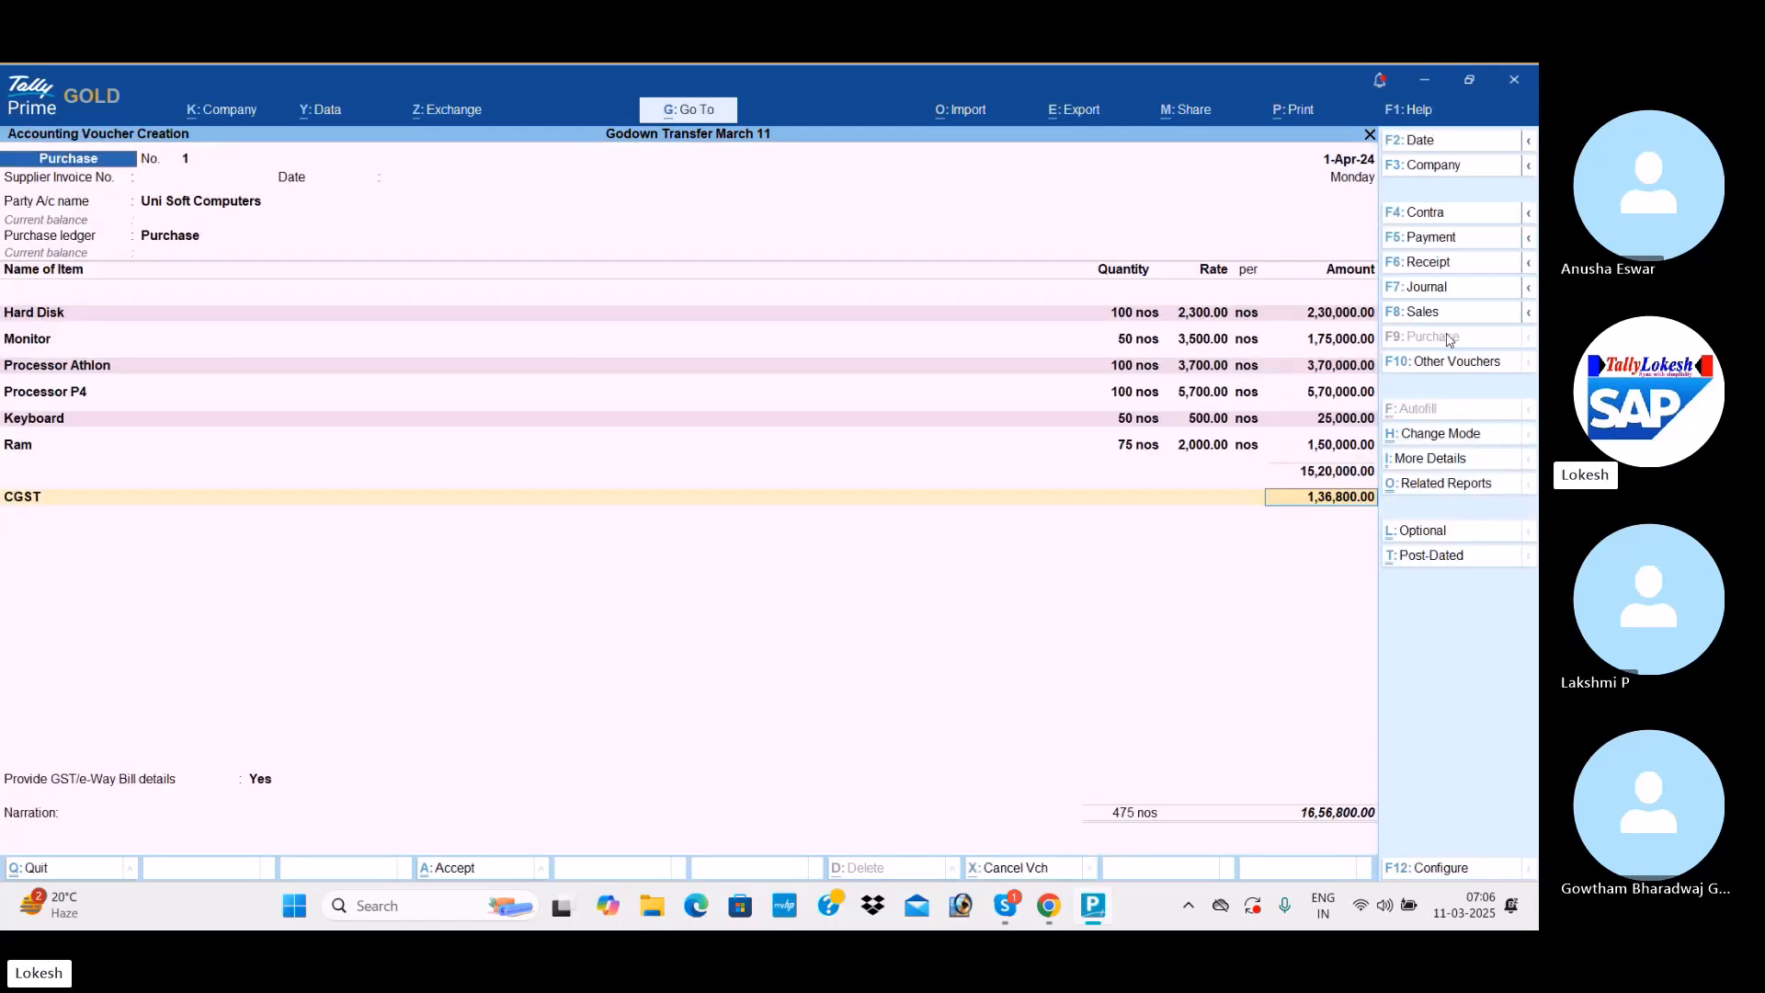
Create a ledger named SGST under Duties & Taxes from within the purchase voucher.
key(alt+c)
text(SGST)
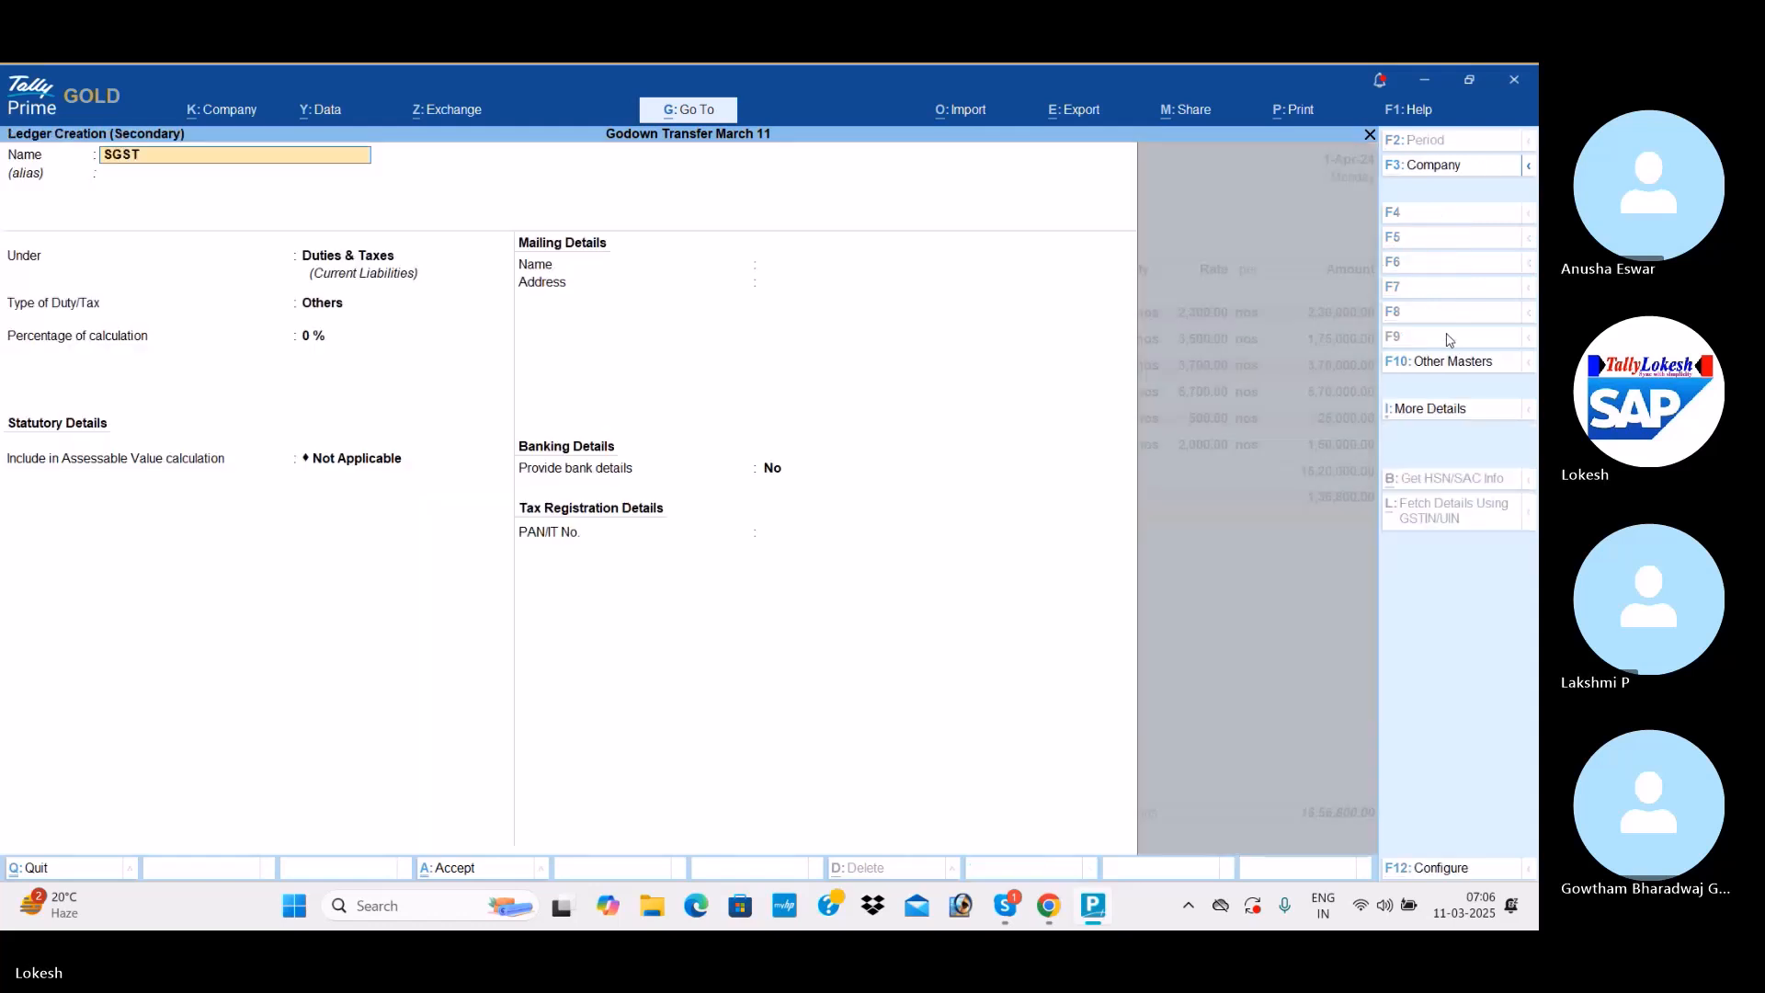
key(Return)
key(Return)
key(Return)
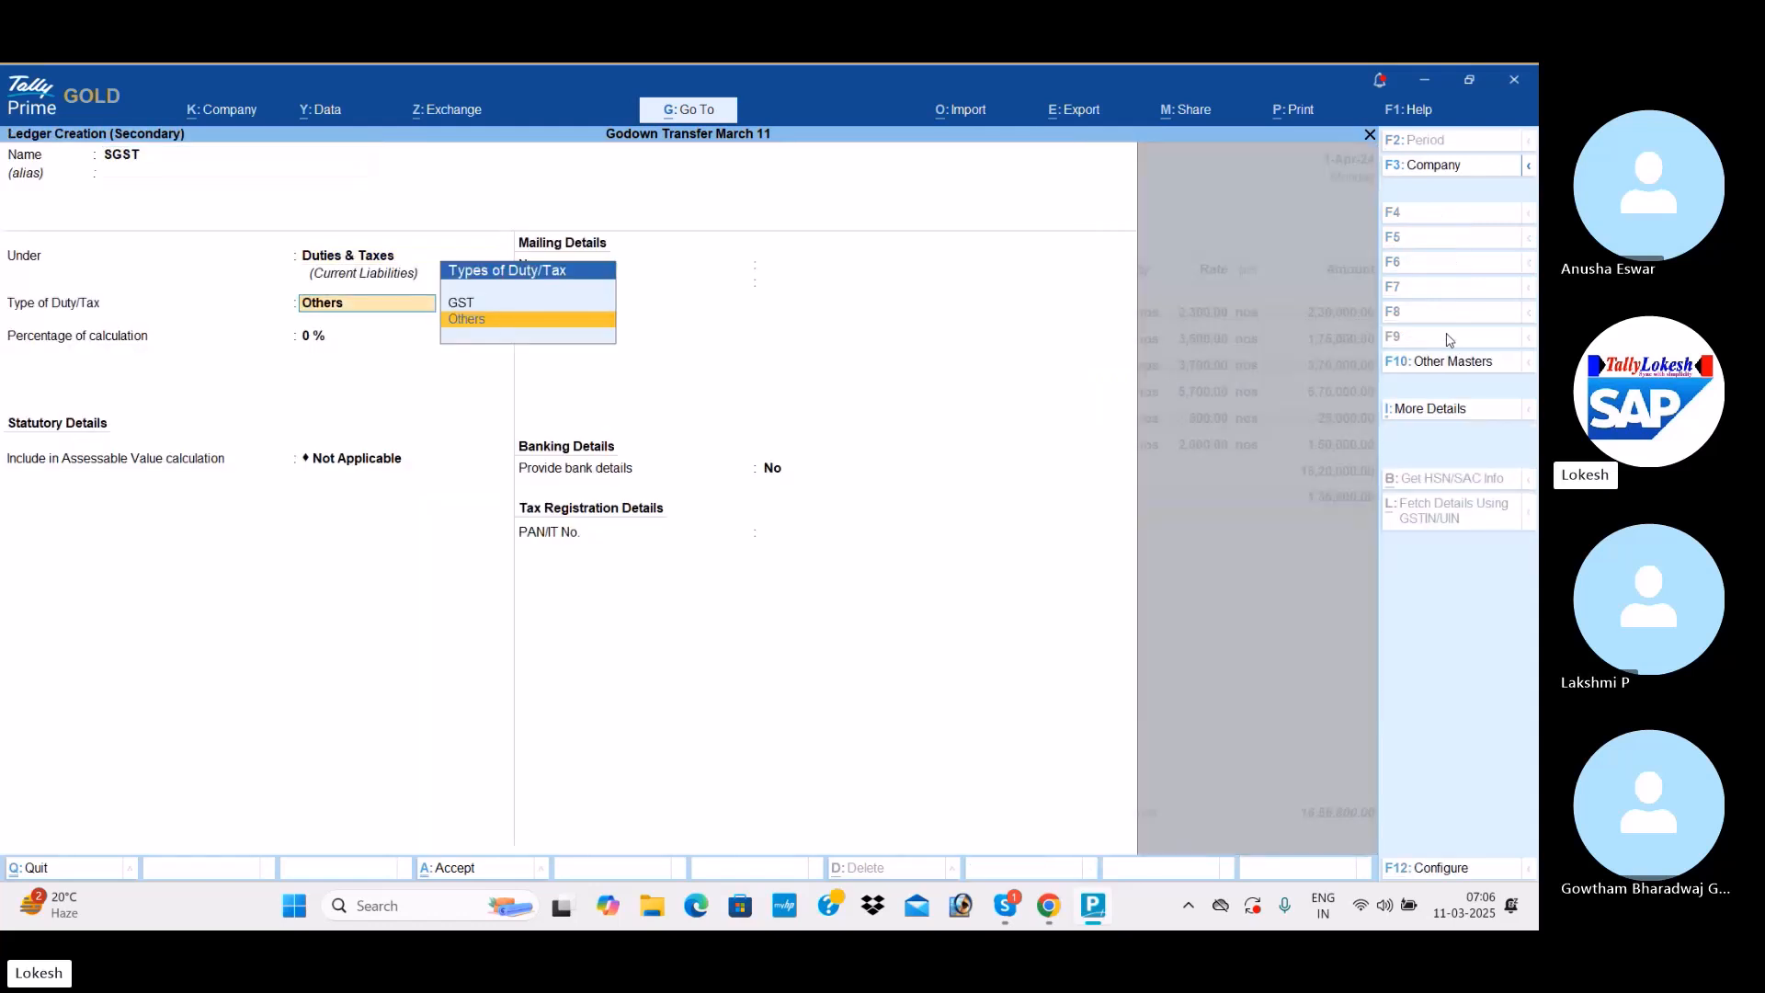
Set the SGST ledger's type of duty to GST with tax type SGST/UTGST, and save it into the voucher.
key(Up)
key(Return)
key(Down)
key(Down)
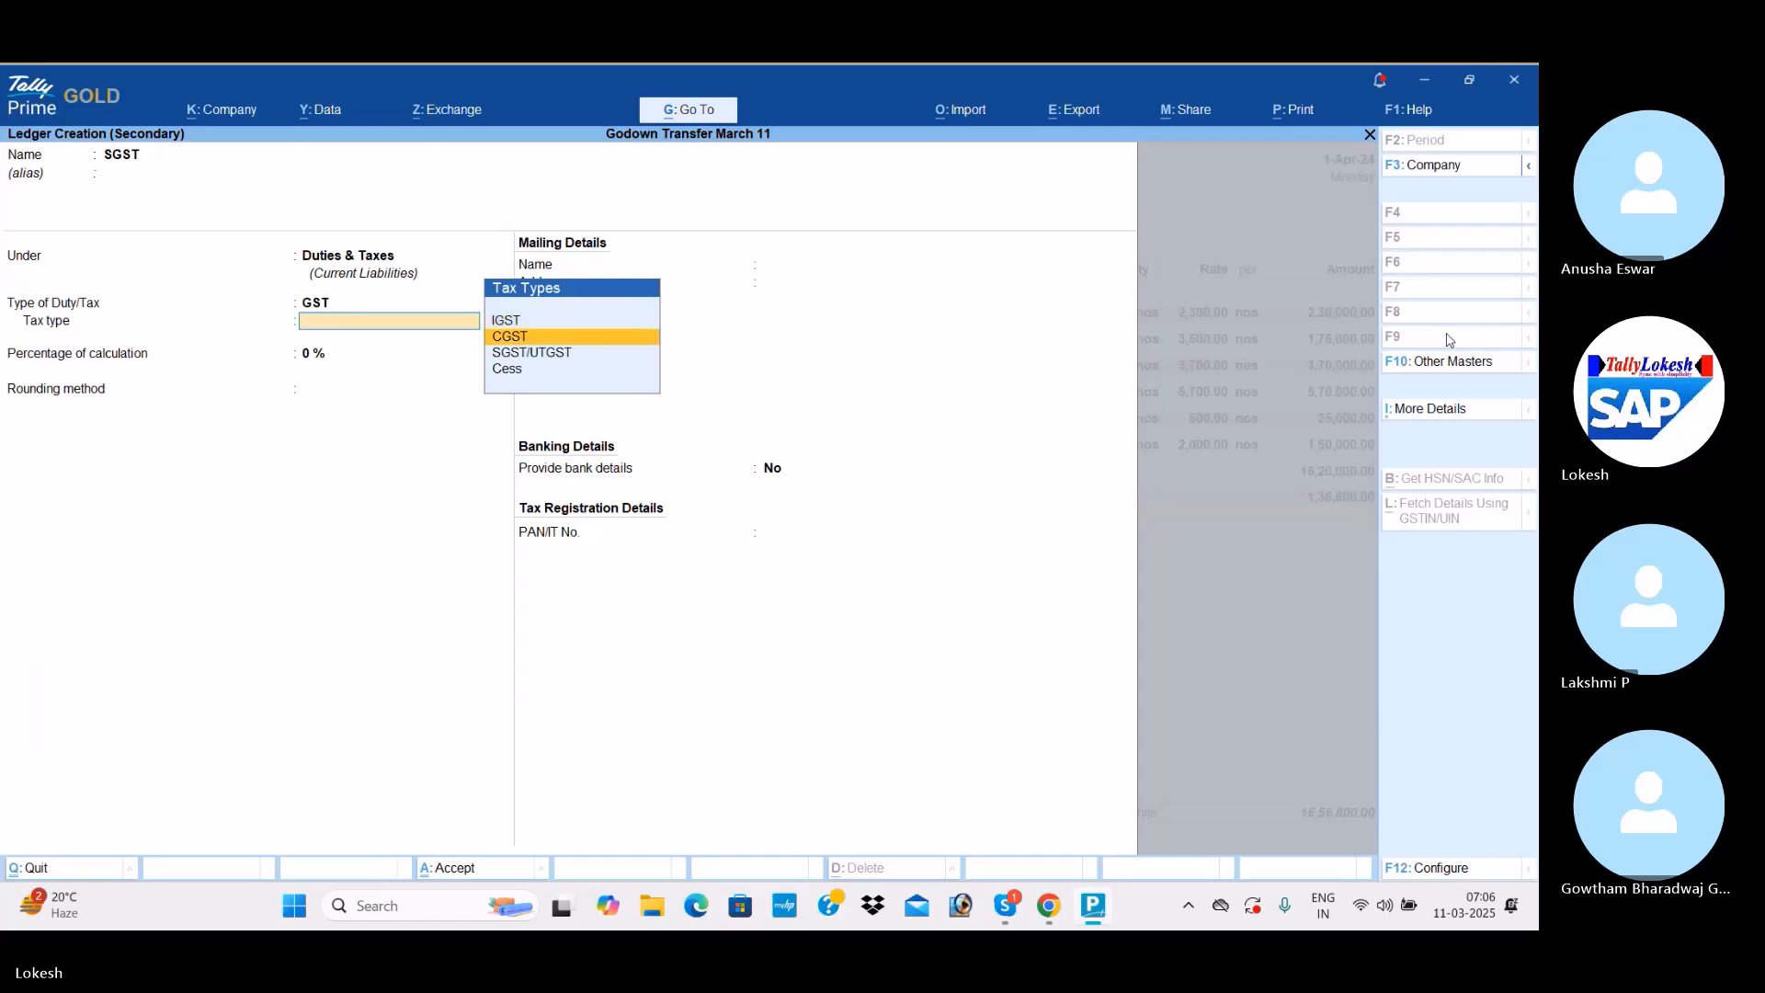
key(Return)
key(Return)
key(Return)
key(ctrl+a)
End the purchase voucher's tax lines, set Provide GST/e-Way Bill details to No, and accept the voucher.
key(Return)
key(Return)
key(Up)
key(Return)
key(Return)
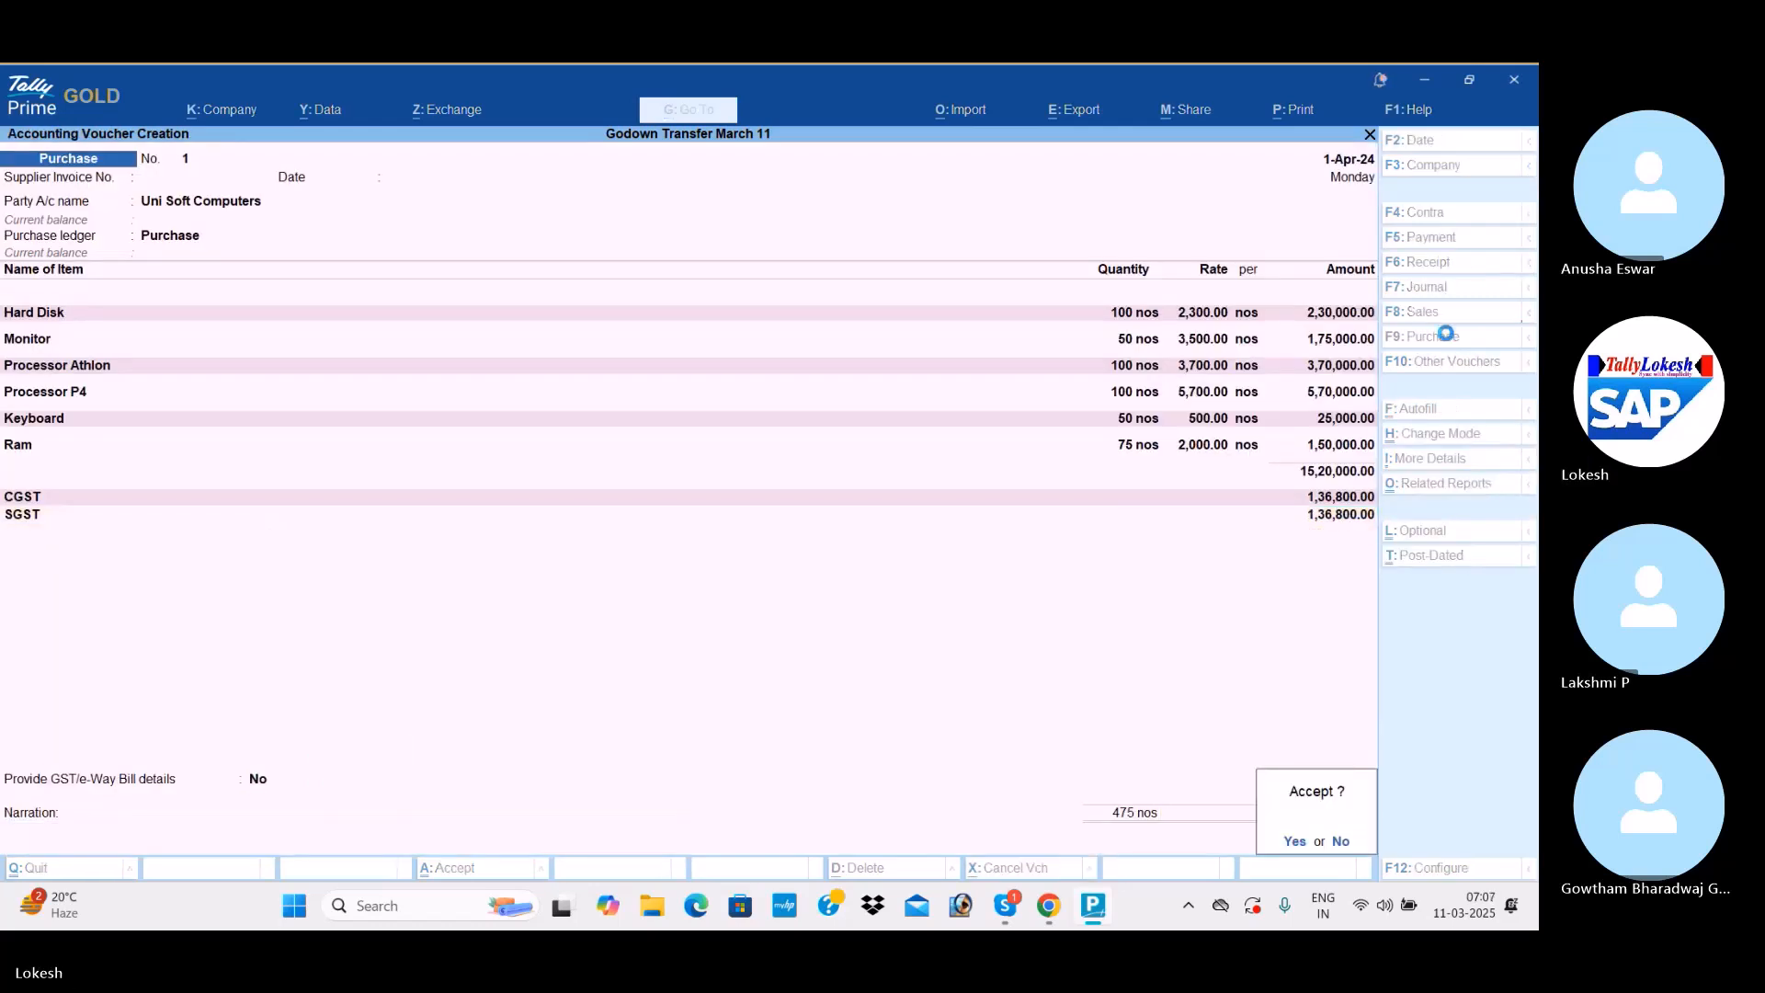
key(Return)
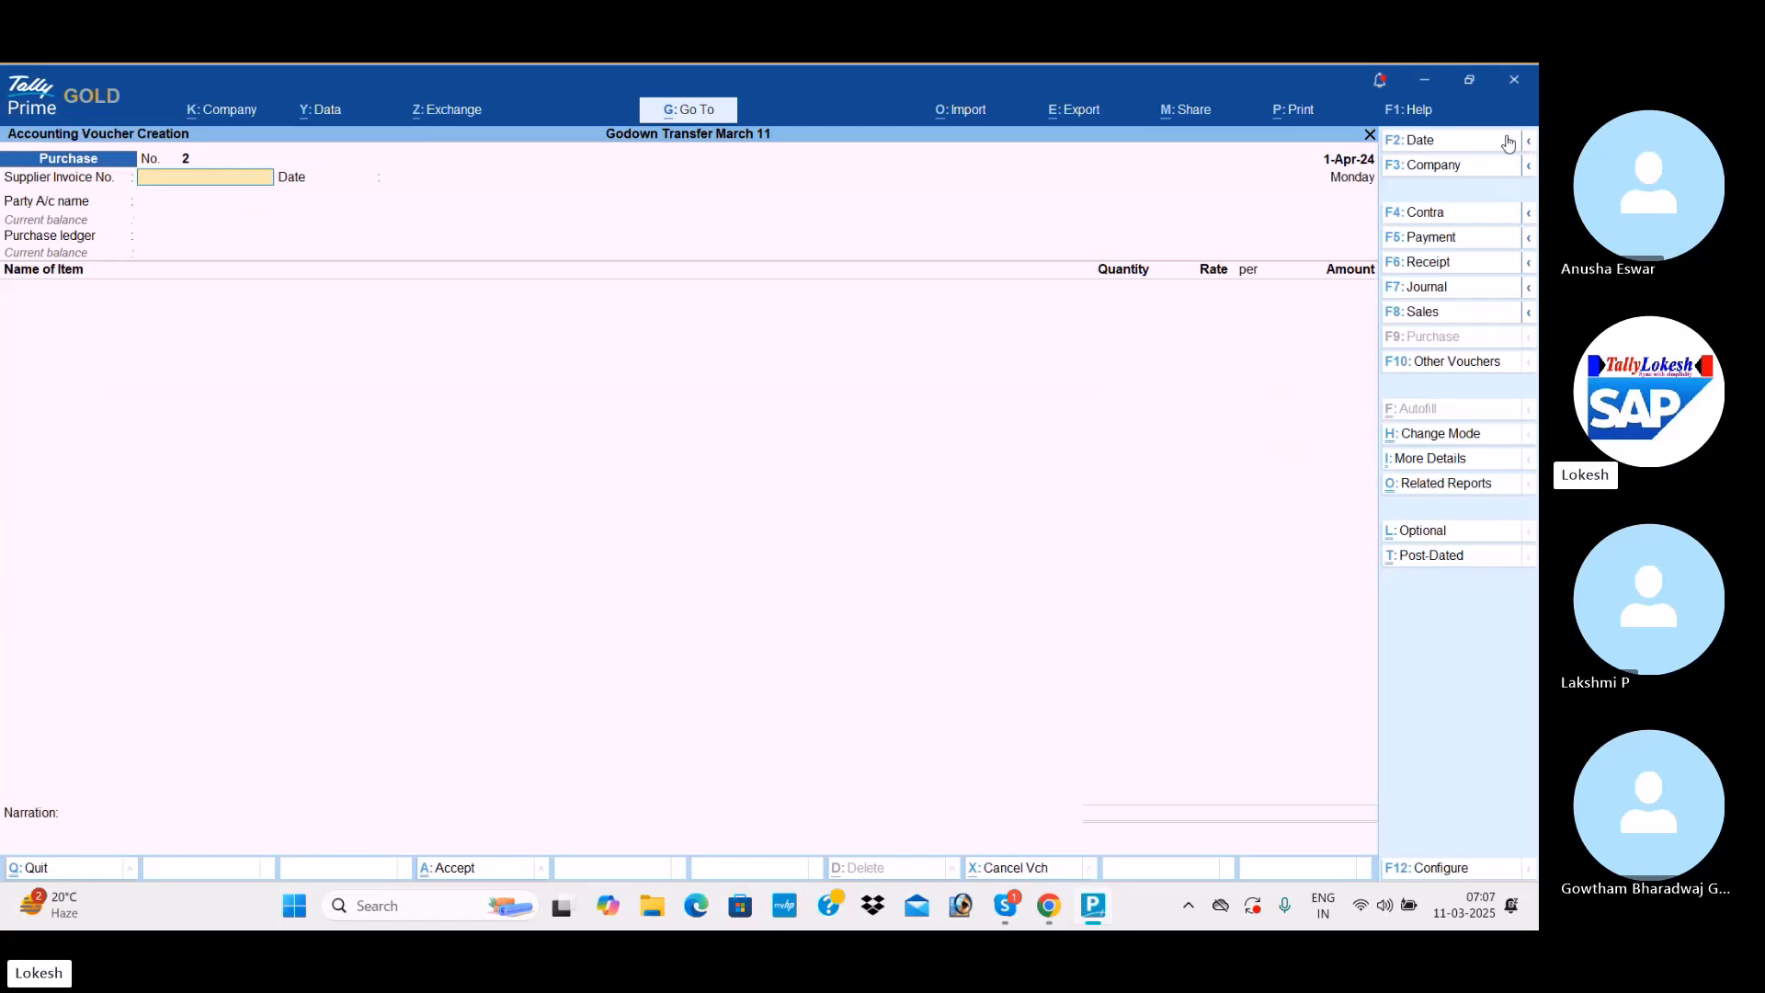
Switch from the purchase entry to a new Stock Journal voucher.
click(1459, 362)
key(Down)
key(Down)
key(Down)
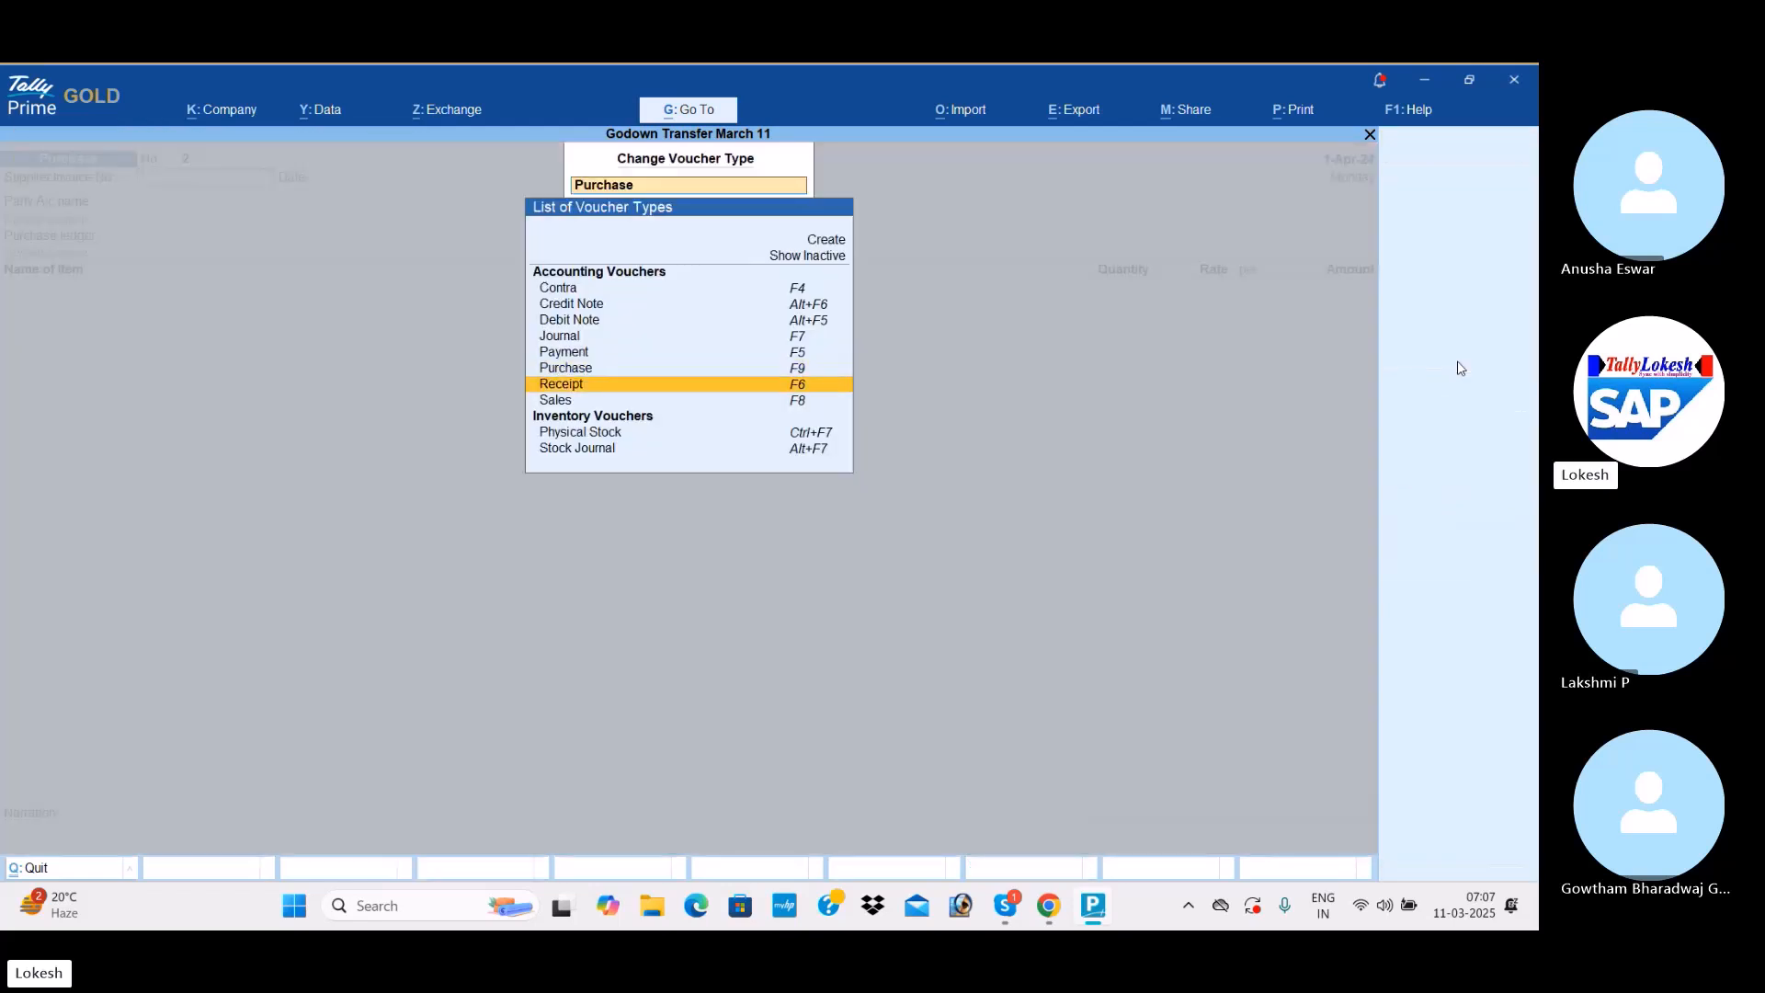
key(Down)
key(Return)
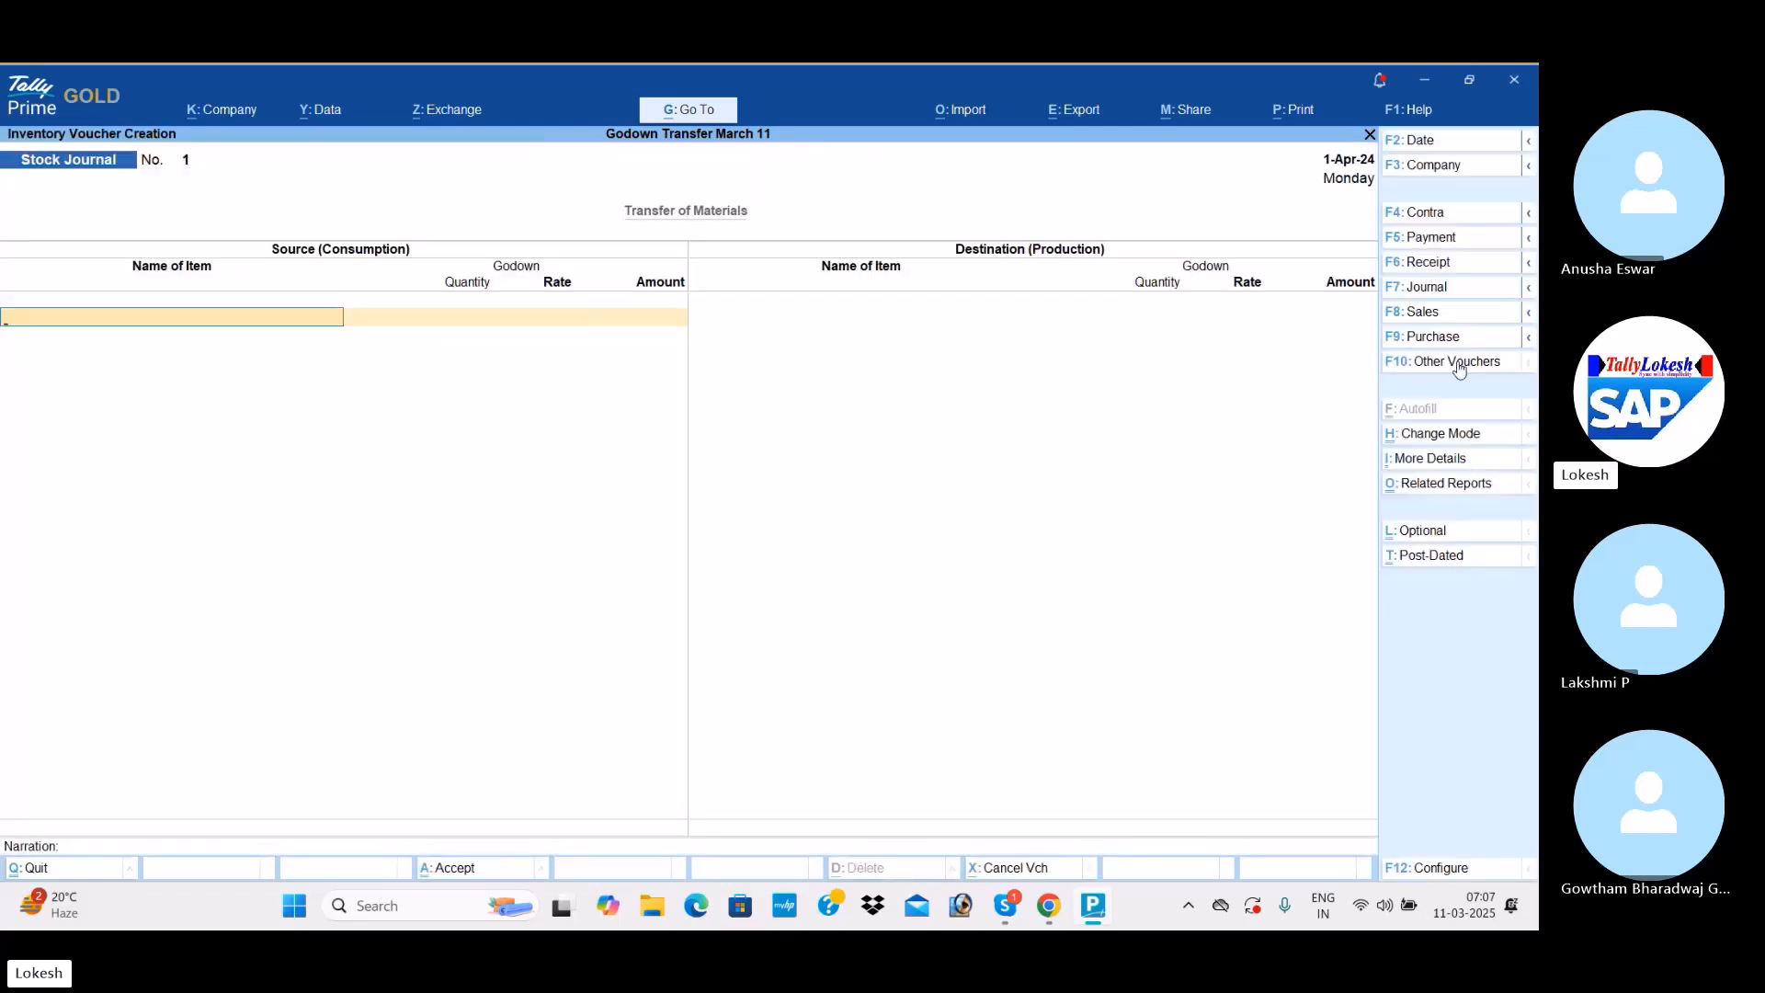
key(alt+Tab)
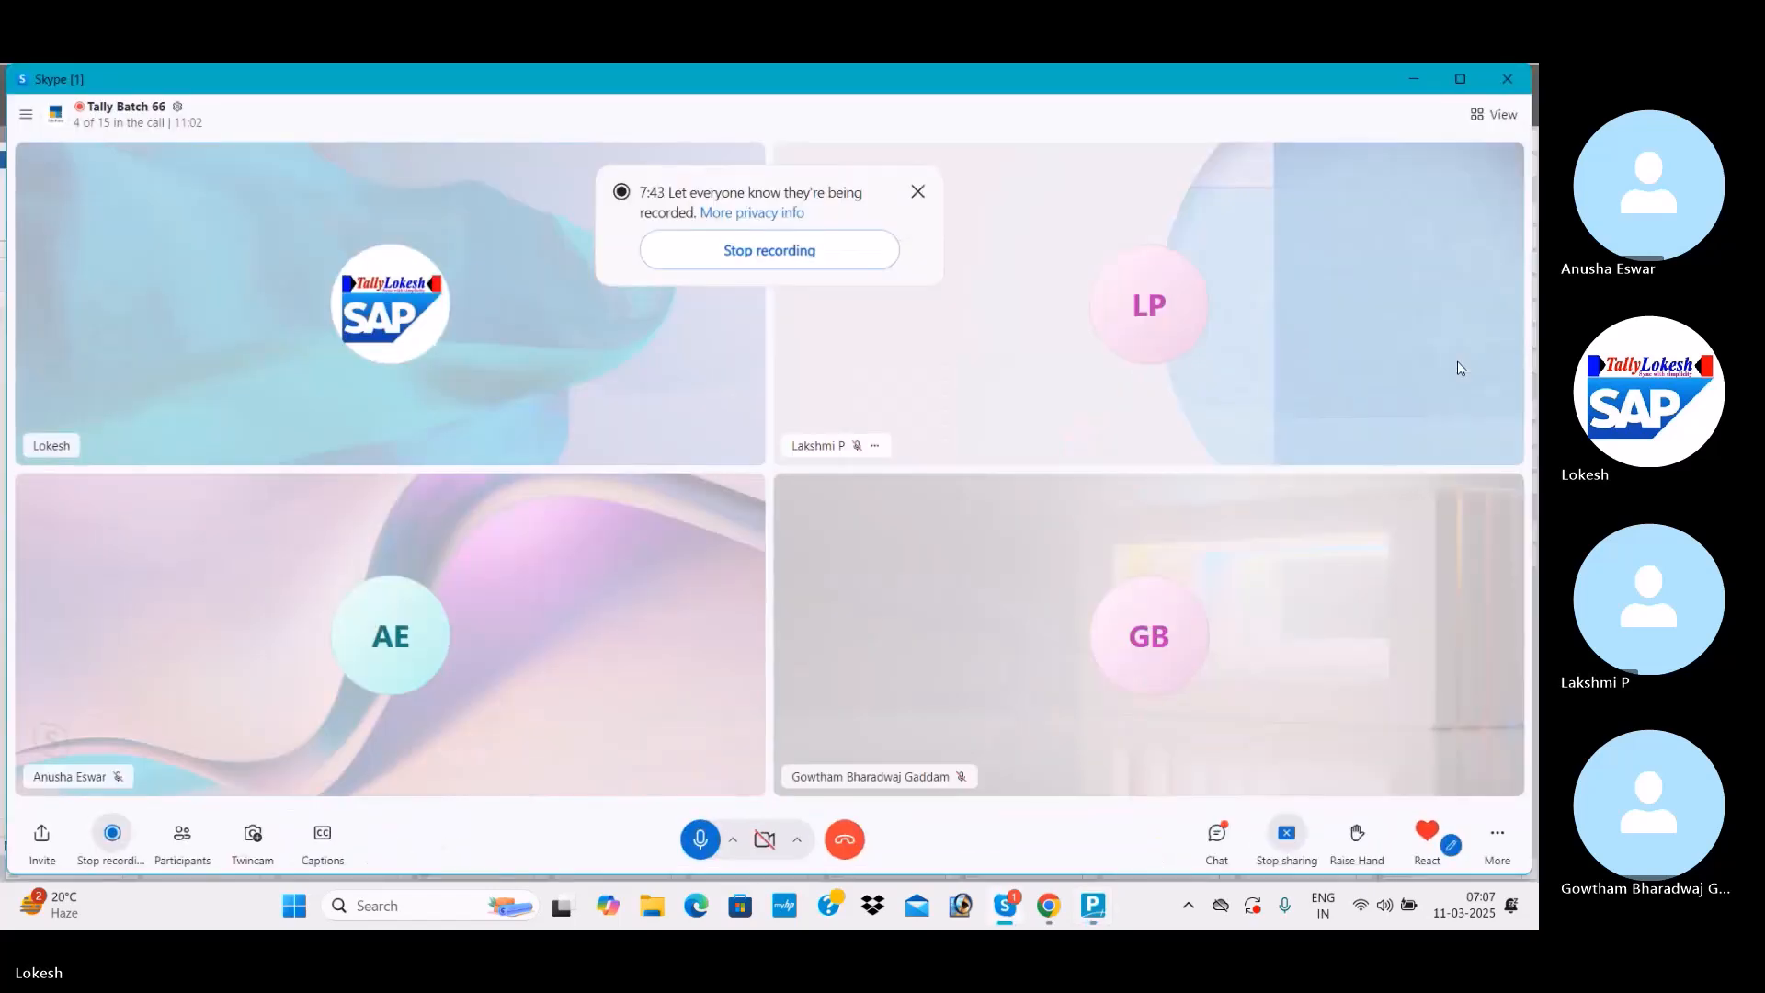
key(alt+Tab)
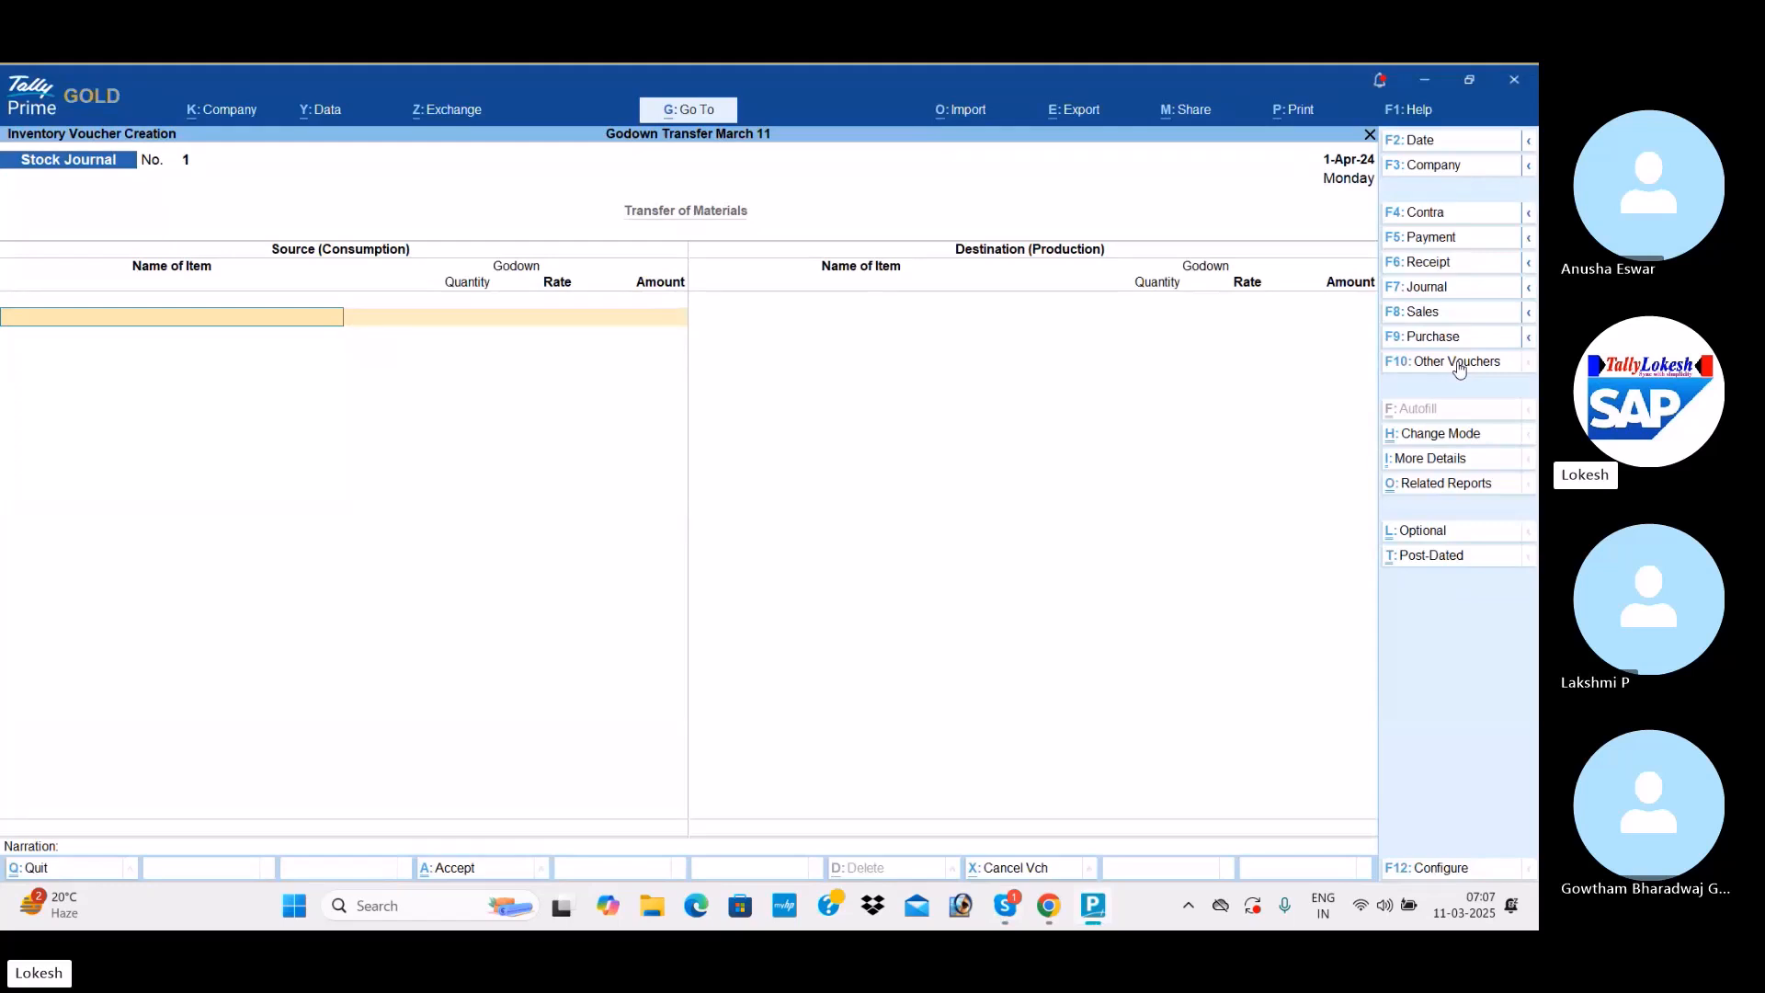
Add 25 nos of Processor Athlon from the Raw Material godown to the stock journal's Source (Consumption) side.
text(P)
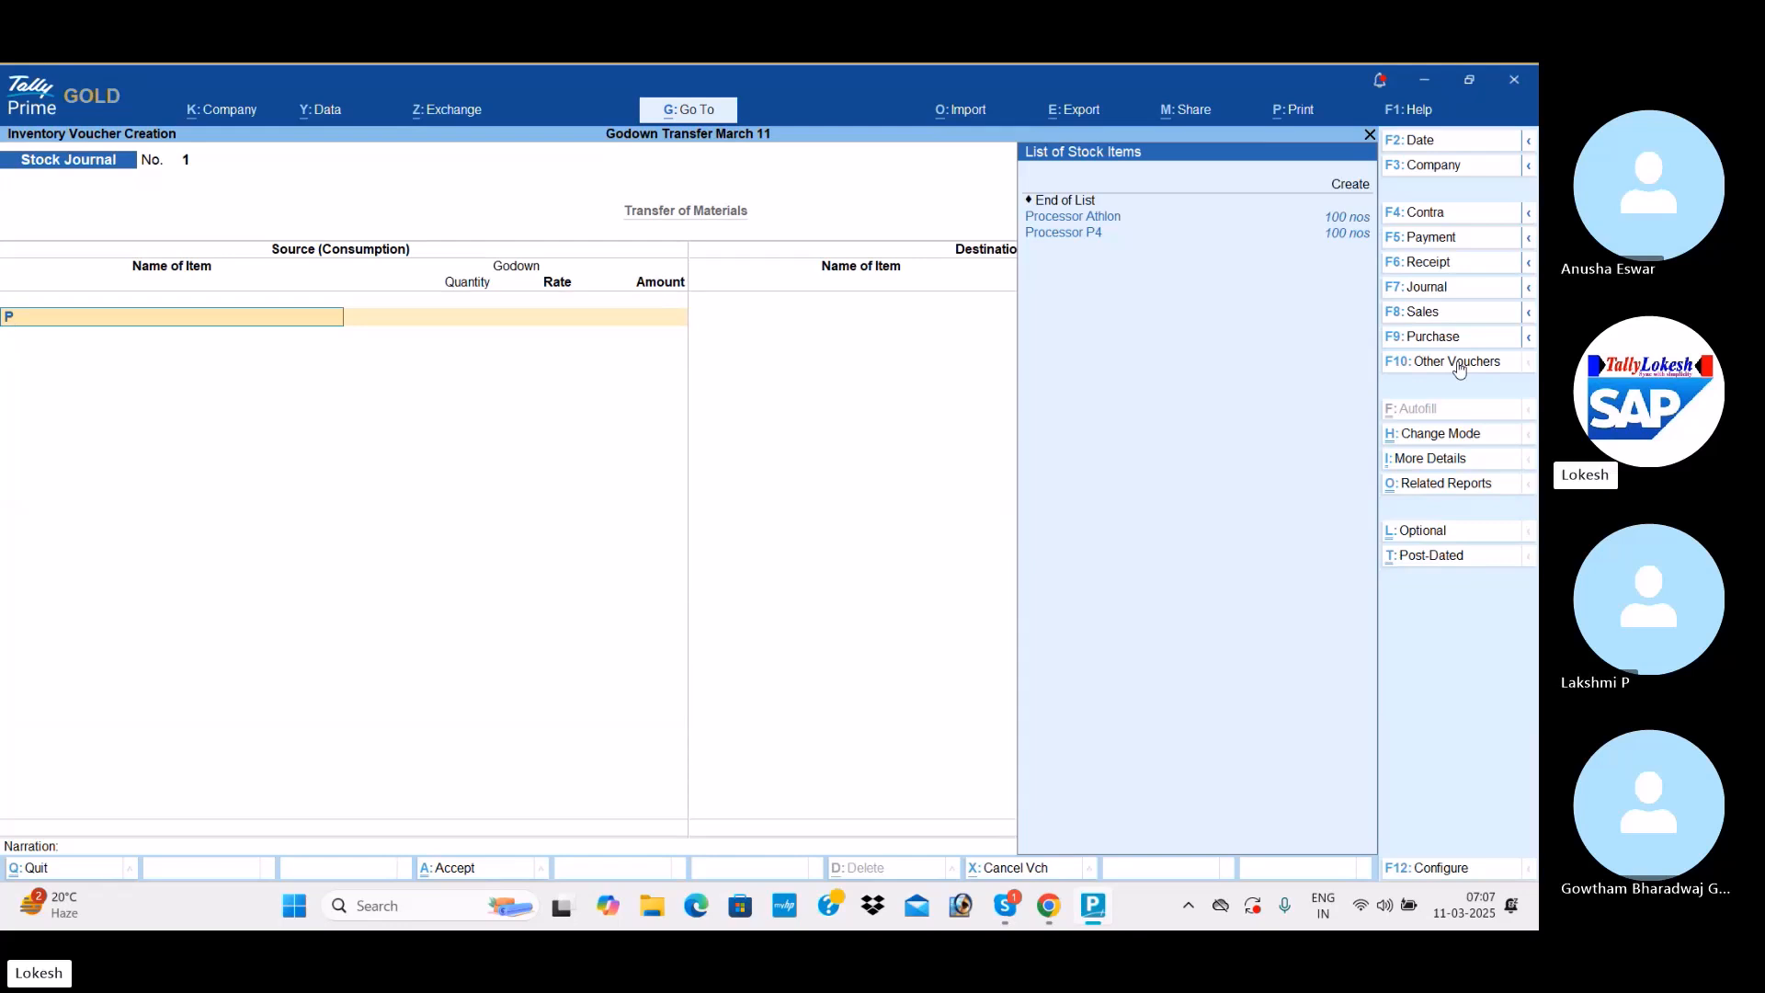
key(Down)
key(Return)
key(Down)
key(Down)
key(Down)
key(Return)
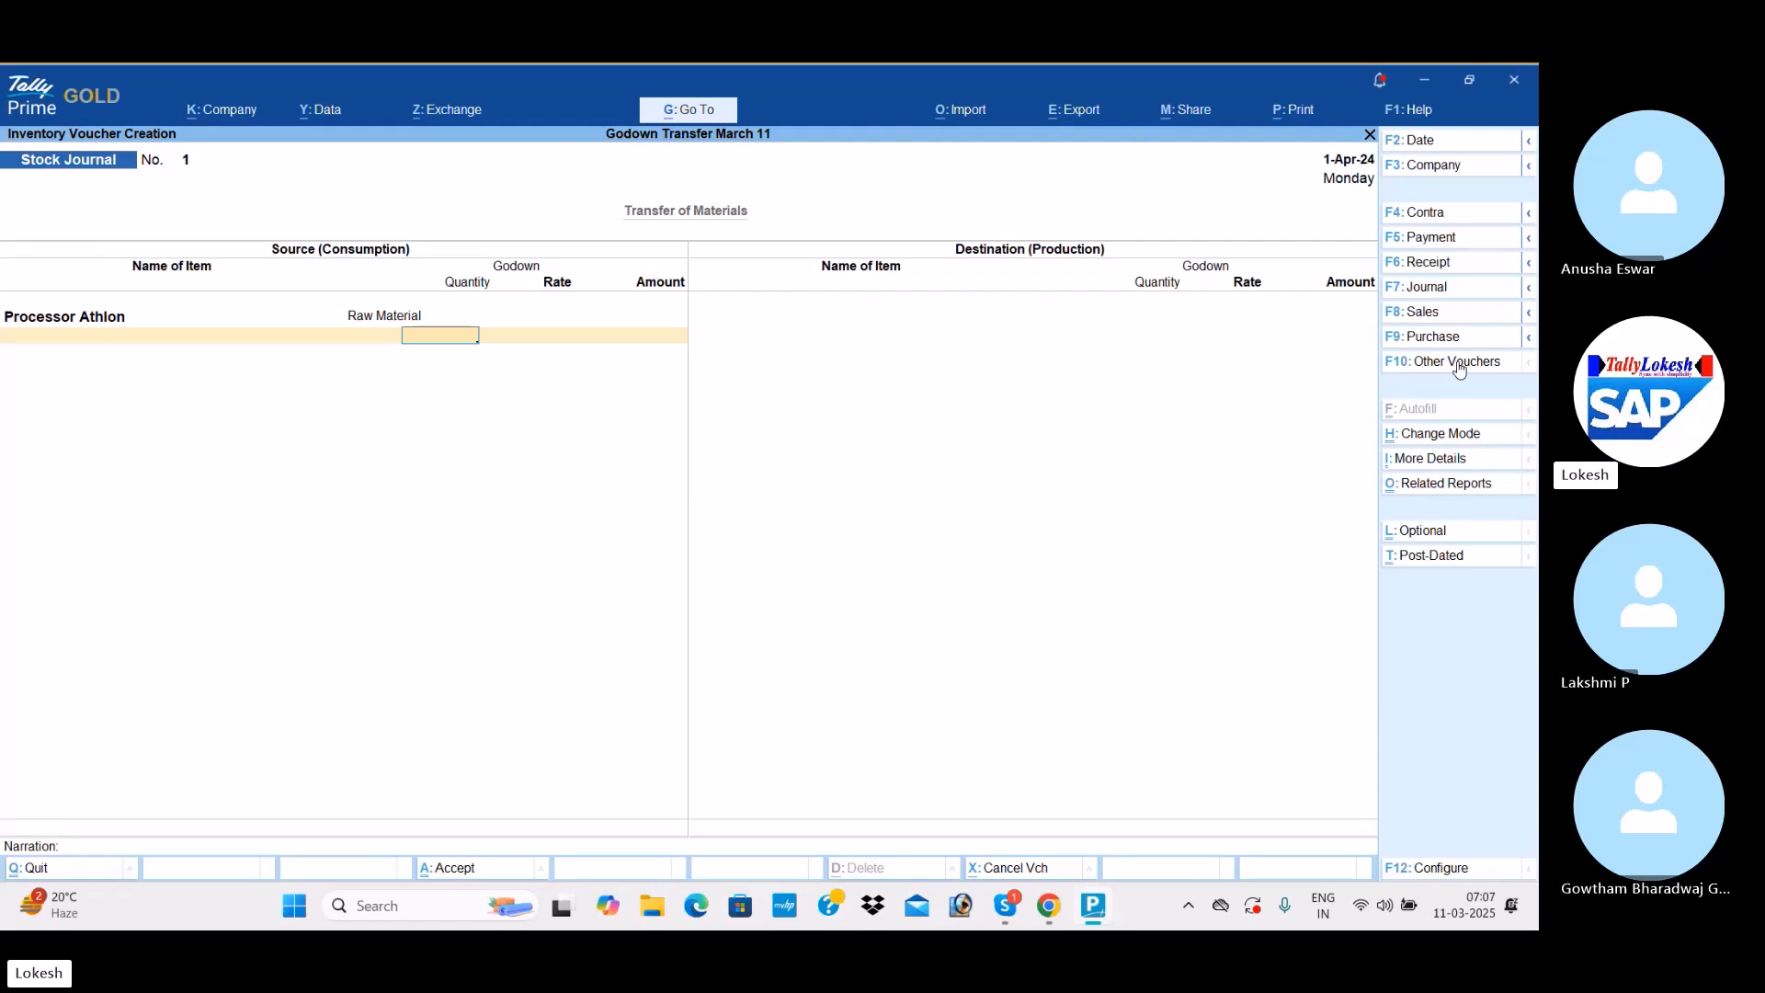
text(25)
key(Return)
key(Return)
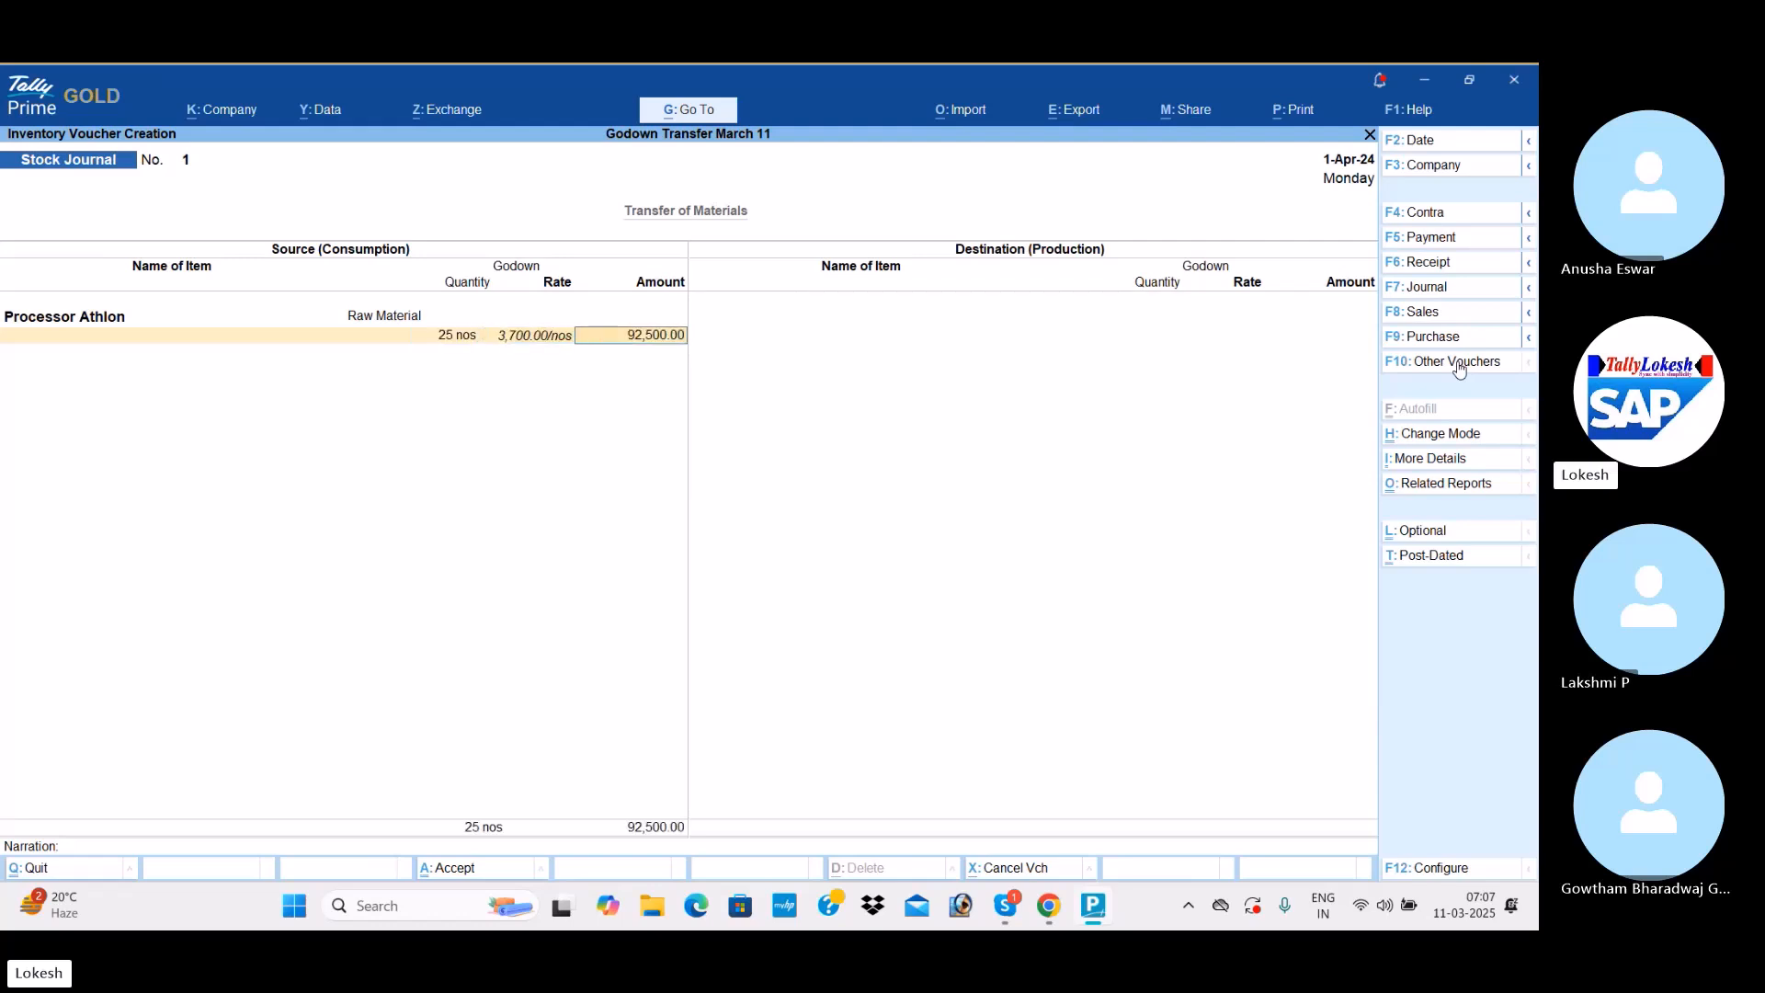
key(Return)
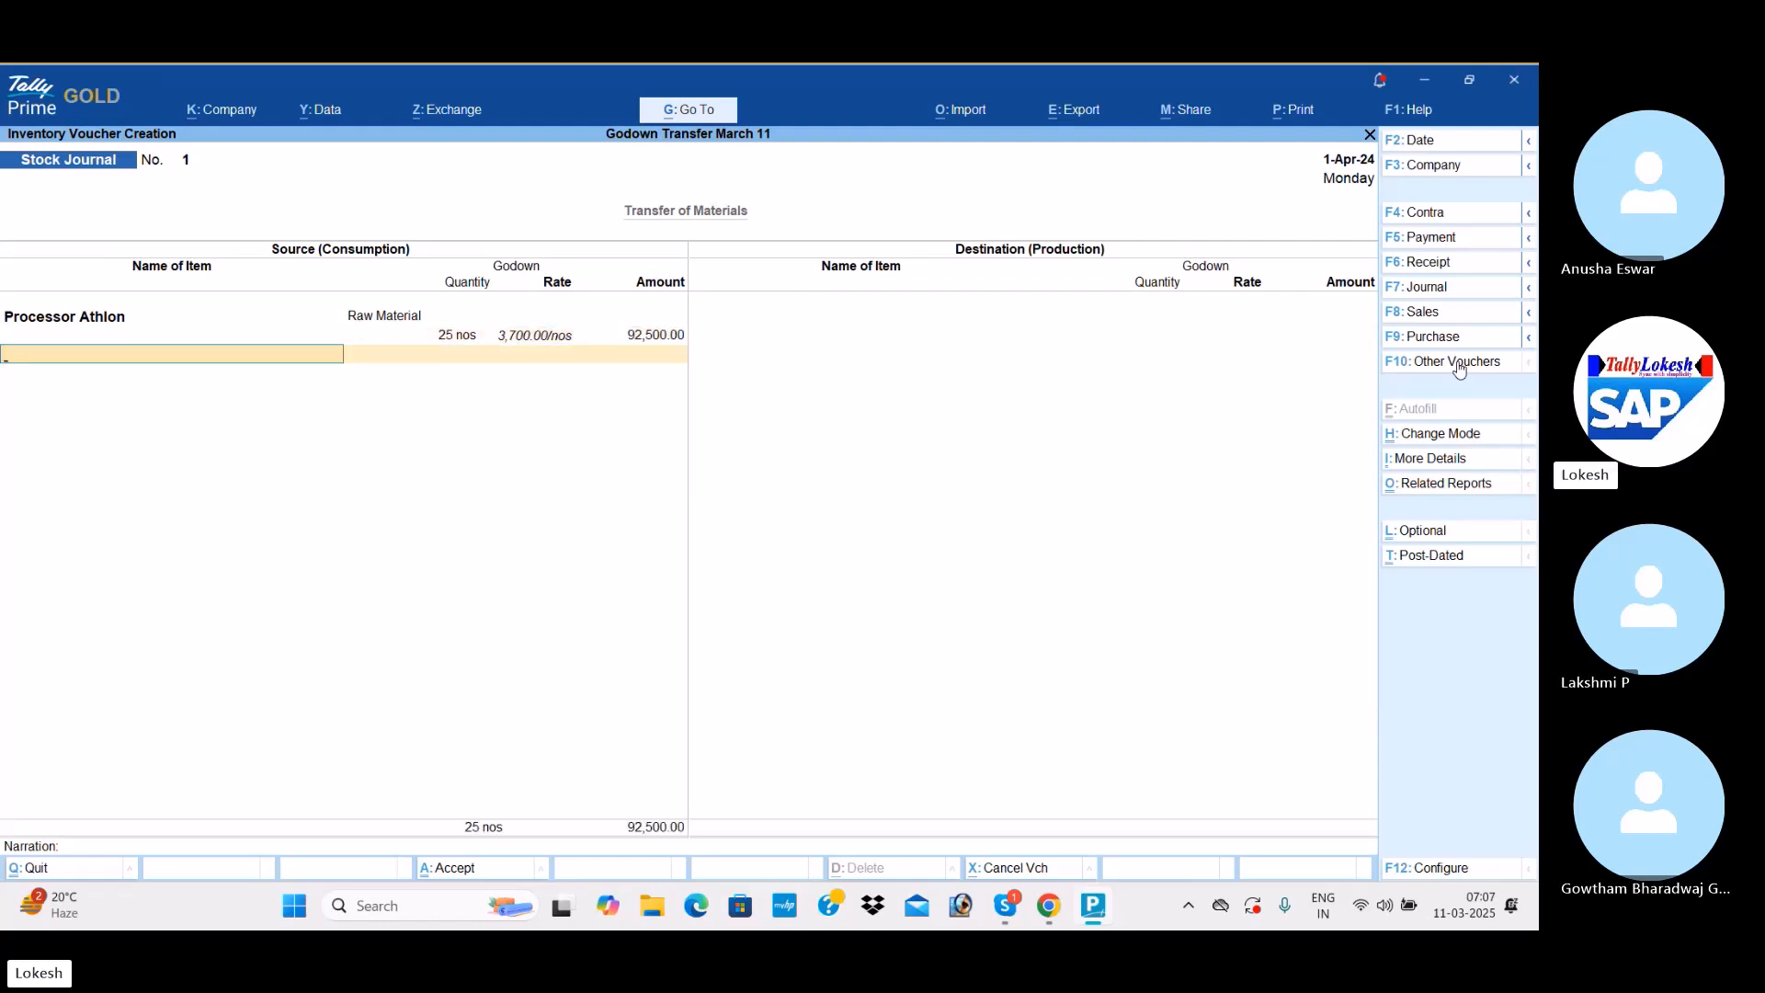
Add 50 nos of Hard Disk from the Raw Material godown to the source side of the stock journal.
key(Return)
key(Down)
key(Down)
key(Down)
key(Return)
text(50)
key(Return)
key(Return)
key(Return)
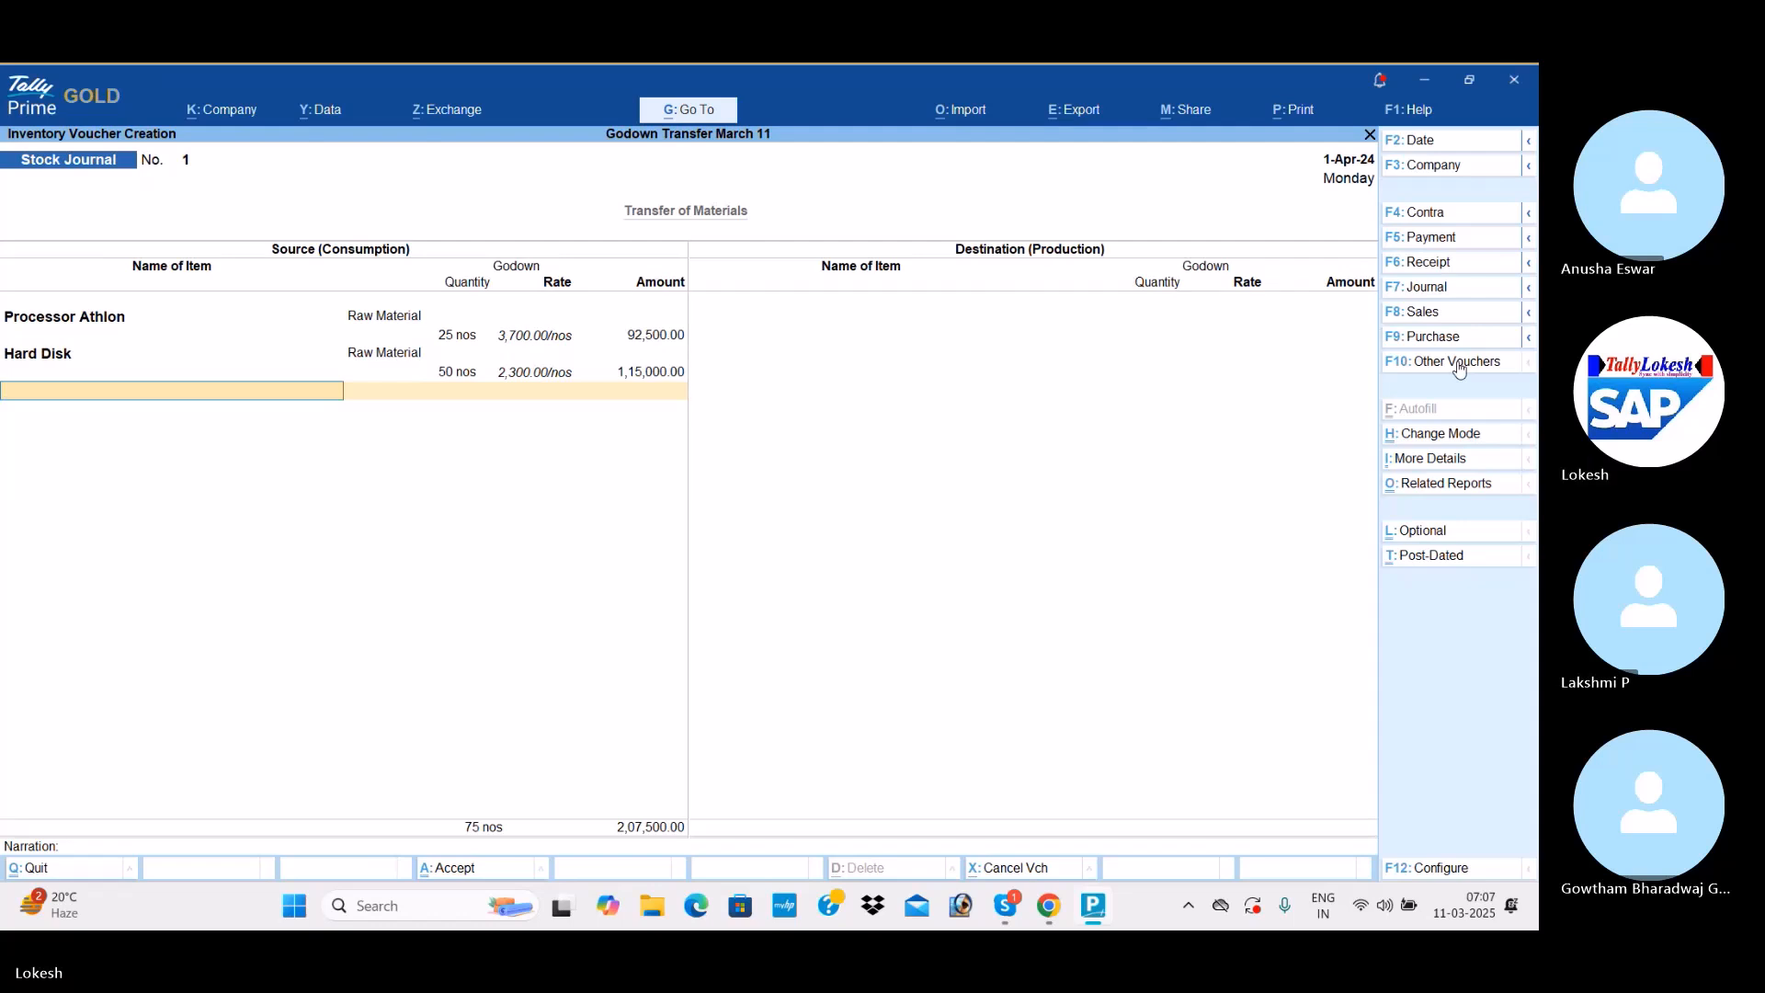
Add 50 nos of Monitor from the Raw Material godown to the source side of the stock journal.
text(Mon)
key(Return)
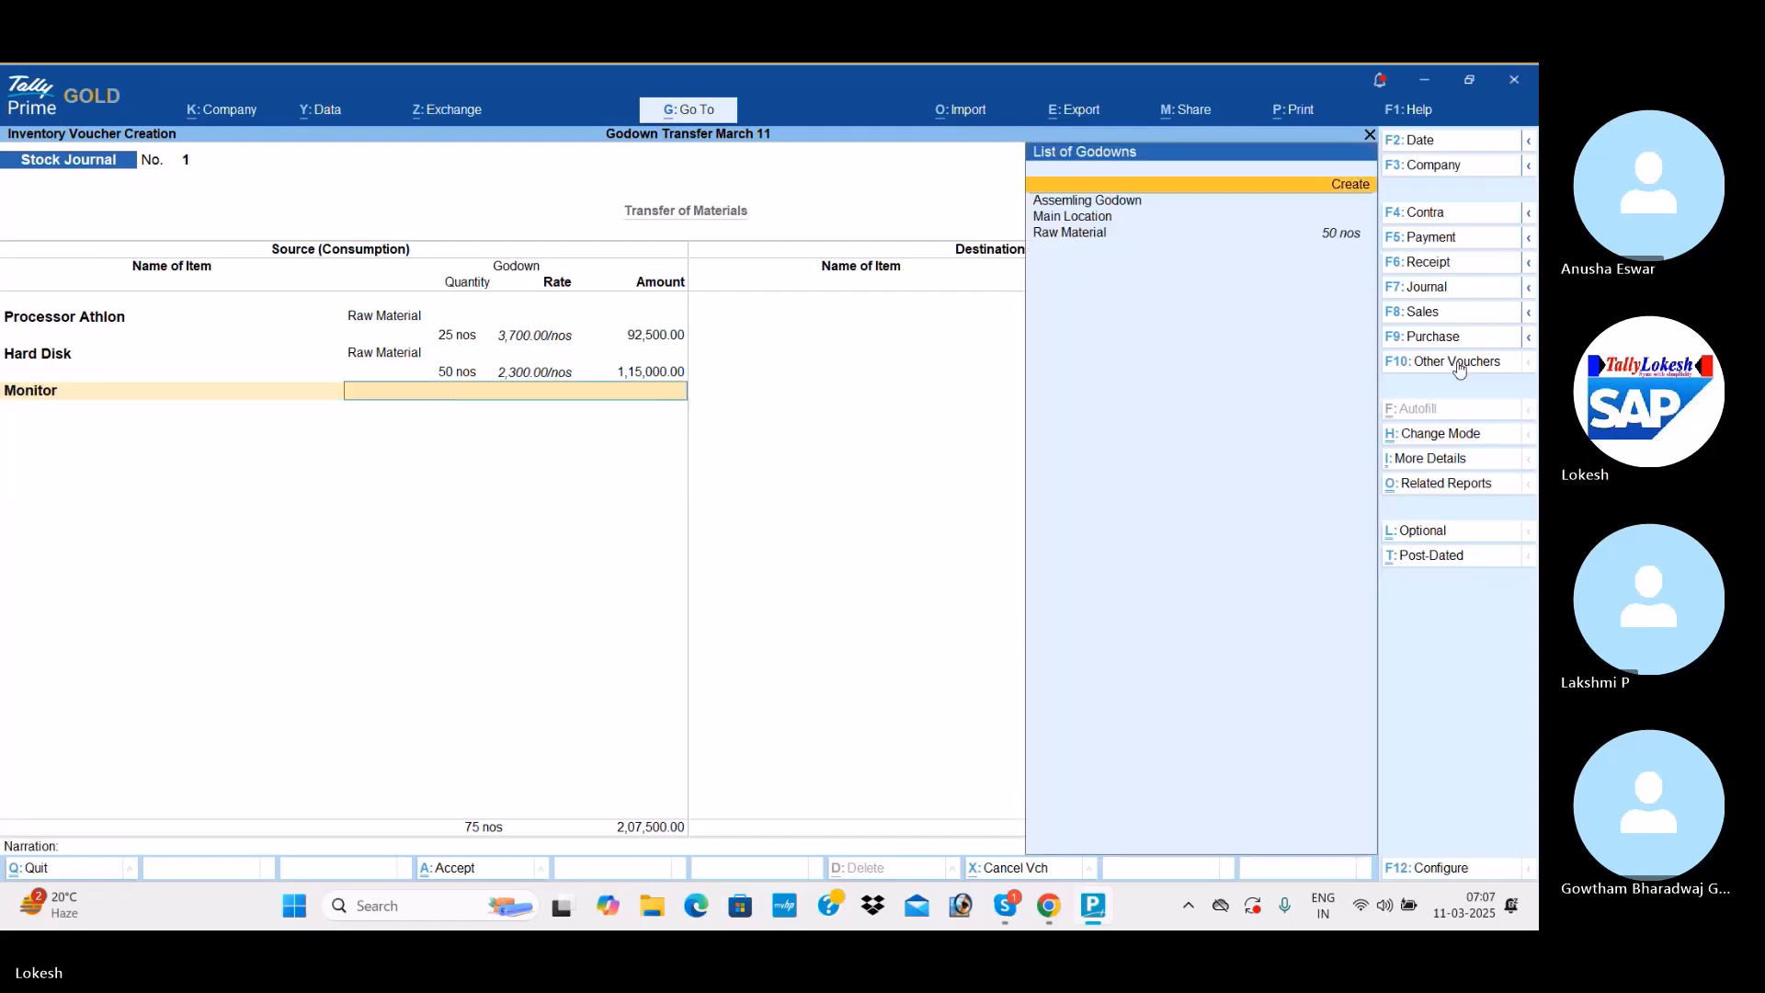
key(Down)
key(Down)
key(Return)
text(50)
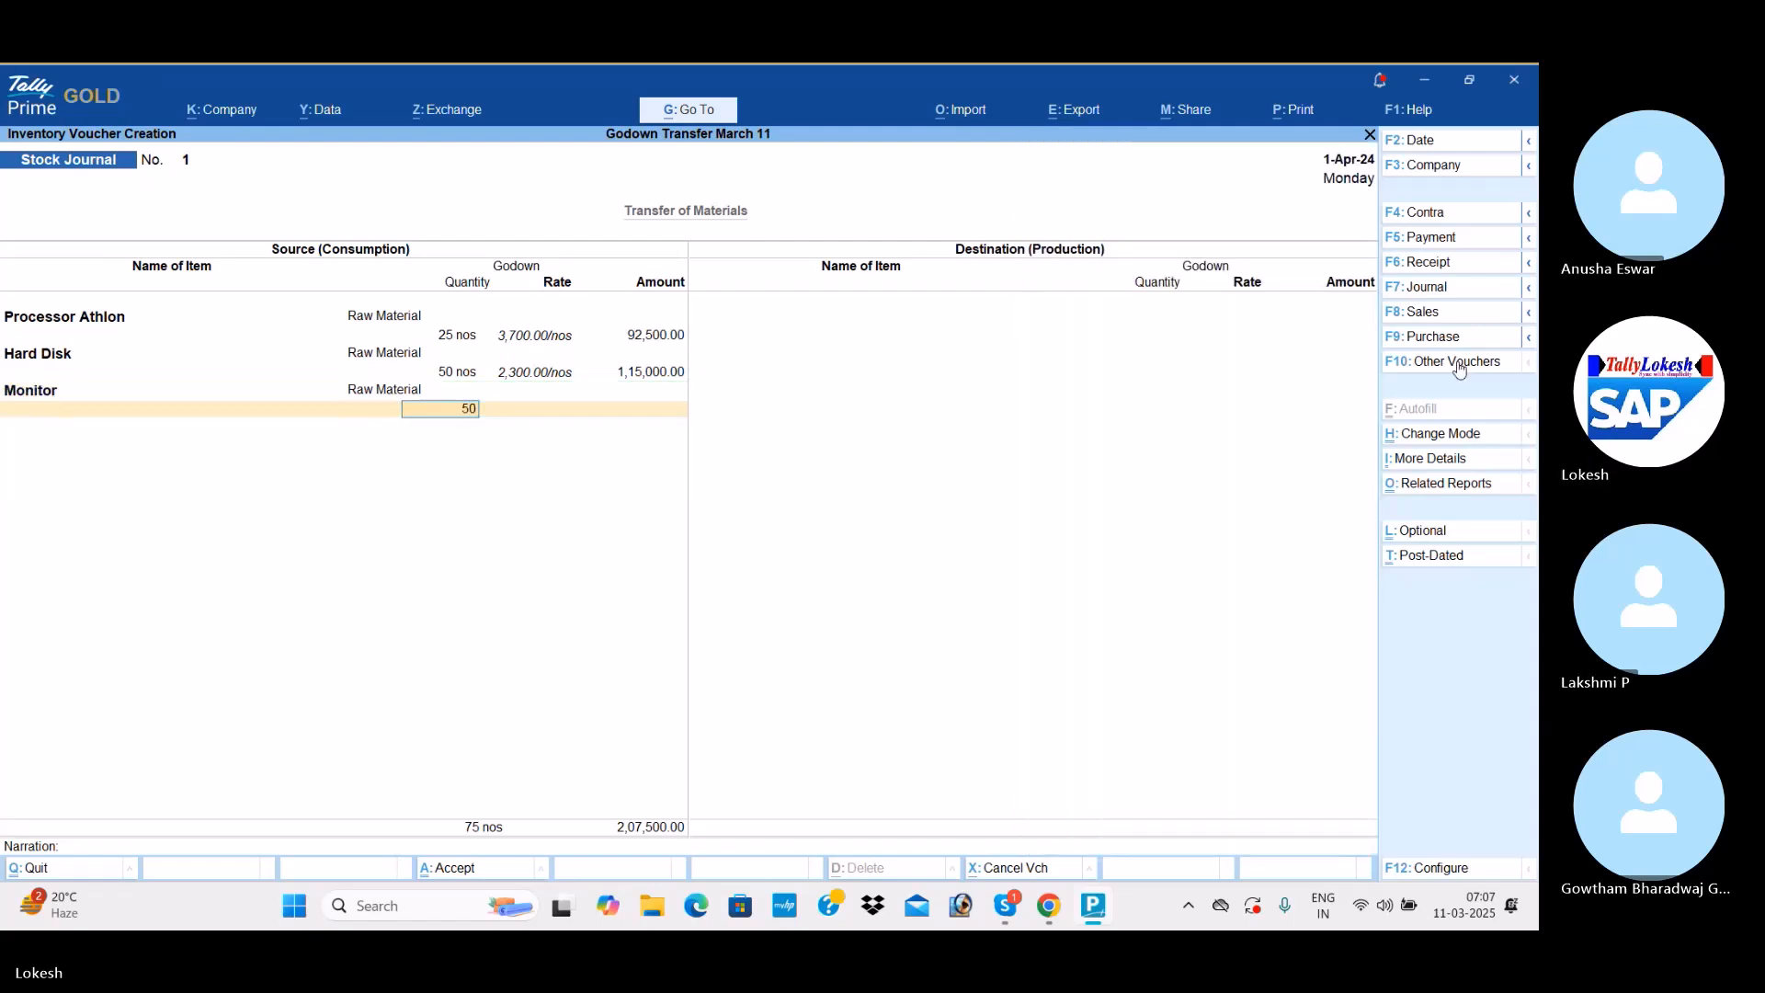
key(Return)
key(Return)
key(Return)
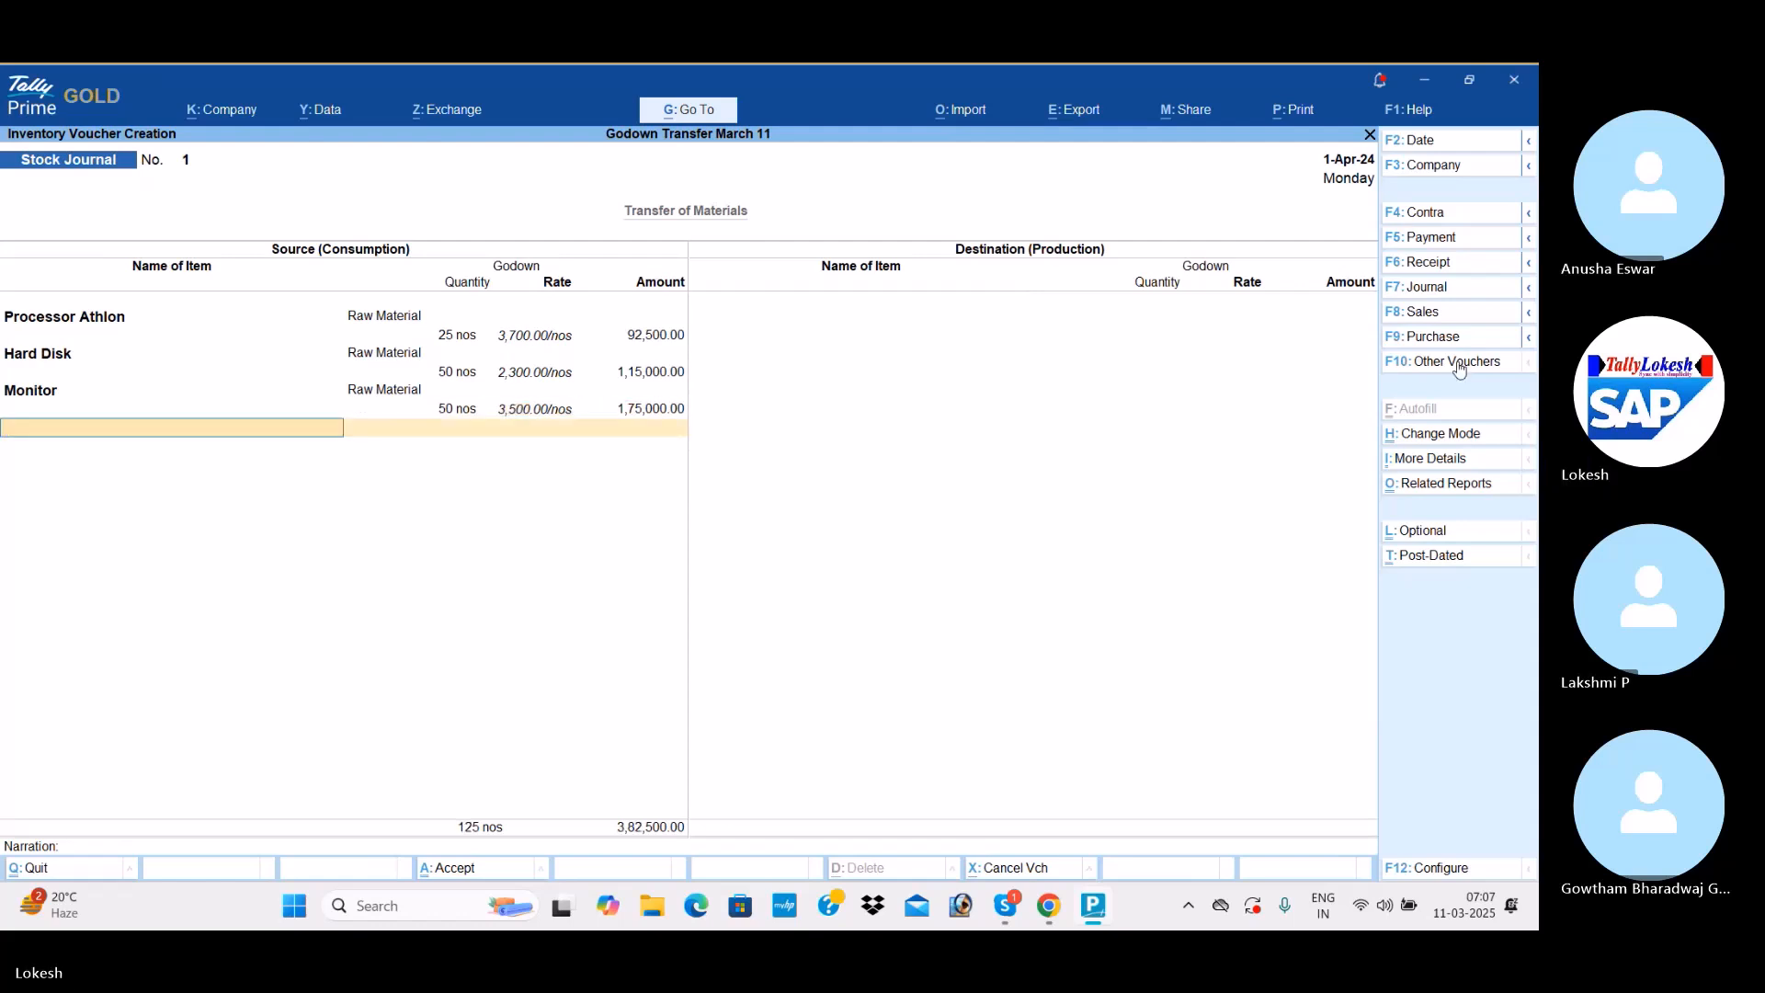
Add 20 nos of Keyboard from the Raw Material godown to the source side of the stock journal.
text(k)
key(Return)
key(Down)
key(Down)
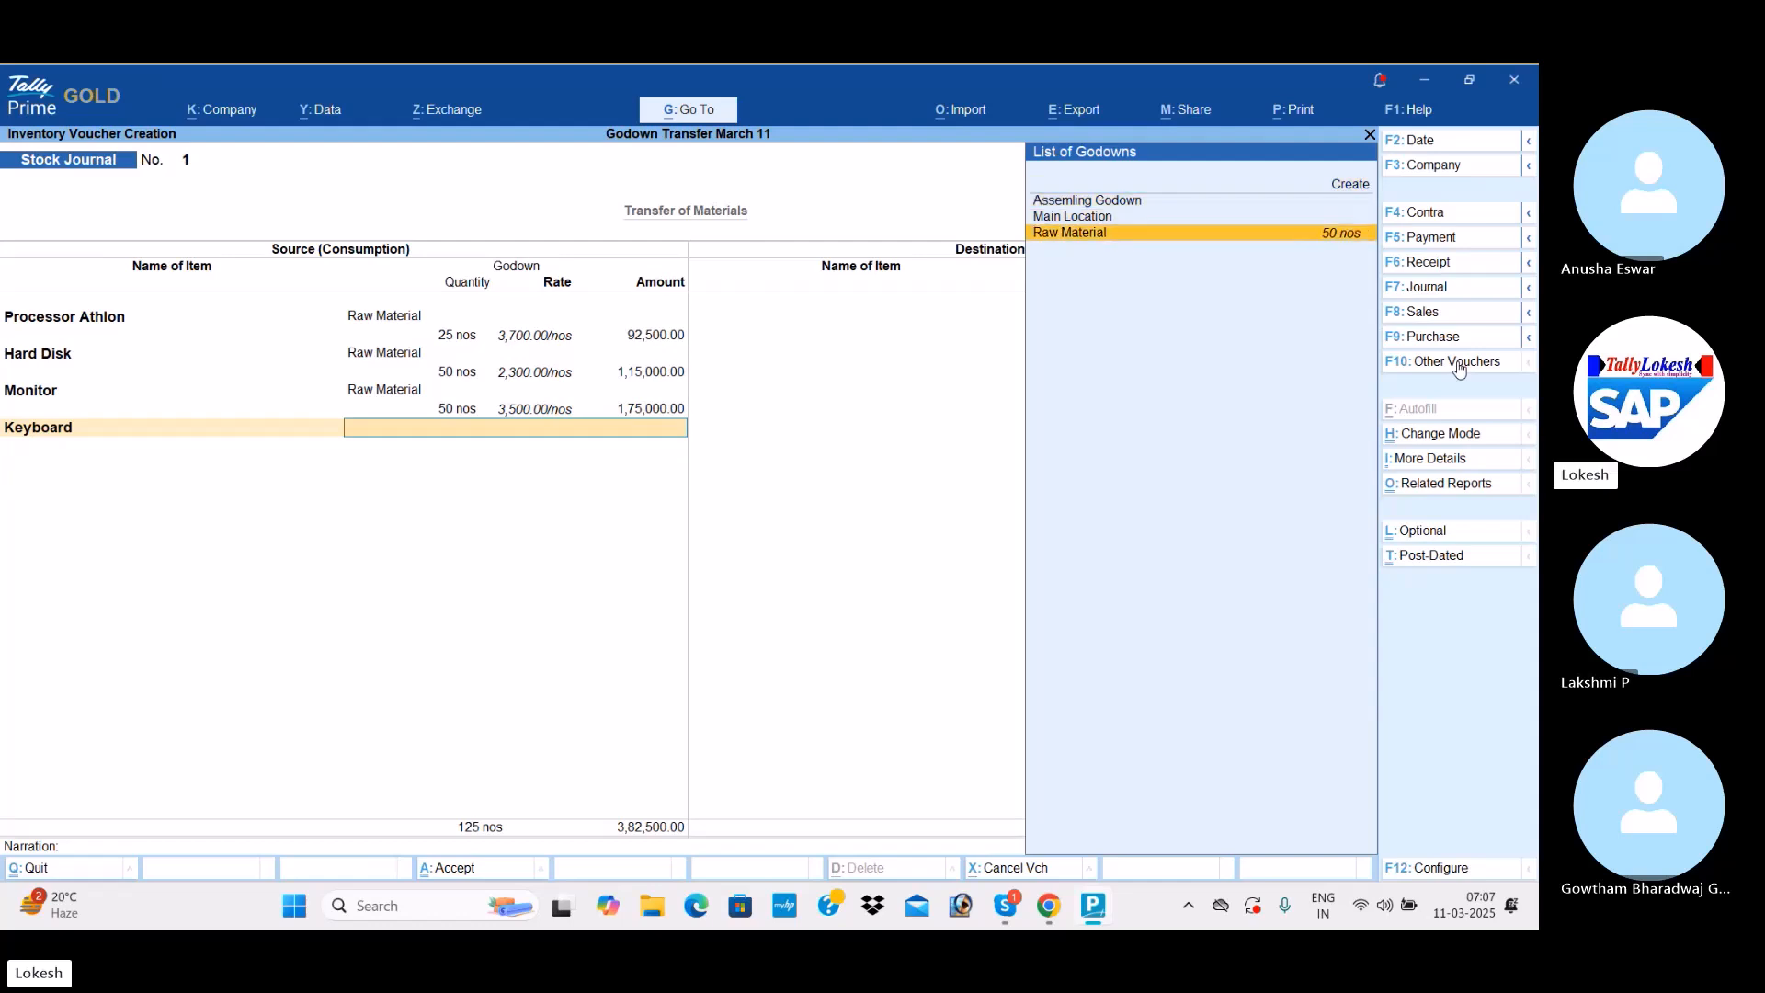
key(Return)
text(20)
key(Return)
key(Return)
key(Return)
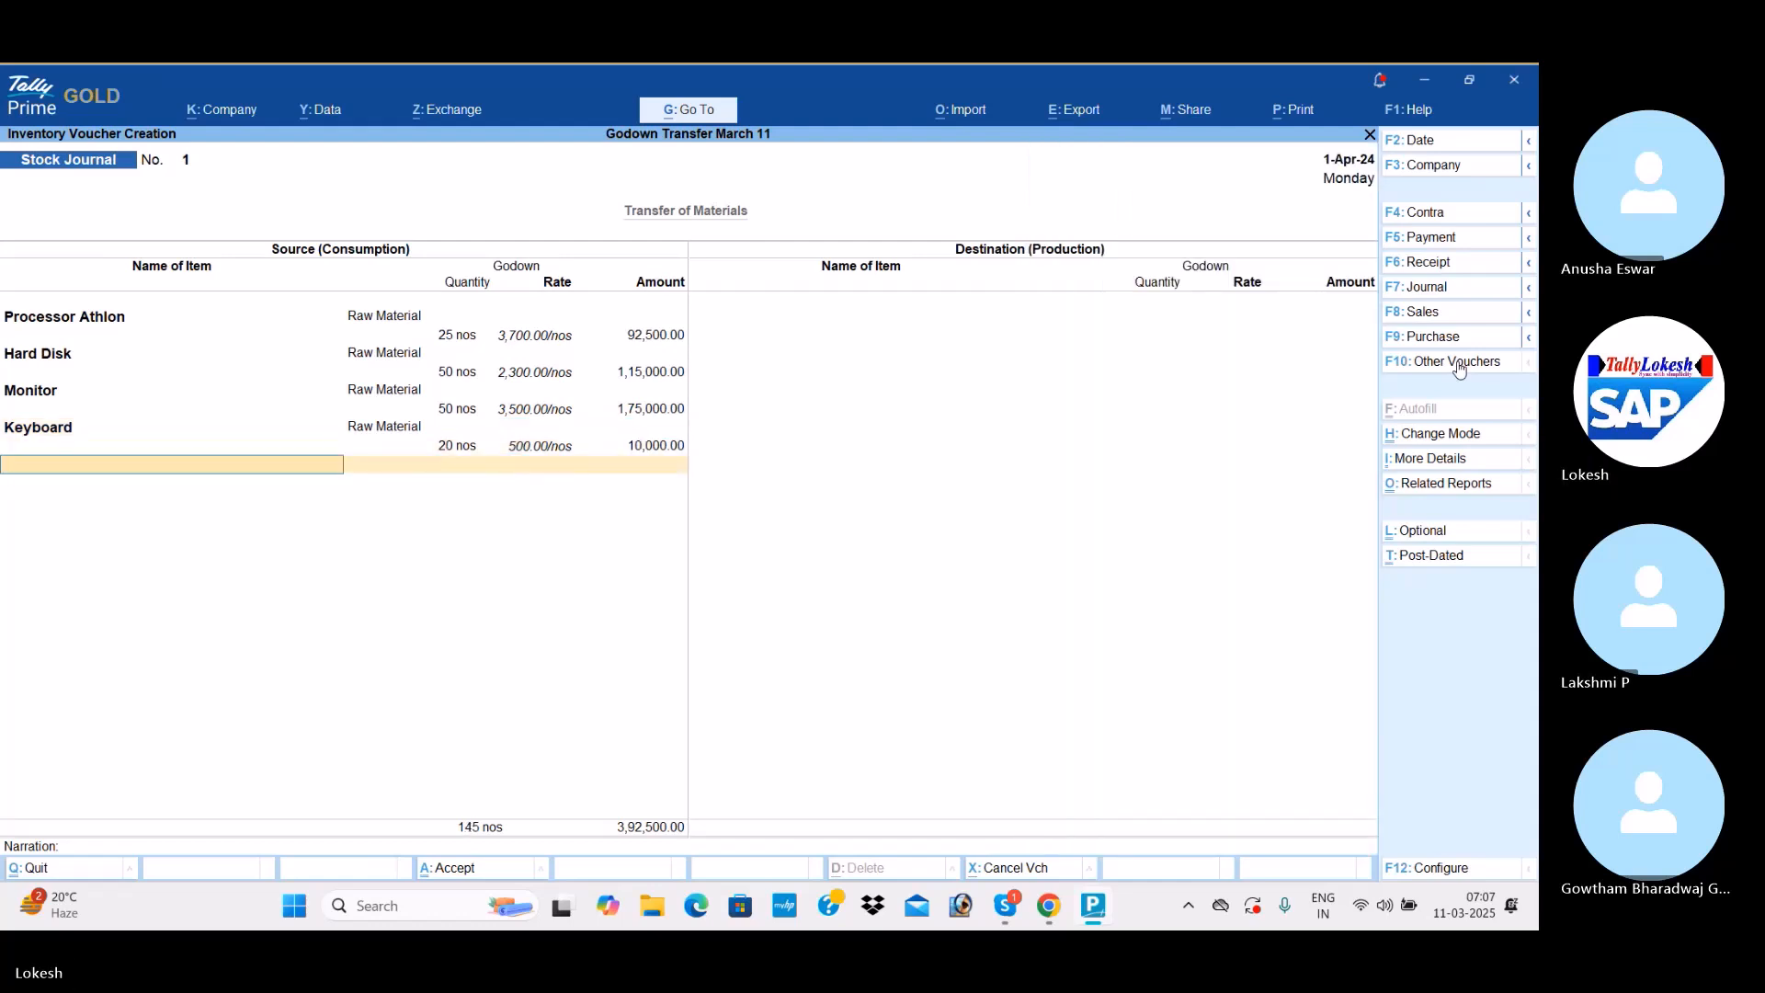
Add 75 nos of Ram from the Raw Material godown at a rate of 2,000 and end the source item list.
text(Ram)
key(Return)
key(Down)
key(Down)
key(Down)
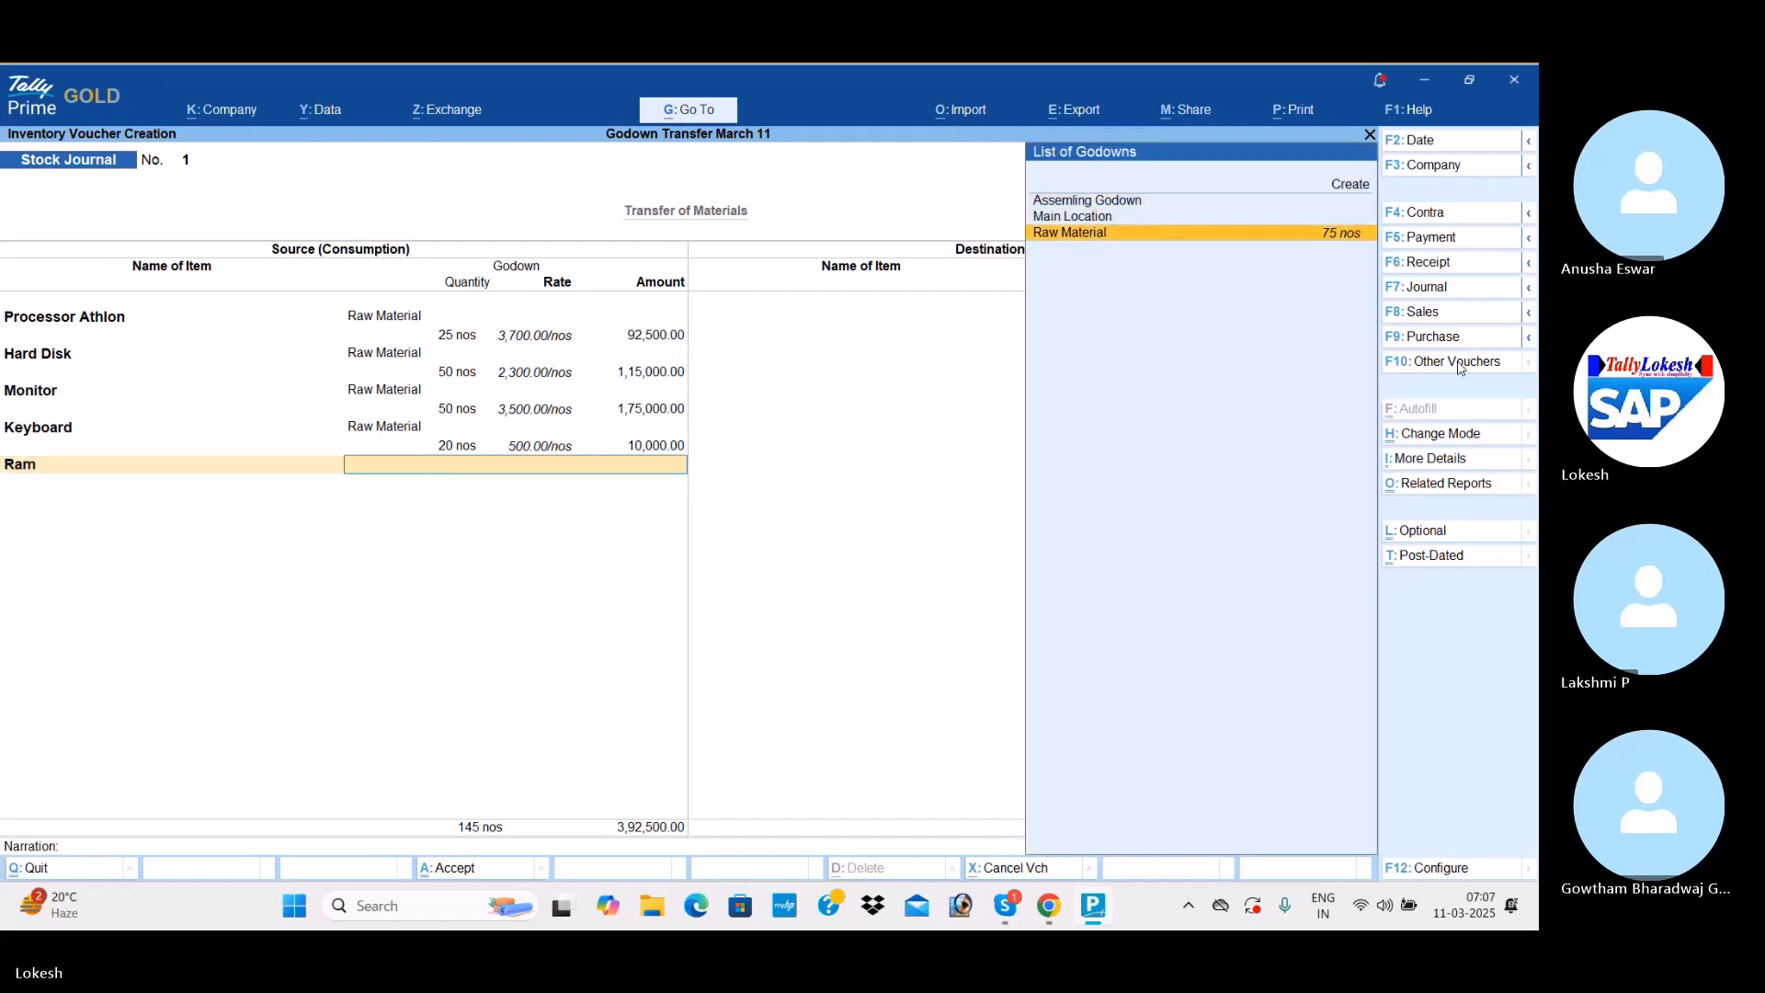
key(Return)
text(75 nos)
key(Return)
text(2000)
key(Return)
key(Return)
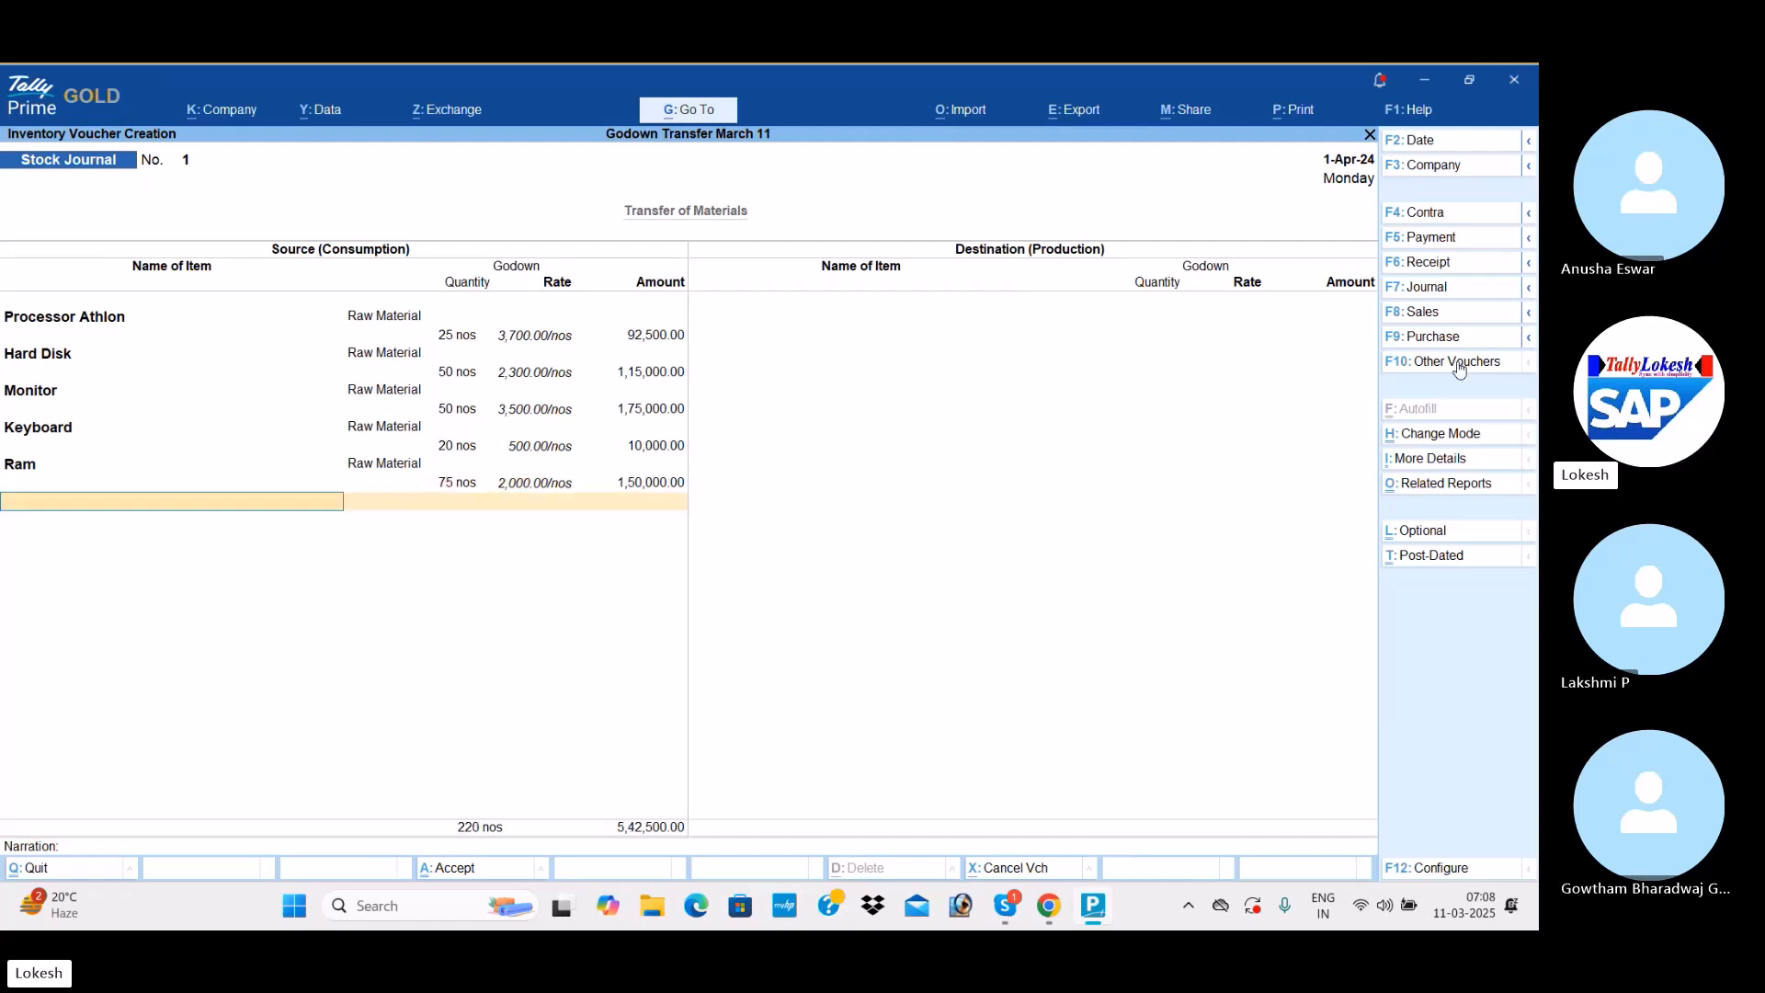
key(Return)
Add 25 nos of Processor Athlon into Assemling Godown on the stock journal's Destination (Production) side.
text(PR)
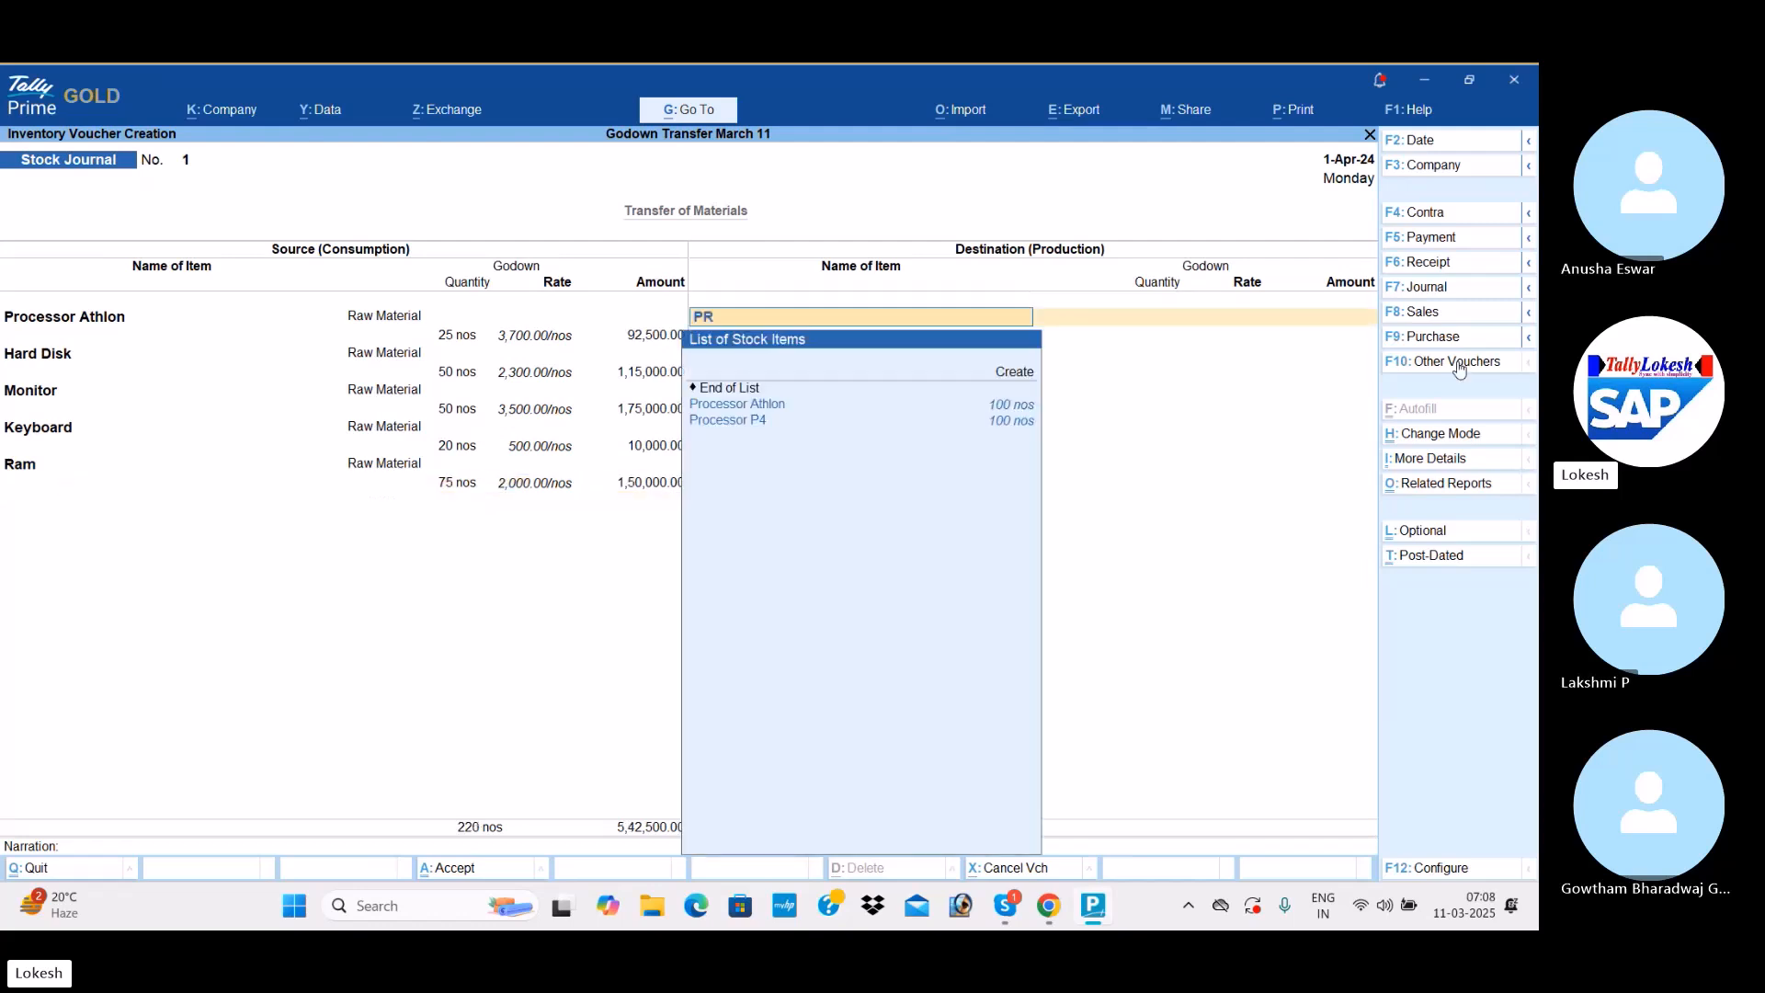
key(Return)
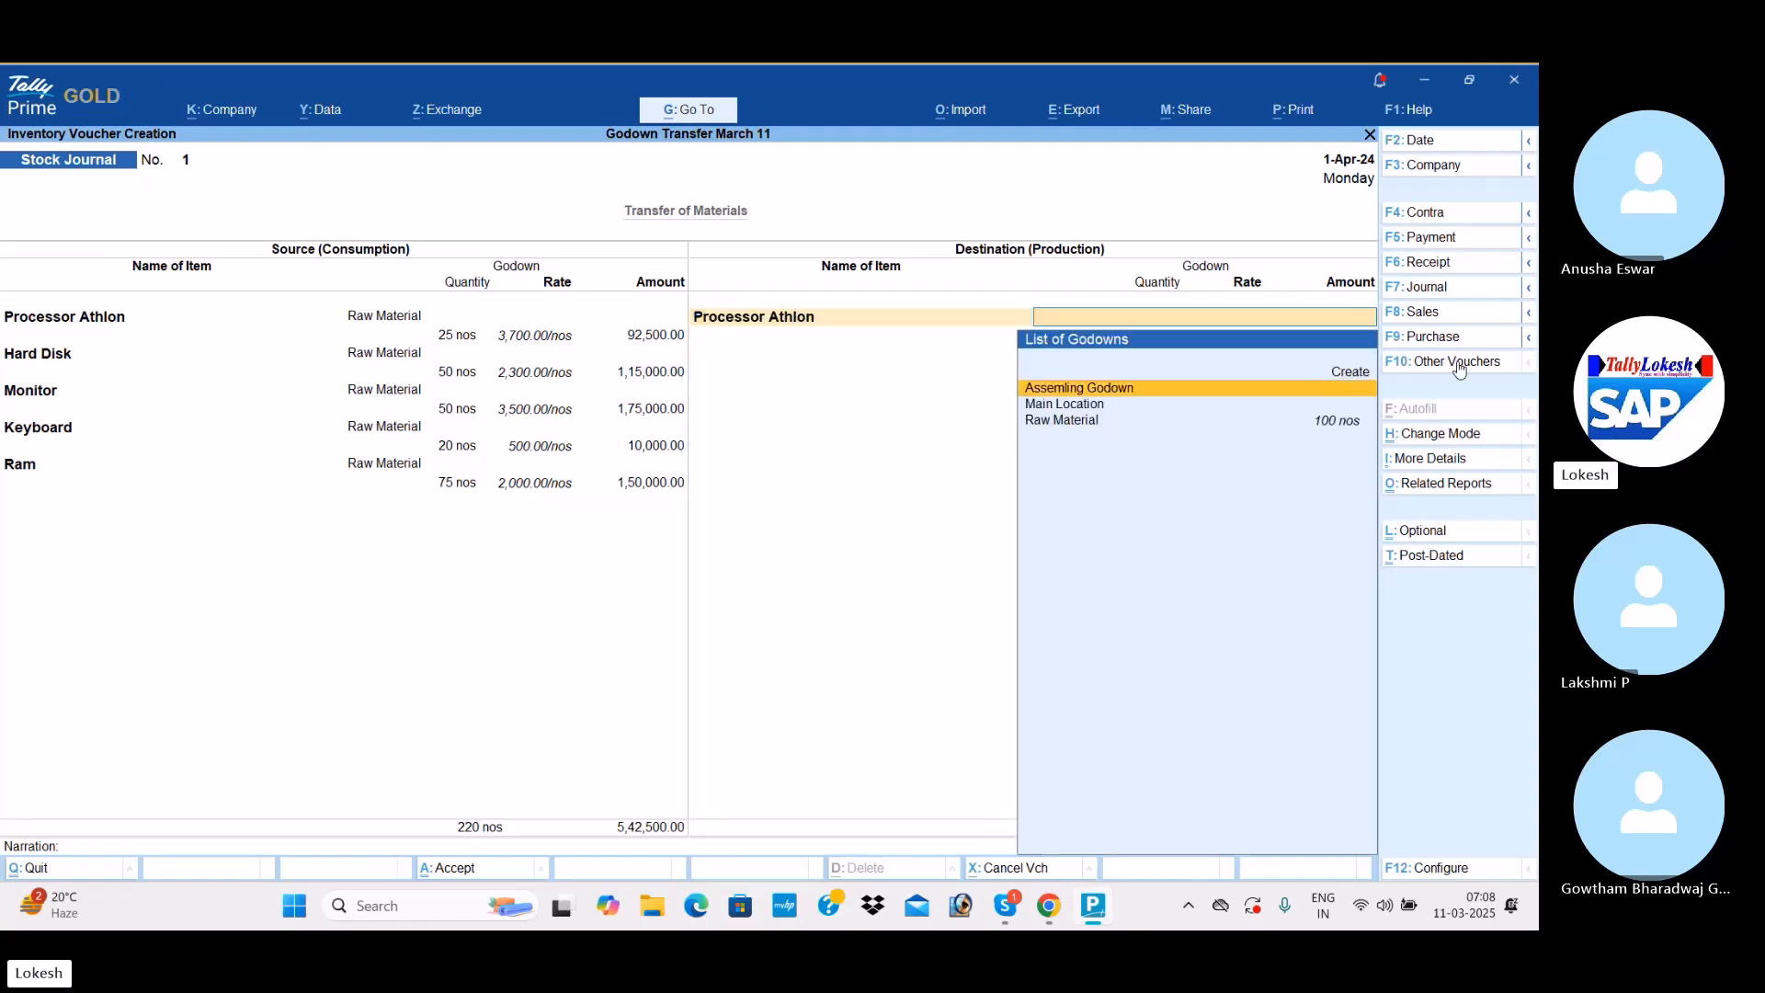
key(Return)
text(25)
key(Return)
key(Return)
key(Return)
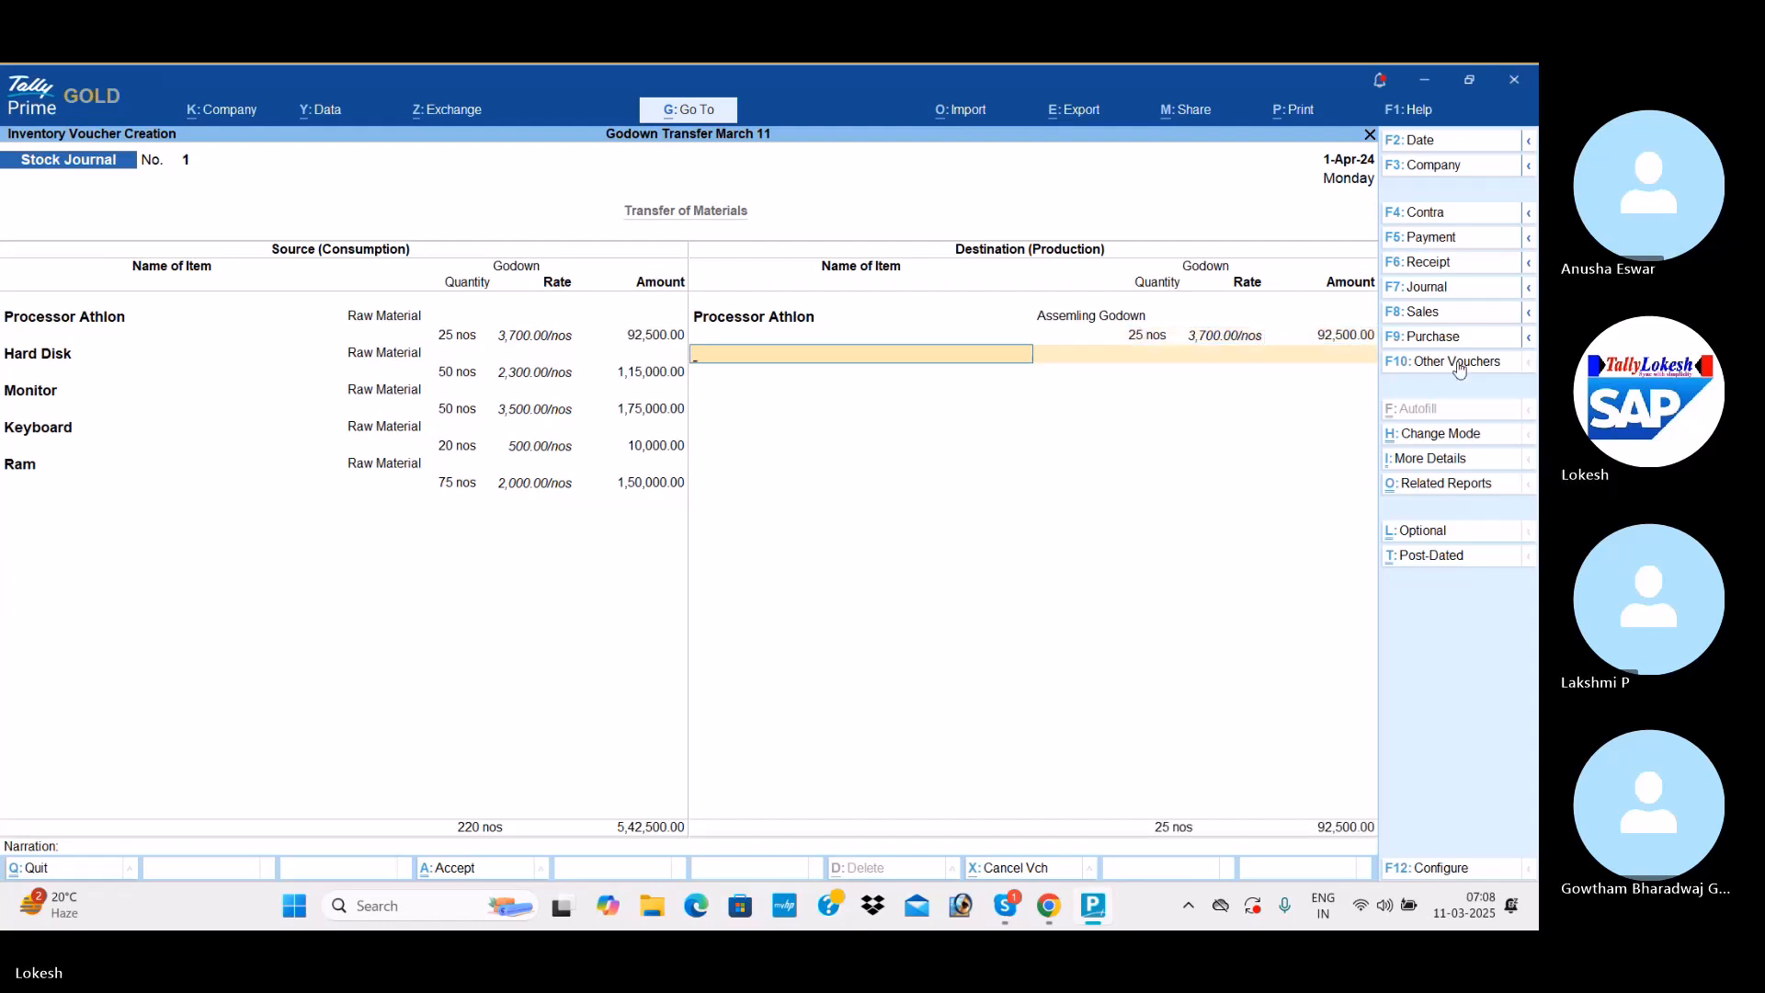
Add 50 nos of Hard Disk into Assemling Godown on the destination side.
text(H)
key(Return)
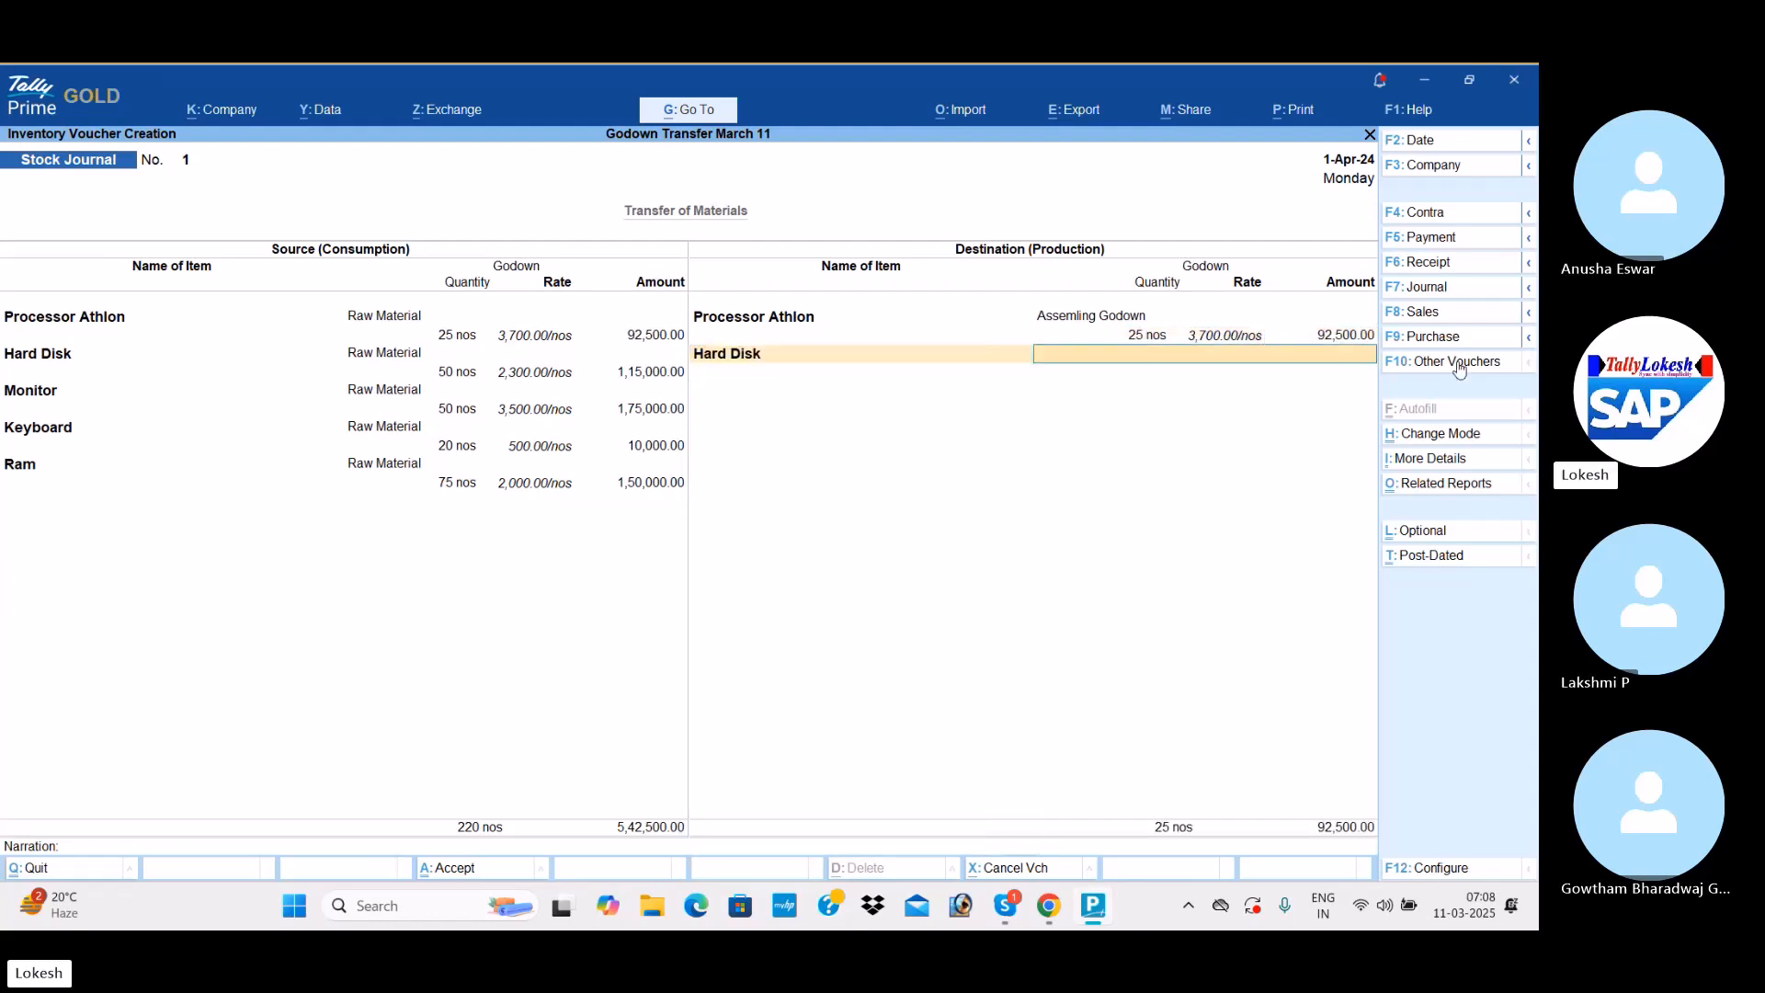
key(Return)
text(50)
key(Return)
key(Return)
key(Return)
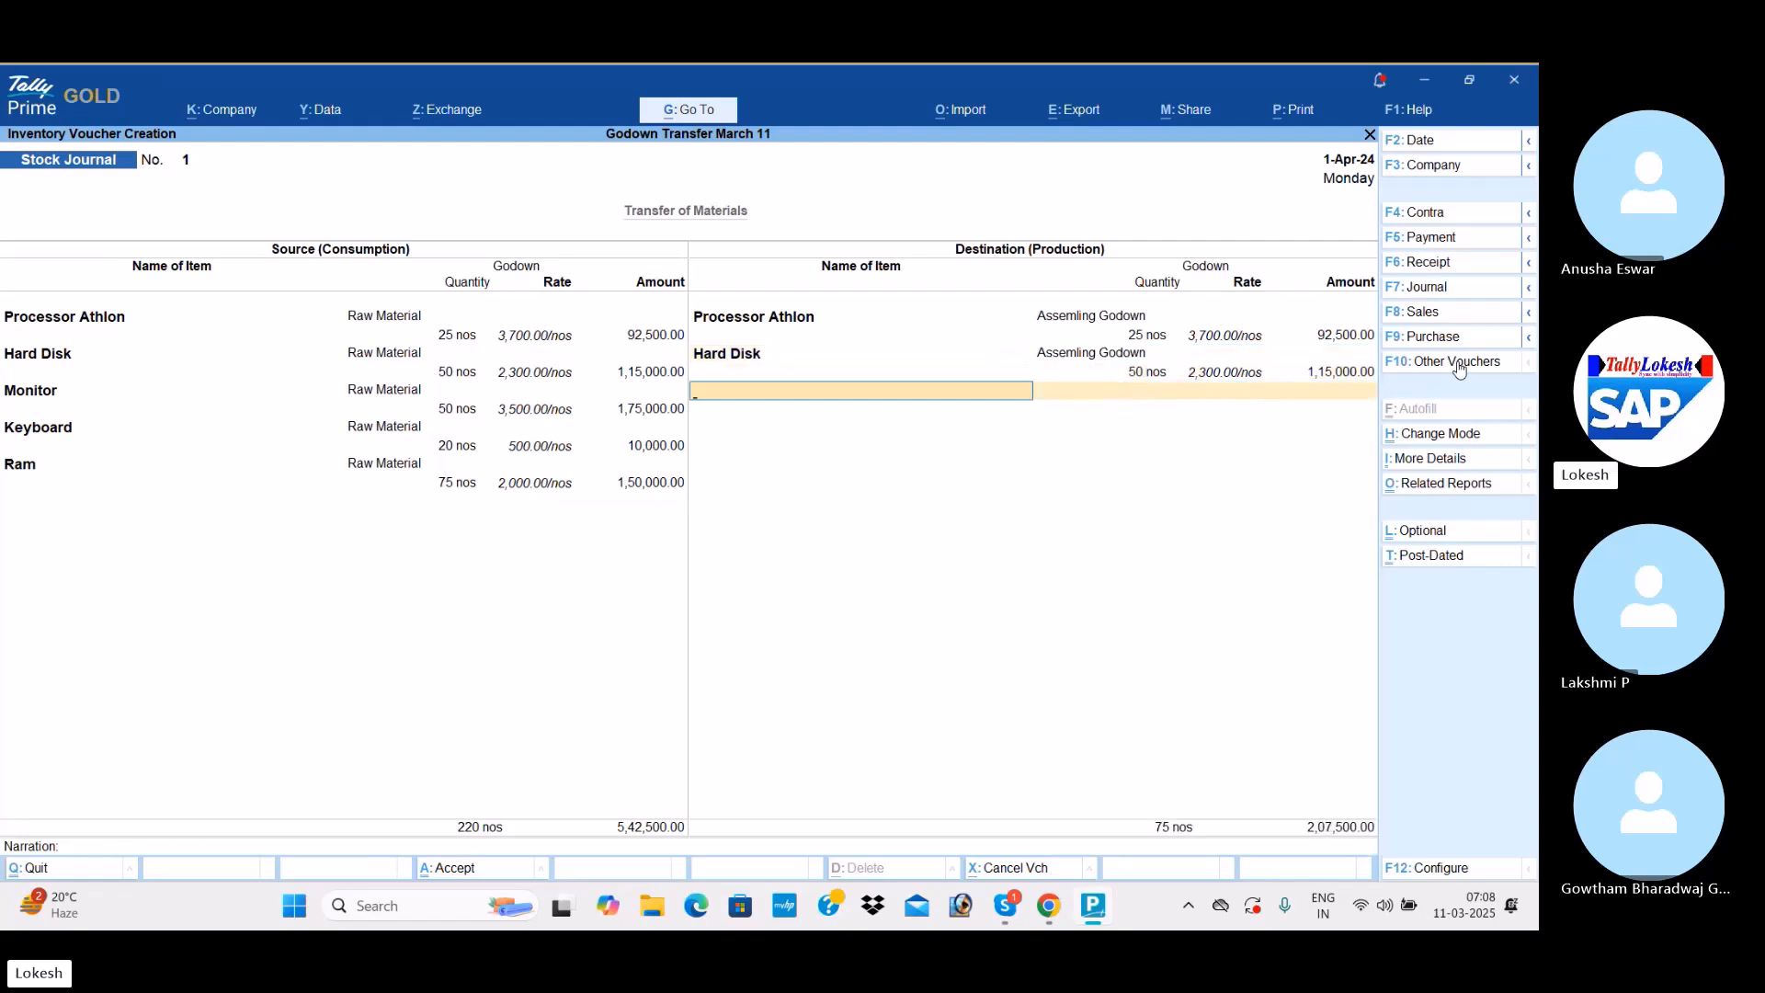
Add 50 nos of Monitor into Assemling Godown on the destination side.
text(Mon)
key(Return)
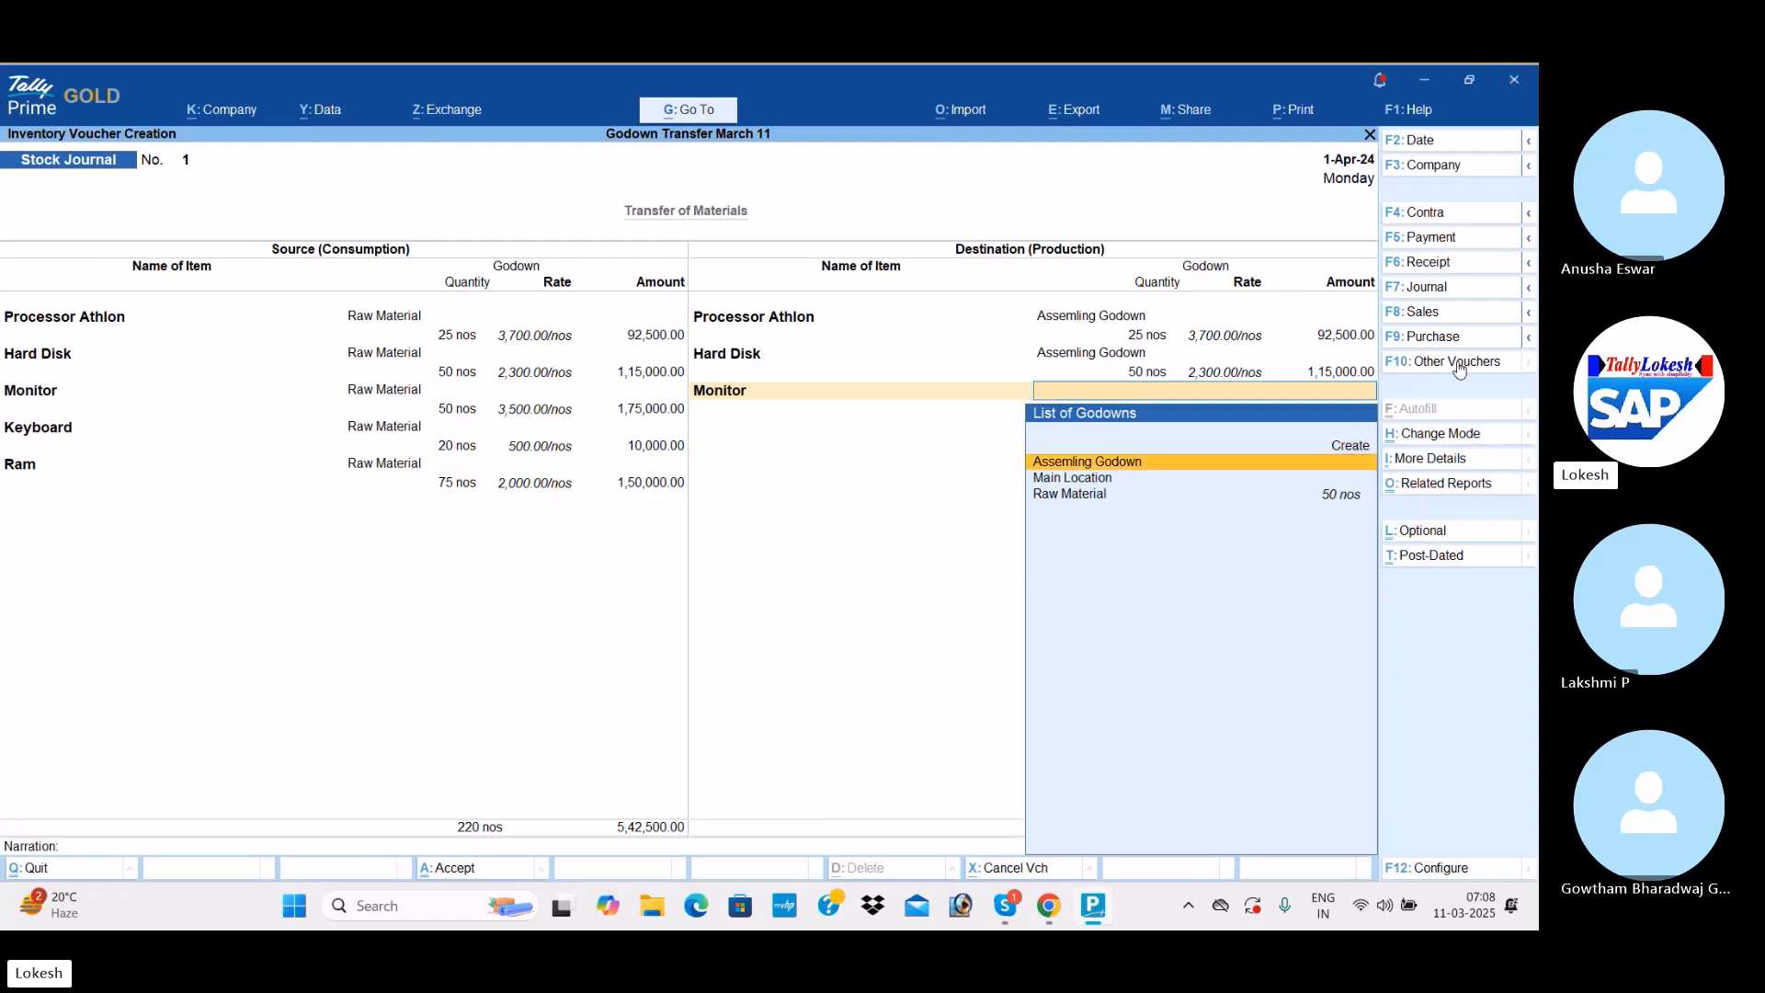
key(Return)
text(50)
key(Return)
key(Return)
key(Return)
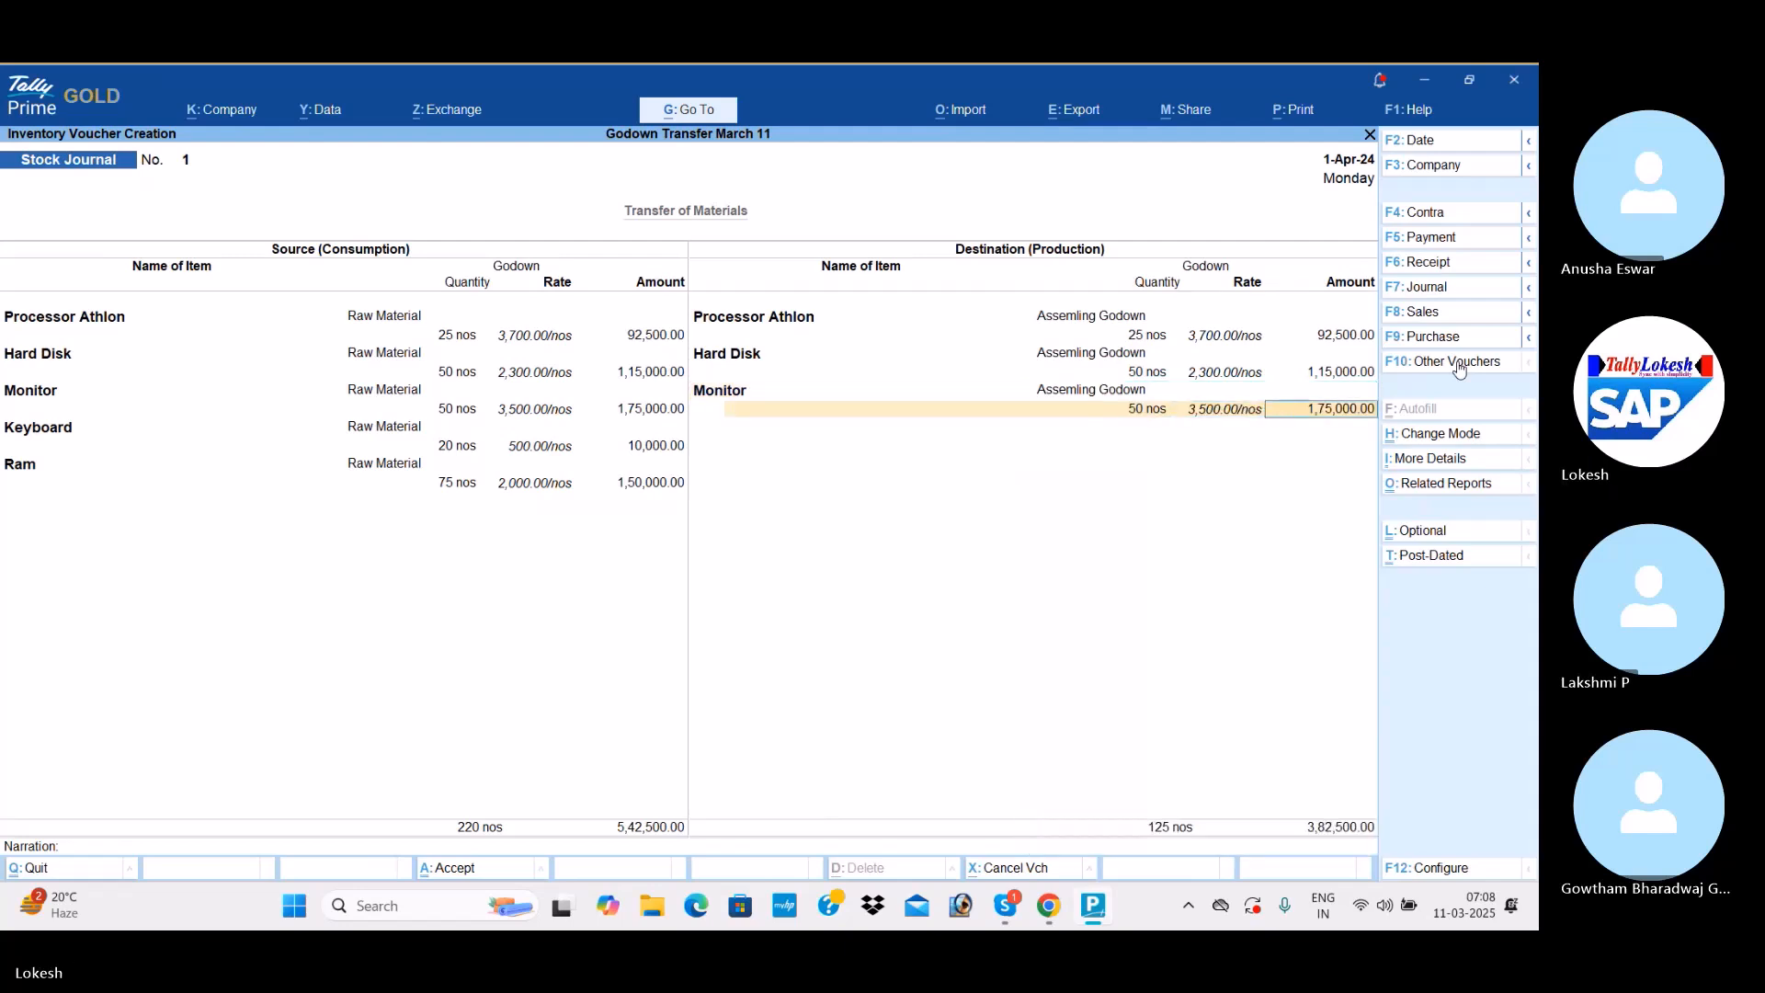
Add 20 nos of Keyboard into Assemling Godown on the destination side.
text(k)
key(Return)
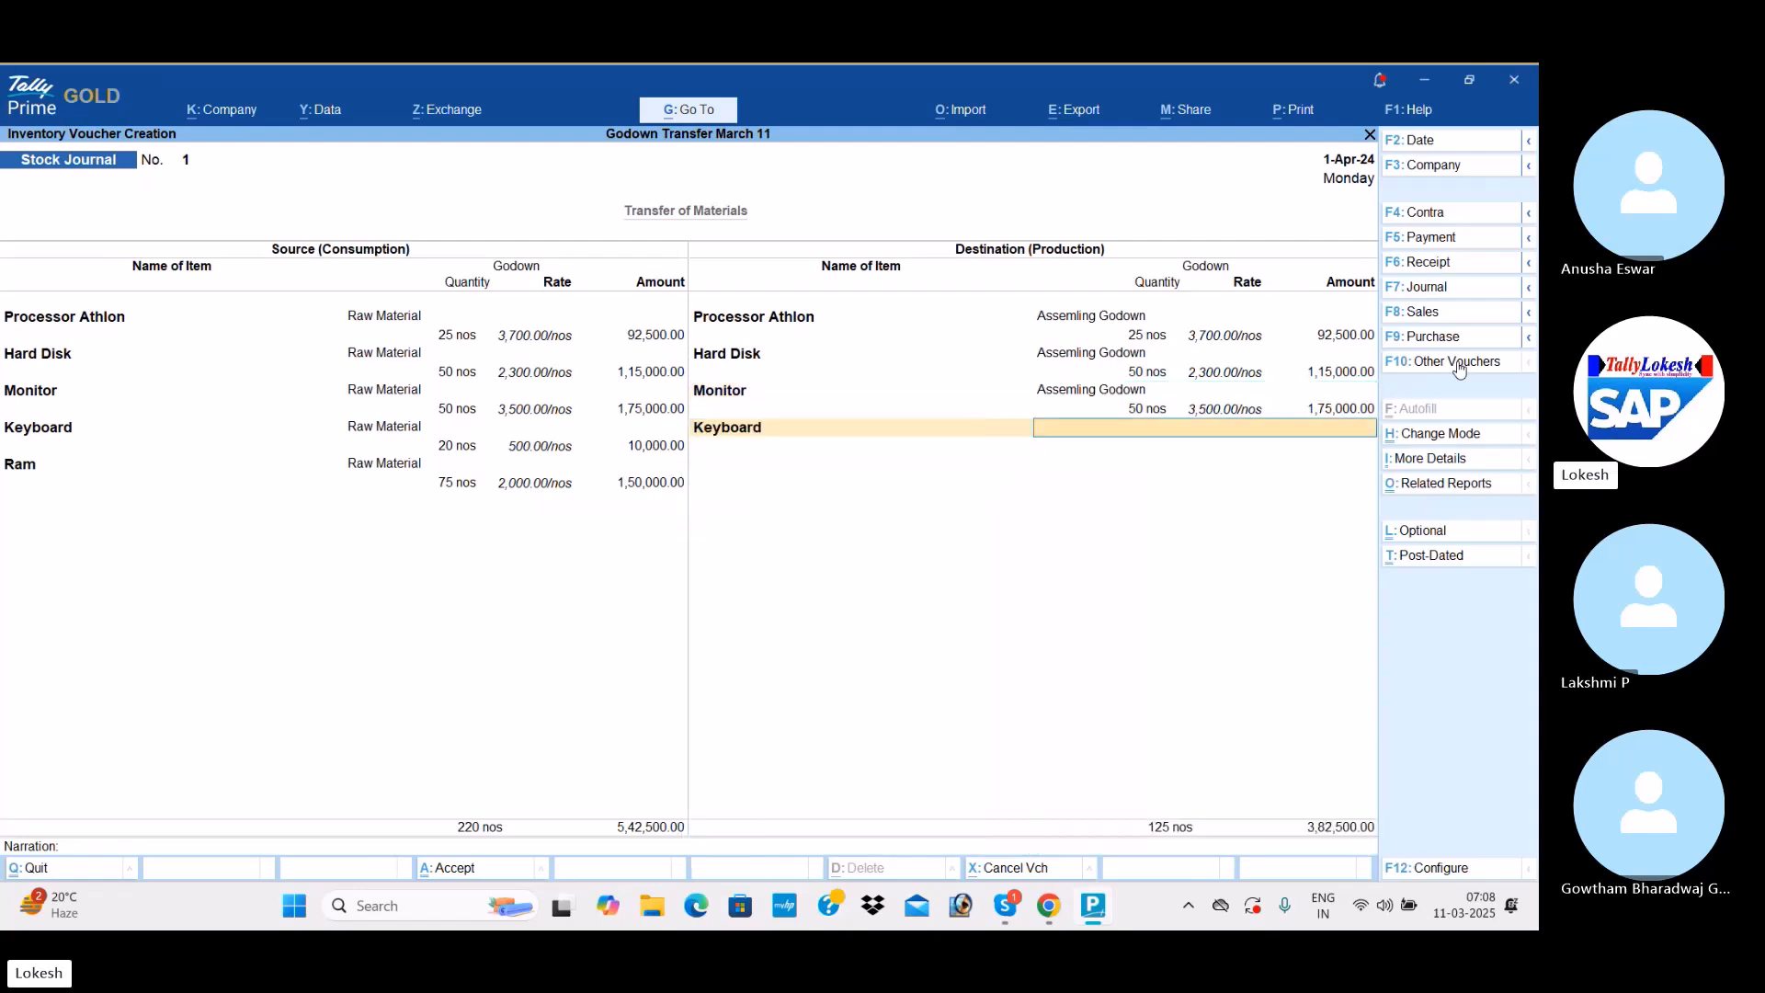
key(Return)
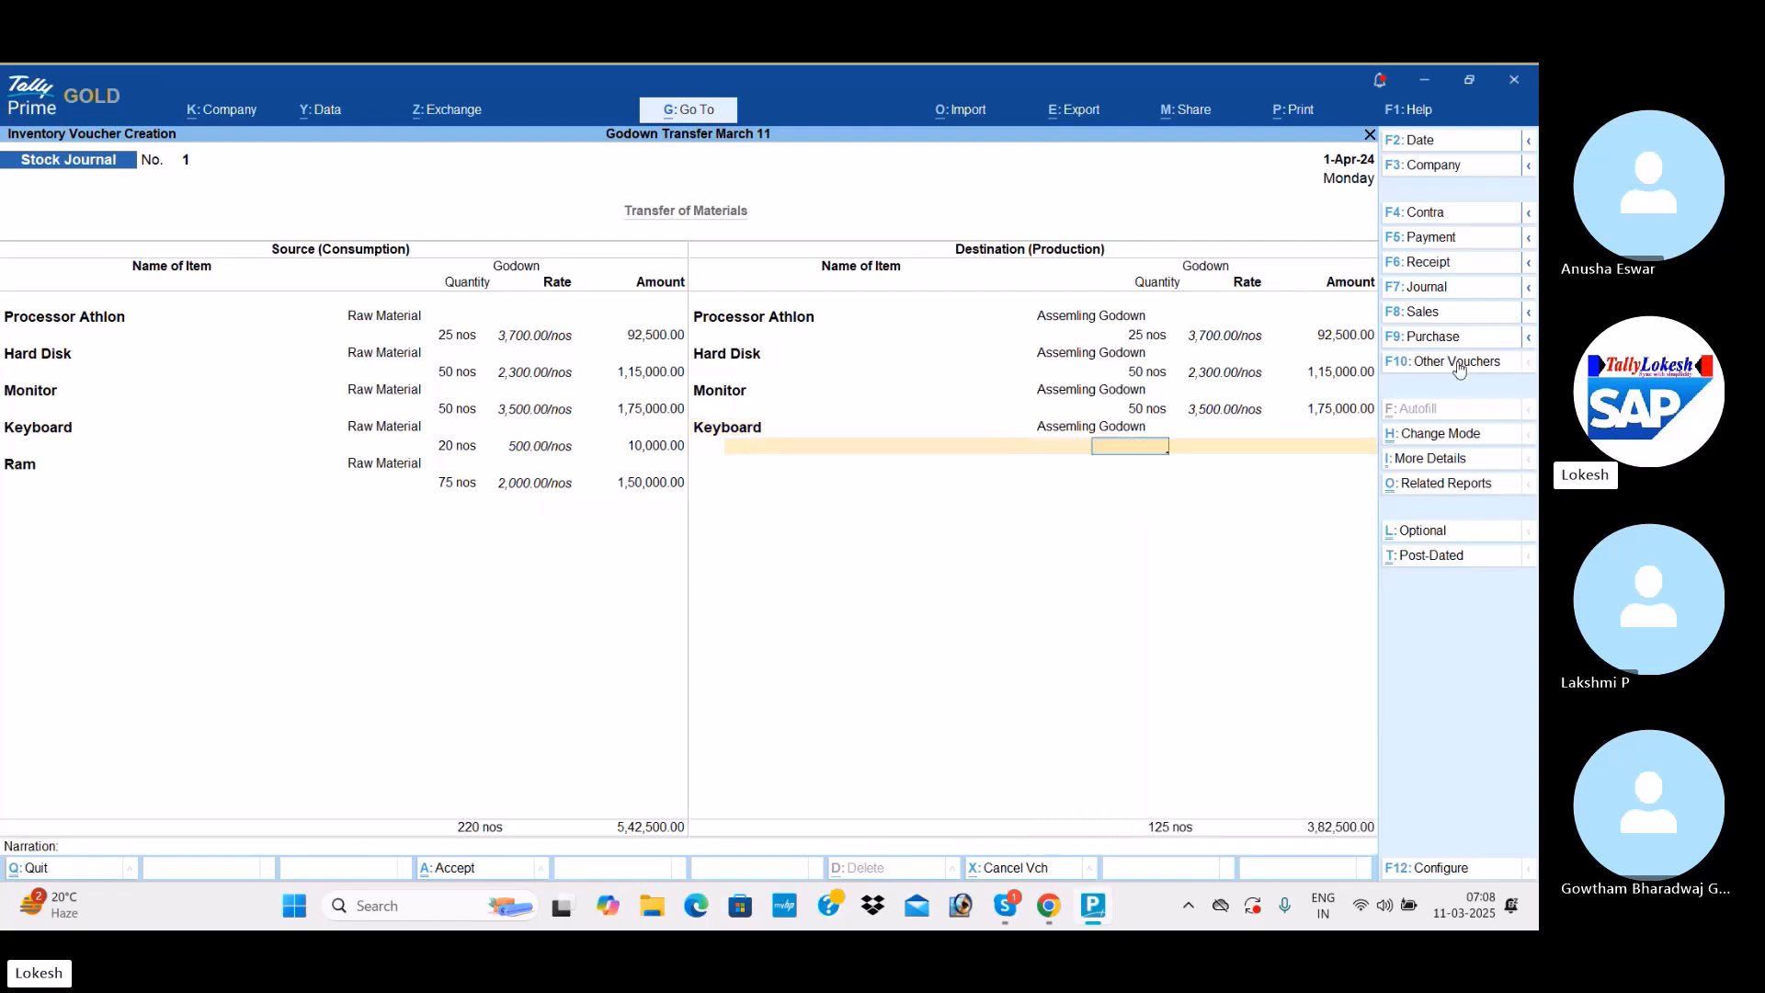
text(20)
key(Return)
key(Return)
key(Return)
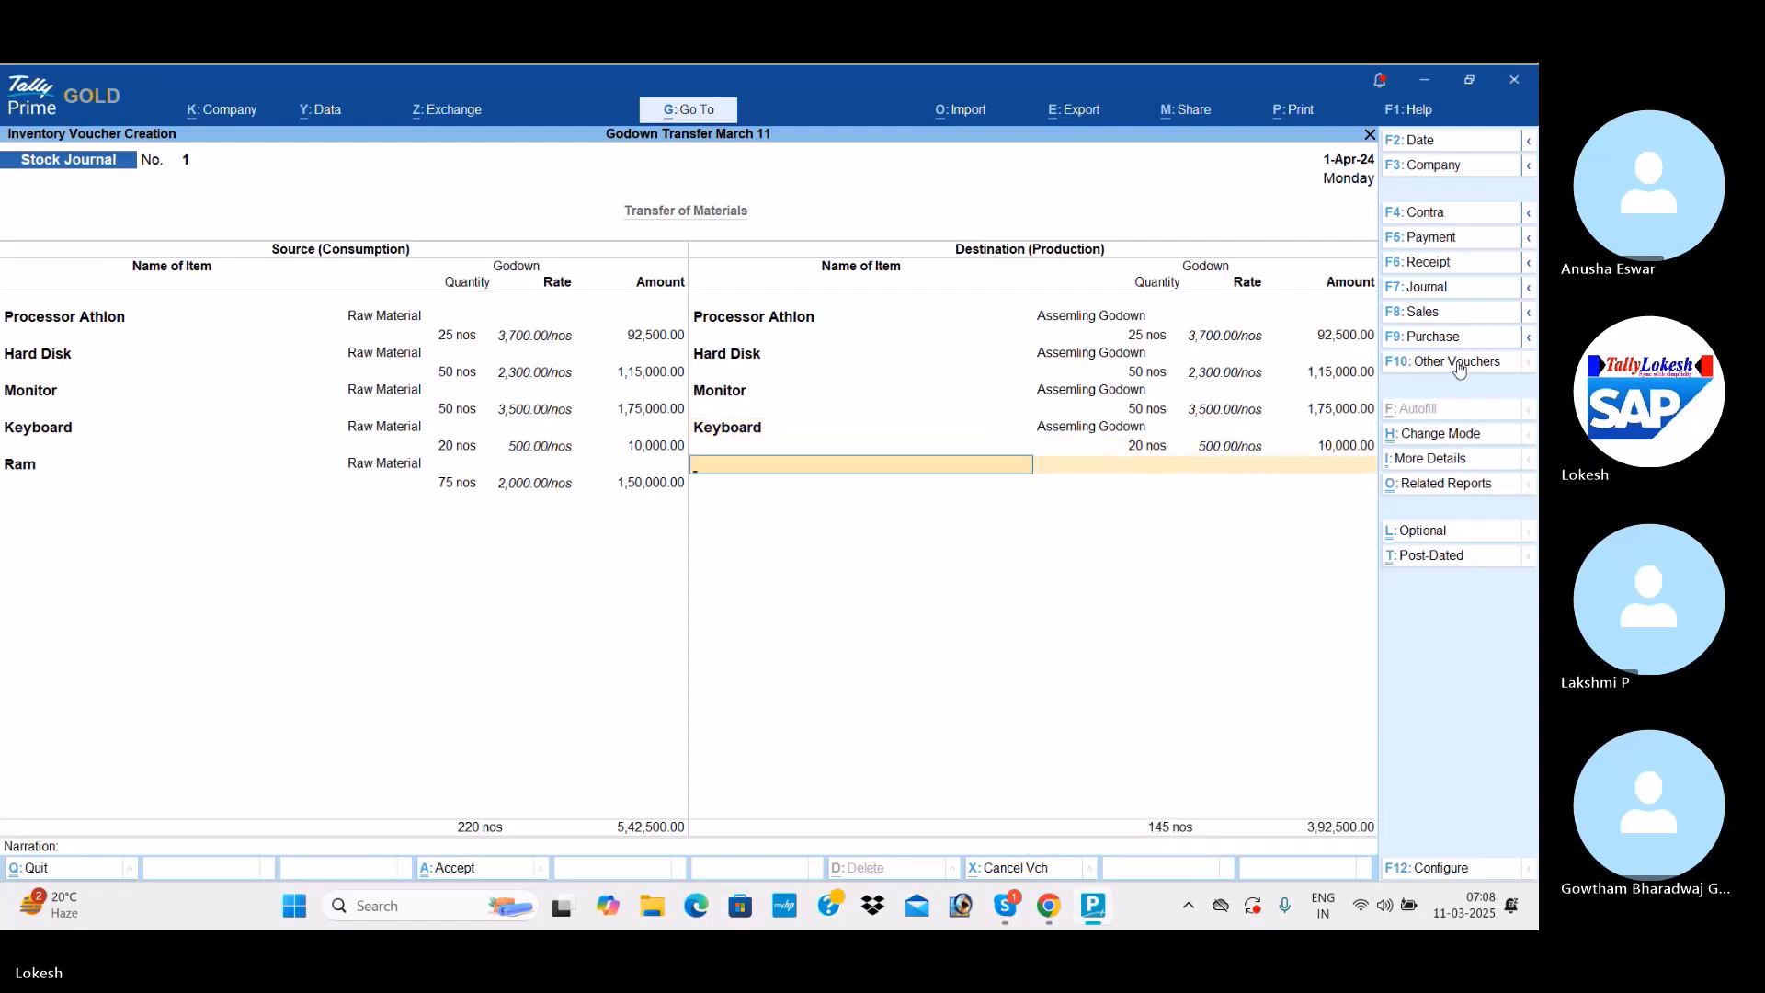
Add 75 nos of Ram into Assemling Godown on the destination side.
text(ra)
key(Return)
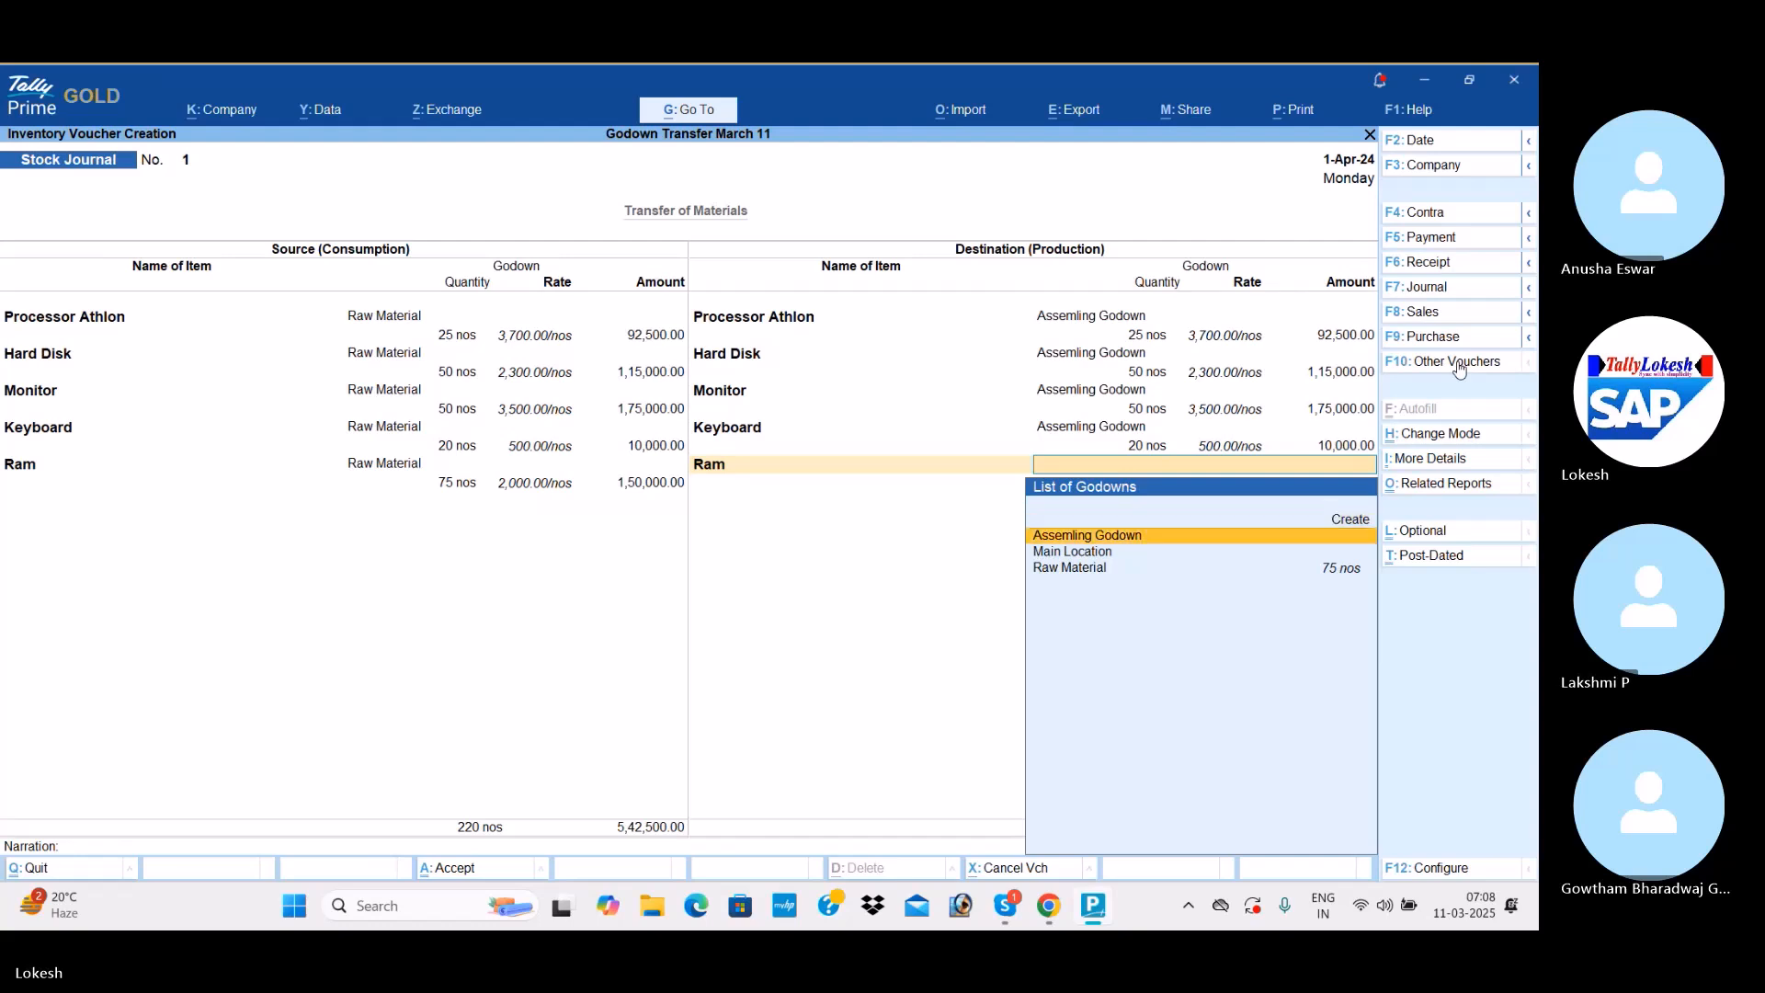
key(Return)
text(75)
key(Return)
key(Return)
key(Return)
End the destination item list, leave the narration blank, and accept the stock journal.
key(Return)
key(Return)
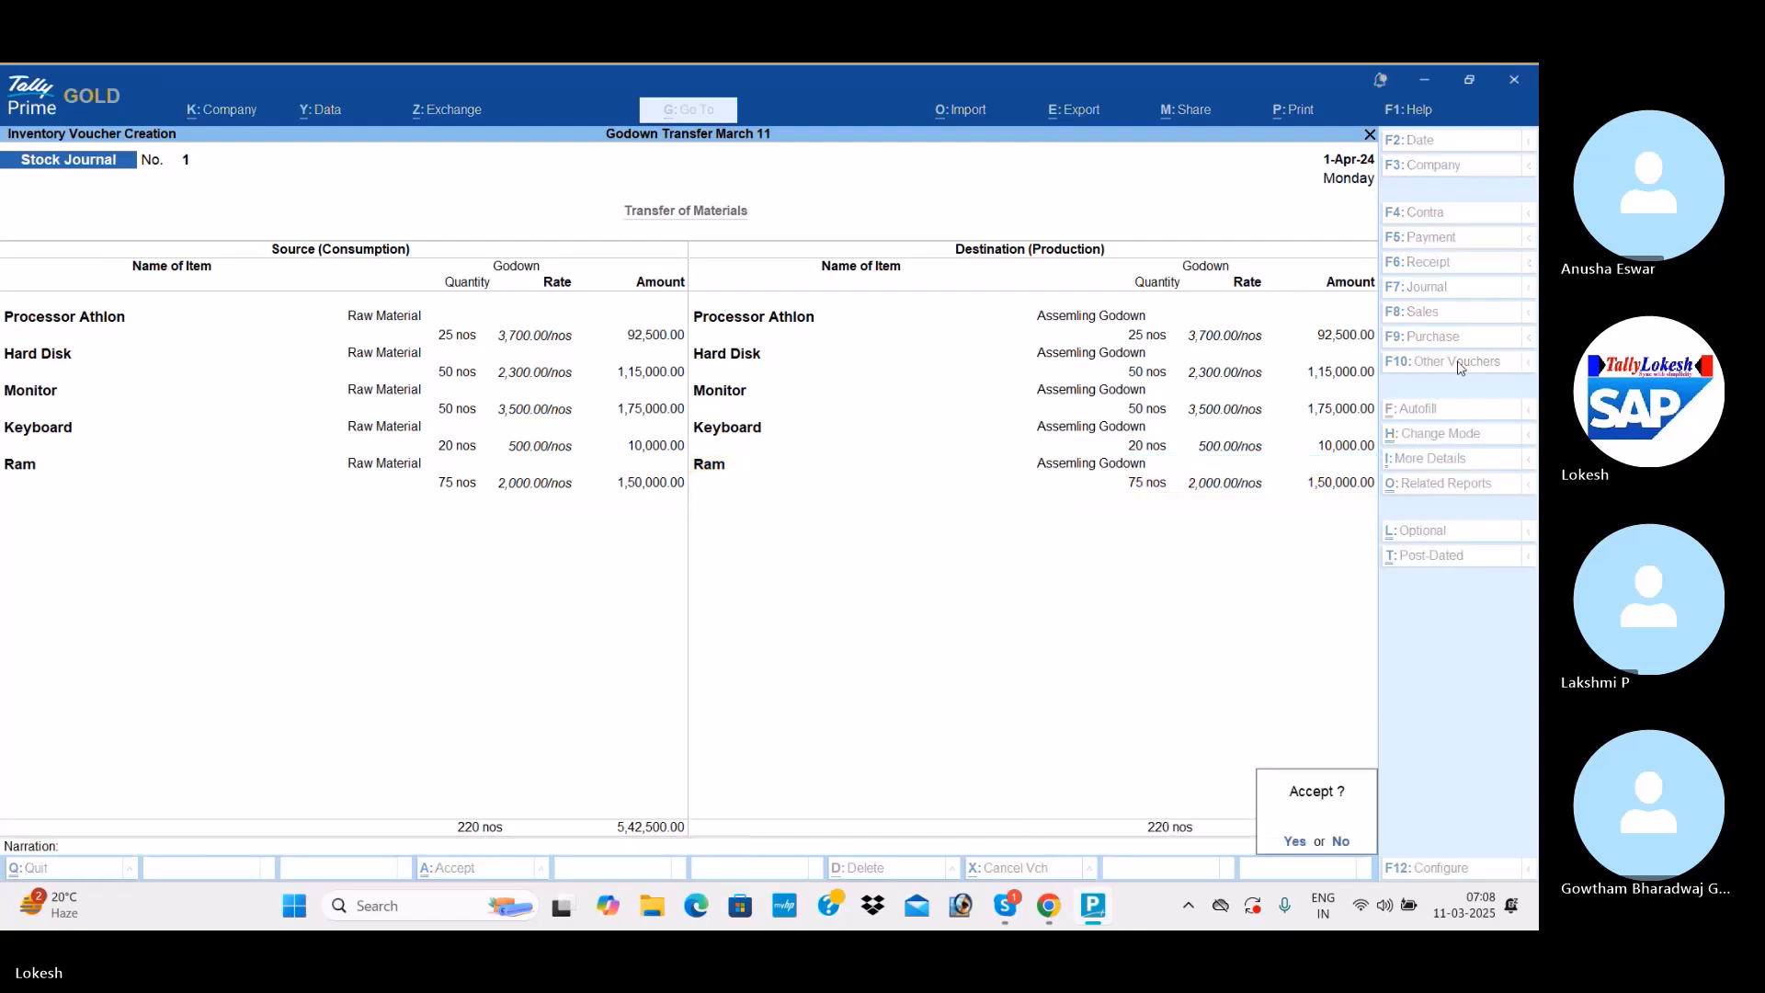
key(Return)
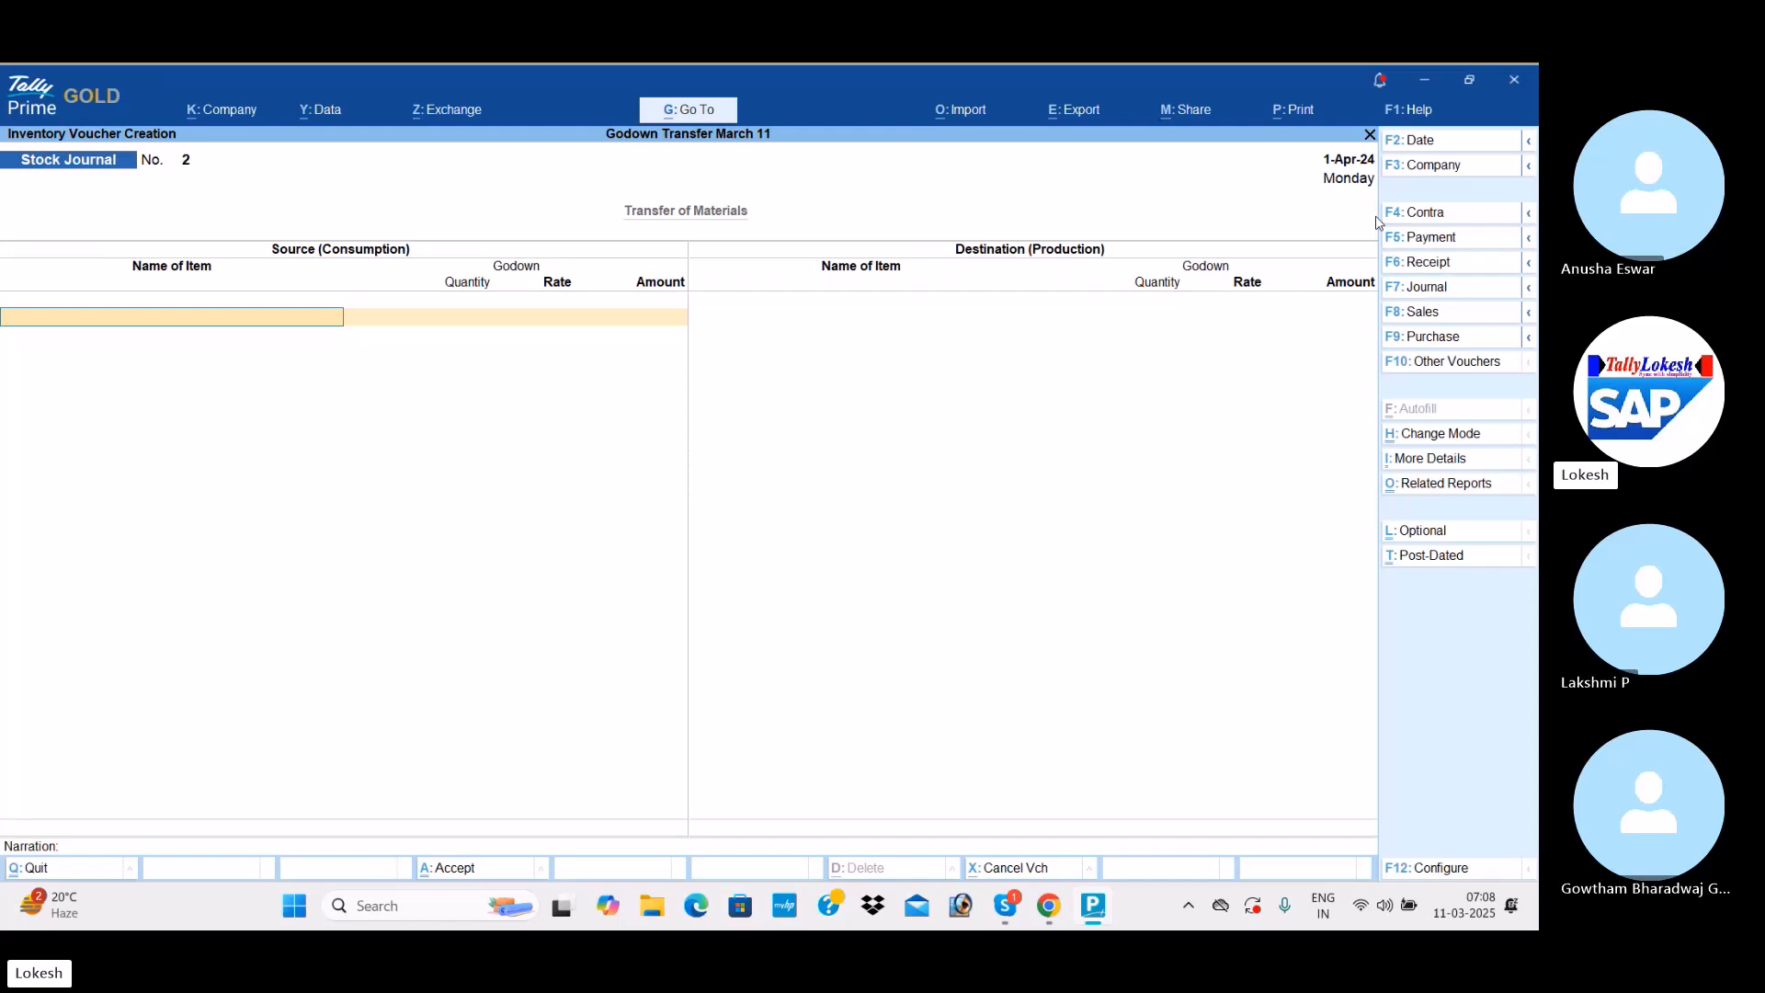
Record a journal voucher debiting Furniture and crediting Sri Furniture Shop with 20,000, leaving the narration blank.
click(1459, 293)
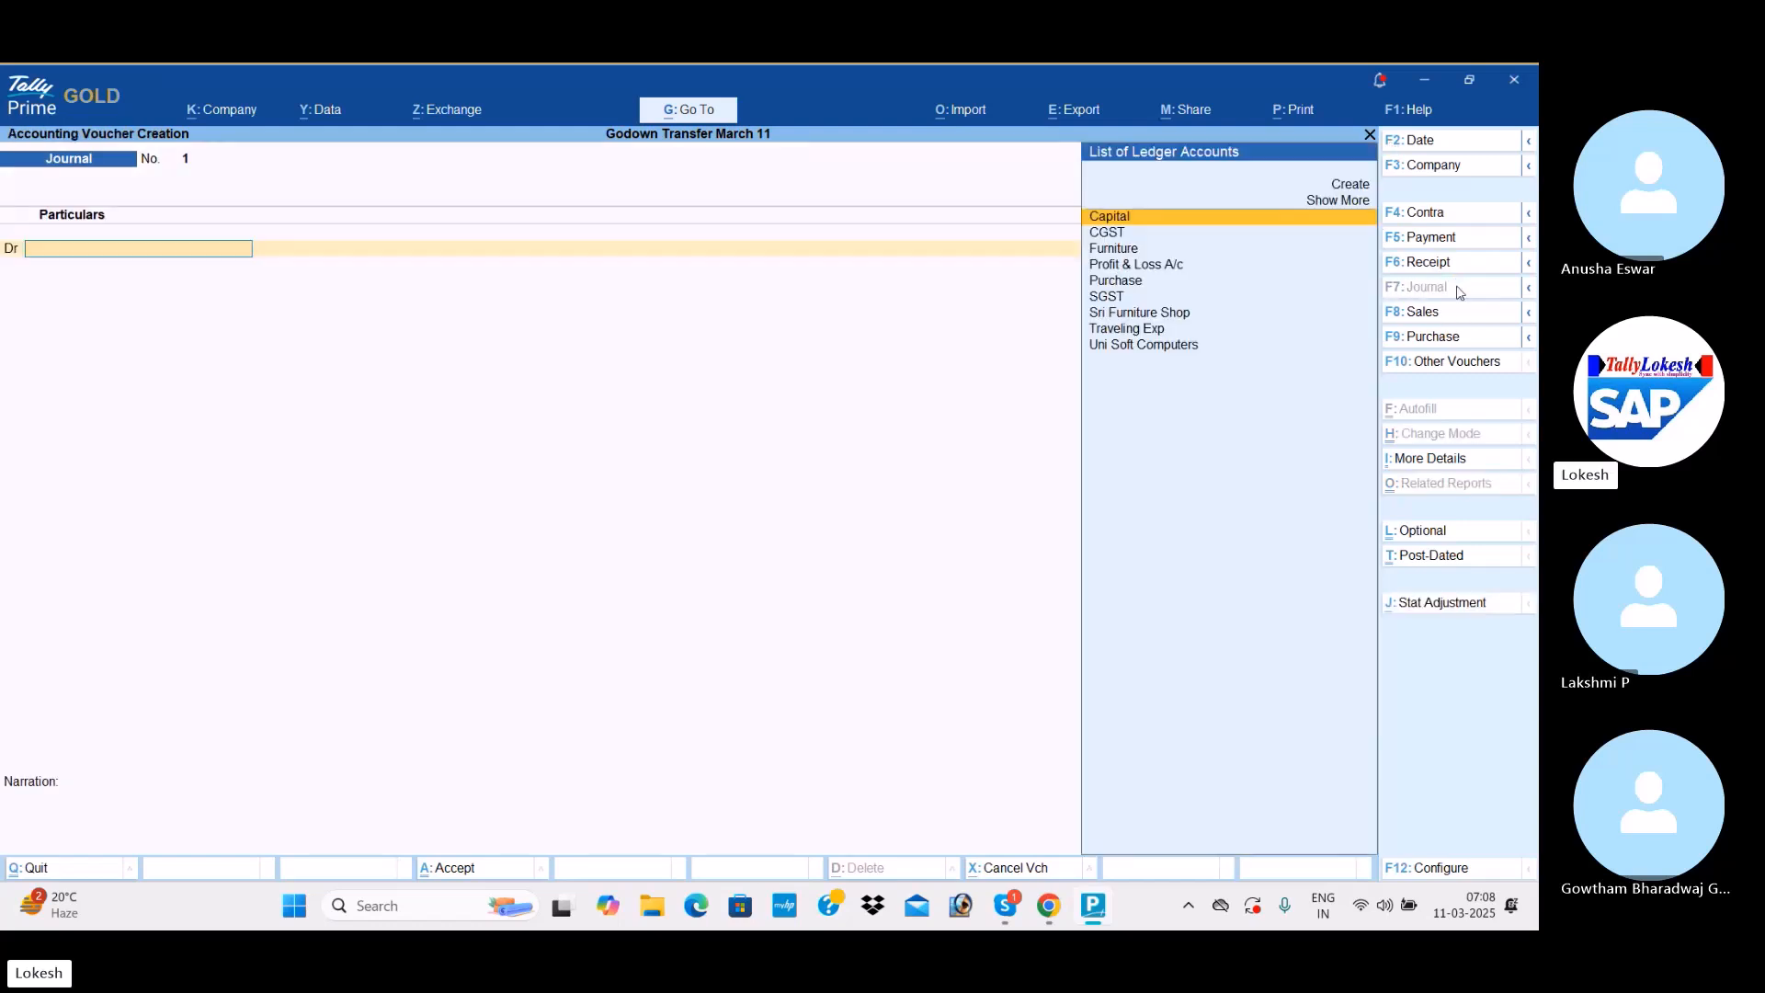
text(F)
key(Return)
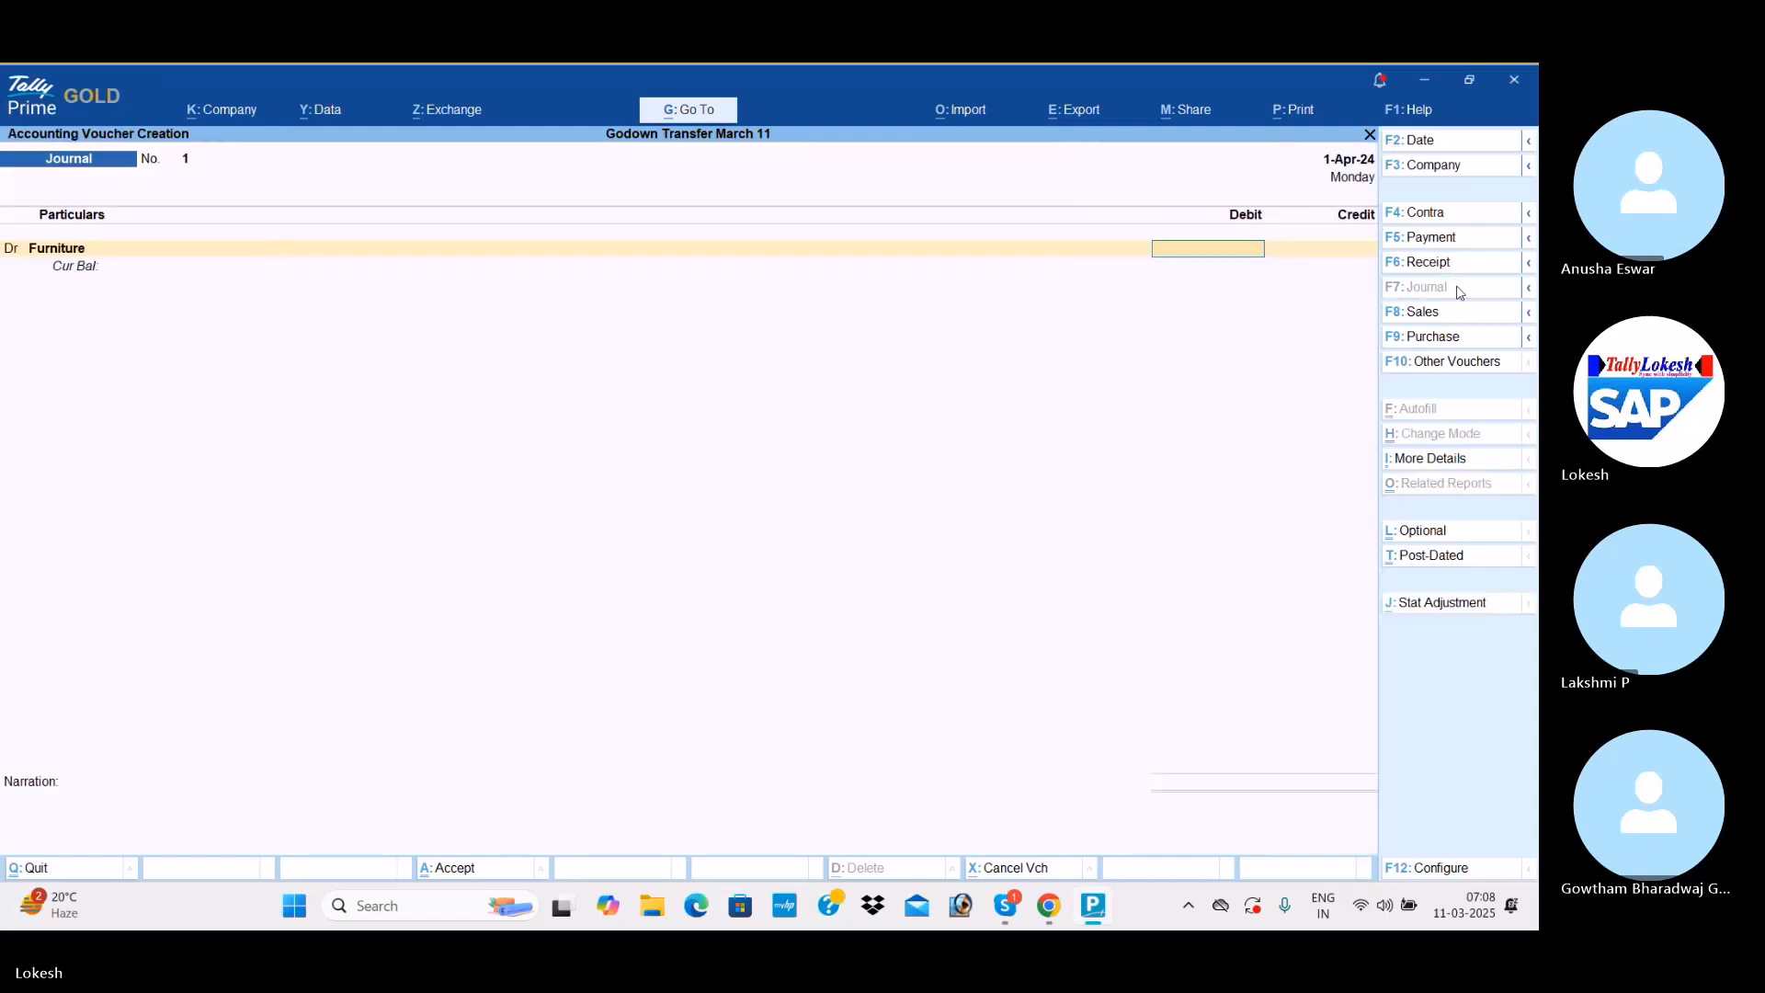
text(20000)
key(Return)
text(Sri Furniture Shop)
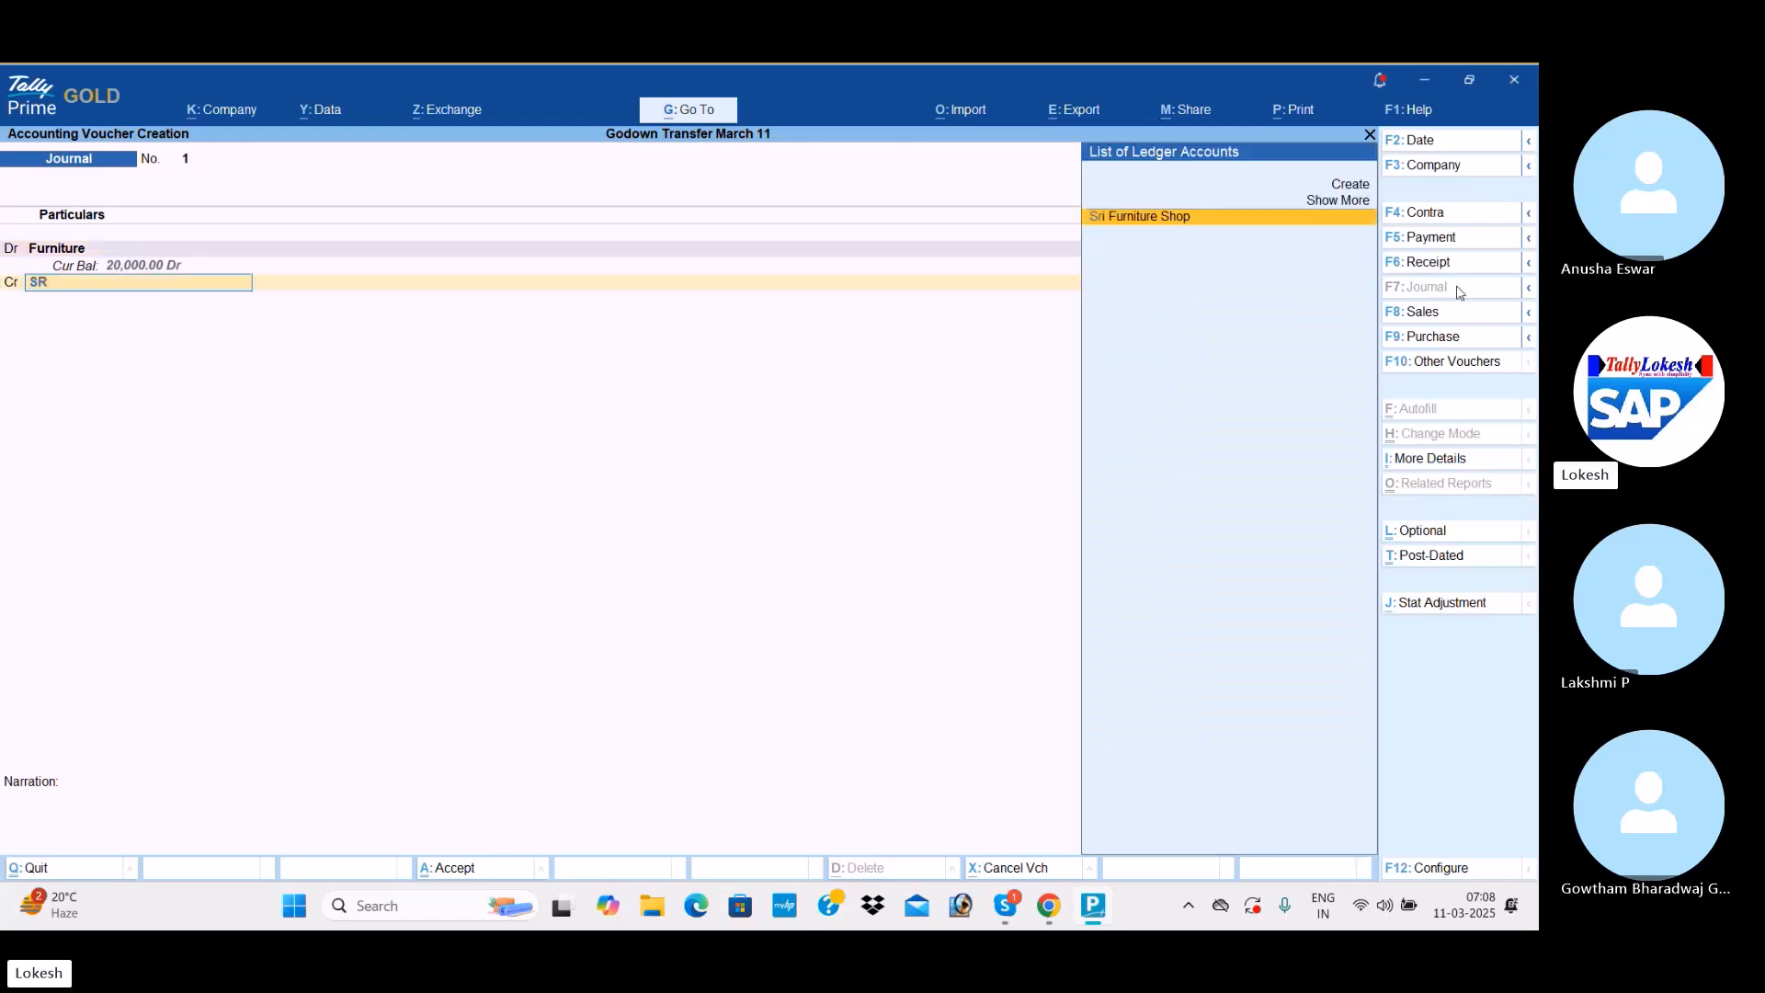
key(Return)
key(Return)
key(Return)
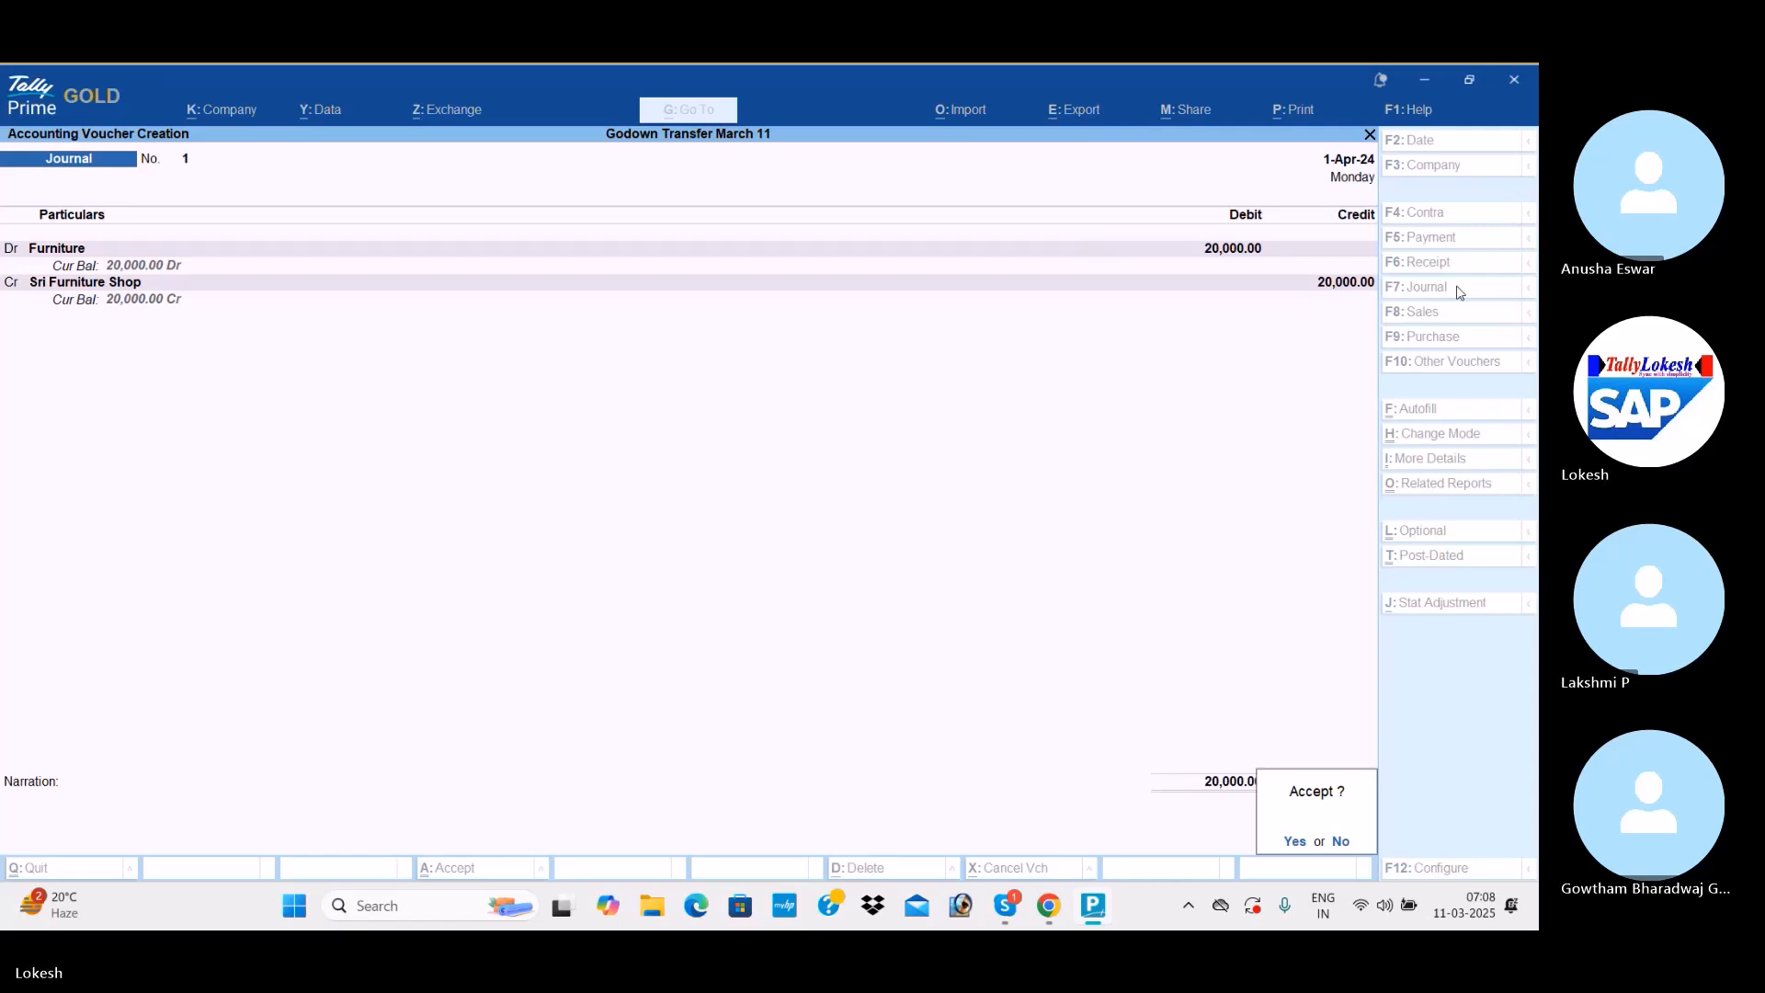
key(Return)
click(1461, 264)
key(Down)
key(Return)
key(BackSpace)
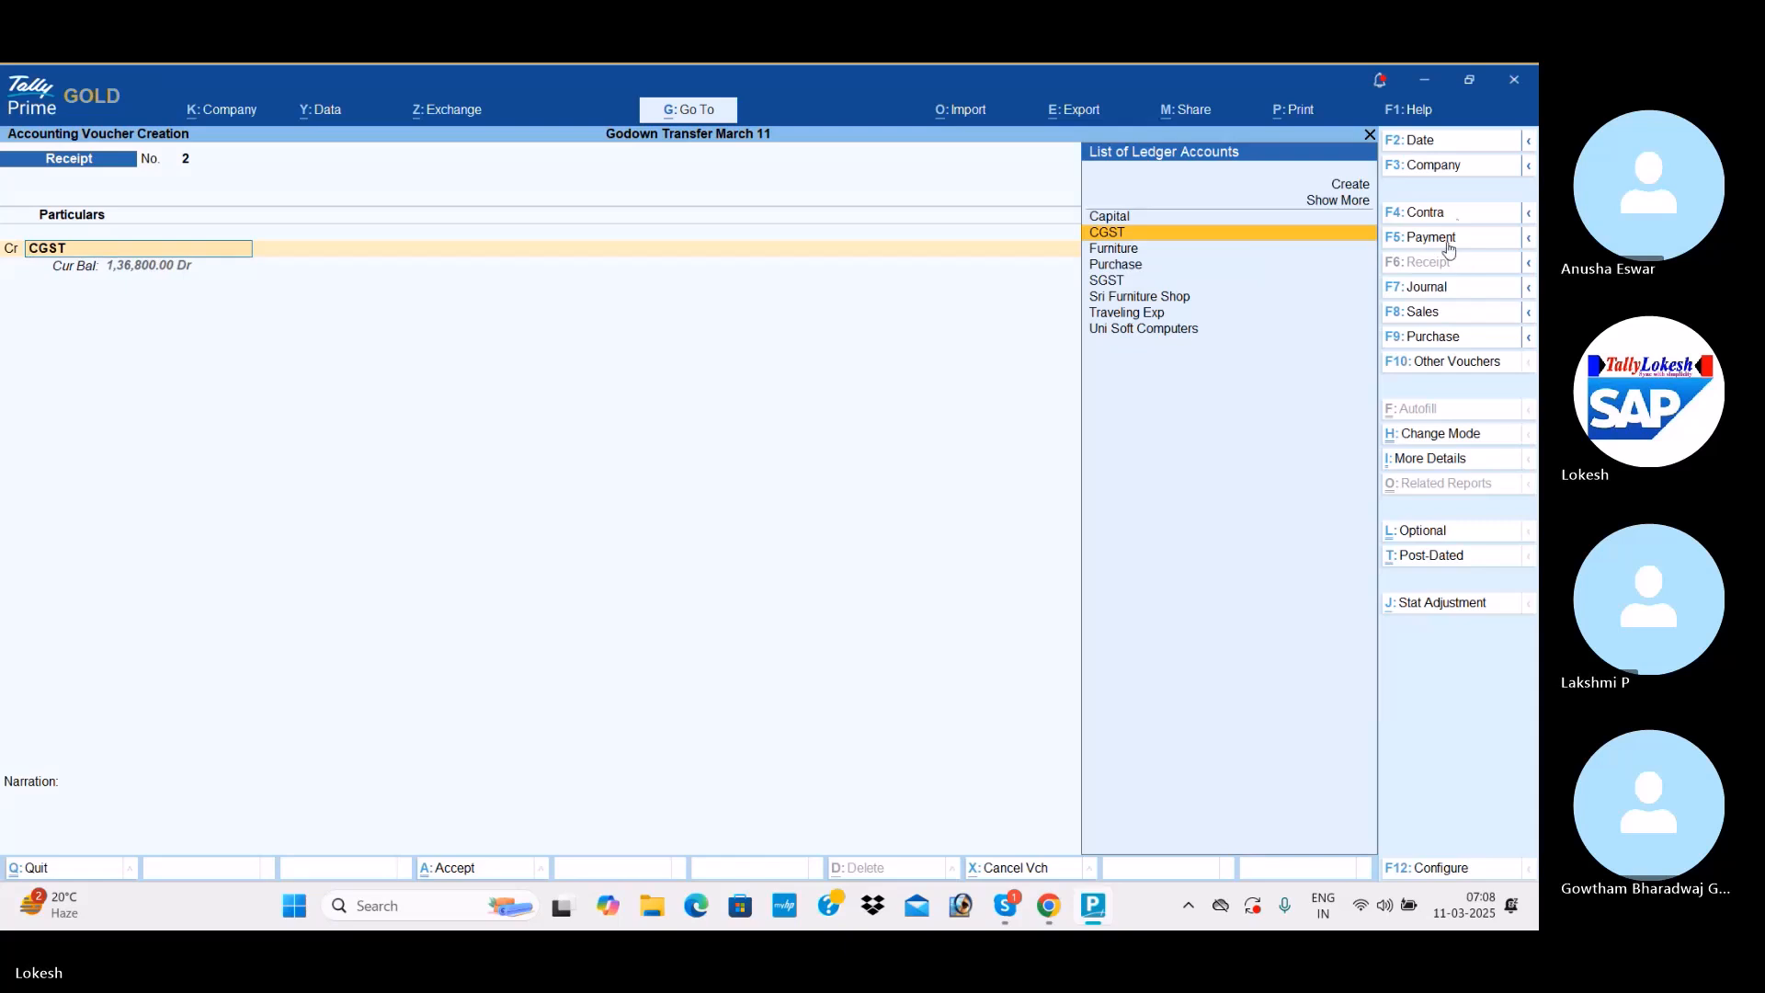
Record a contra voucher crediting Cash and debiting Sbi Bank with 2,00,000.
click(1451, 217)
key(Return)
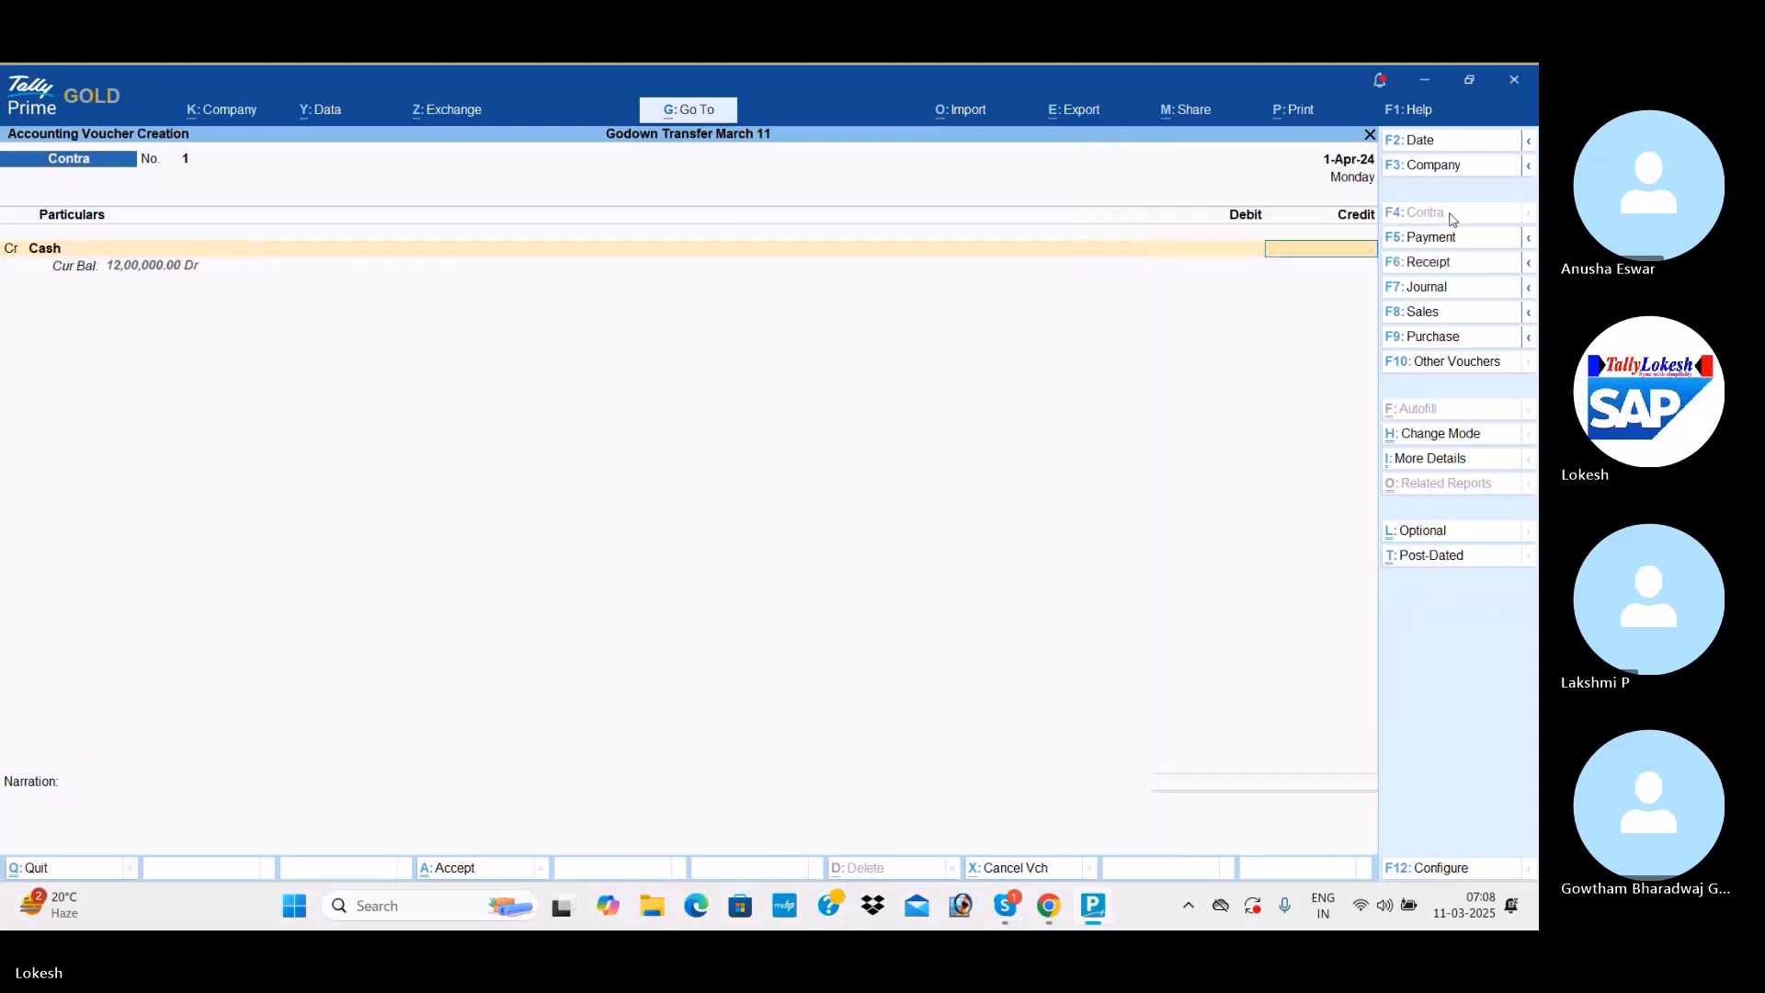
text(200000)
key(Return)
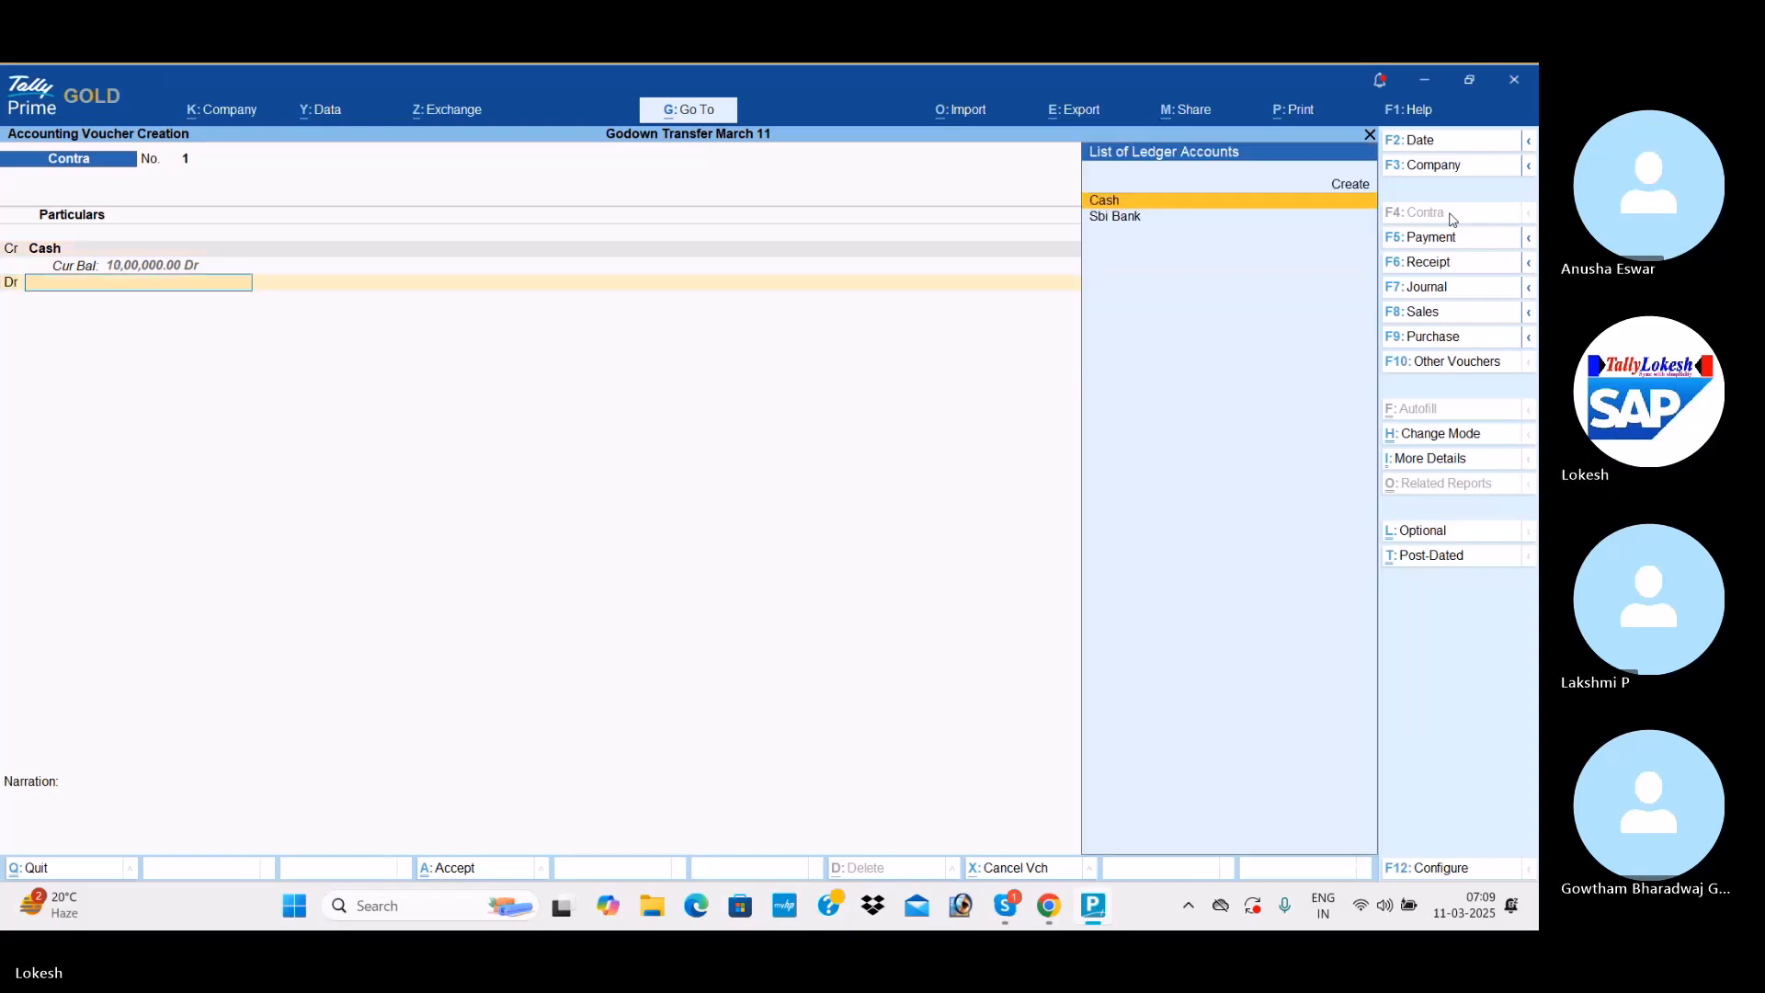
key(Down)
key(Return)
key(ctrl)
key(ctrl+a)
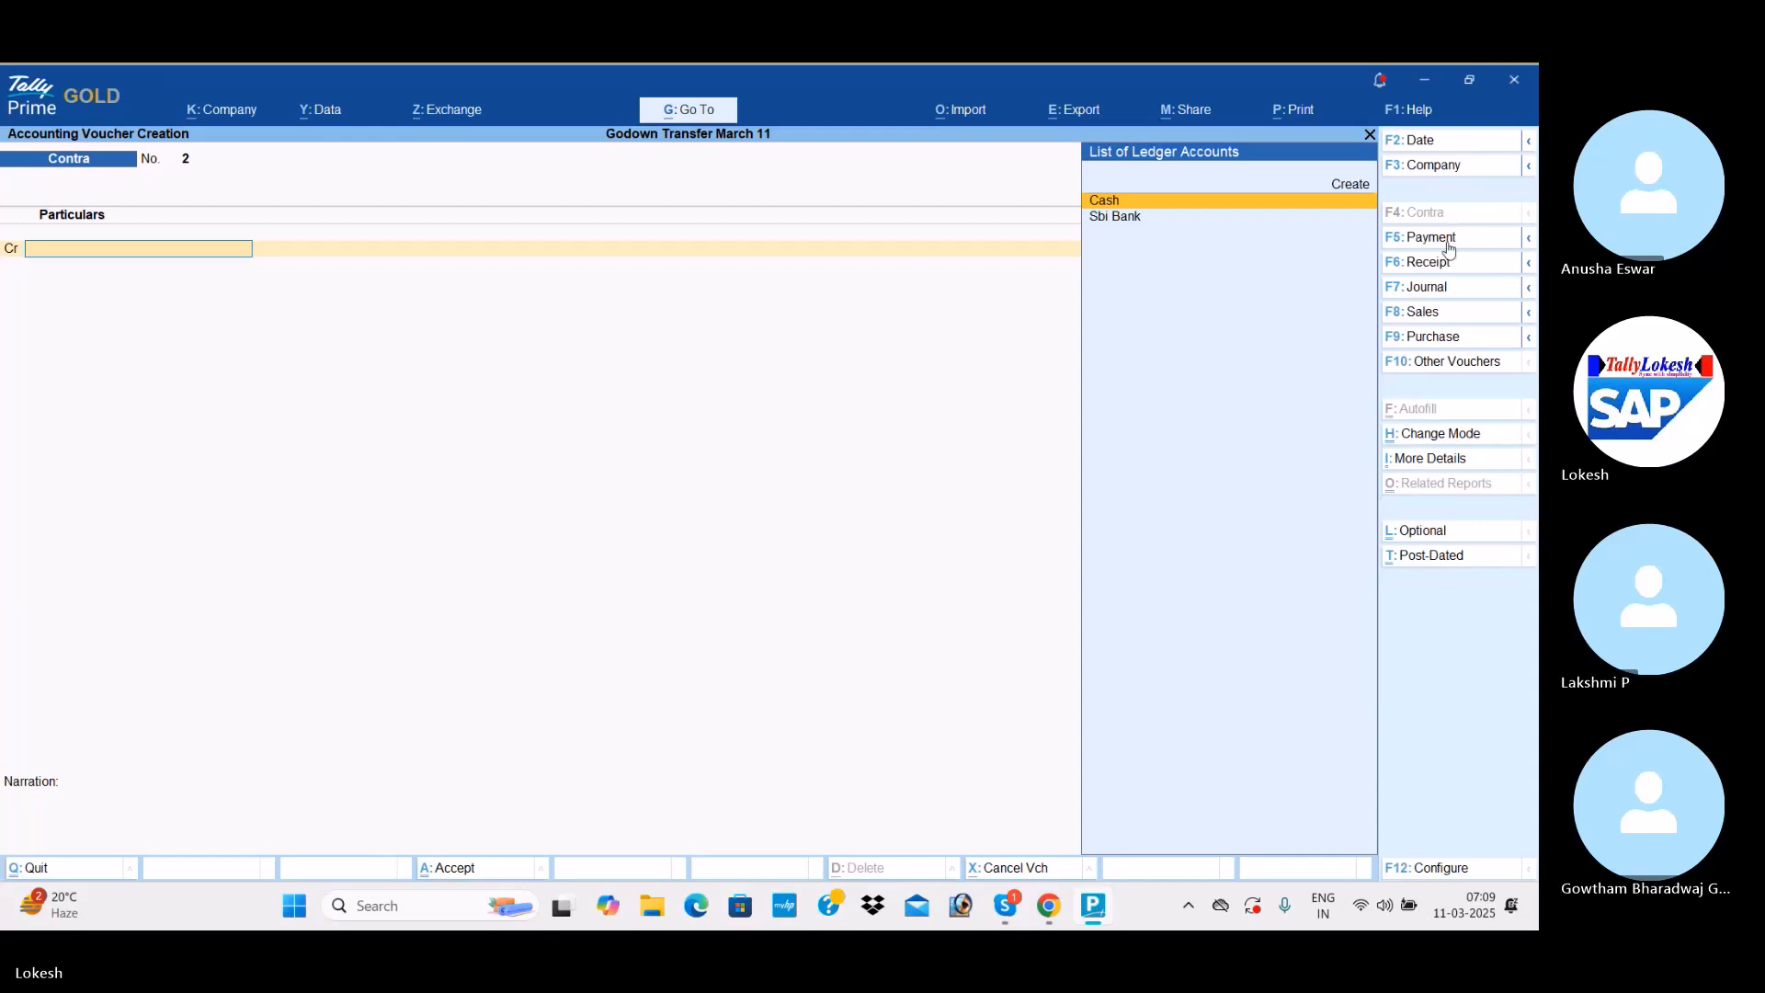
Record a payment voucher debiting Traveling Exp and crediting Cash with 5,000, leaving the narration blank.
click(1448, 241)
text(TR)
key(Return)
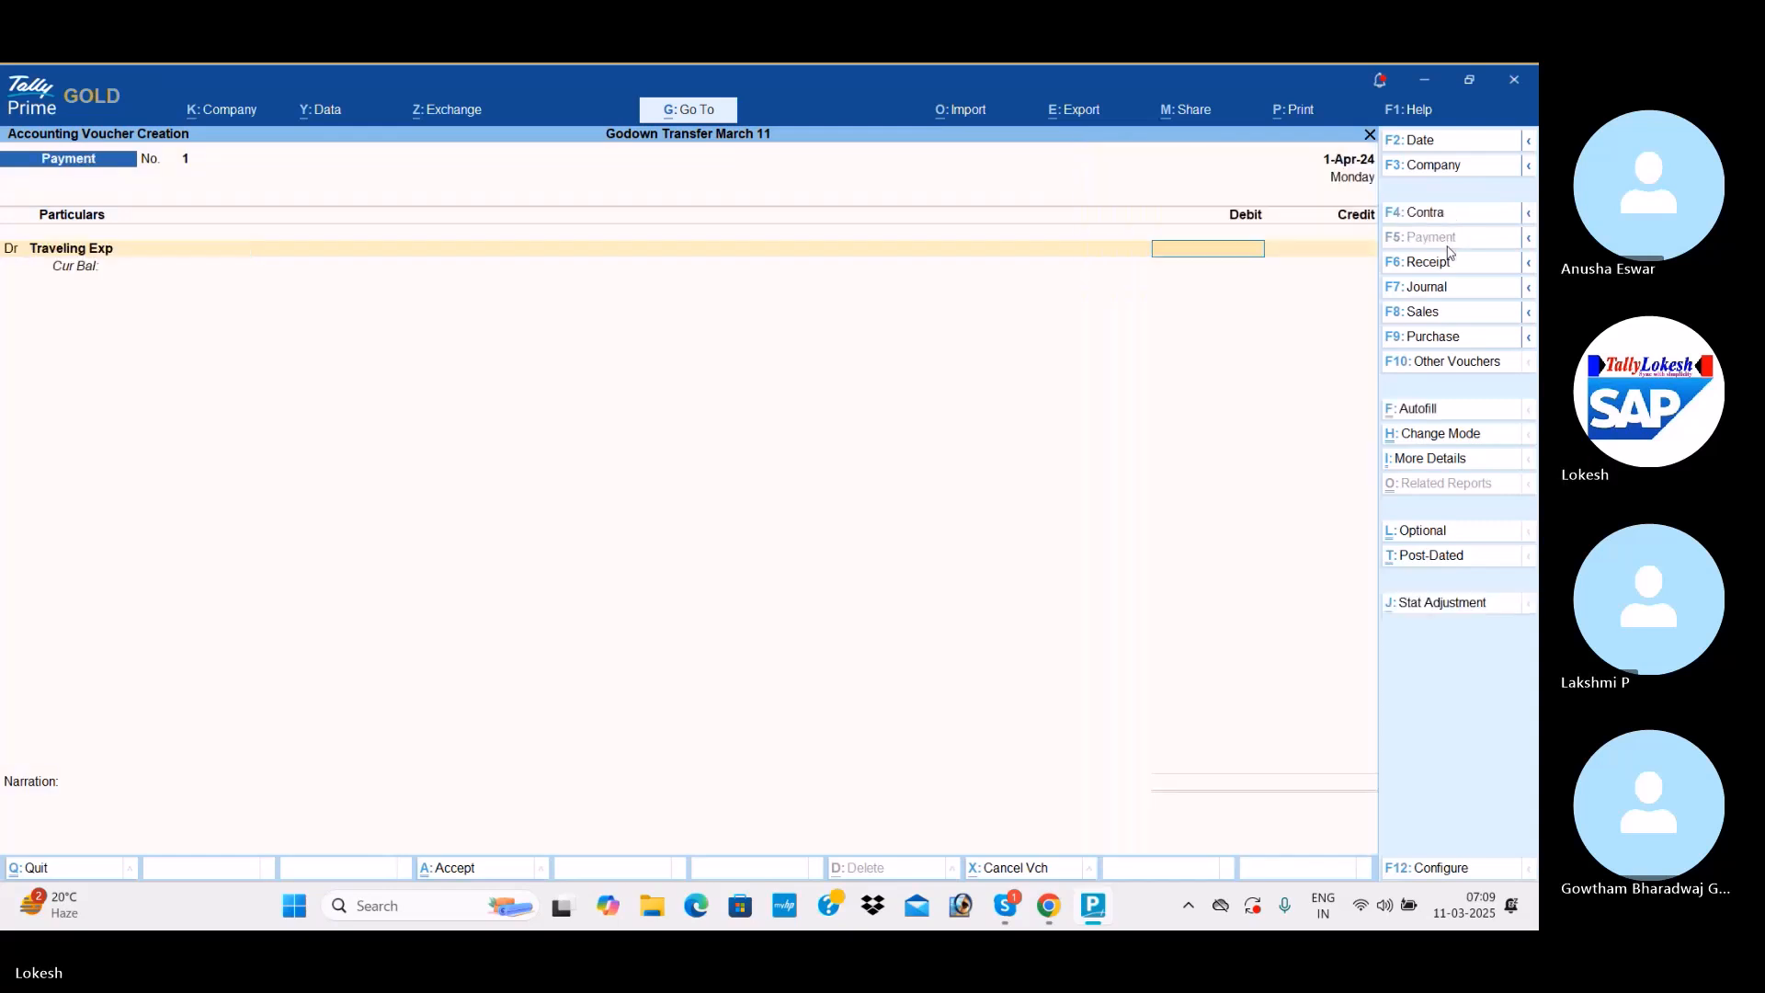
text(5,000)
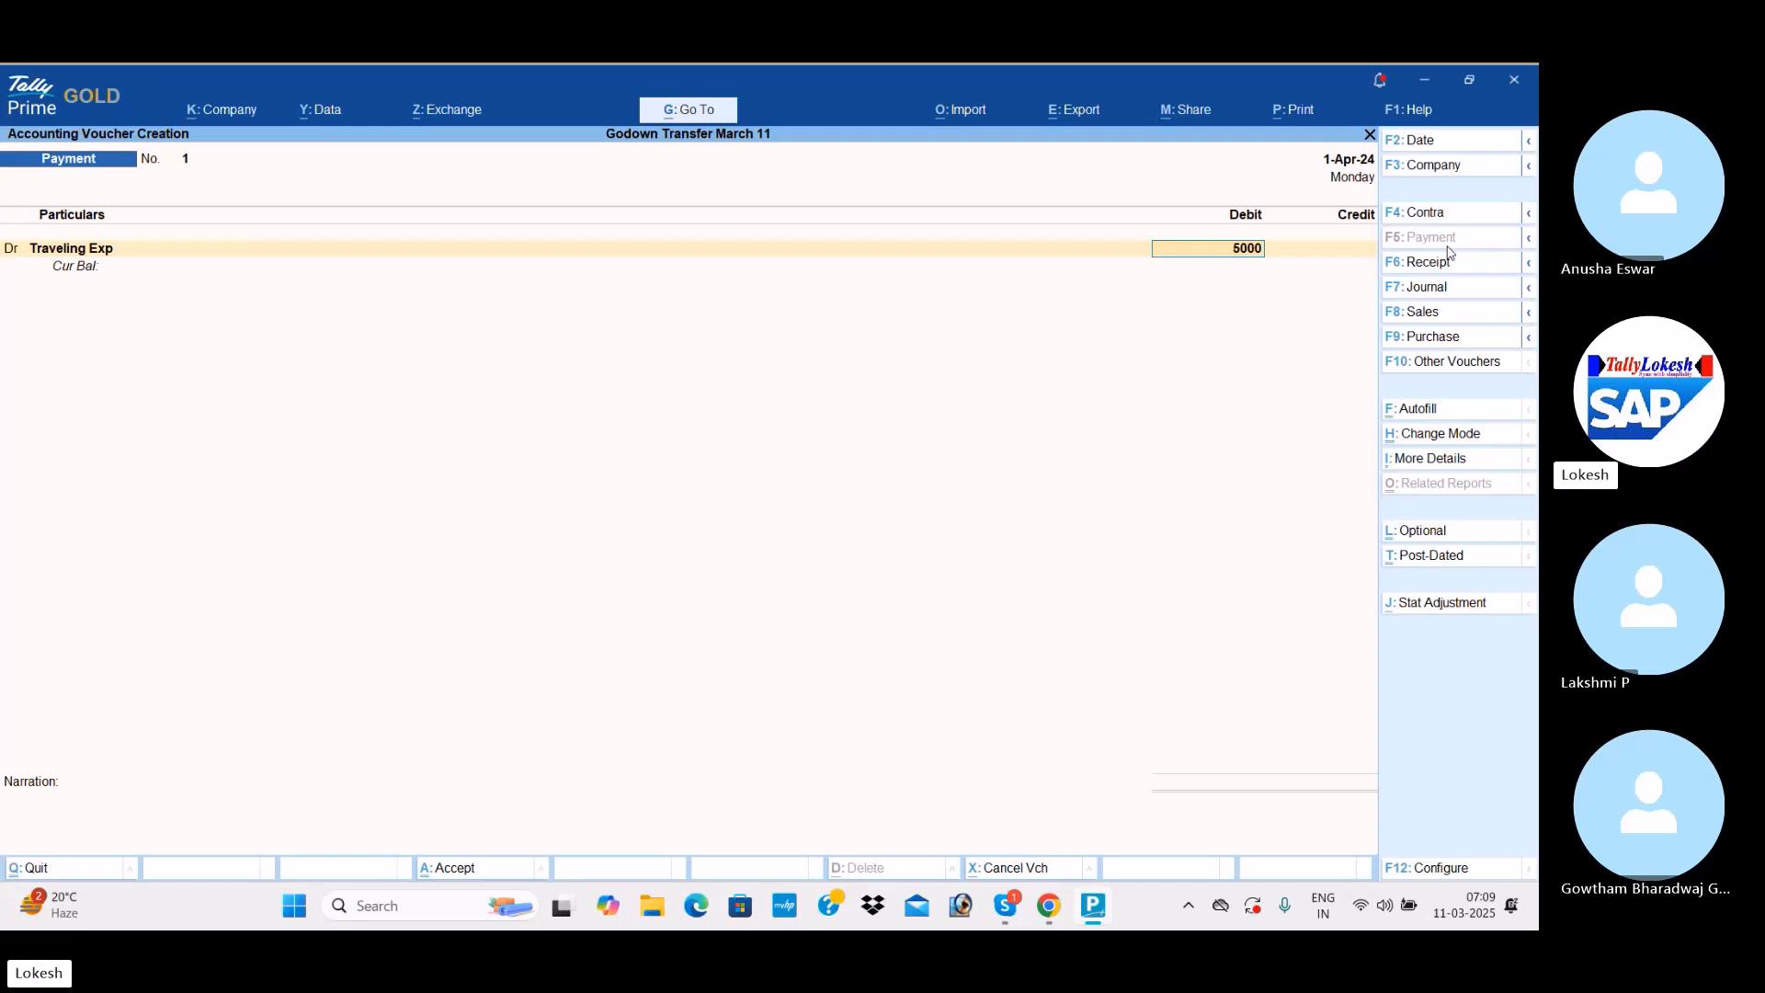
key(Return)
key(Down)
key(Return)
key(Return)
key(Return)
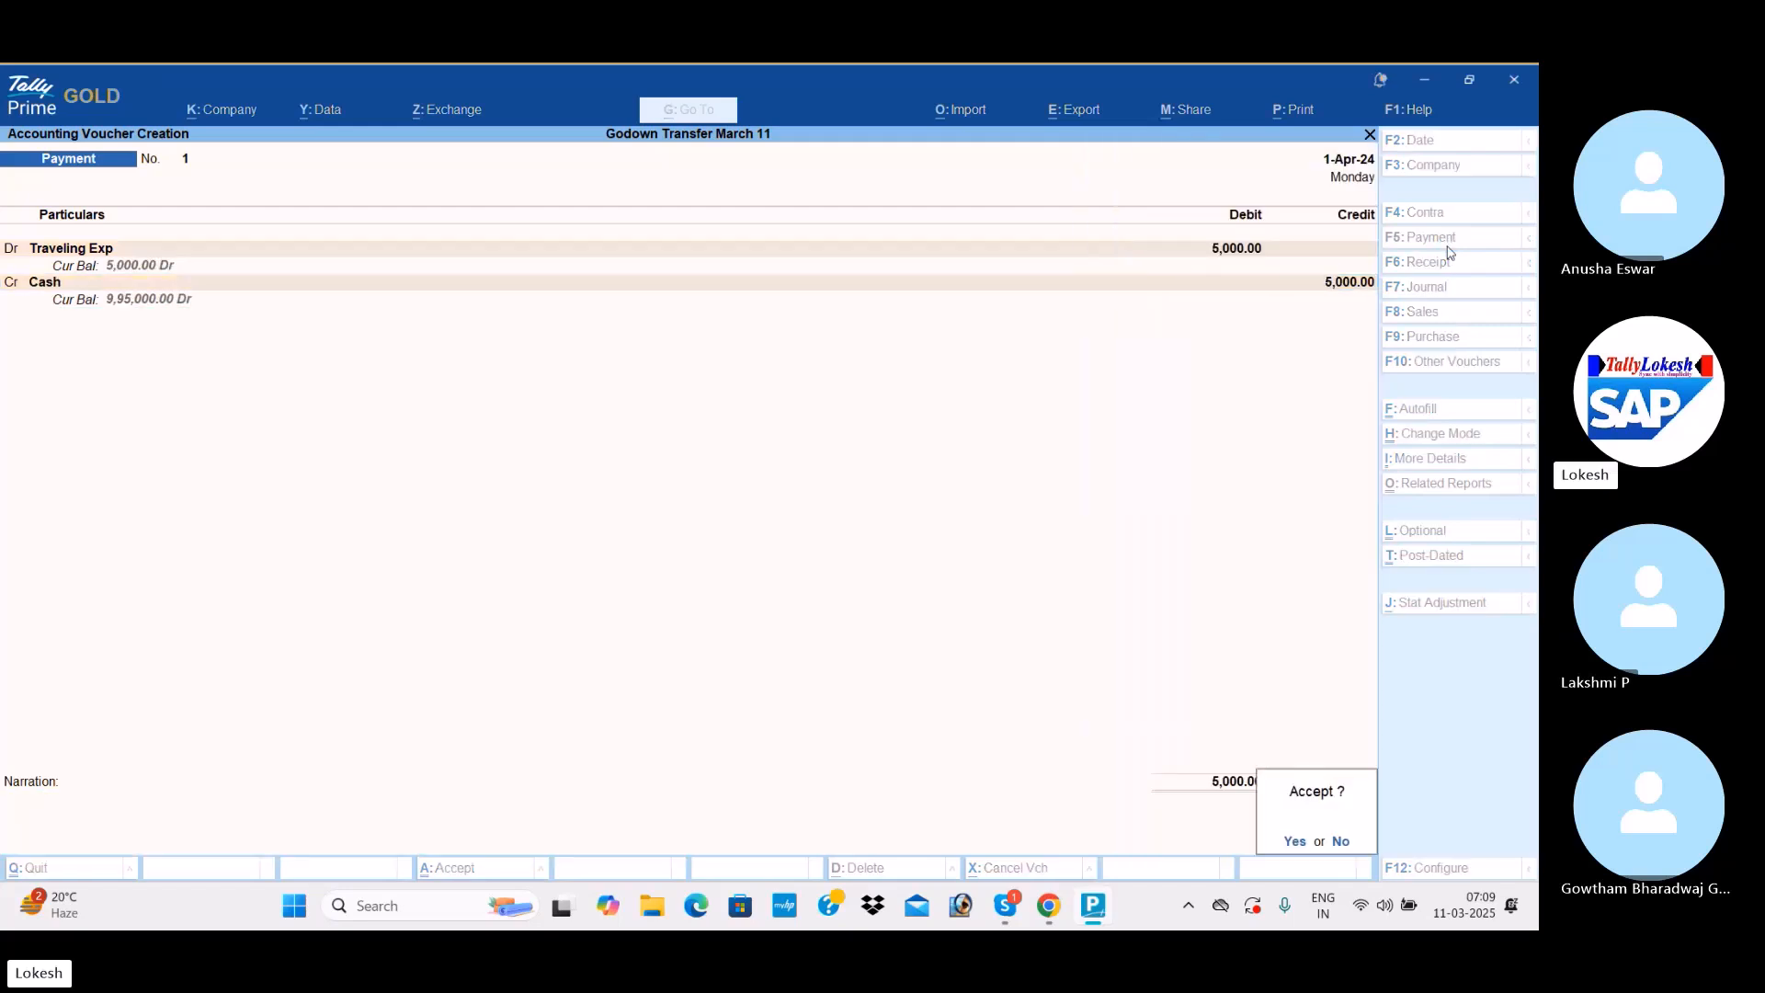
key(Return)
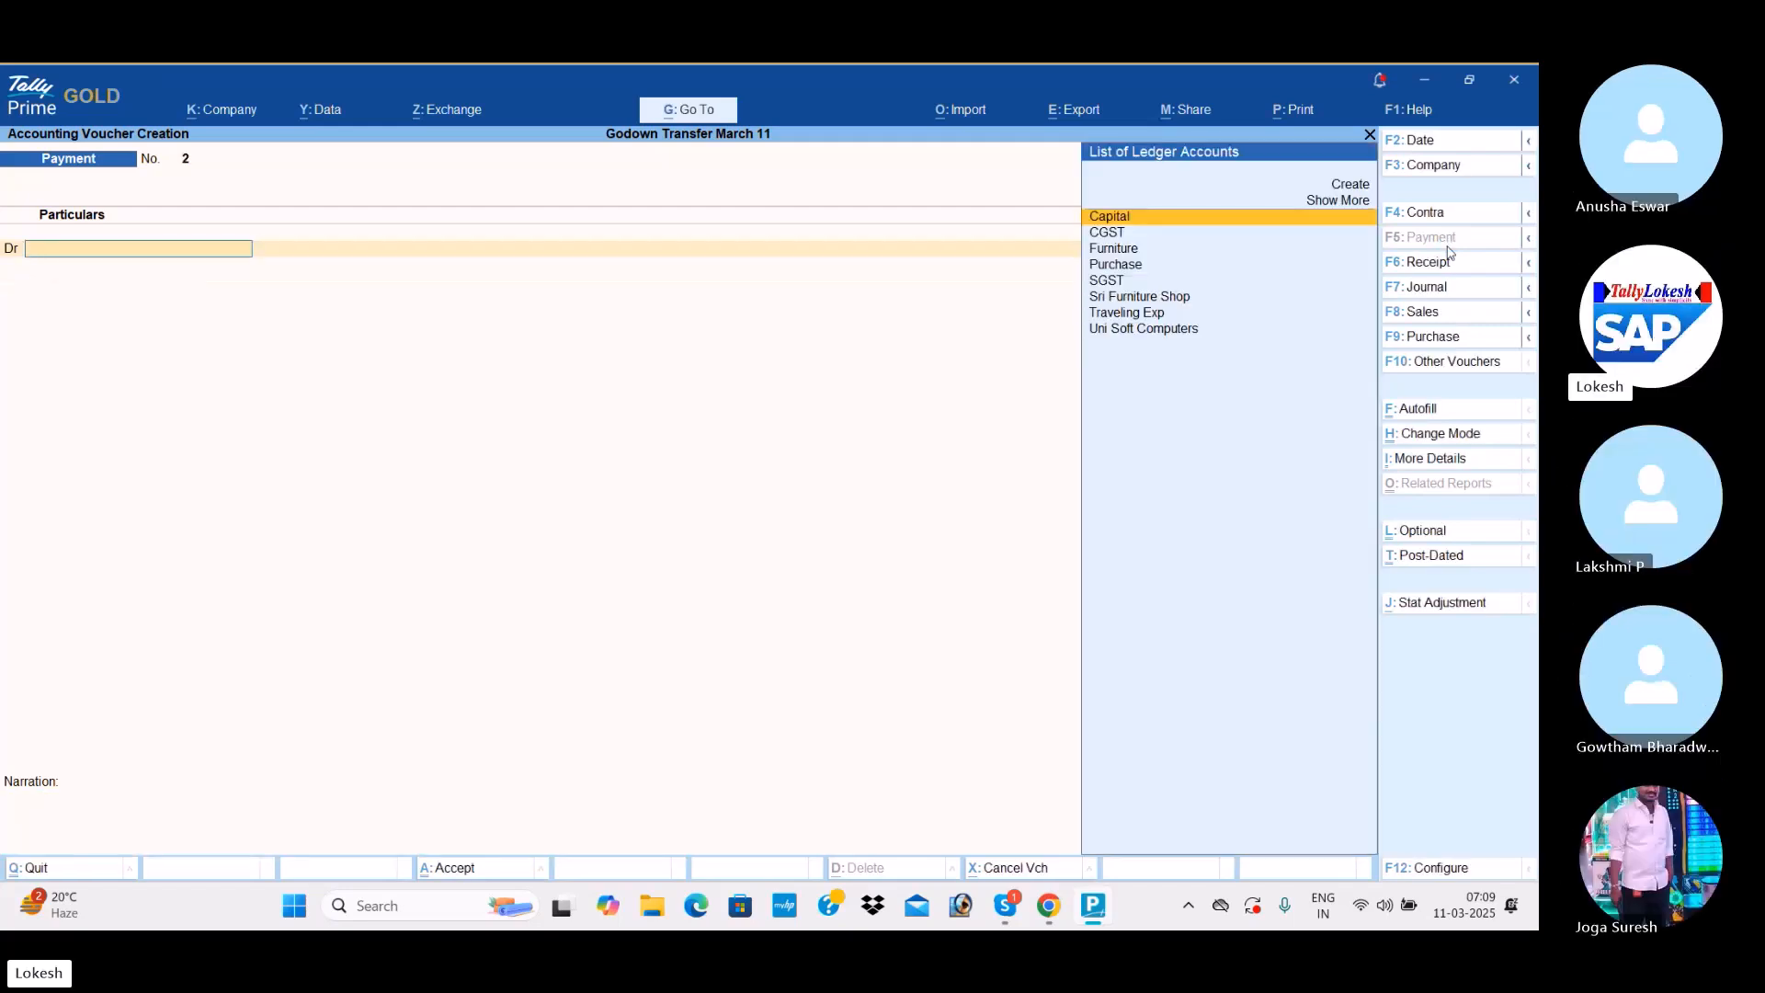
Leave voucher entry and review the recorded vouchers in the Day Book.
key(Escape)
key(Return)
key(Down)
key(Return)
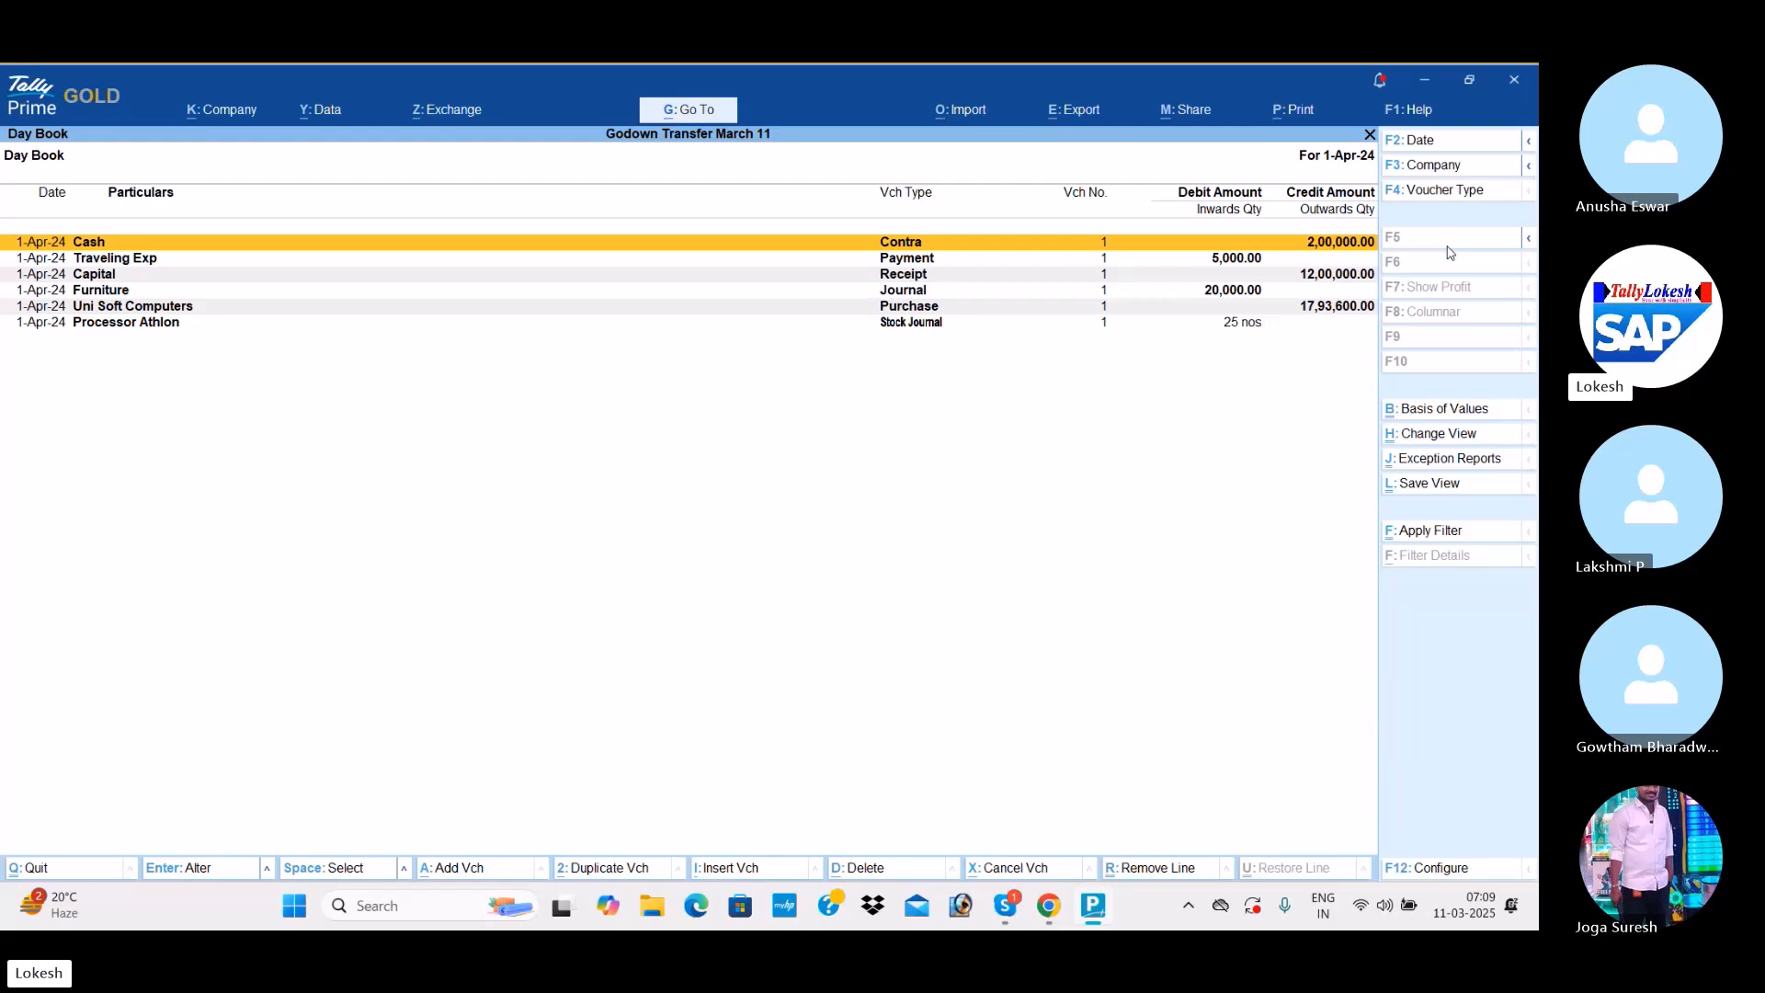
key(Escape)
Examine the Profit & Loss A/c down to the net result.
key(Down)
key(Down)
key(Down)
key(Return)
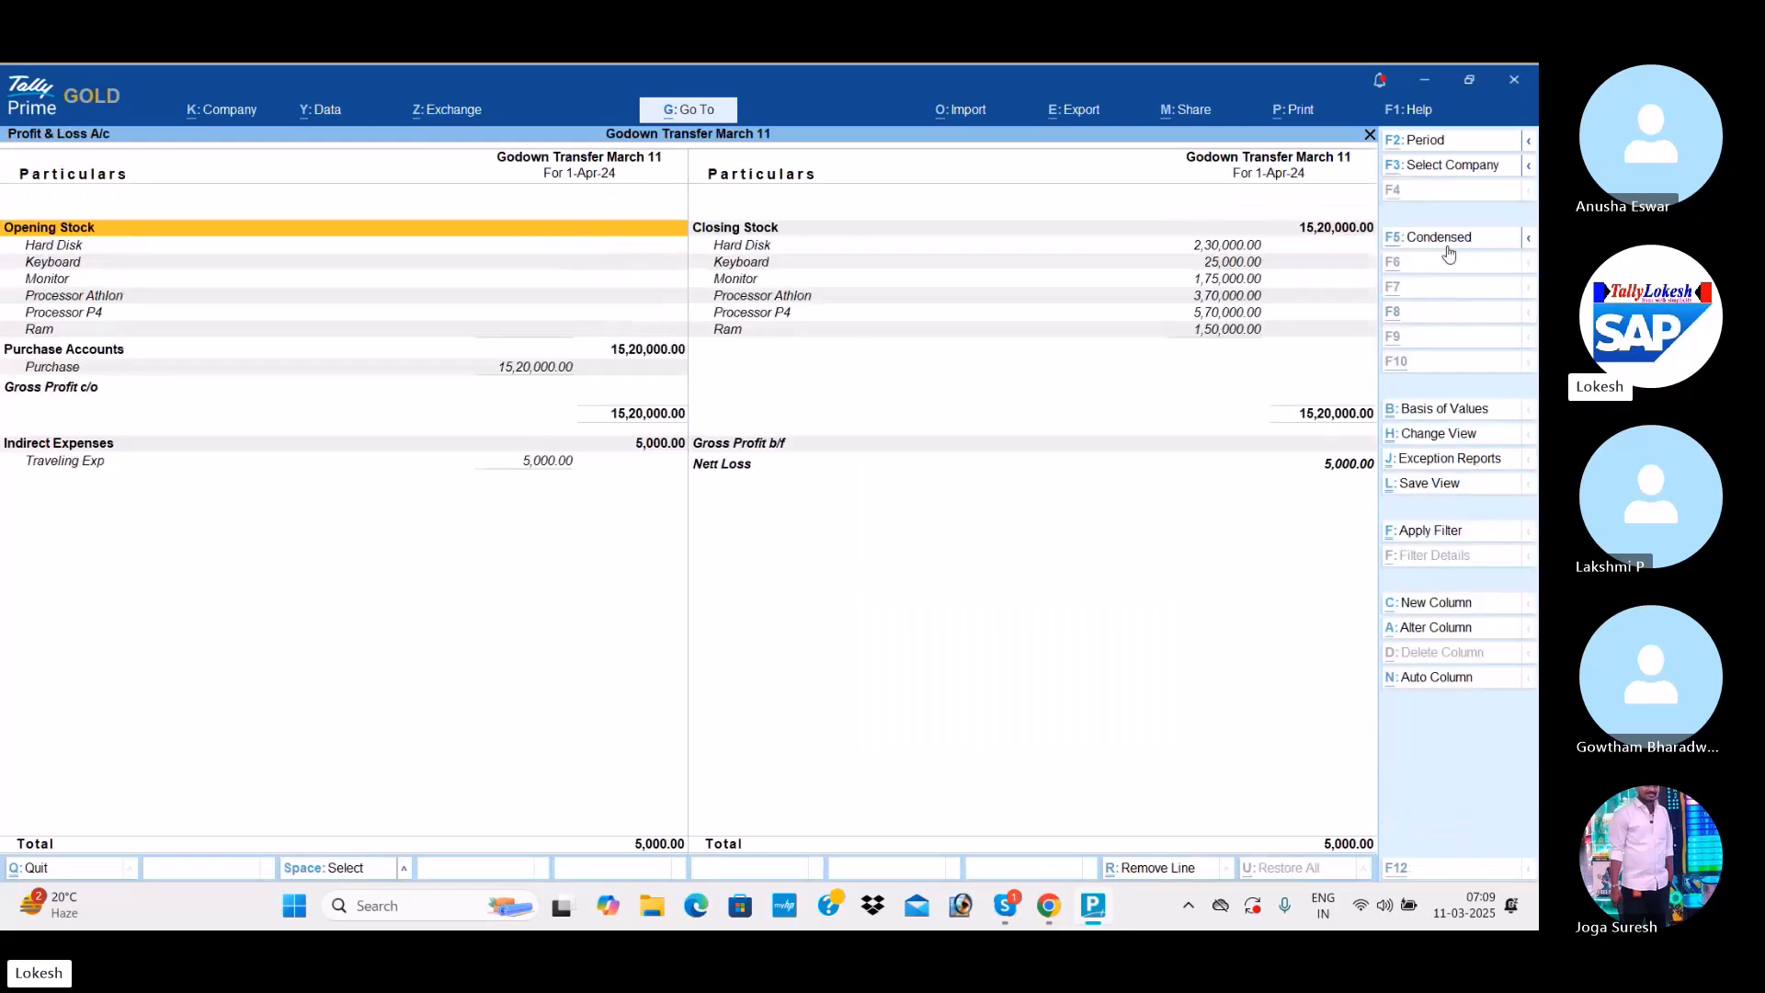
key(Right)
key(Down)
key(Down)
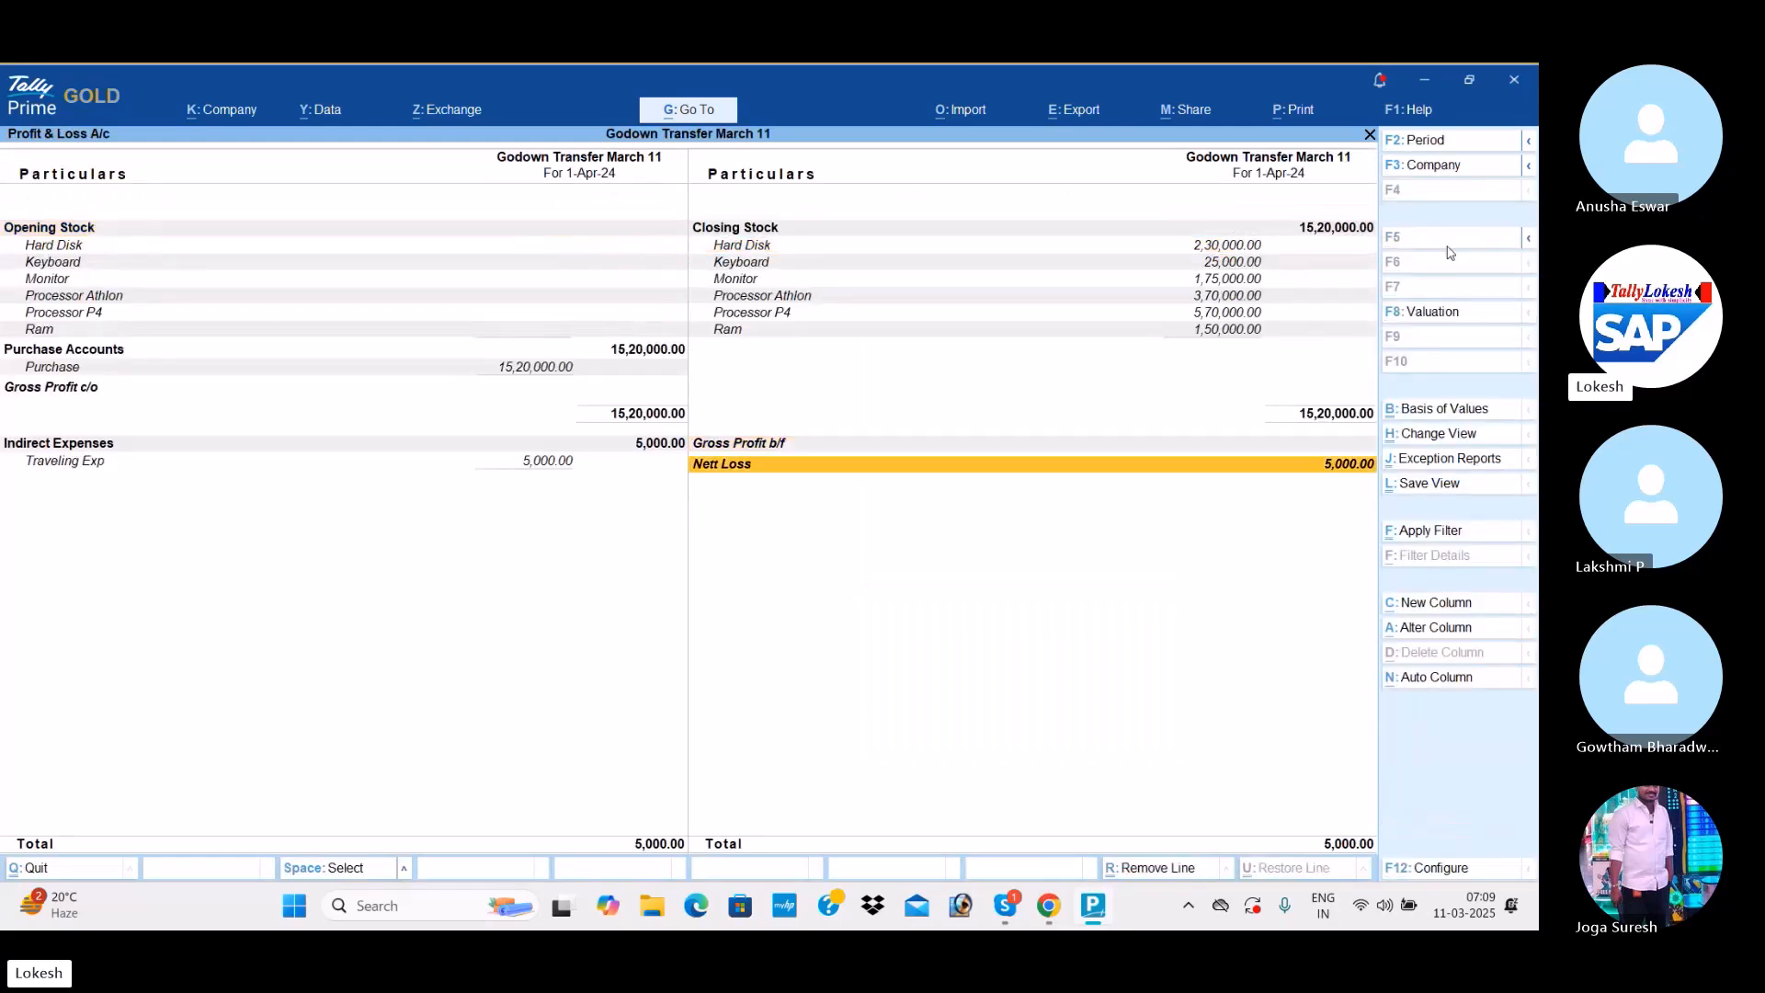
key(Escape)
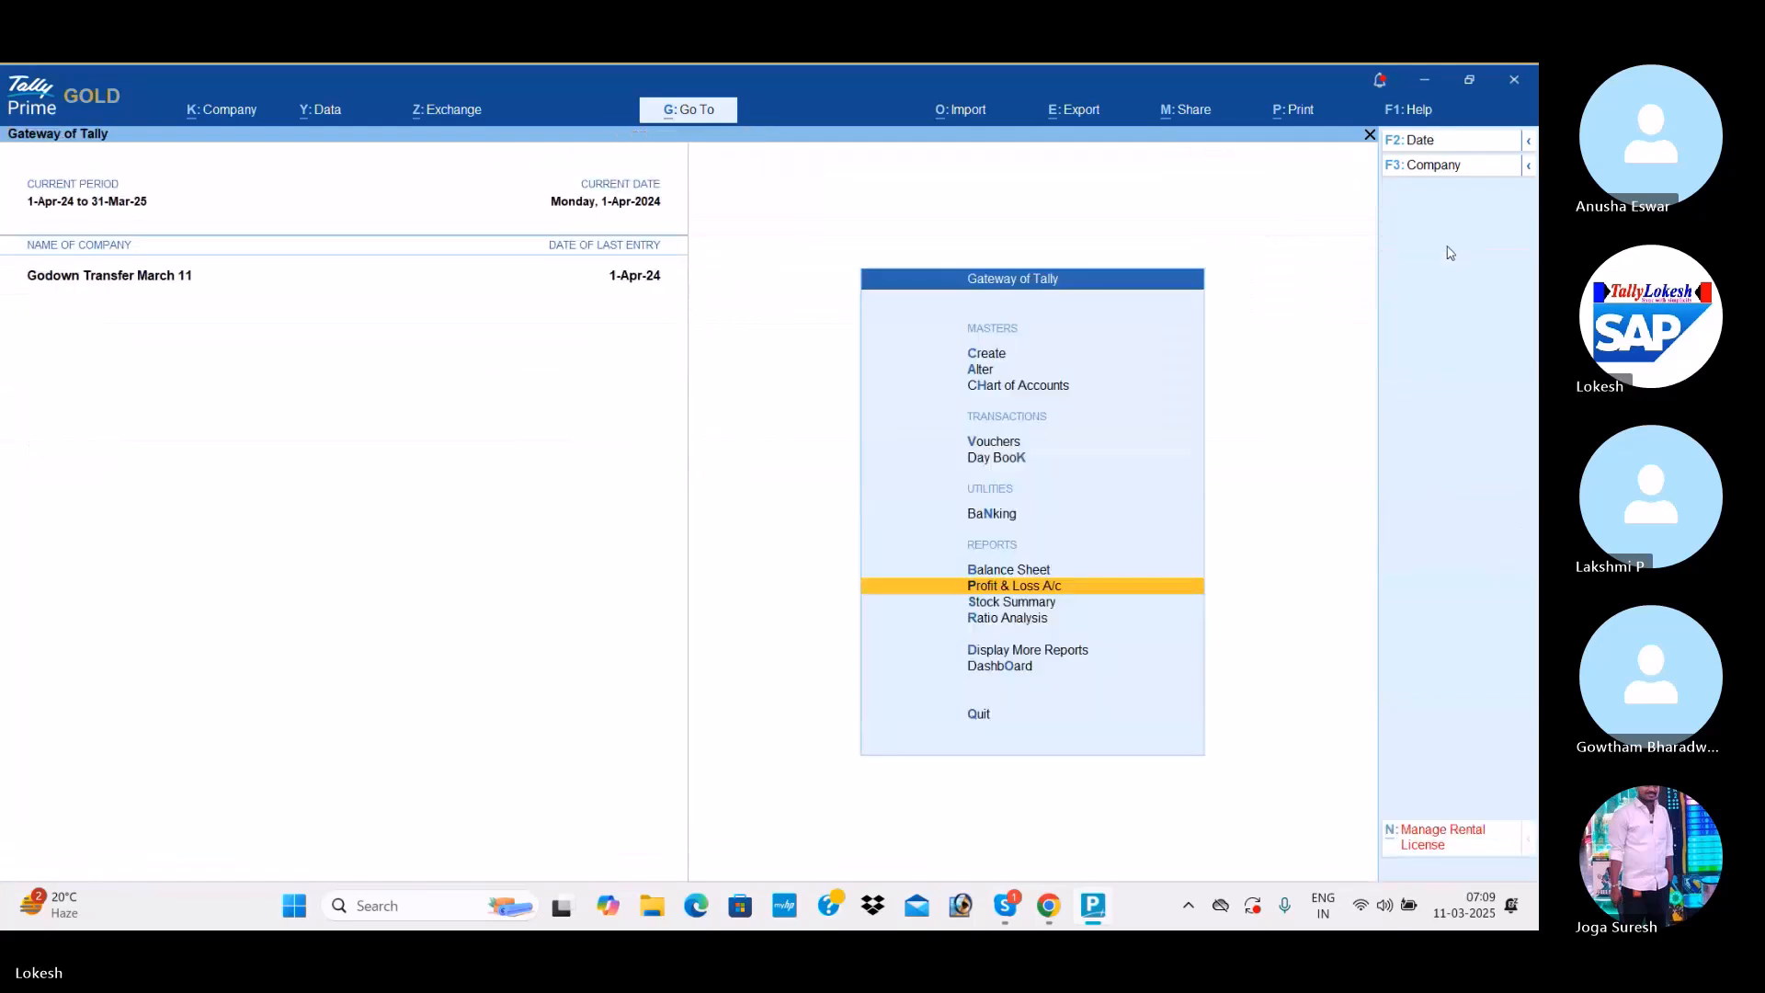
Open the Stock Summary and configure it to show goods inwards and goods outwards.
key(Down)
key(Return)
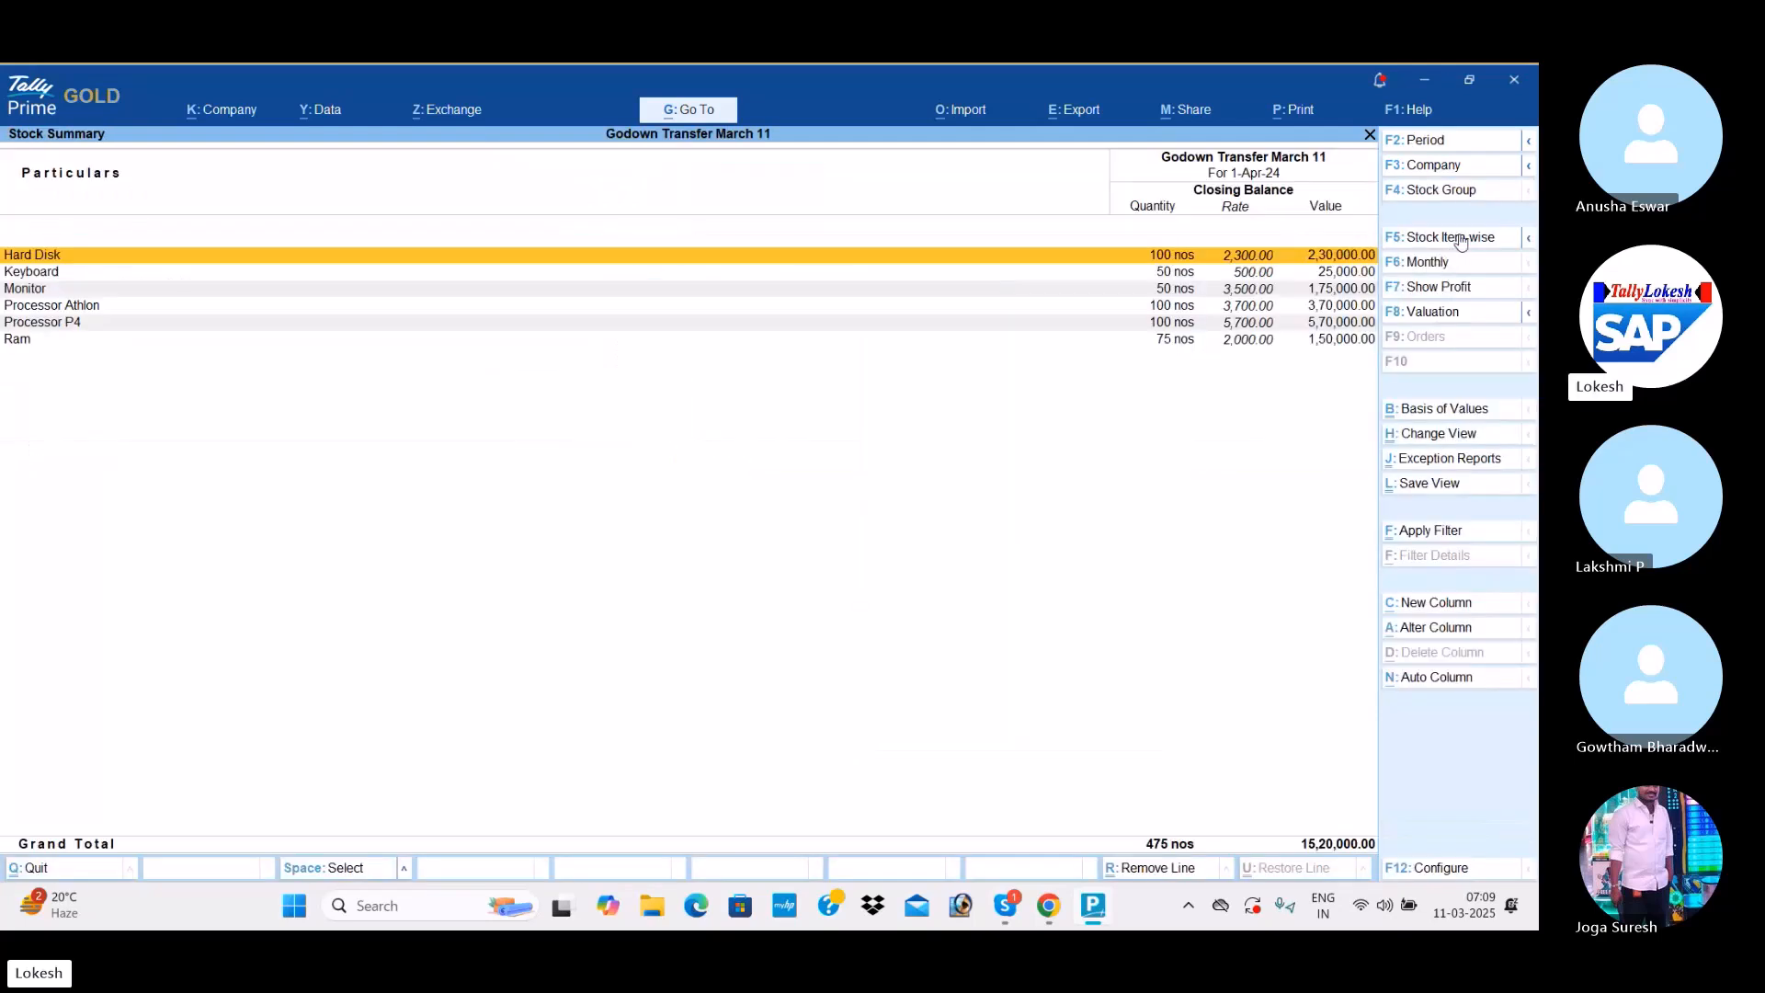
click(1461, 871)
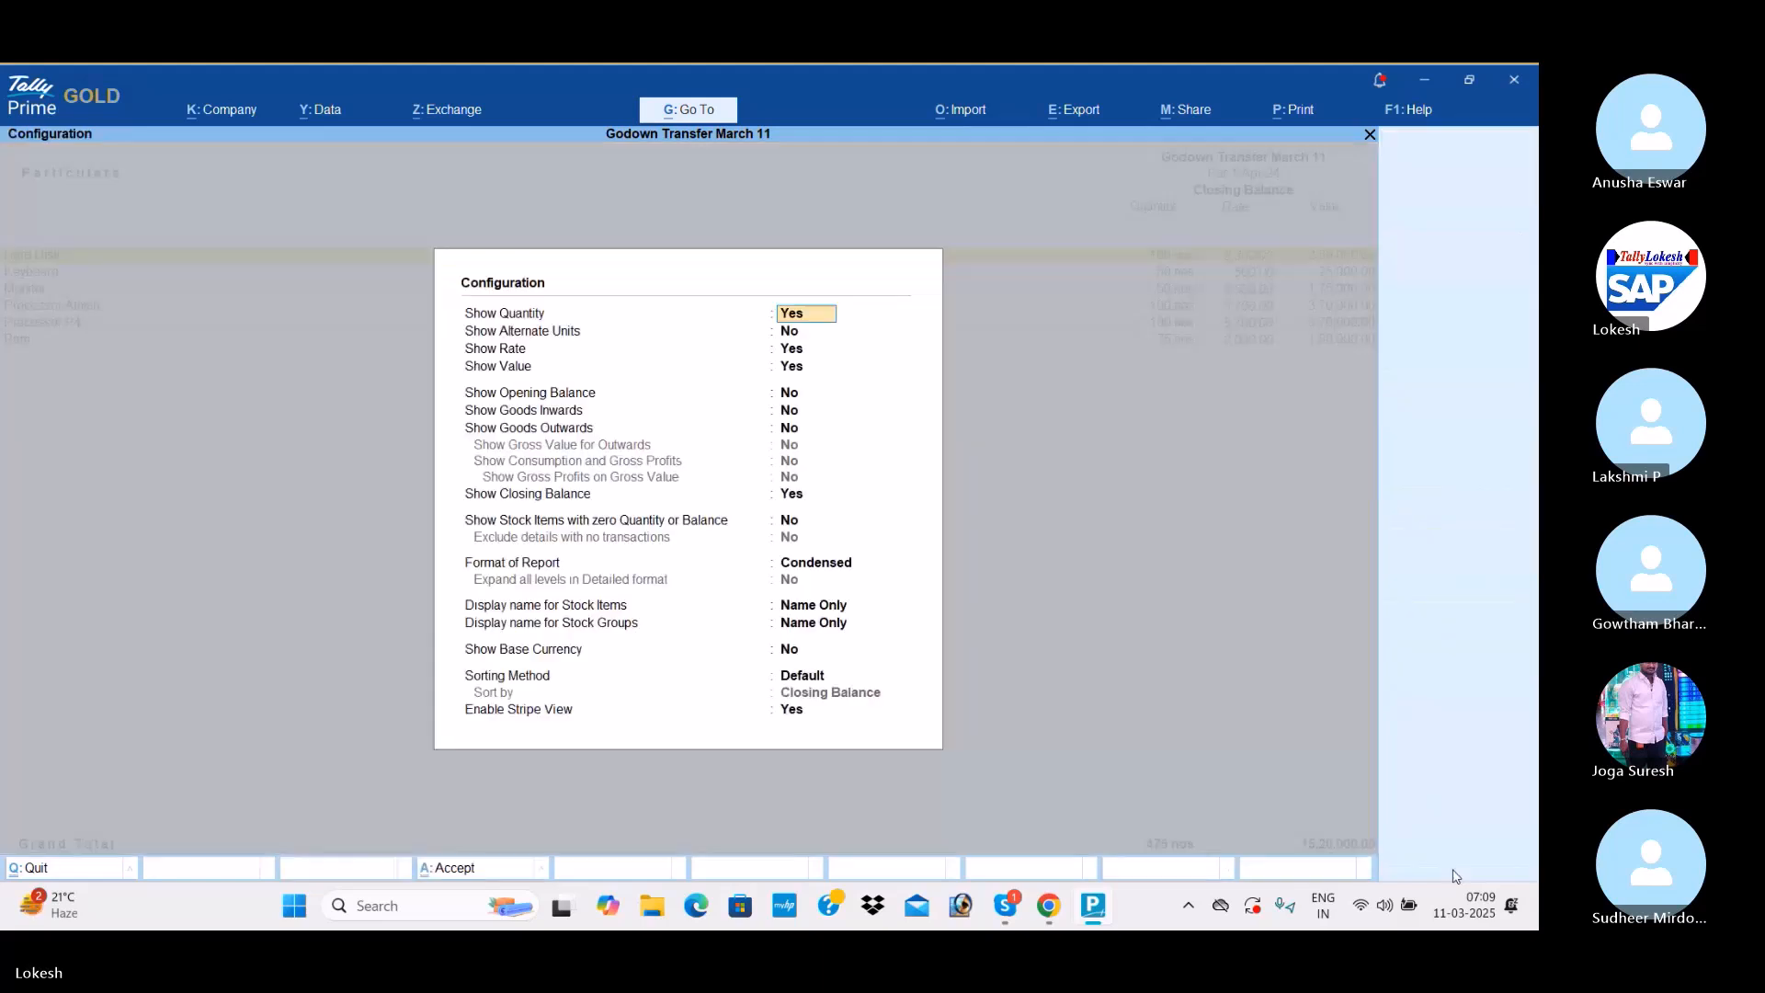
key(Down)
key(Down)
key(Down)
key(Down)
key(Down)
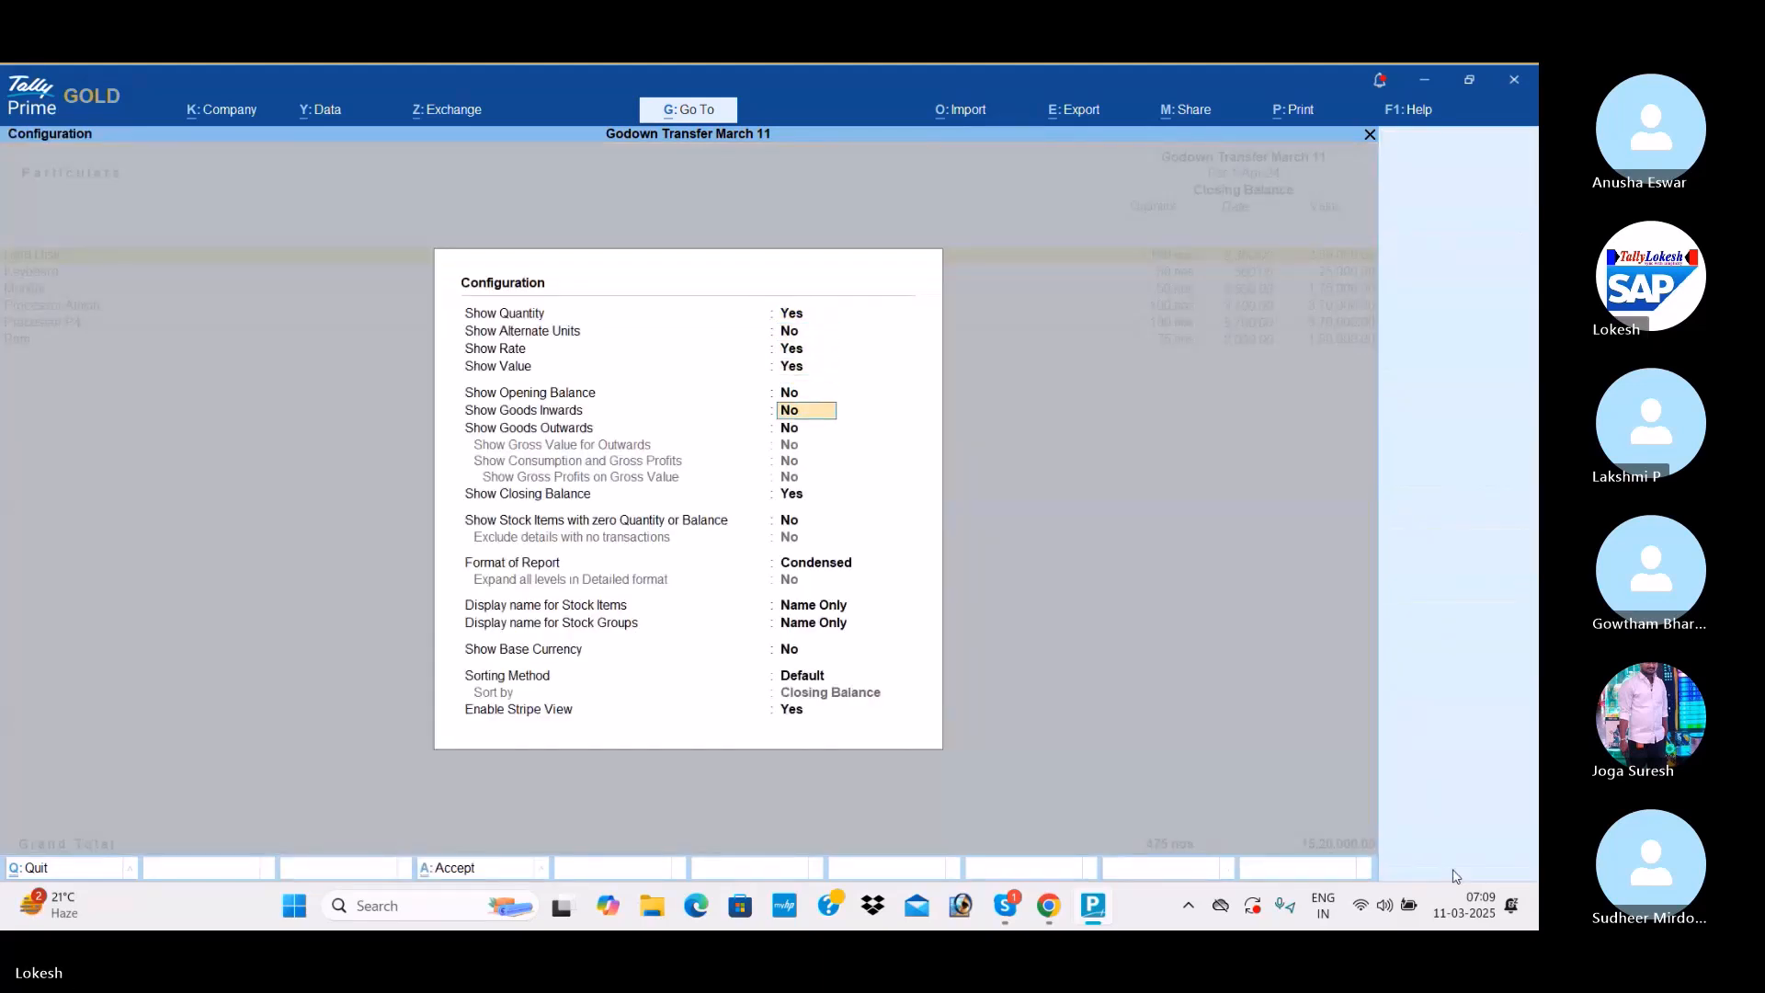
text(y)
key(Return)
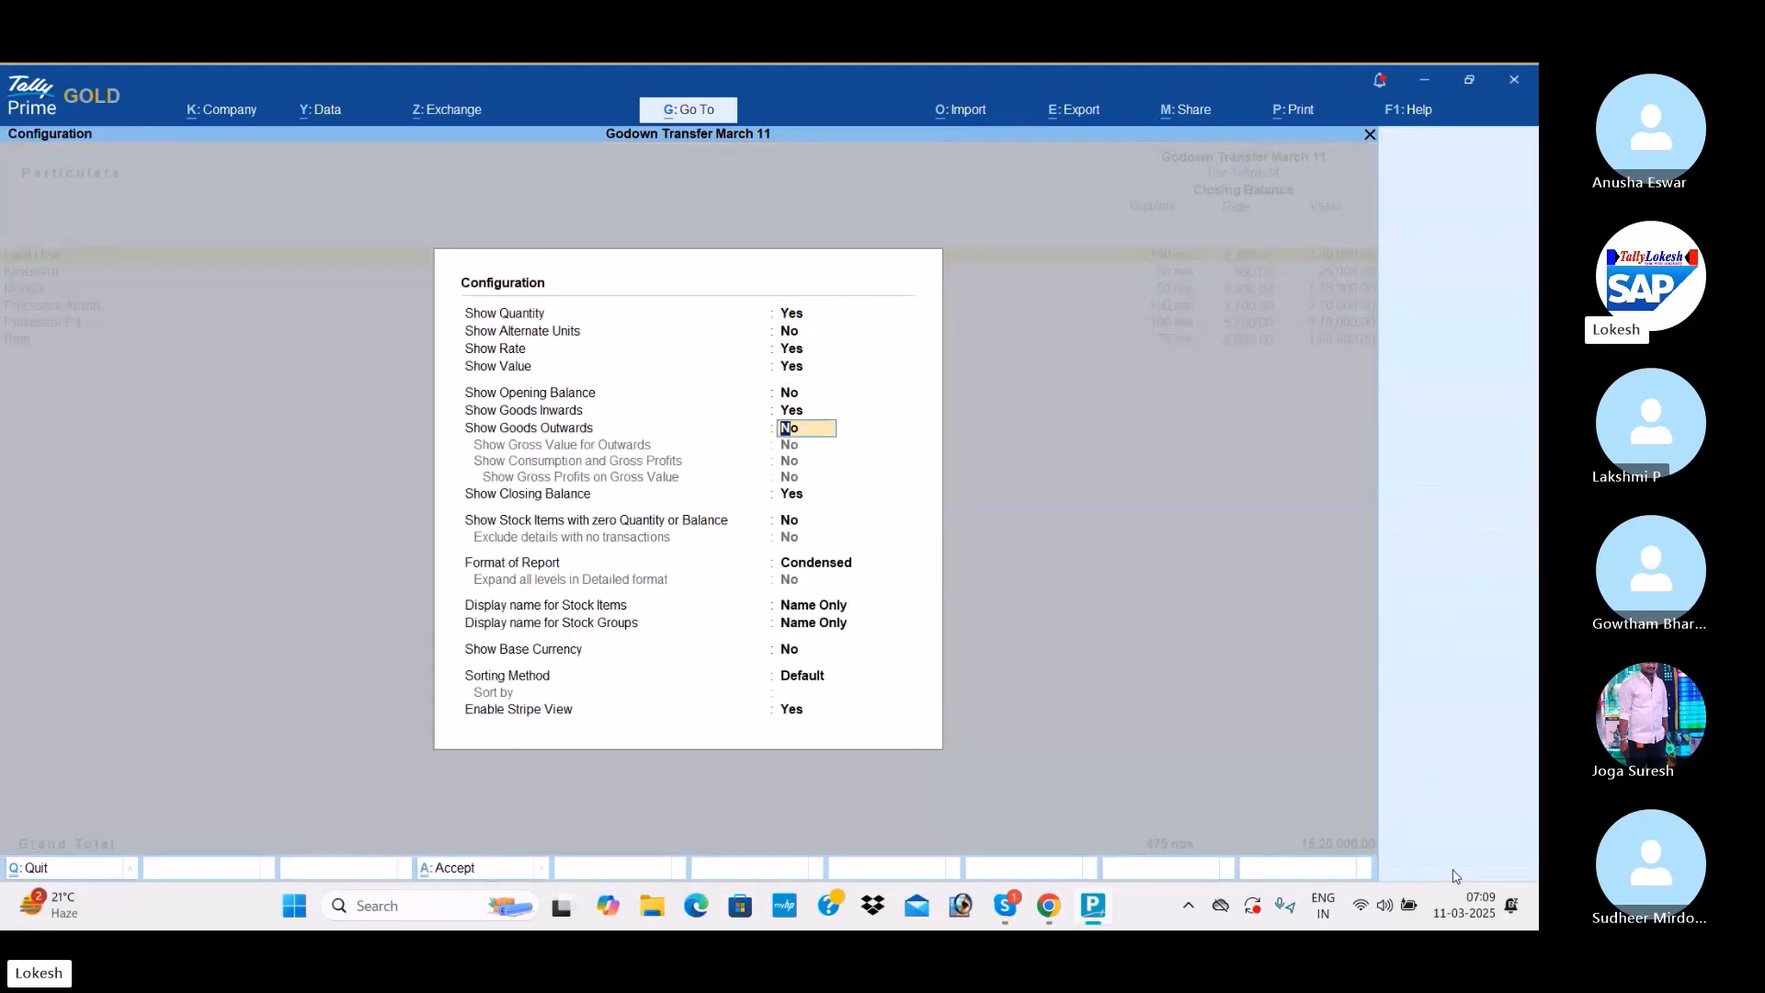
text(y)
key(Return)
key(ctrl+a)
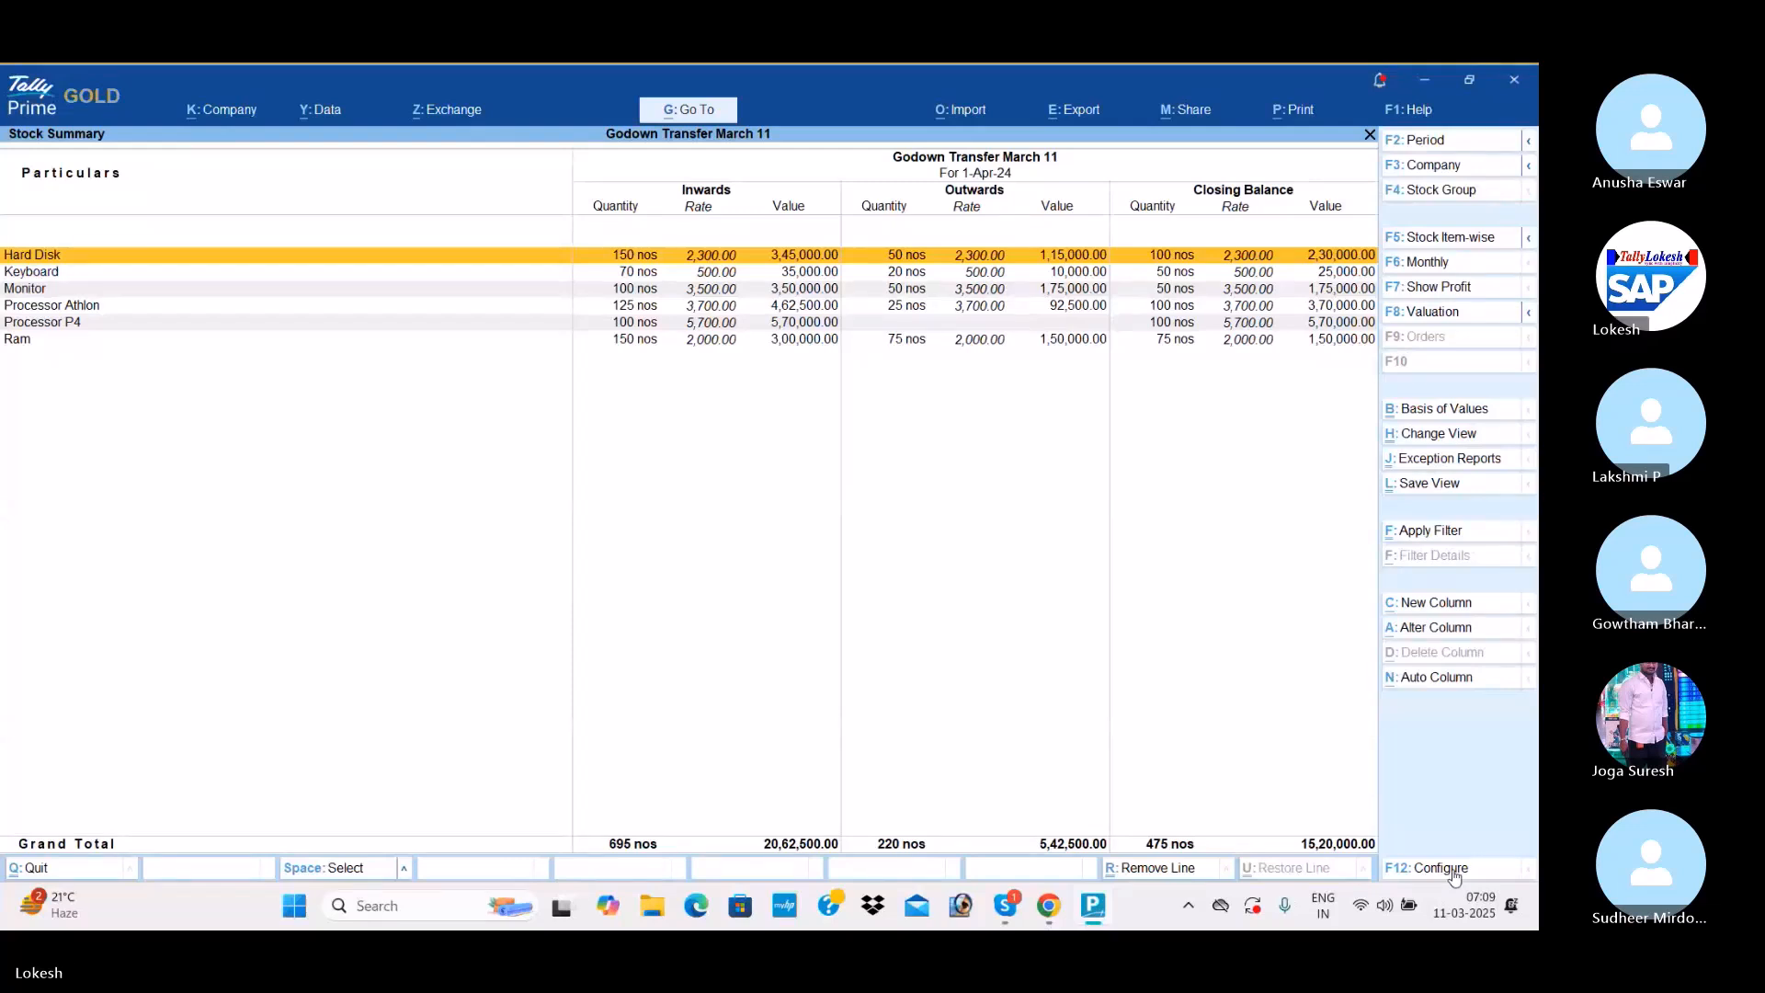
key(Escape)
Examine the company Dashboard and the Trial Balance.
key(Down)
key(Down)
key(Down)
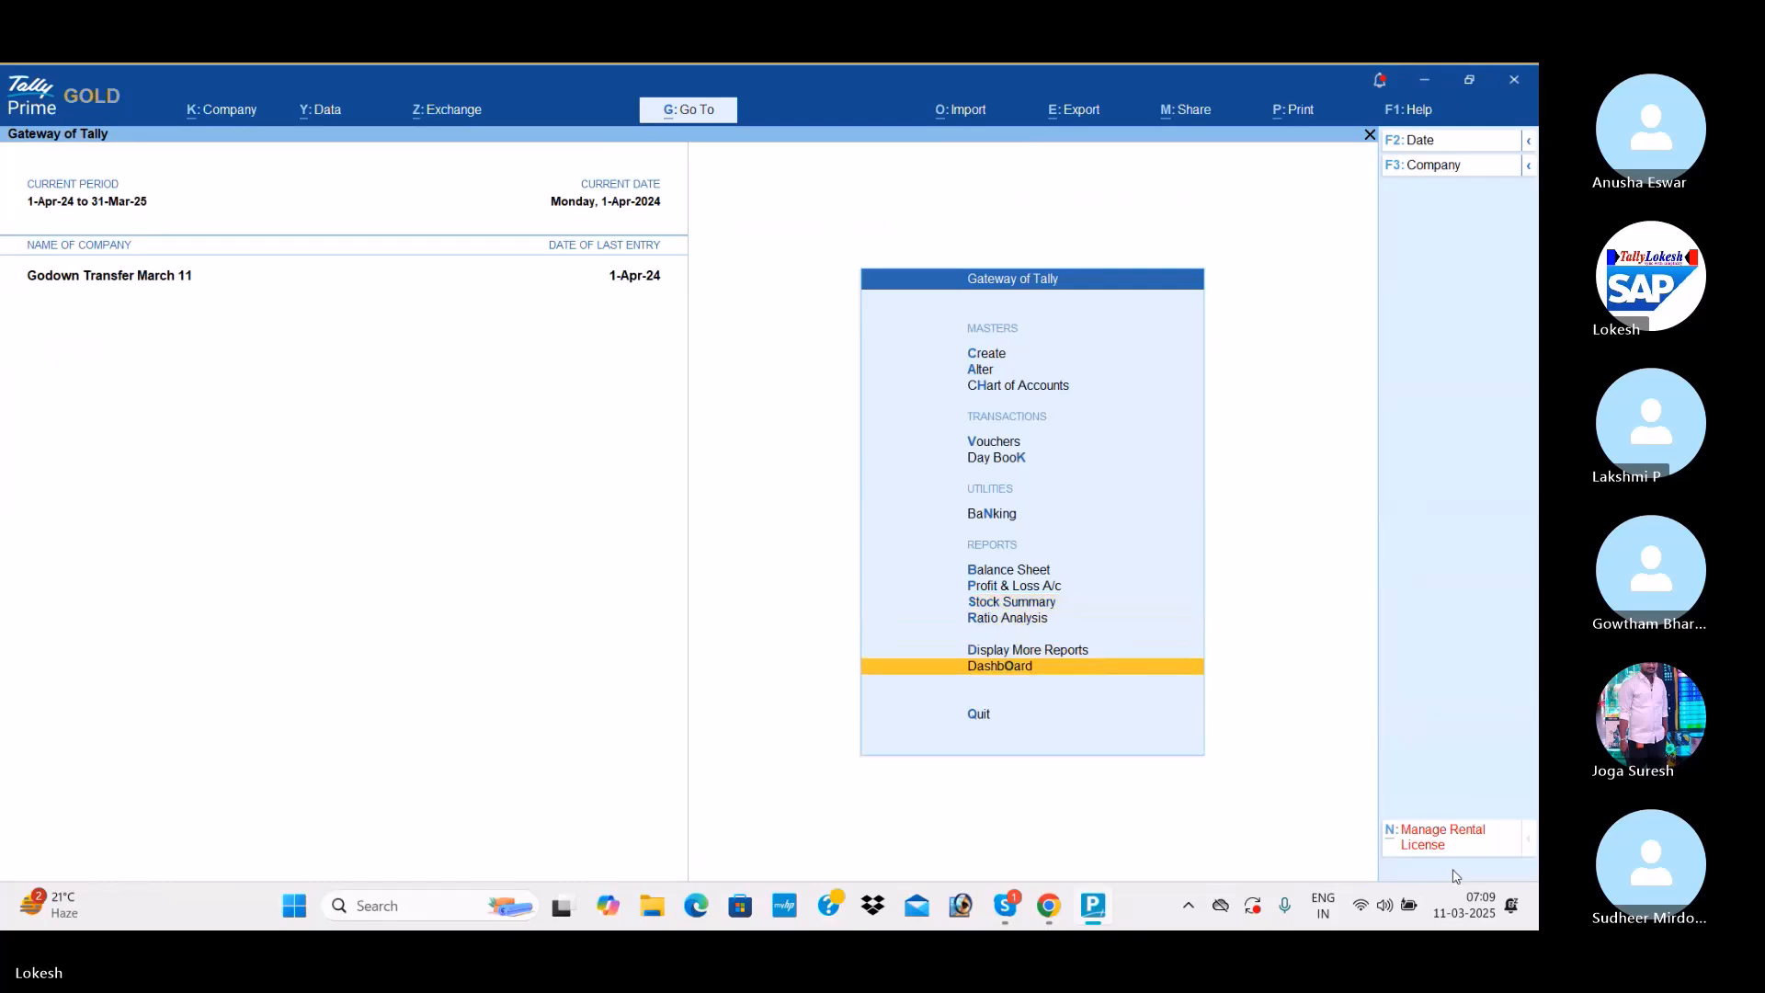
key(Return)
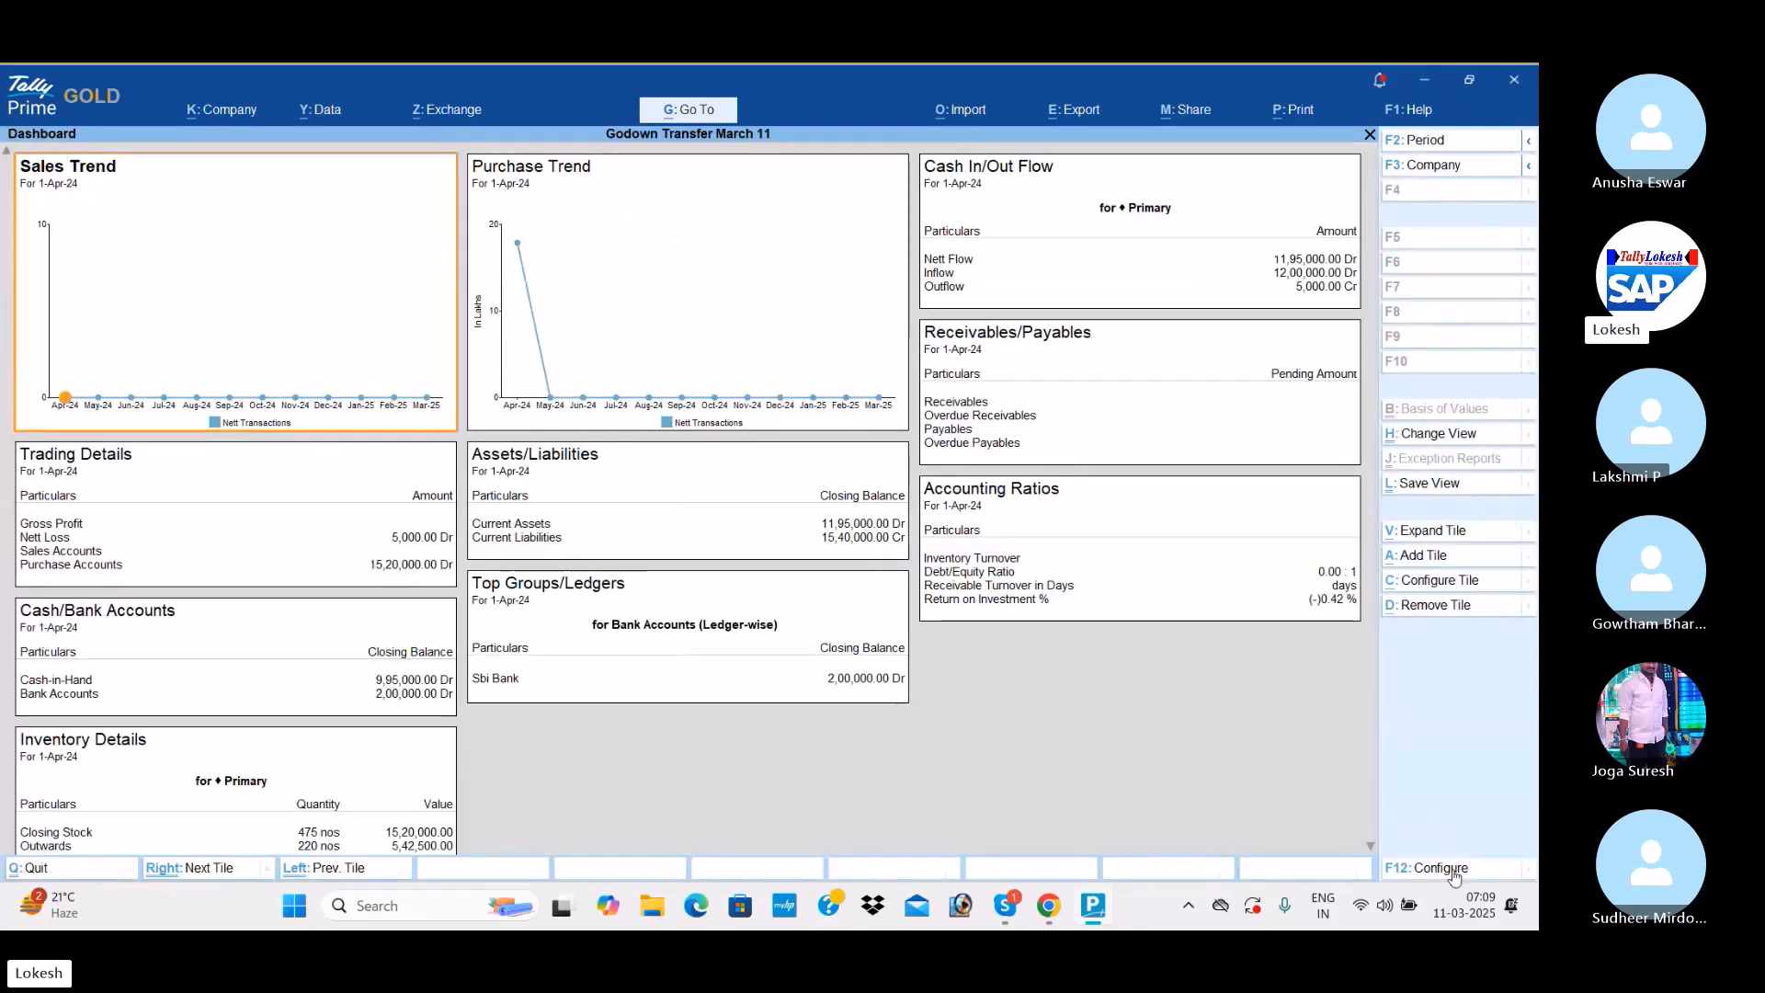
key(Escape)
key(Up)
key(Return)
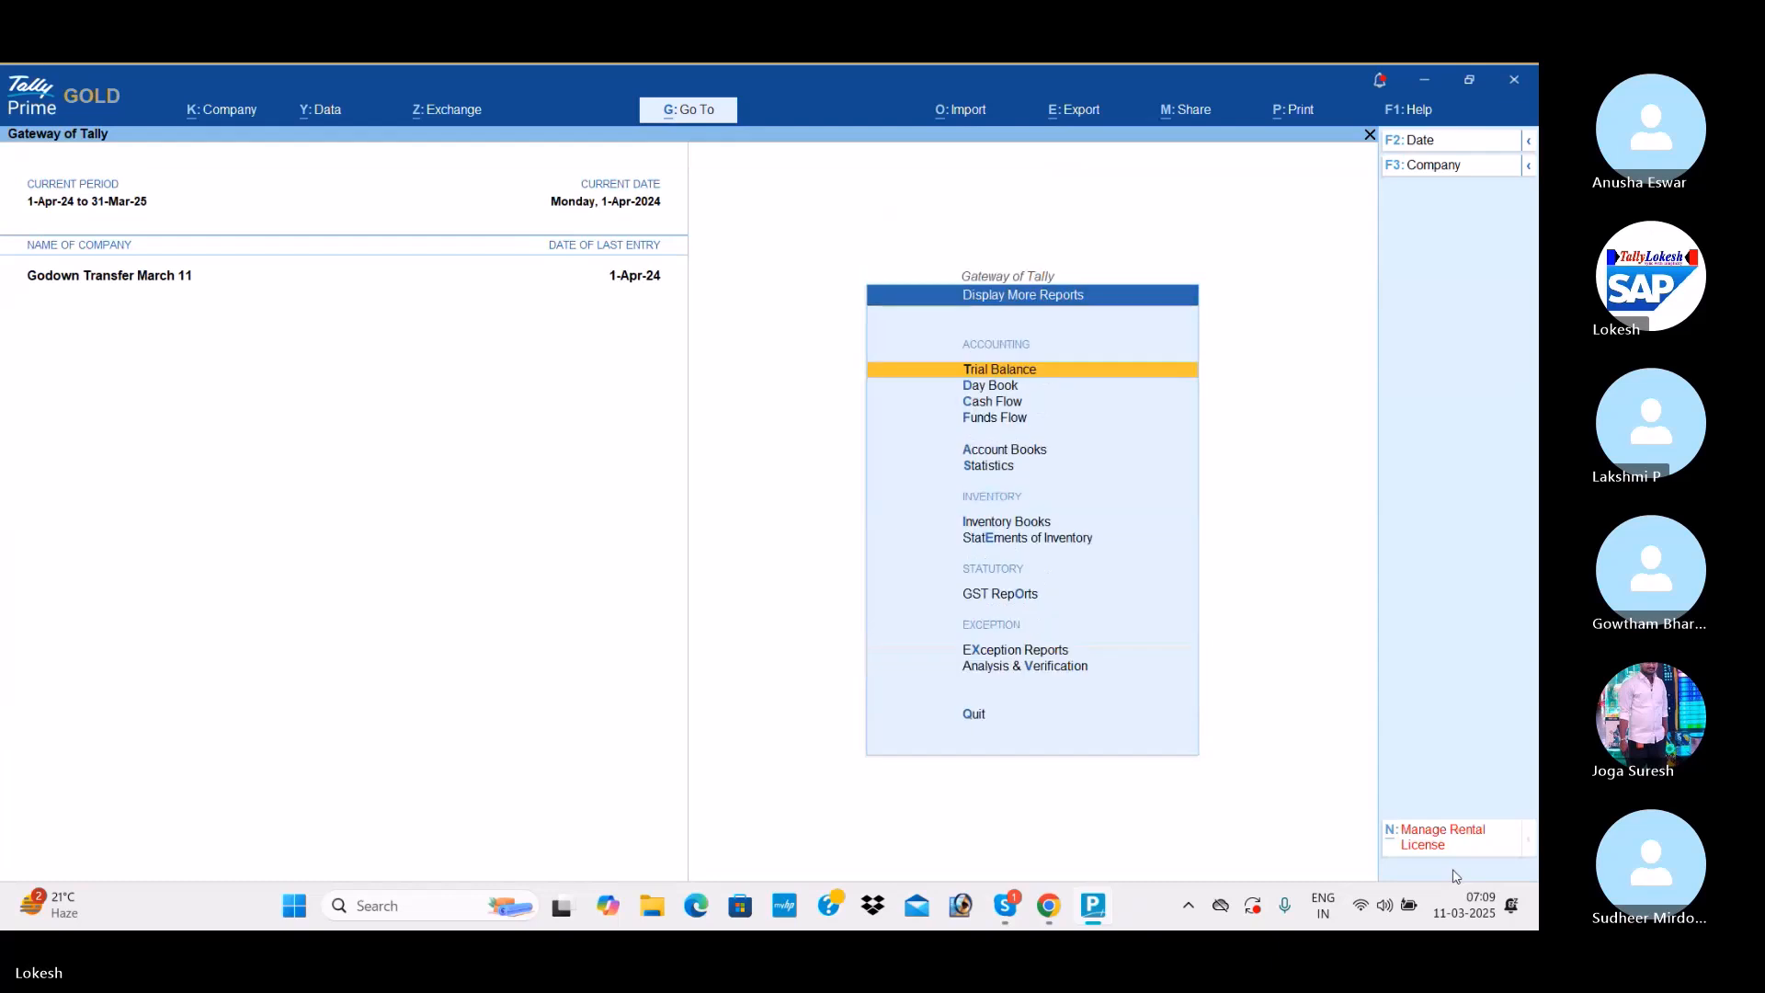
key(Return)
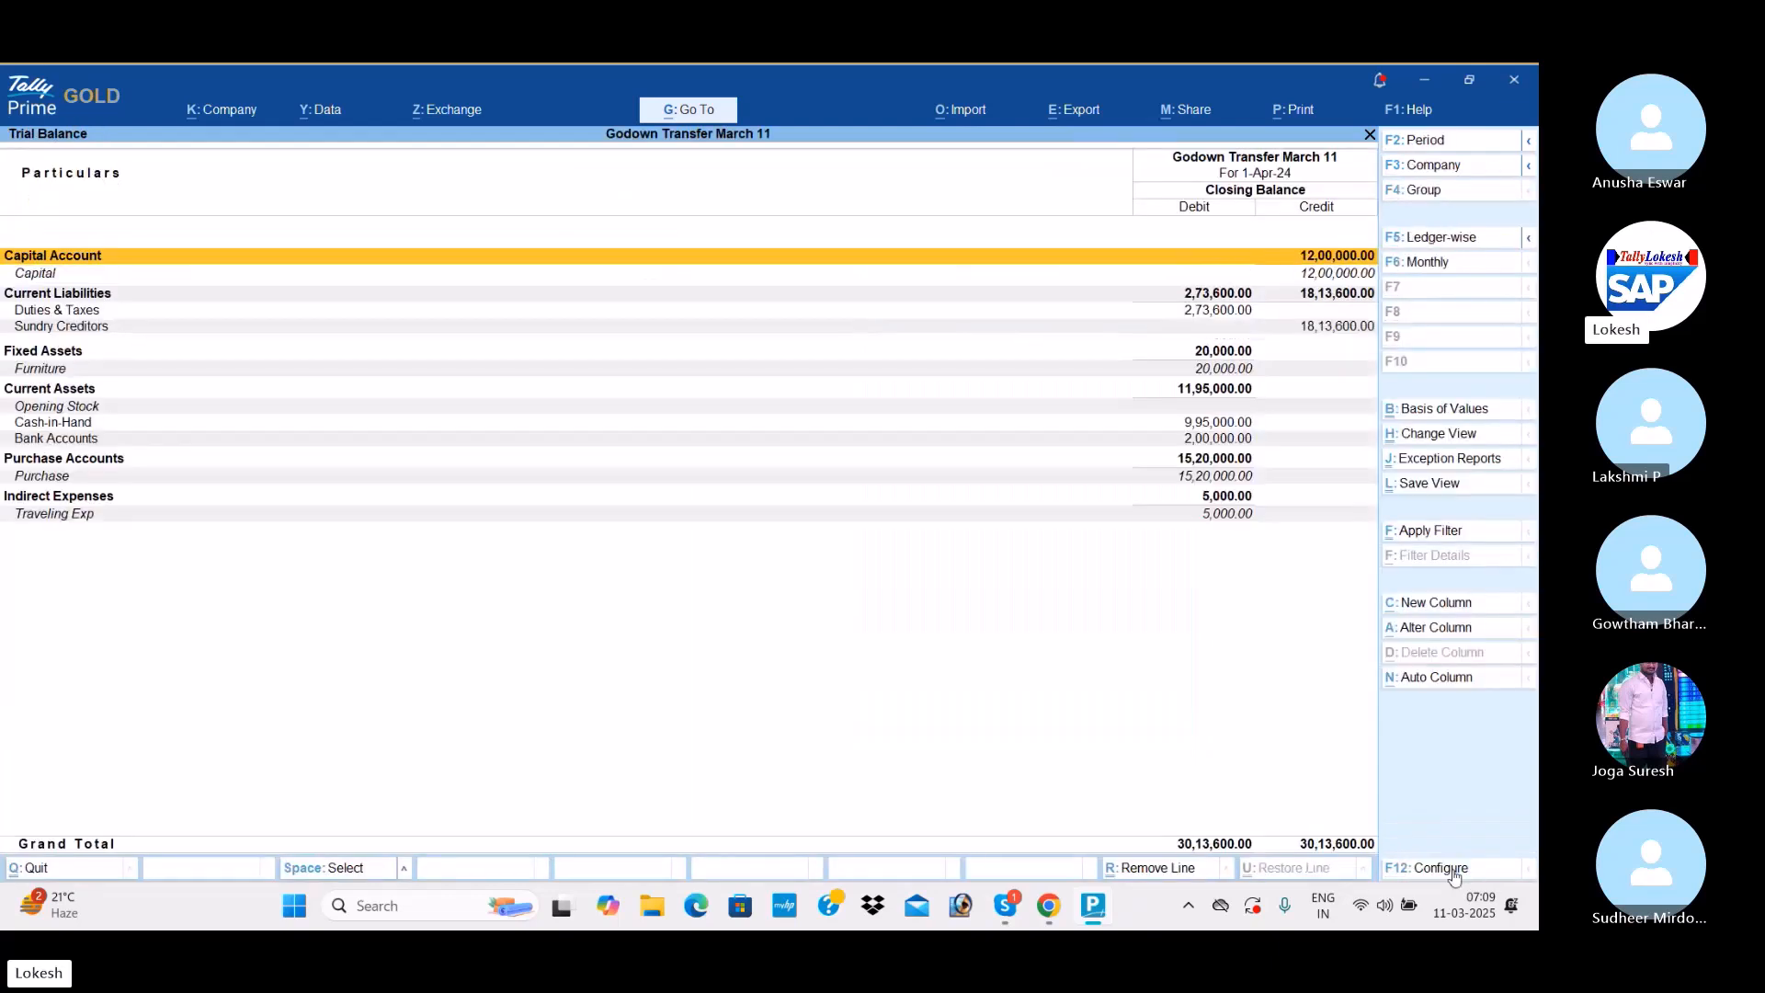
key(Escape)
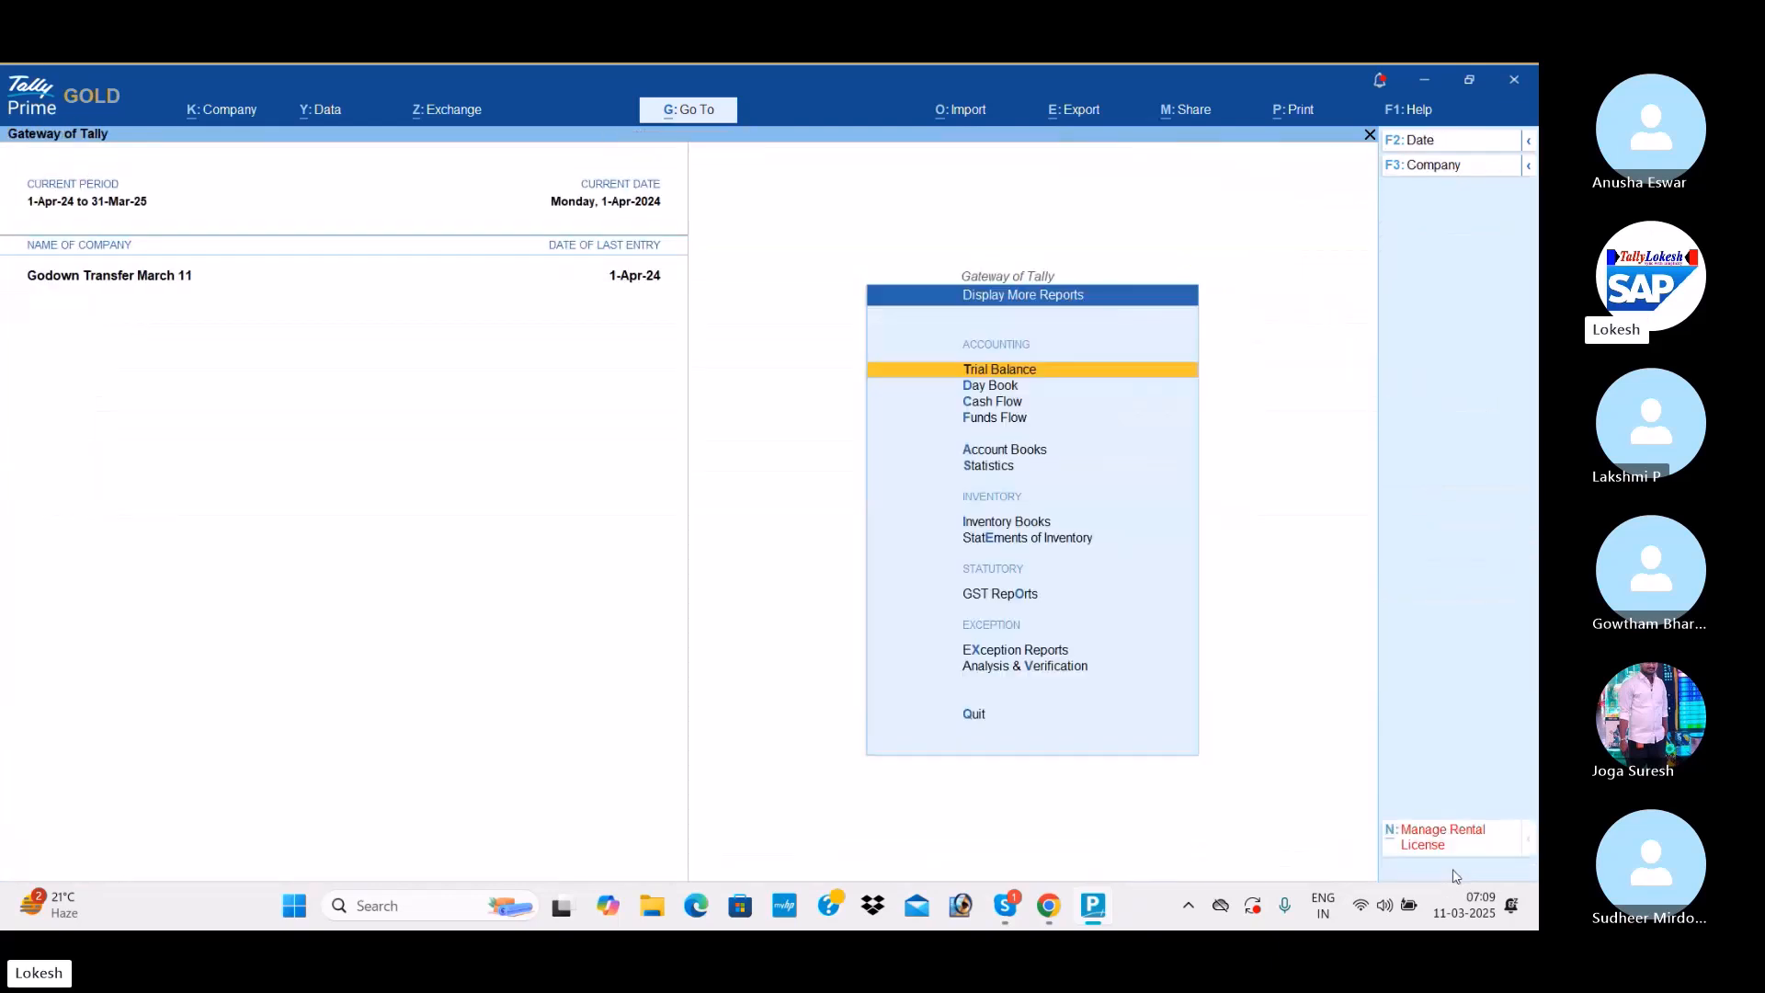
Examine the Cash/Bank Summary among the account books.
key(Down)
key(Down)
key(Down)
key(Down)
key(Return)
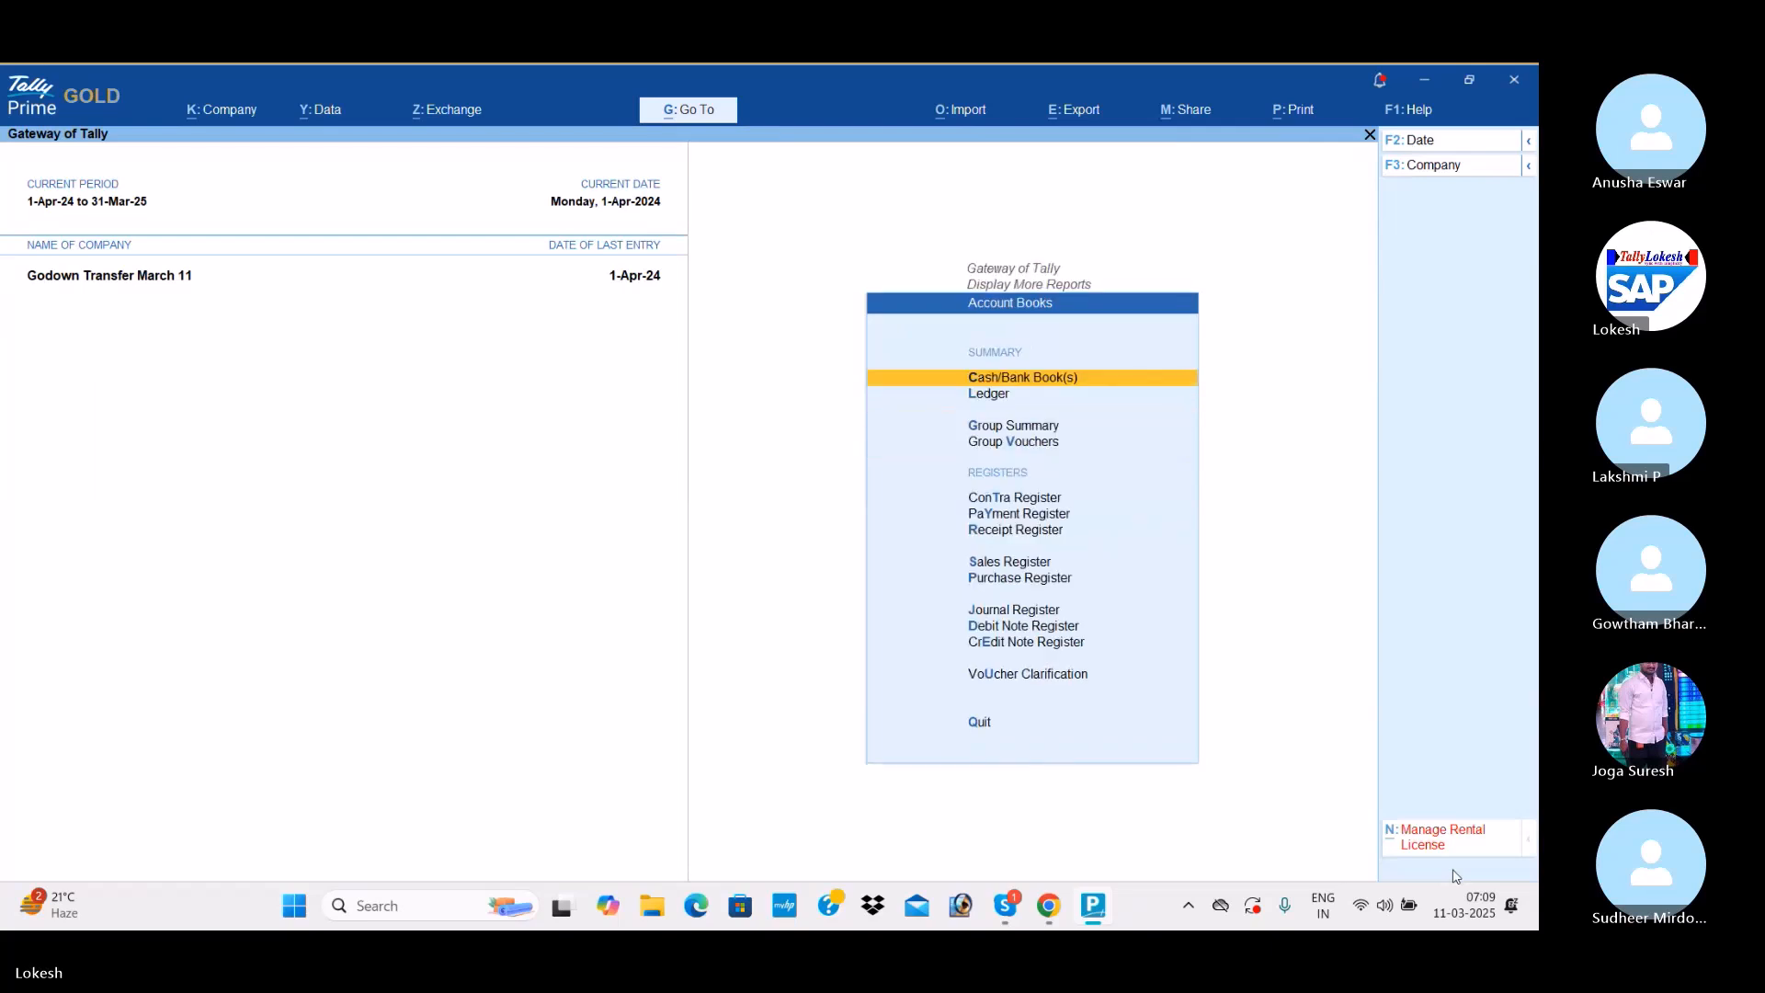
key(Return)
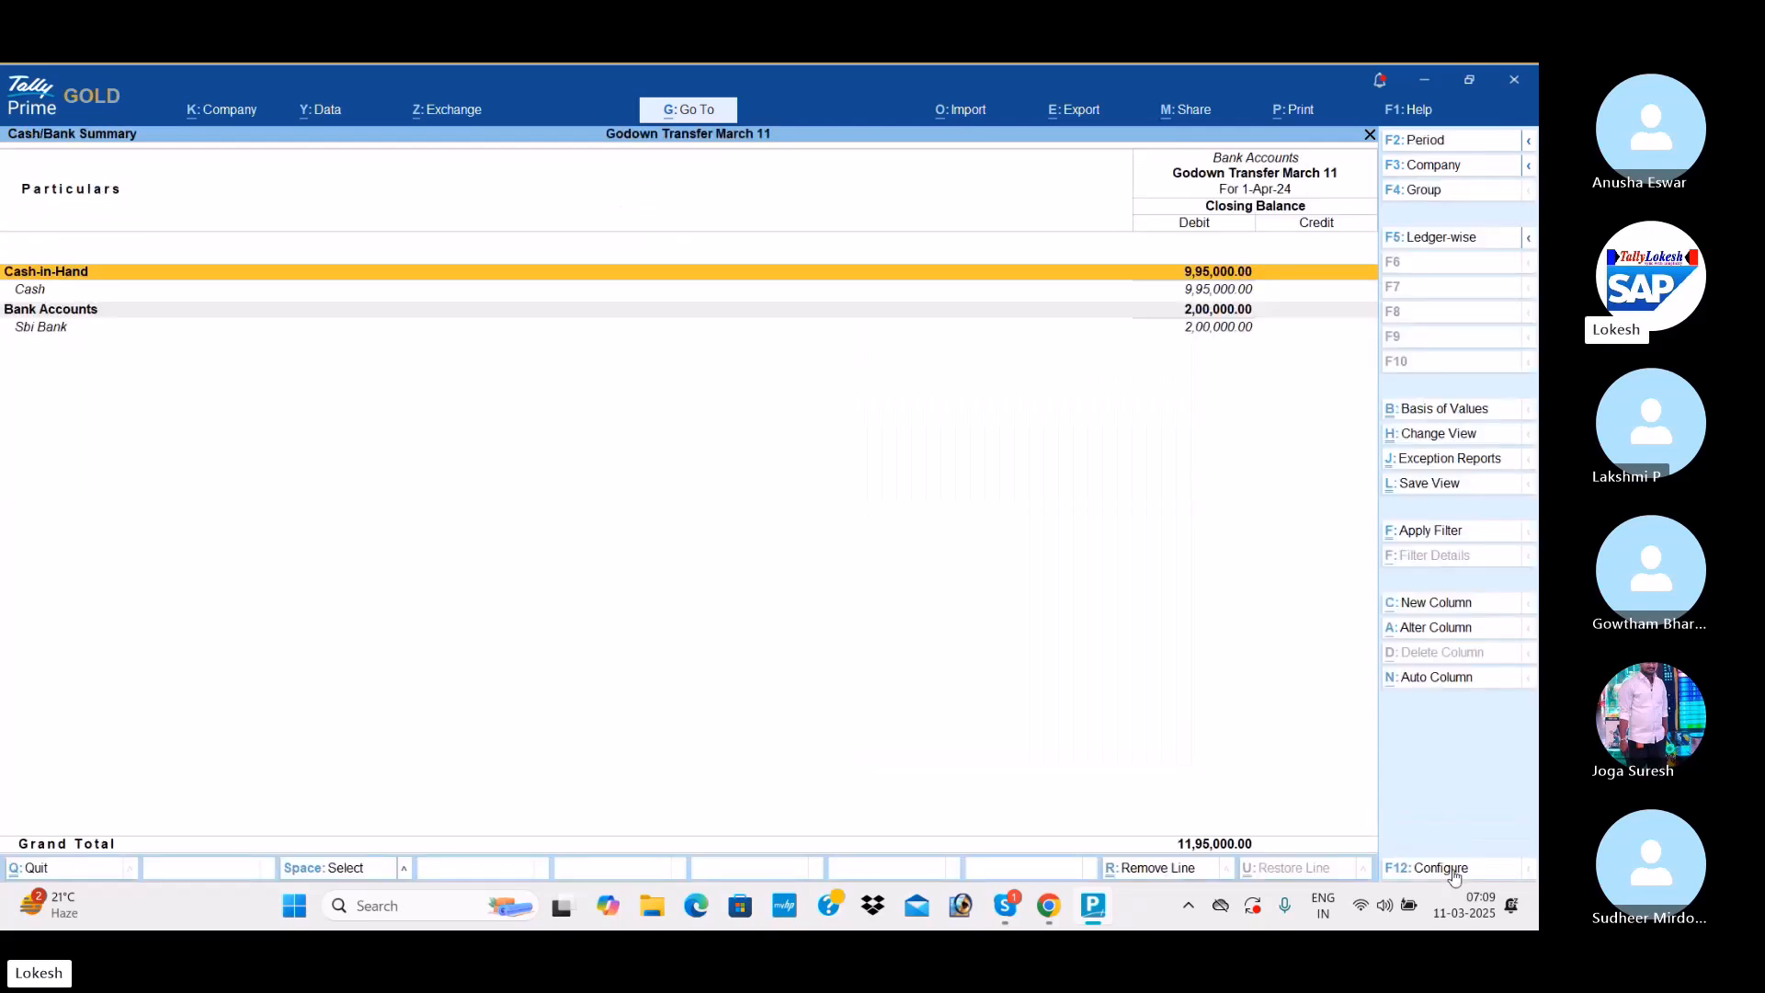
key(Escape)
Examine the monthly Purchase Register and Sales Register.
key(Down)
key(Down)
key(Down)
key(Down)
key(Down)
key(Down)
key(Down)
key(Down)
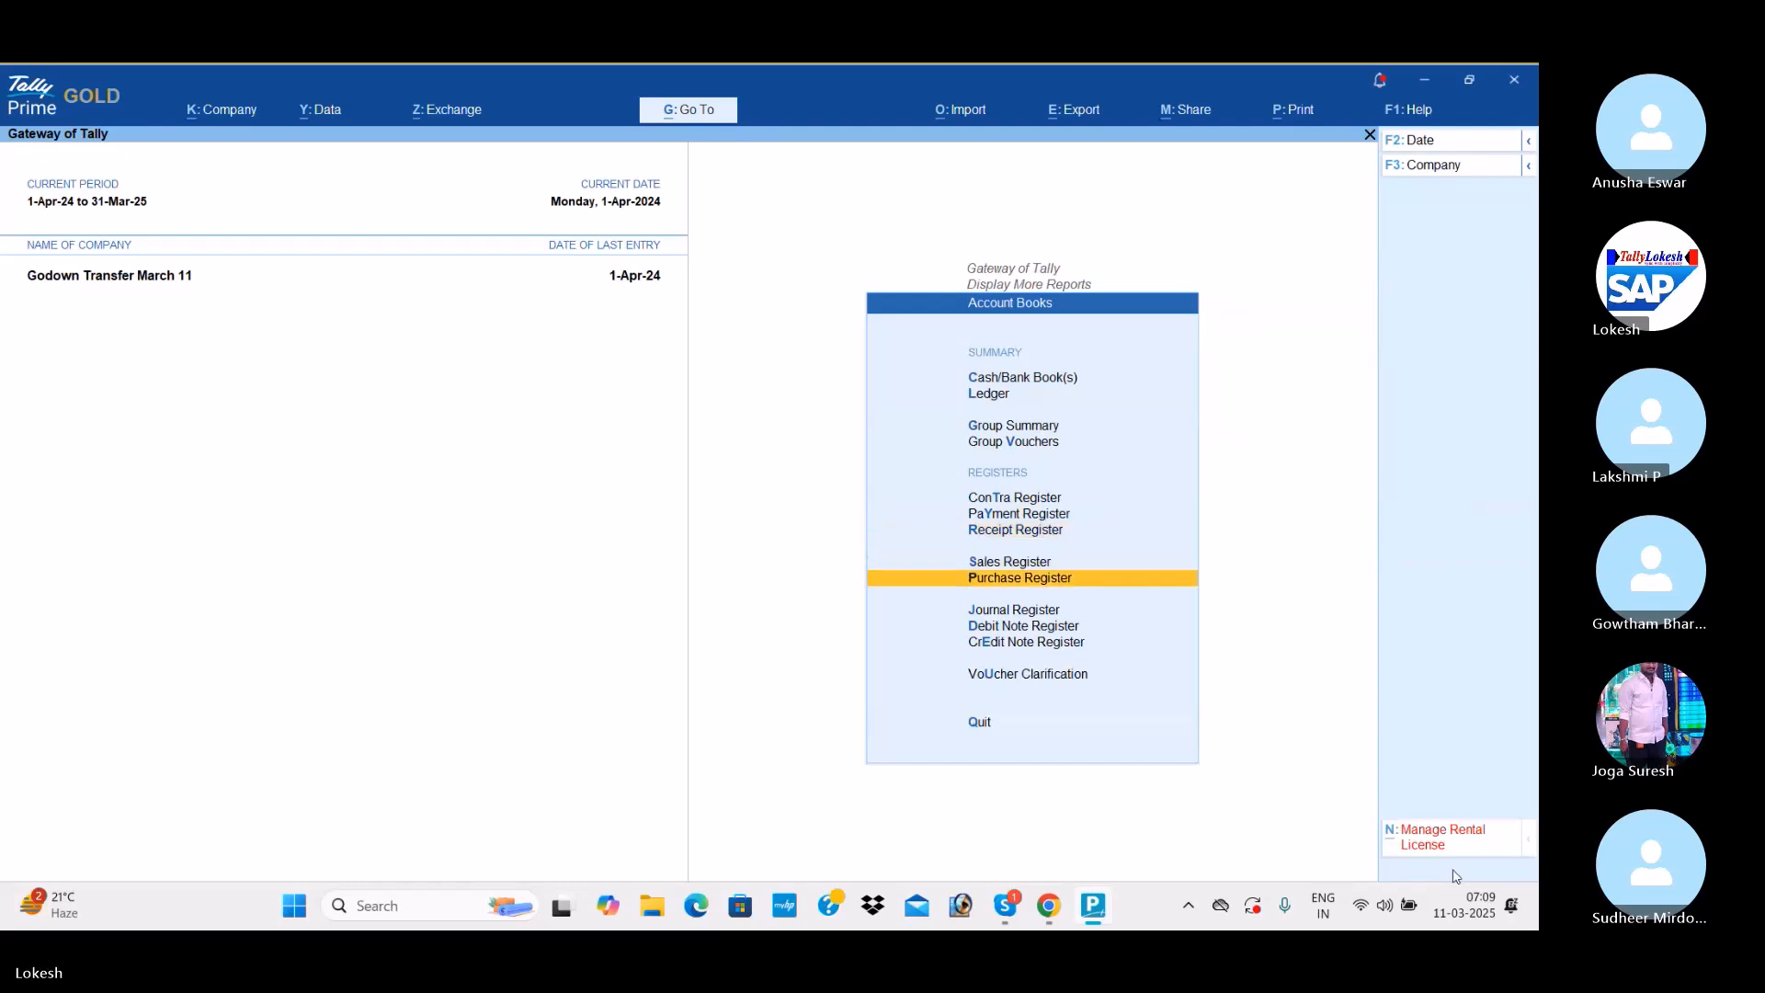
key(Return)
key(Escape)
key(Up)
key(Return)
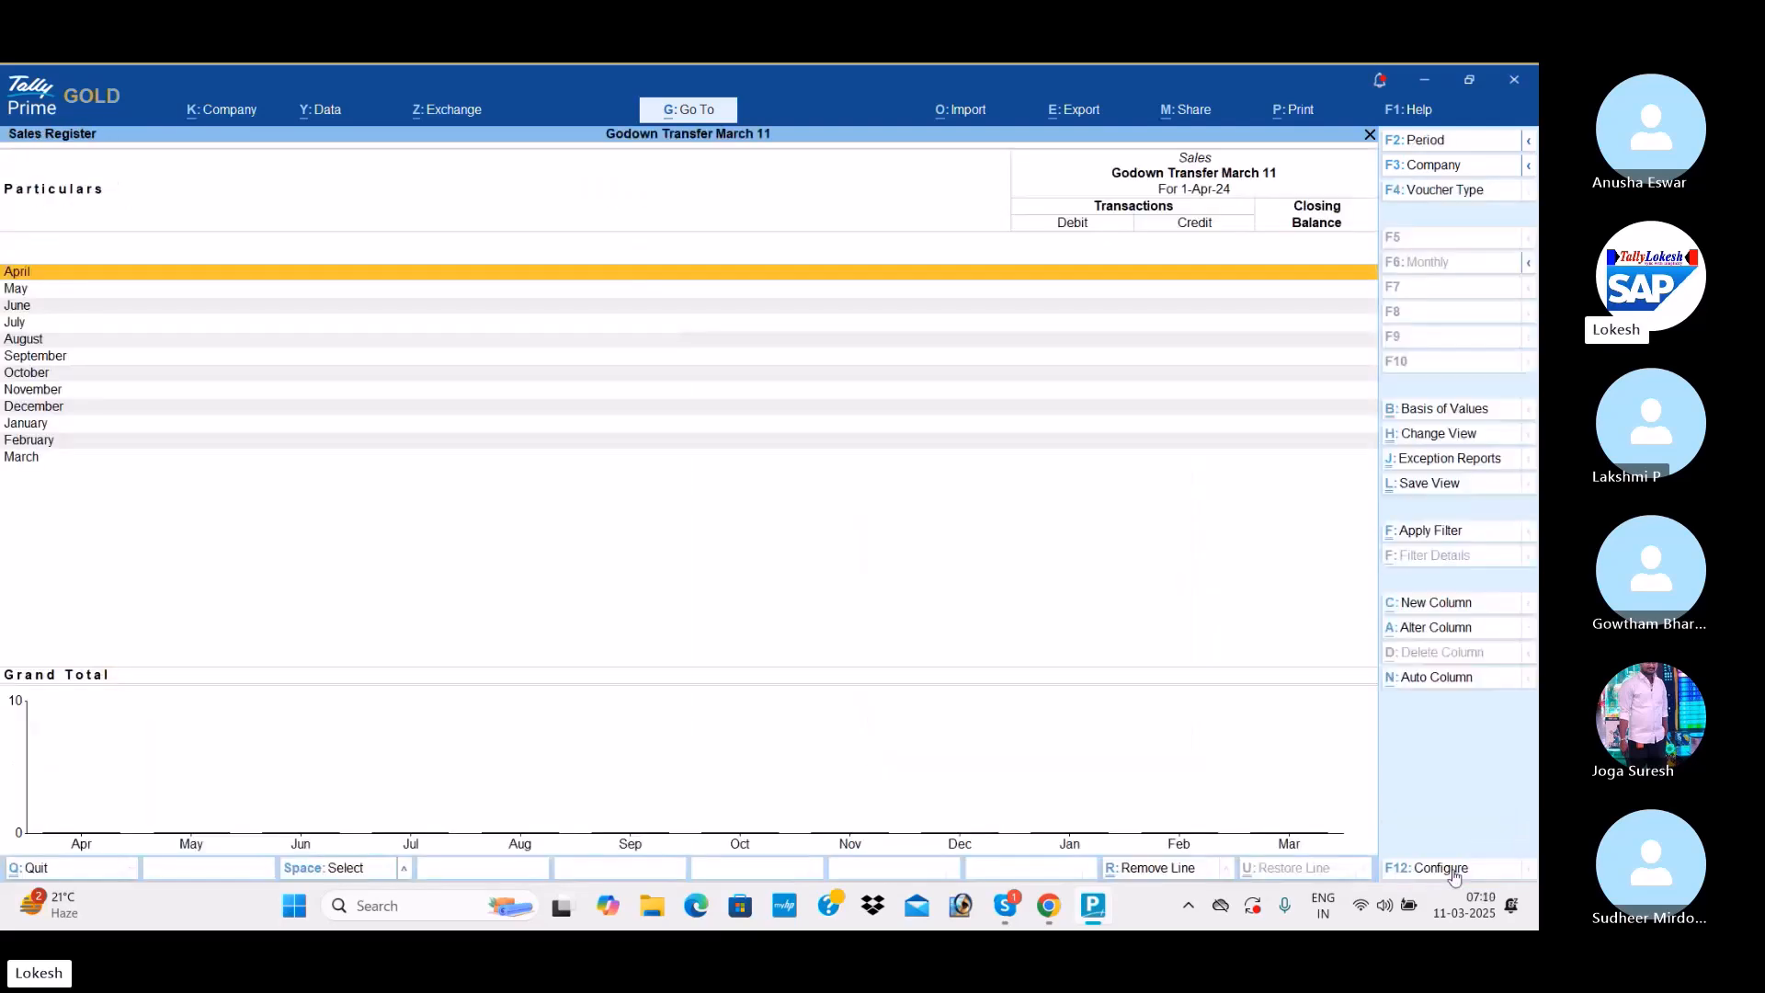
key(Escape)
Examine the April vouchers in the Receipt Register and the Payment Register.
key(Up)
key(Return)
key(Return)
key(Escape)
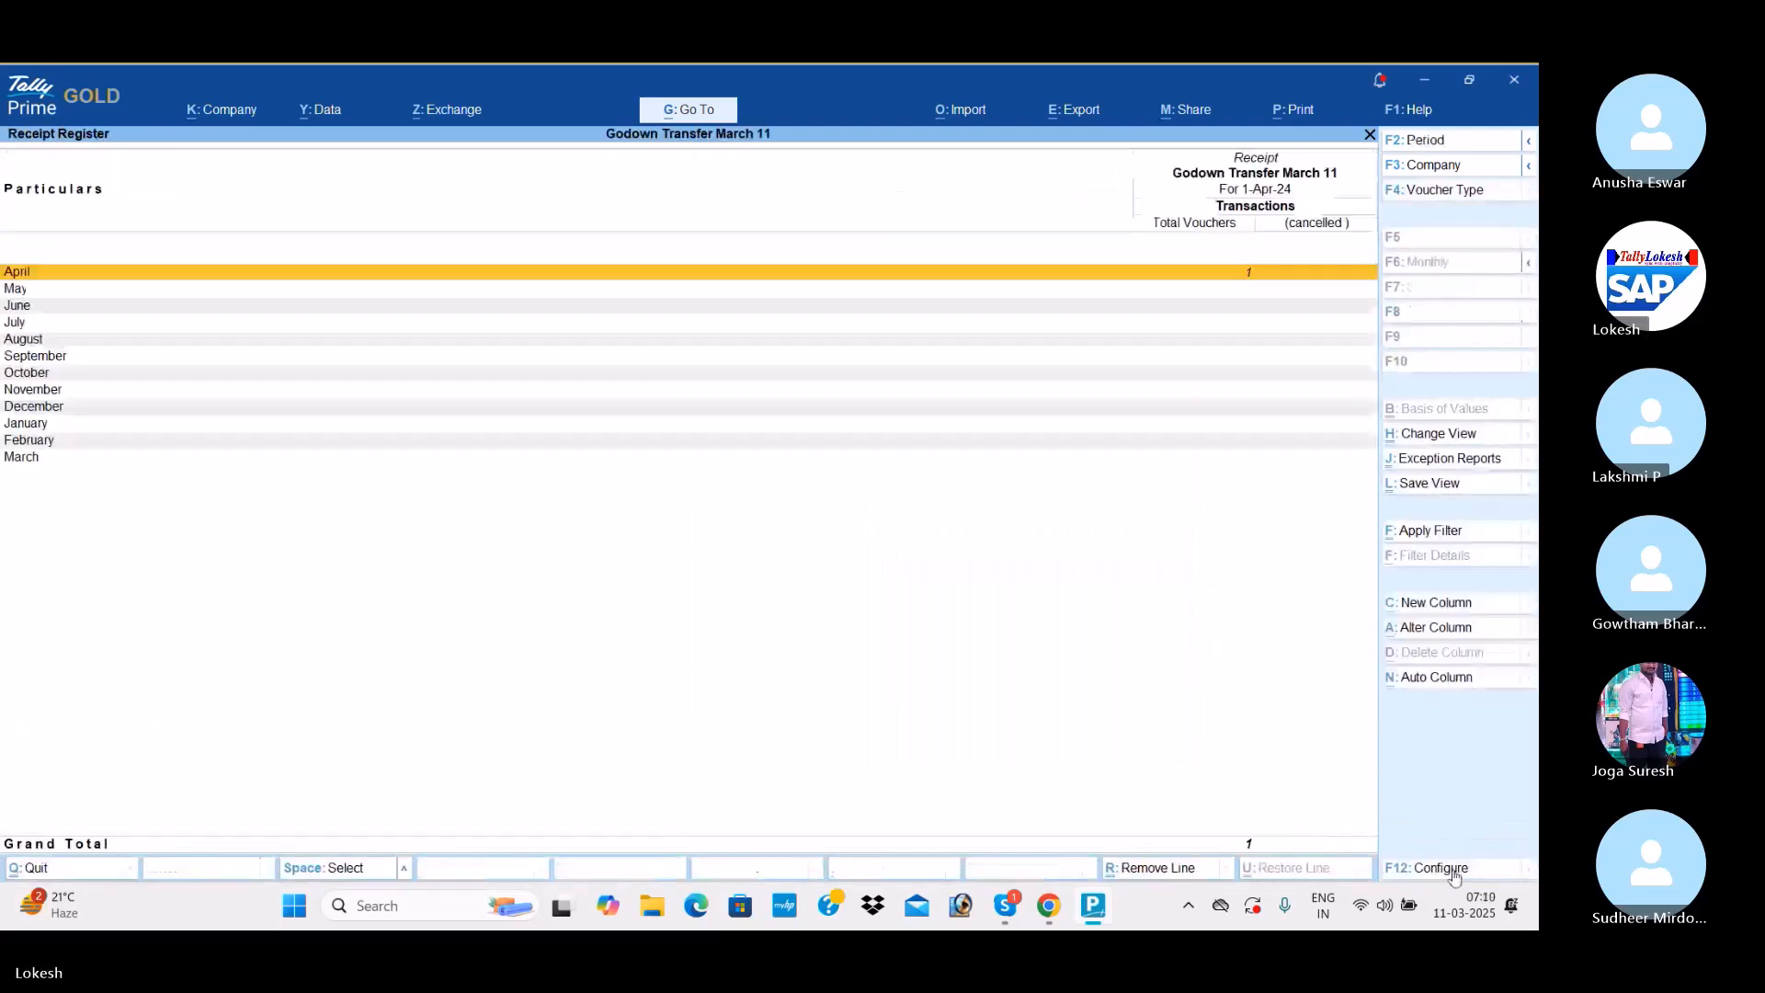
key(Escape)
key(Up)
key(Return)
key(Return)
key(Escape)
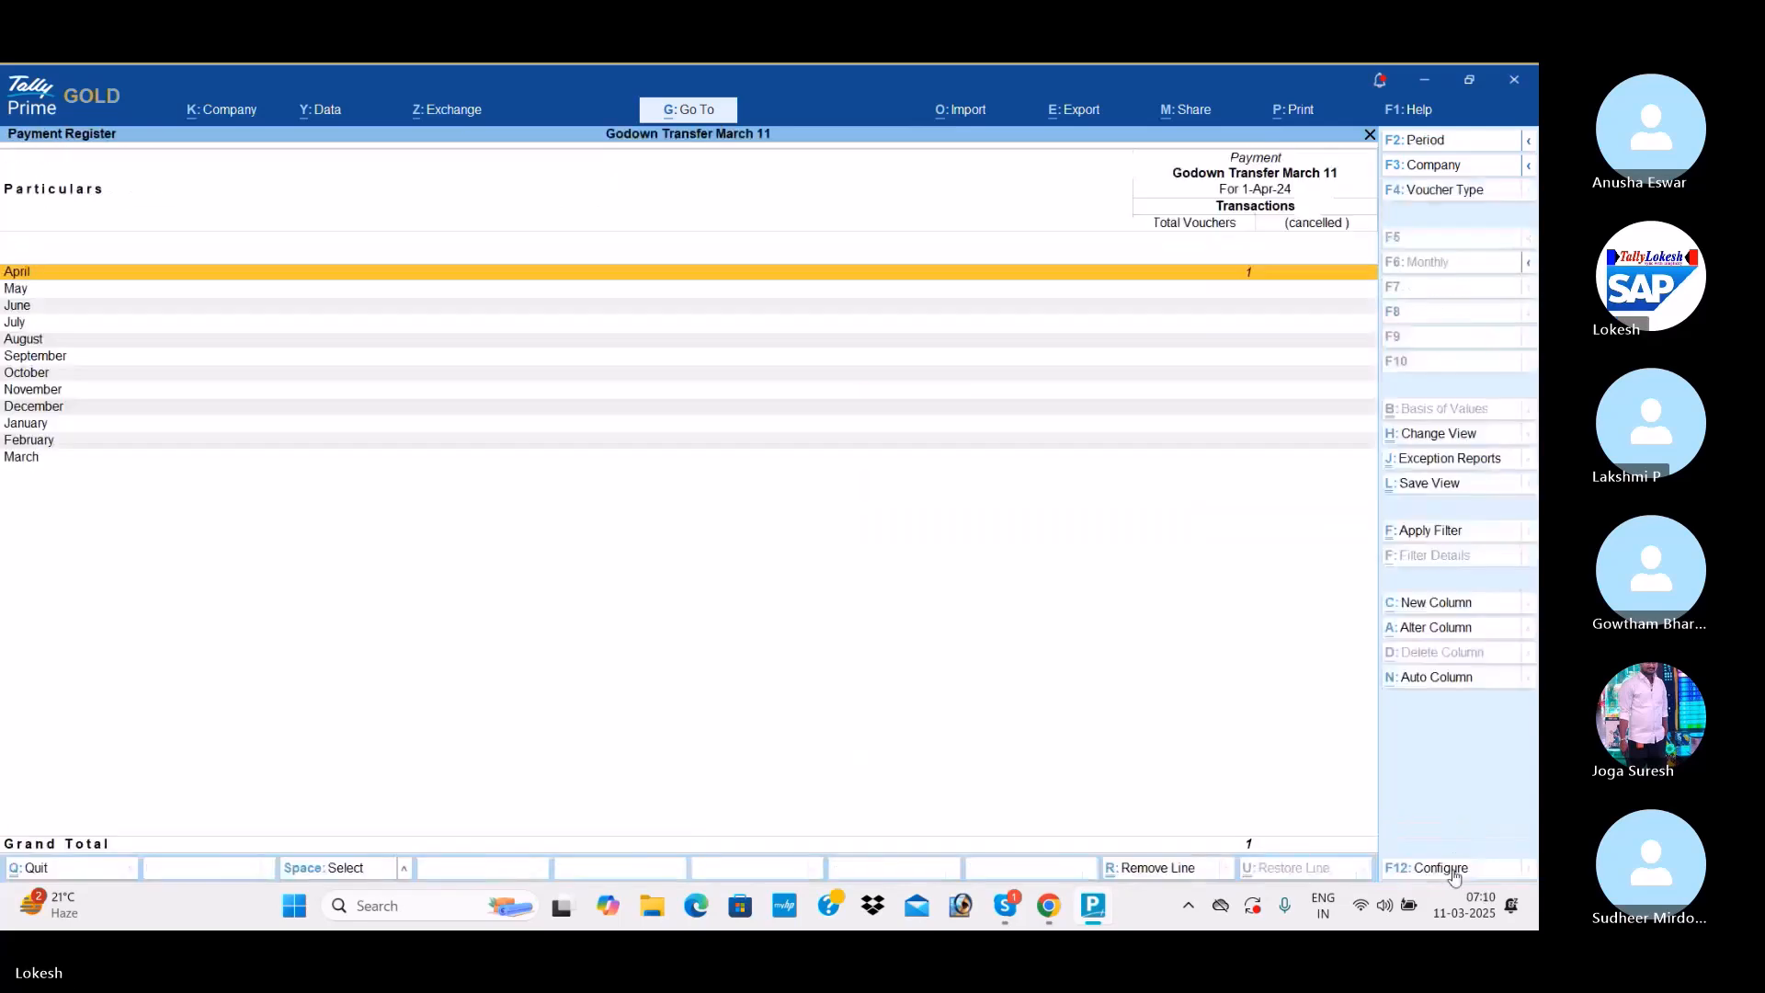
key(Escape)
Examine the April vouchers in the Contra Register, and return to the Gateway of Tally.
key(Up)
key(Return)
key(Return)
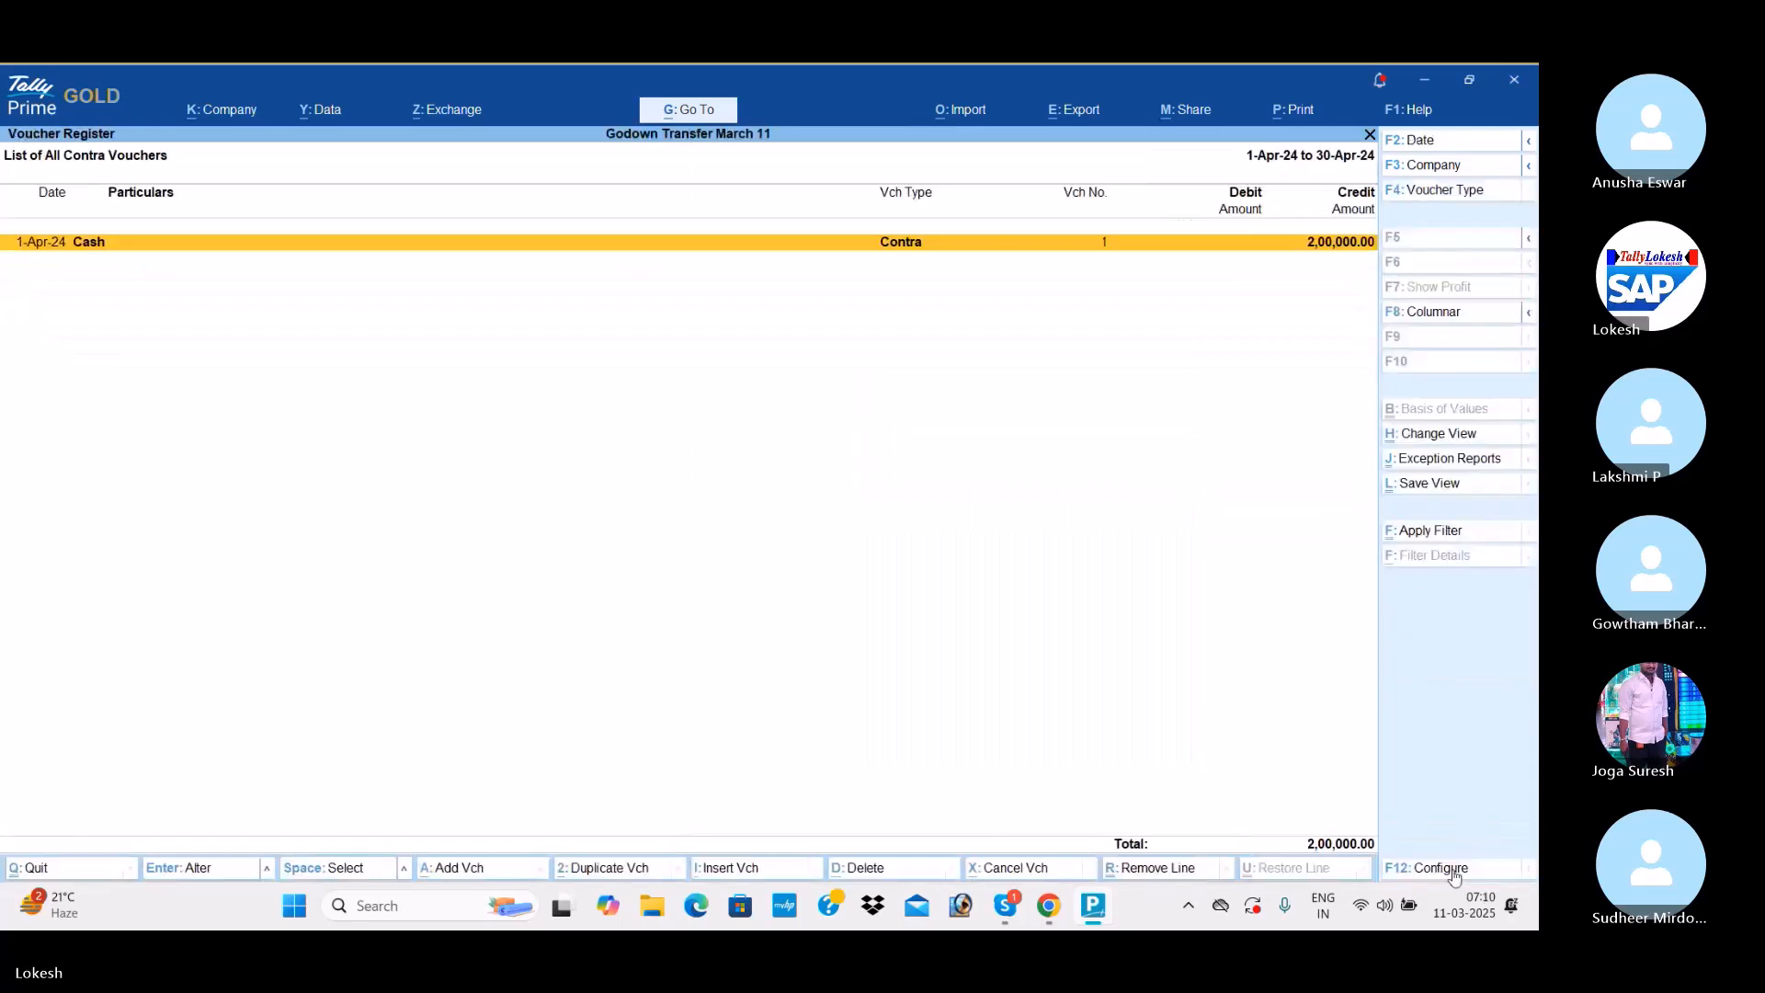
key(Escape)
key(Escape)
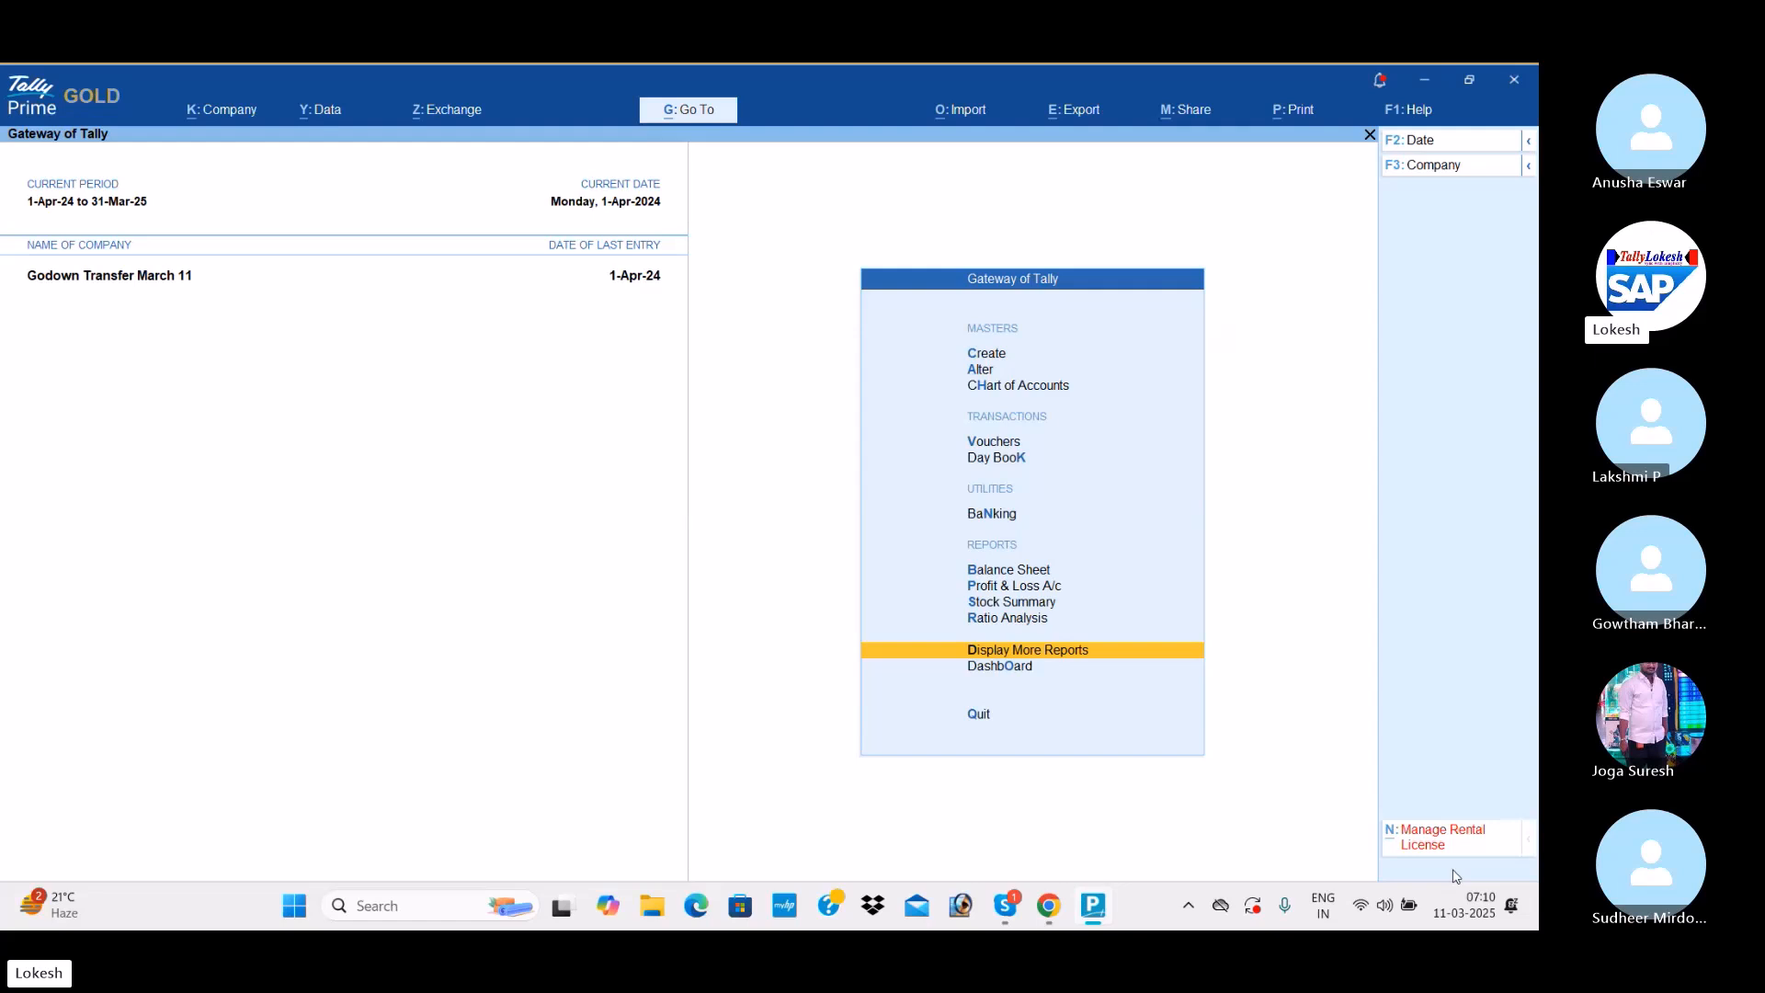
key(Up)
key(Up)
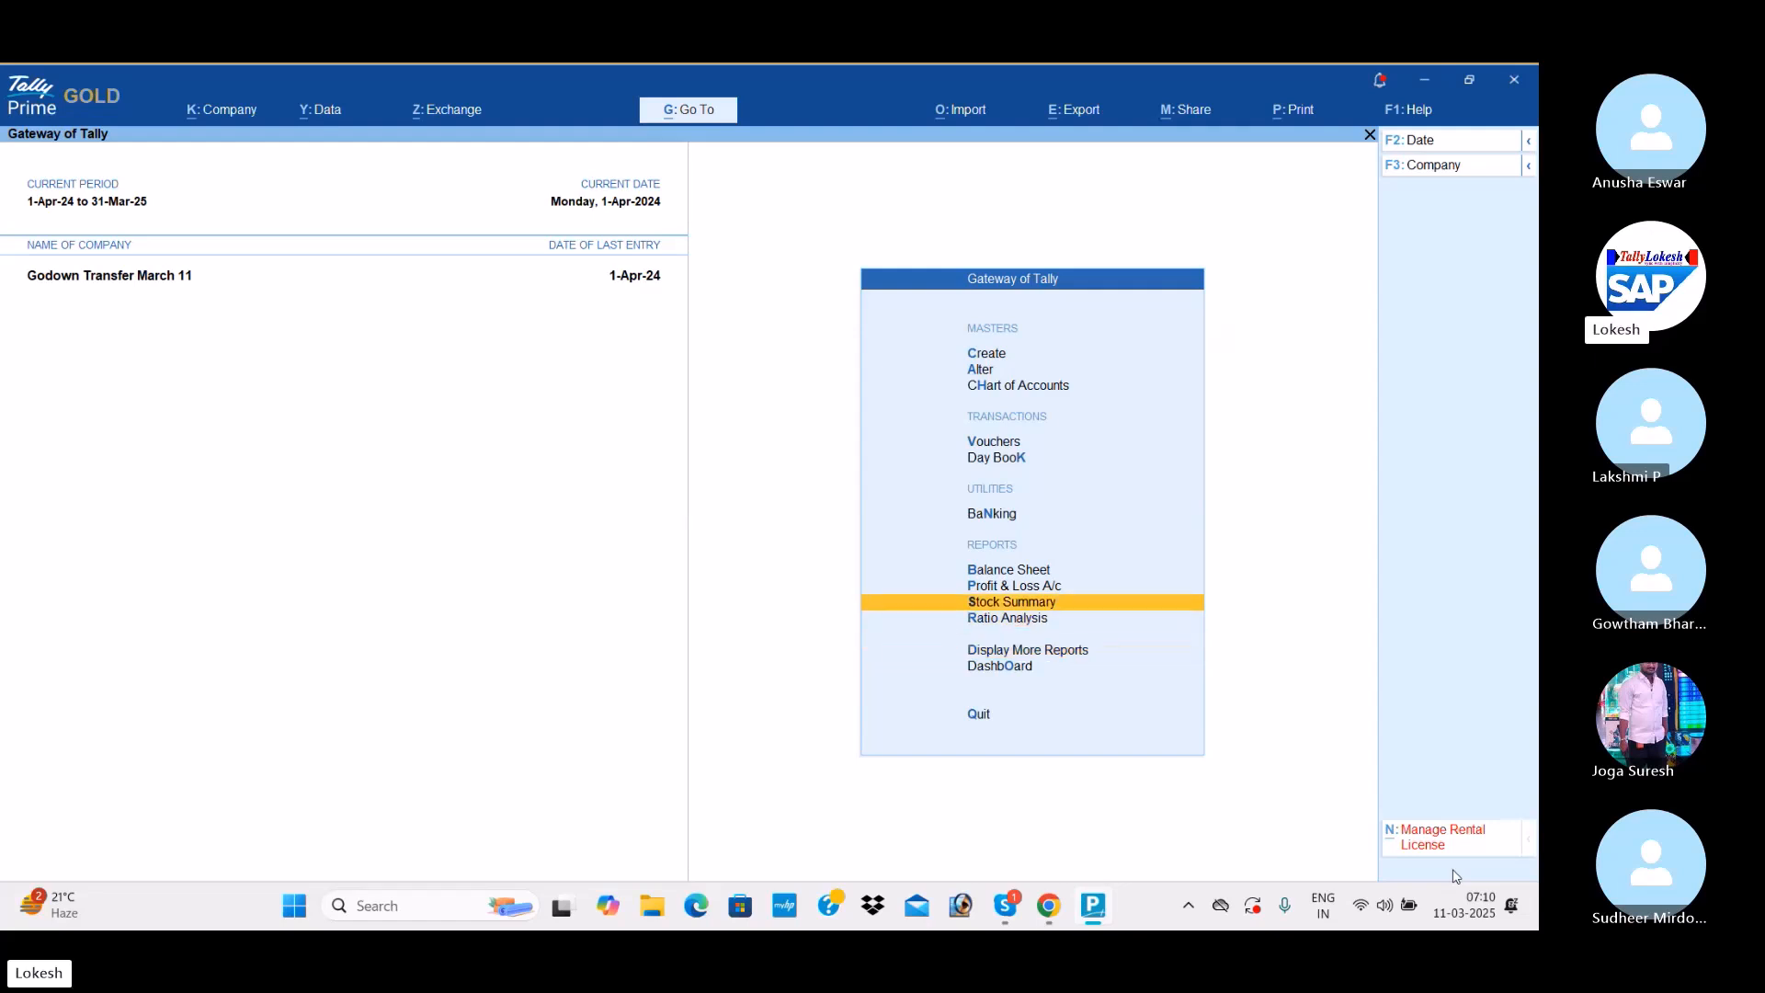
Open the Stock Summary in detailed format, with each stock item broken down by godown.
key(Return)
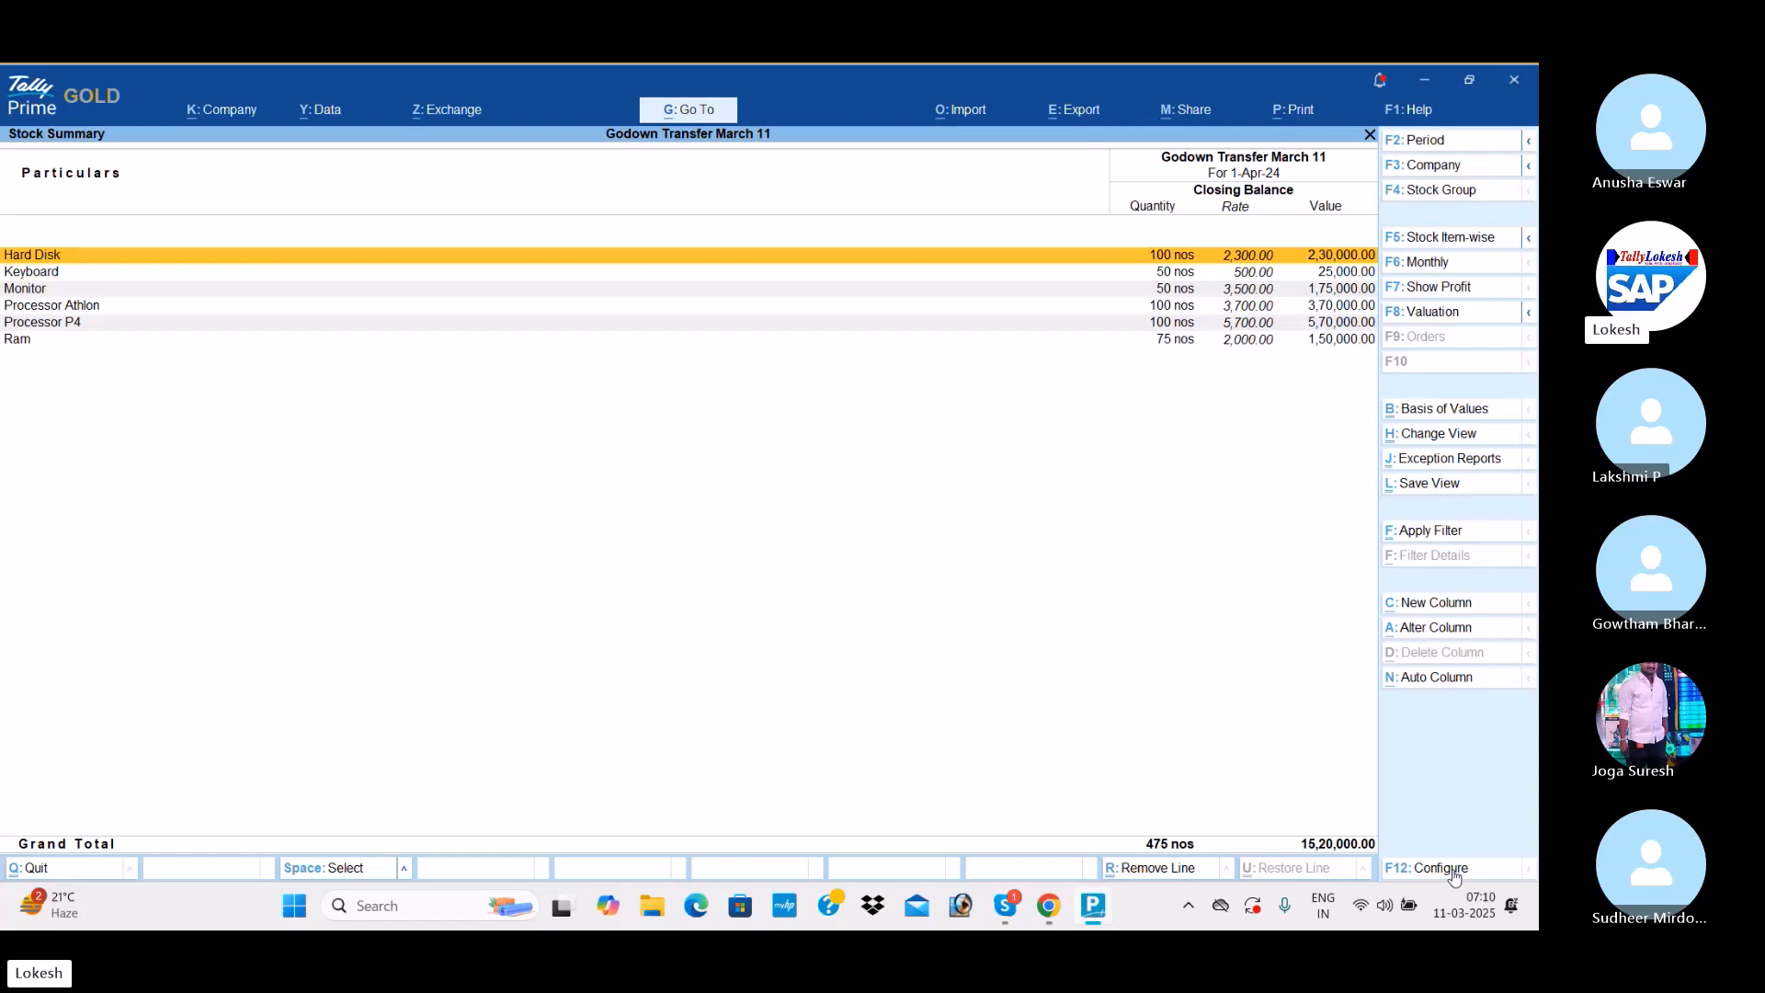
key(alt)
key(alt+F5)
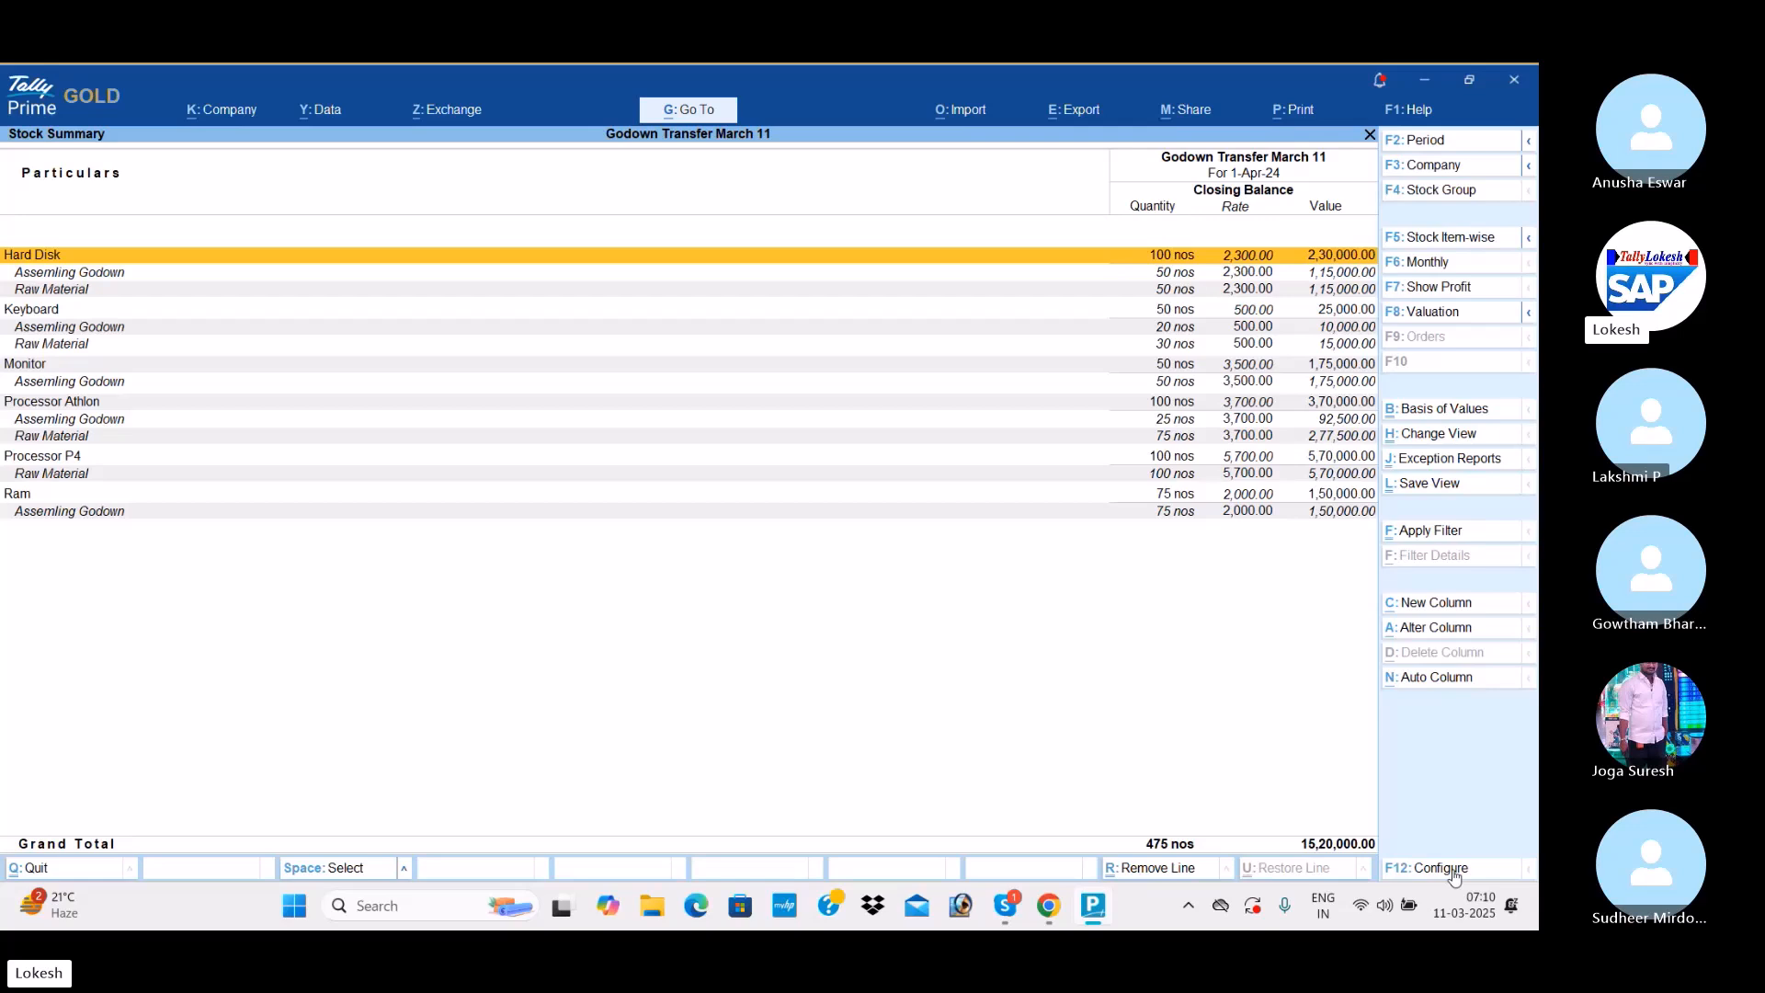
Examine the closing quantities, rates and values of each stock item in the Assemling Godown and Raw Material godowns.
key(Down)
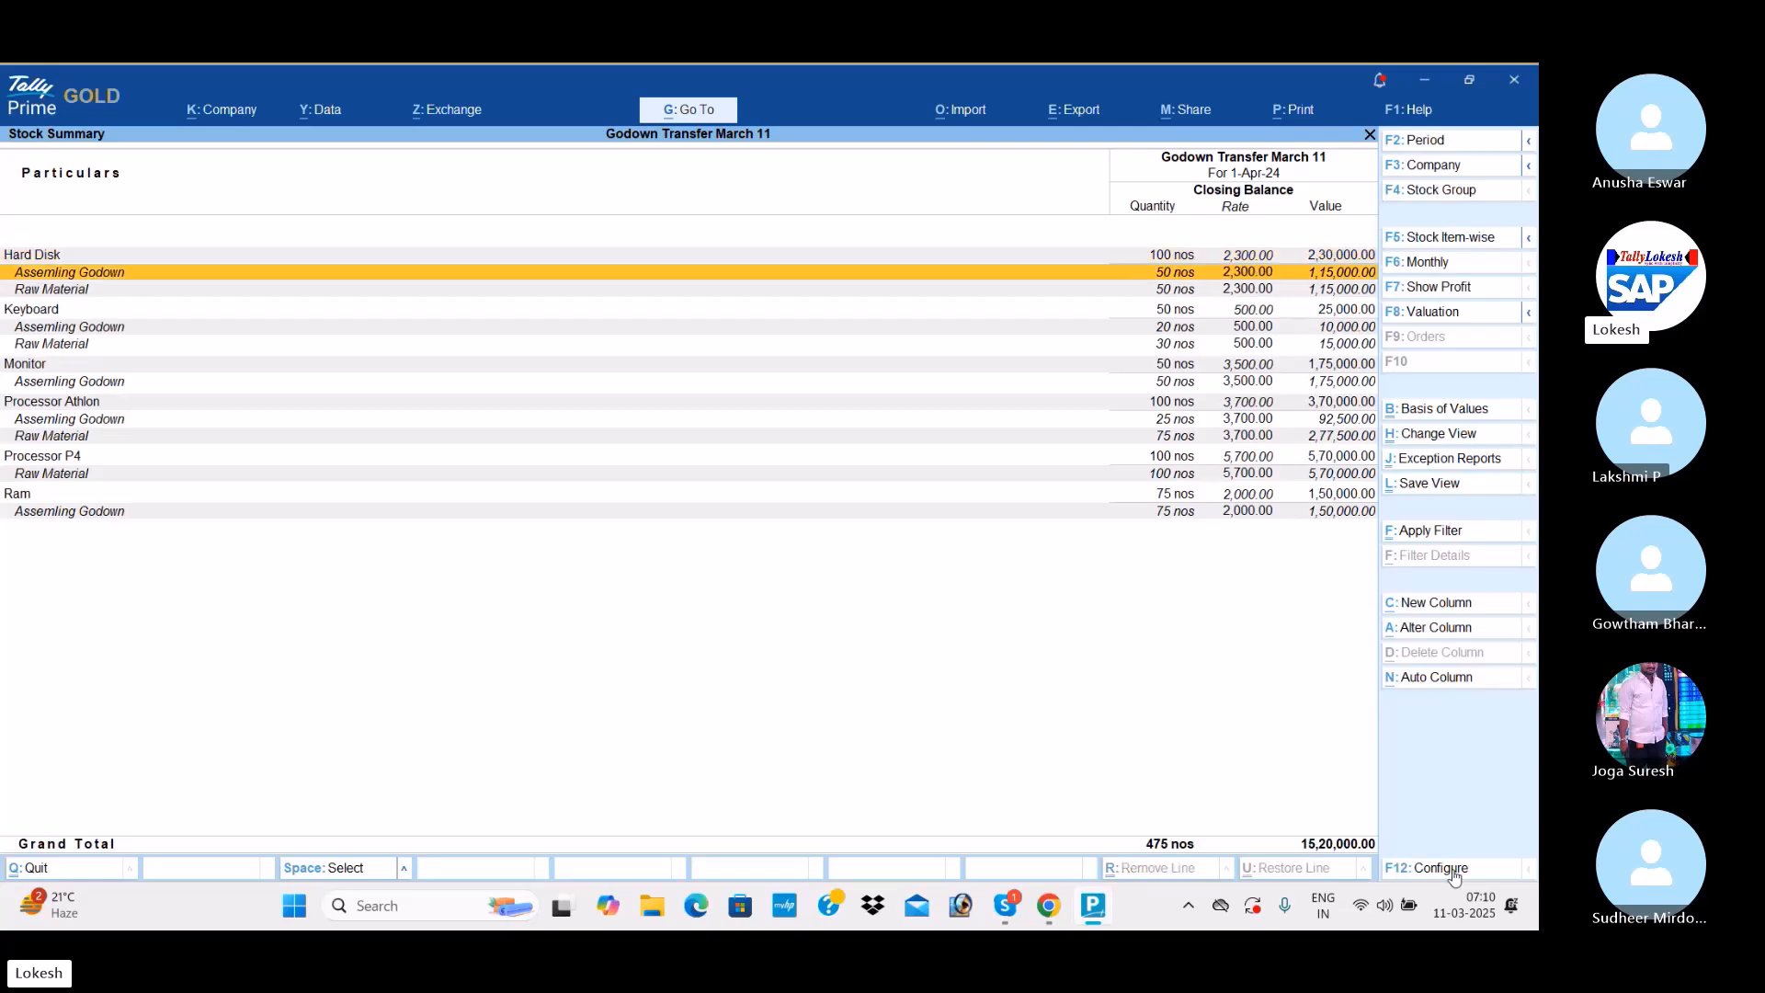
key(Down)
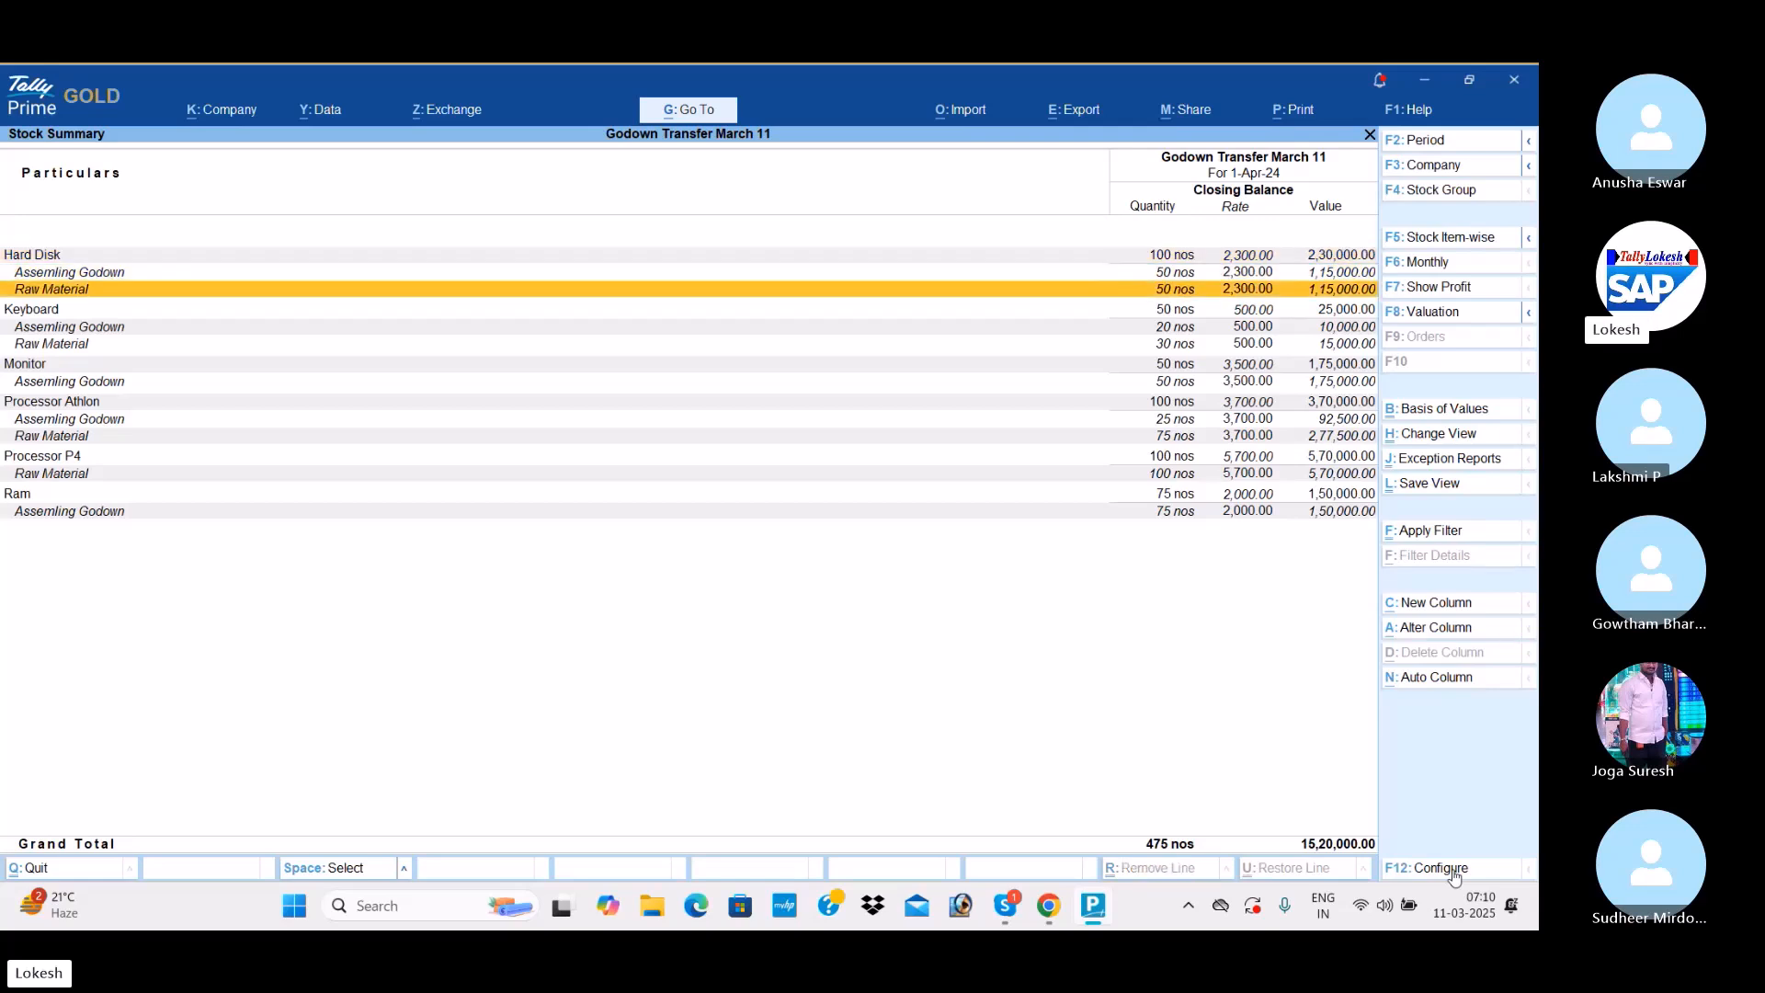
key(Down)
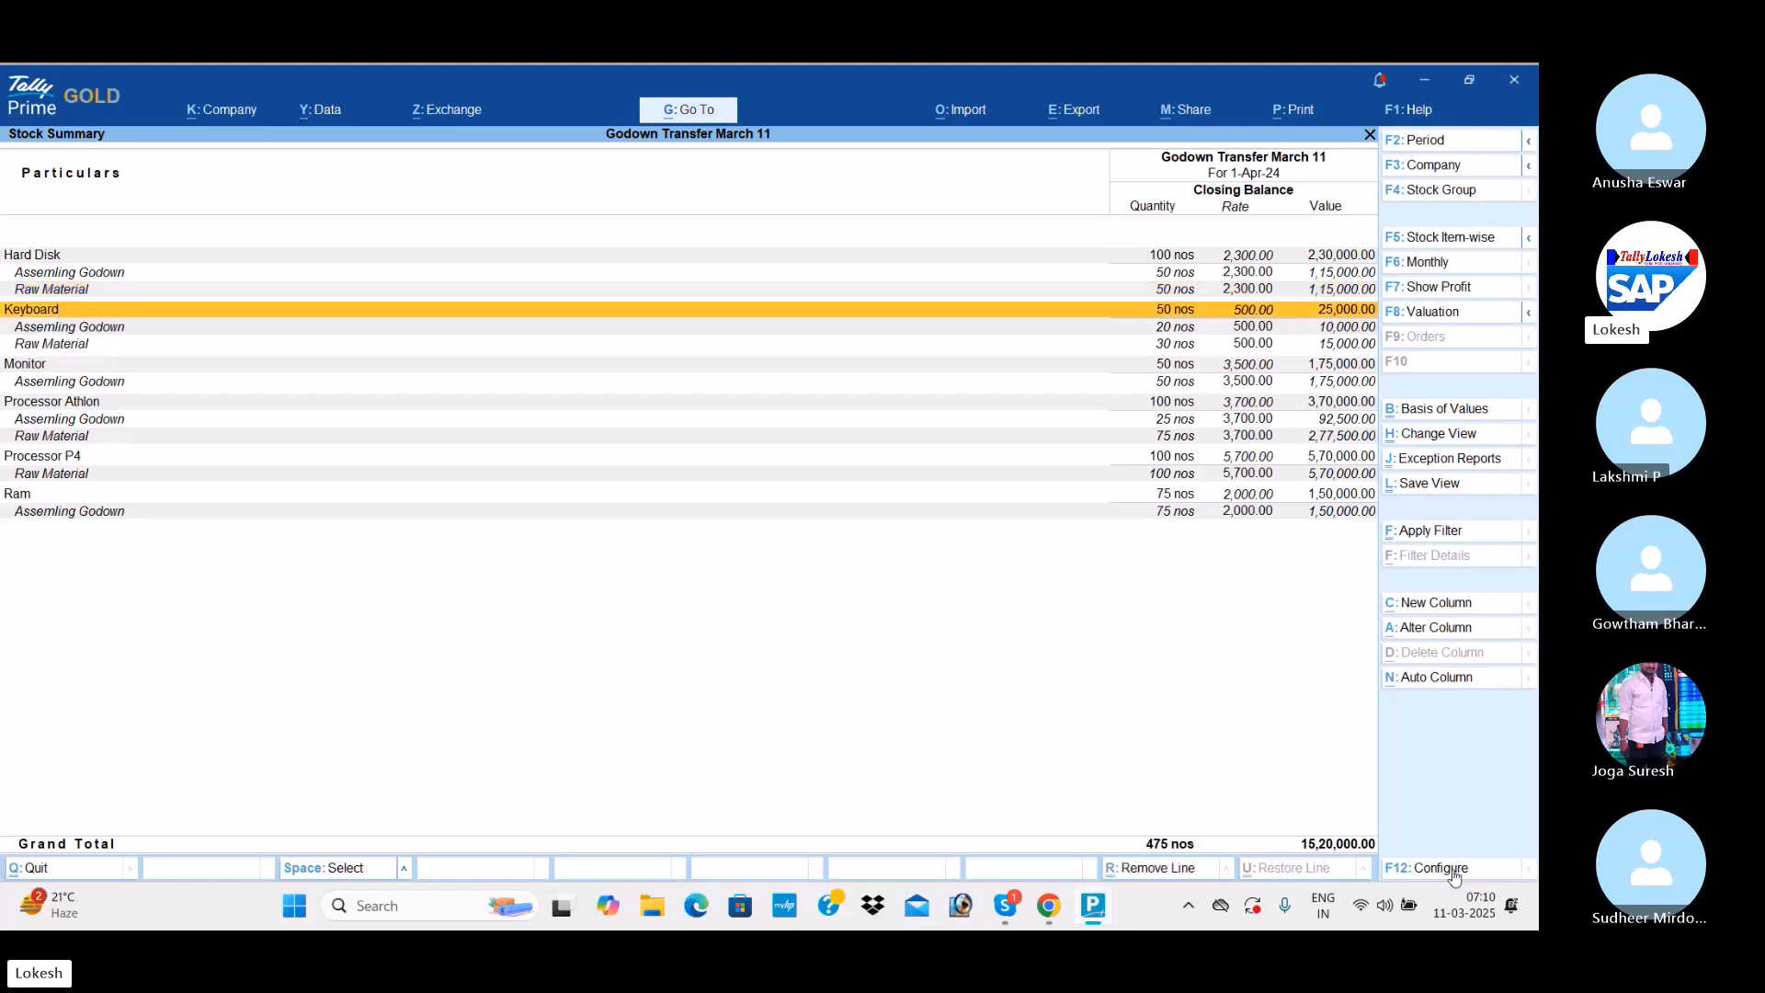
key(Down)
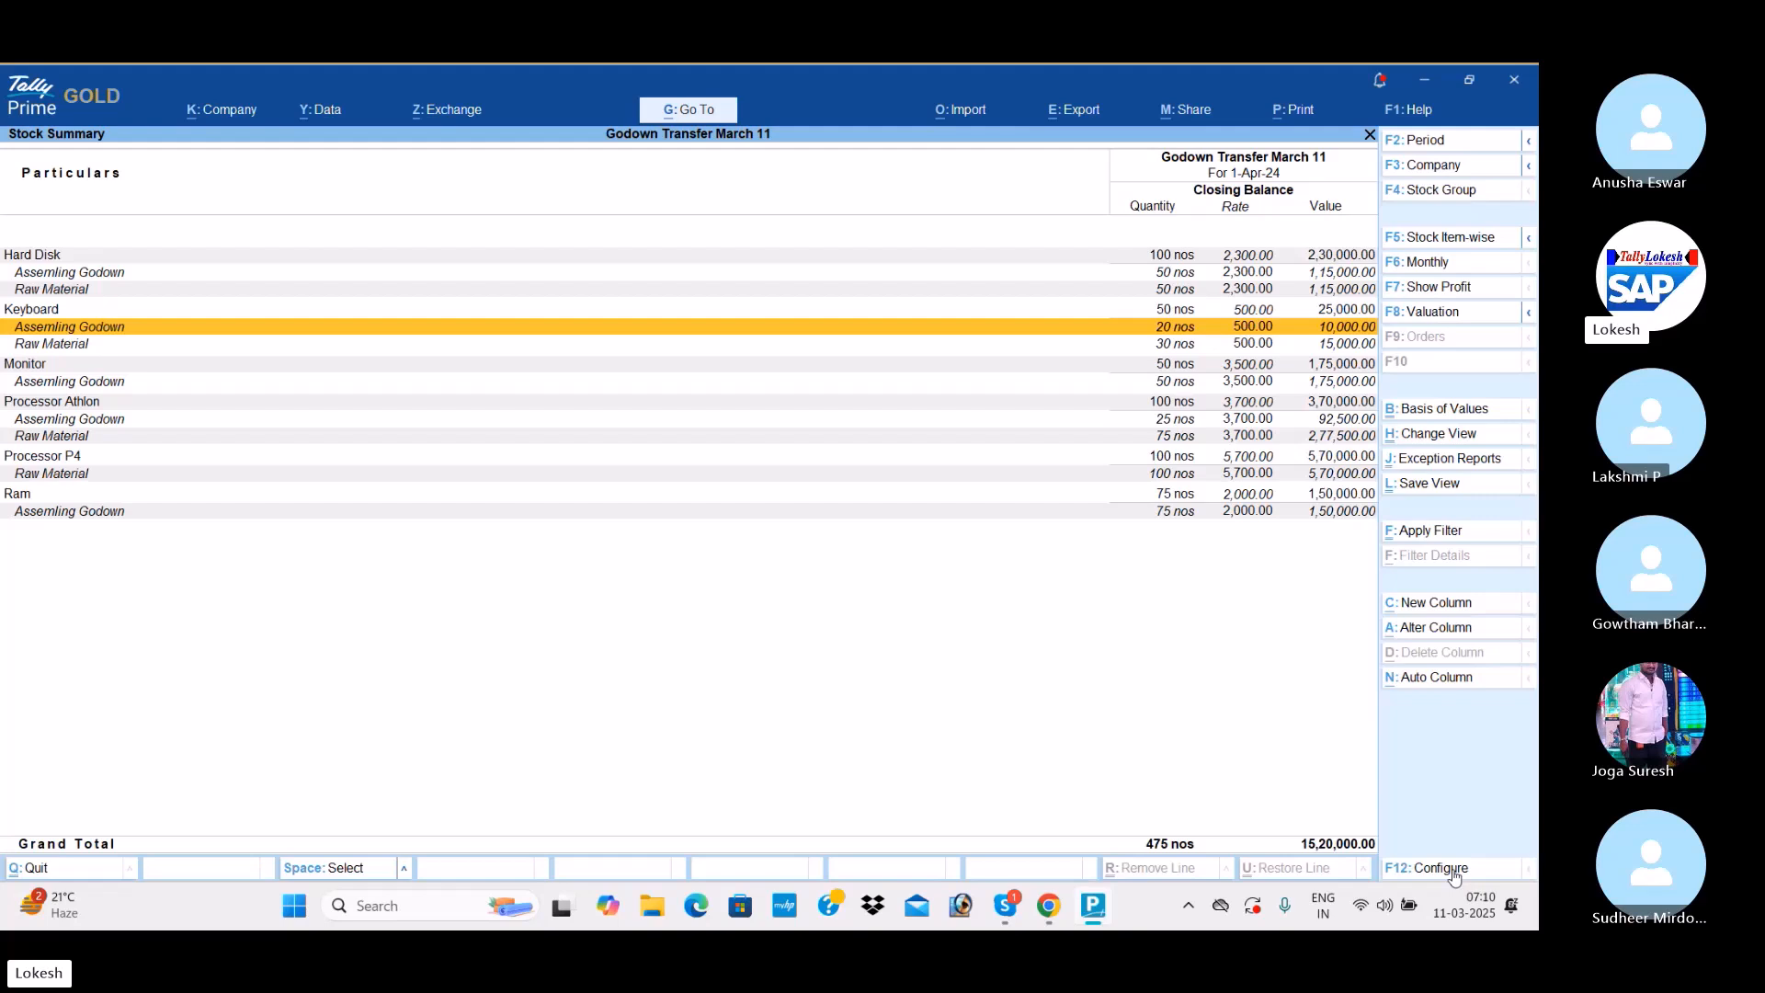
key(Down)
key(Down)
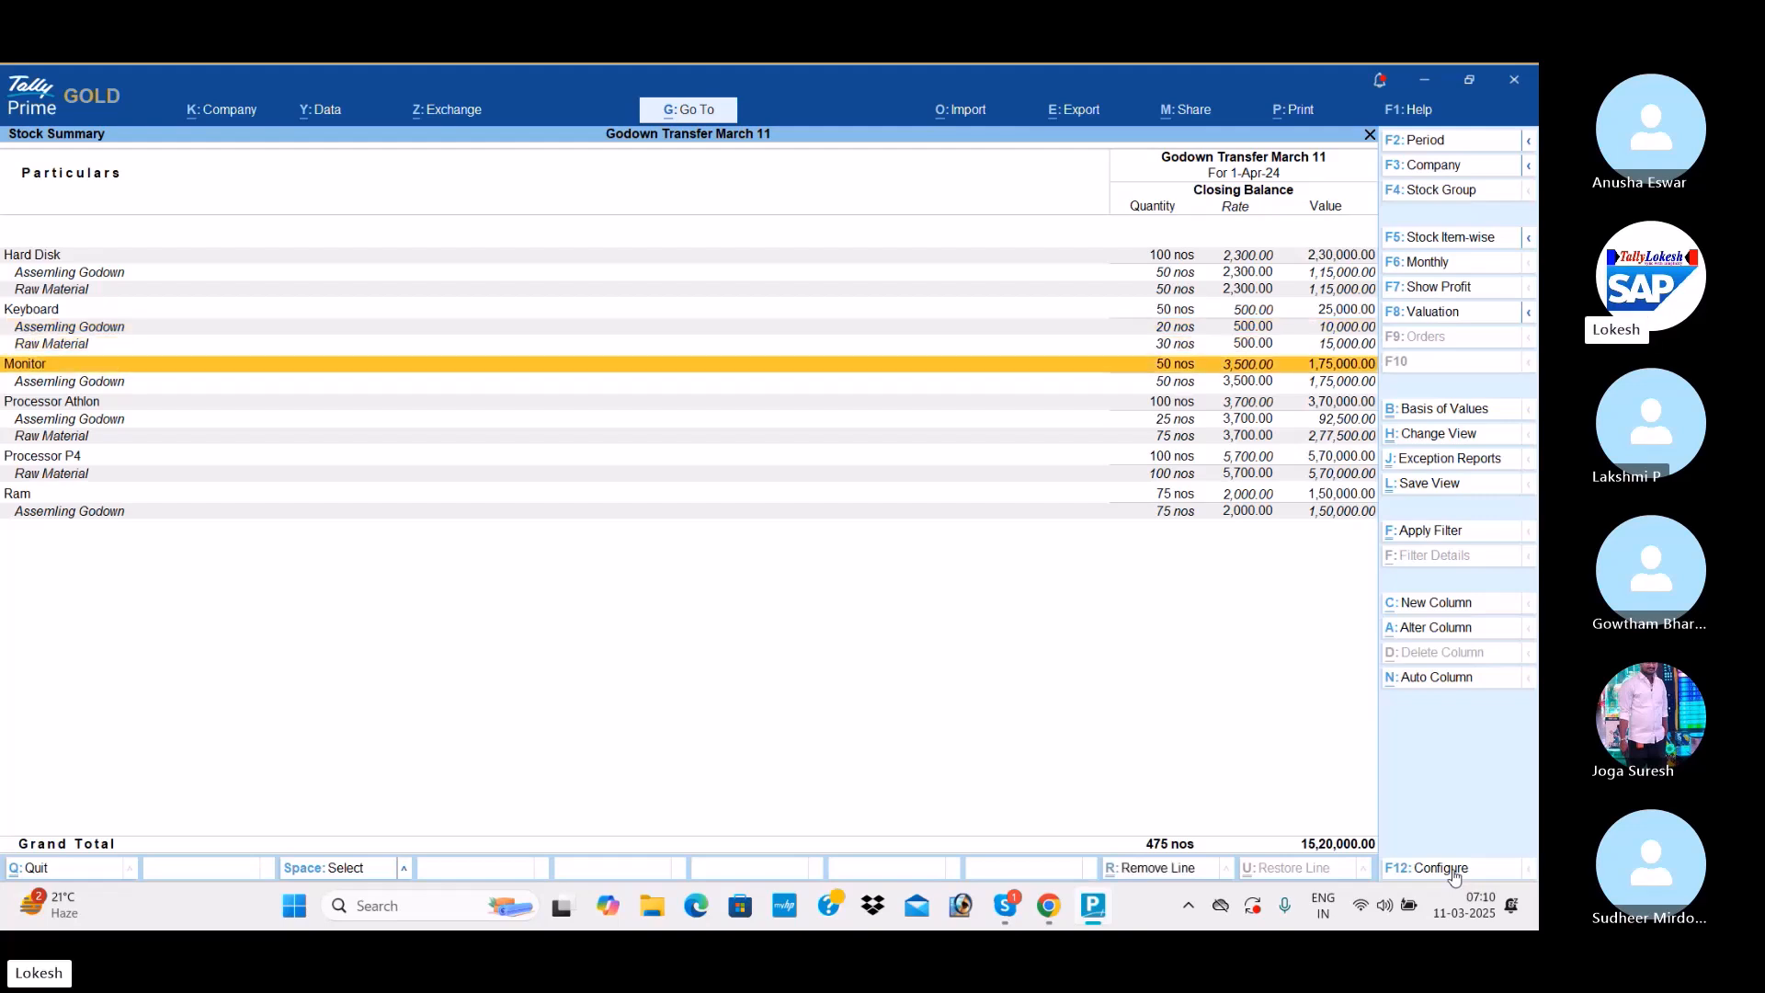
key(Down)
key(Down)
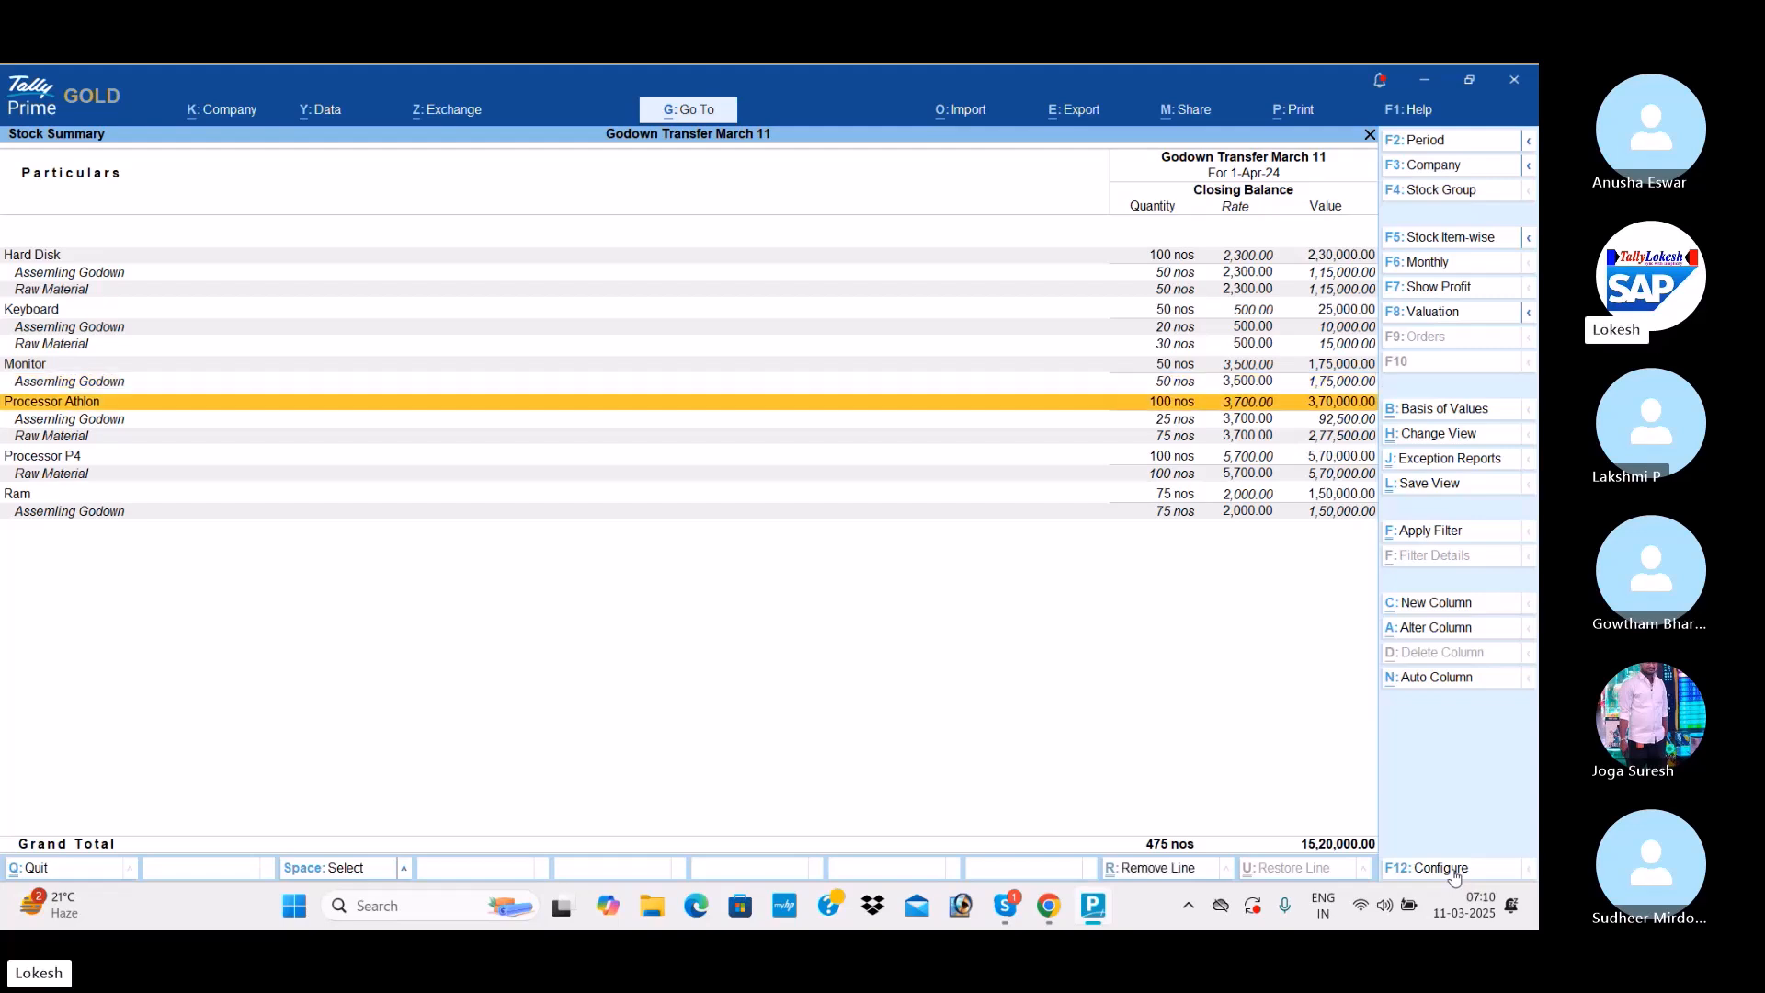
key(Down)
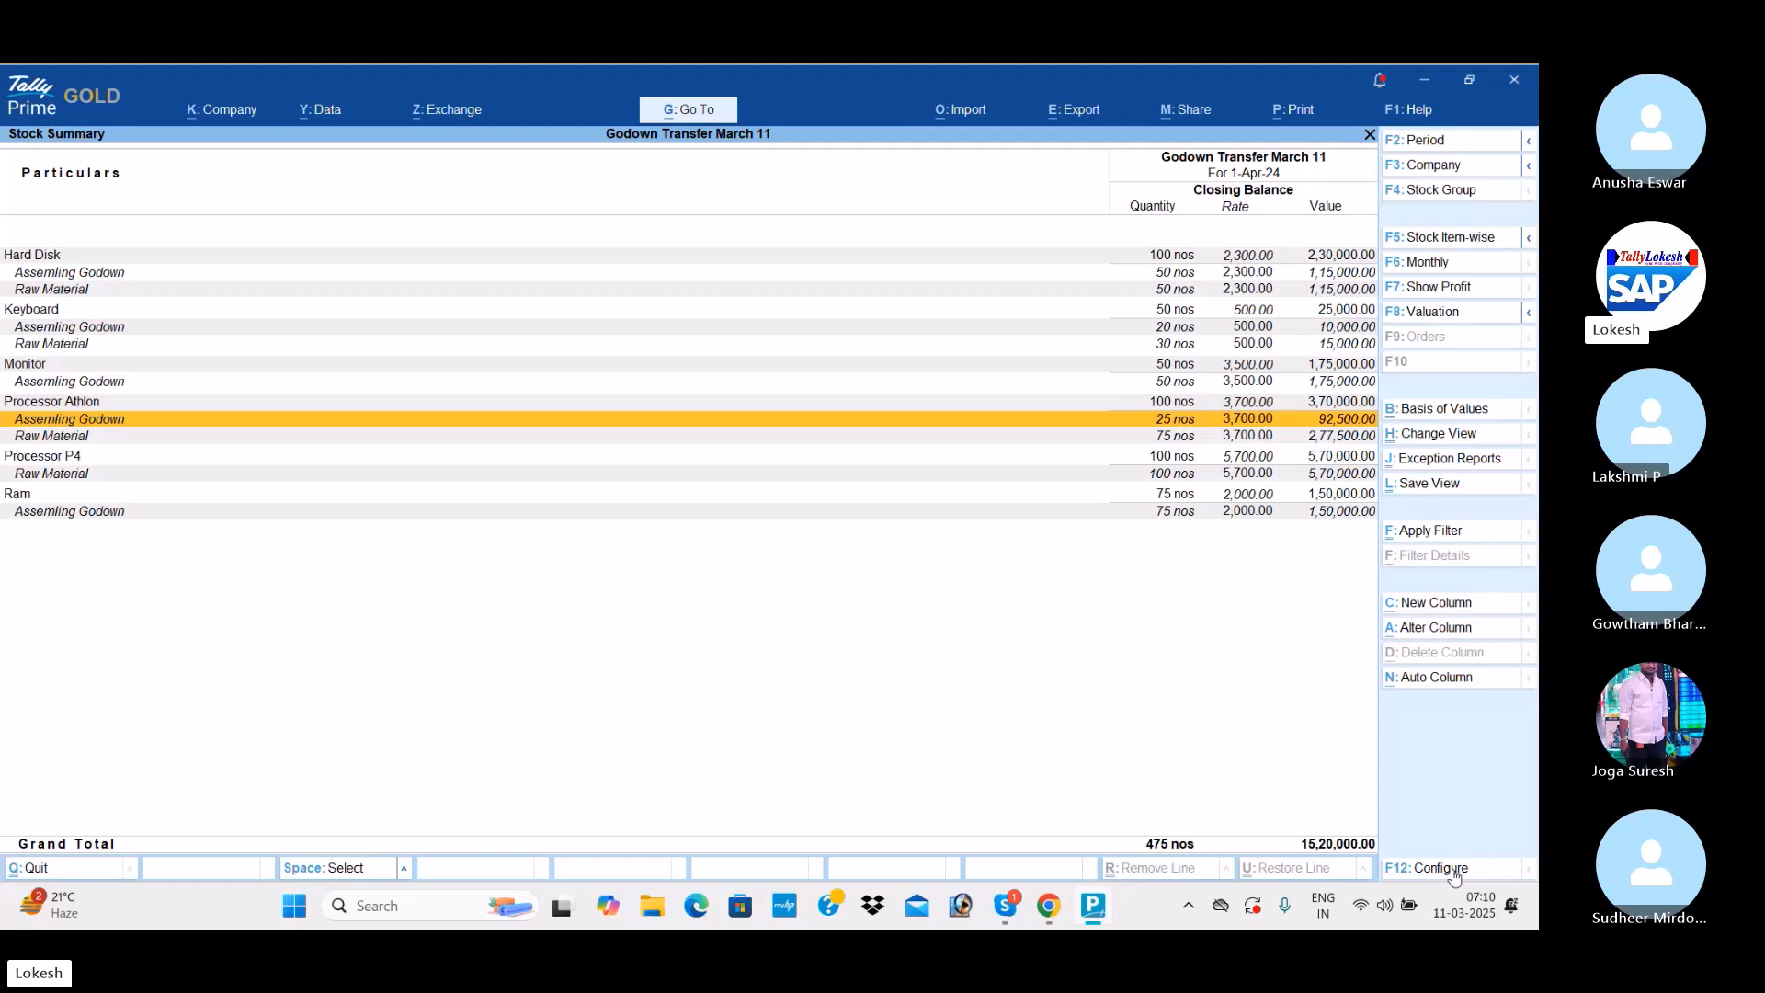
key(Down)
key(Down)
key(Down)
key(Down)
key(Down)
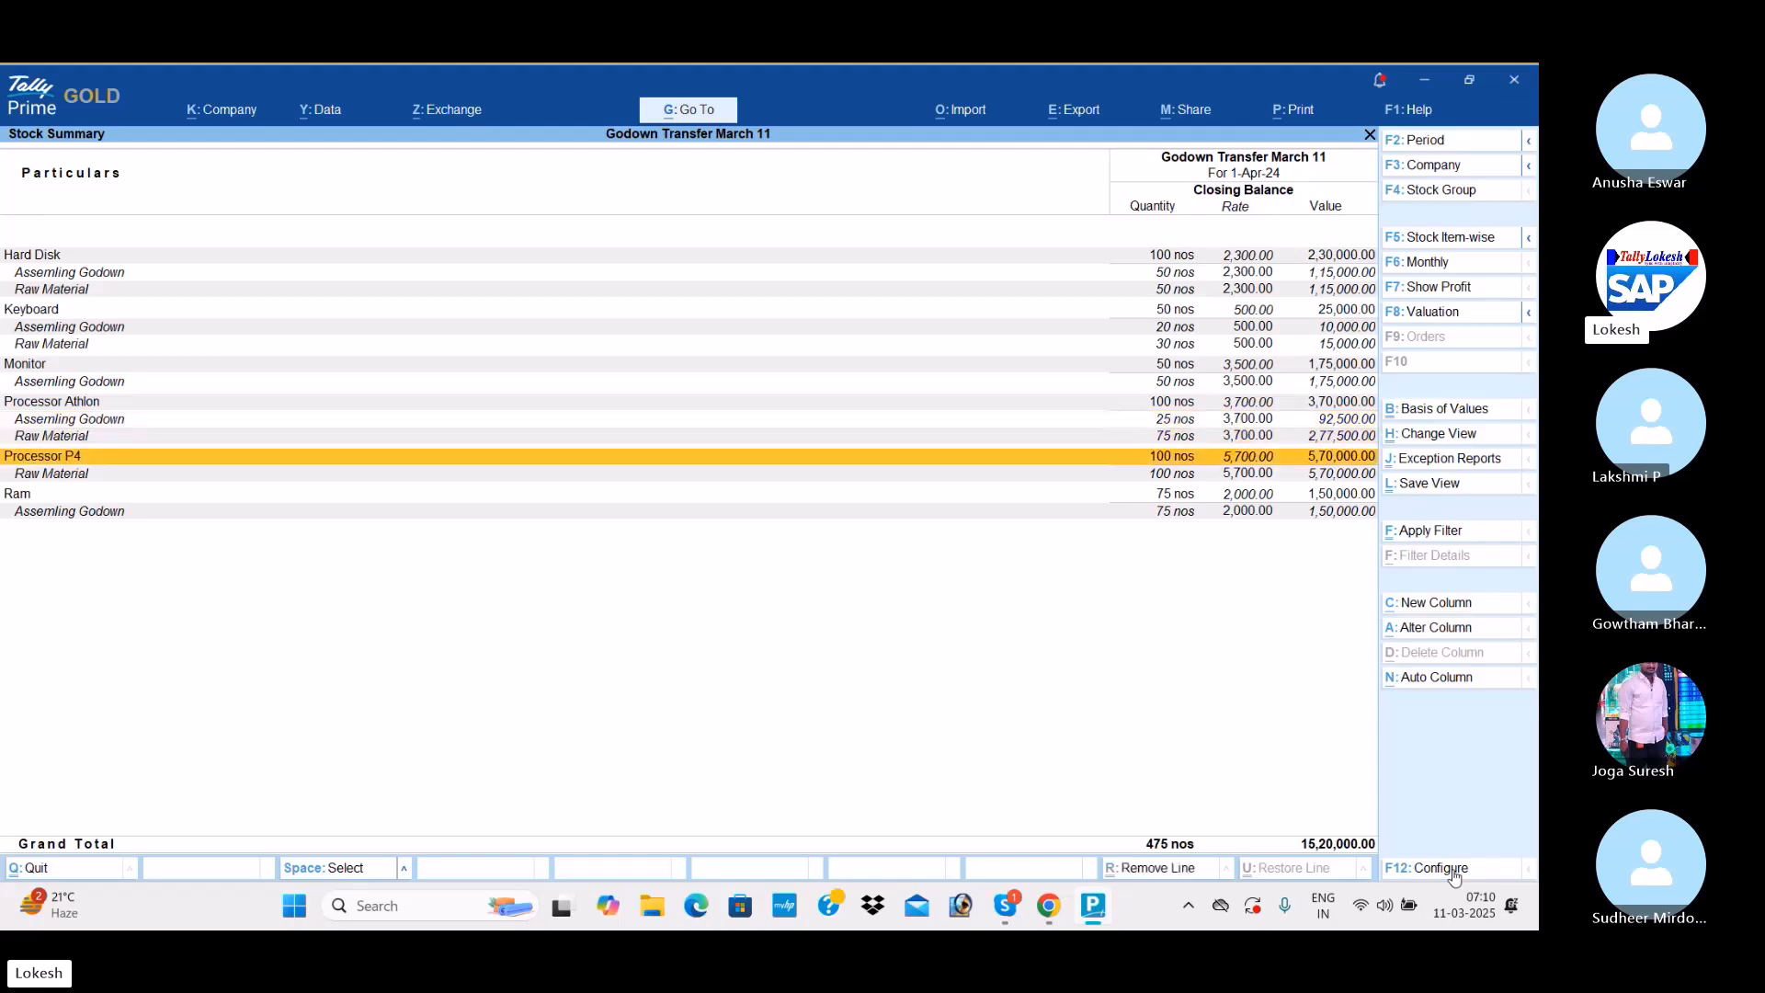
key(Up)
key(Up)
key(Up)
key(Up)
key(Up)
key(Up)
key(Up)
key(Up)
key(Up)
key(Up)
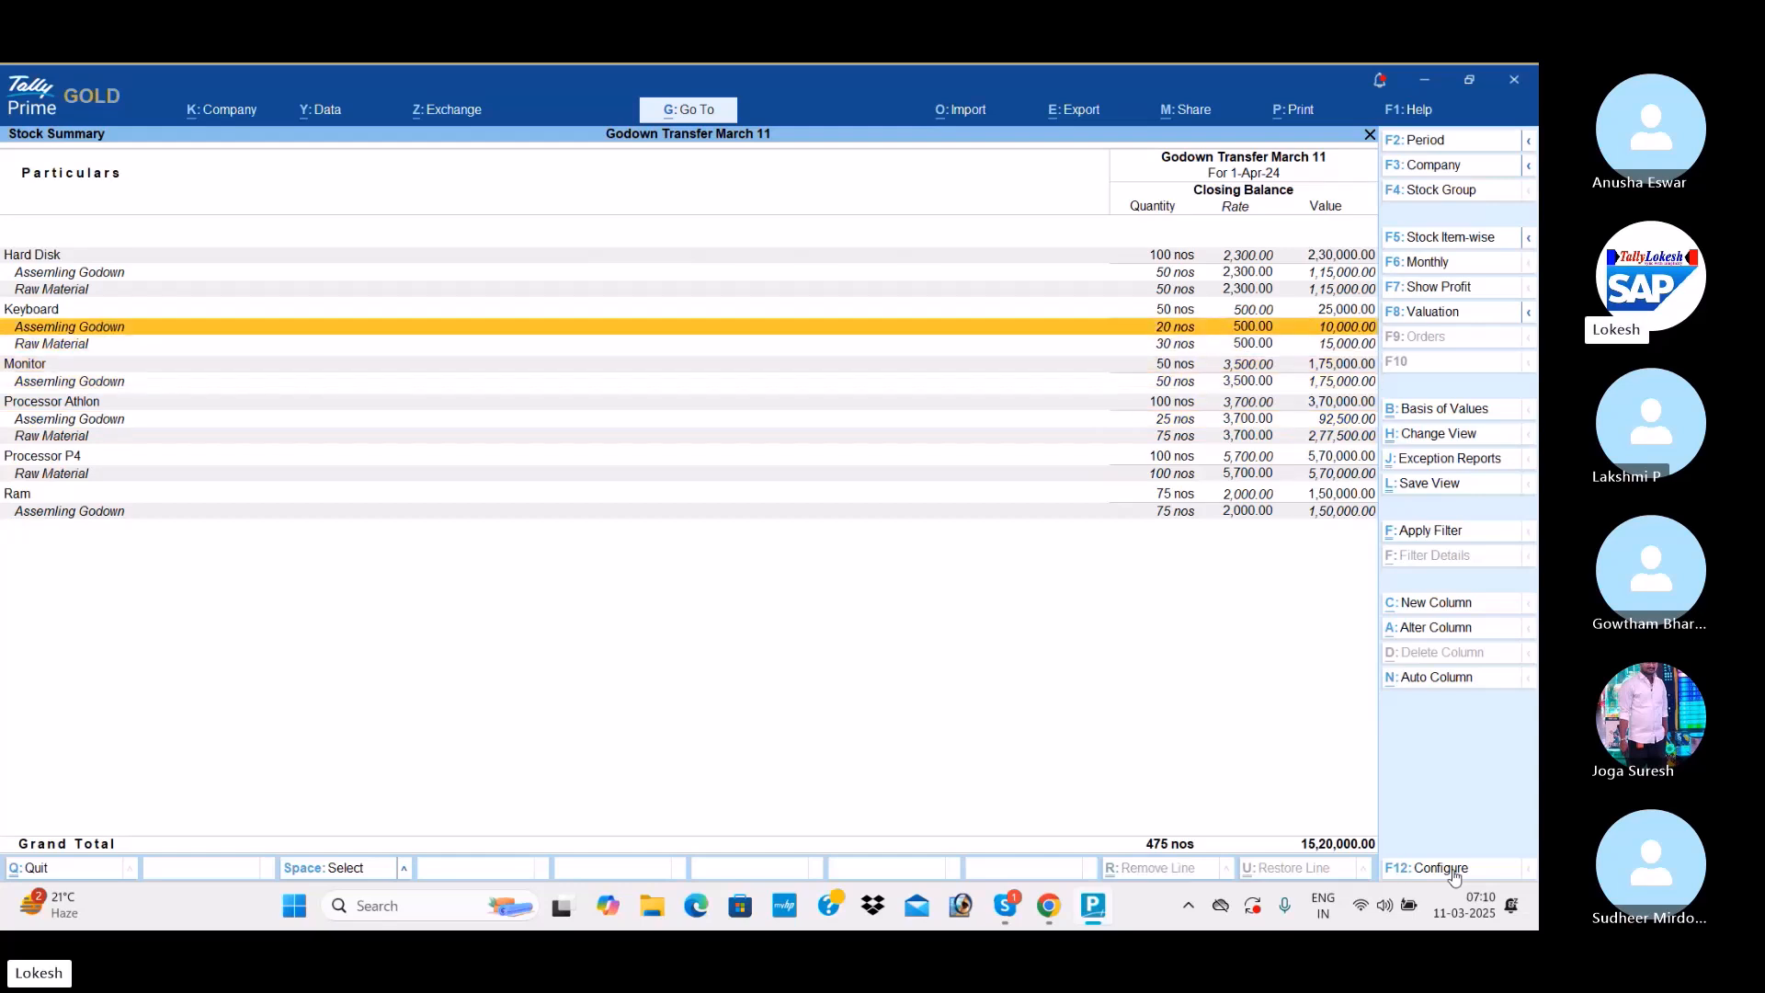
key(alt+Tab)
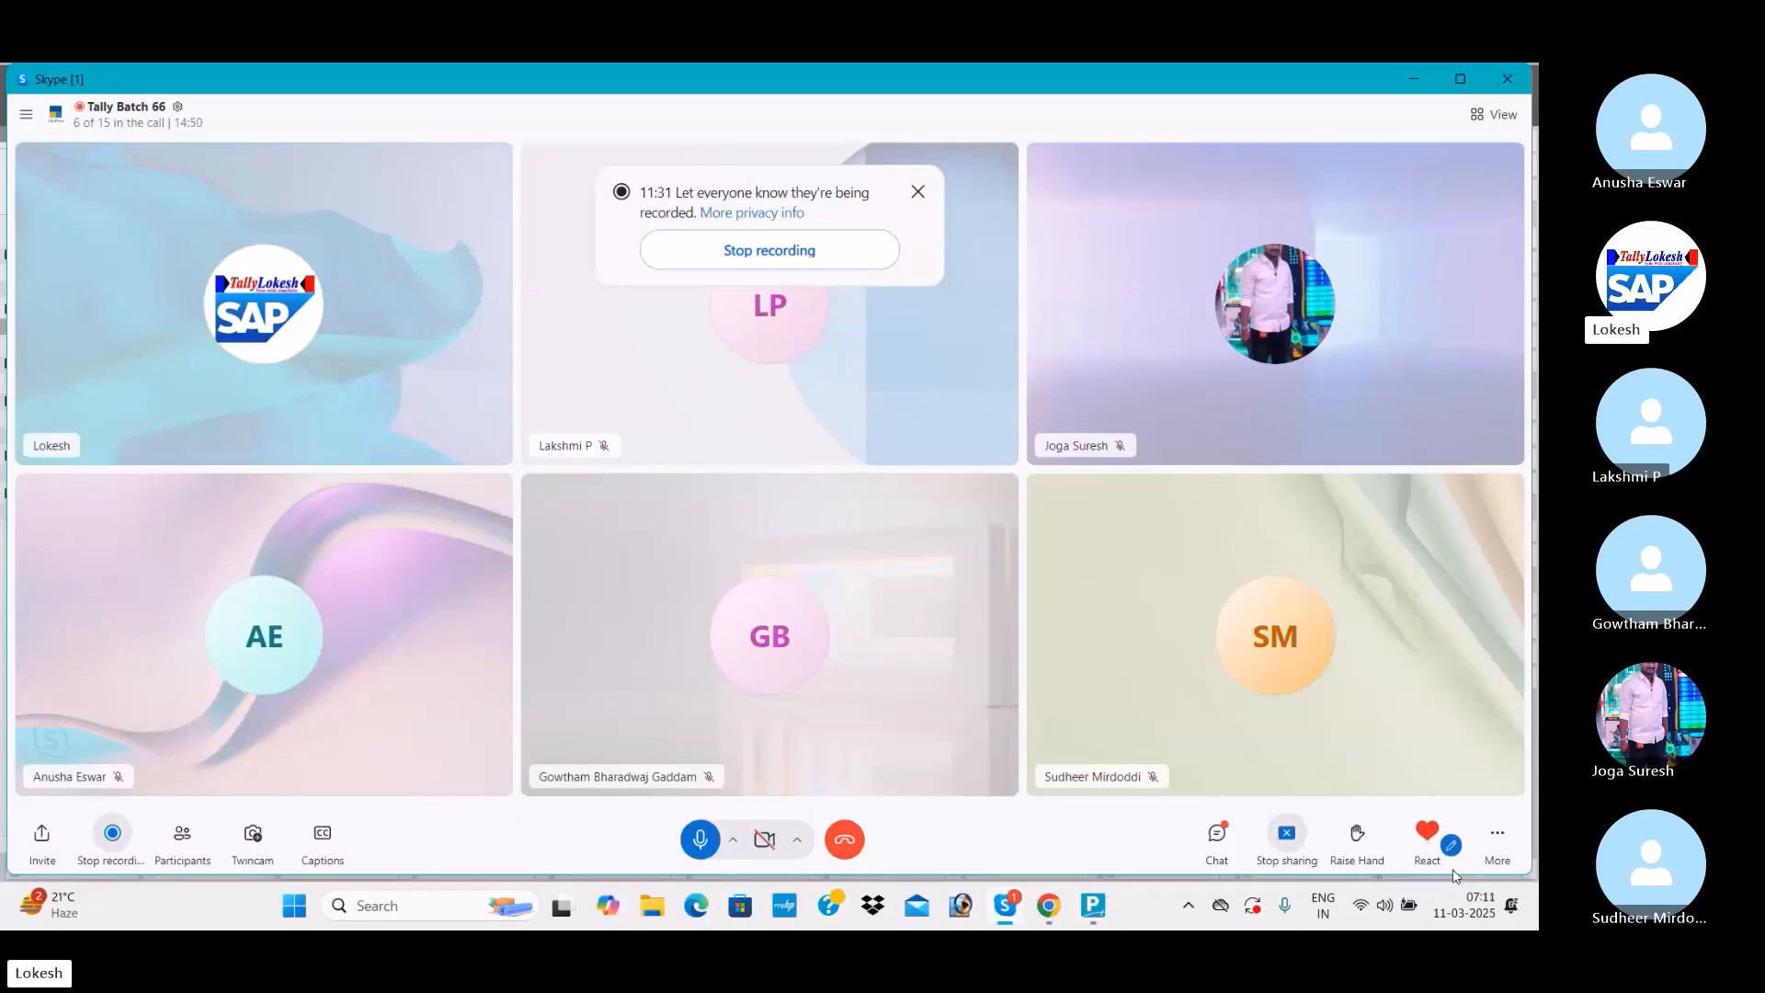
key(alt+Tab)
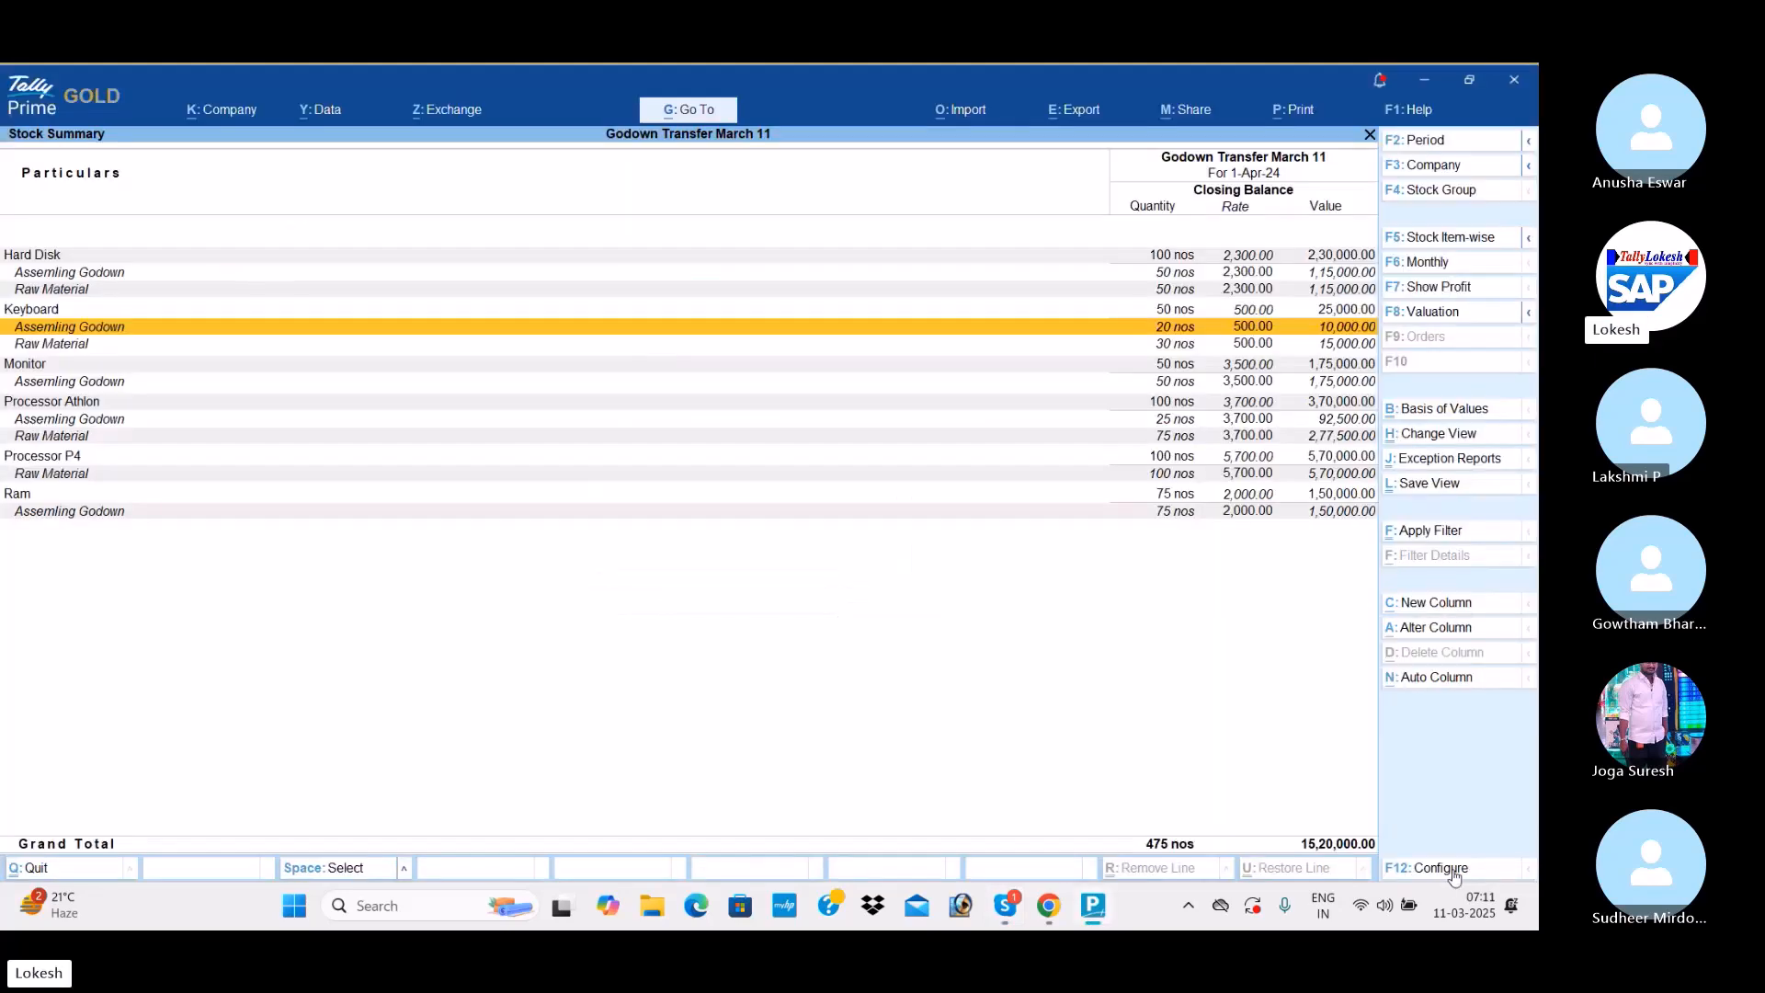